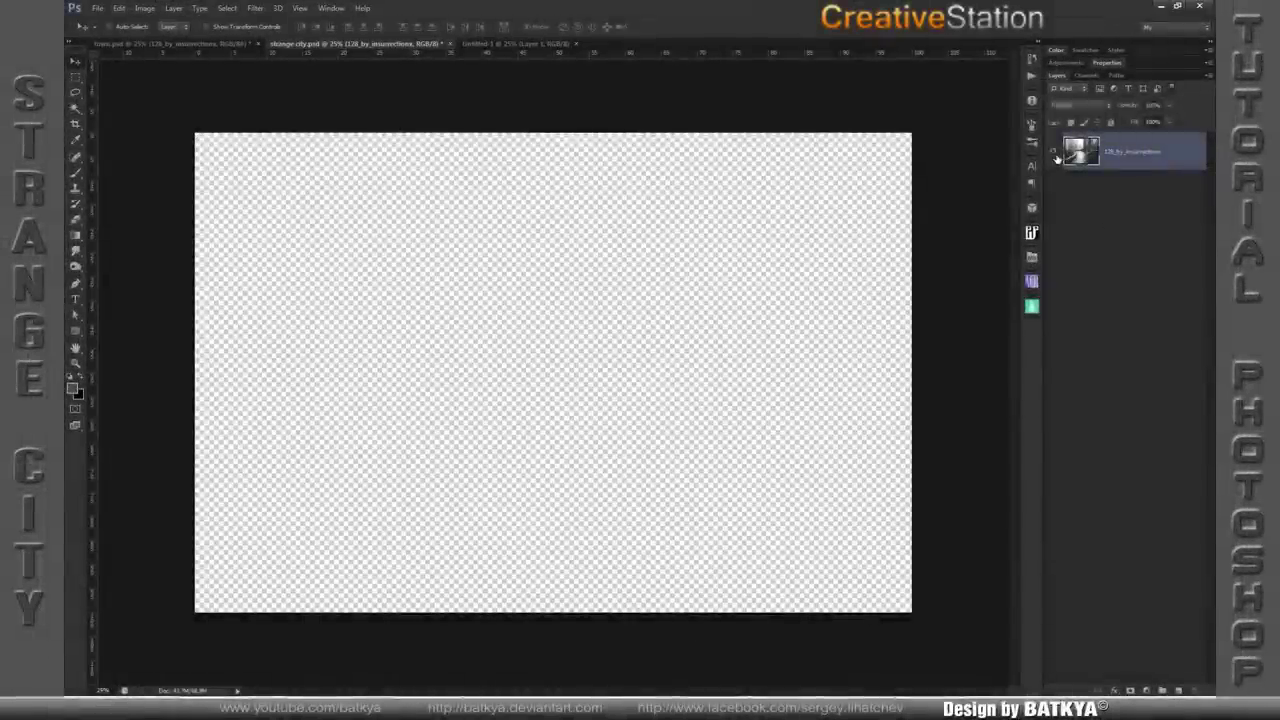
- Show the city photo, add a layer mask, and hide the sky gap selected with Magic Wand and Lasso
click(1052, 151)
click(1130, 691)
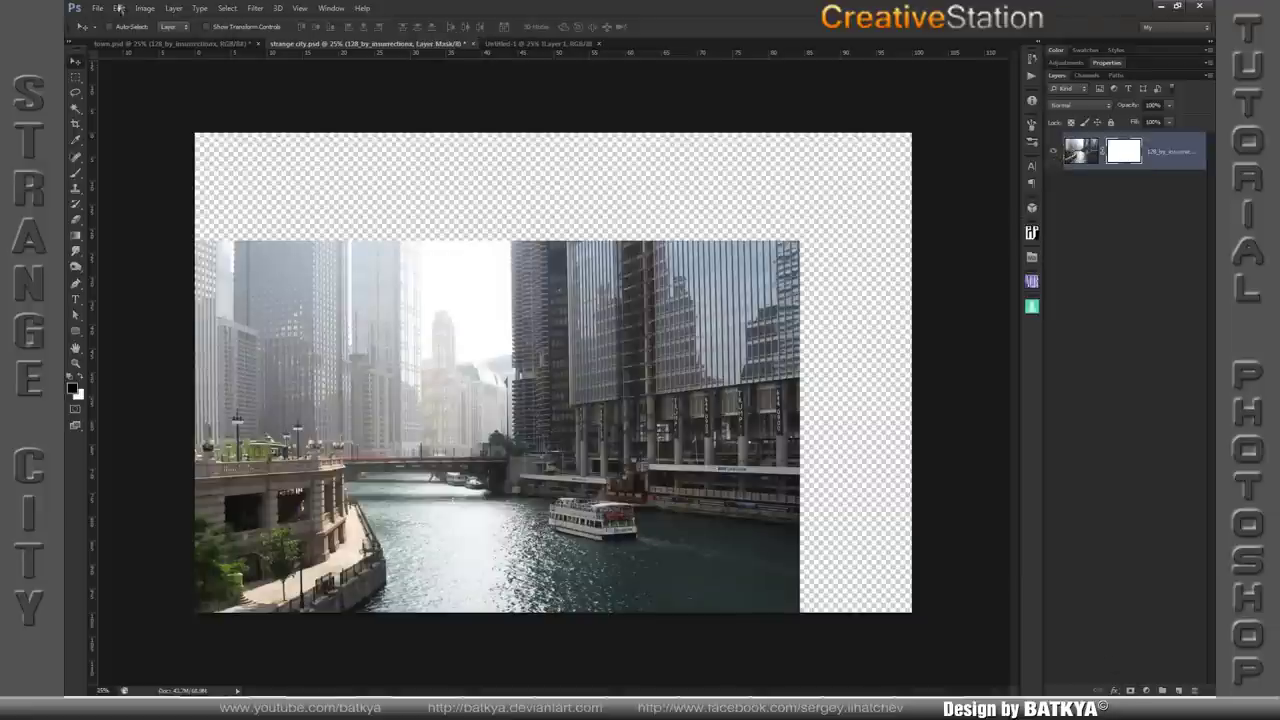
click(79, 106)
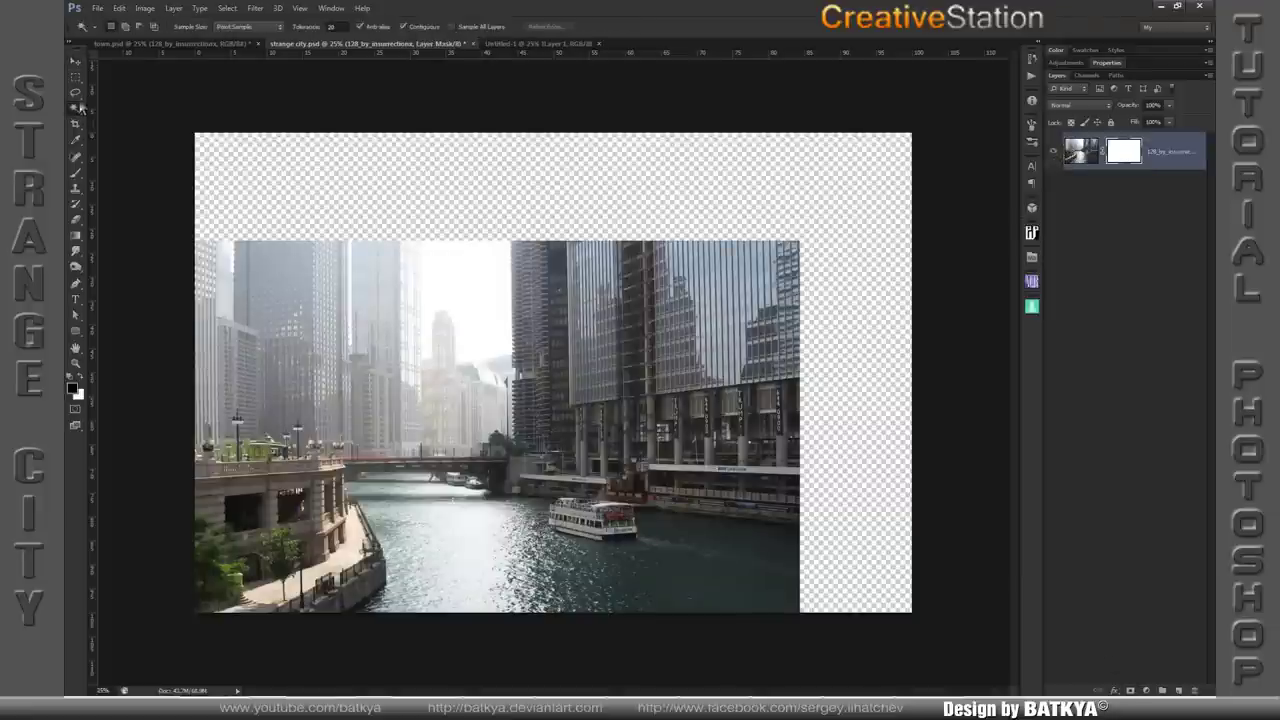
click(432, 300)
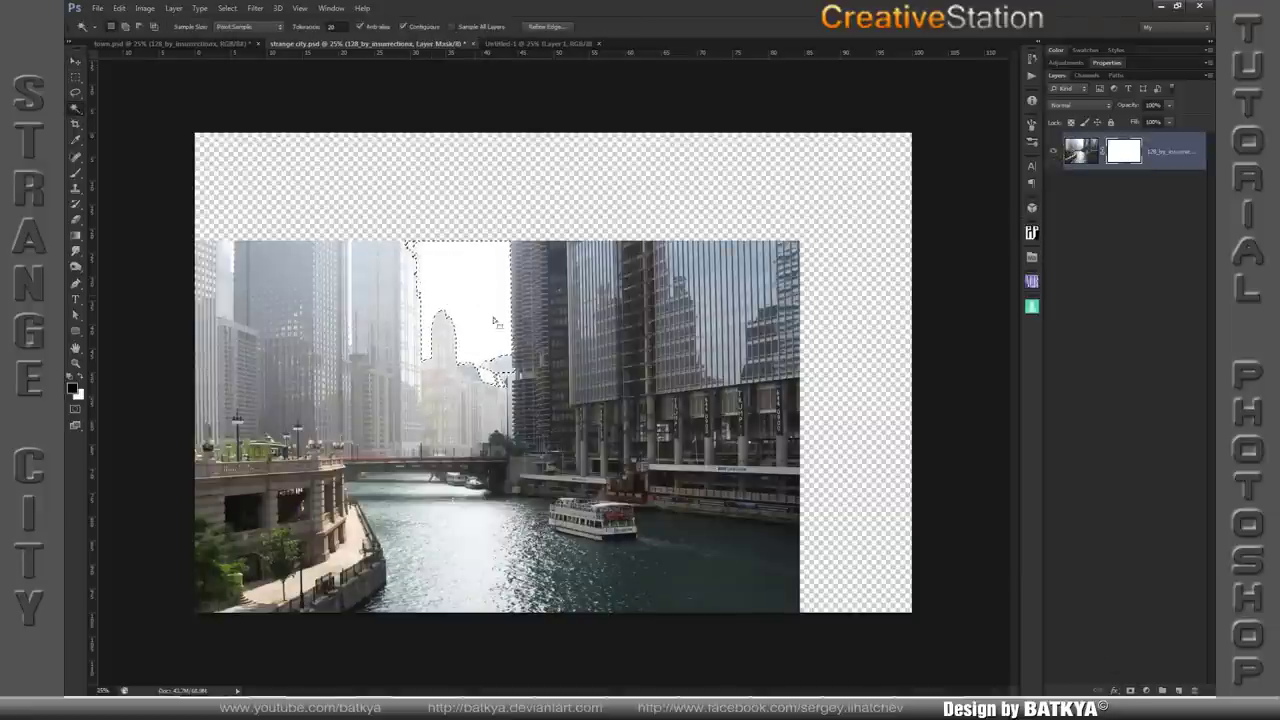
click(75, 92)
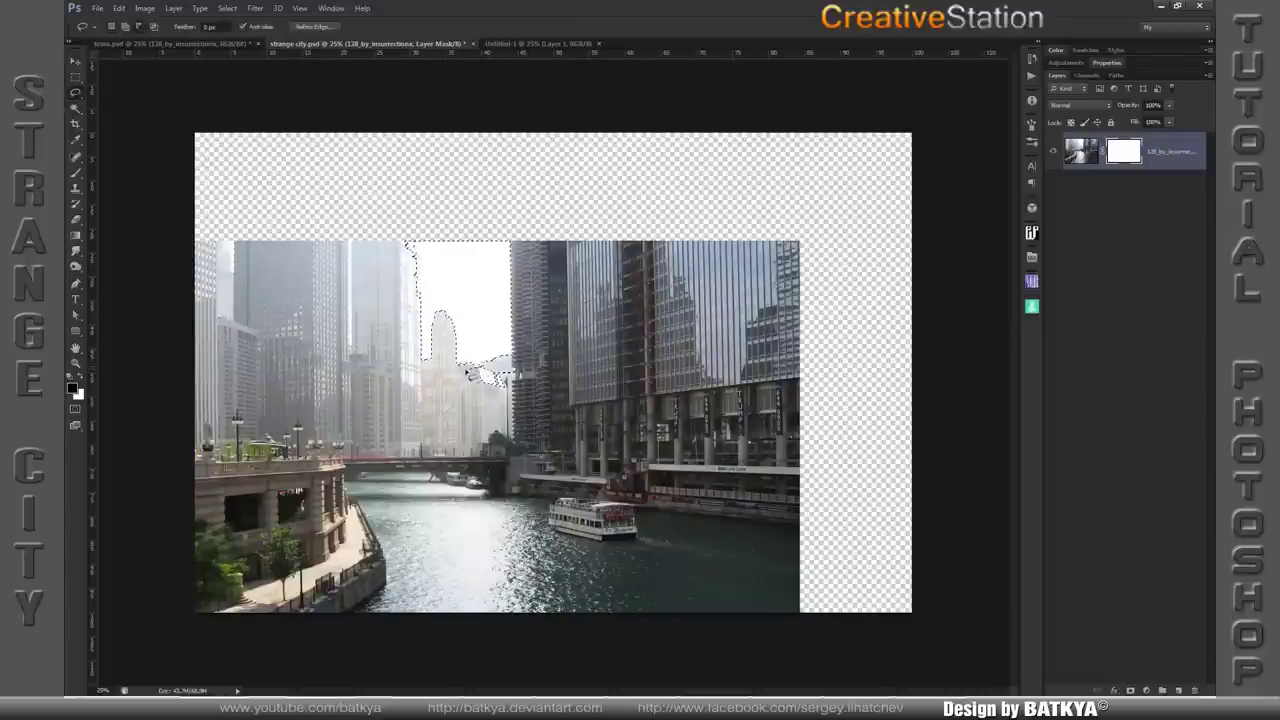
mouse_move(466, 368)
mouse_down()
mouse_move(514, 398)
mouse_move(510, 362)
mouse_up()
key(alt+BackSpace)
key(ctrl+d)
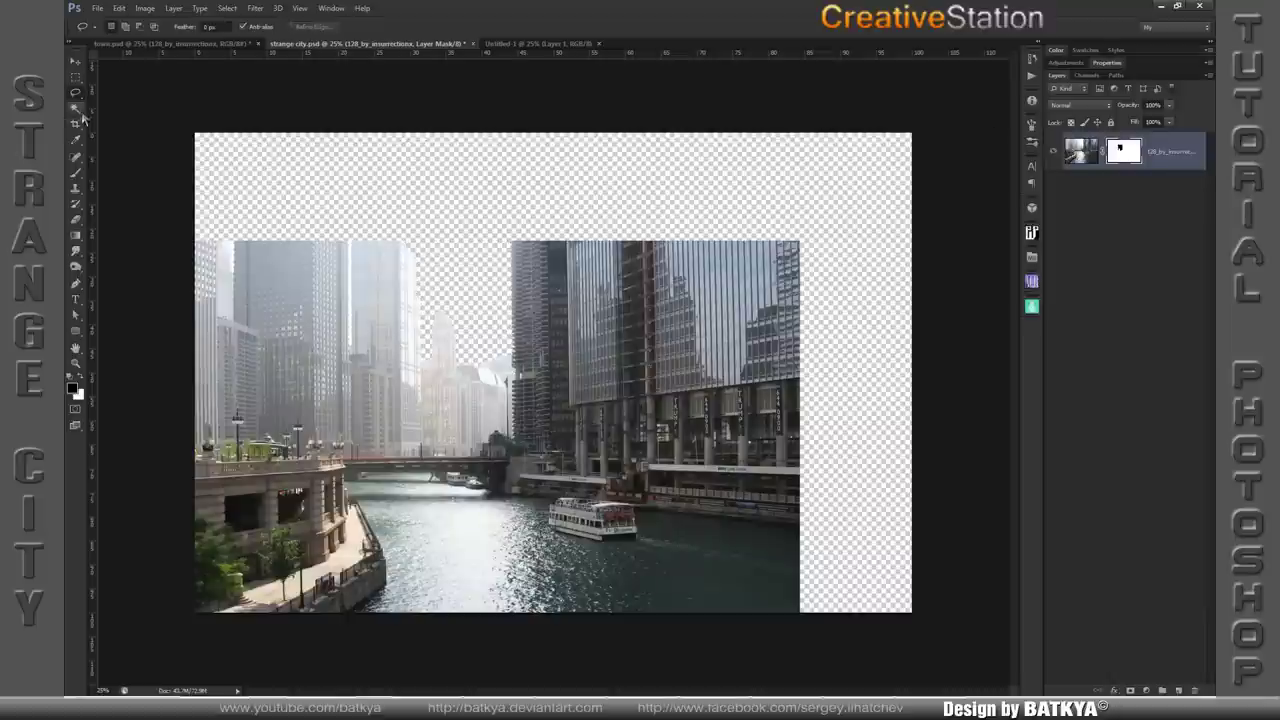
- With the Polygonal Lasso, mask out the sky wedge between the dark tower and glass building
right_click(75, 92)
click(138, 102)
click(352, 237)
click(352, 350)
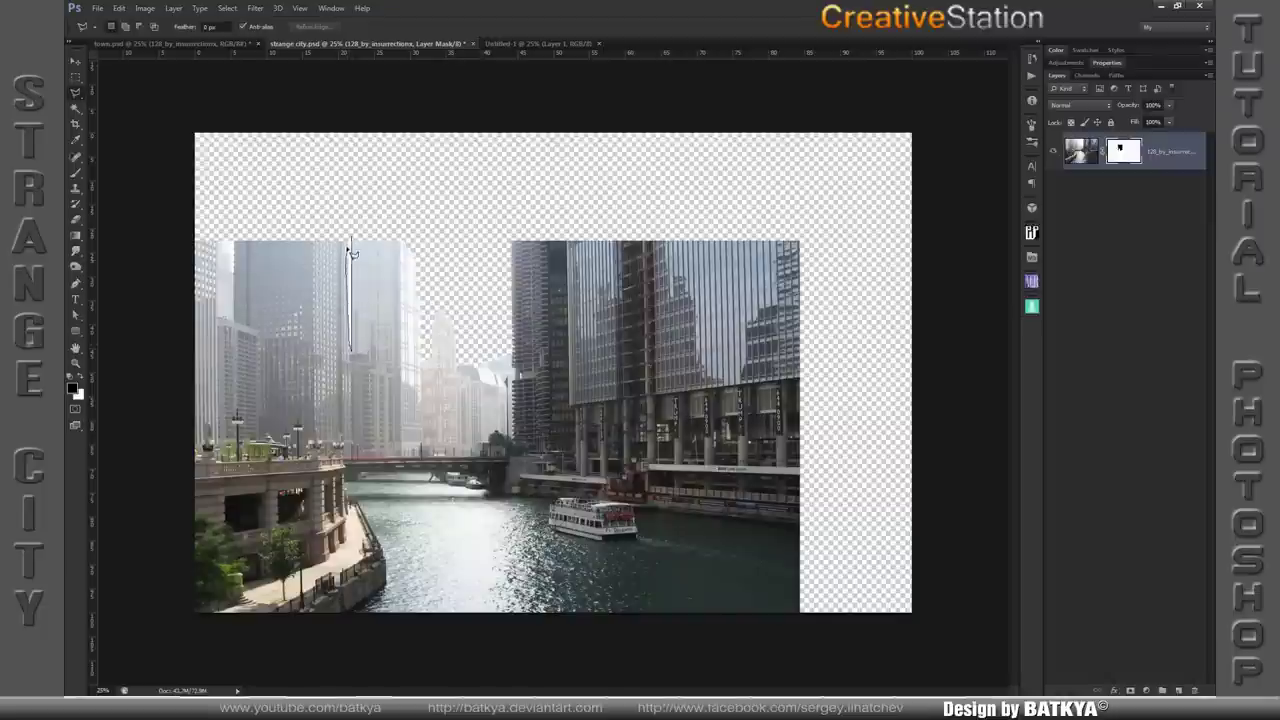
click(351, 238)
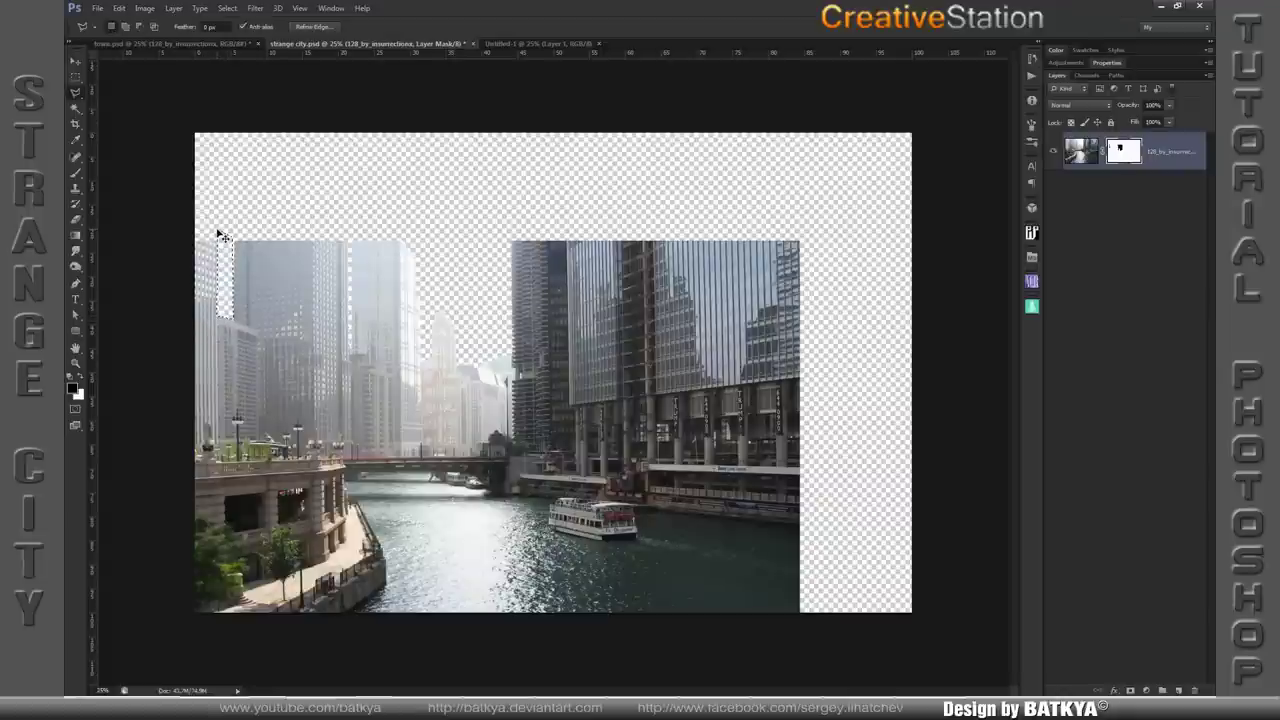
click(219, 233)
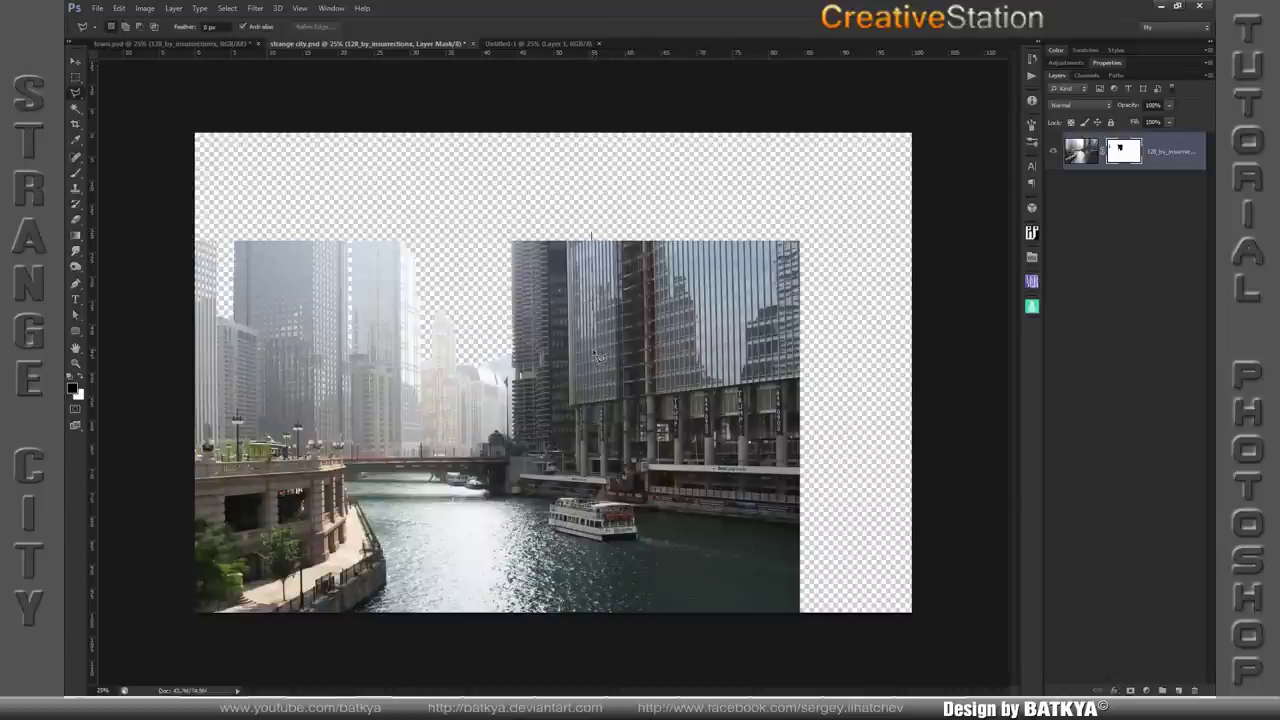
double_click(567, 222)
key(Delete)
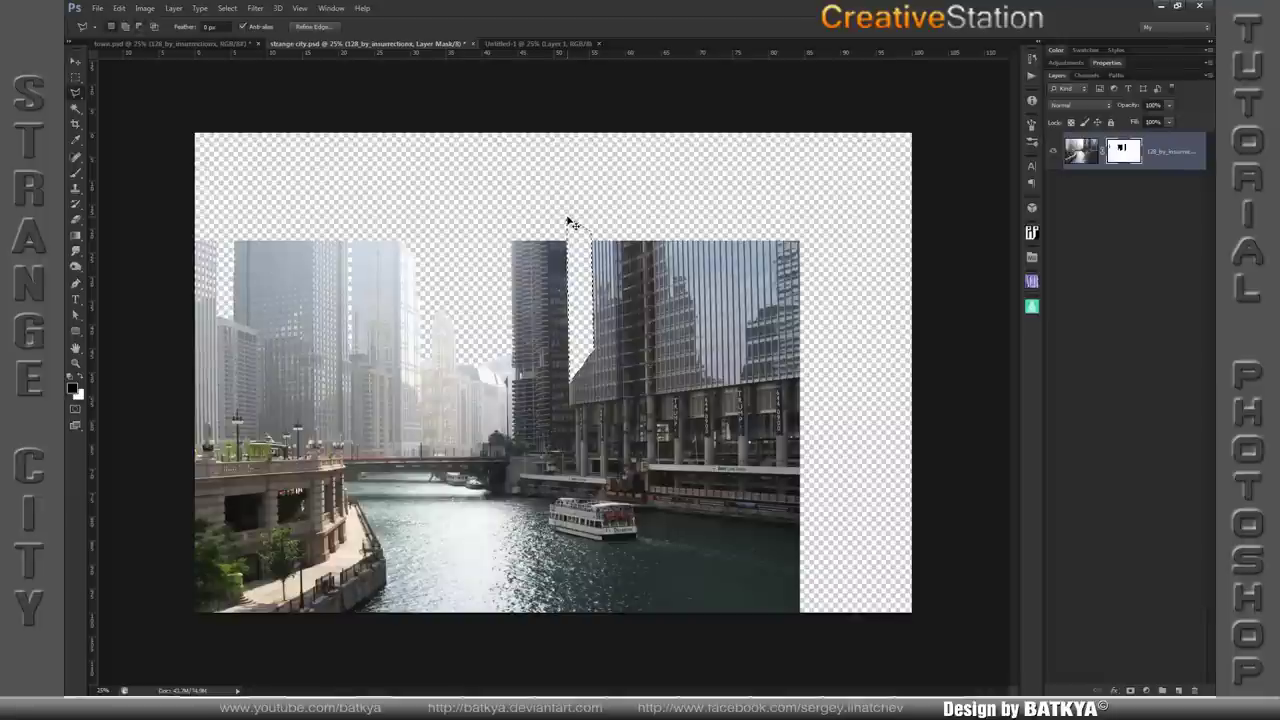
- Mask out the sky around the right glass building's upper part
click(716, 237)
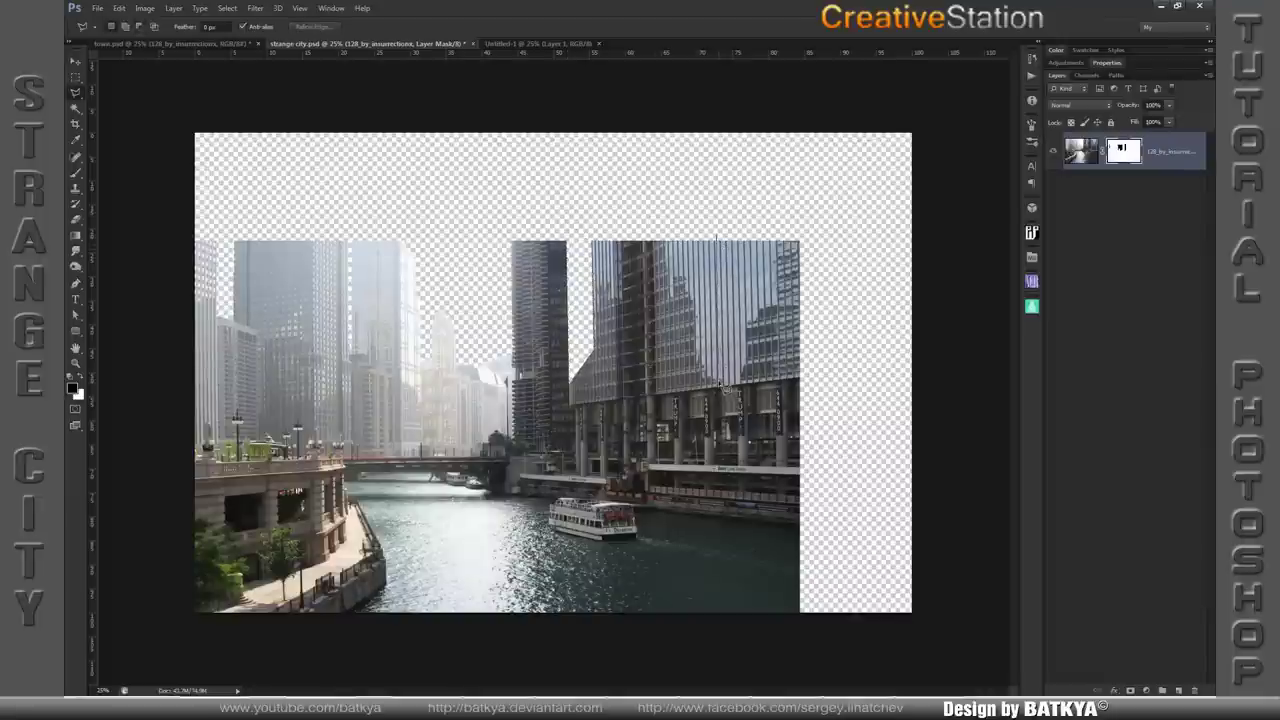
click(716, 378)
click(828, 362)
double_click(822, 232)
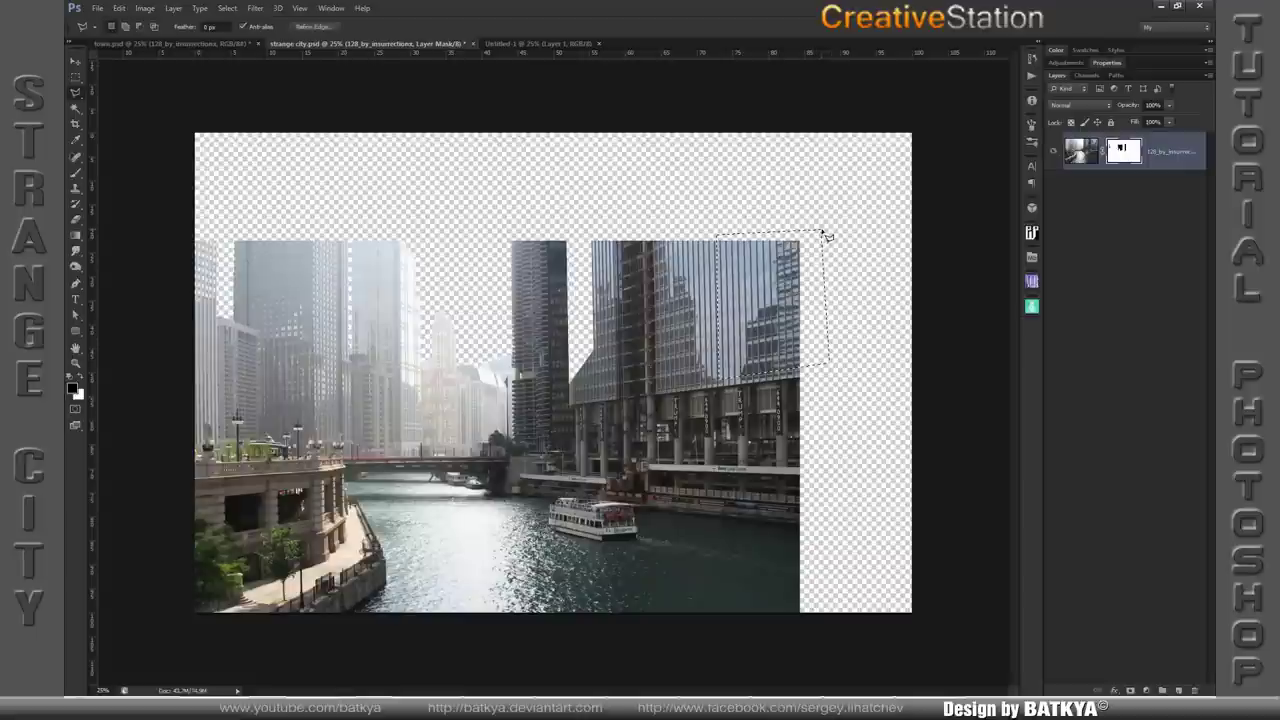
key(Delete)
key(ctrl+d)
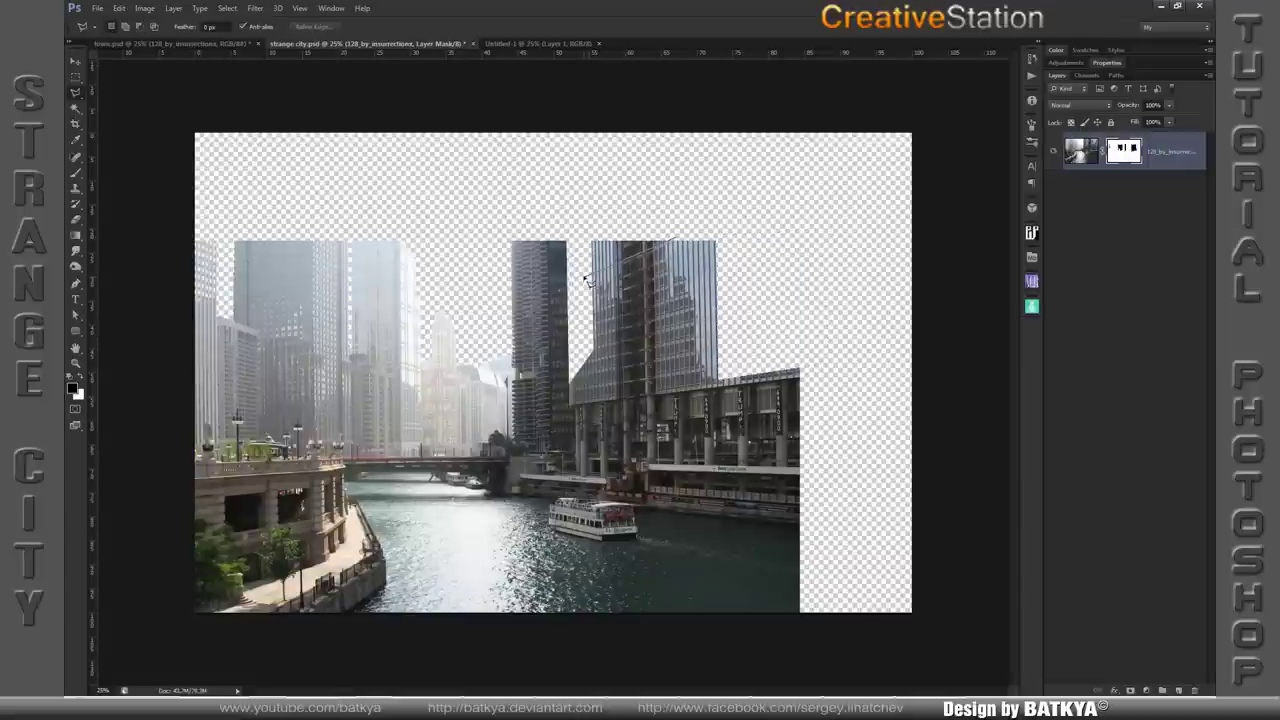
- Trace outlines around the right building's top-left corner and the dark tower's top
click(584, 232)
click(672, 240)
click(586, 274)
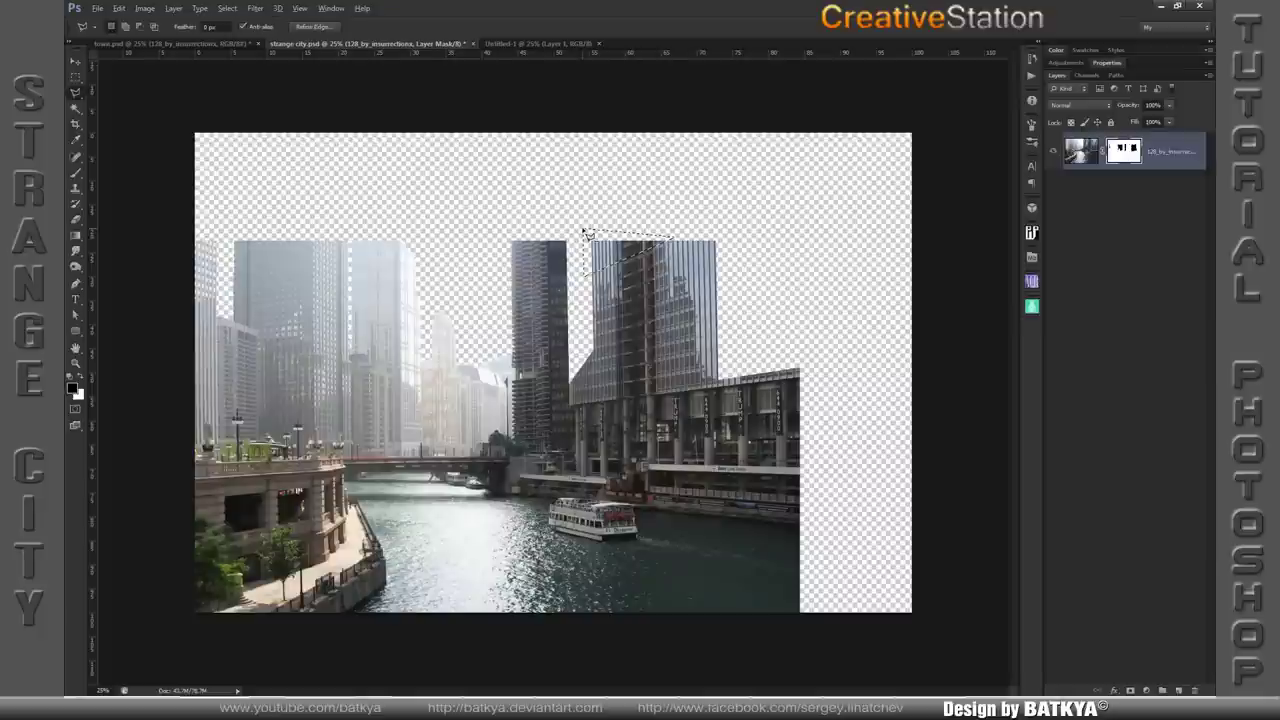
key(Escape)
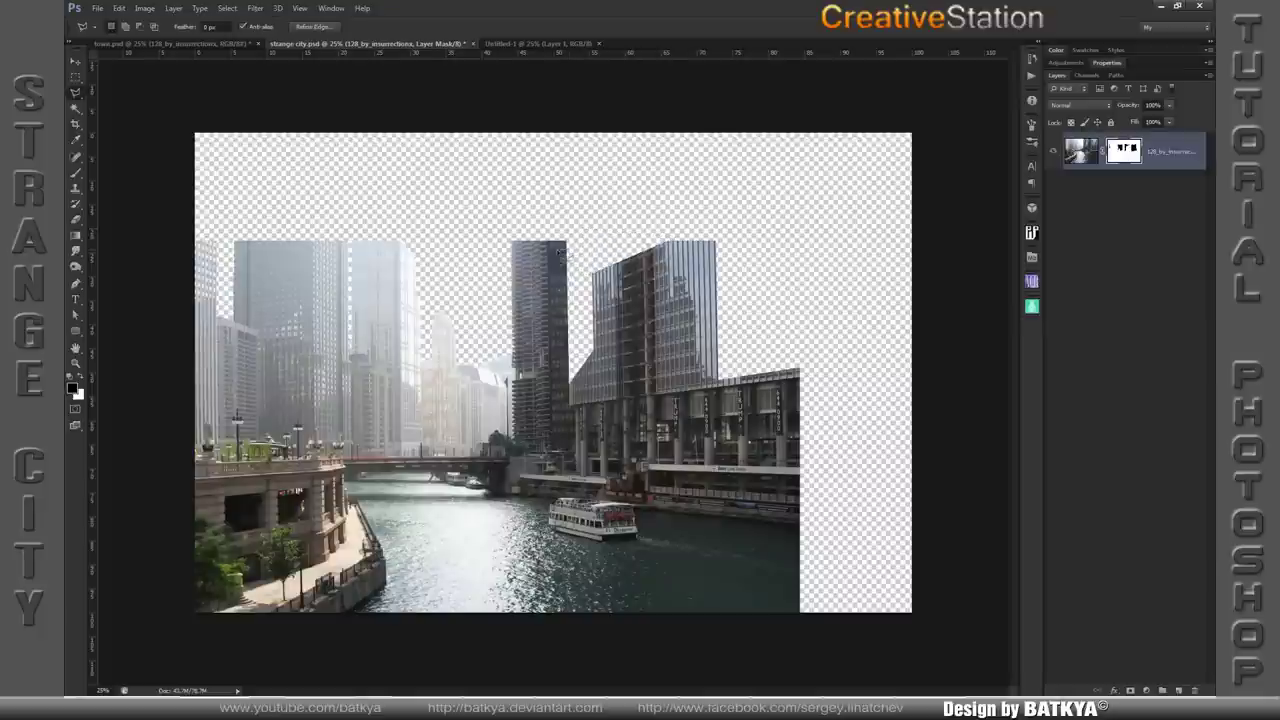
click(509, 237)
click(572, 236)
click(566, 251)
click(510, 258)
click(509, 237)
key(ctrl+d)
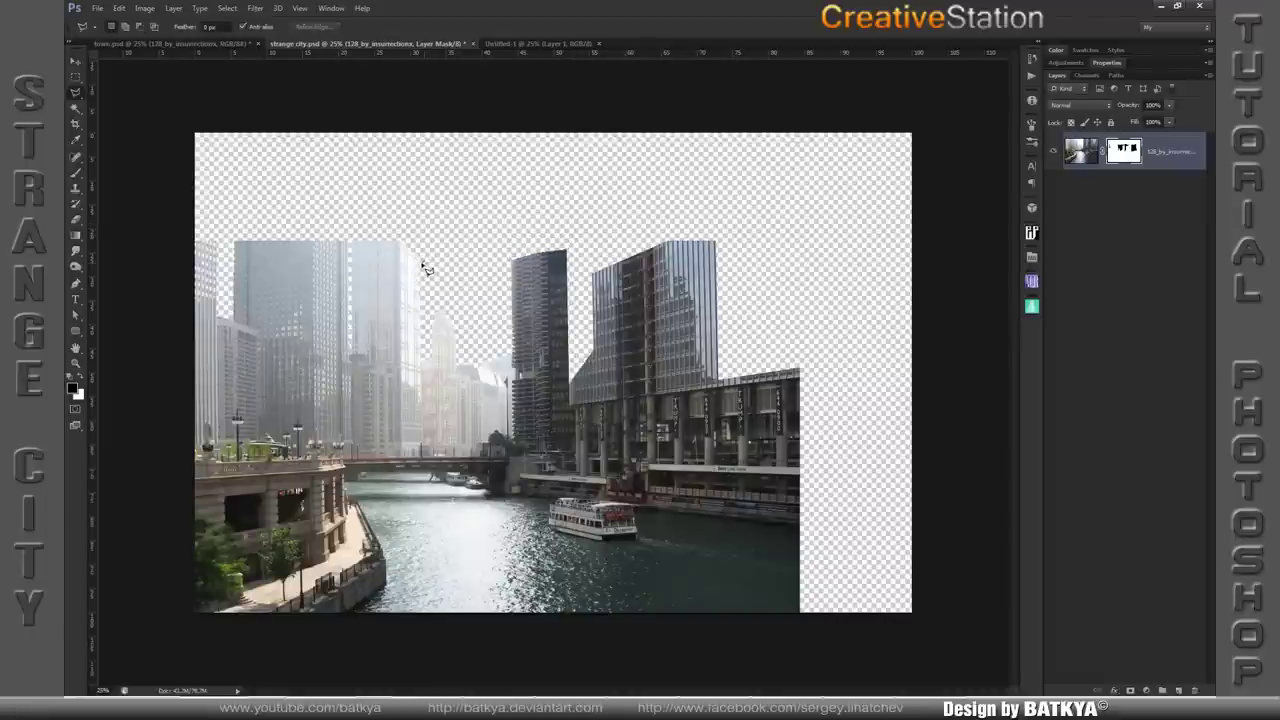
- Outline sky areas above the left glass tower and the upper-left towers
click(349, 250)
click(350, 228)
double_click(425, 233)
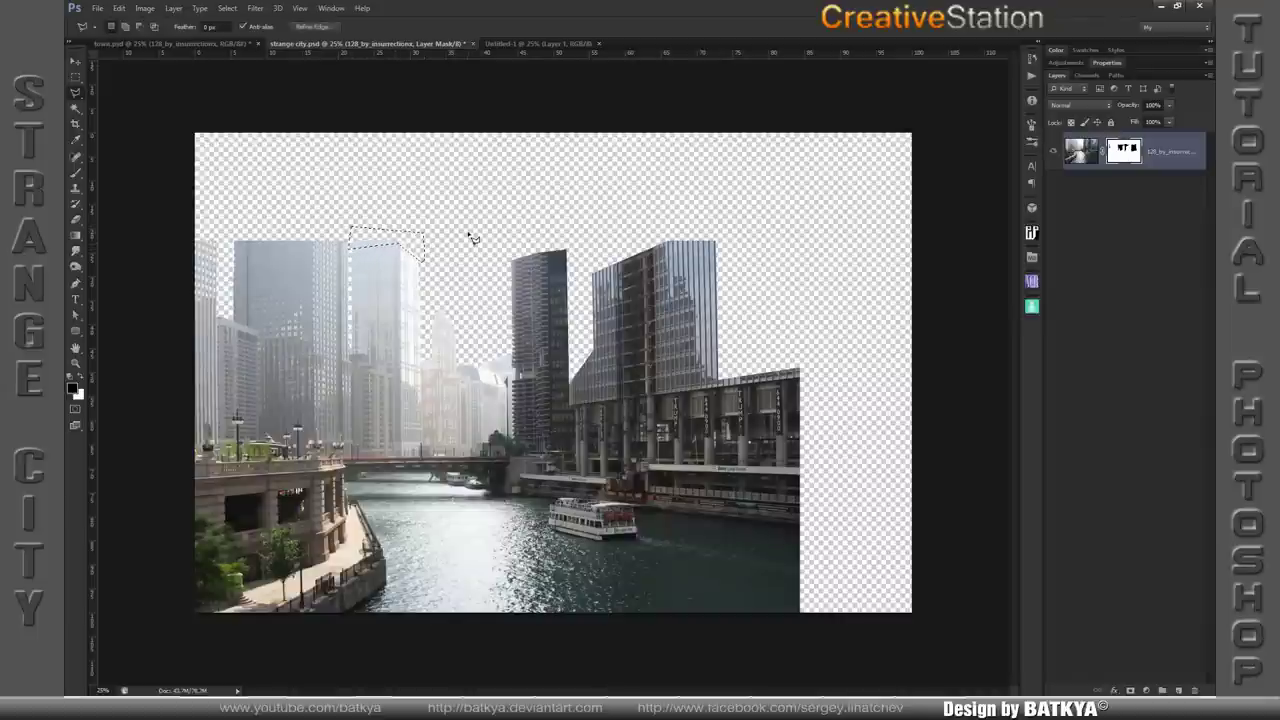
key(ctrl+d)
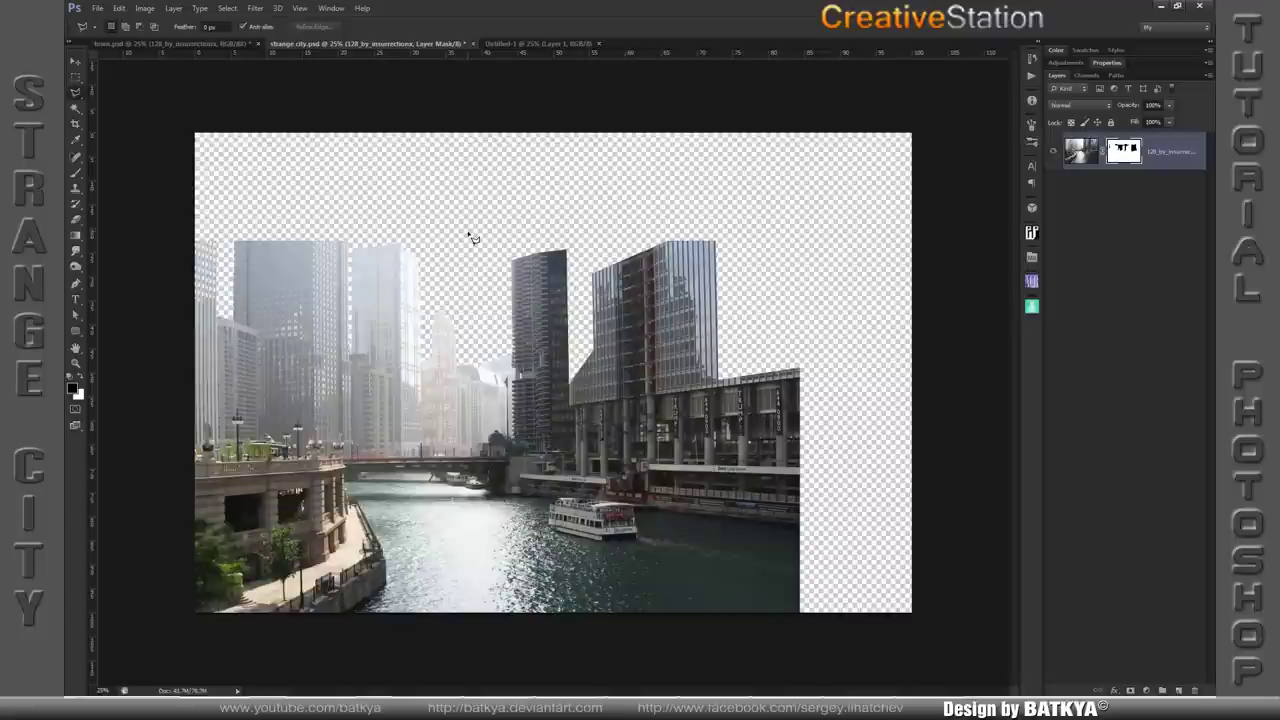
click(214, 264)
click(182, 254)
click(181, 221)
double_click(224, 217)
key(ctrl+d)
- Hide the sky above the dark tower's top and select the tower's right strip on the photo
click(504, 258)
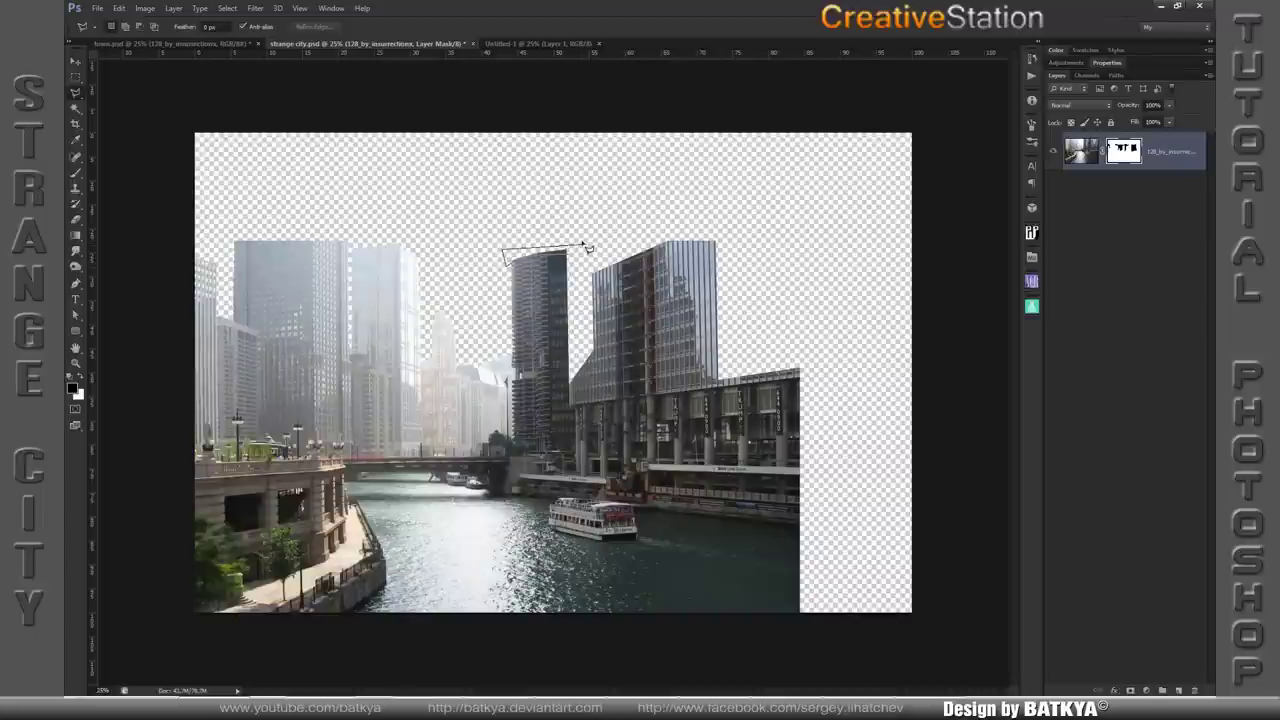
key(Delete)
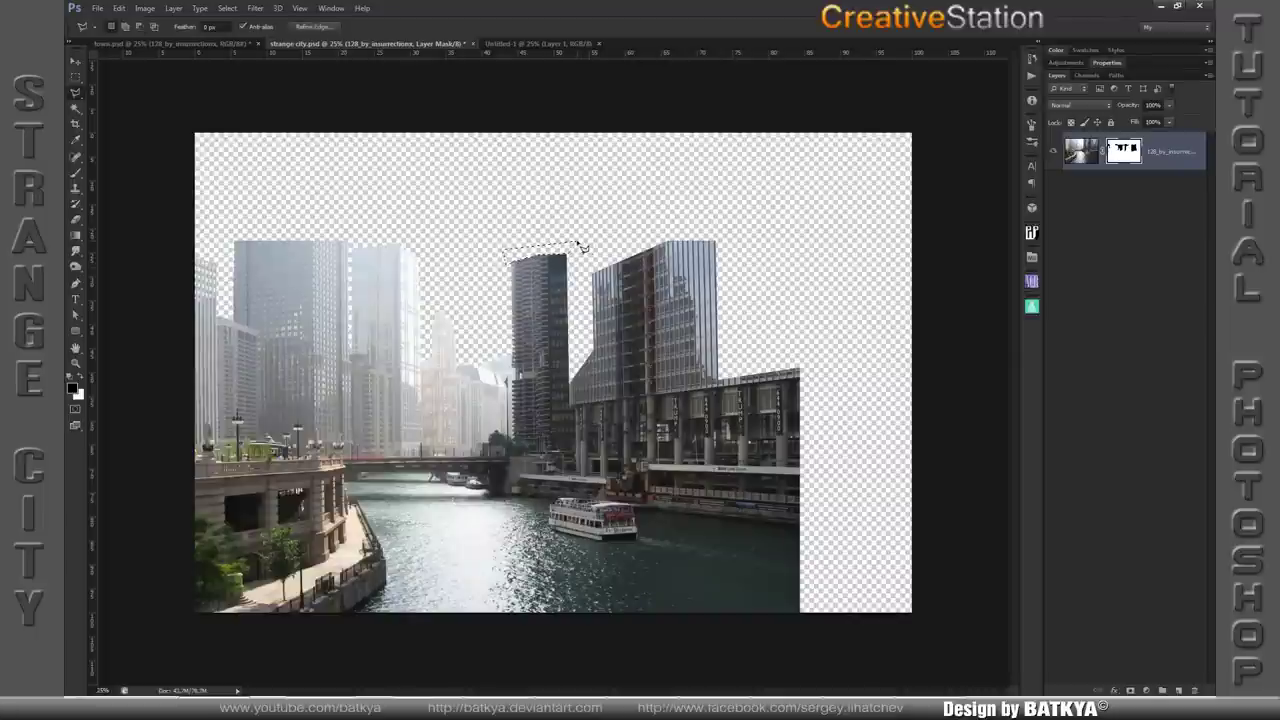
key(ctrl+d)
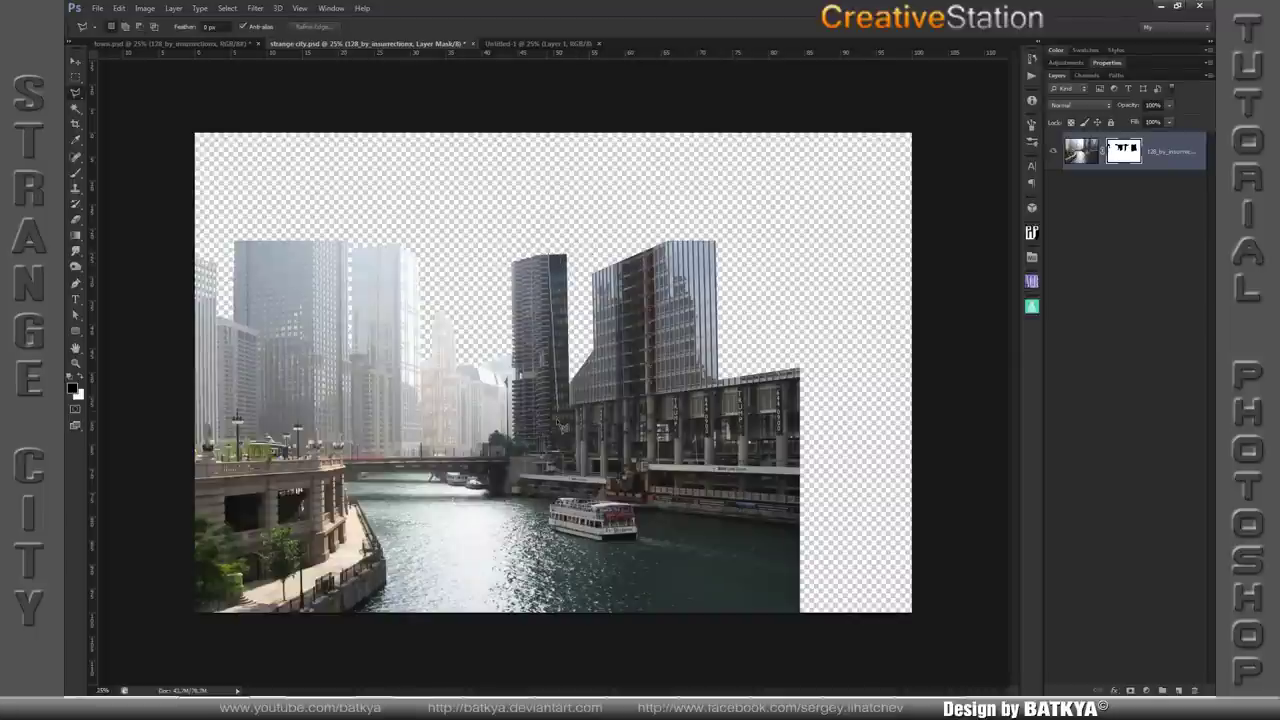
click(552, 437)
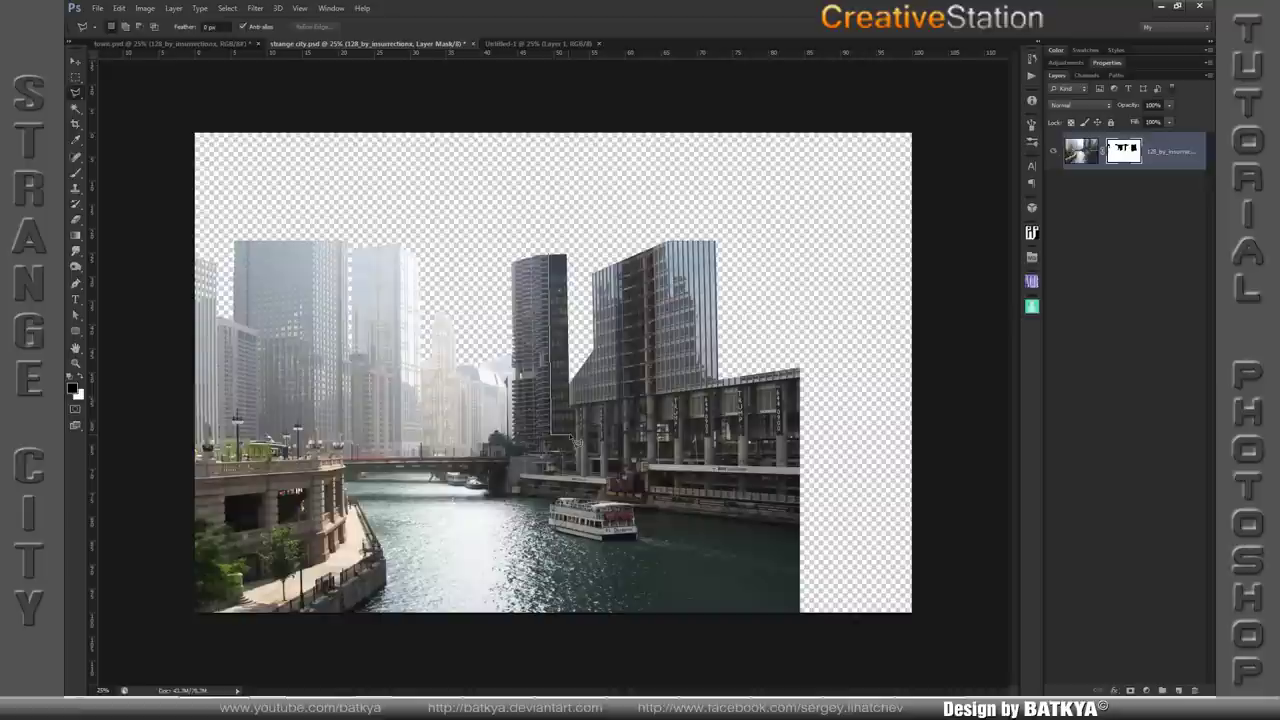
click(570, 435)
click(569, 256)
double_click(549, 256)
click(1080, 152)
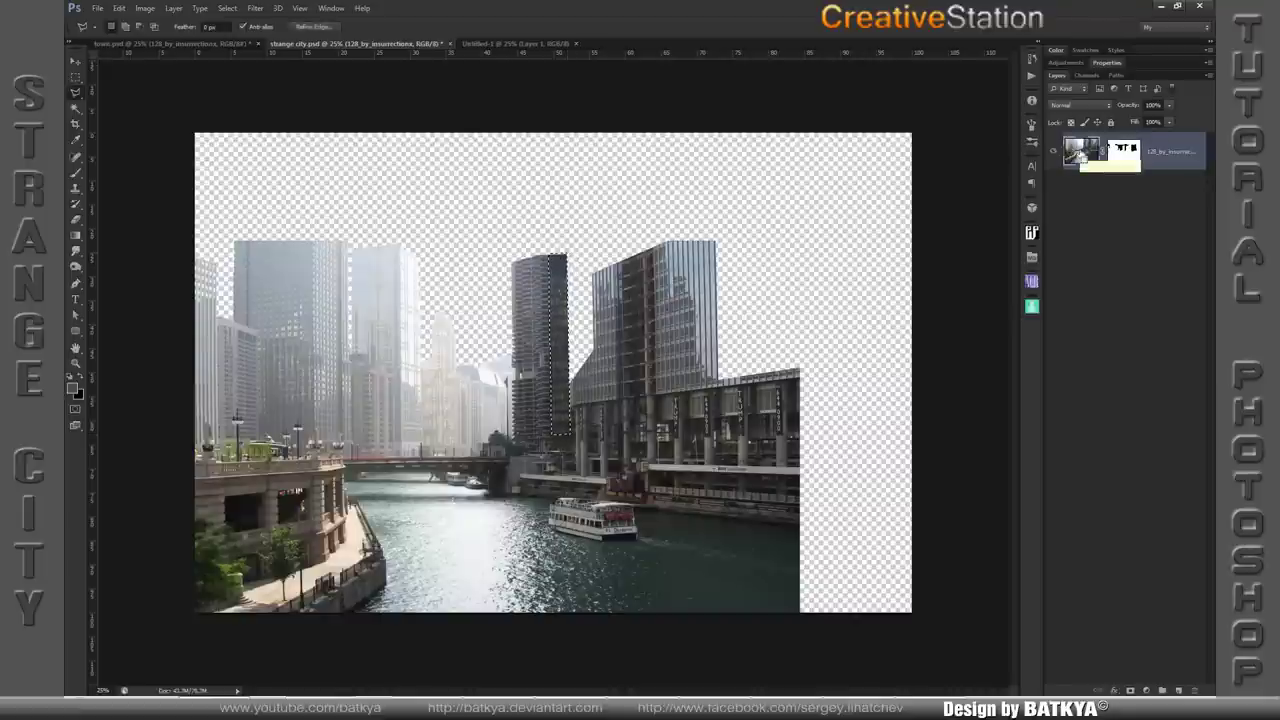
- Copy the tower strip to its own layer, place it against the dark tower, and skew it about 3.9°
key(ctrl+j)
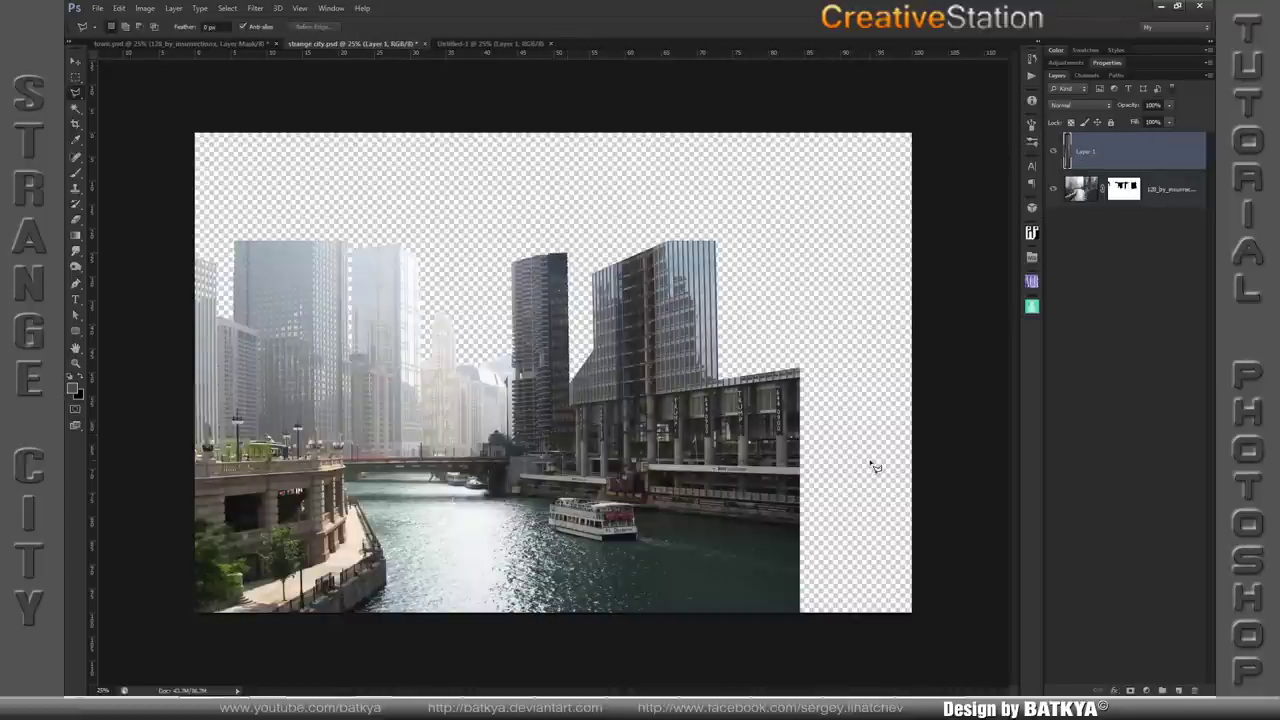
key(ctrl+plus)
key(ctrl+plus)
key(v)
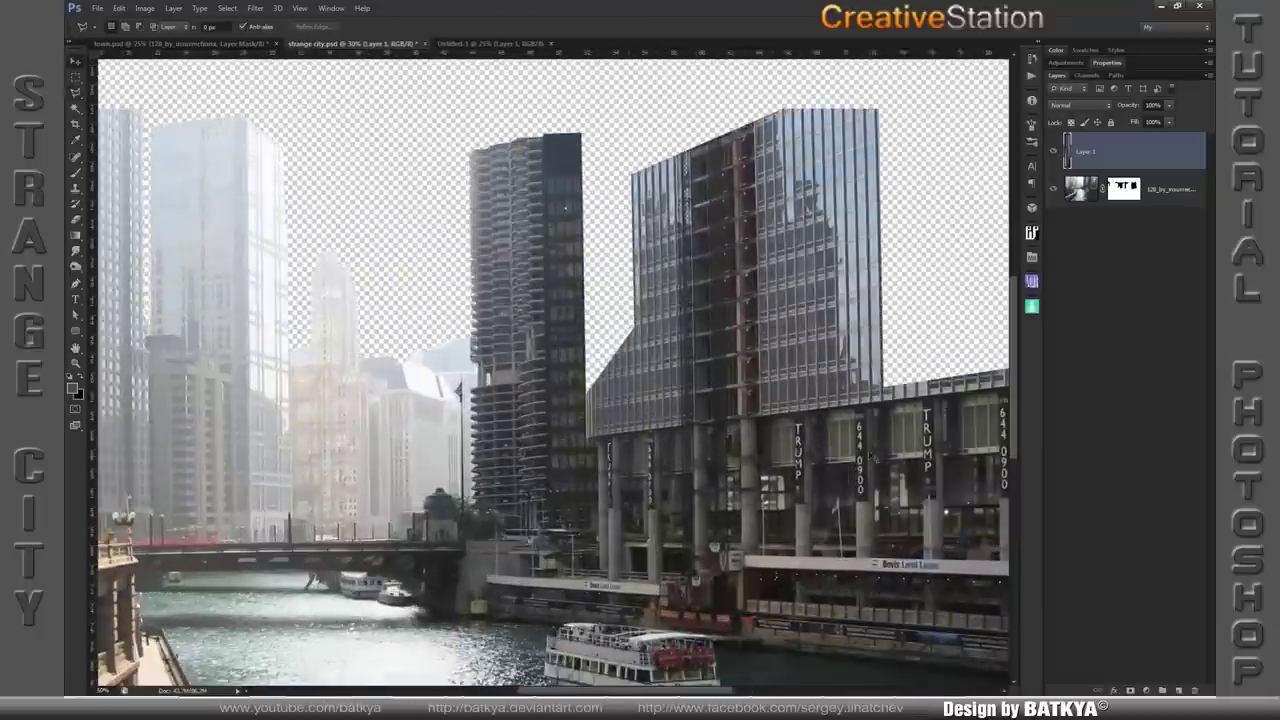
drag(564, 344, 597, 339)
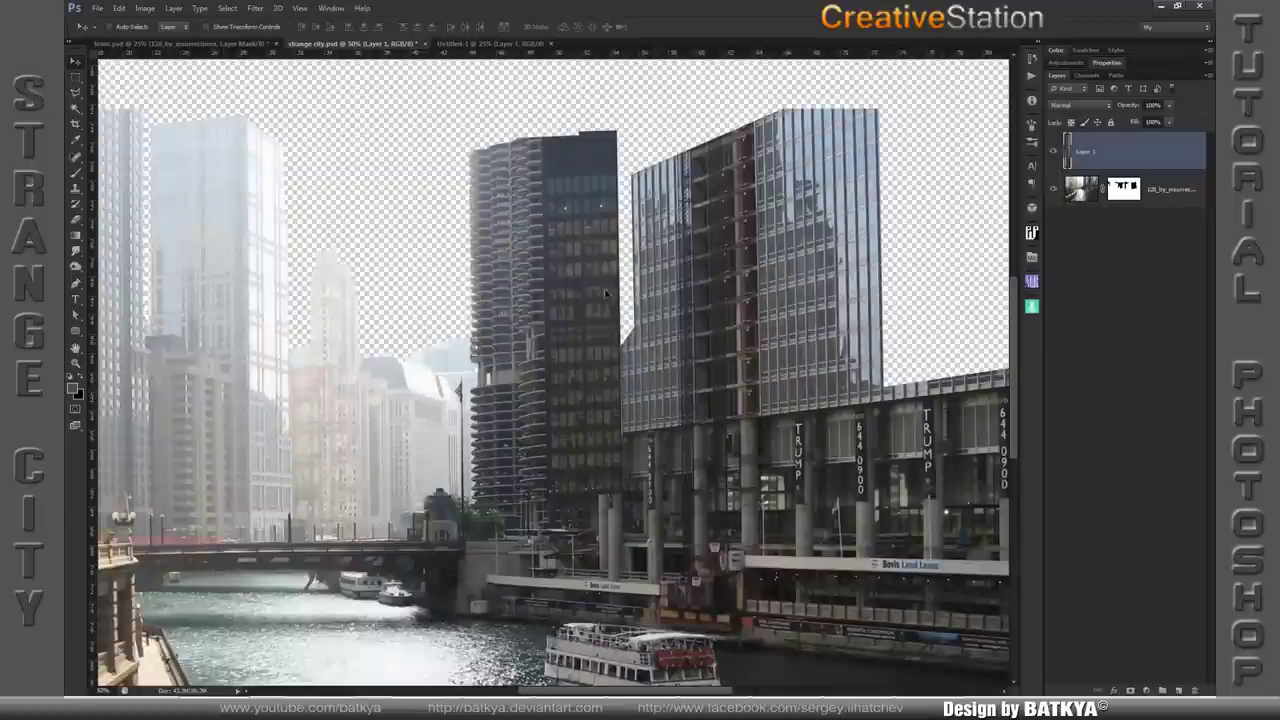
key(ctrl+t)
right_click(612, 232)
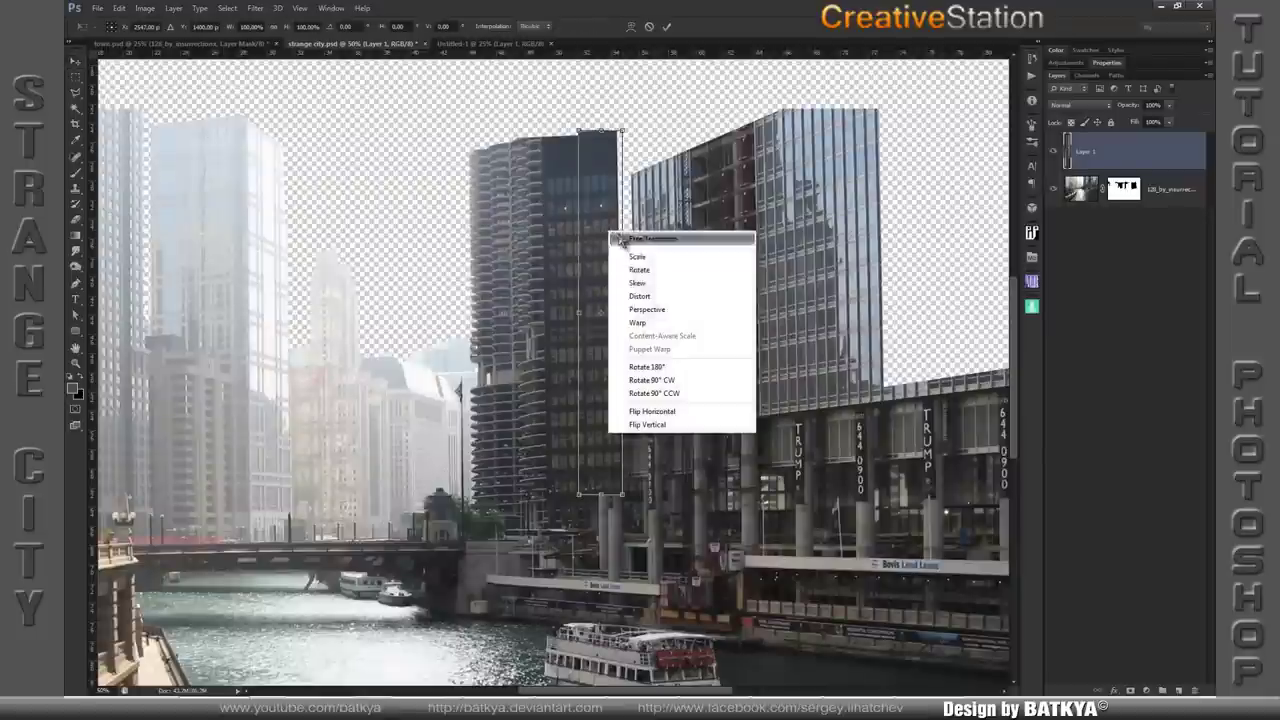
click(647, 323)
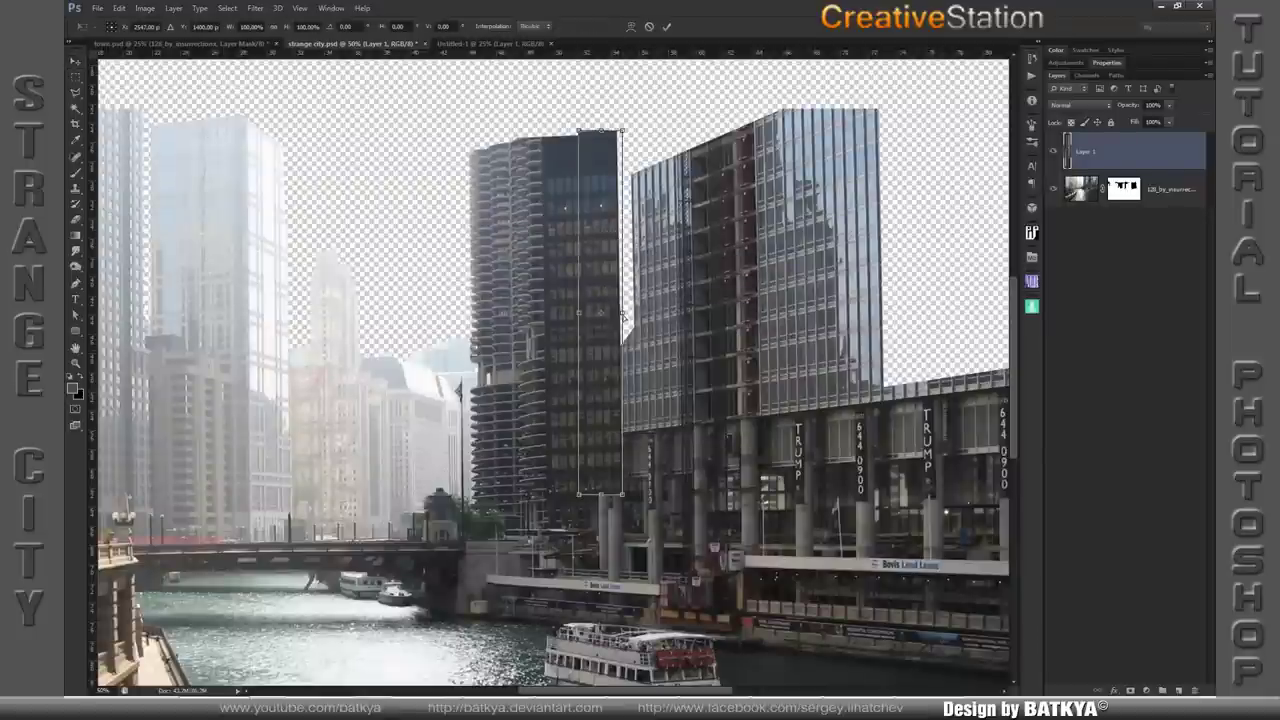
drag(622, 316, 623, 320)
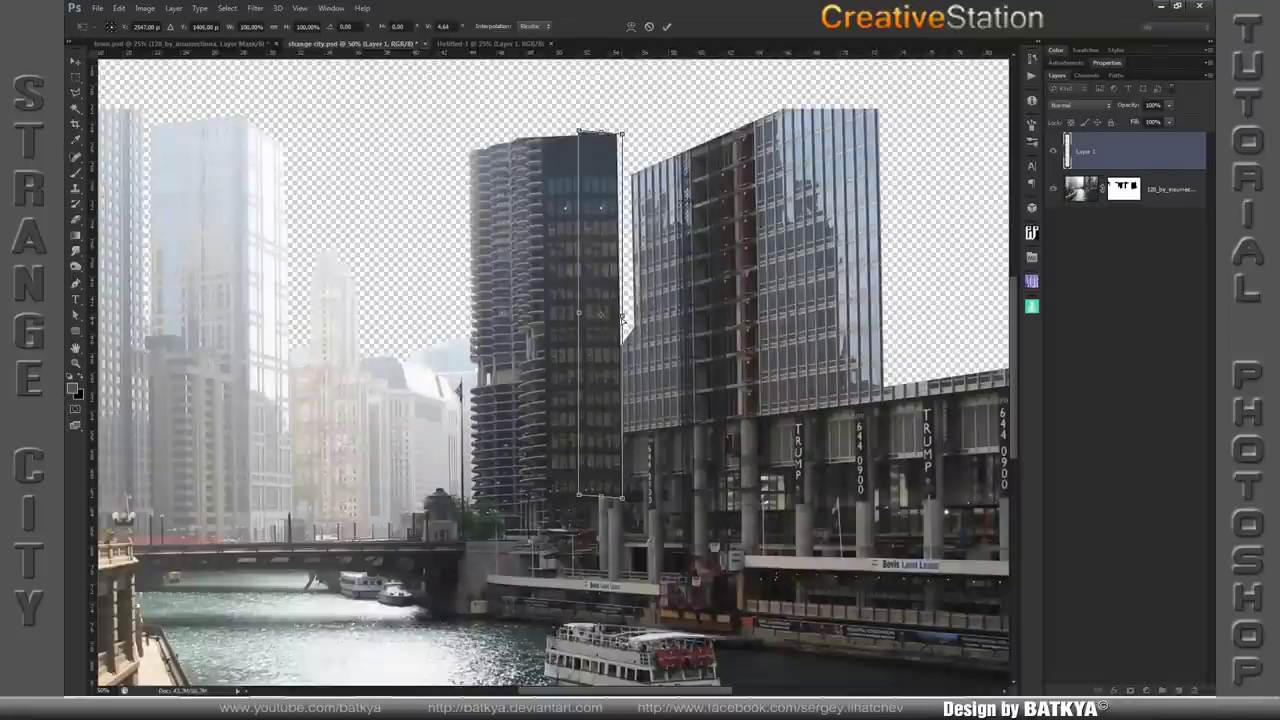
key(Return)
- Duplicate the skewed strip, shift the copy right, and merge Layer 1 with Layer 1 copy
key(ctrl+j)
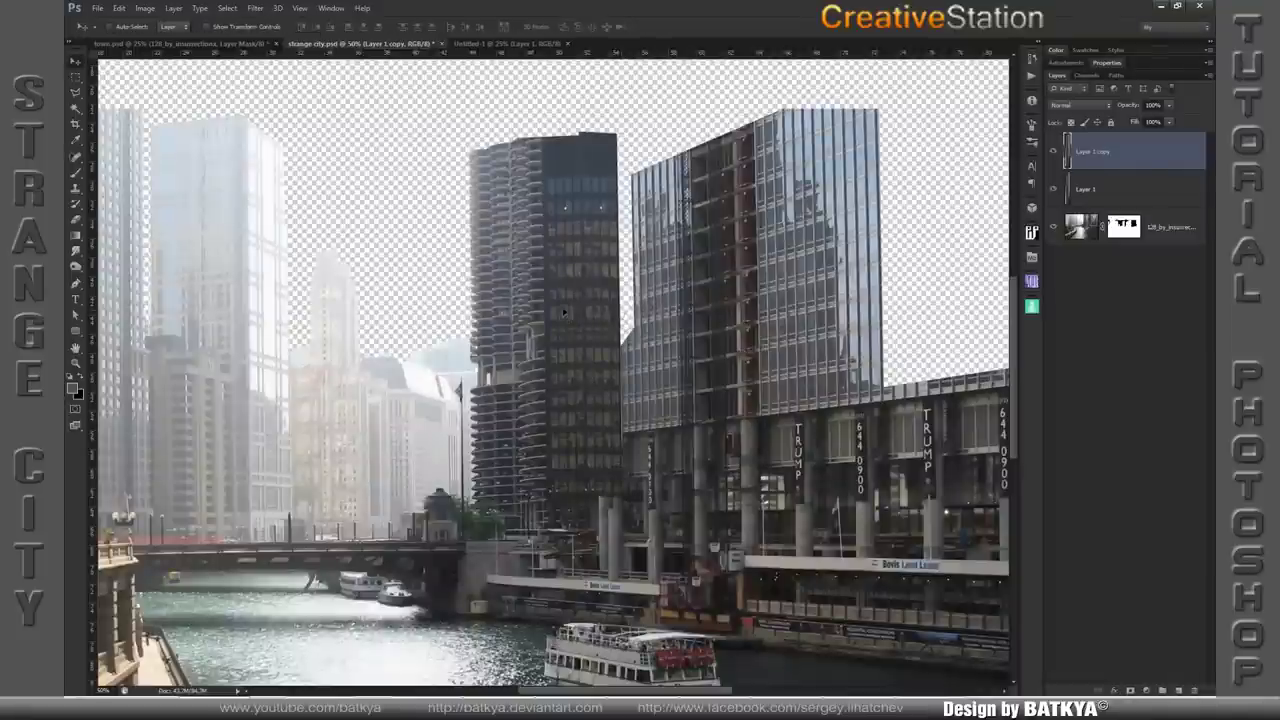
drag(612, 307, 644, 307)
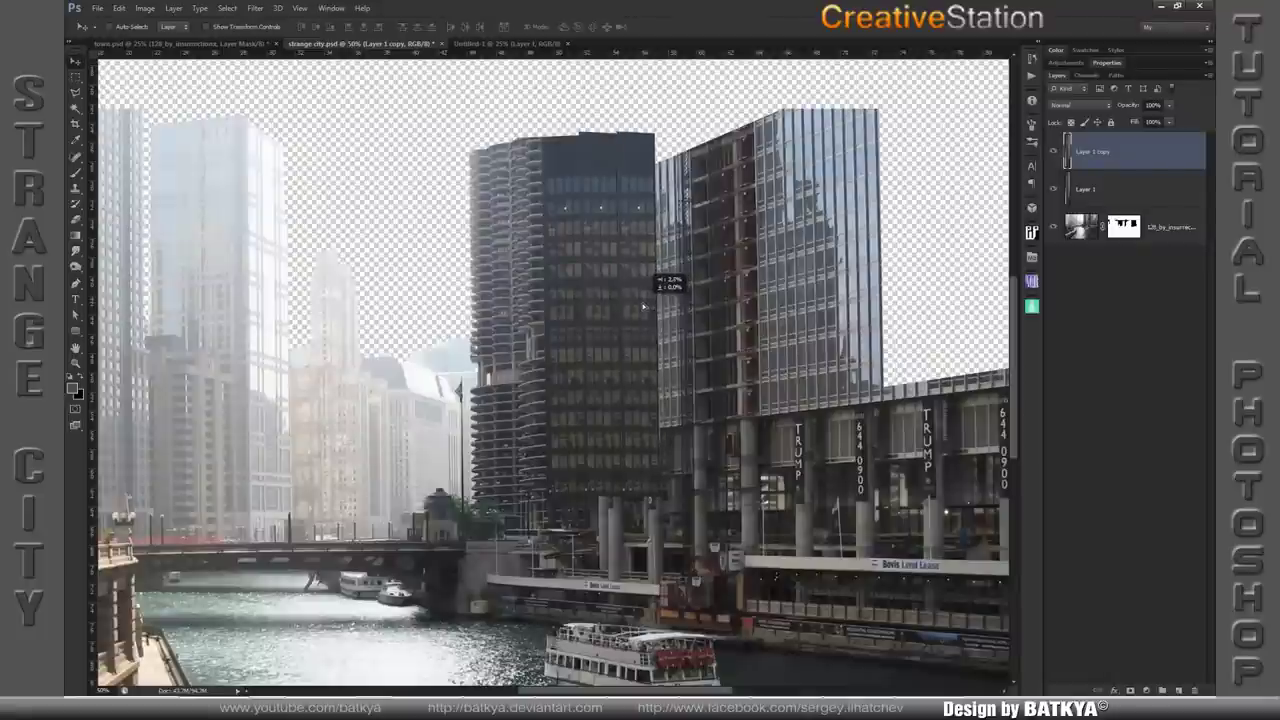
key(Left)
key(Left)
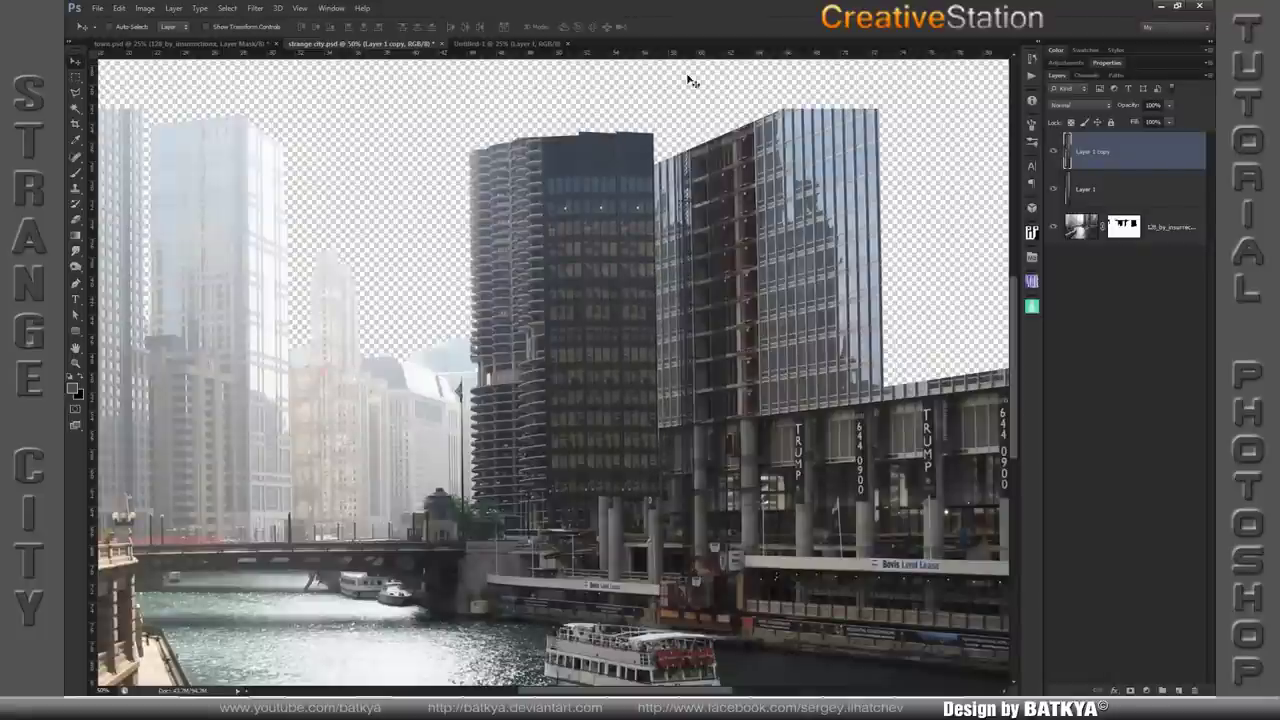
shift+click(1123, 192)
key(ctrl+e)
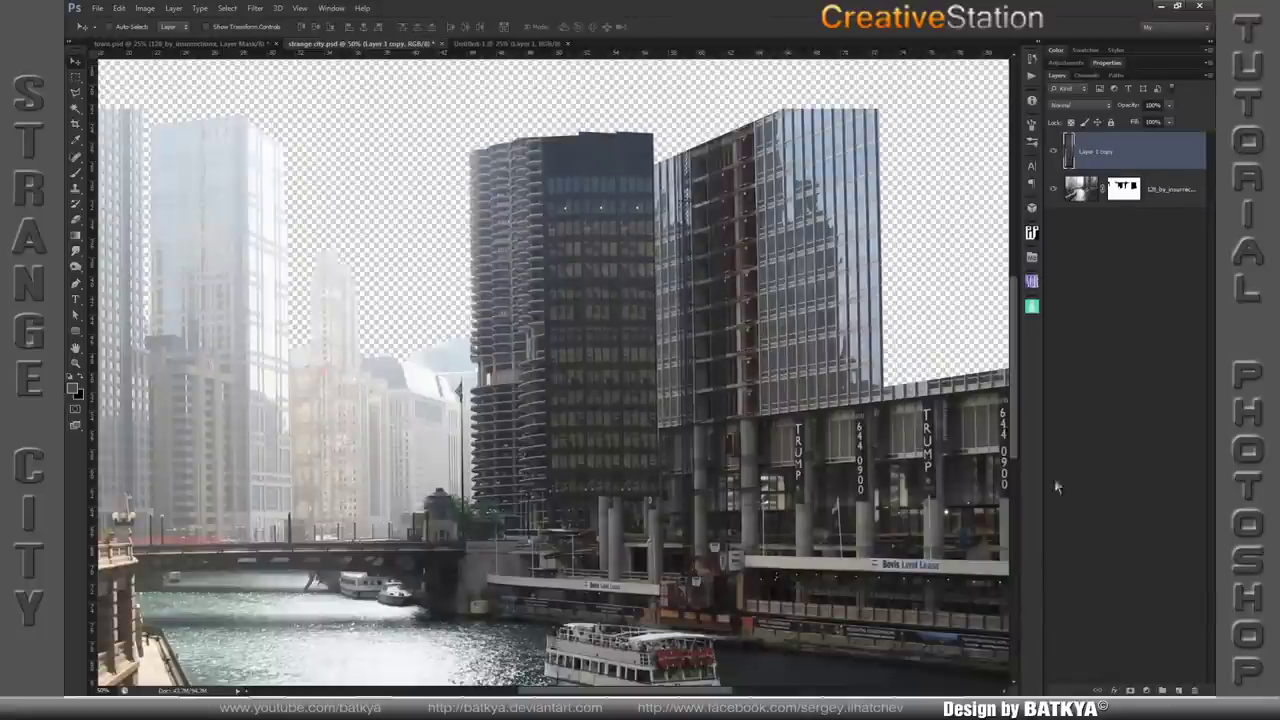
- Clone window texture over the dark tower's facade with a roughly 12 px Clone Stamp brush
click(75, 93)
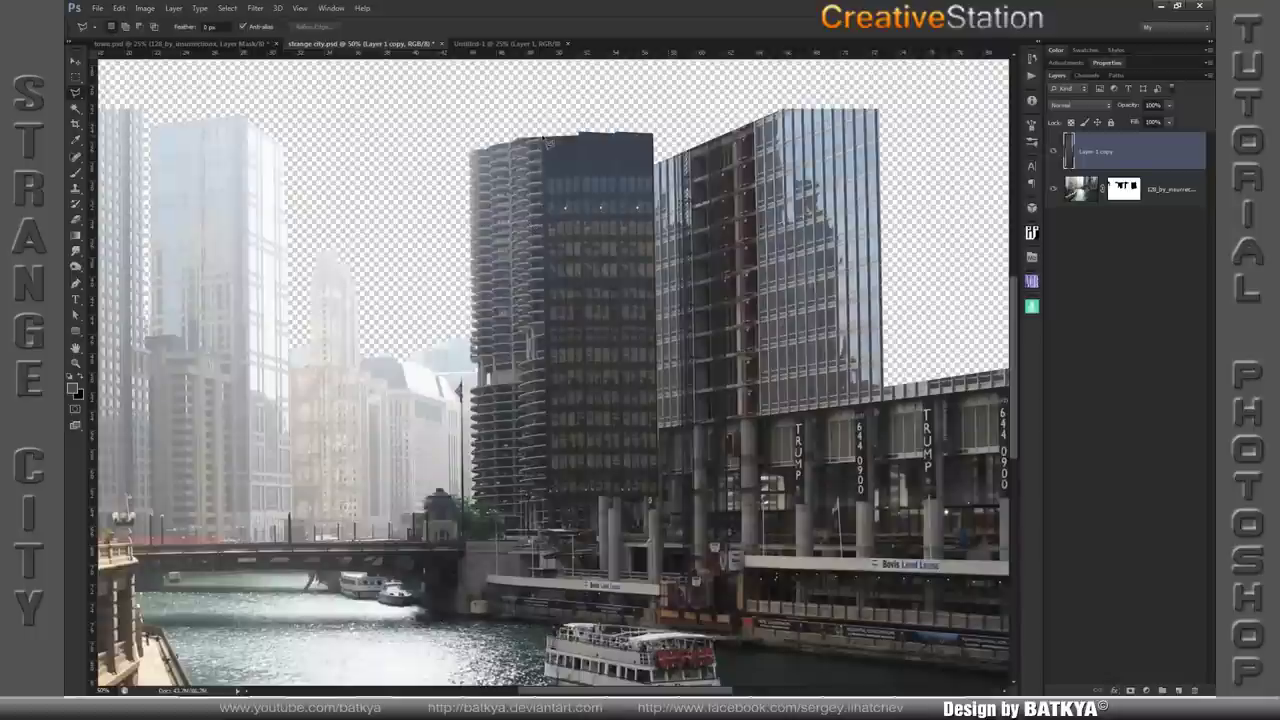
mouse_move(591, 143)
mouse_down()
mouse_move(660, 145)
mouse_move(560, 118)
mouse_up()
key(ctrl+d)
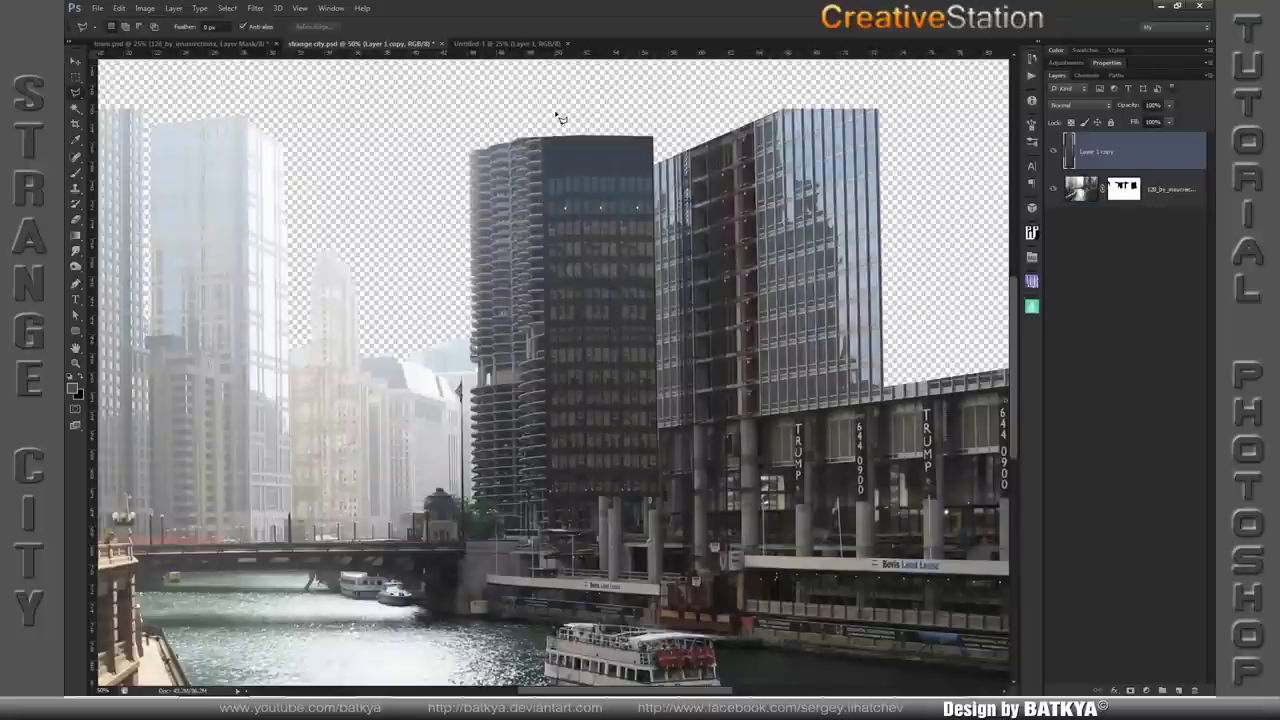
key(s)
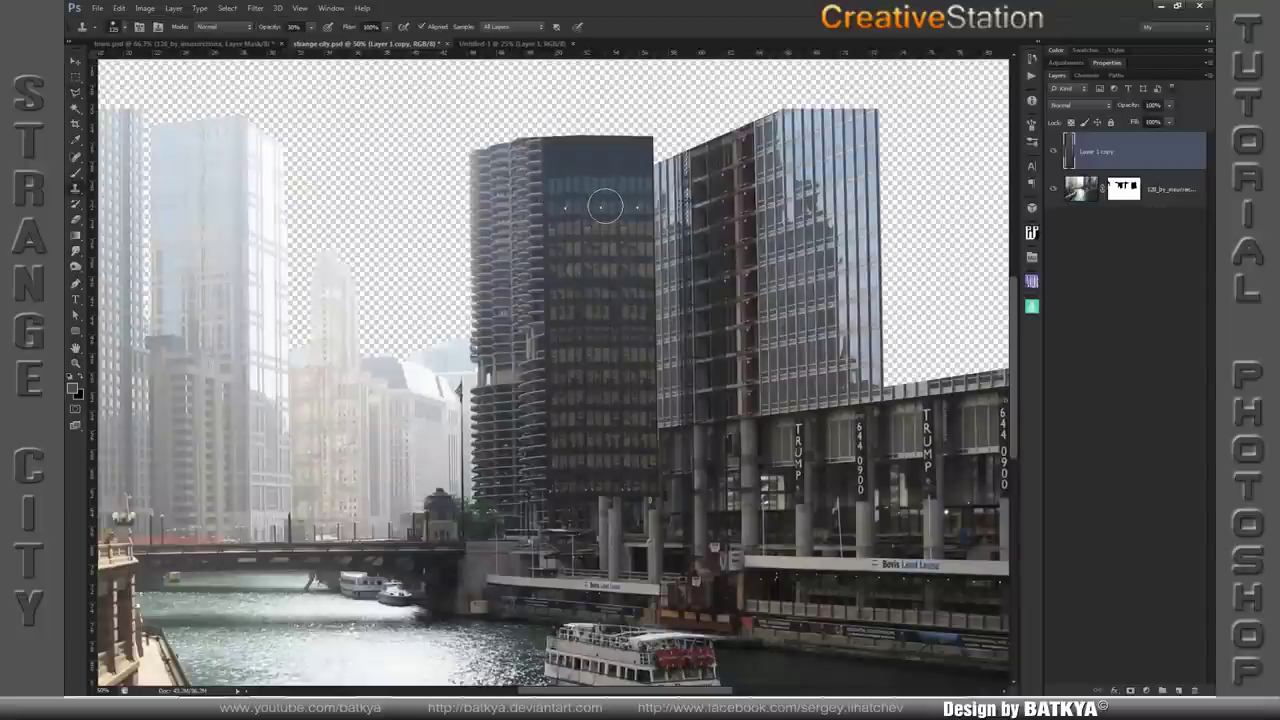
key(bracketleft)
key(bracketleft)
key(bracketleft)
drag(601, 208, 636, 207)
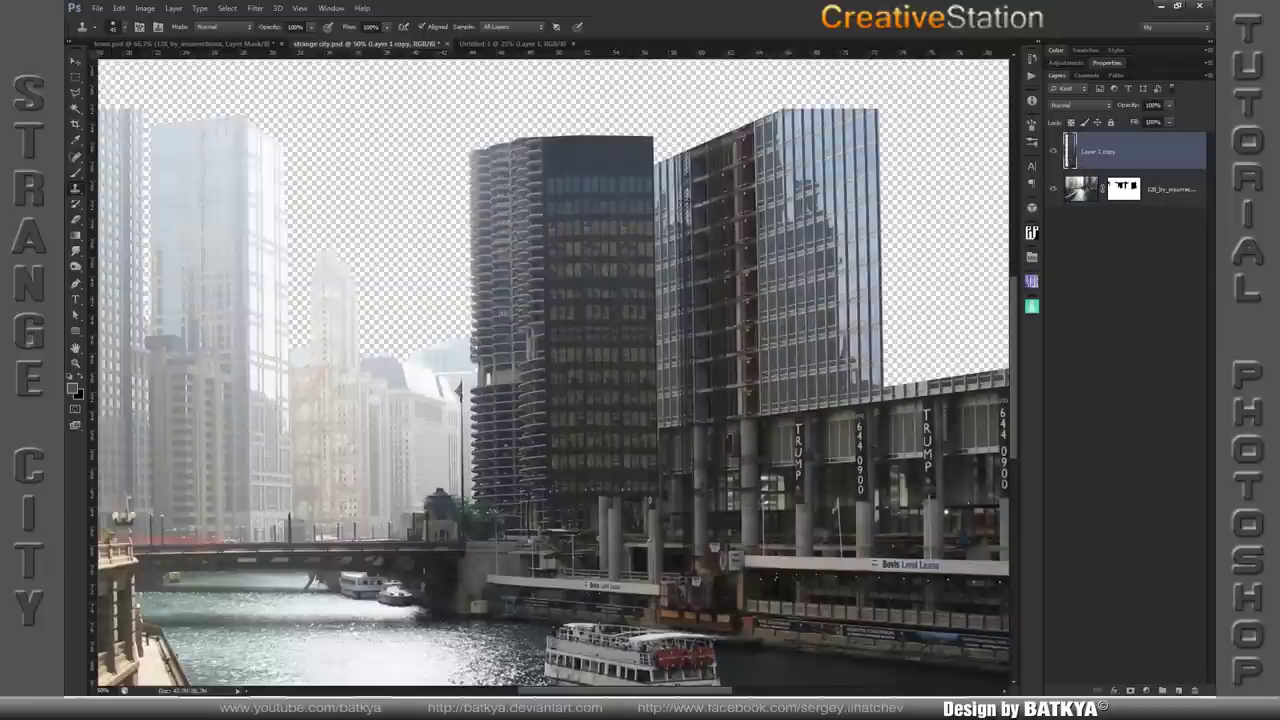
- Add a mask to Layer 1 copy and fill a strip along the glass tower's left edge
click(1130, 690)
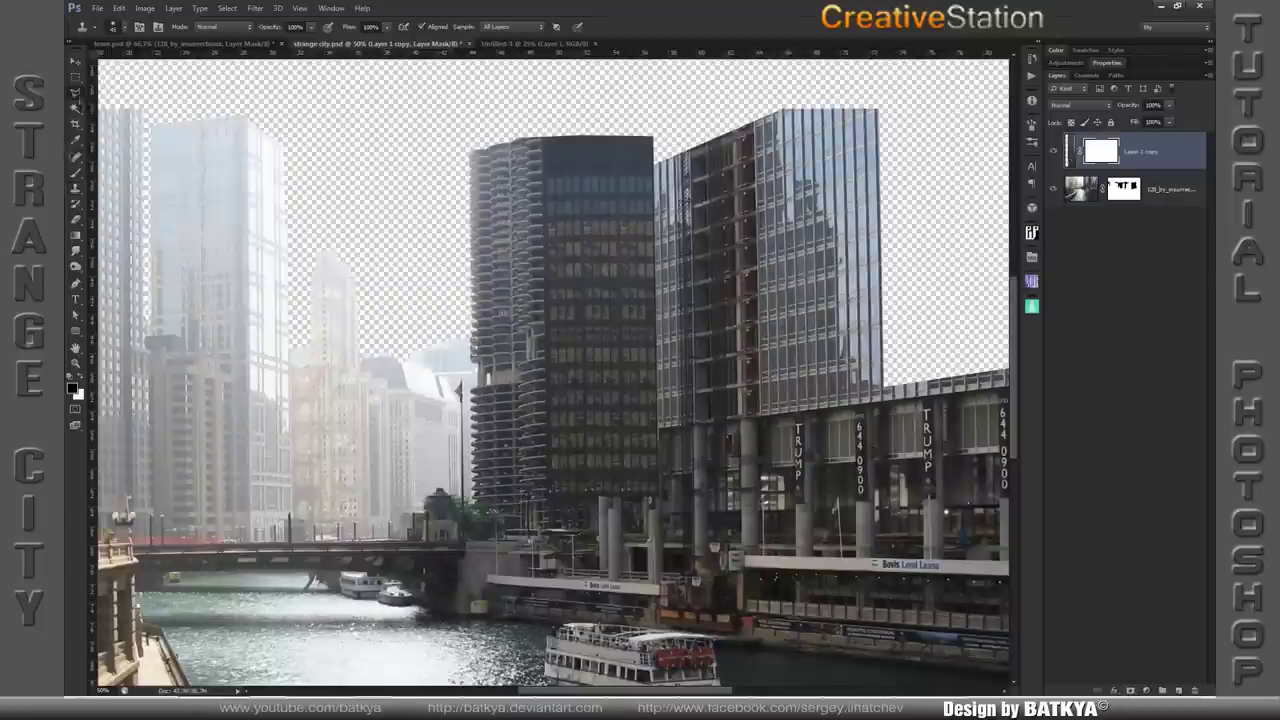
click(75, 92)
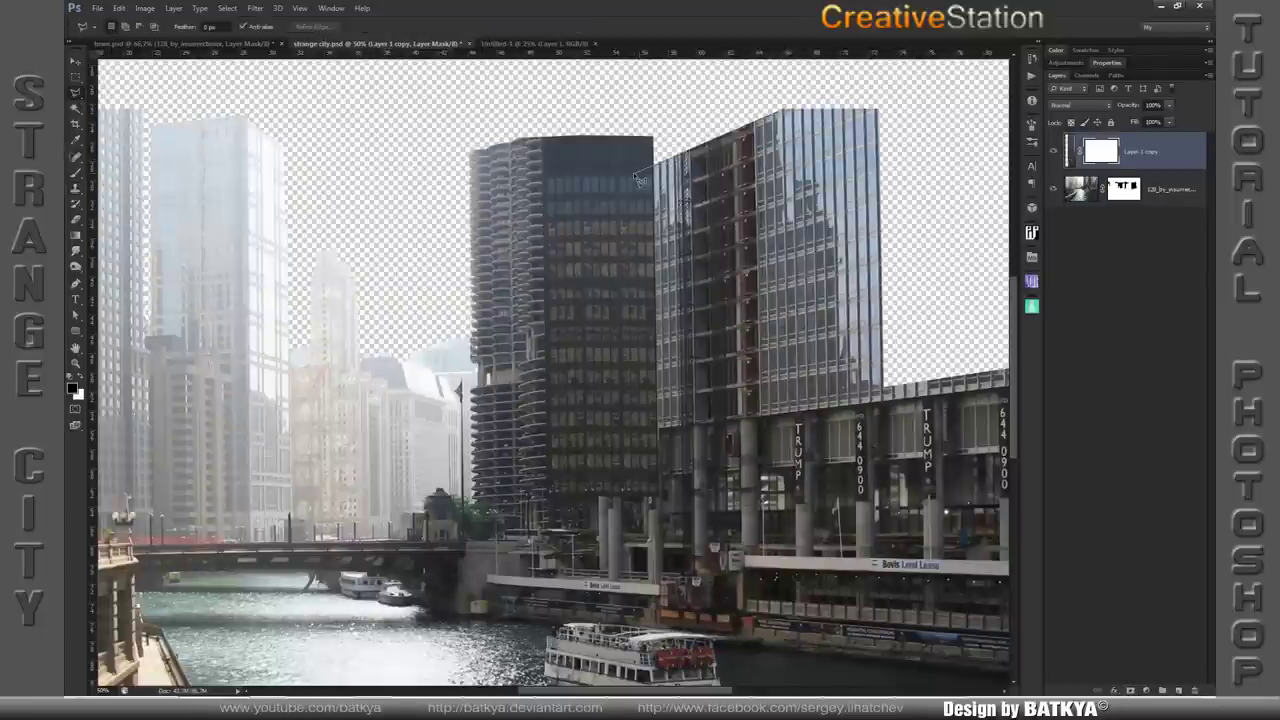
mouse_move(642, 179)
mouse_down()
mouse_move(645, 441)
mouse_move(668, 437)
mouse_move(670, 188)
mouse_up()
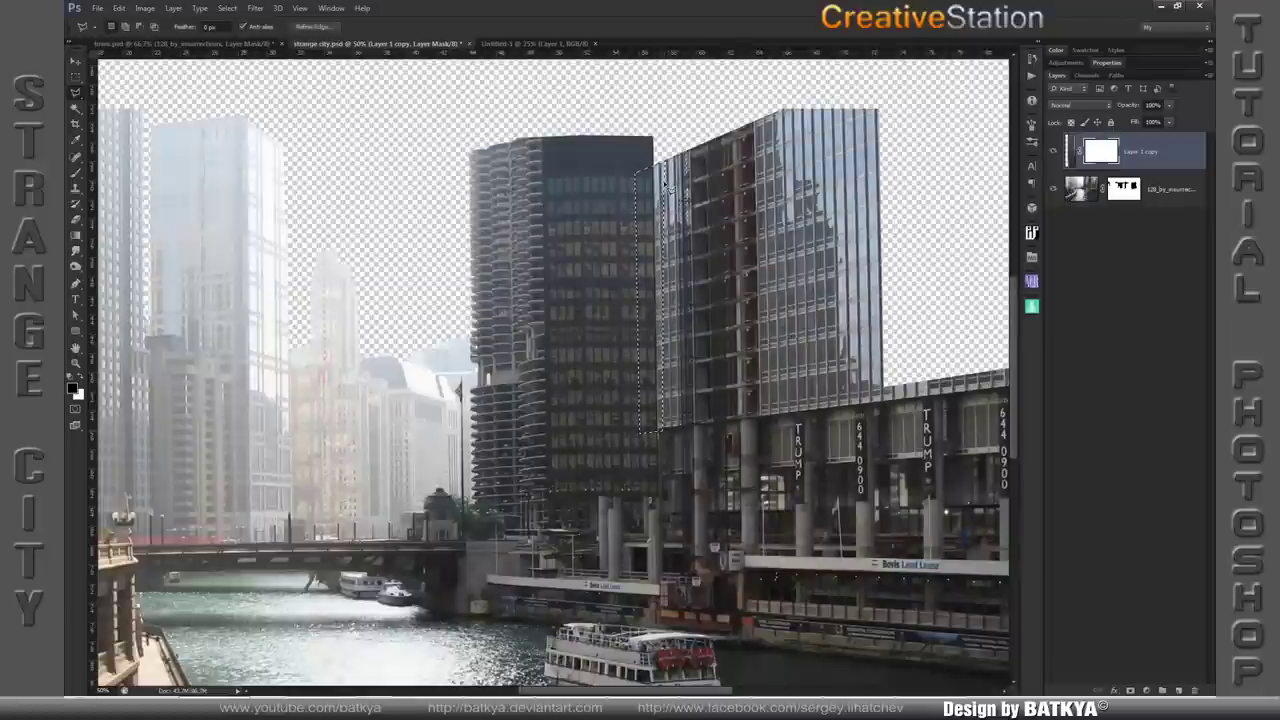
key(Delete)
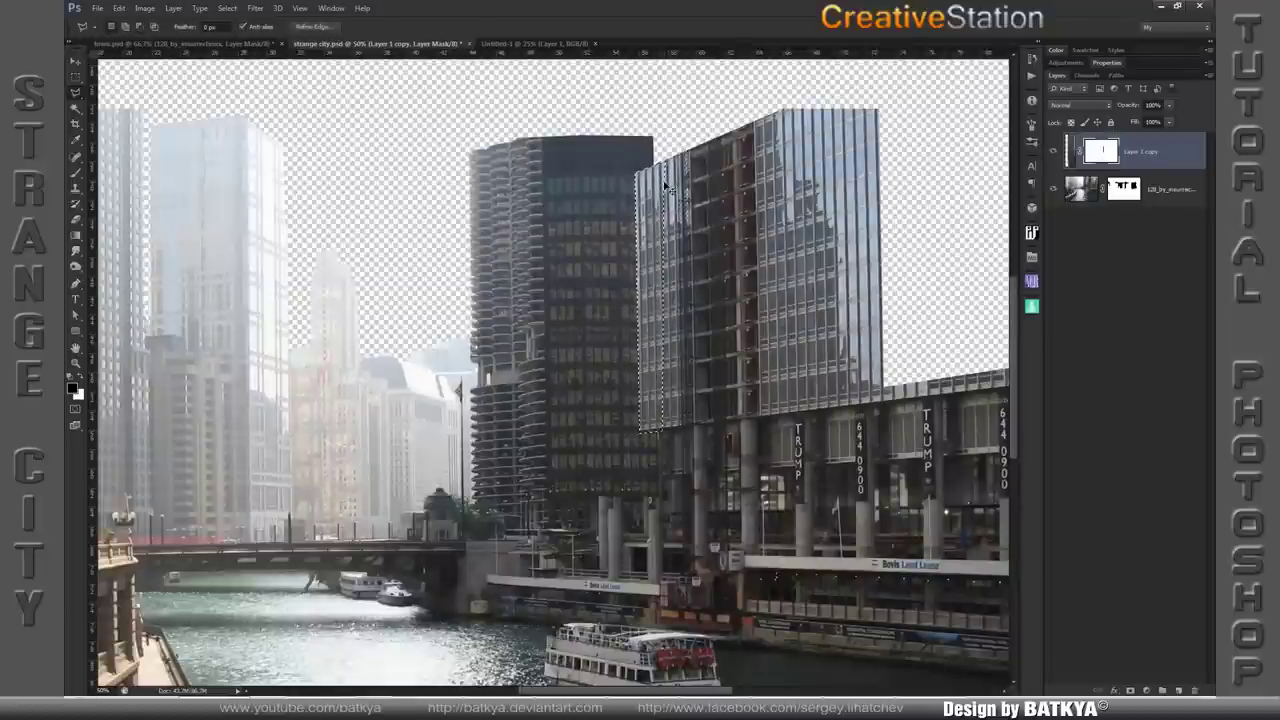
key(ctrl+d)
- Hide the glass tower's right strip in the bottom photo layer's mask
click(1122, 190)
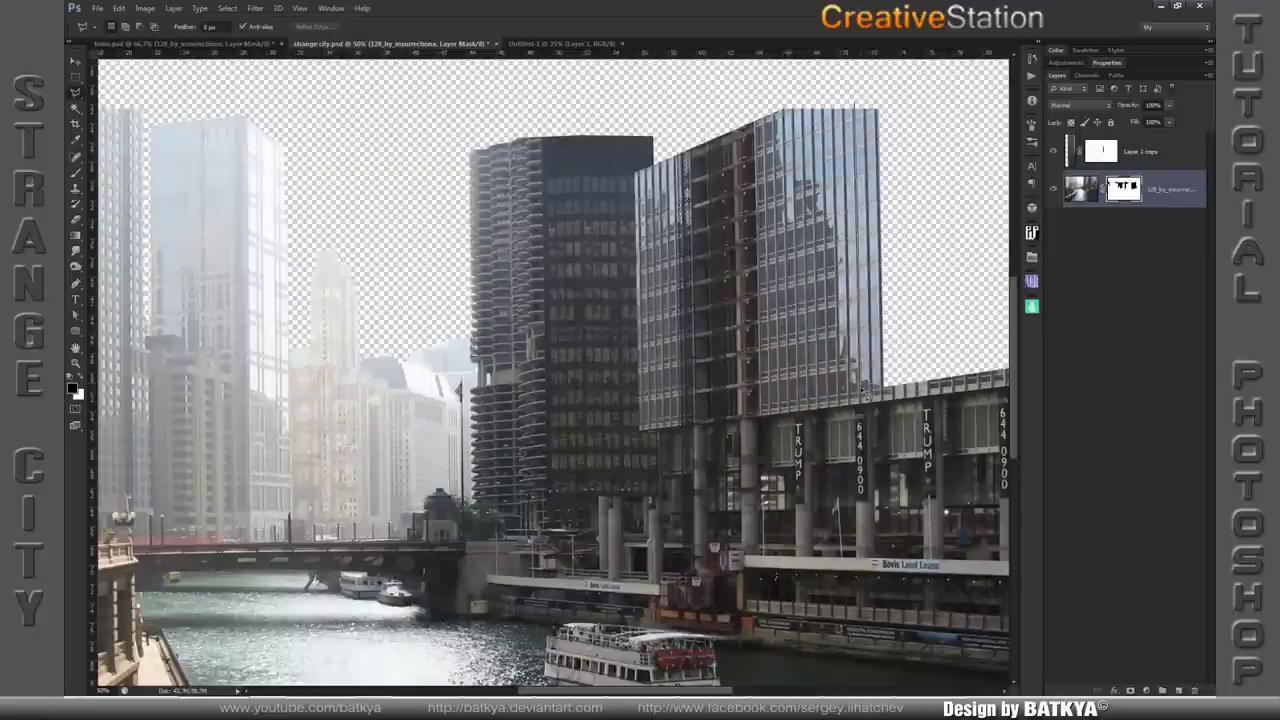
click(925, 383)
click(913, 96)
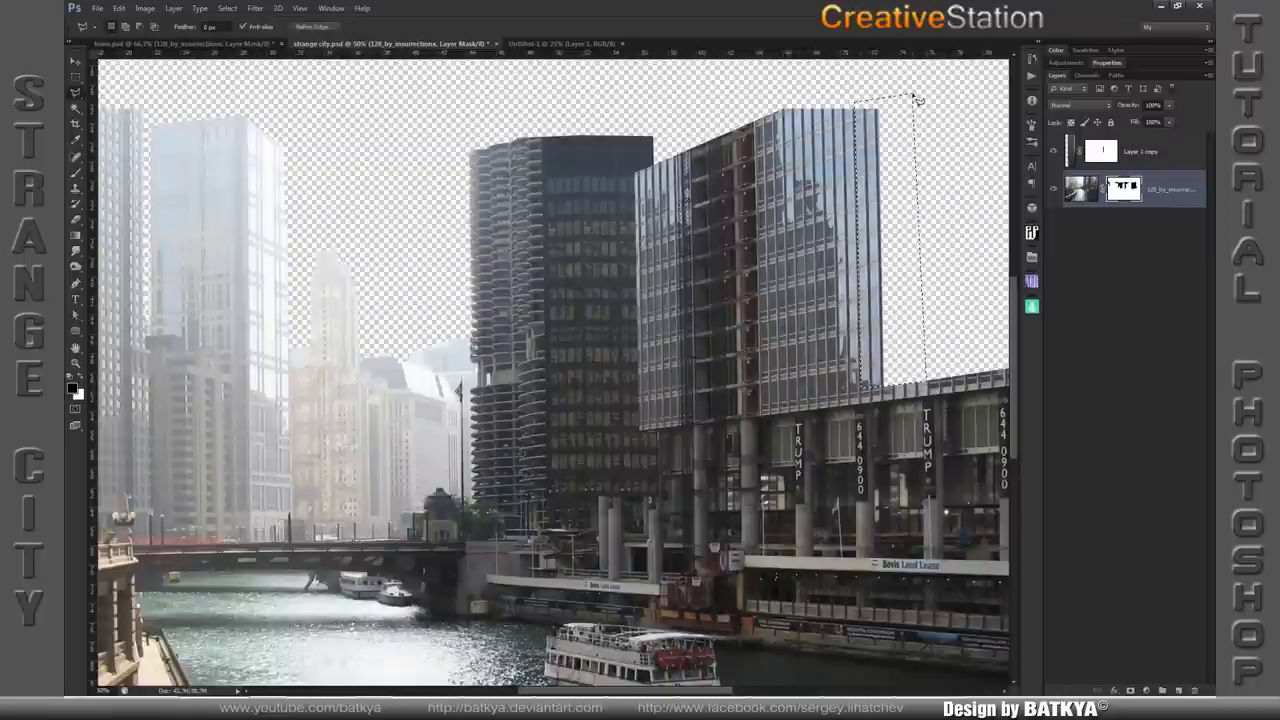
click(855, 101)
double_click(858, 387)
key(Delete)
key(ctrl+d)
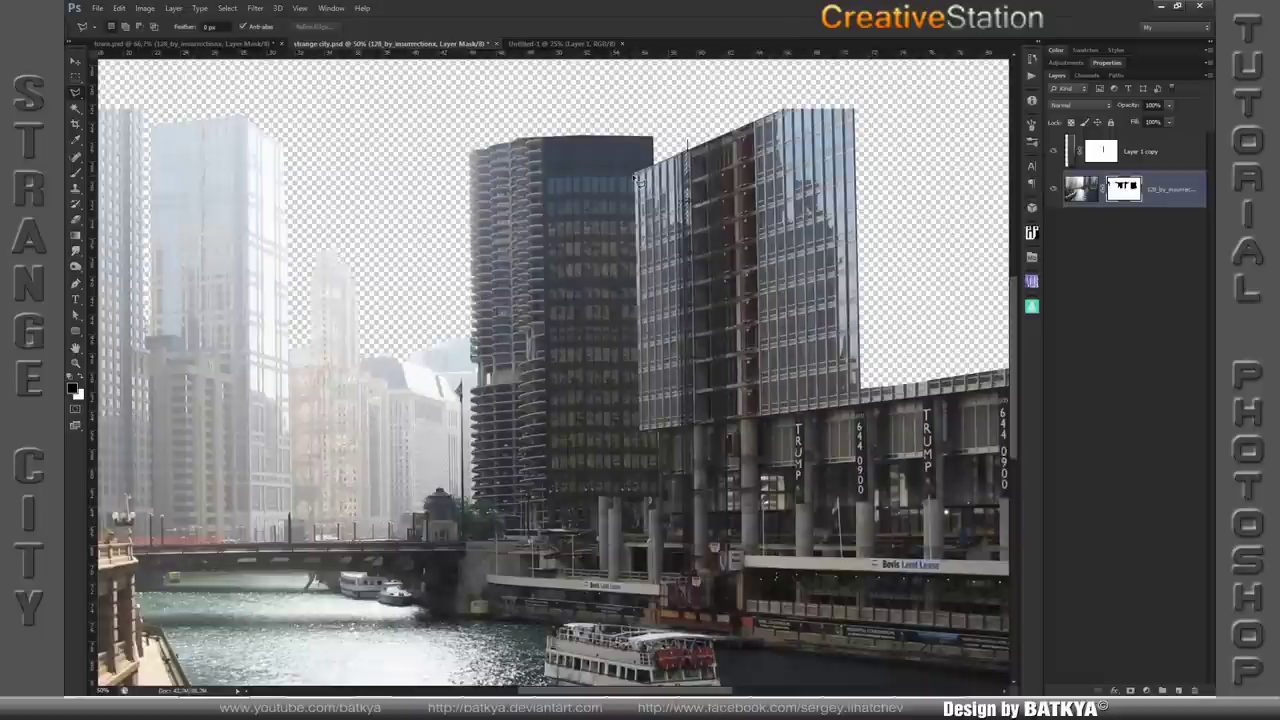
click(636, 172)
key(ctrl+d)
- On a new layer, clone facade pixels to extend the glass tower's rooftop upward
click(1178, 690)
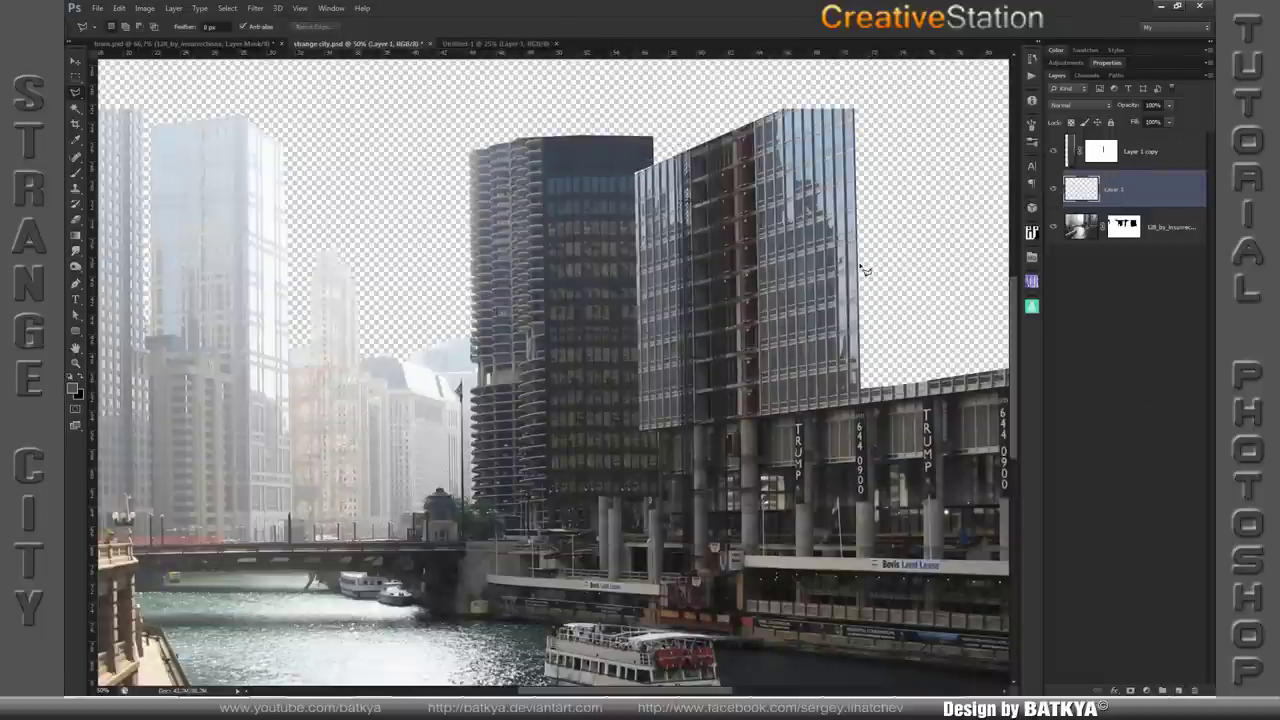
key(s)
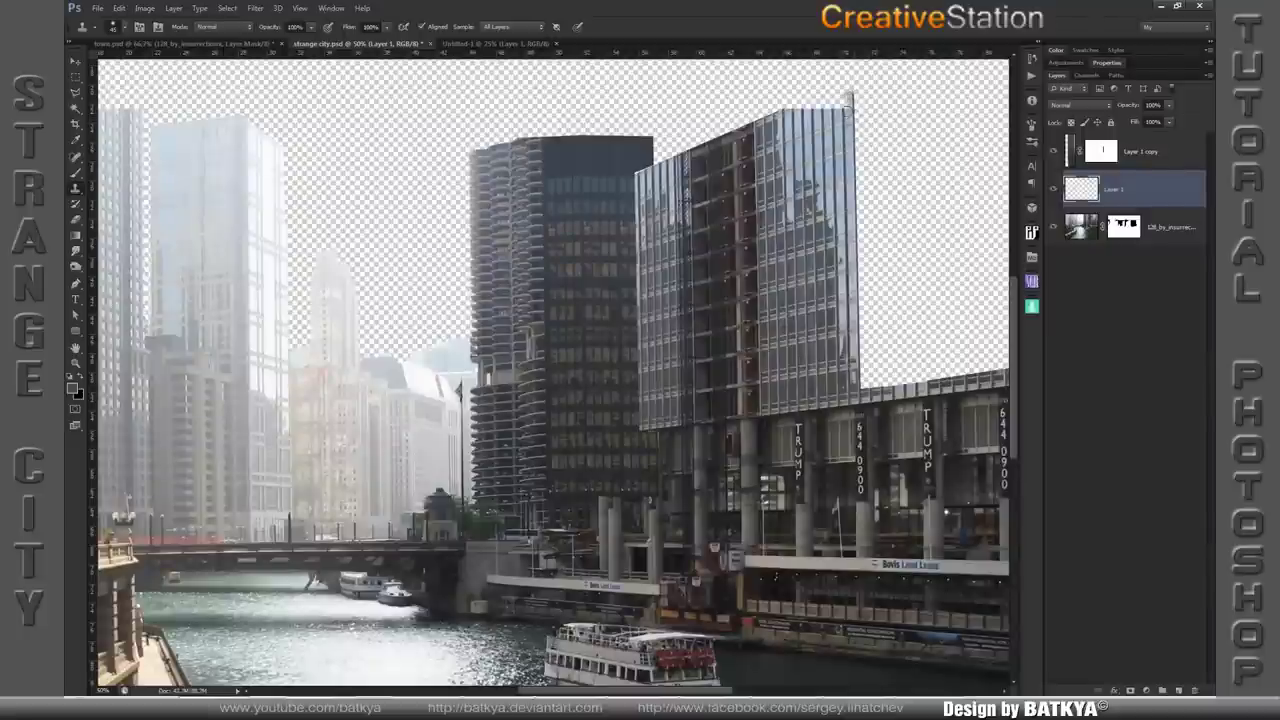
drag(845, 100, 834, 116)
mouse_move(822, 102)
mouse_down()
mouse_move(800, 106)
mouse_move(840, 100)
mouse_up()
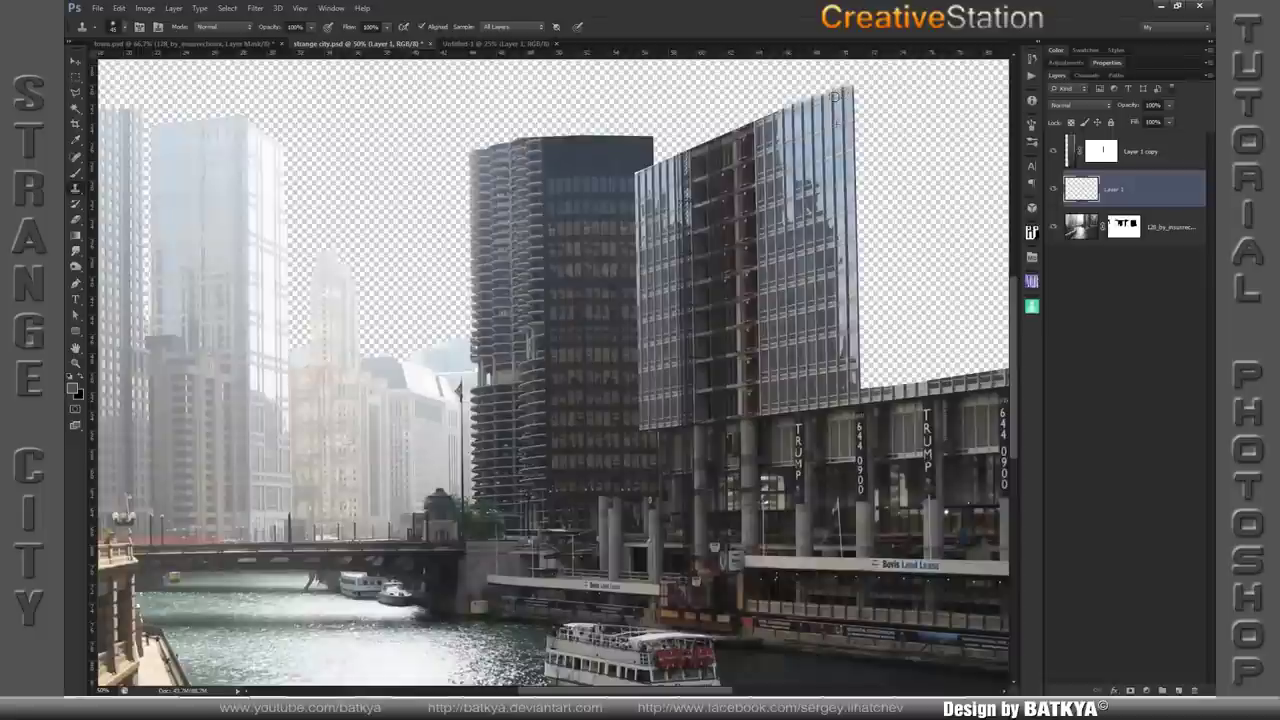
- Add a mask to Layer 1 and set up white brush painting on the Layer 1 copy mask
key(m)
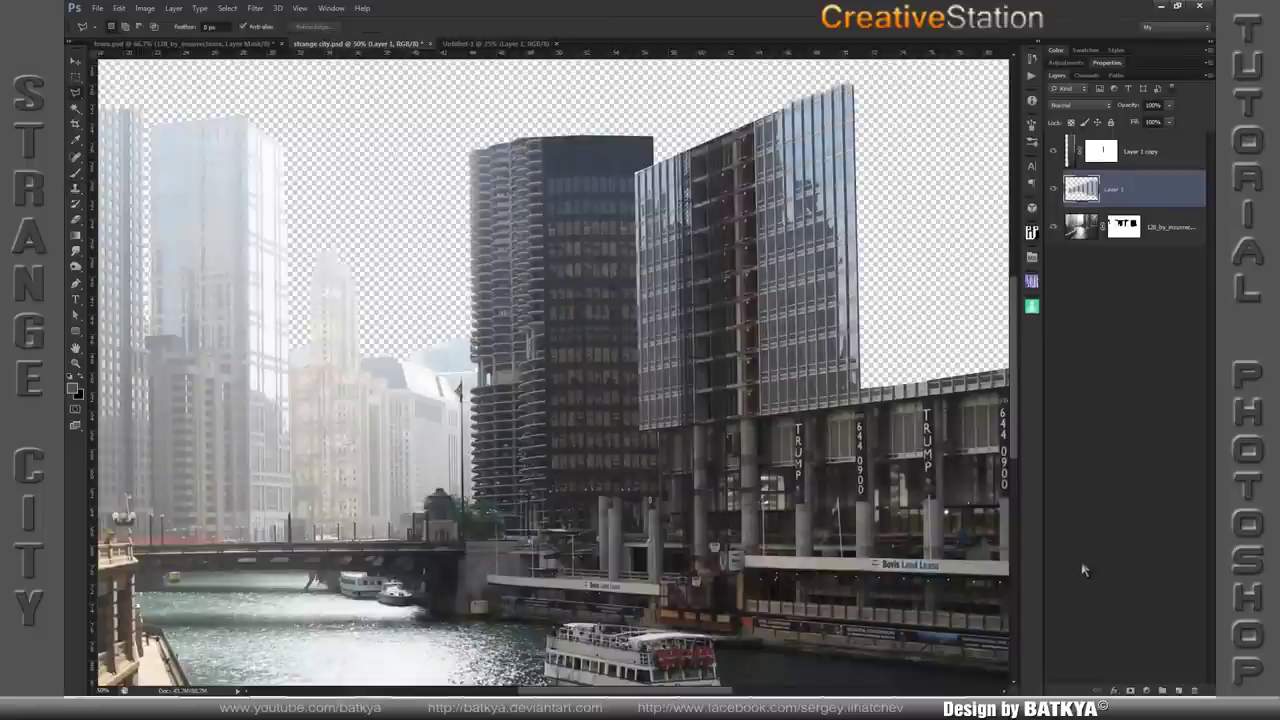
click(1130, 690)
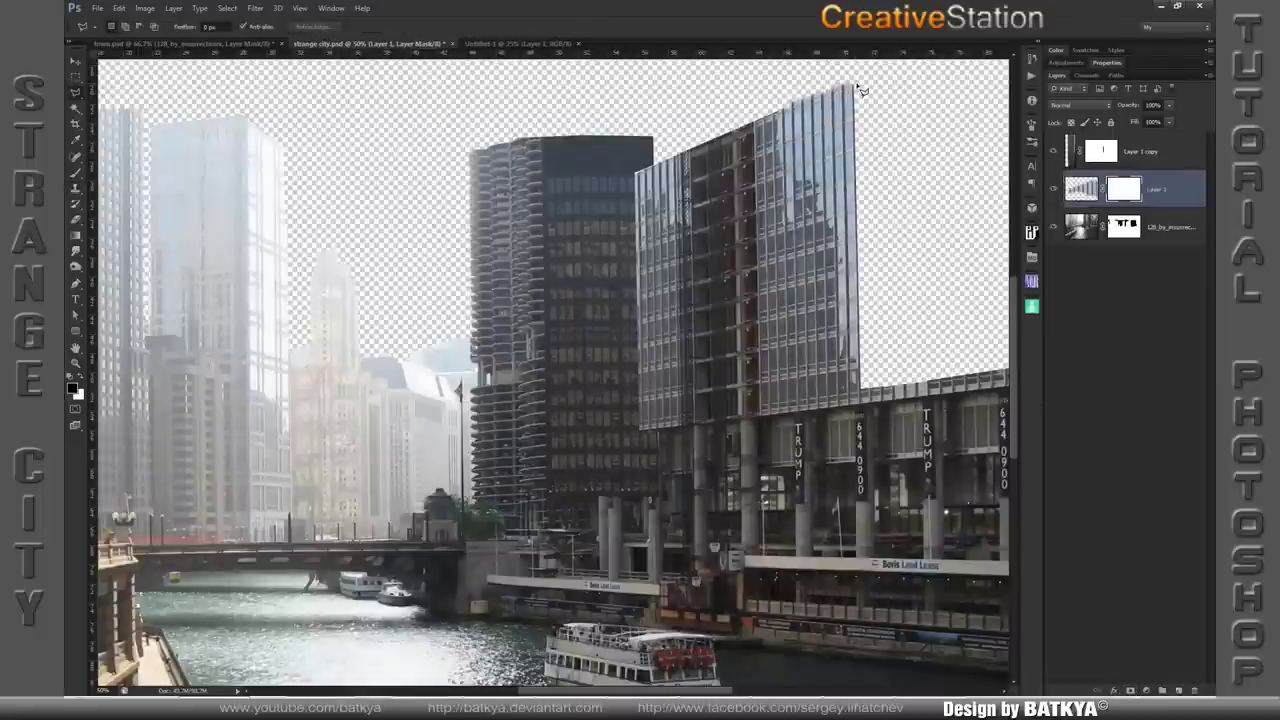
click(771, 103)
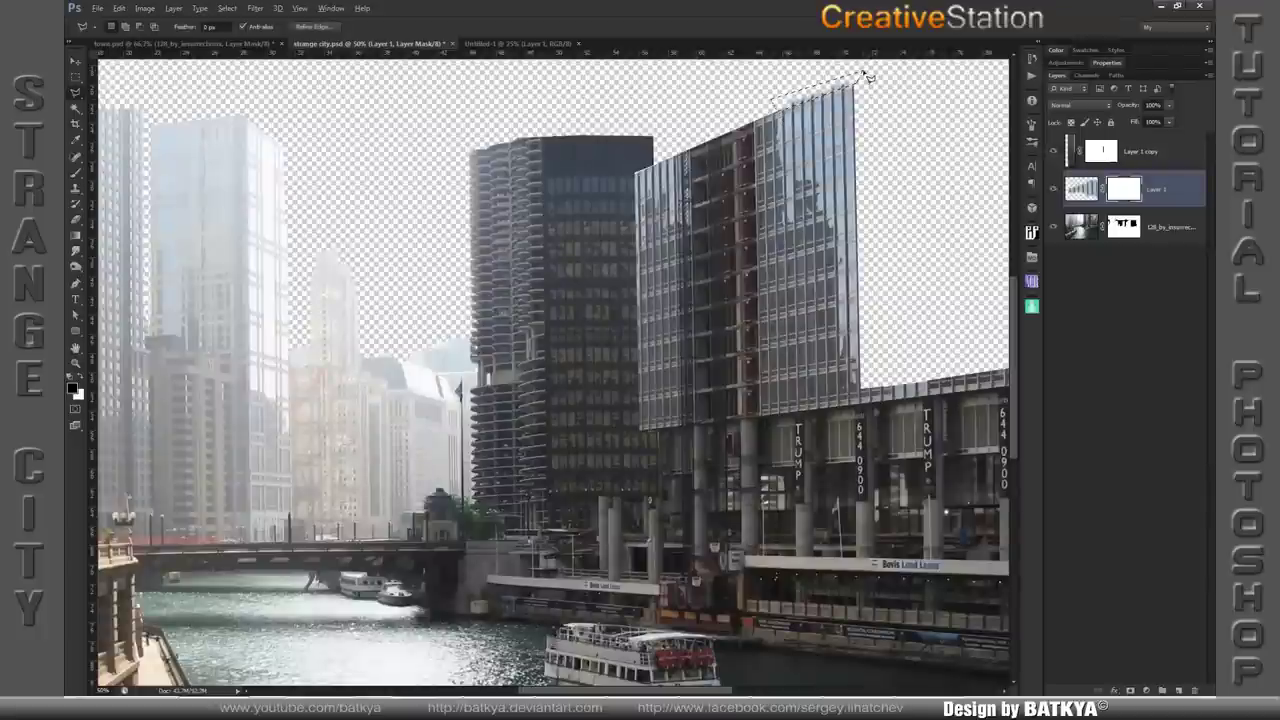
click(1101, 152)
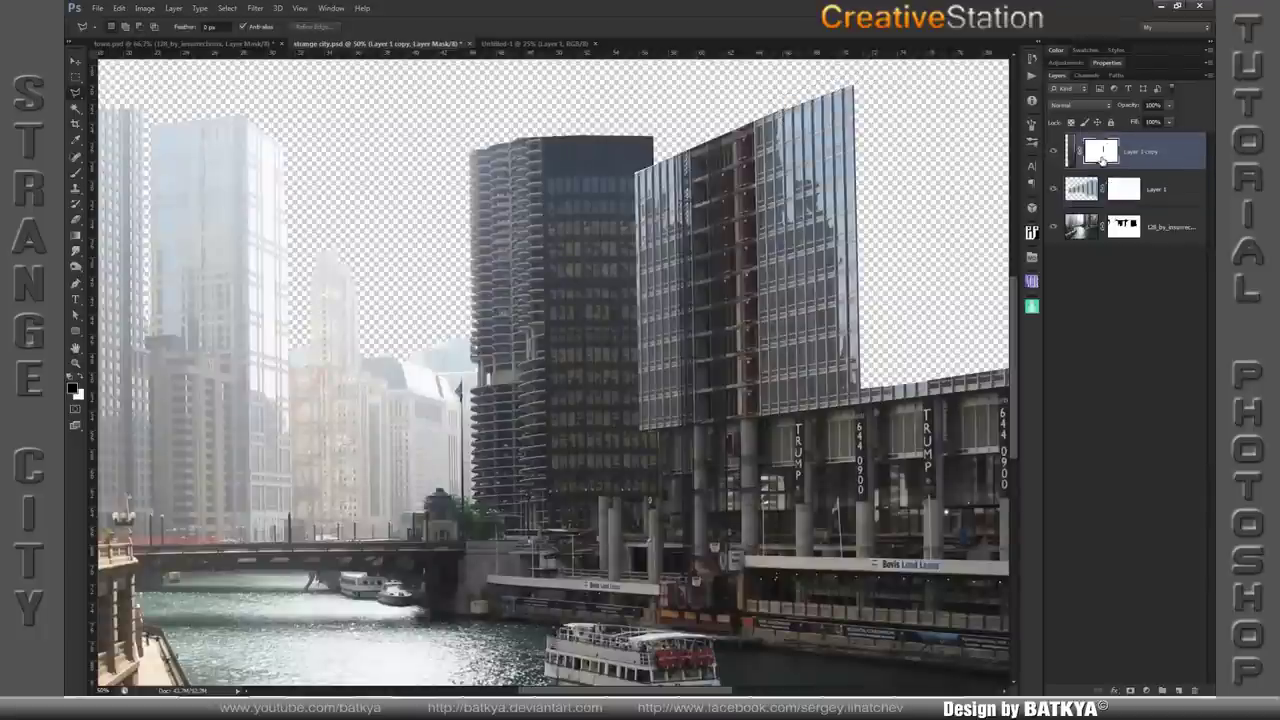
key(b)
key(x)
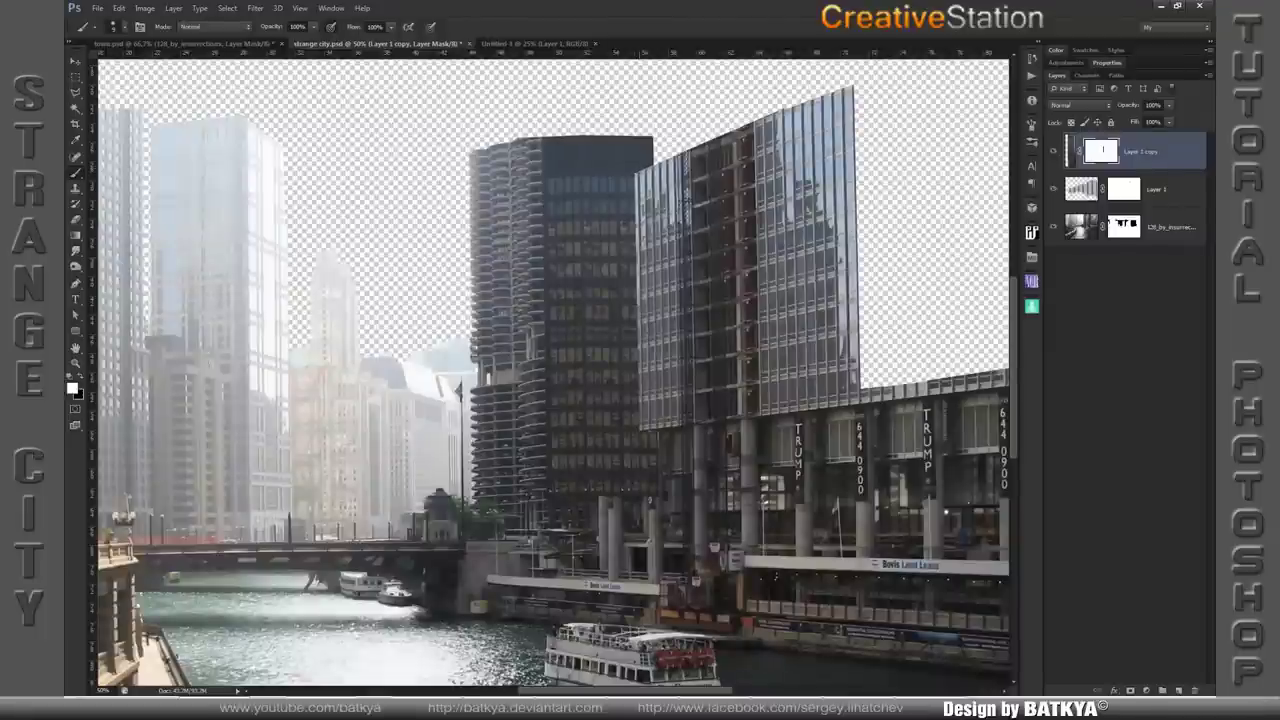
click(1088, 230)
- Copy the glass tower's upper right section to a new layer, flip it horizontally, and move it right
key(l)
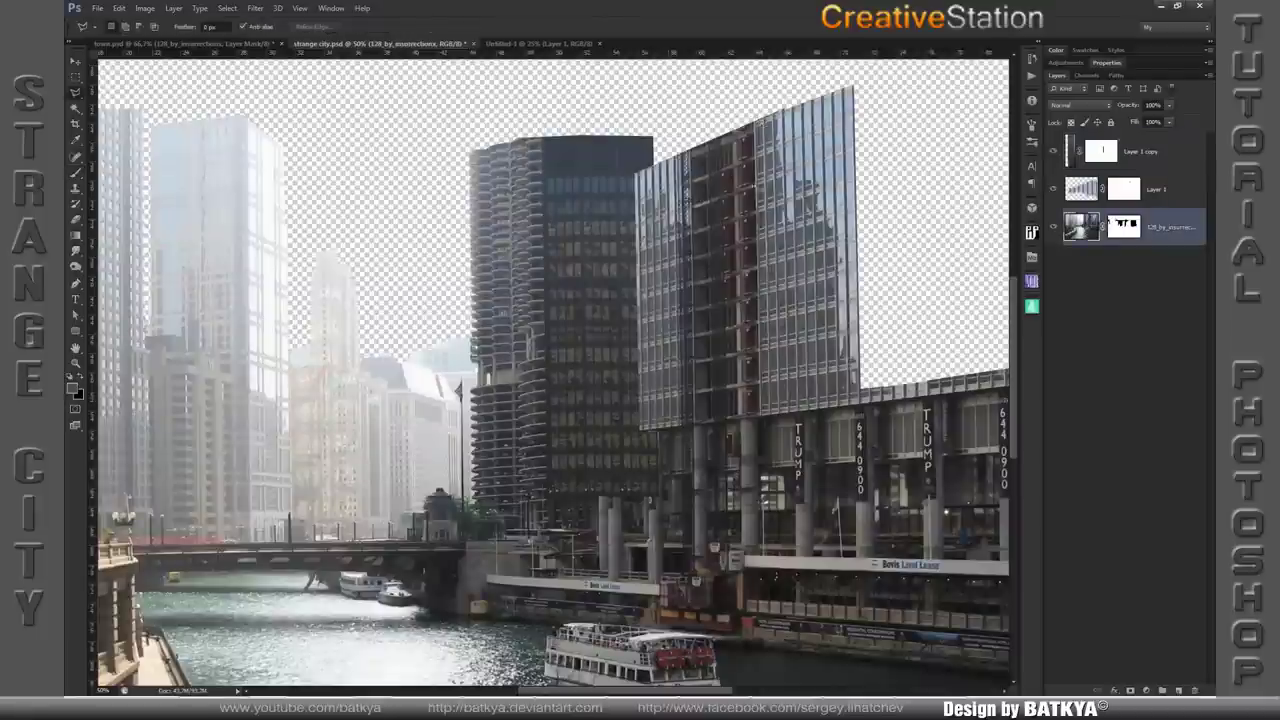
drag(756, 134, 770, 418)
drag(882, 398, 870, 78)
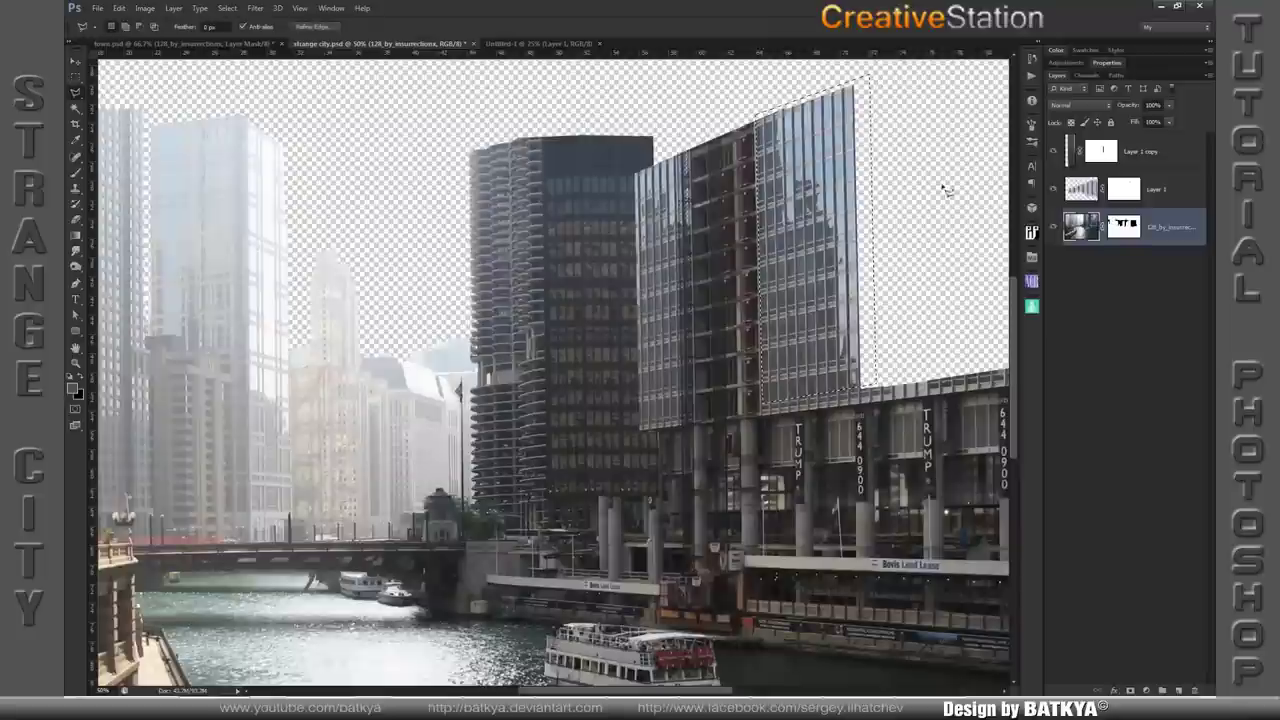
key(ctrl+j)
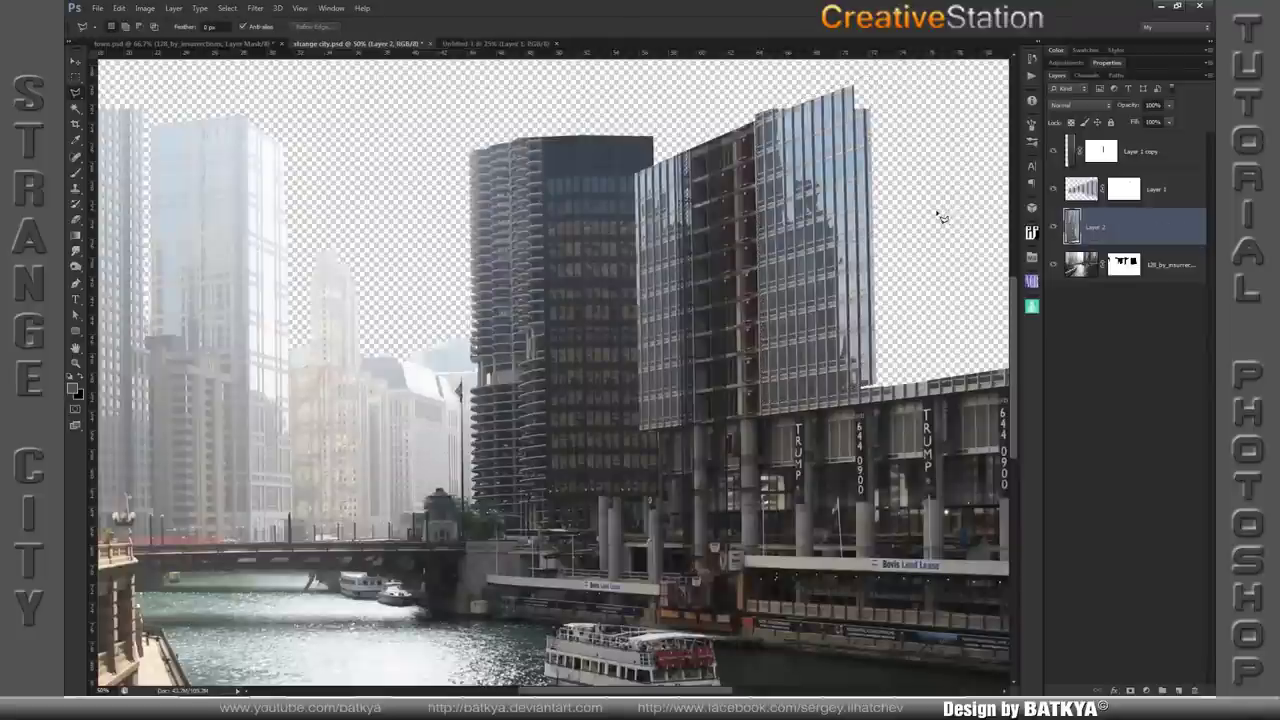
key(ctrl+t)
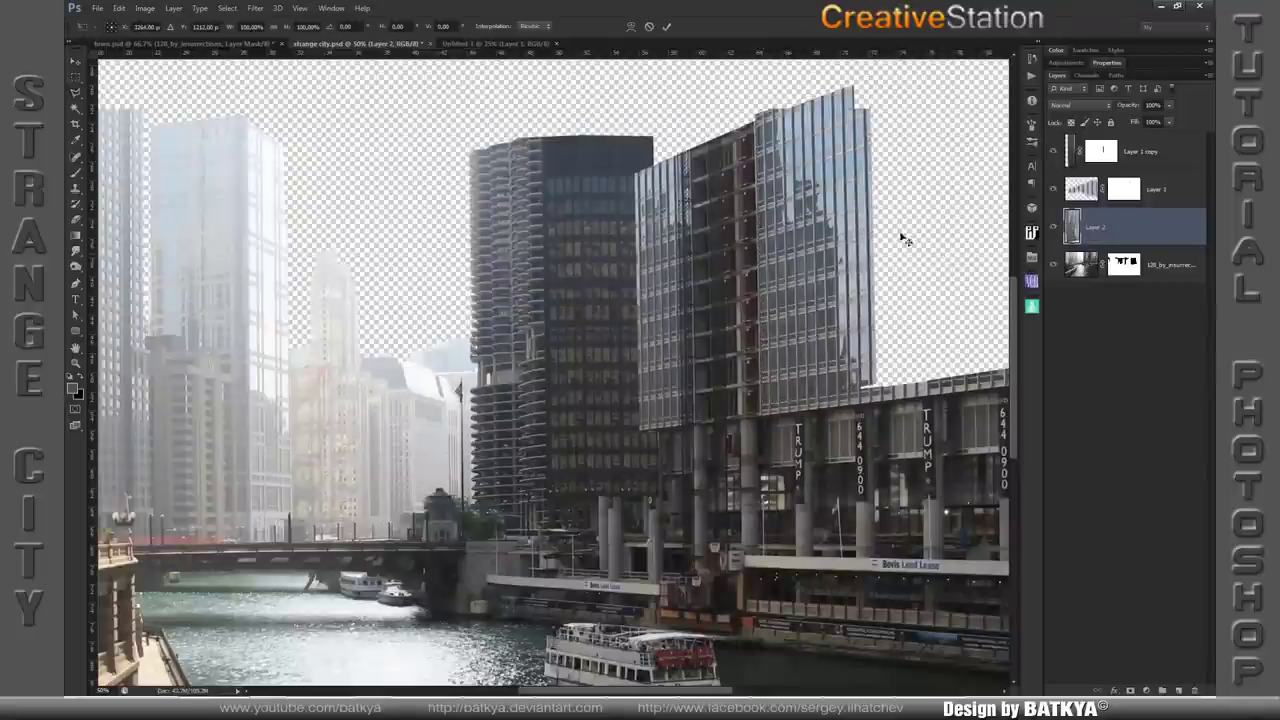
right_click(806, 216)
click(850, 395)
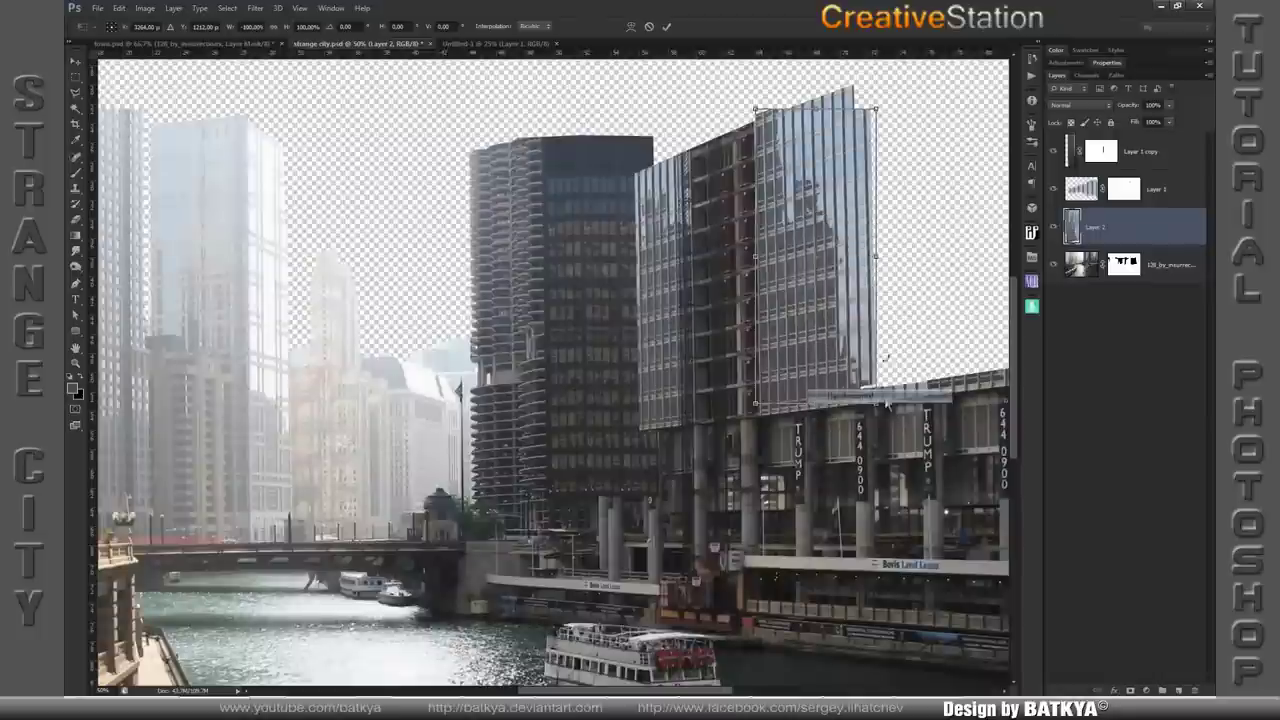
drag(843, 336, 940, 316)
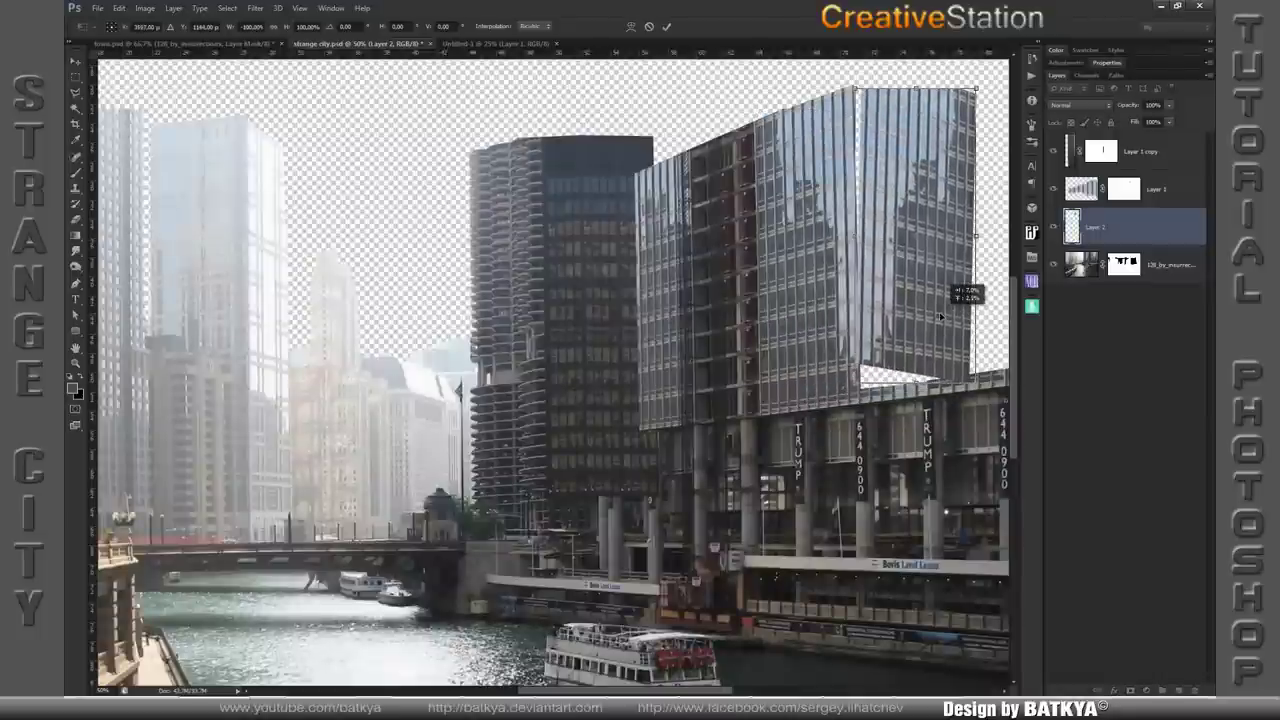
- Perspective-stretch the mirrored piece down to the base and fit its corners to the facade
right_click(940, 316)
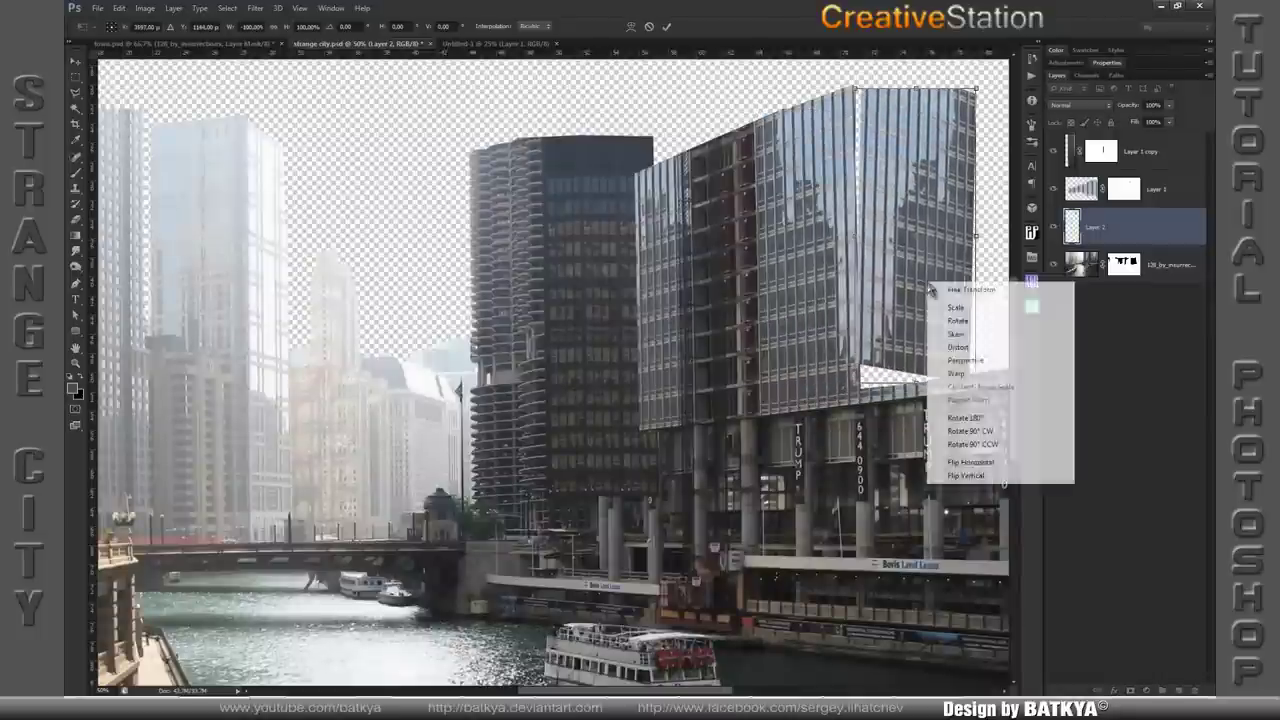
click(998, 368)
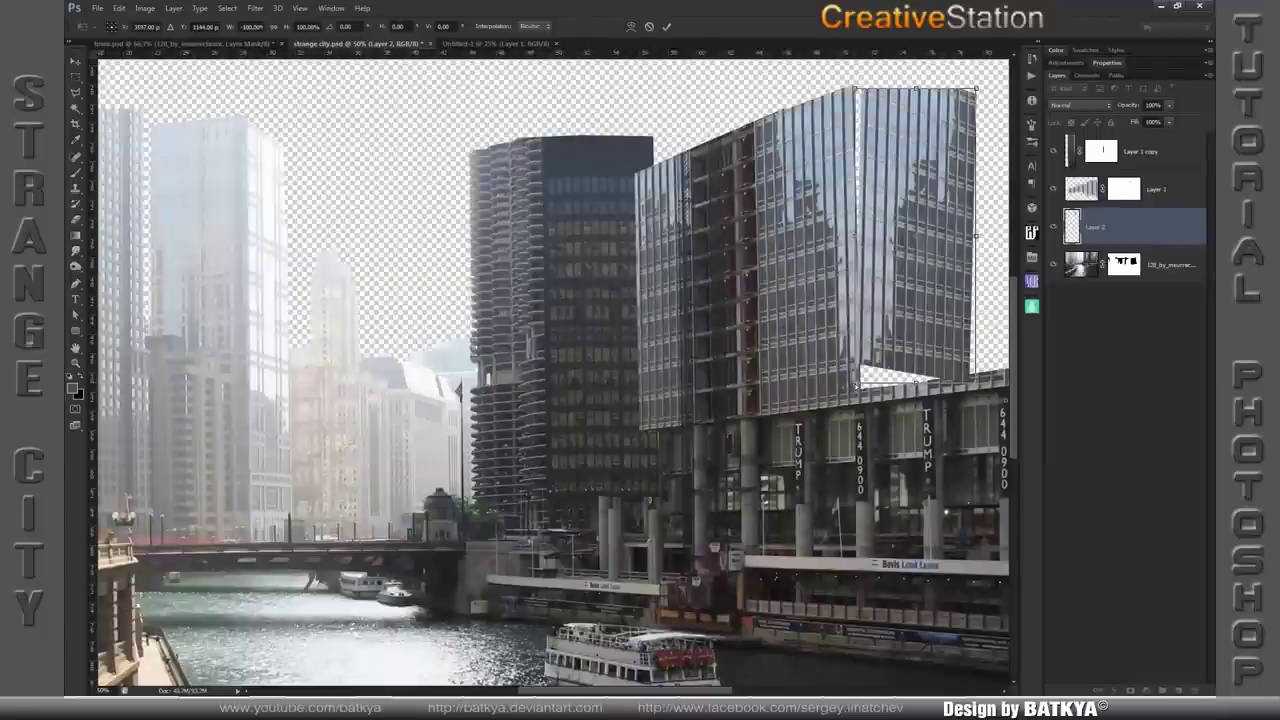
drag(858, 380, 861, 411)
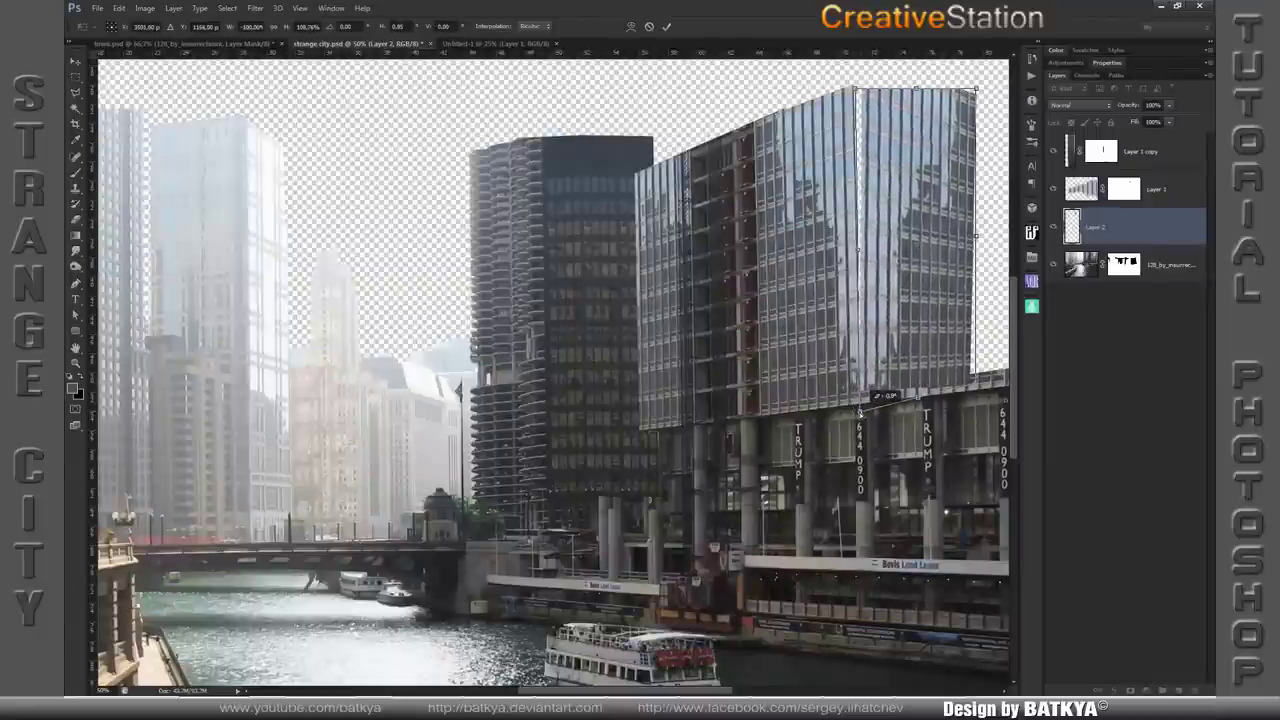
drag(857, 90, 848, 88)
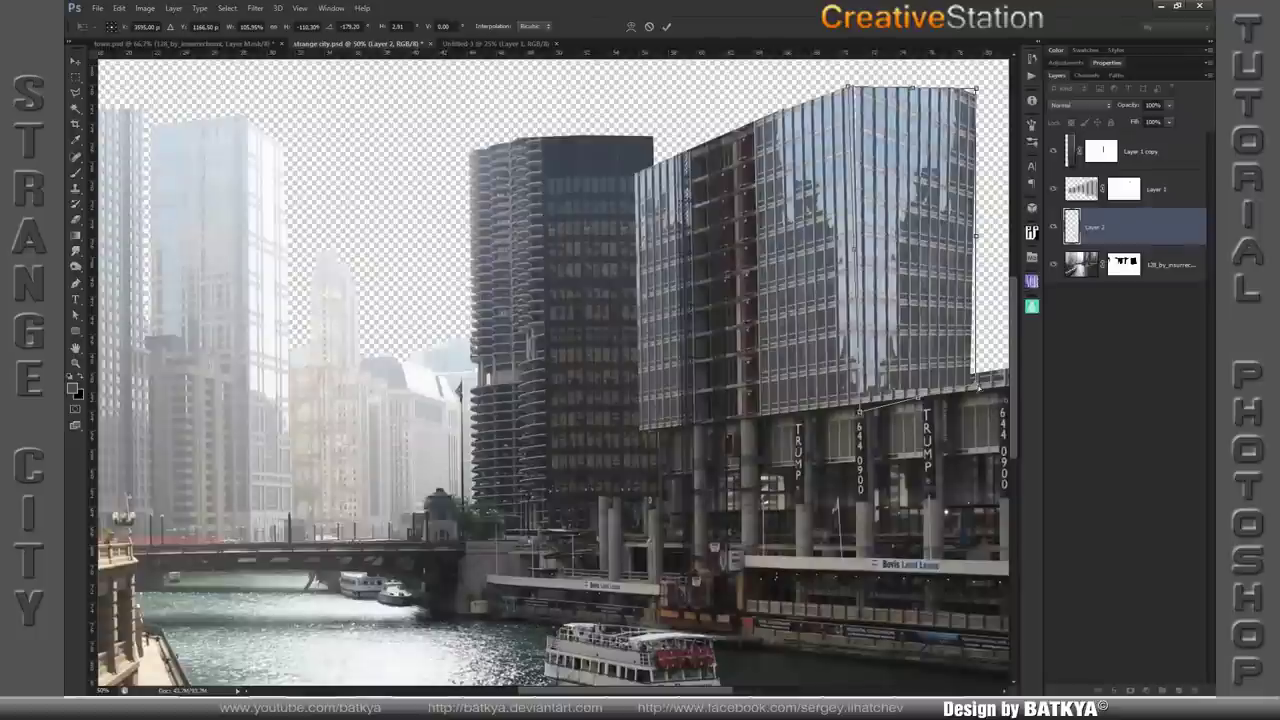
drag(976, 387, 985, 382)
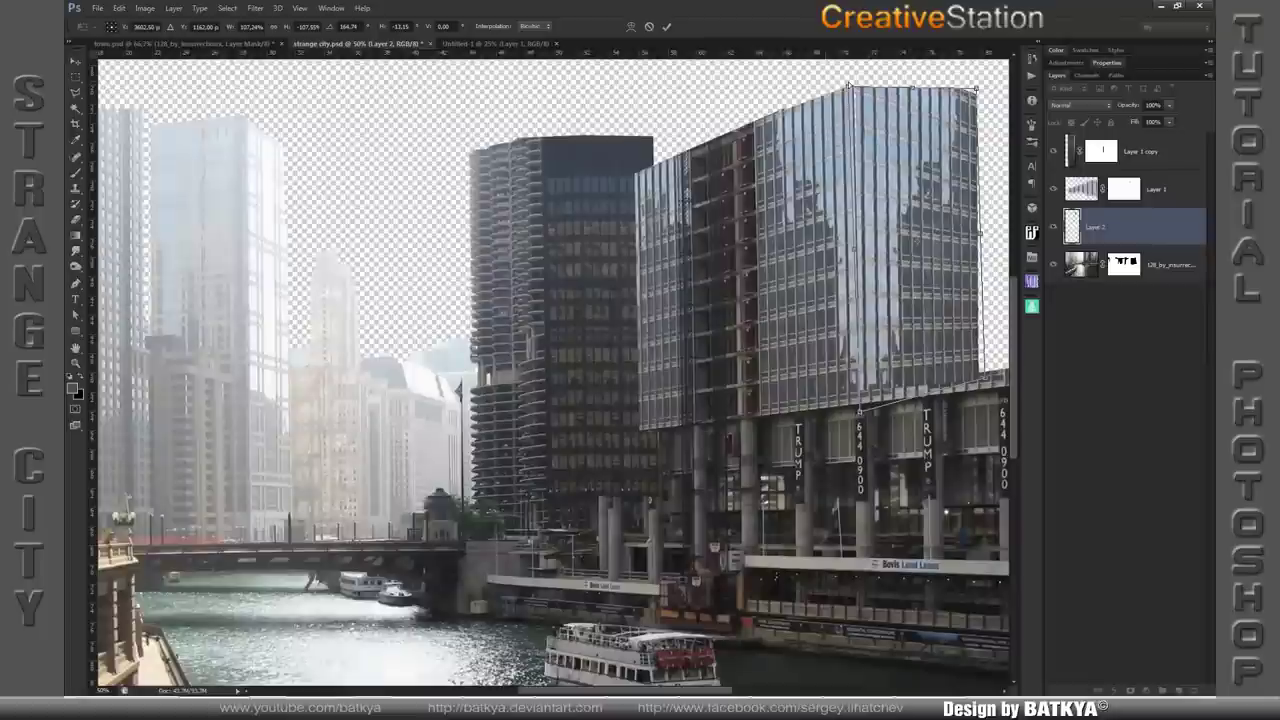
key(Return)
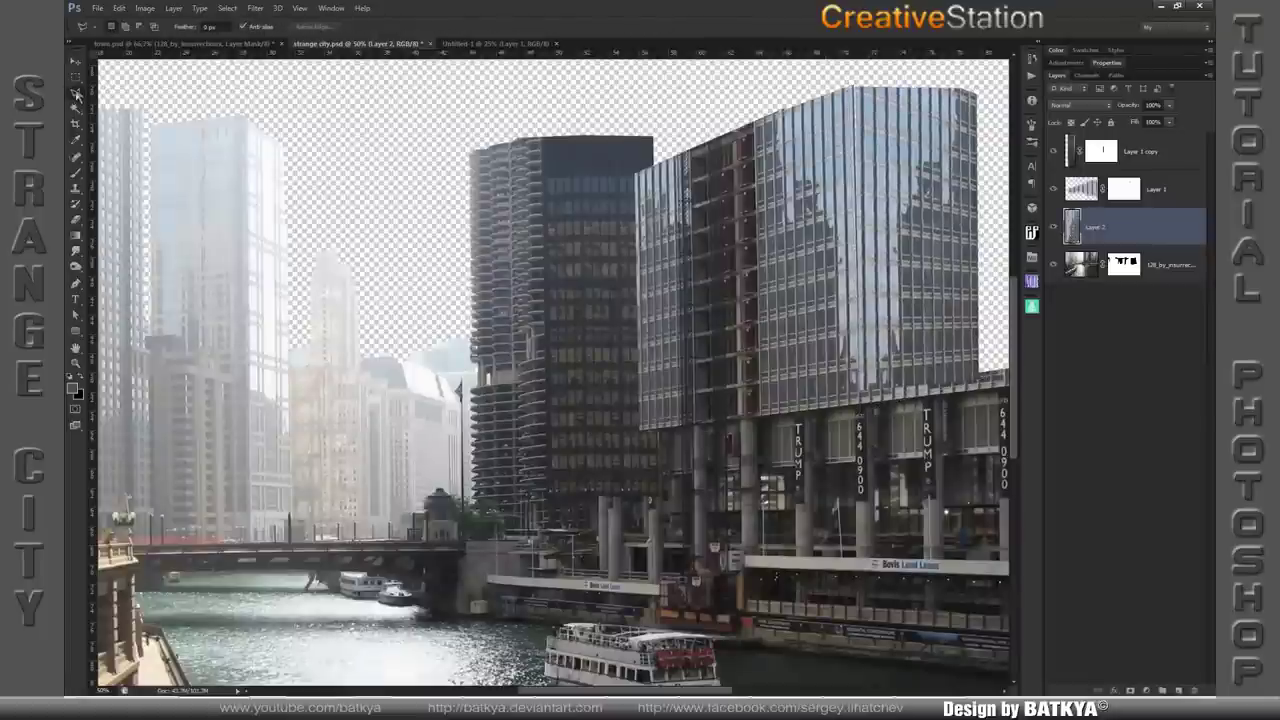
- Distort Layer 2's glass piece, raising its top and pulling the top centre into a peak
click(876, 88)
click(991, 135)
click(991, 77)
click(862, 76)
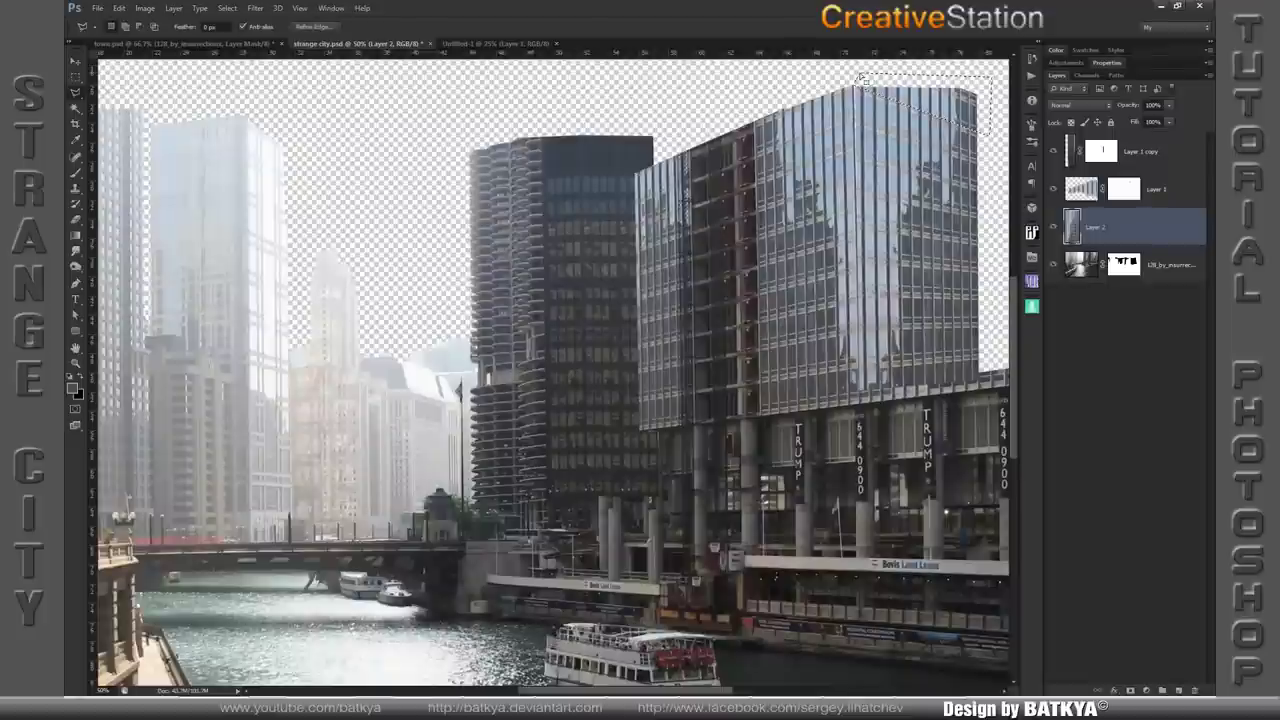
key(ctrl+d)
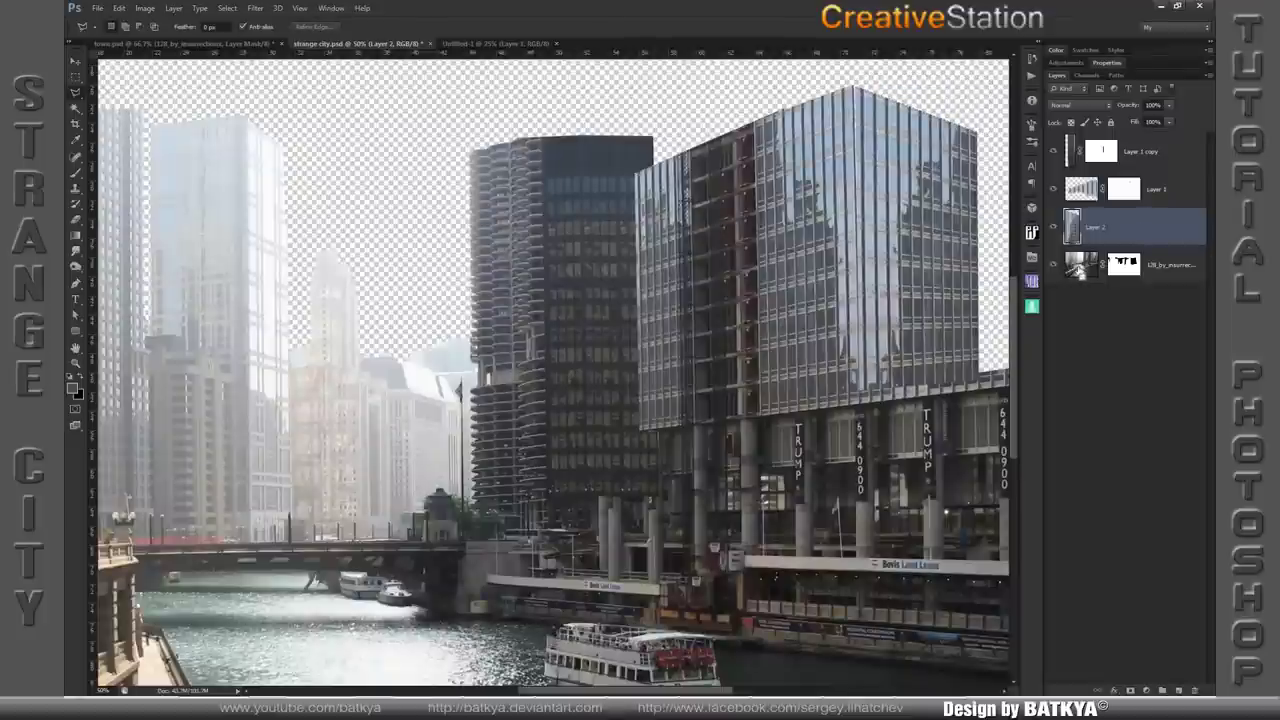
key(ctrl+t)
right_click(893, 299)
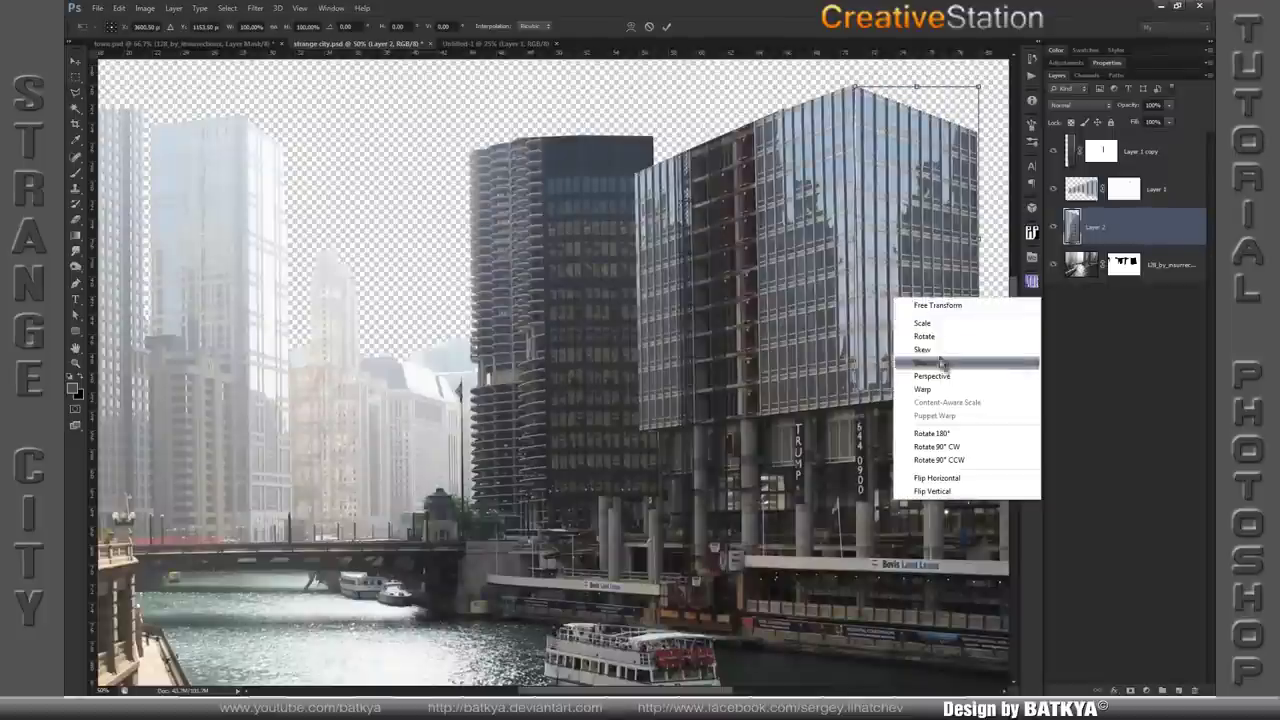
click(950, 367)
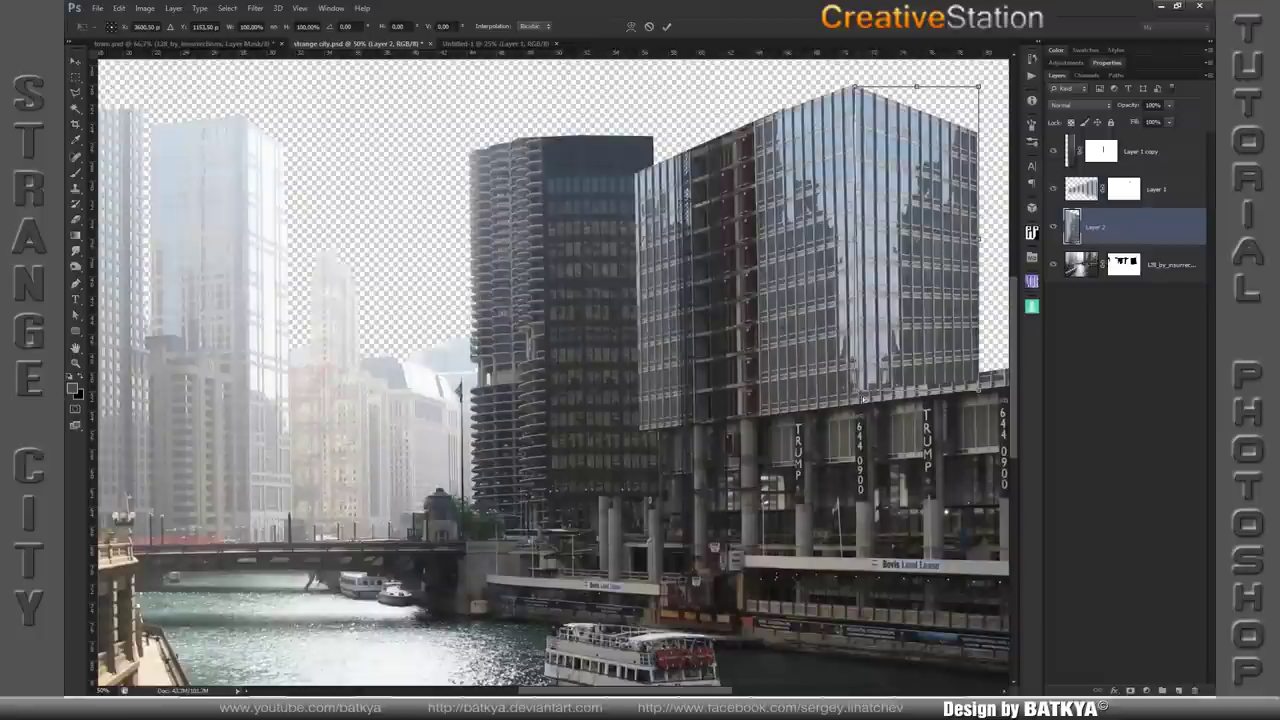
drag(858, 395, 860, 405)
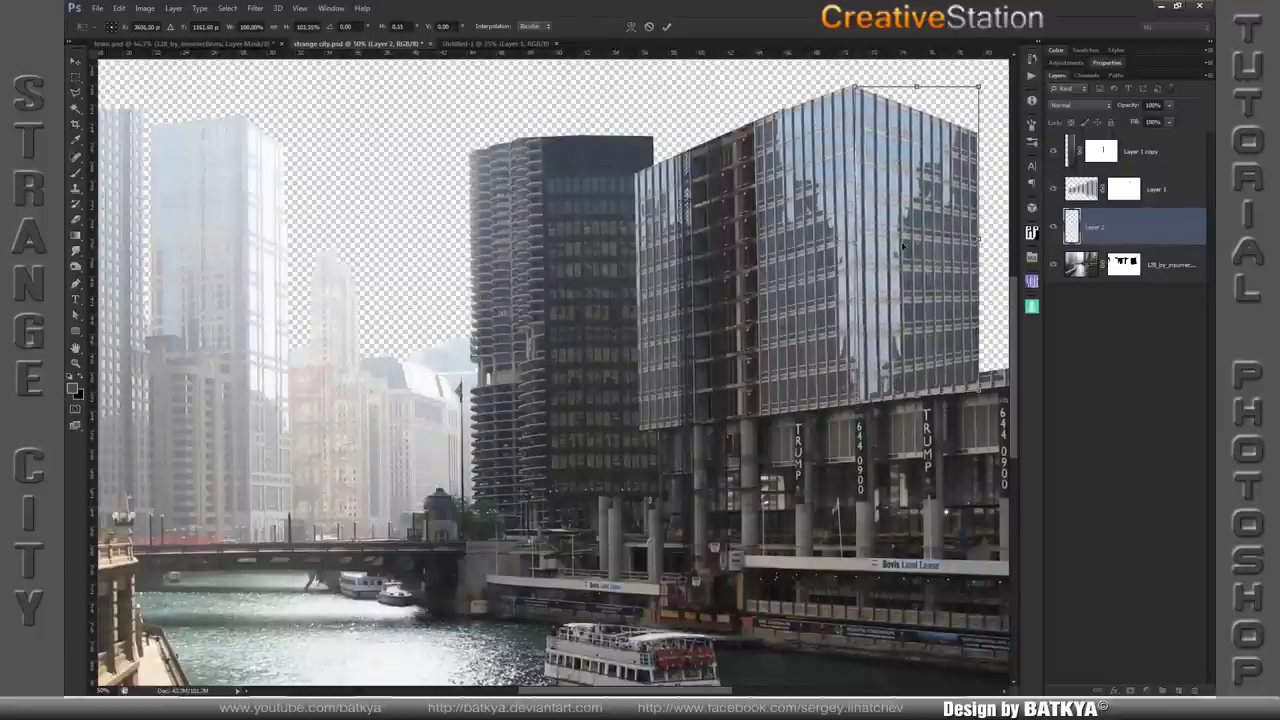
drag(912, 230, 896, 168)
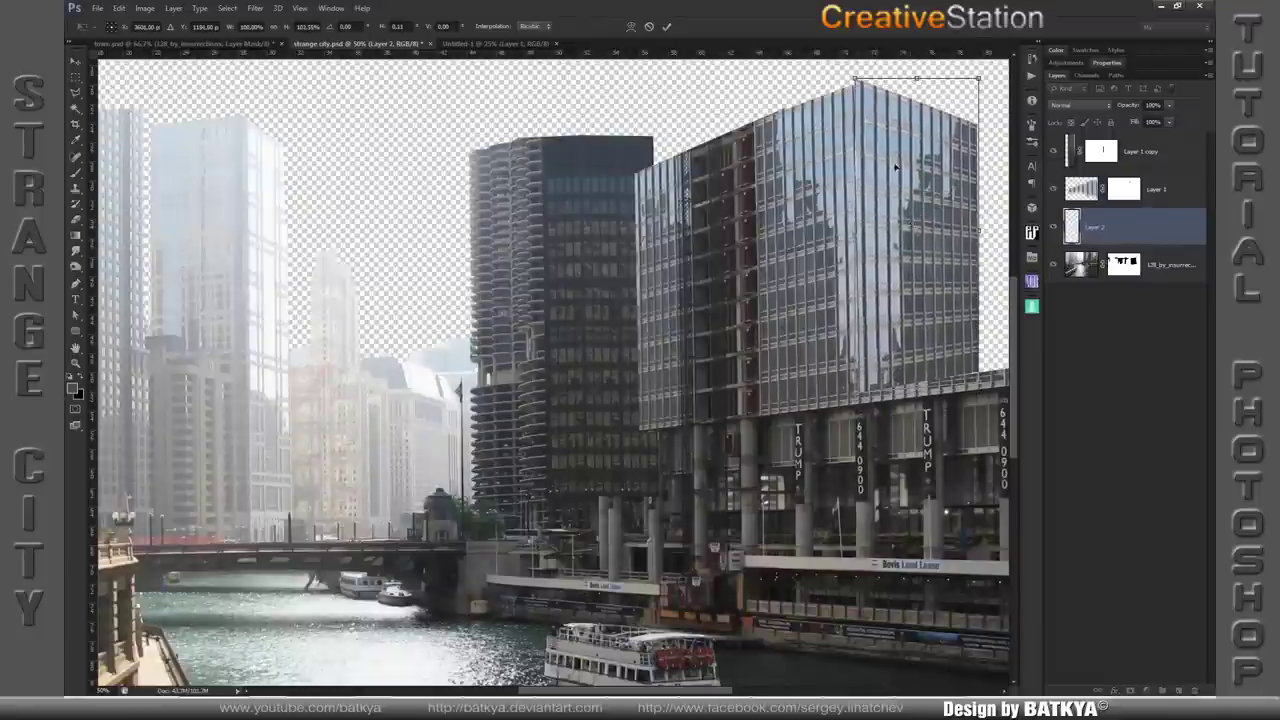
drag(915, 78, 915, 84)
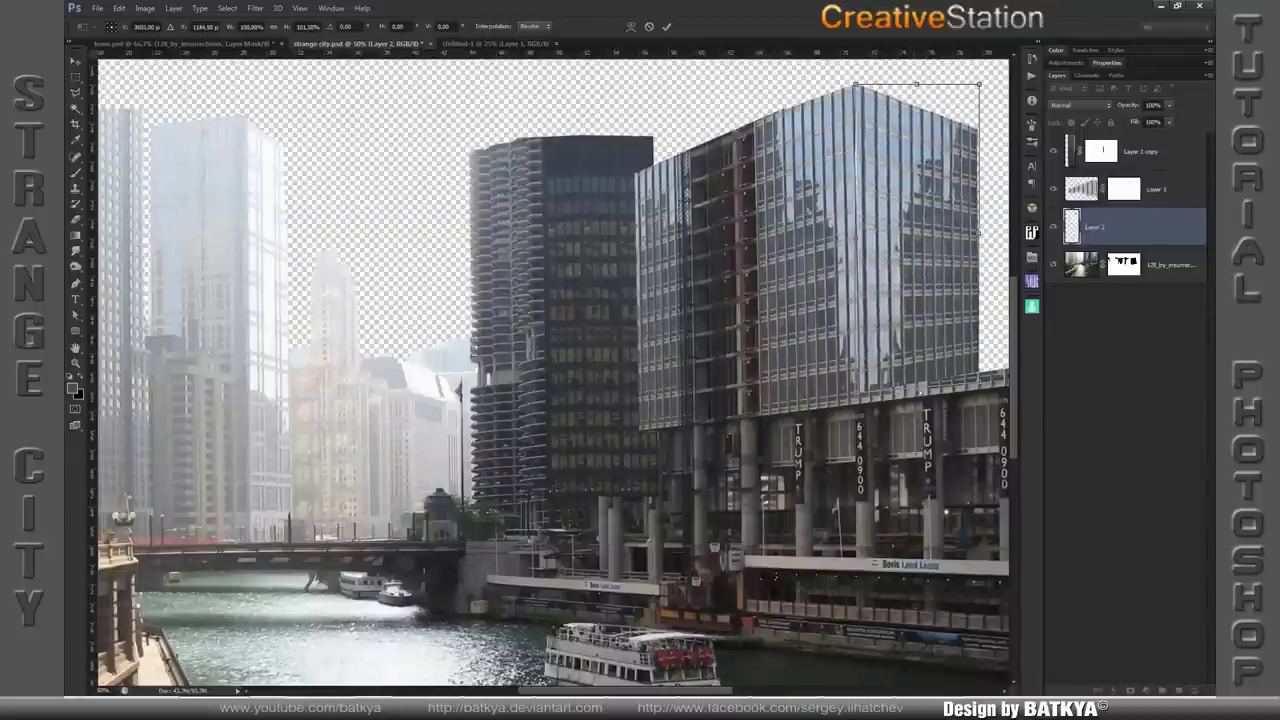
- Scale the upper block up from below, nudge the lower-right corner, and commit the transform
right_click(914, 340)
click(958, 352)
drag(917, 372, 917, 352)
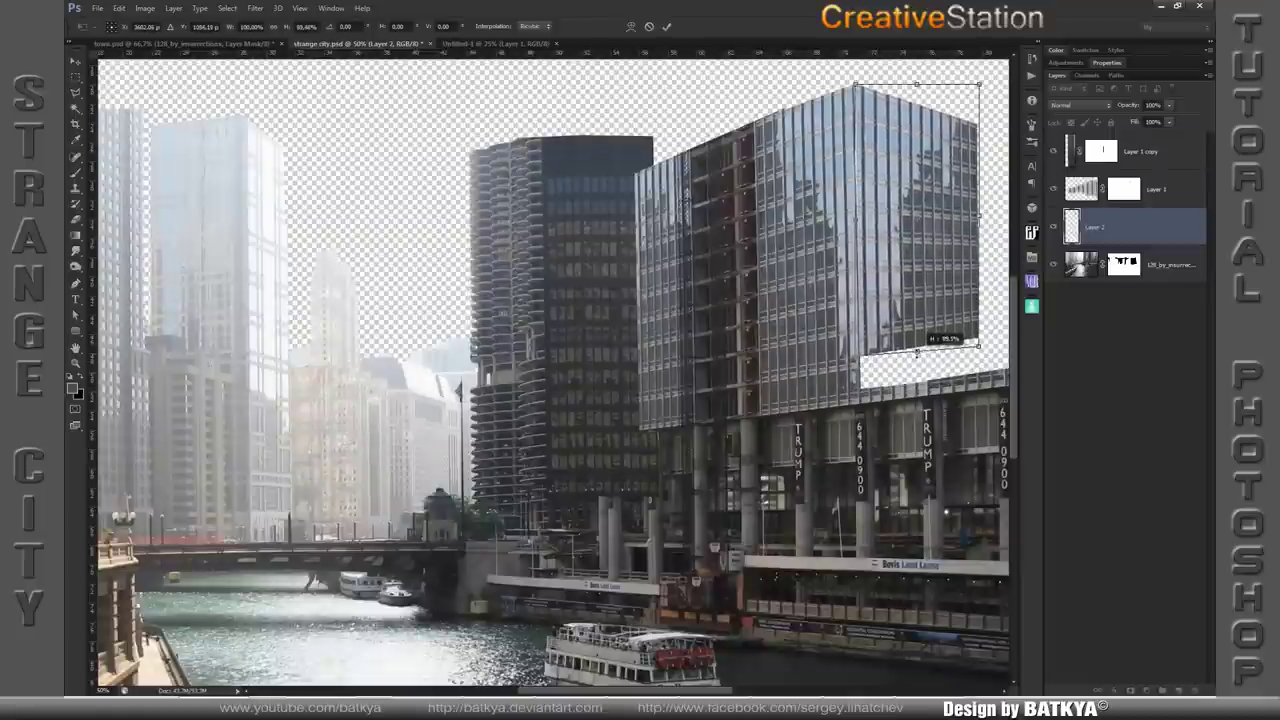
right_click(909, 268)
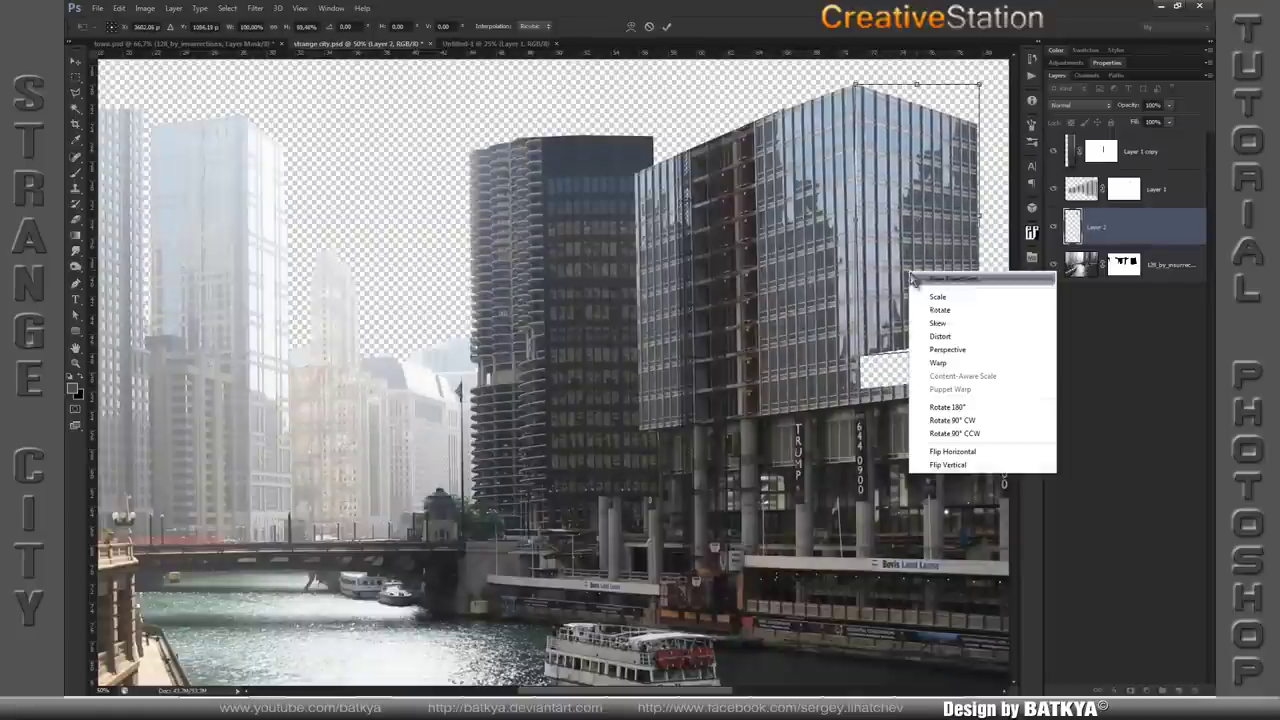
click(983, 362)
drag(980, 350, 978, 354)
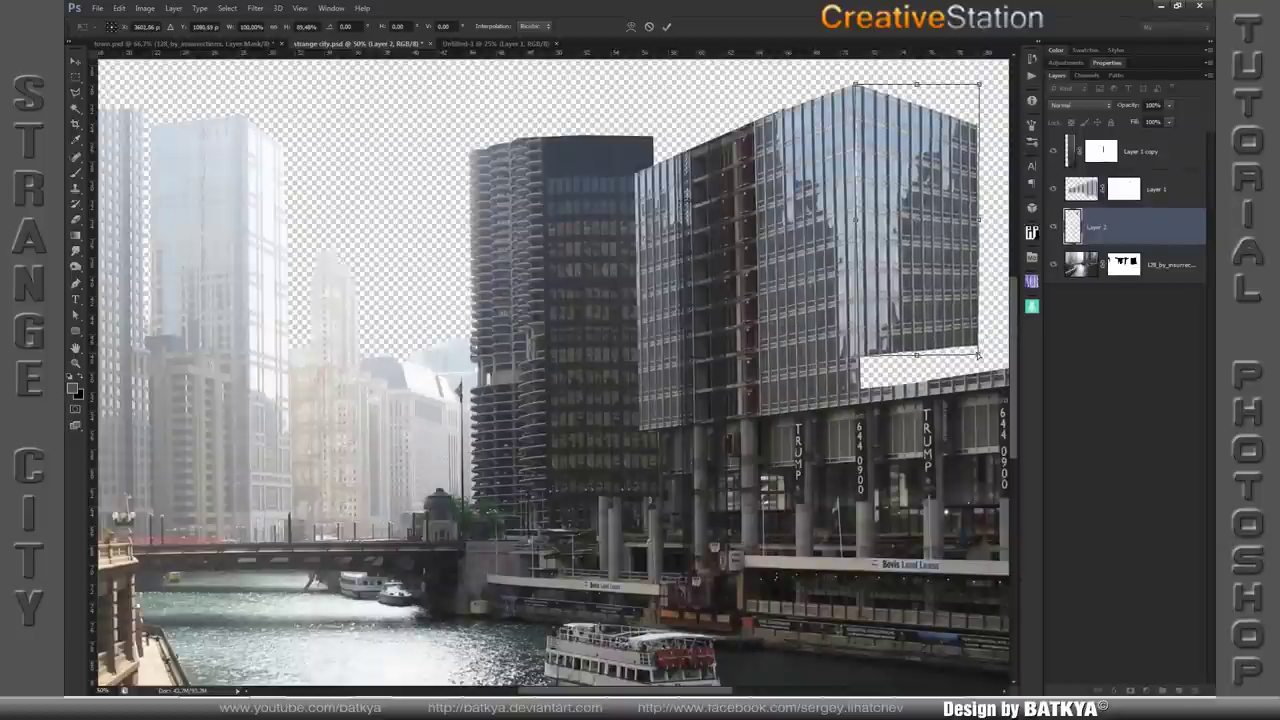
key(Return)
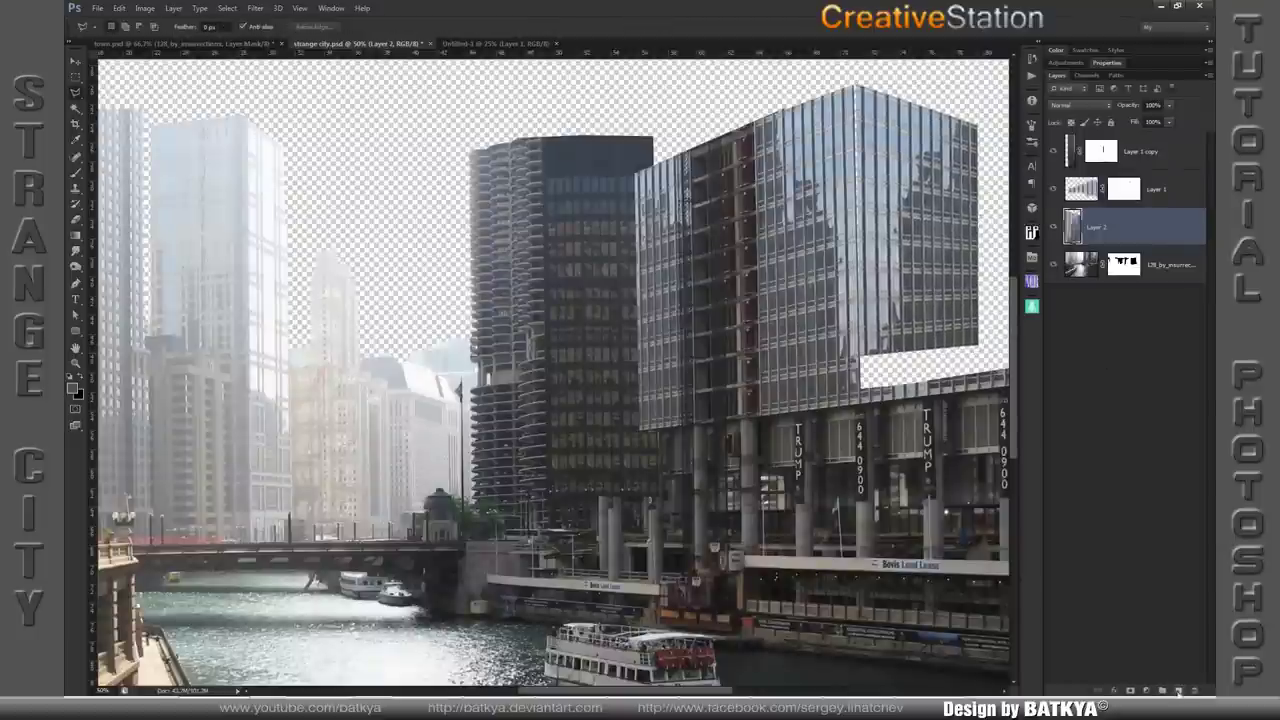
- On new Layer 3, fill a thin polygonal strip along the glass tower's corner edge
click(1178, 691)
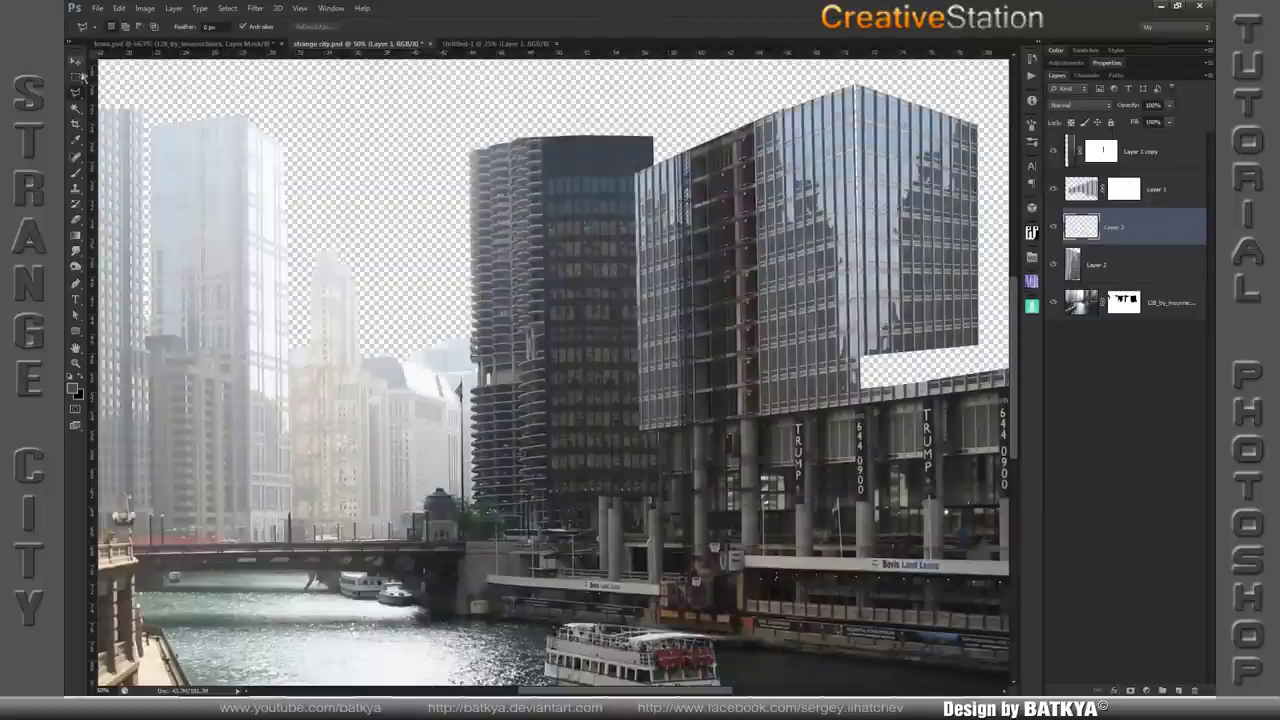
alt+click(78, 90)
click(855, 88)
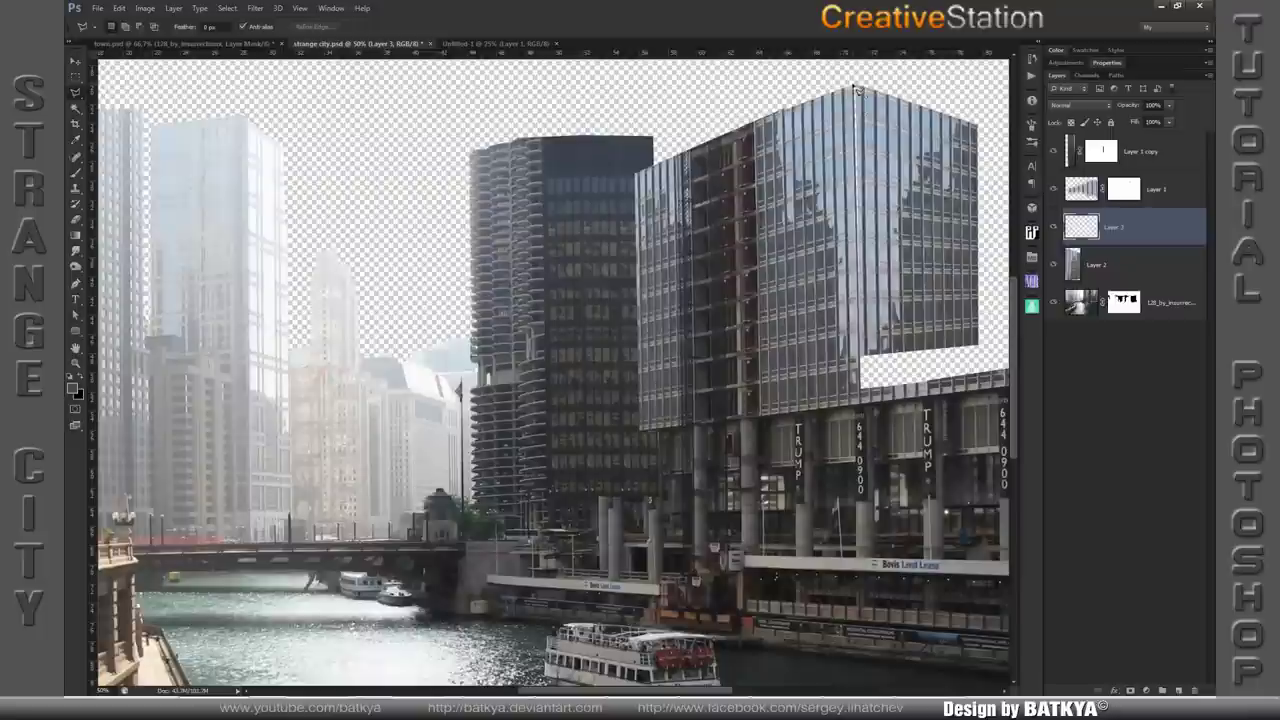
click(860, 356)
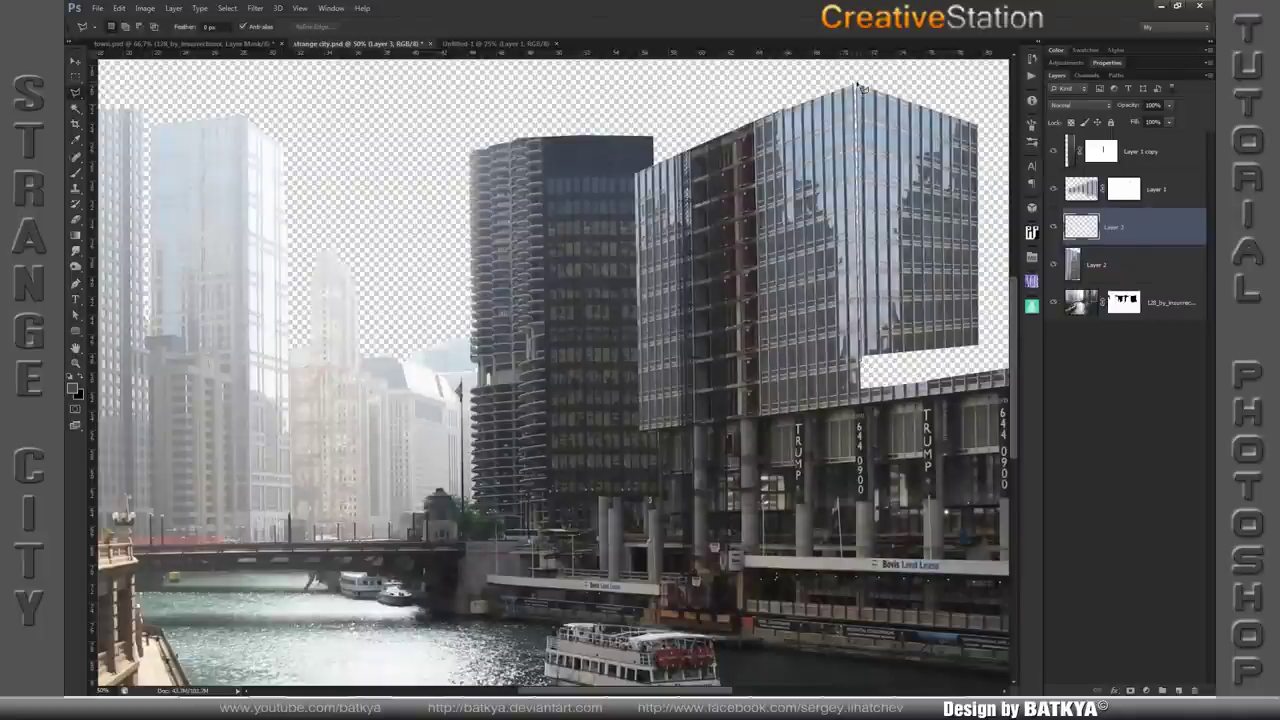
key(b)
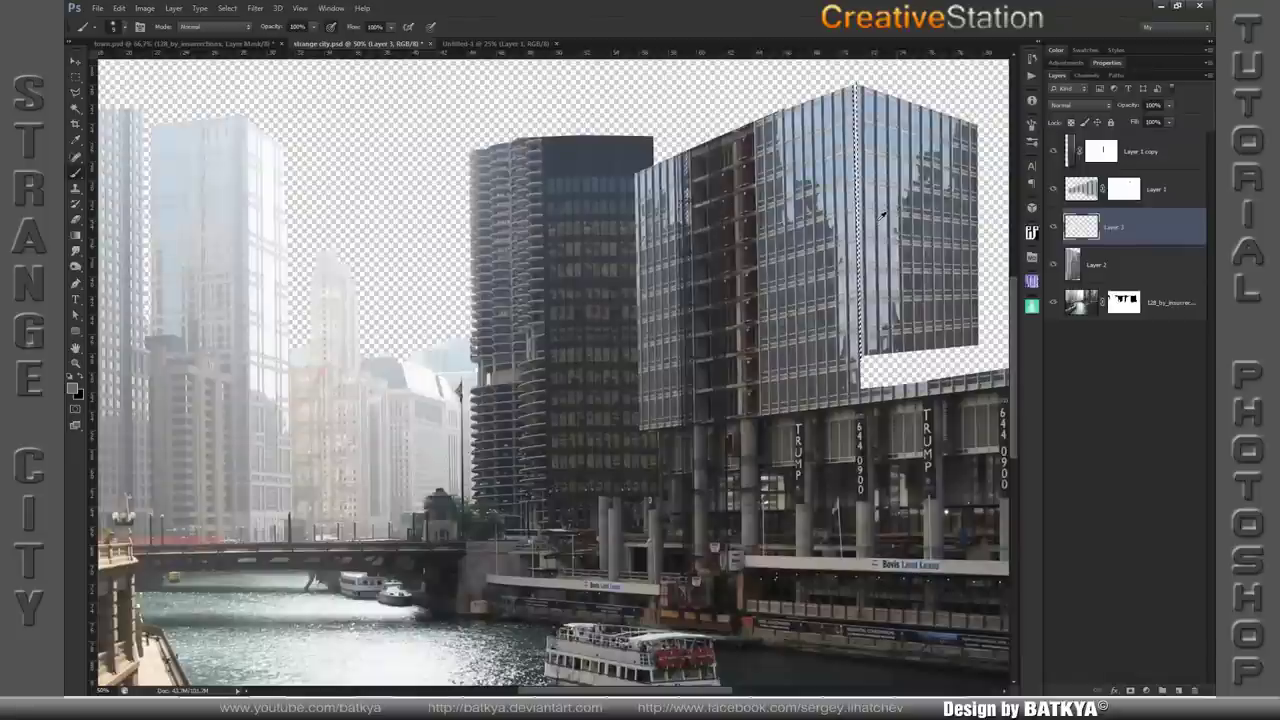
key(alt+BackSpace)
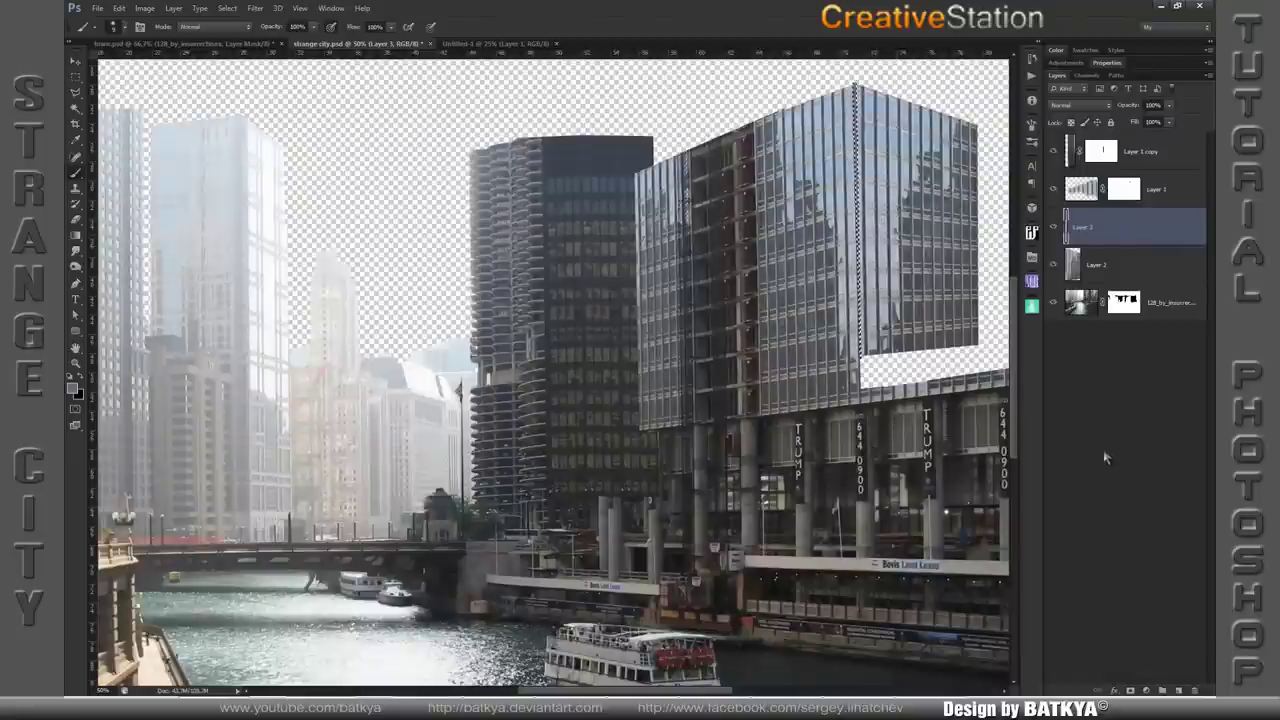
key(s)
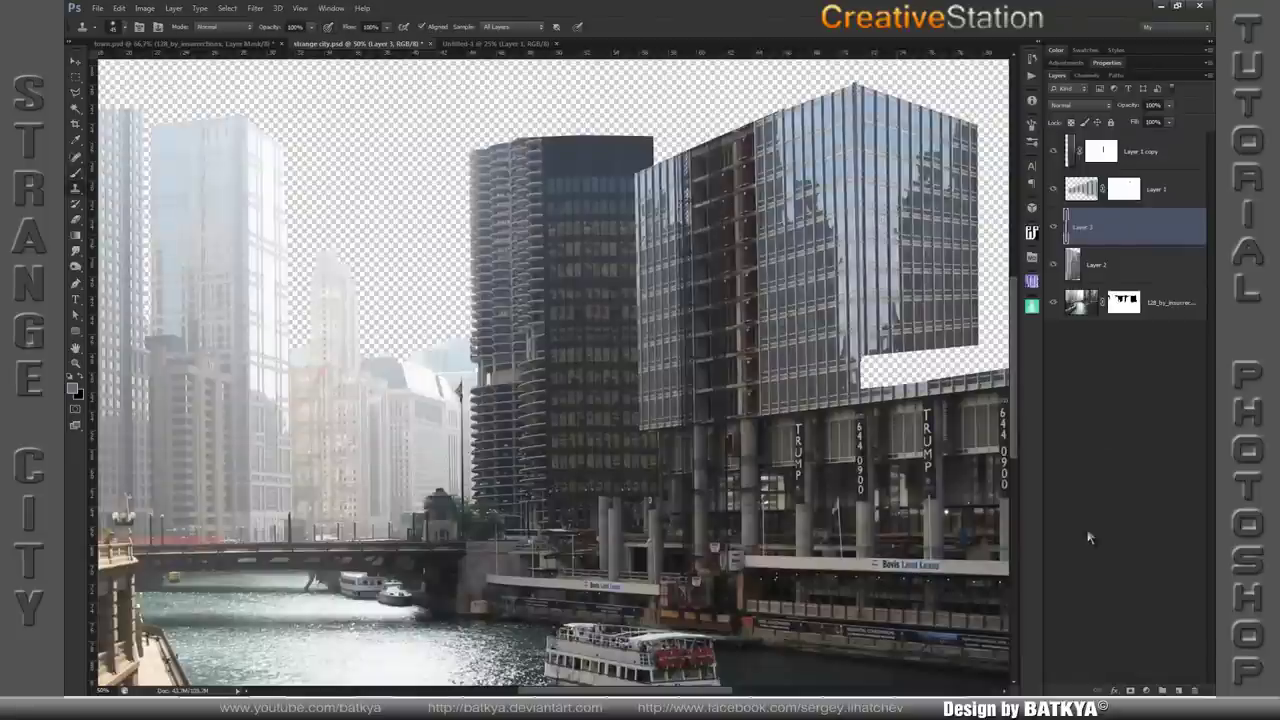
scroll(656, 328, up, 1)
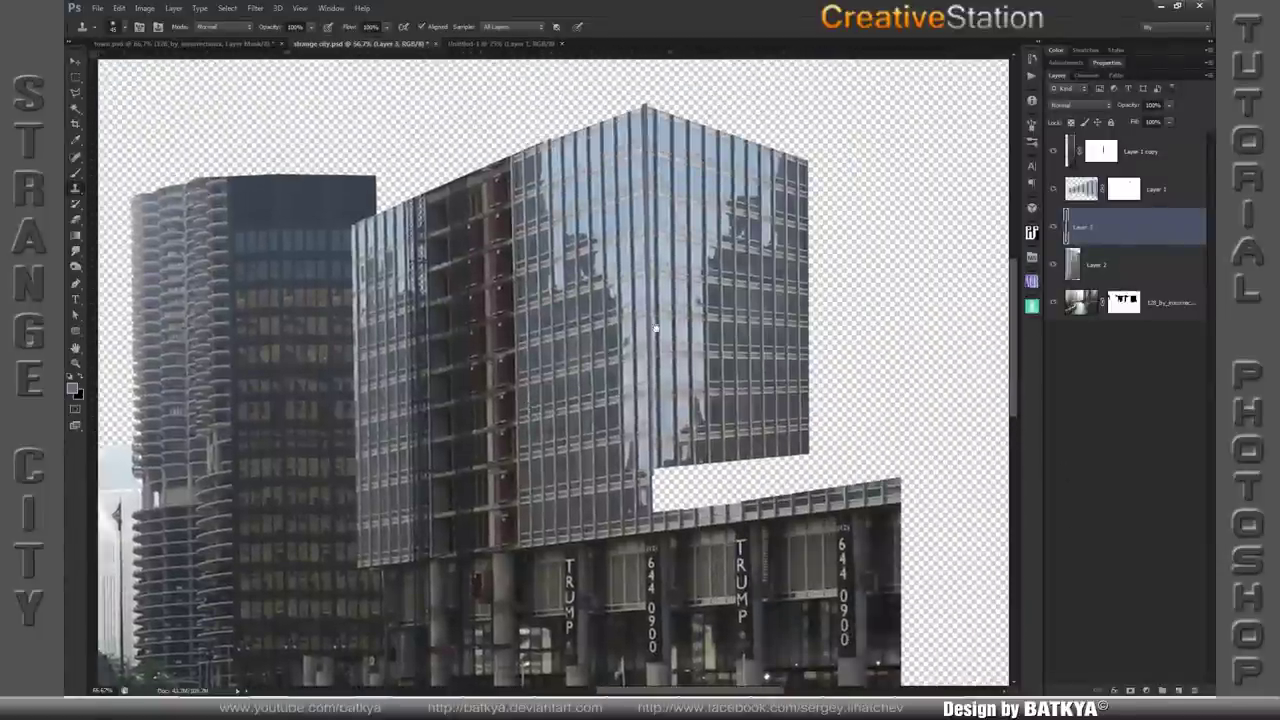
- On Layer 2, clone brighter reflections down and over the upper-right glass facade
drag(656, 328, 654, 376)
click(1076, 262)
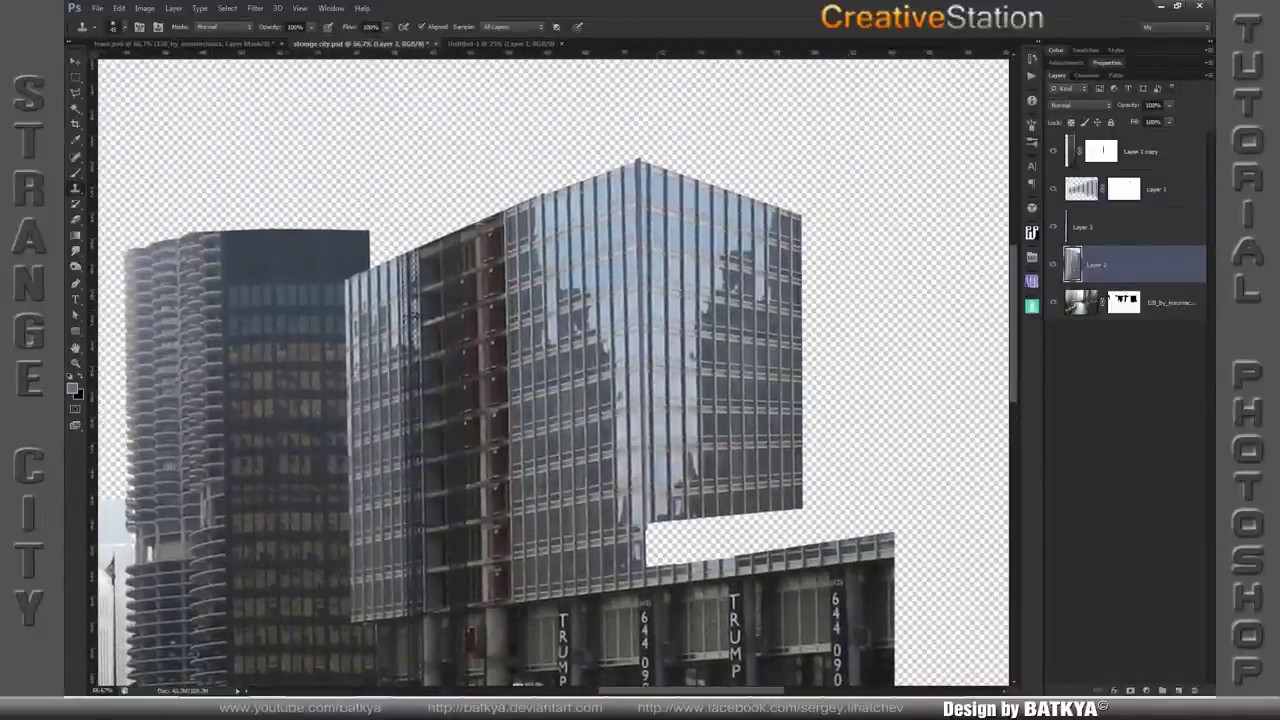
drag(714, 290, 707, 486)
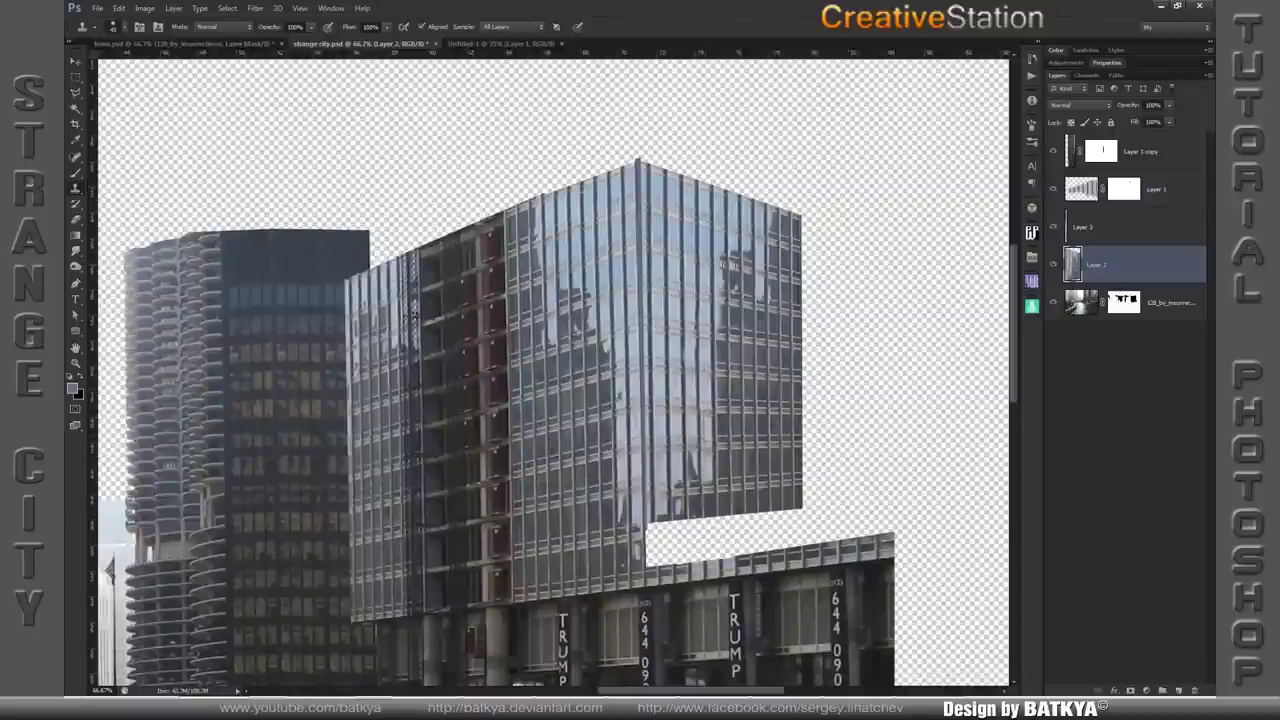
mouse_move(728, 256)
mouse_down()
mouse_move(722, 370)
mouse_move(732, 255)
mouse_move(745, 305)
mouse_move(745, 250)
mouse_move(732, 311)
mouse_up()
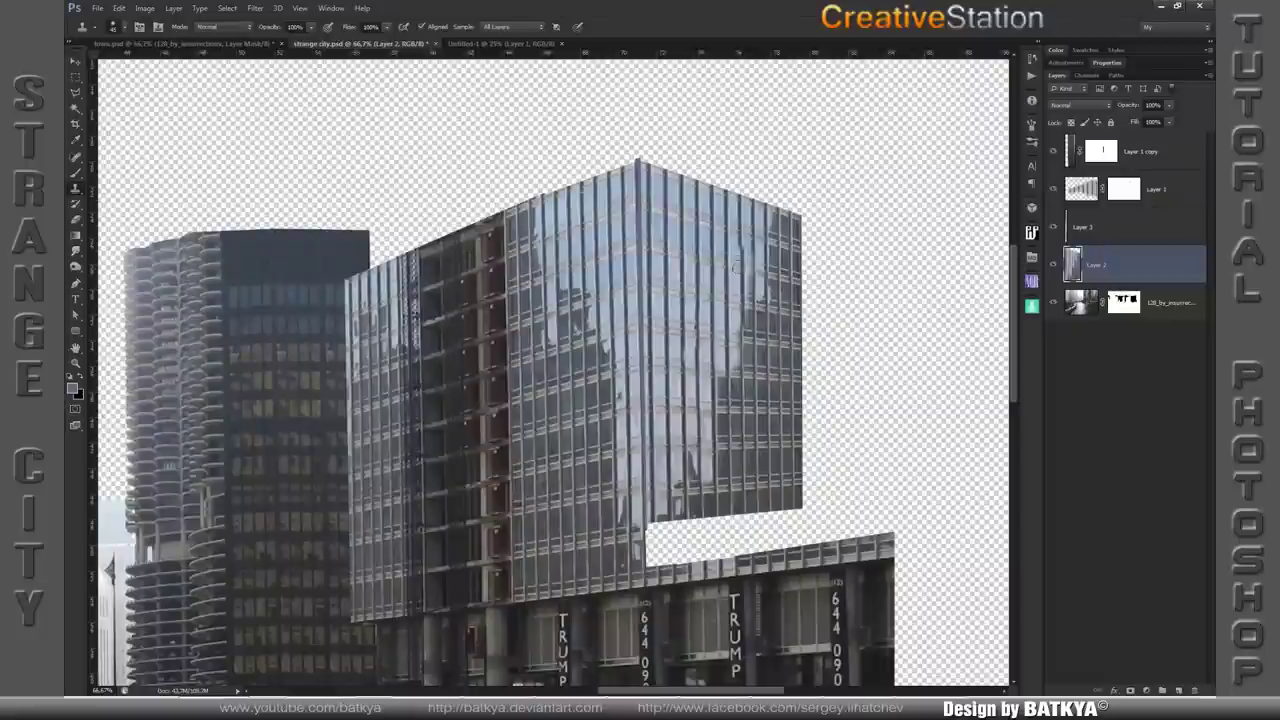
drag(738, 262, 738, 325)
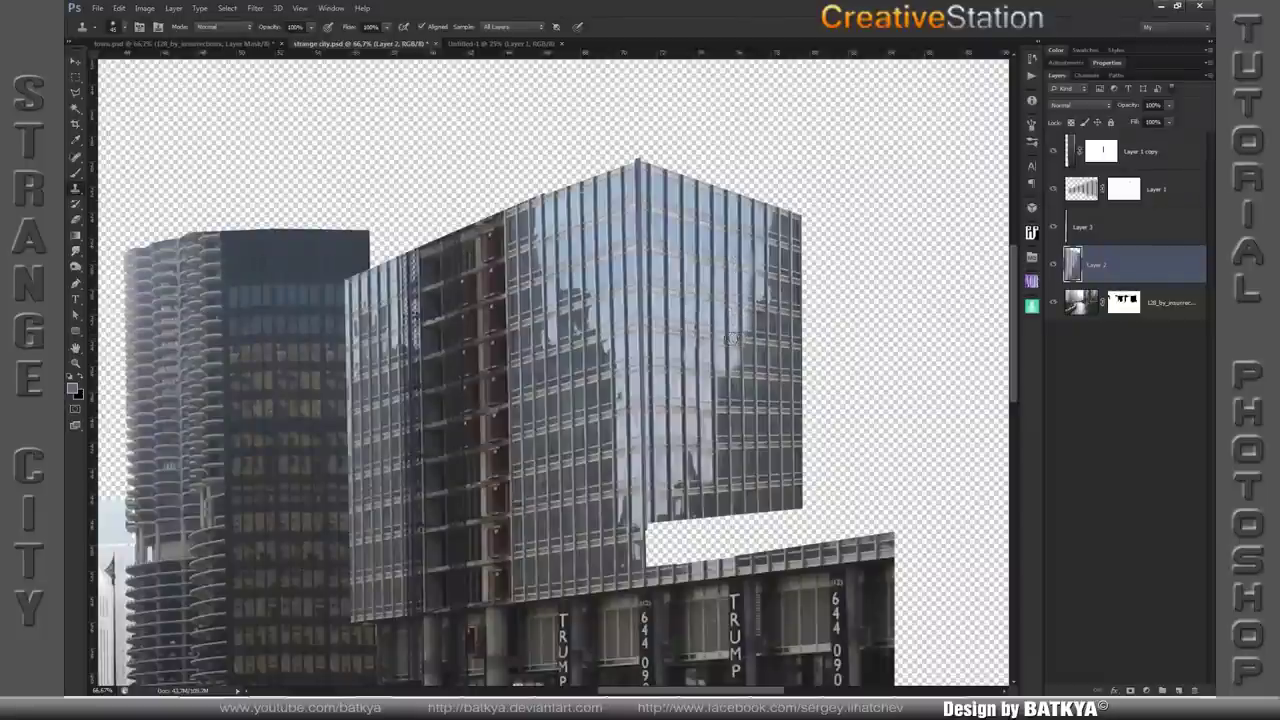
drag(728, 338, 716, 340)
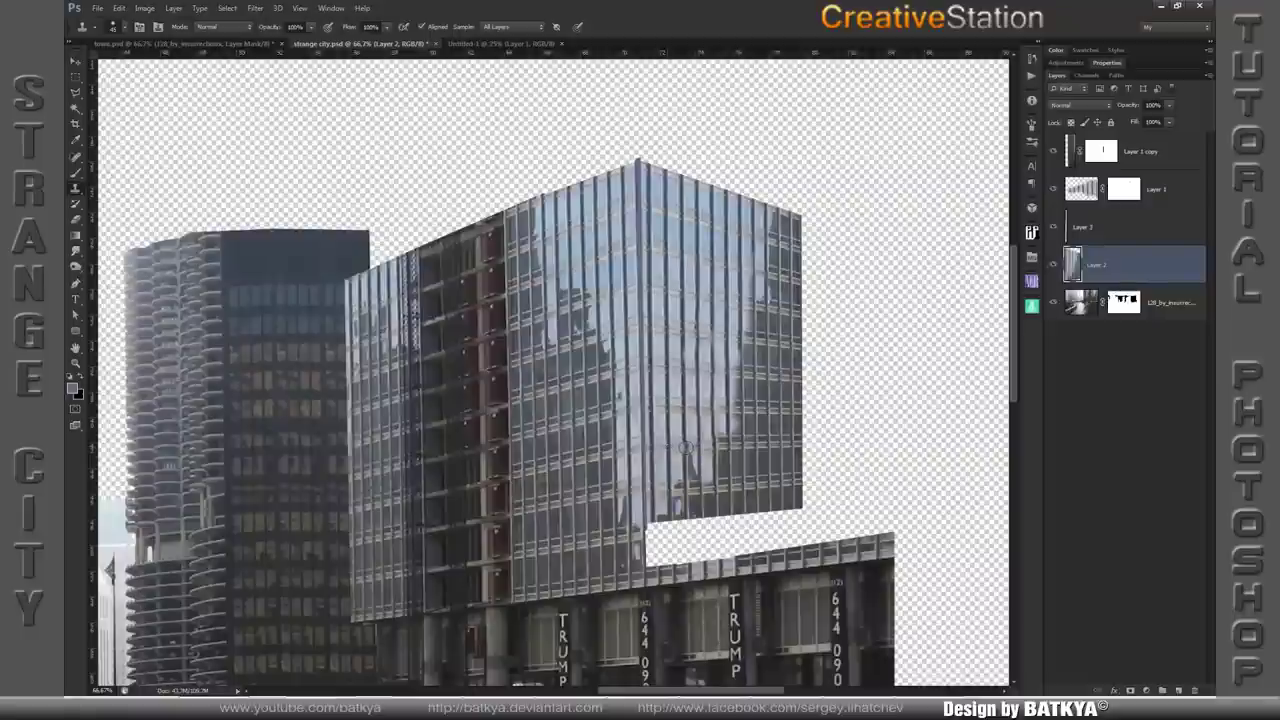
- Clone small bright patches lower on the facade, then fit the image on screen
drag(690, 445, 694, 480)
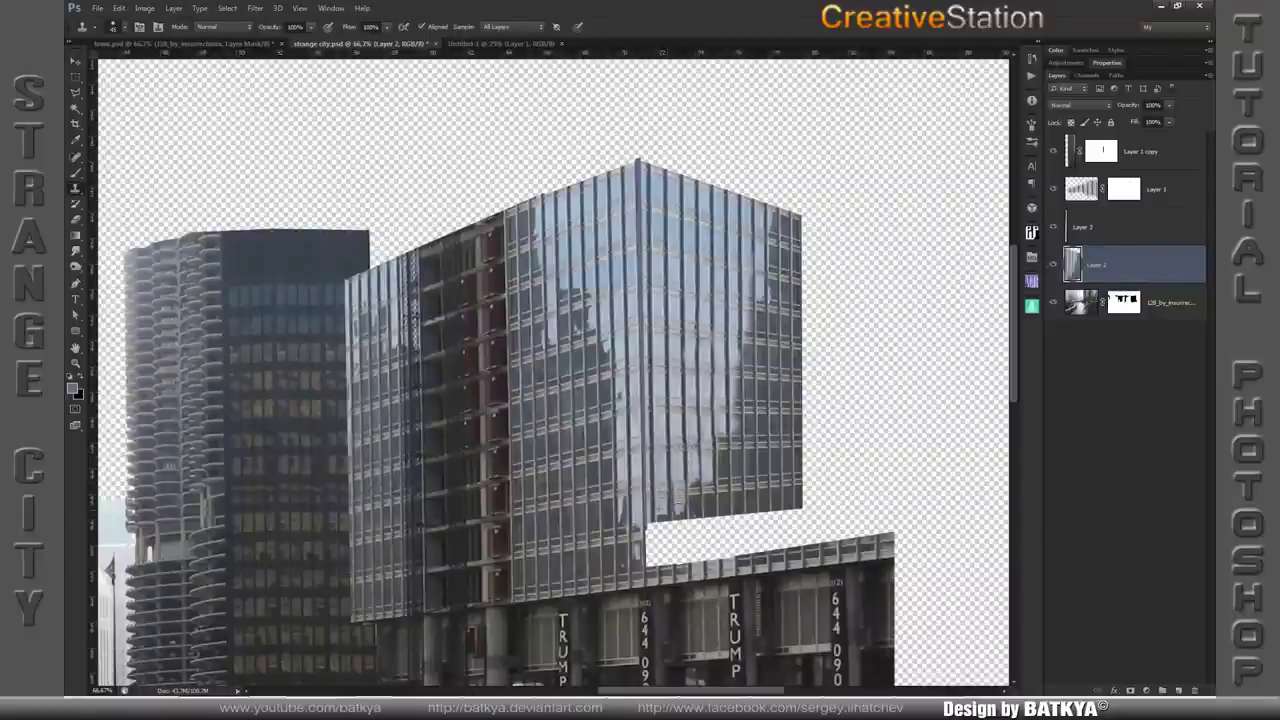
drag(670, 500, 662, 494)
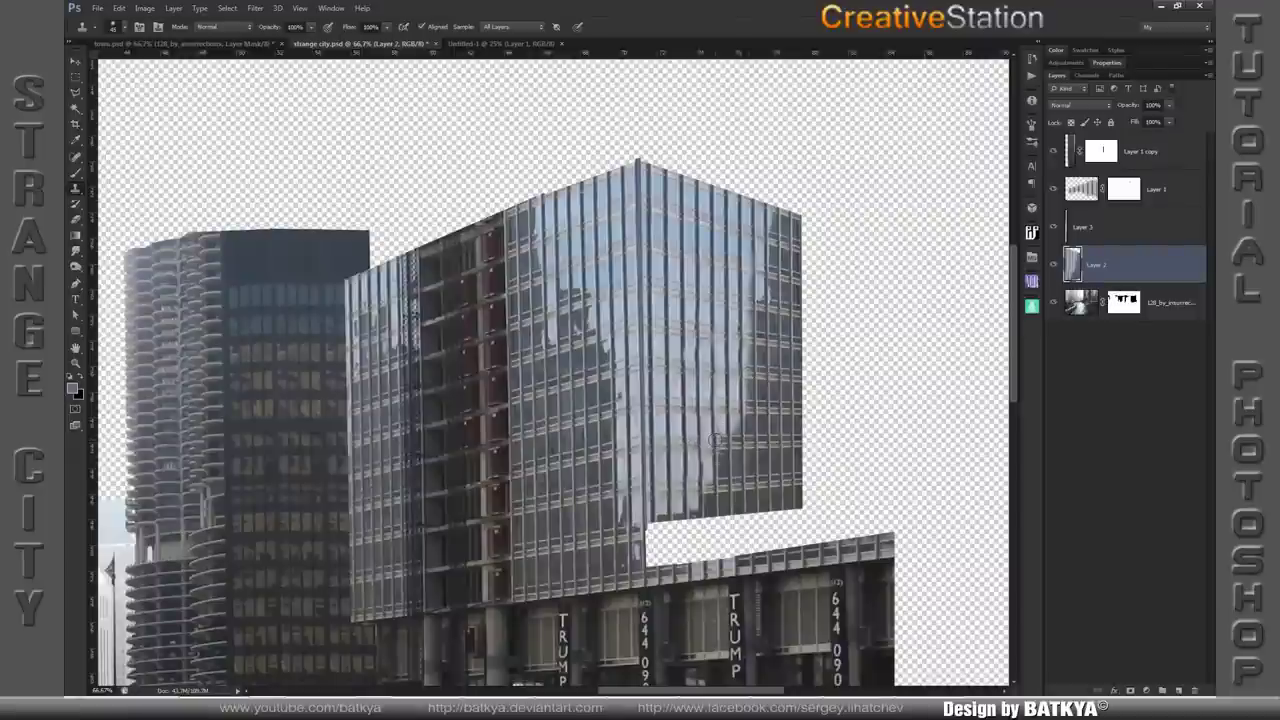
drag(718, 440, 720, 466)
key(ctrl+0)
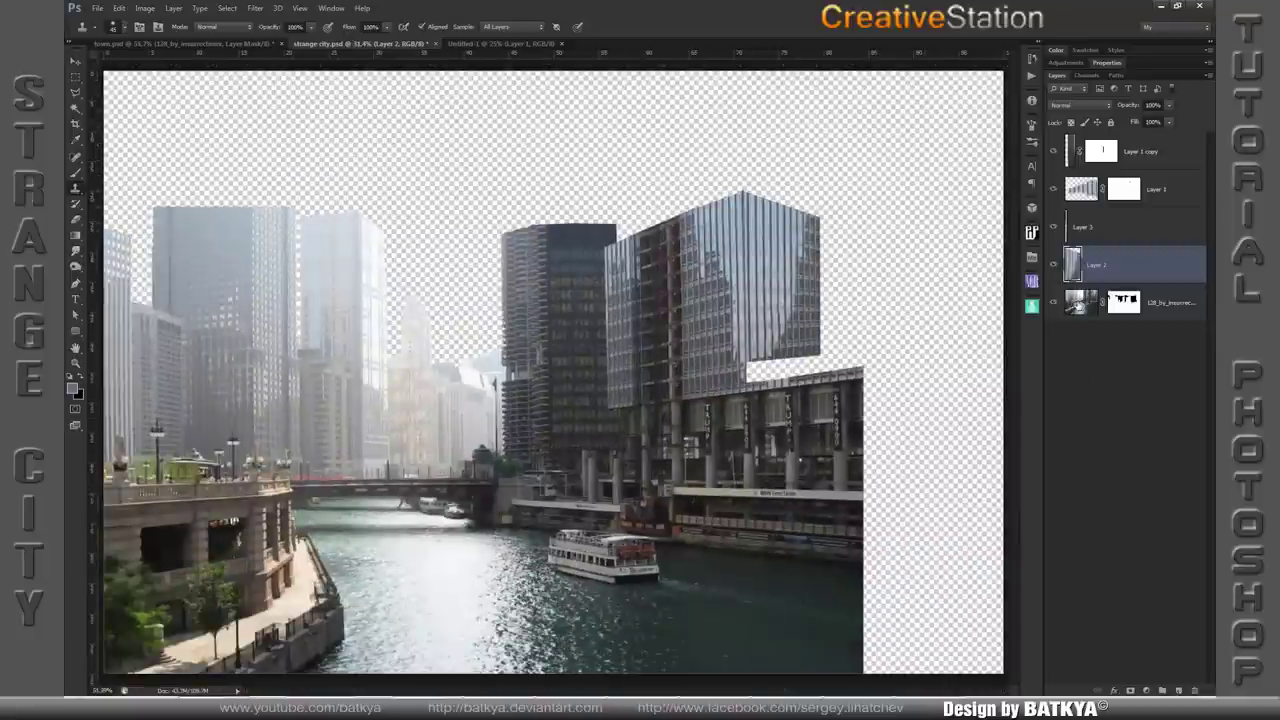
click(1078, 303)
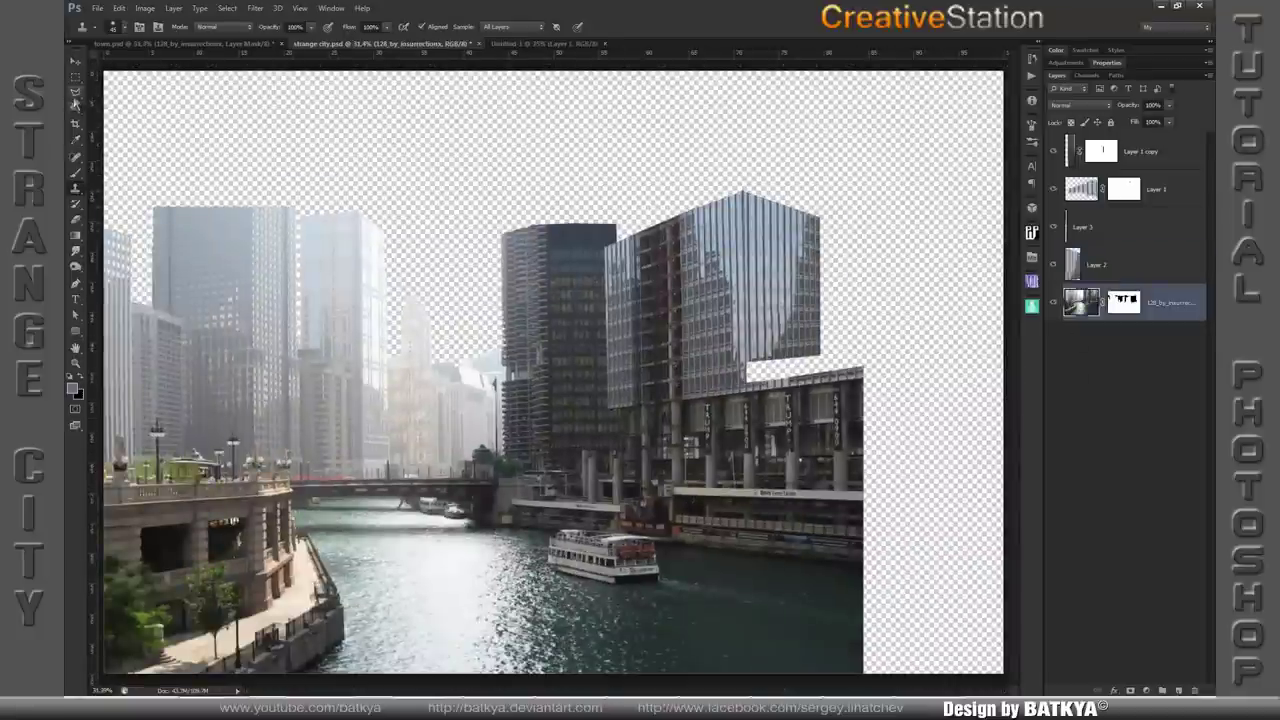
- Outline the top of the tall left tower on the river photo with the Polygonal Lasso
click(75, 92)
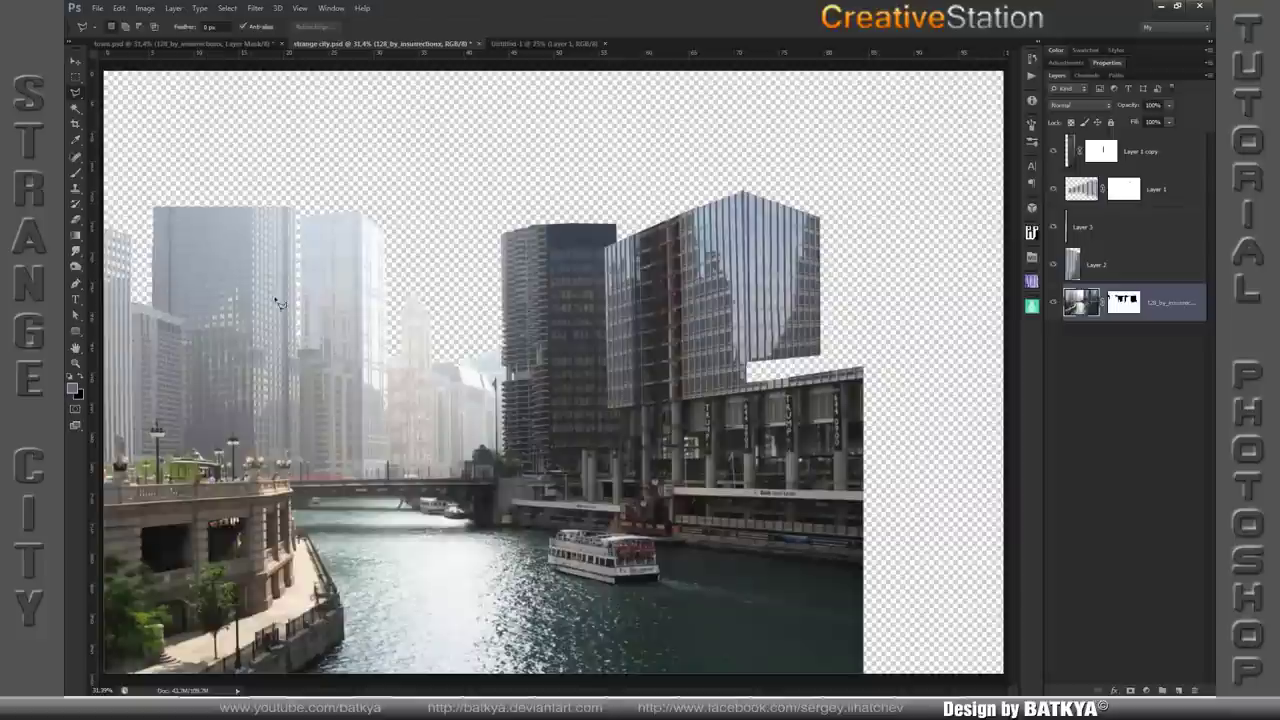
click(295, 226)
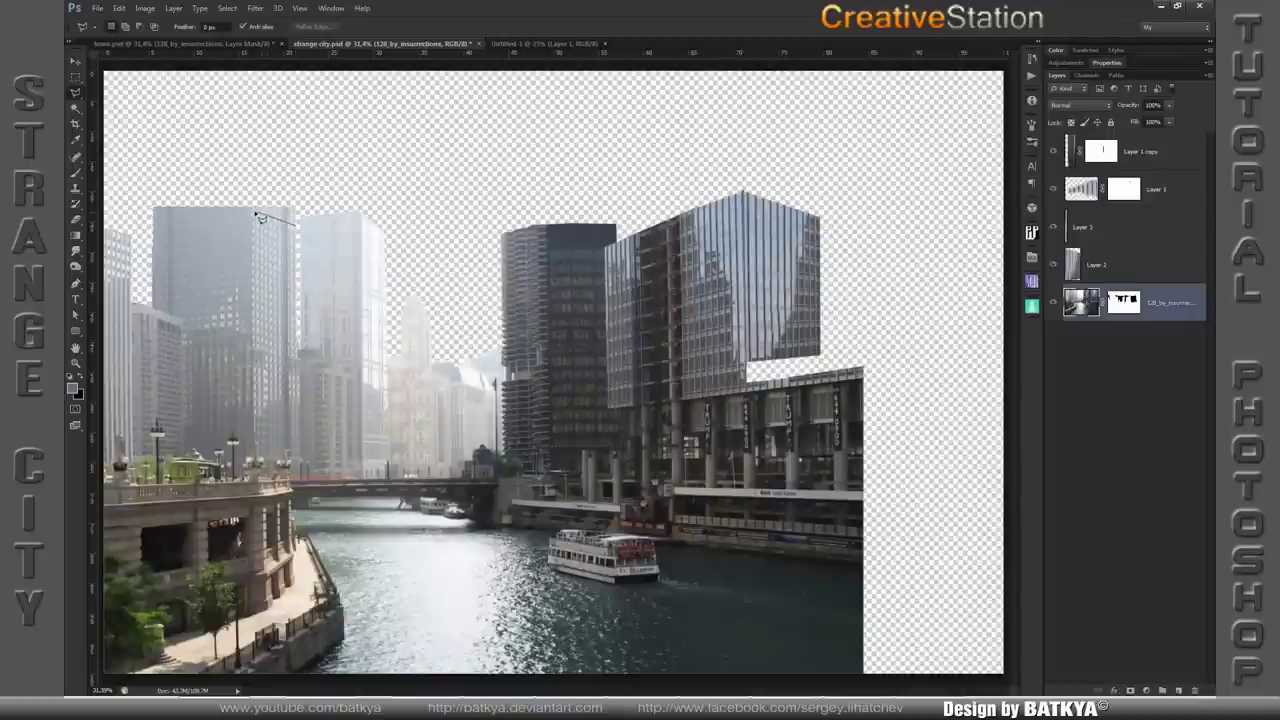
click(254, 207)
click(148, 217)
click(148, 297)
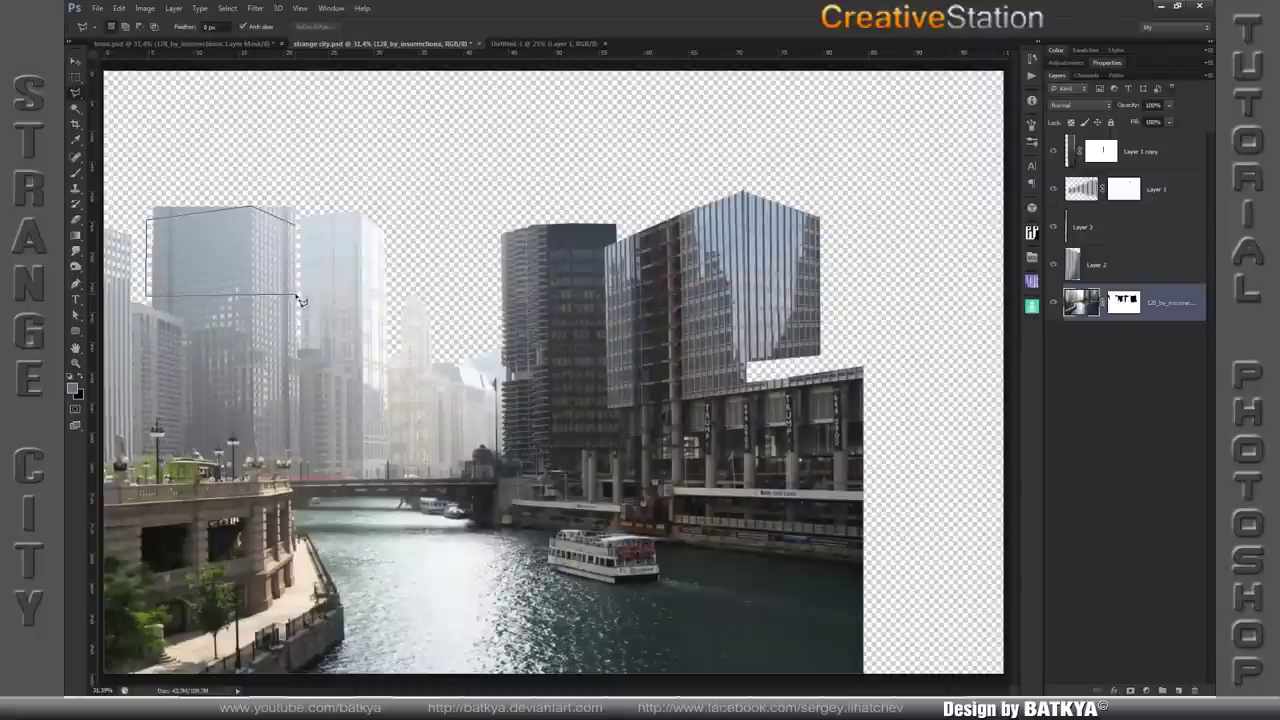
double_click(299, 298)
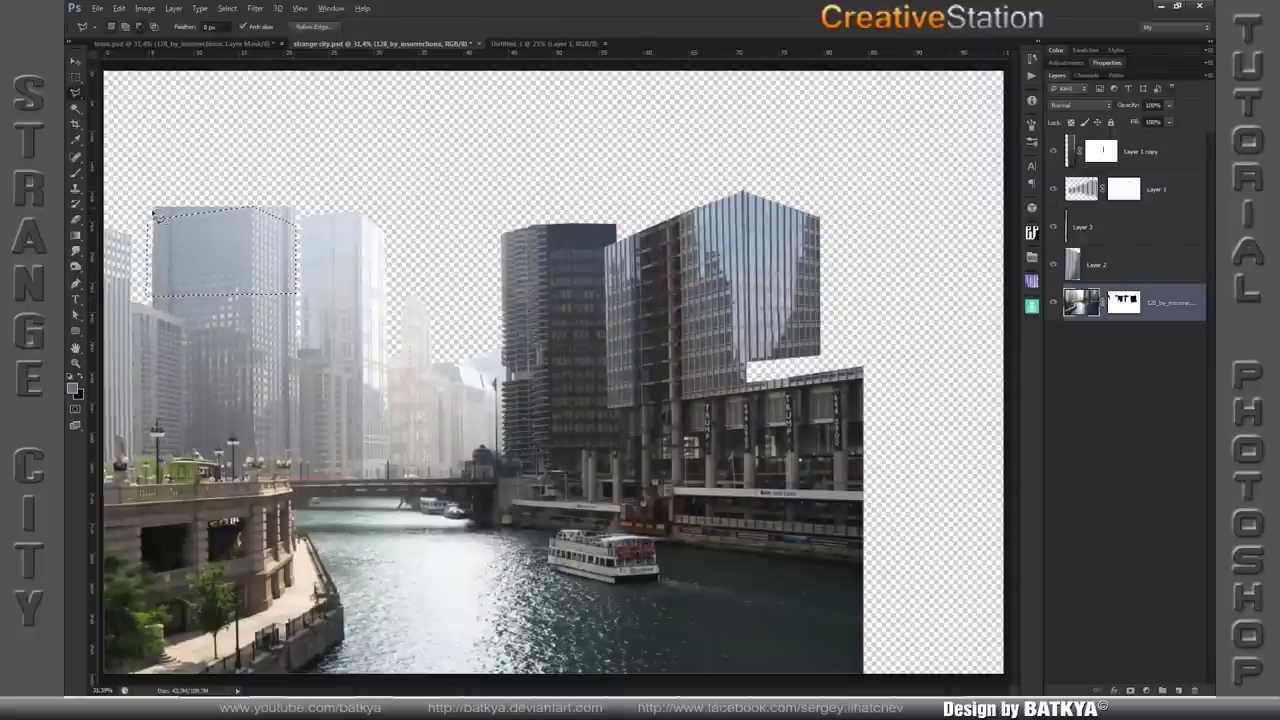
shift+click(146, 299)
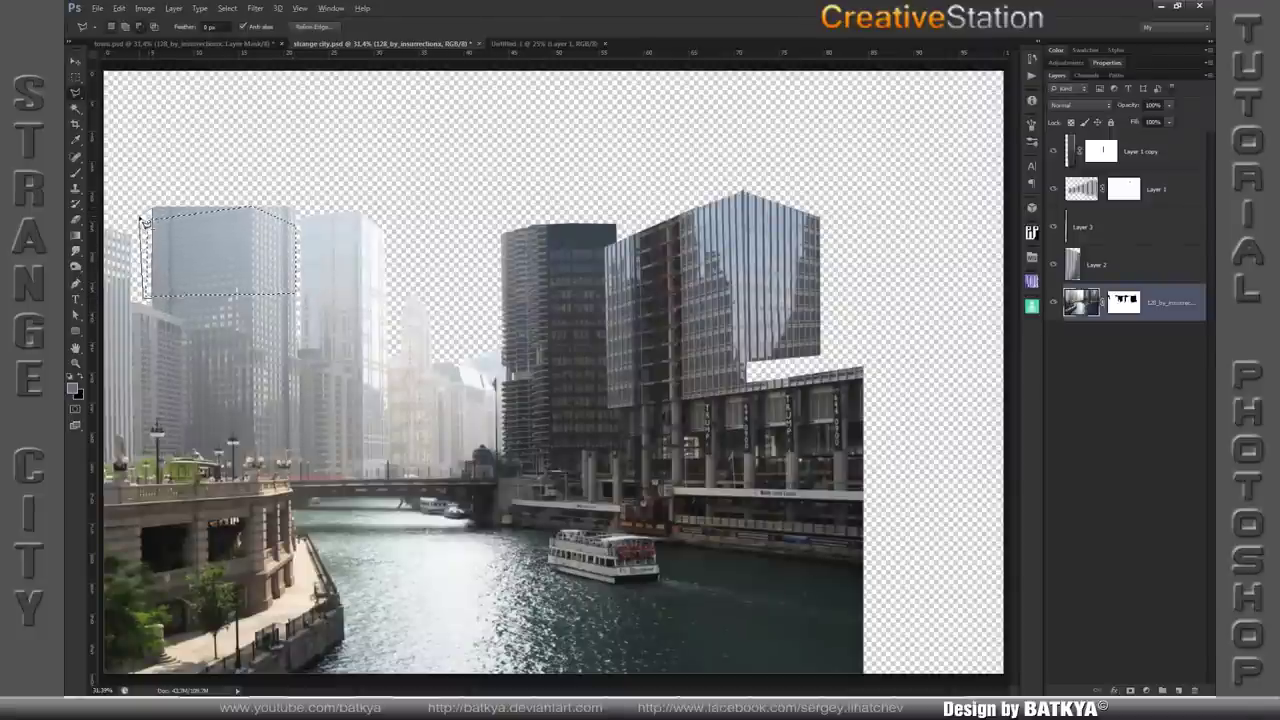
click(145, 222)
- Copy the selected tower top to a new layer and raise it above the skyline
key(ctrl+j)
key(v)
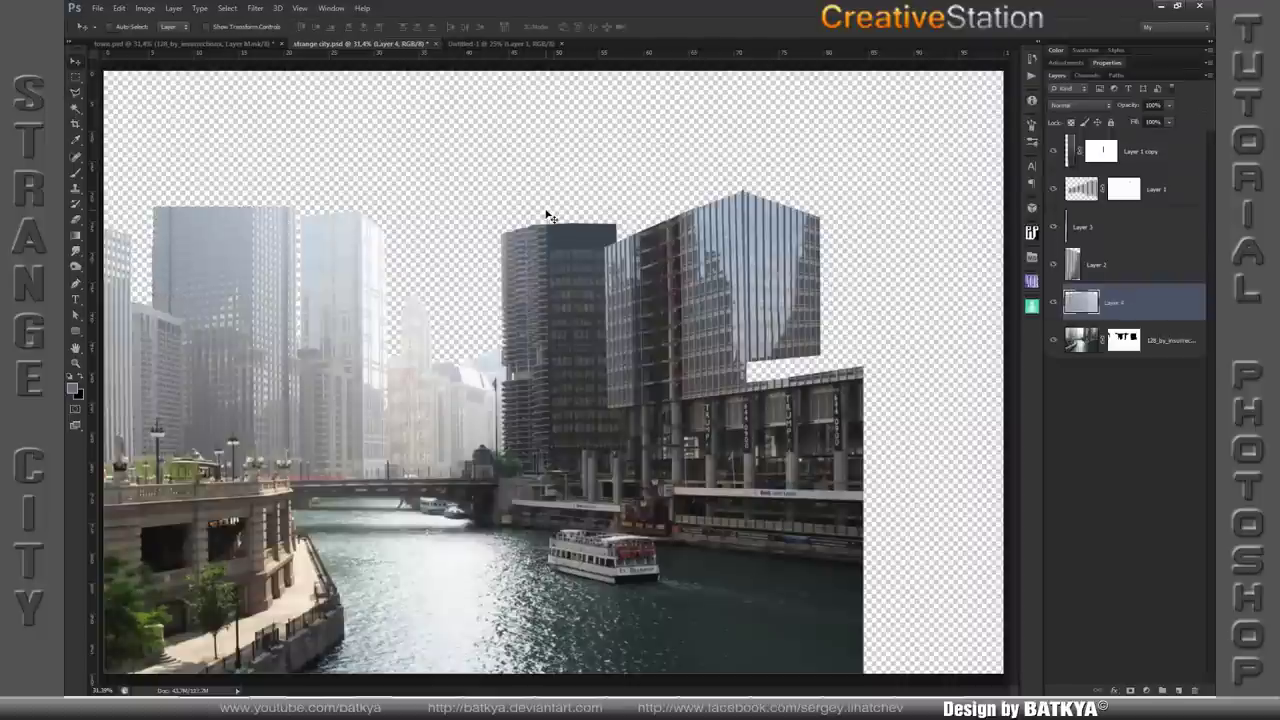
drag(231, 253, 231, 201)
key(shift+Up)
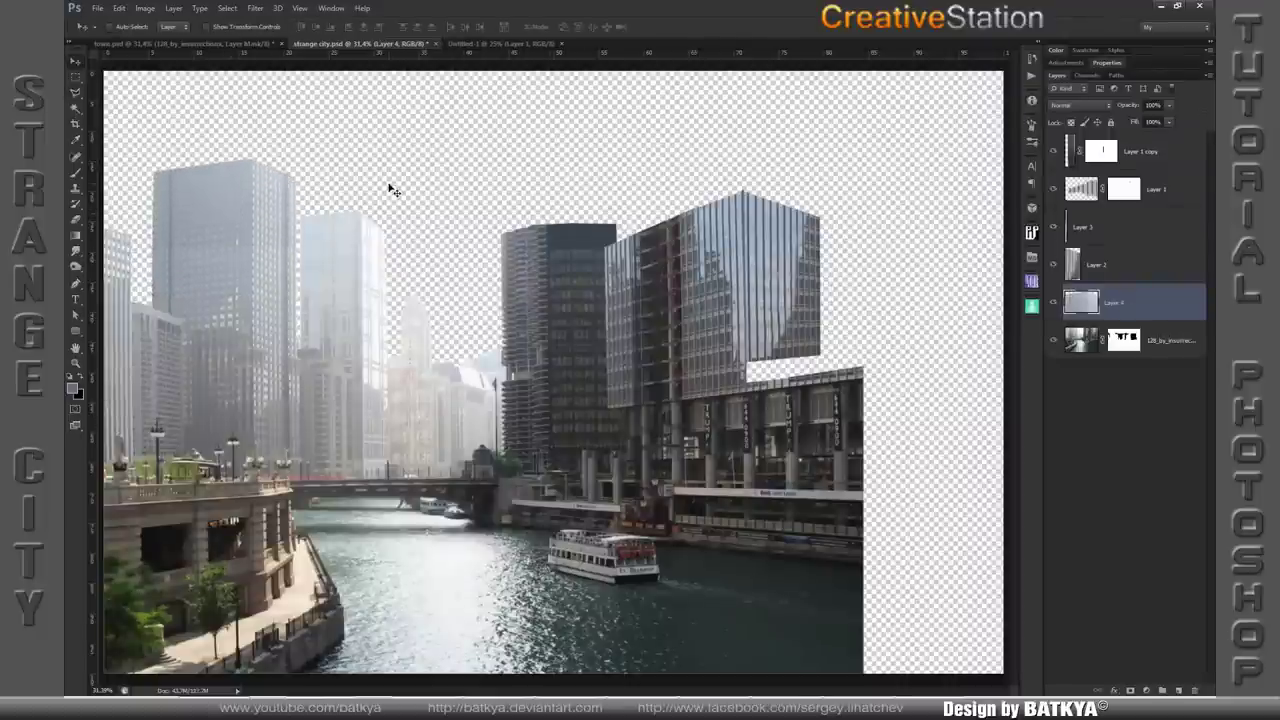
key(shift+Up)
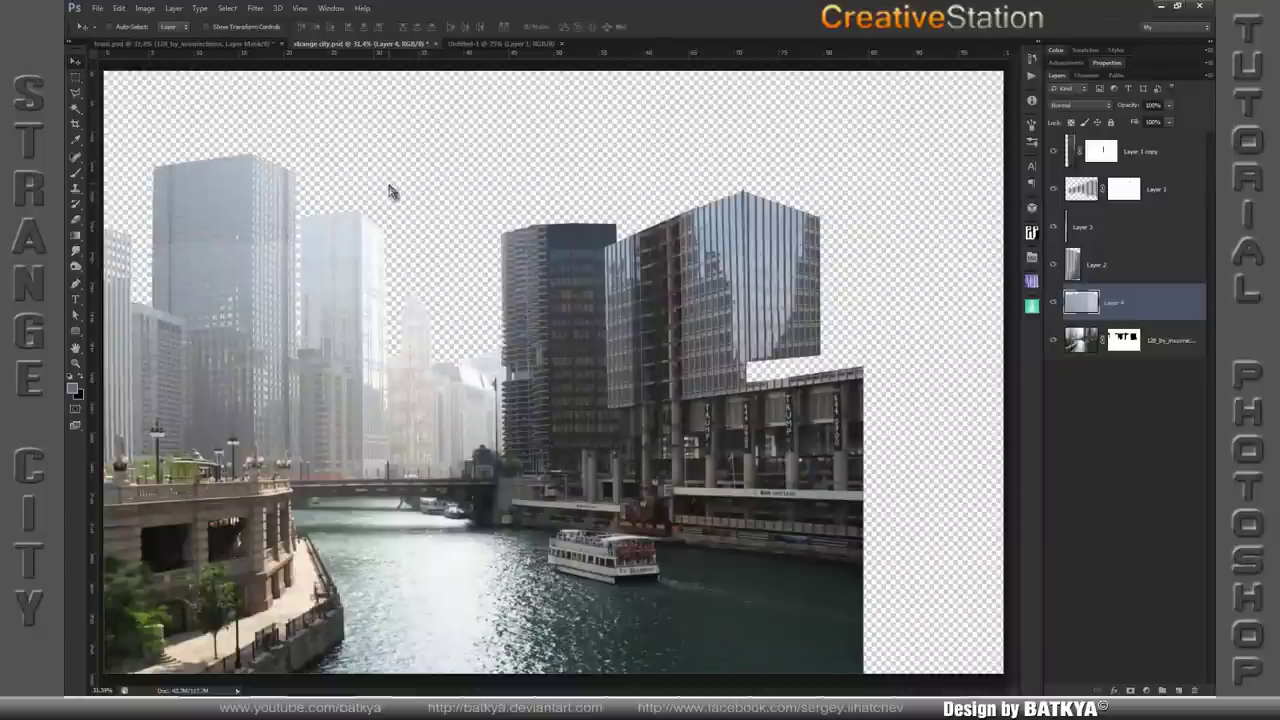
key(shift+Up)
- Distort the copied tower's corners slightly to reshape its top
key(ctrl+t)
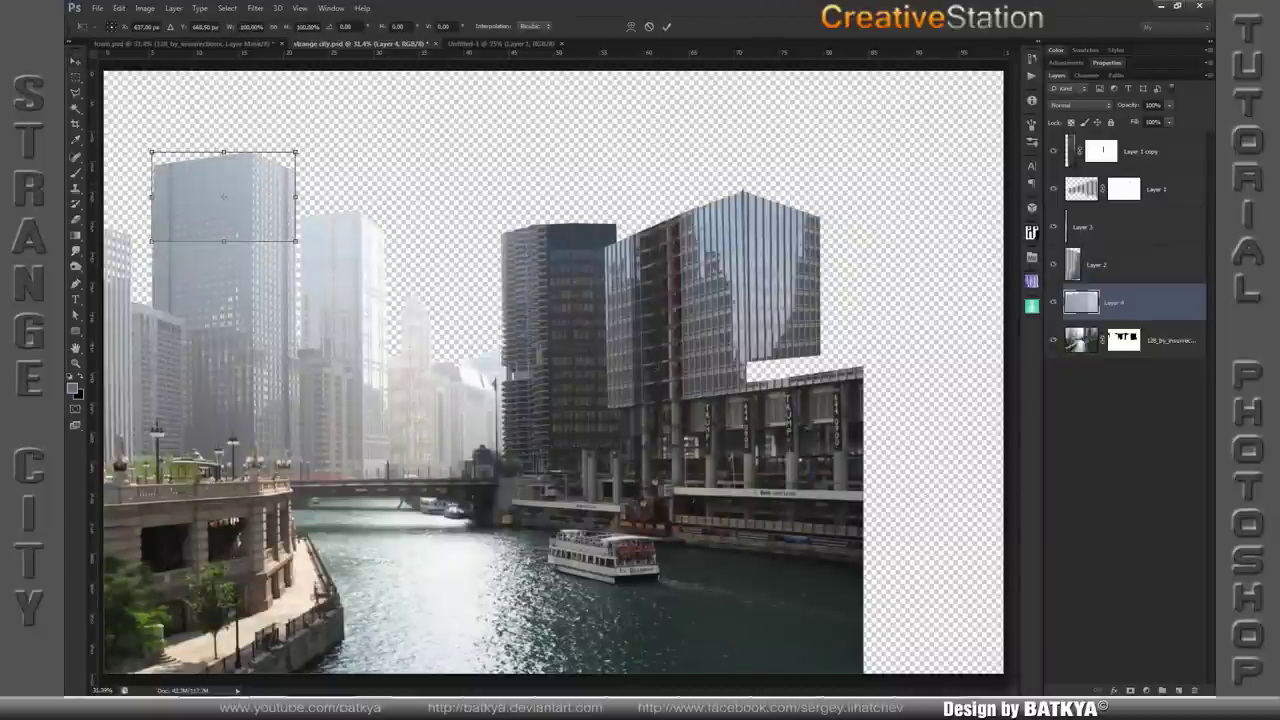
right_click(257, 194)
click(300, 265)
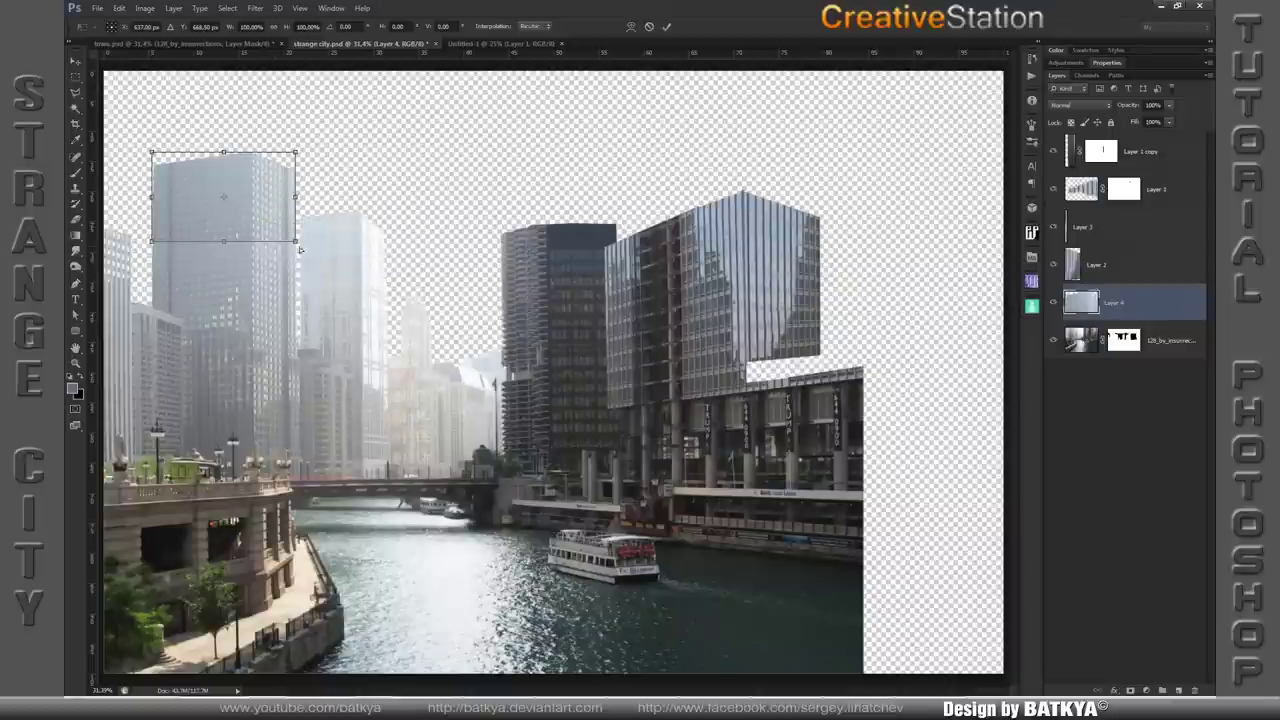
drag(296, 242, 296, 244)
drag(297, 153, 296, 156)
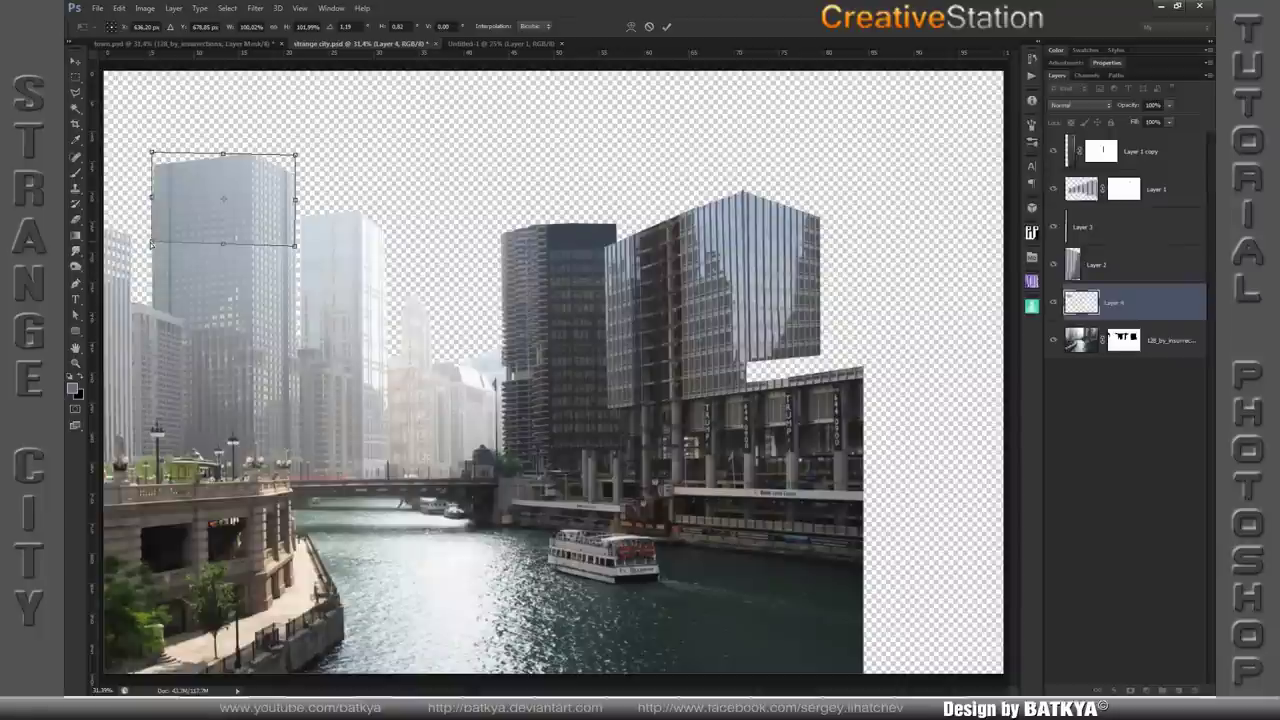
drag(152, 244, 152, 249)
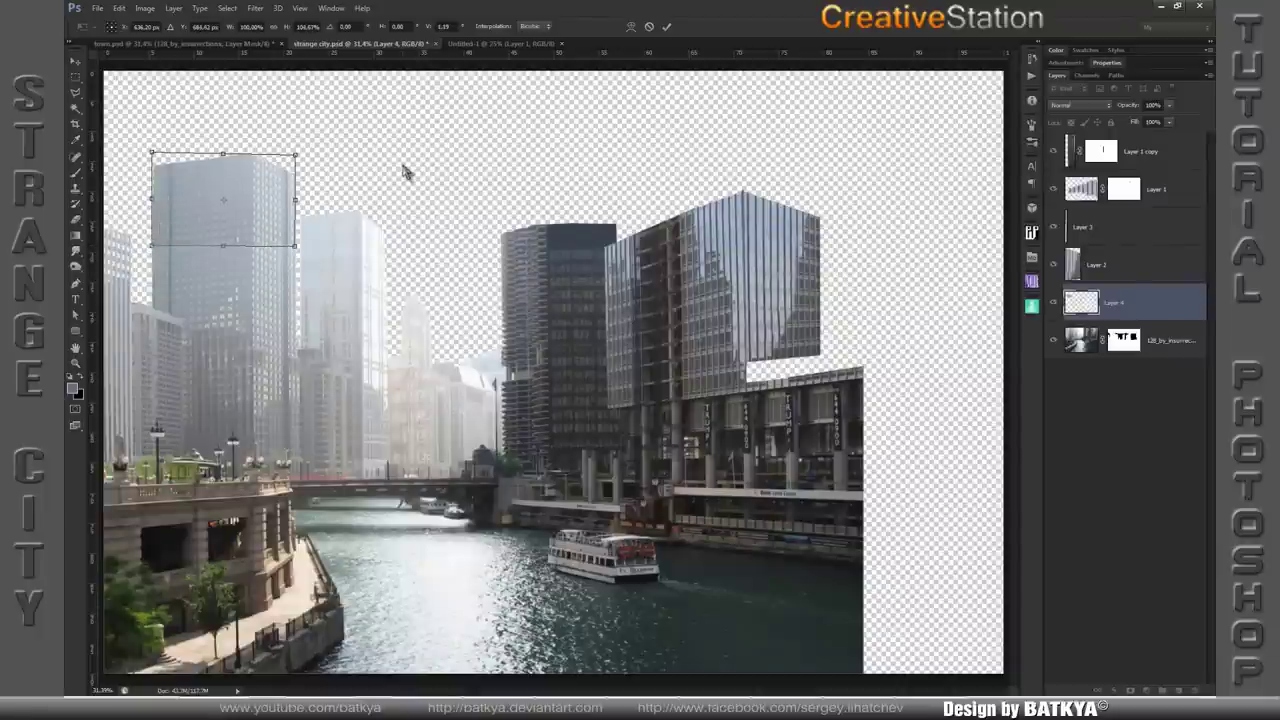
key(Return)
- Lighten the tower layer with Levels, raising output black to 24
click(145, 8)
mouse_move(163, 38)
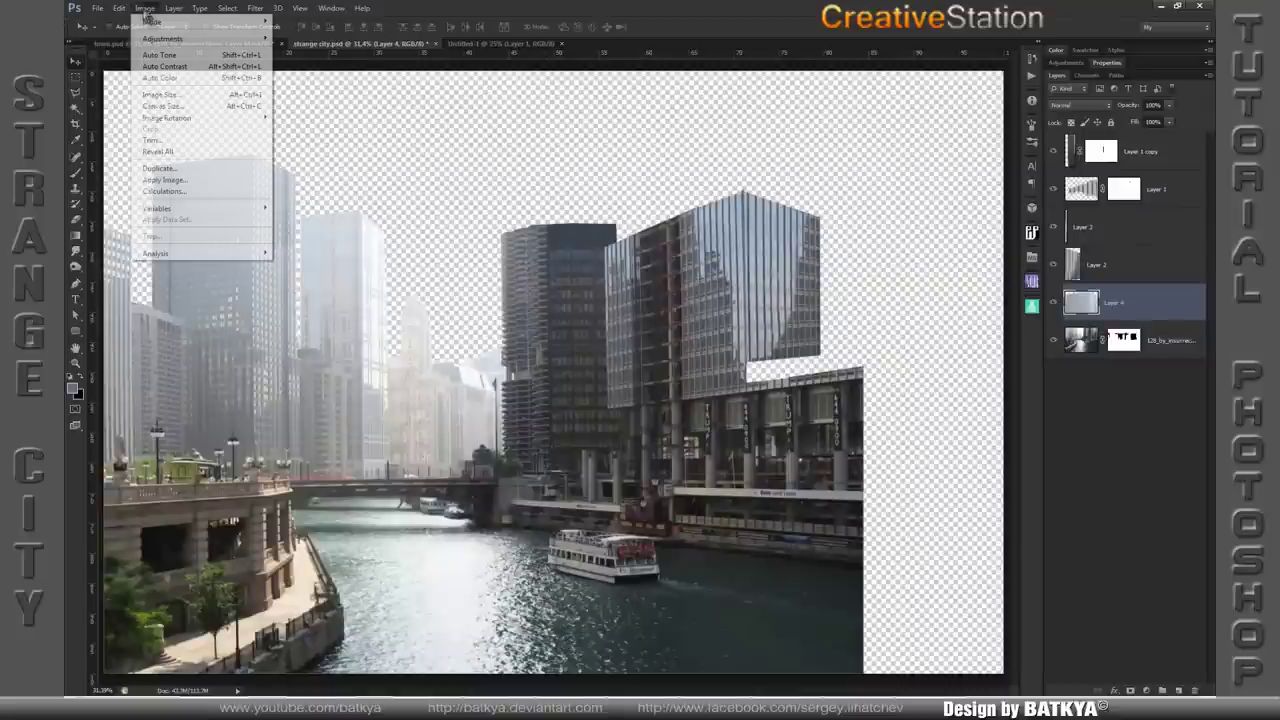
click(334, 50)
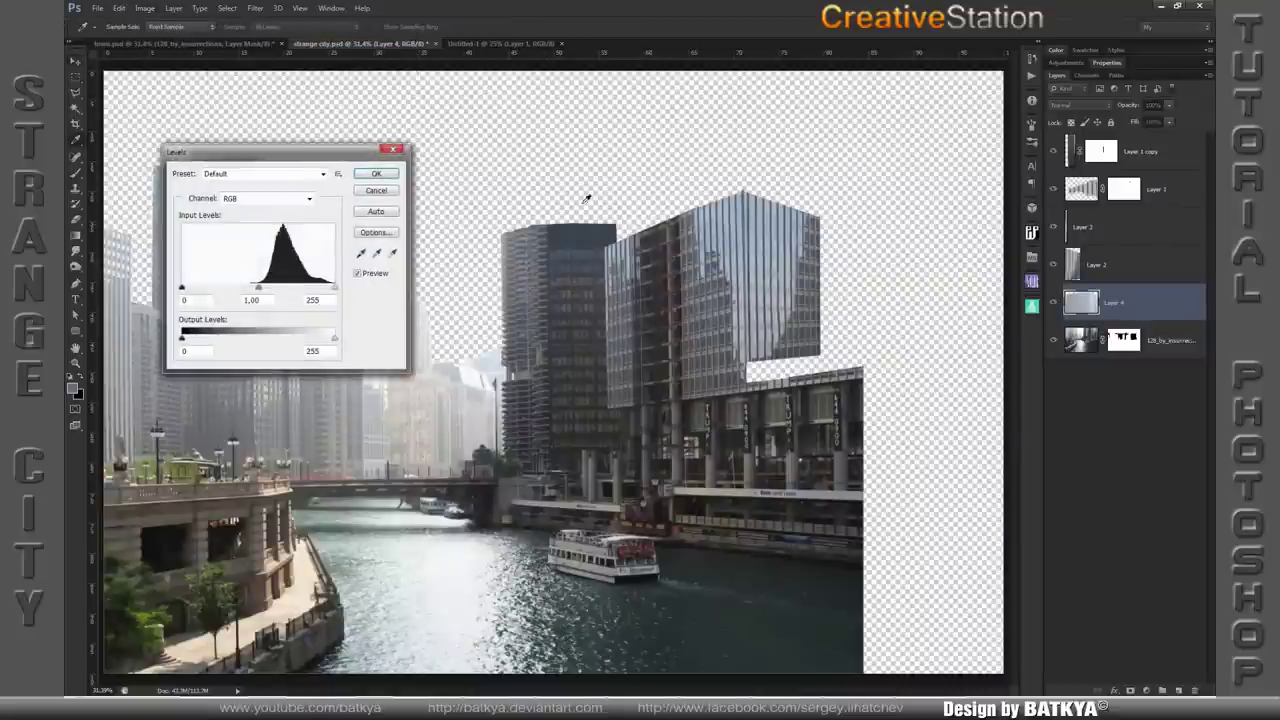
drag(263, 156, 578, 138)
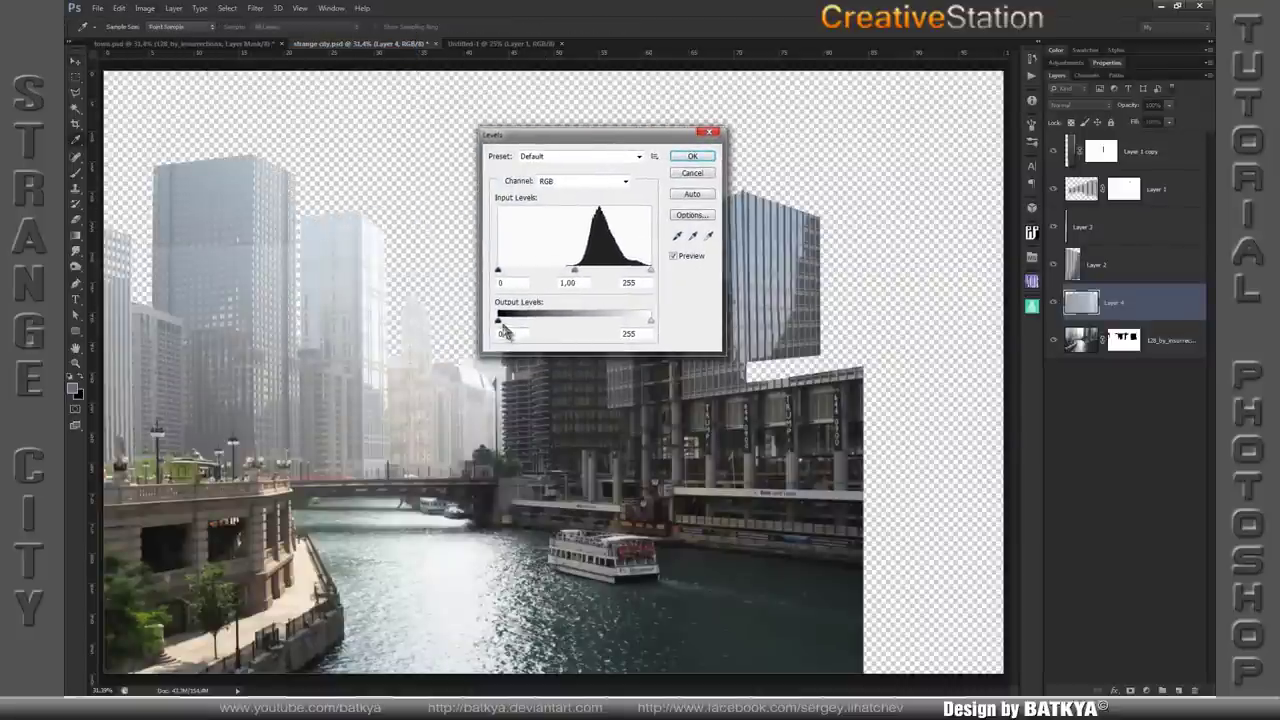
drag(499, 320, 512, 320)
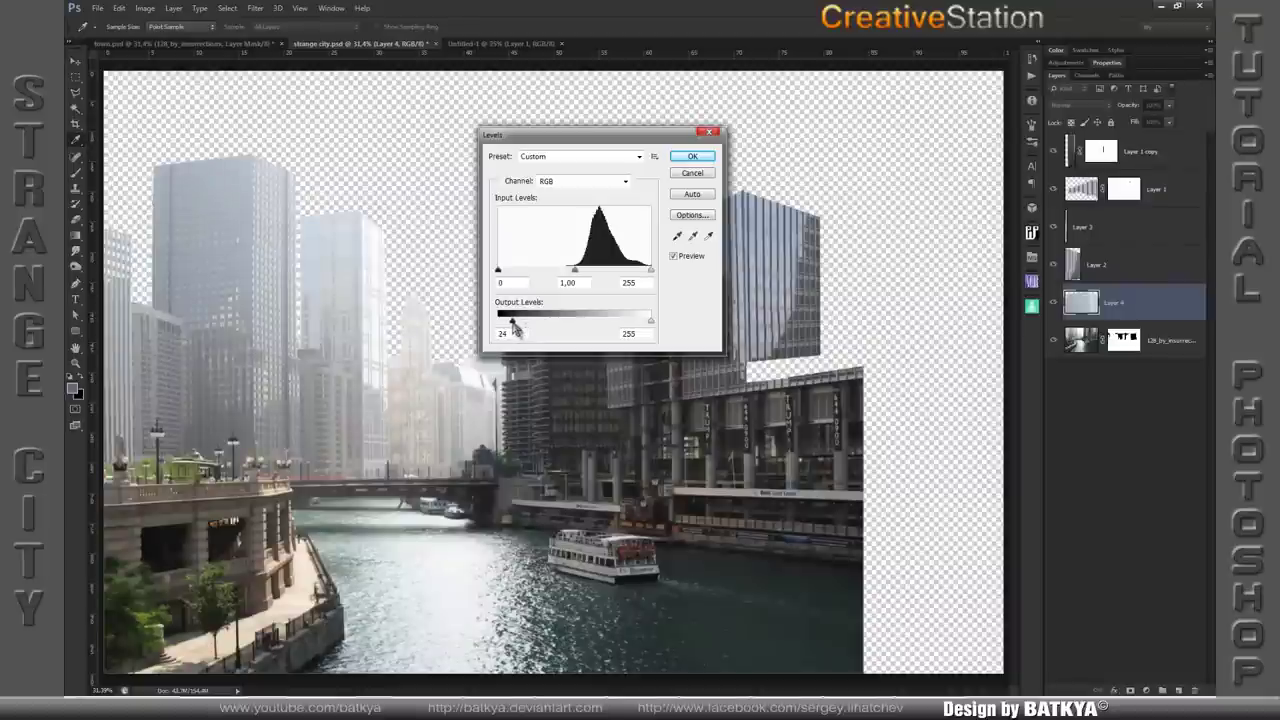
click(700, 157)
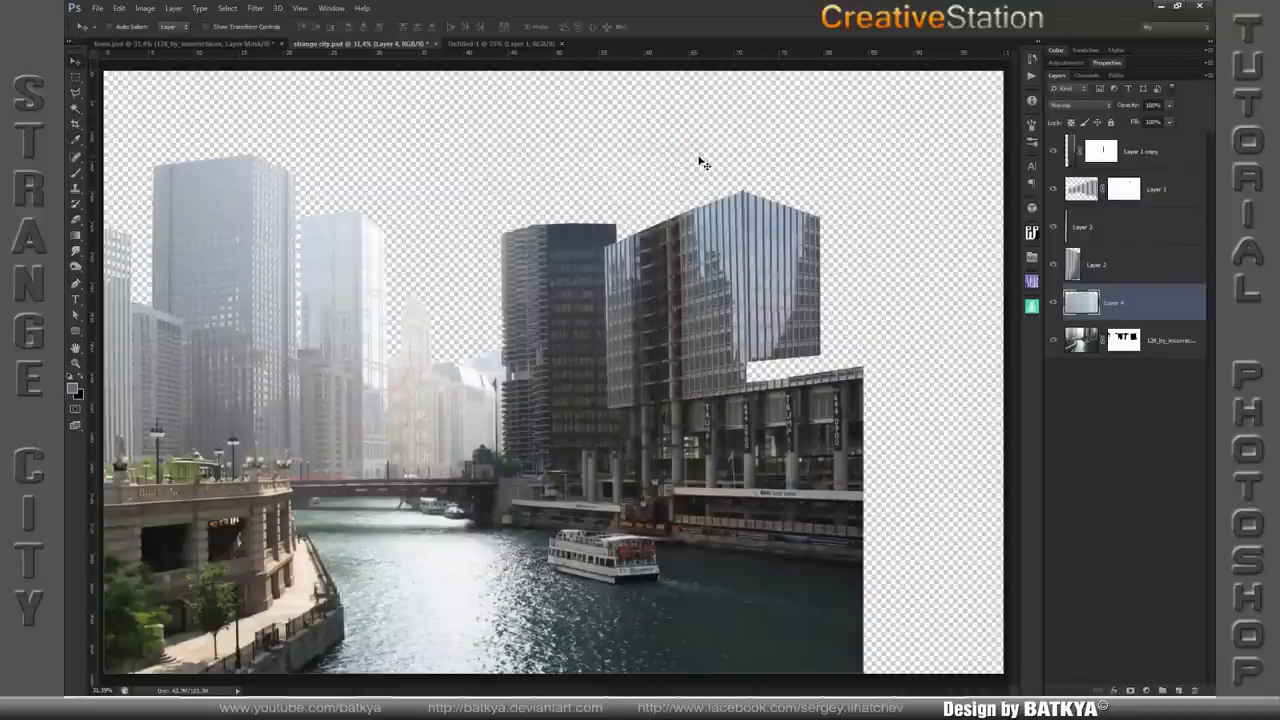
- Distort the dark tower on Layer 1 copy, nudging its top-right and bottom-right corners
click(1140, 151)
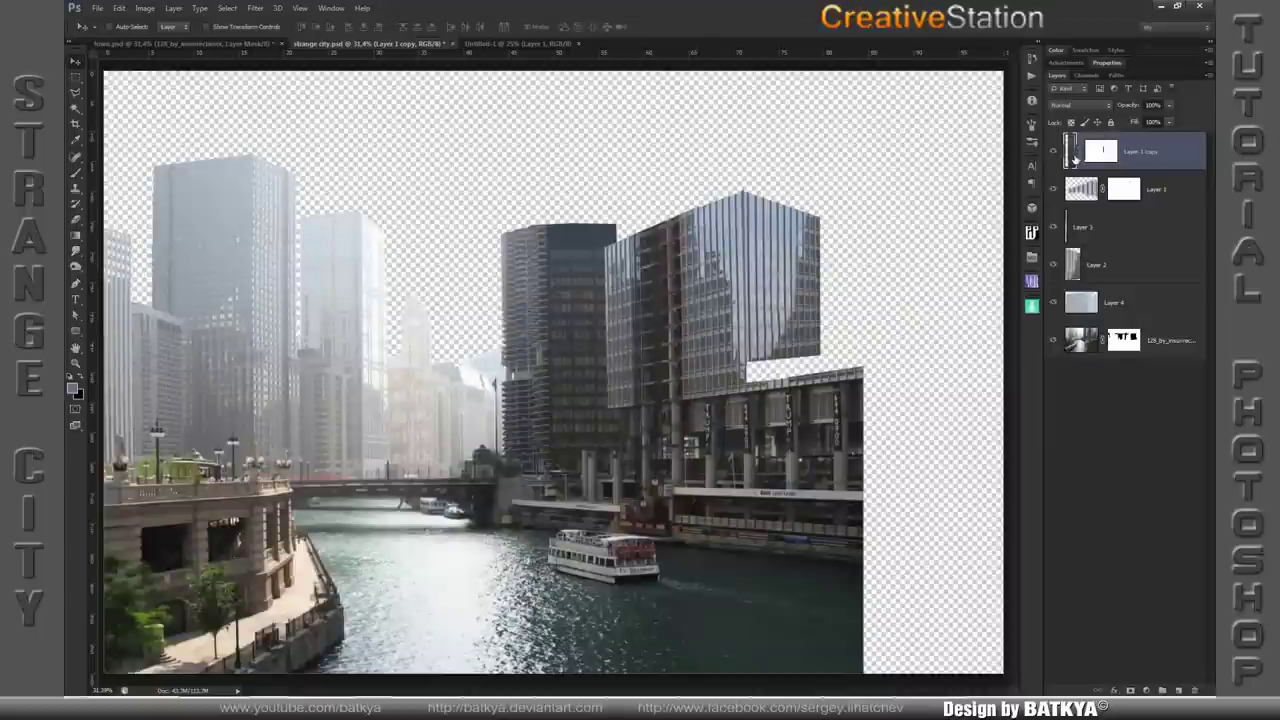
key(ctrl+t)
right_click(600, 268)
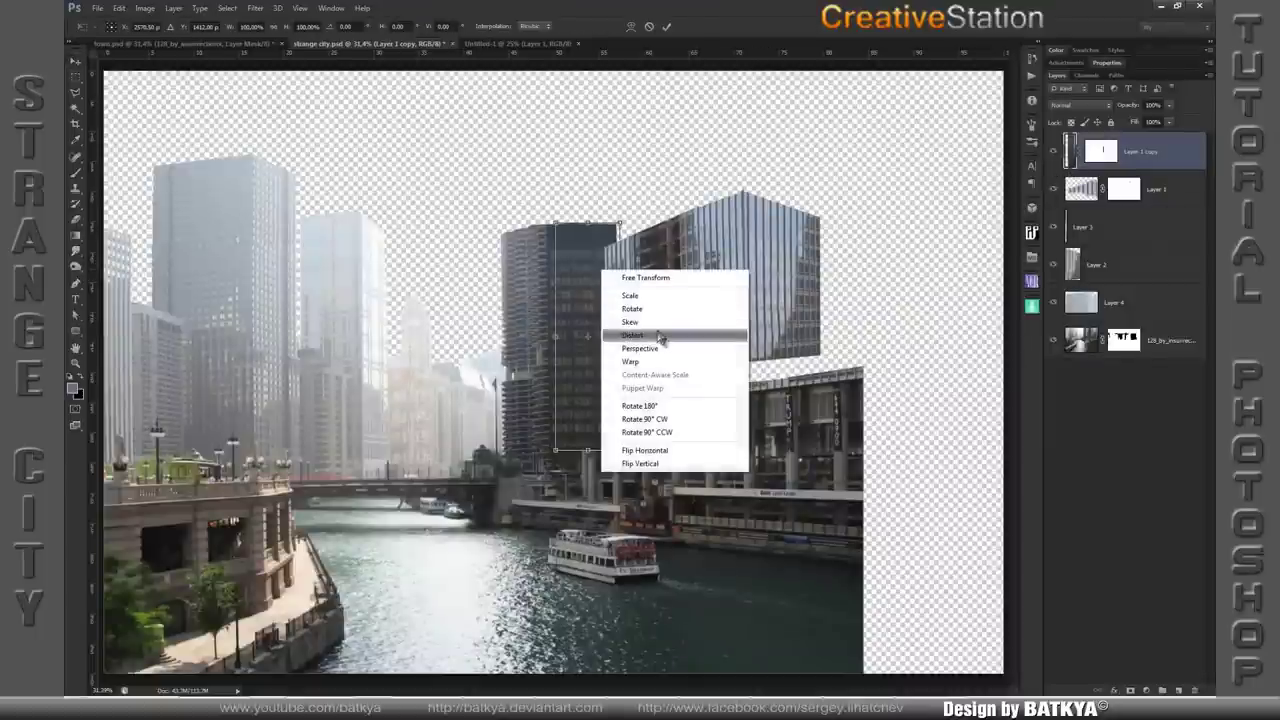
click(622, 222)
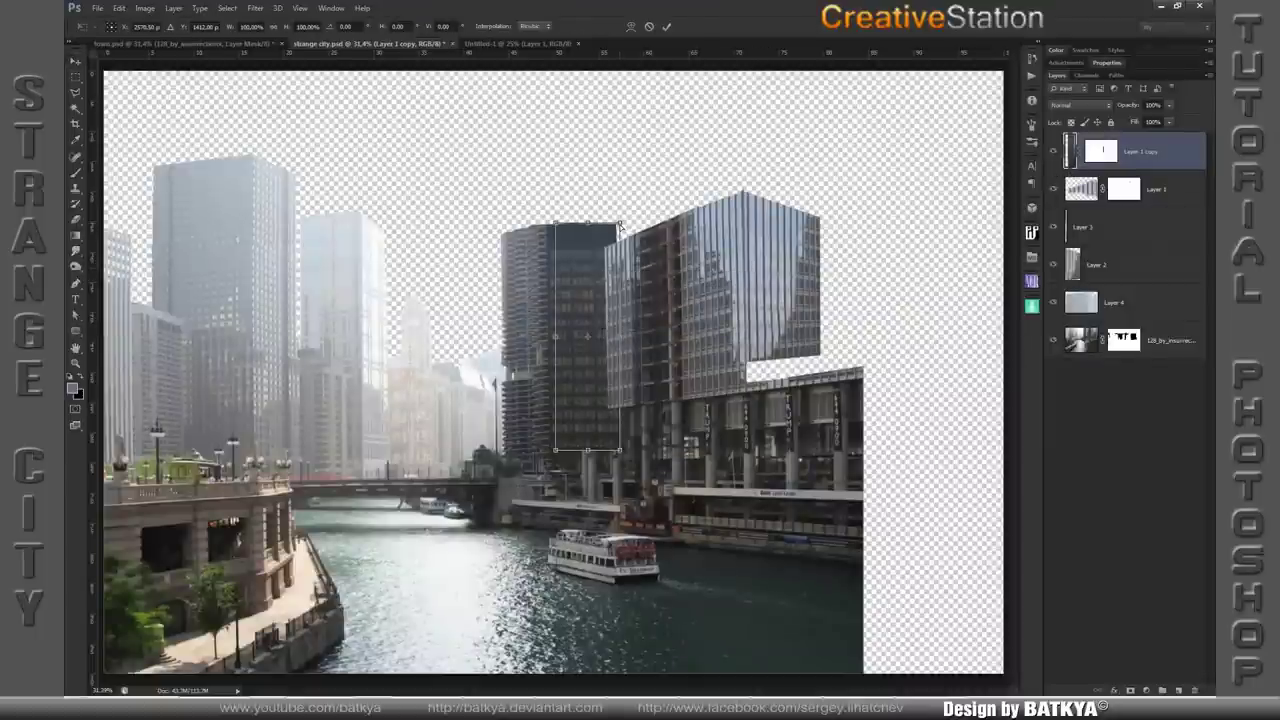
drag(620, 222, 620, 225)
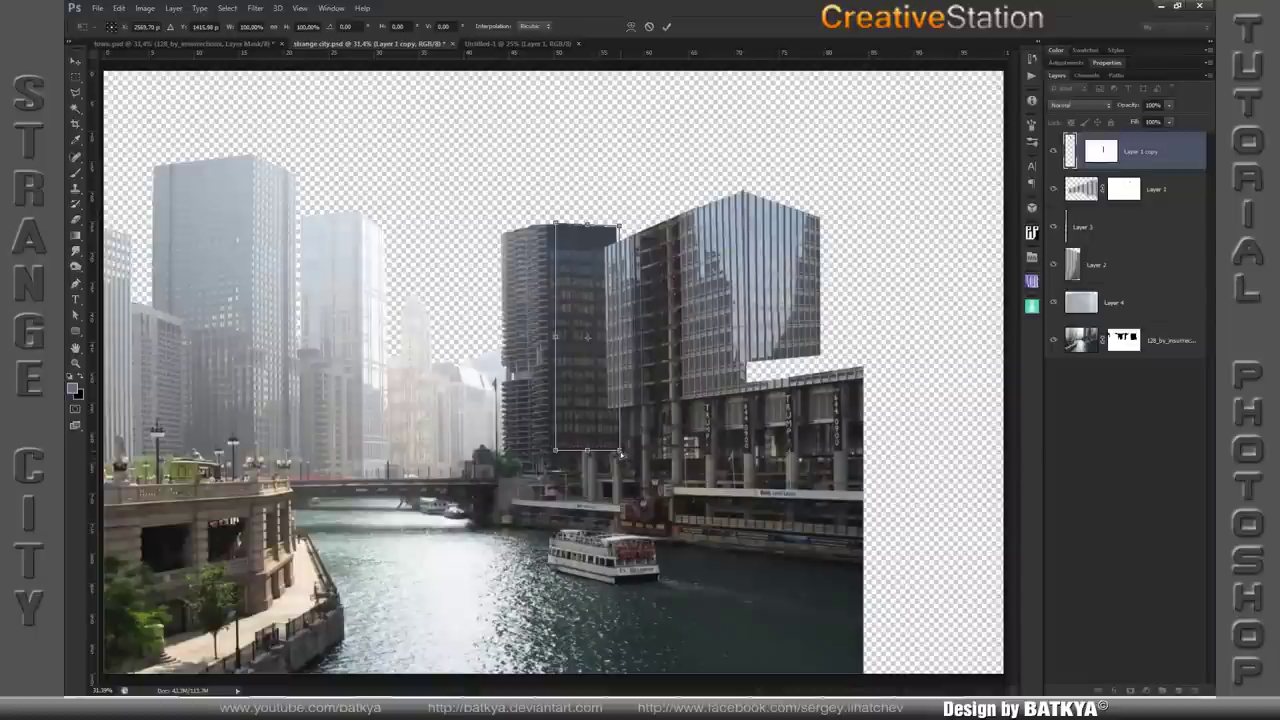
drag(620, 455, 621, 449)
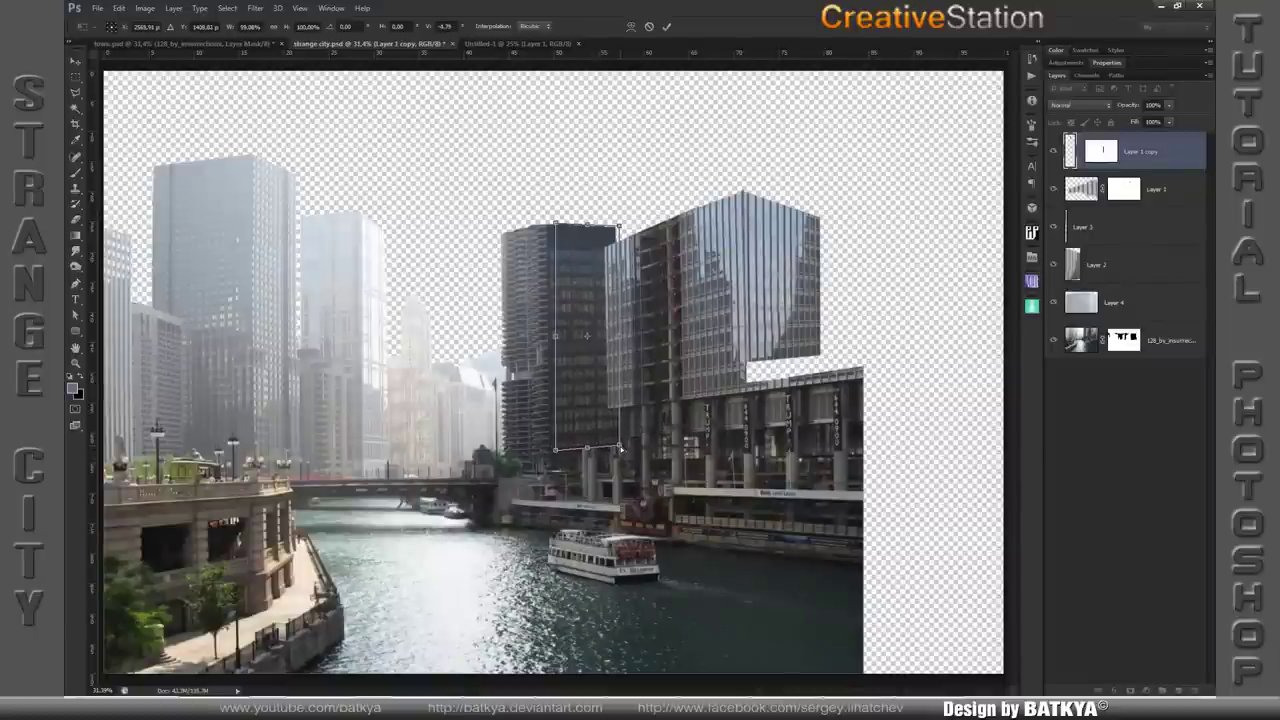
key(Return)
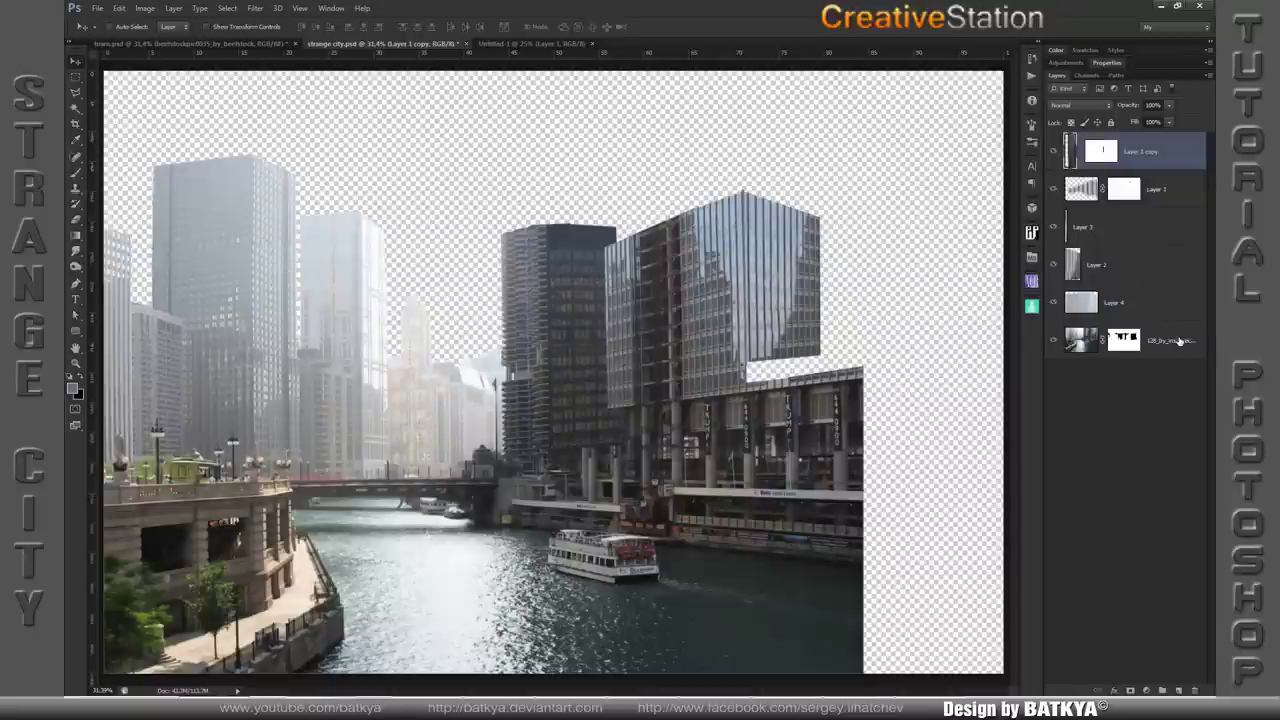
shift+click(1180, 341)
- Group all layers into Group 1 and paste the cloudy mountain image, shifted up-left
key(ctrl+g)
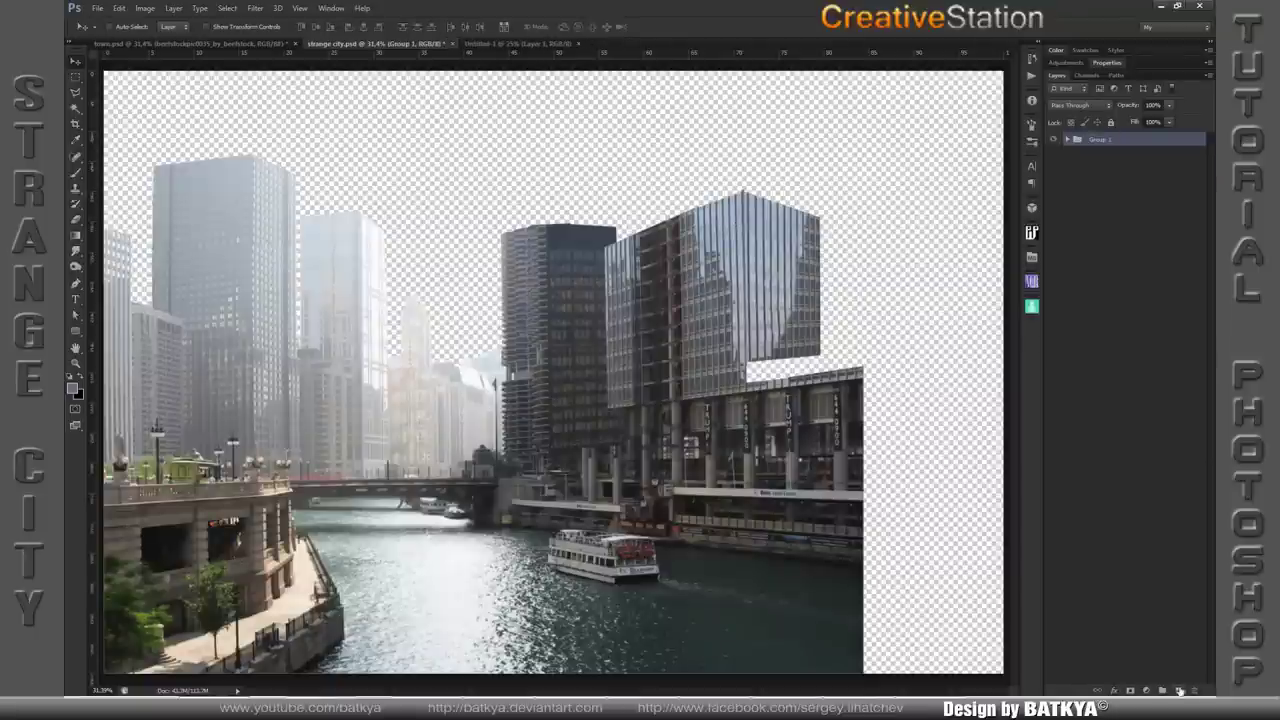
click(1180, 691)
key(ctrl+v)
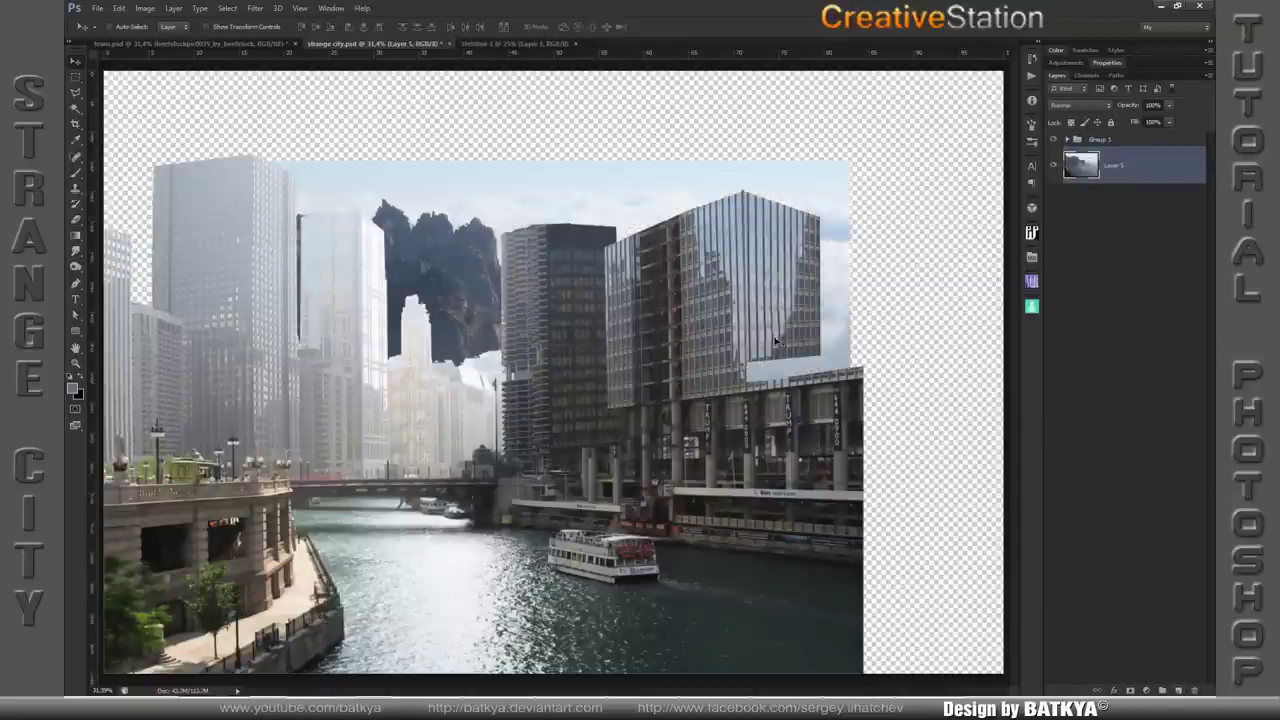
drag(497, 212, 344, 121)
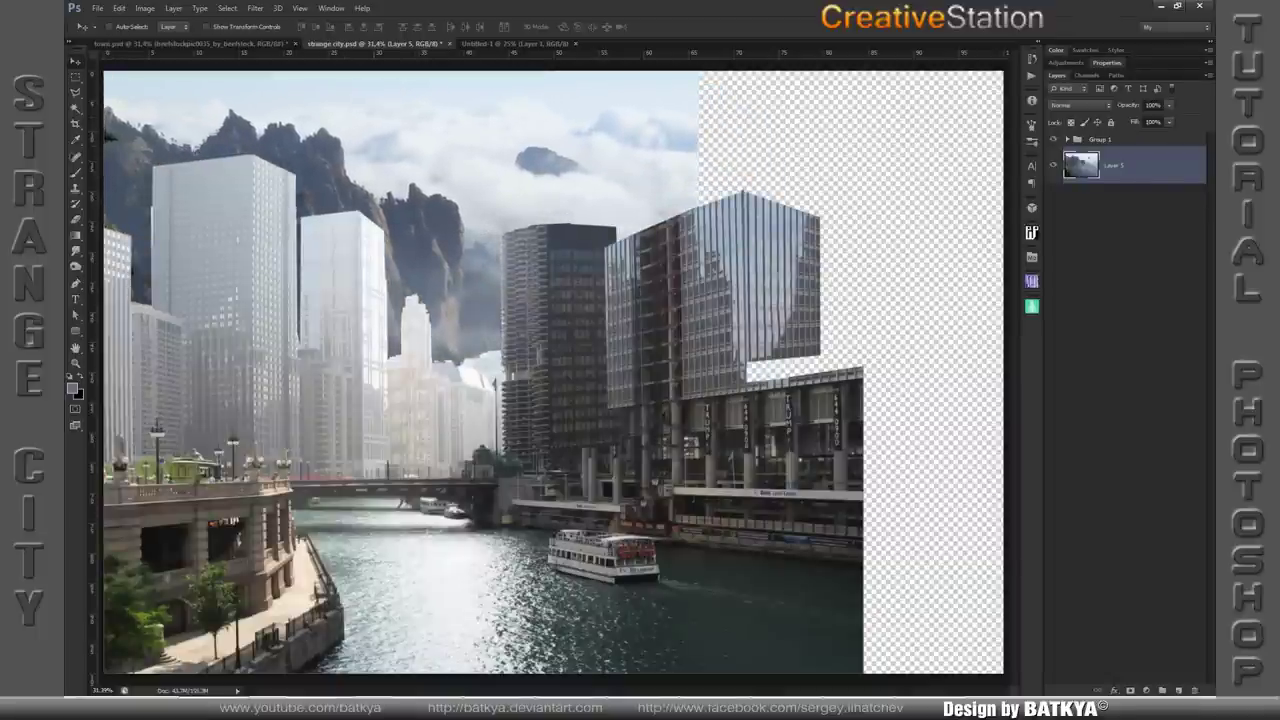
- Mask the mountain layer and brush out the small floating rock in the sky
click(1132, 690)
key(b)
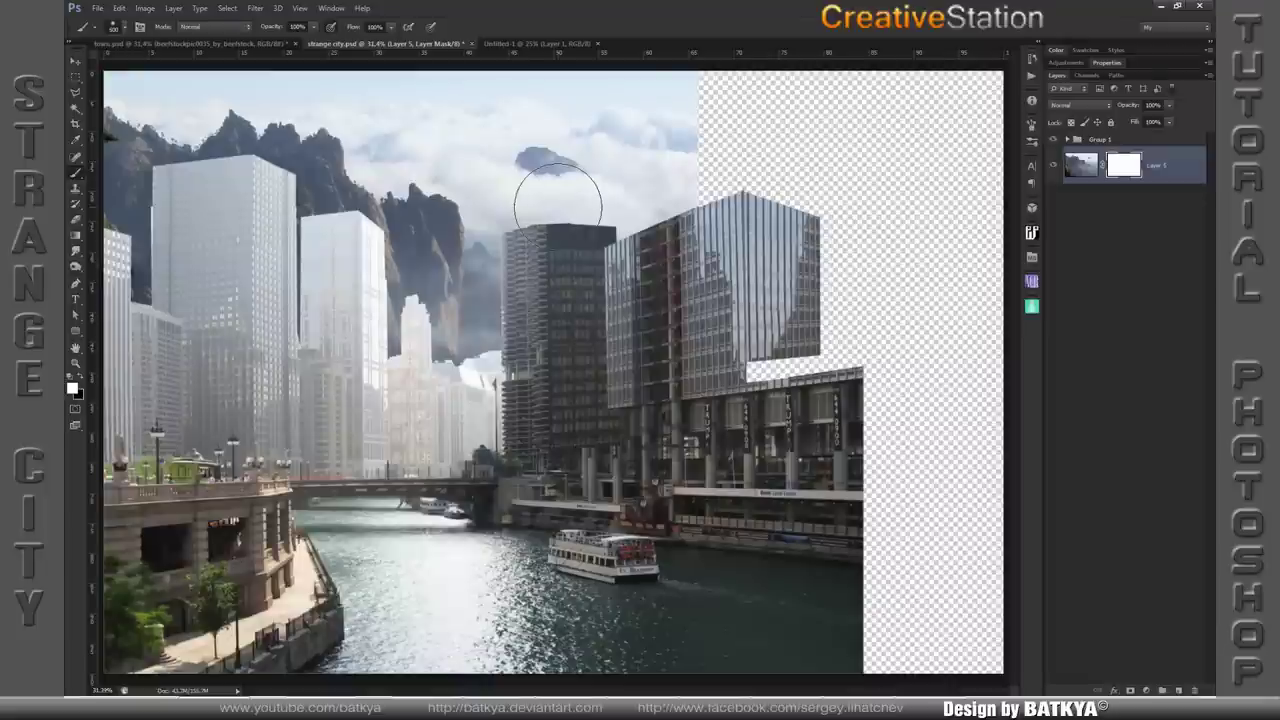
mouse_move(543, 150)
mouse_down()
mouse_move(694, 114)
mouse_move(580, 86)
mouse_move(648, 138)
mouse_up()
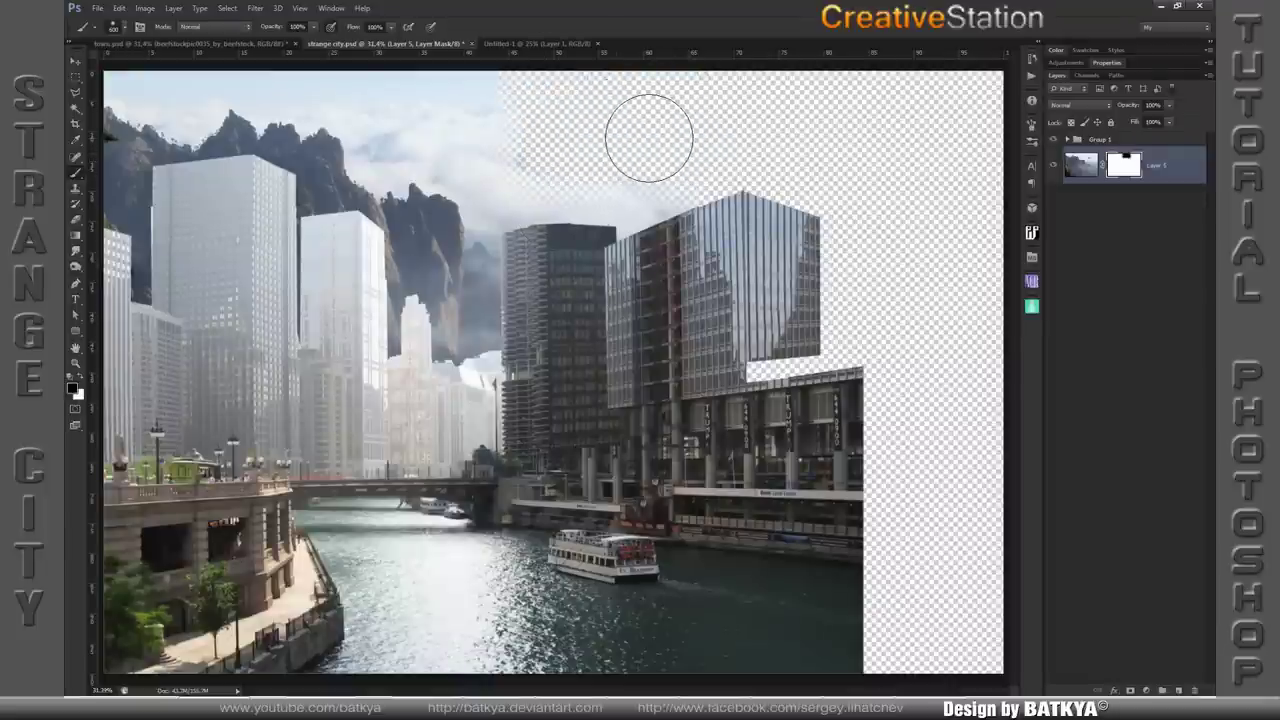
- Paste the sunset sky as Layer 6, move it up, and set it to Multiply
key(ctrl+v)
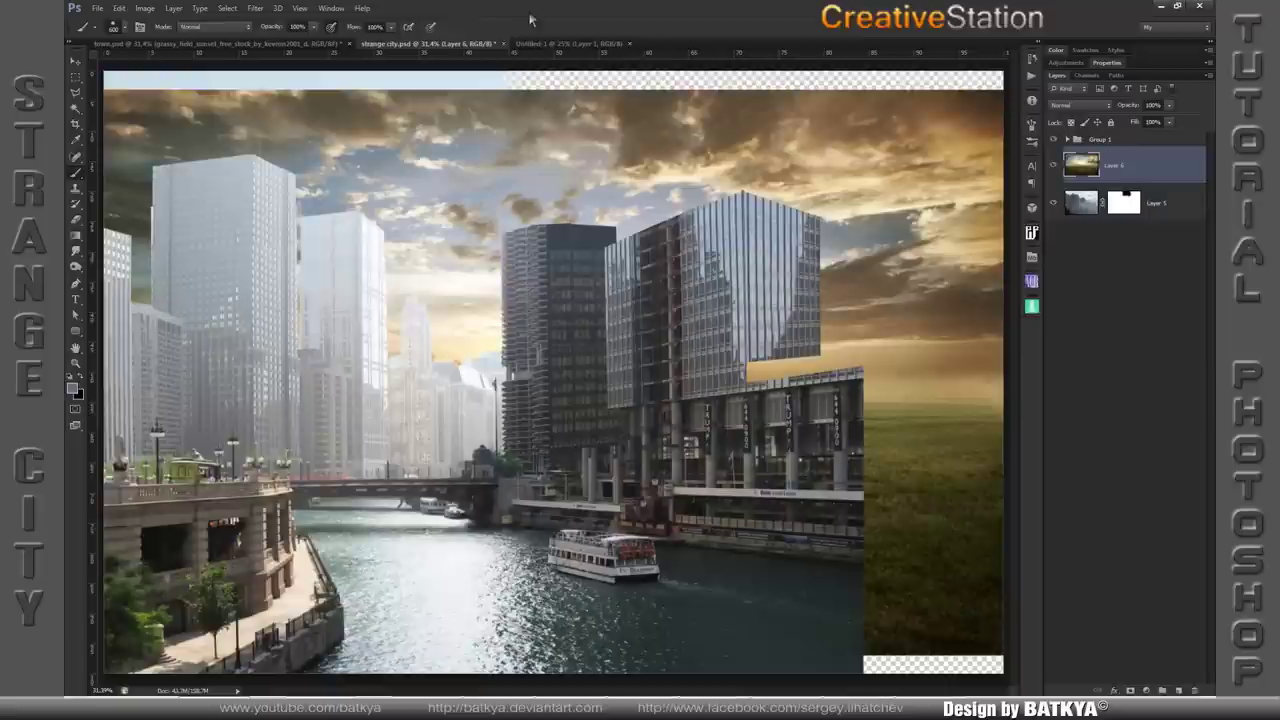
key(v)
drag(520, 183, 520, 164)
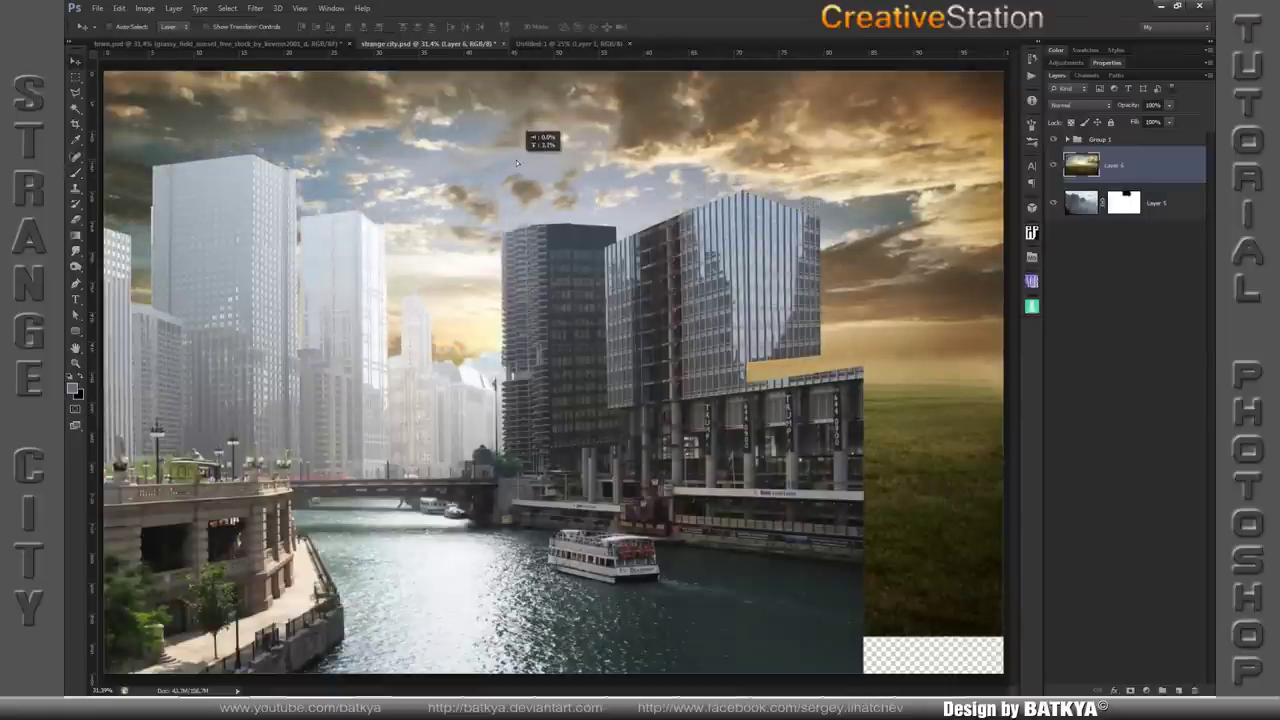
click(1088, 107)
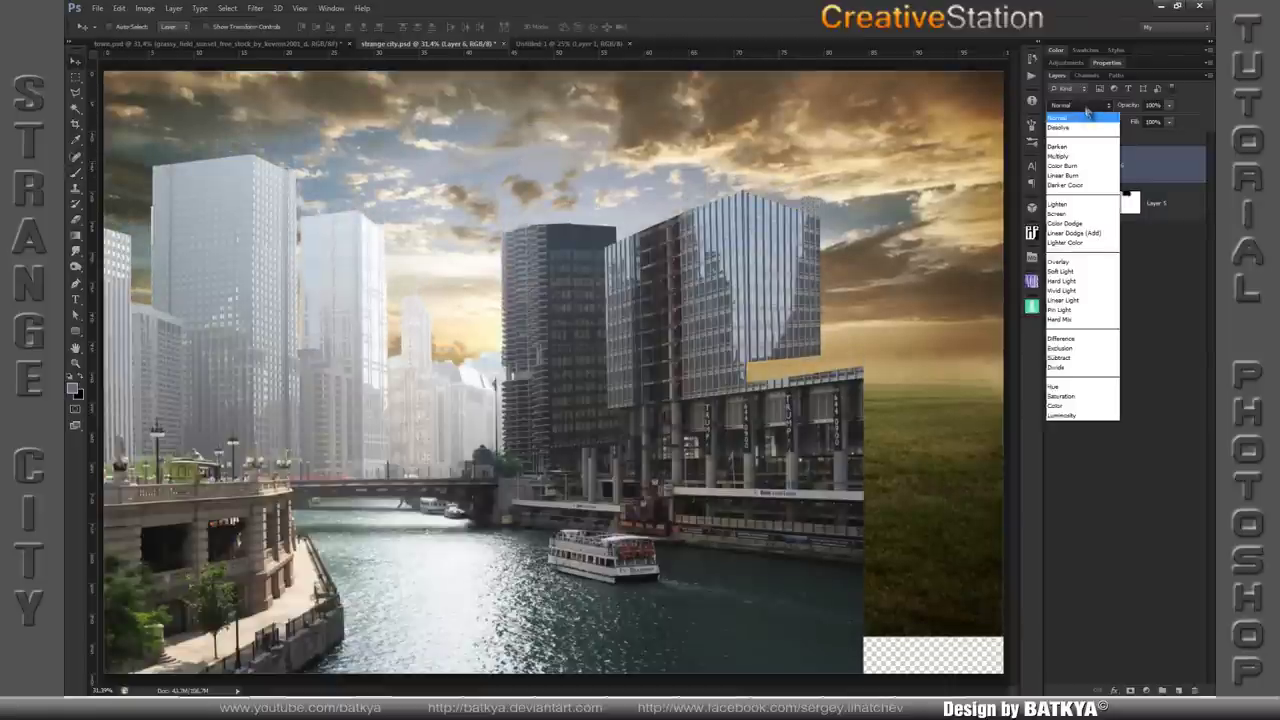
click(1083, 157)
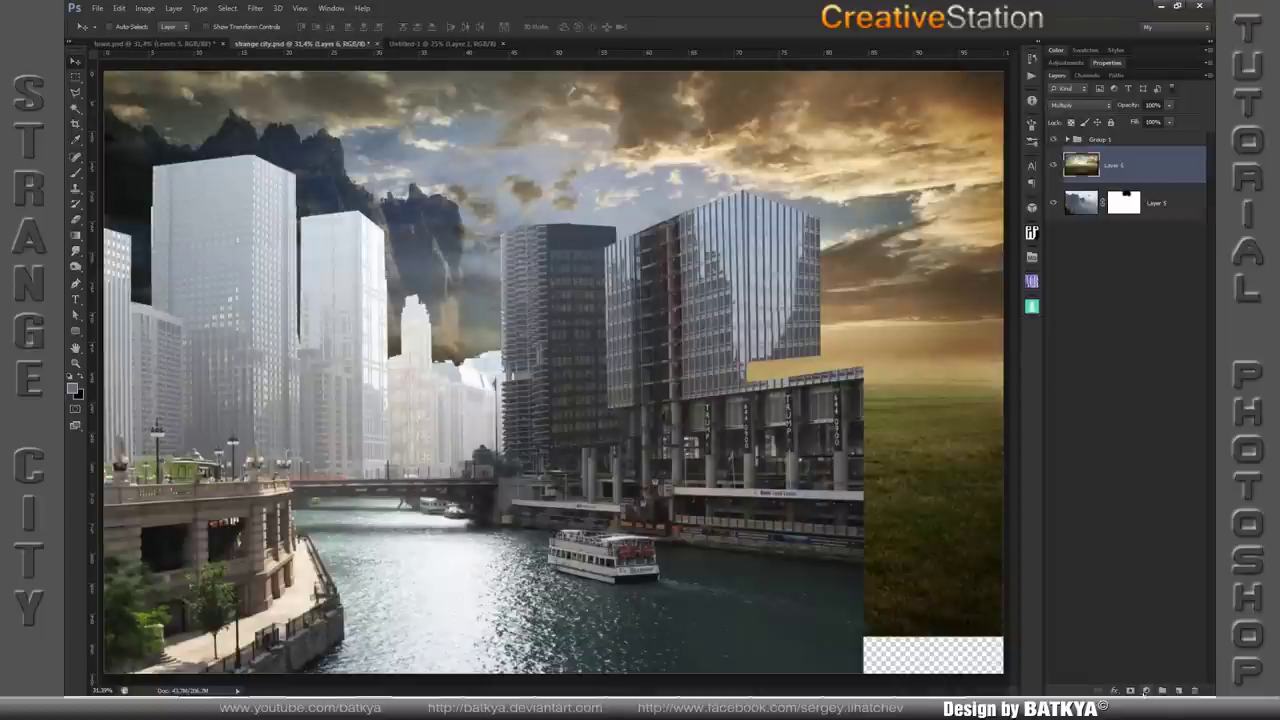
- Add a Levels adjustment layer raising output black to 202 for a grey haze
click(1145, 691)
click(1146, 500)
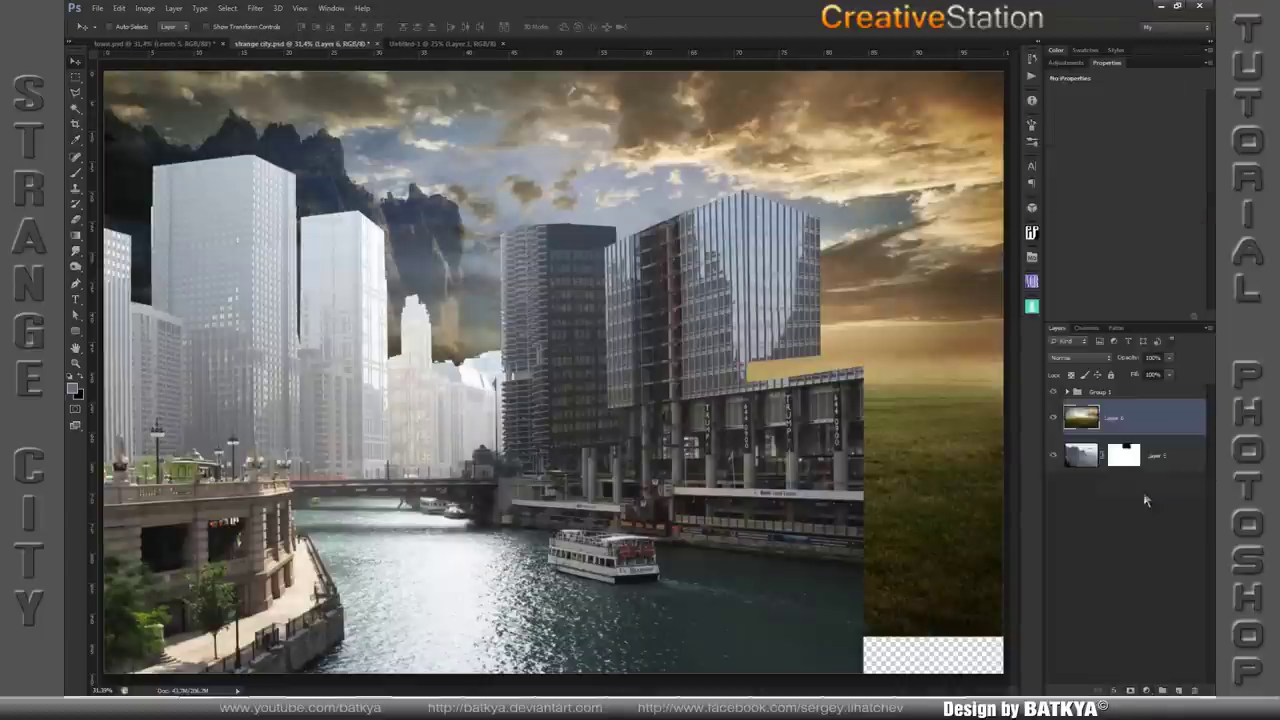
drag(1067, 230, 1173, 228)
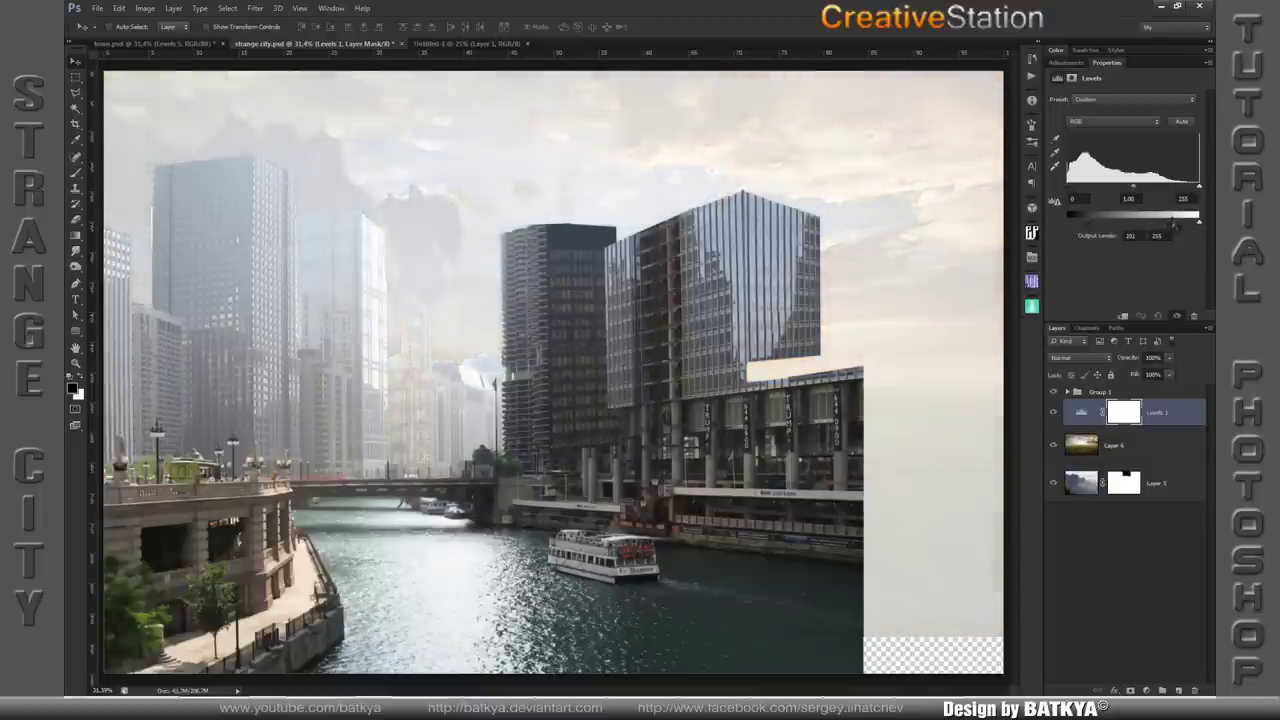
- Select patches of the upper sky on the mountain sky layer
click(1081, 483)
key(b)
click(78, 115)
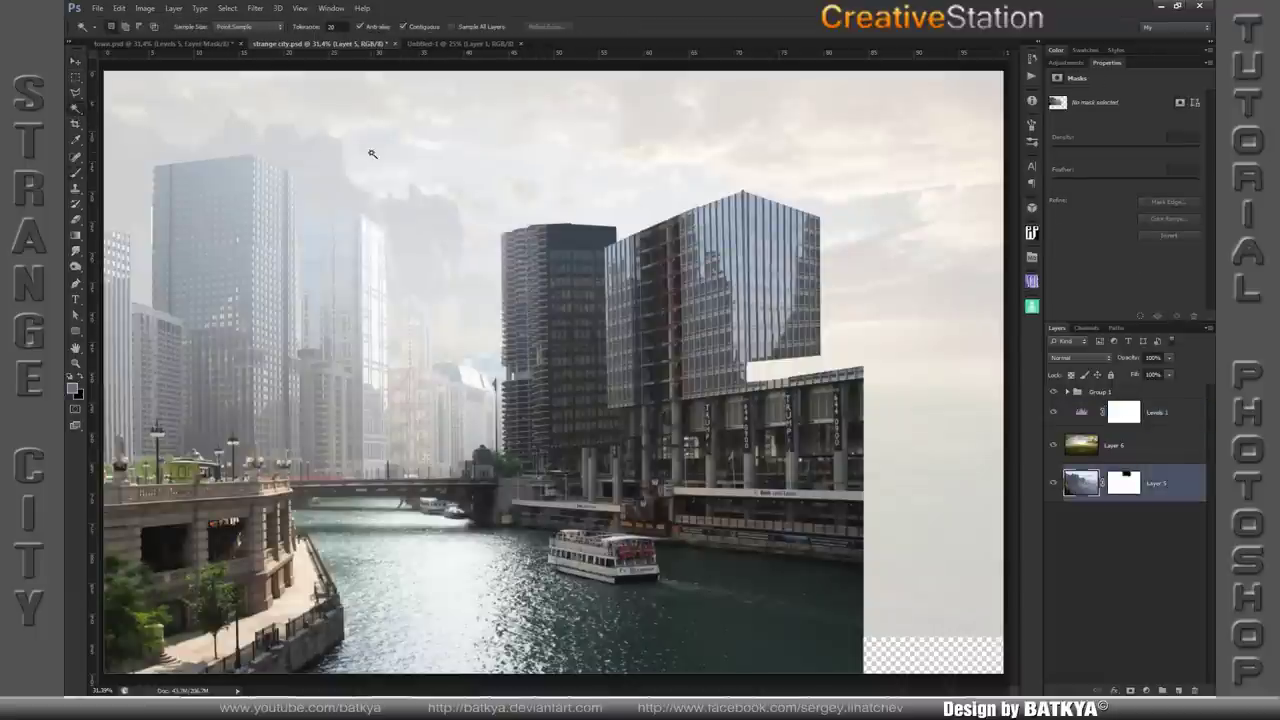
click(362, 158)
shift+click(274, 100)
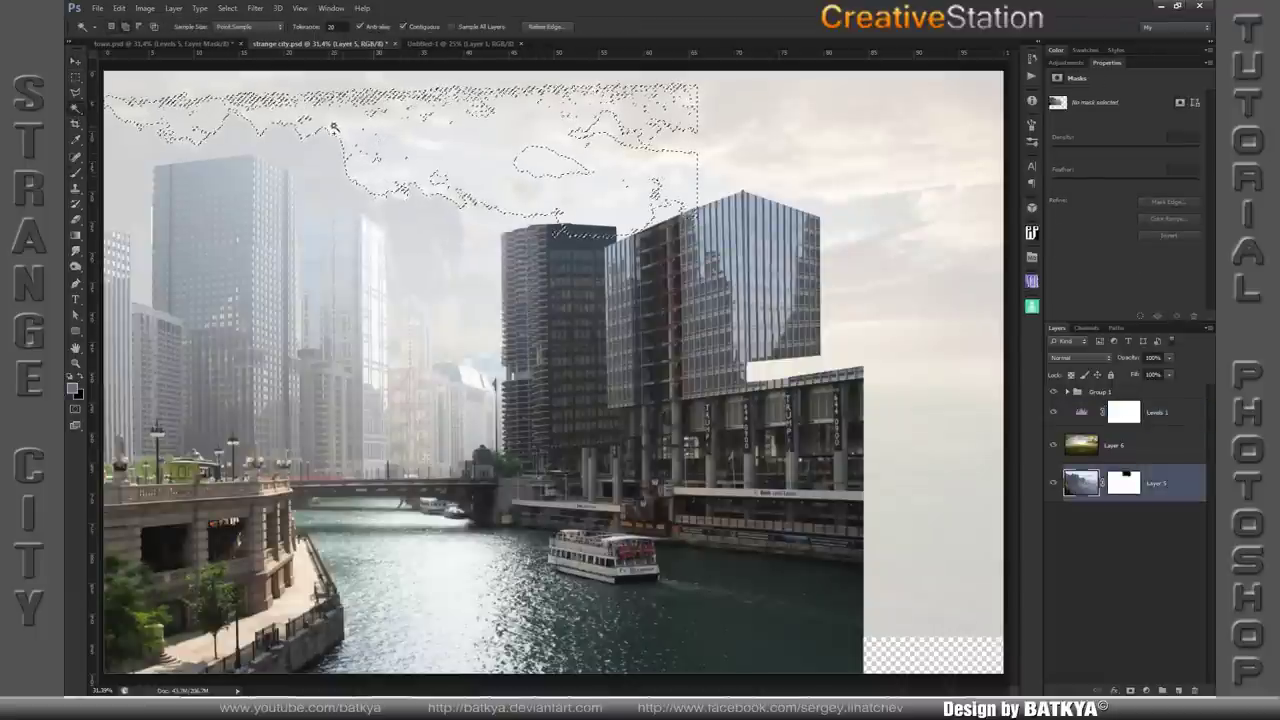
shift+click(213, 88)
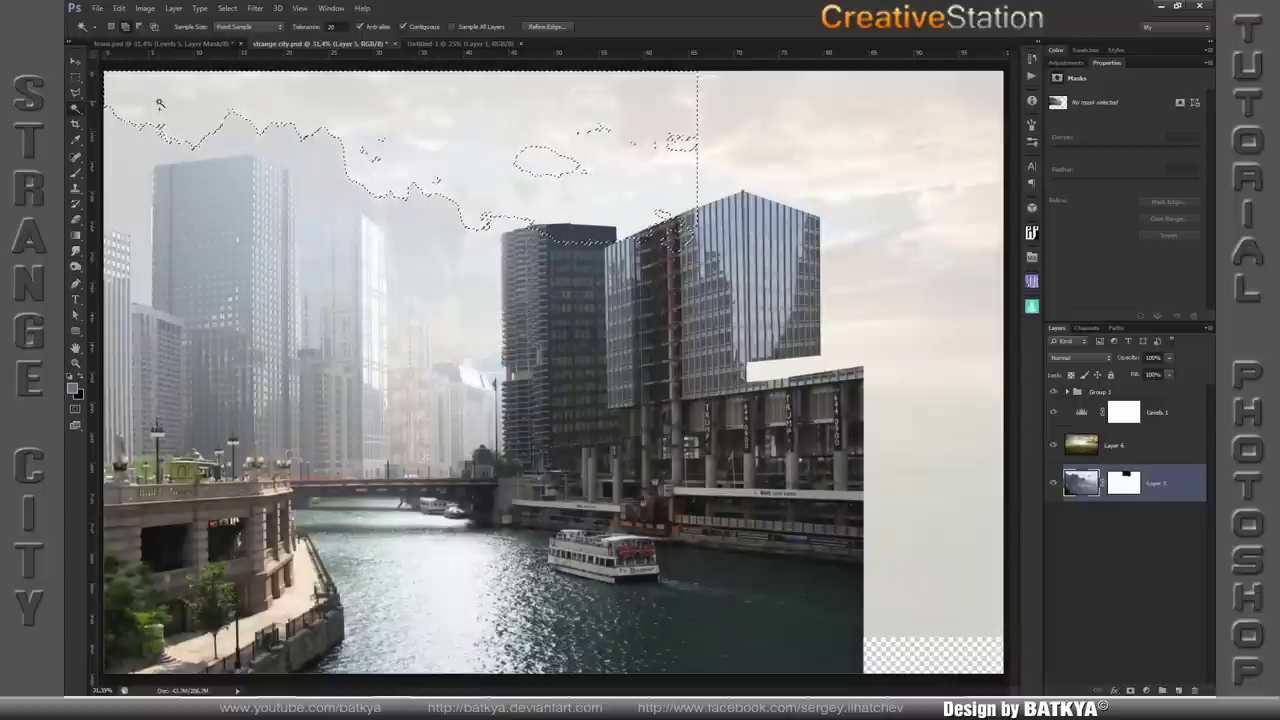
shift+click(385, 145)
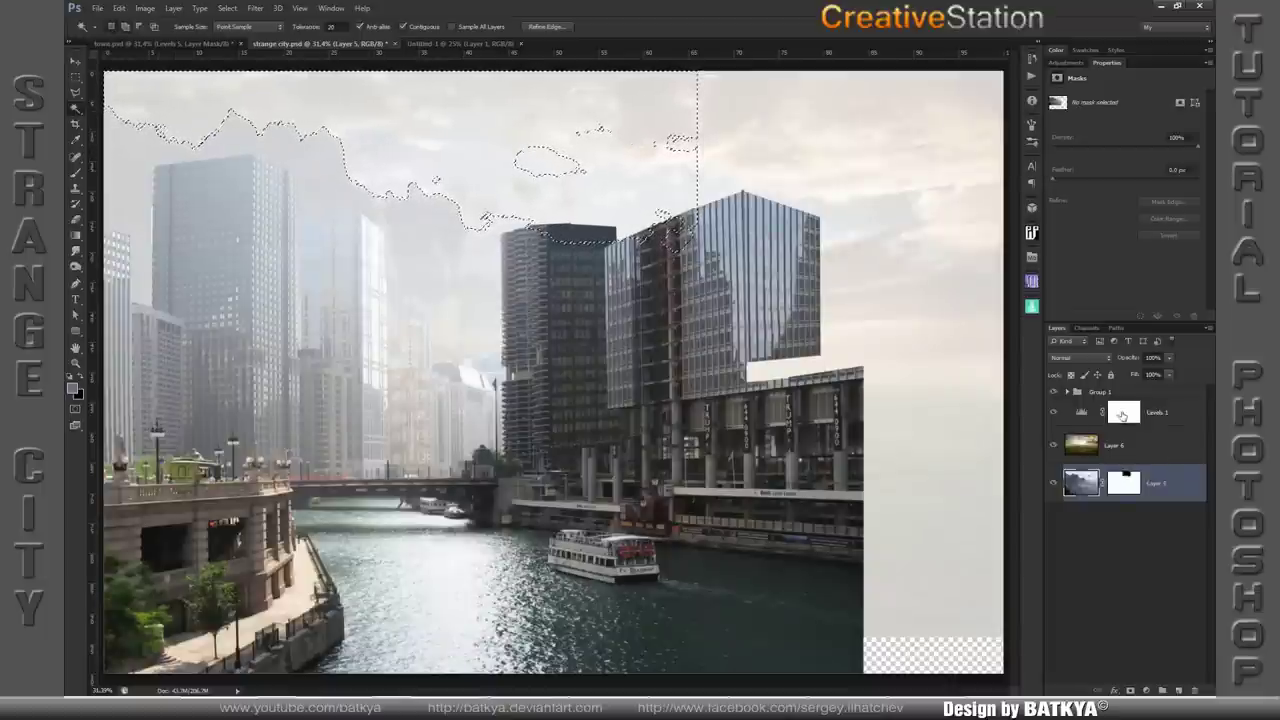
- Paint the Levels 1 mask at 5% opacity over the skyline to soften the haze, then deselect
click(1123, 412)
key(b)
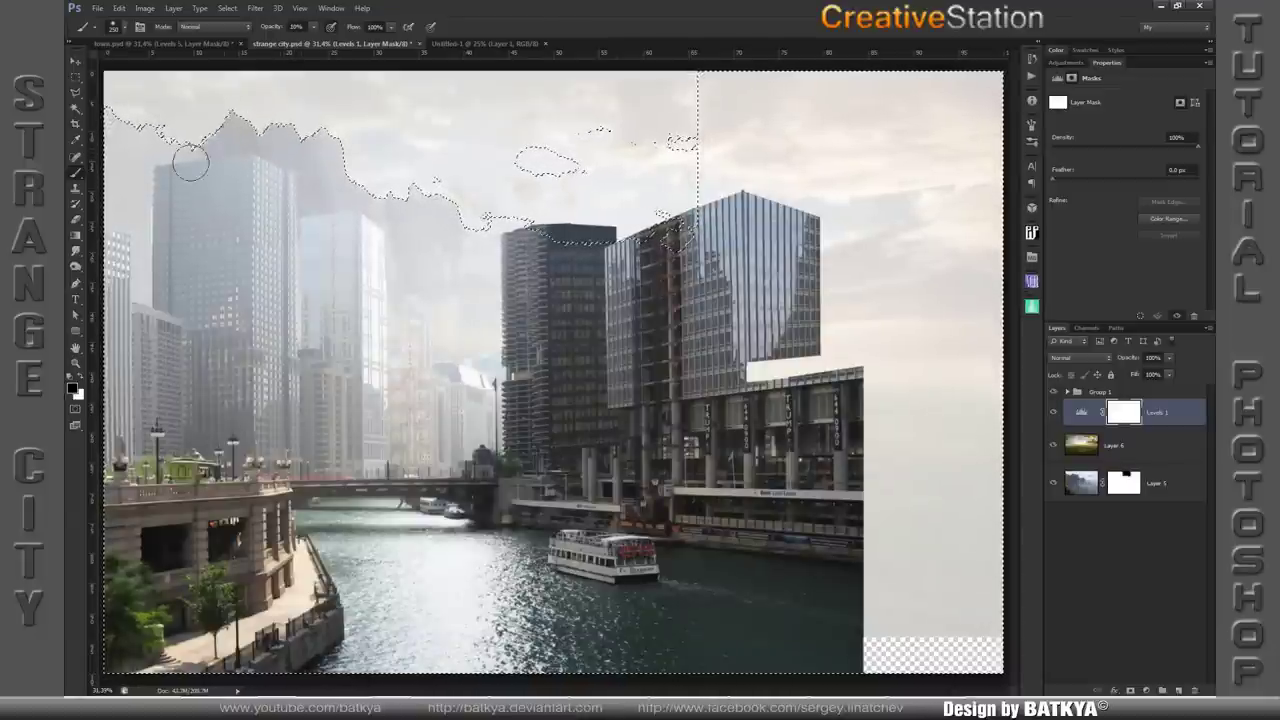
mouse_move(140, 165)
mouse_down()
mouse_move(145, 300)
mouse_move(121, 116)
mouse_move(140, 300)
mouse_move(190, 270)
mouse_move(215, 175)
mouse_up()
key(0)
key(5)
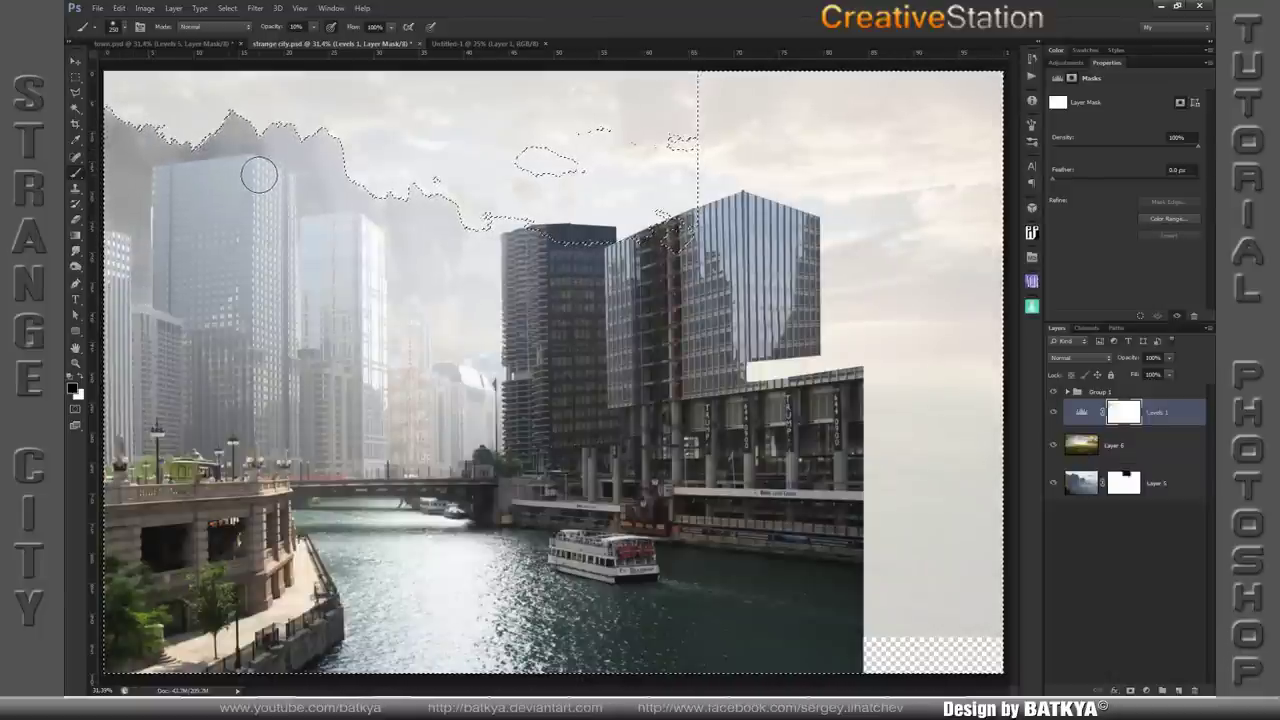
mouse_move(262, 172)
mouse_down()
mouse_move(286, 143)
mouse_move(280, 171)
mouse_move(309, 189)
mouse_move(341, 246)
mouse_move(374, 257)
mouse_move(380, 360)
mouse_up()
key(ctrl+d)
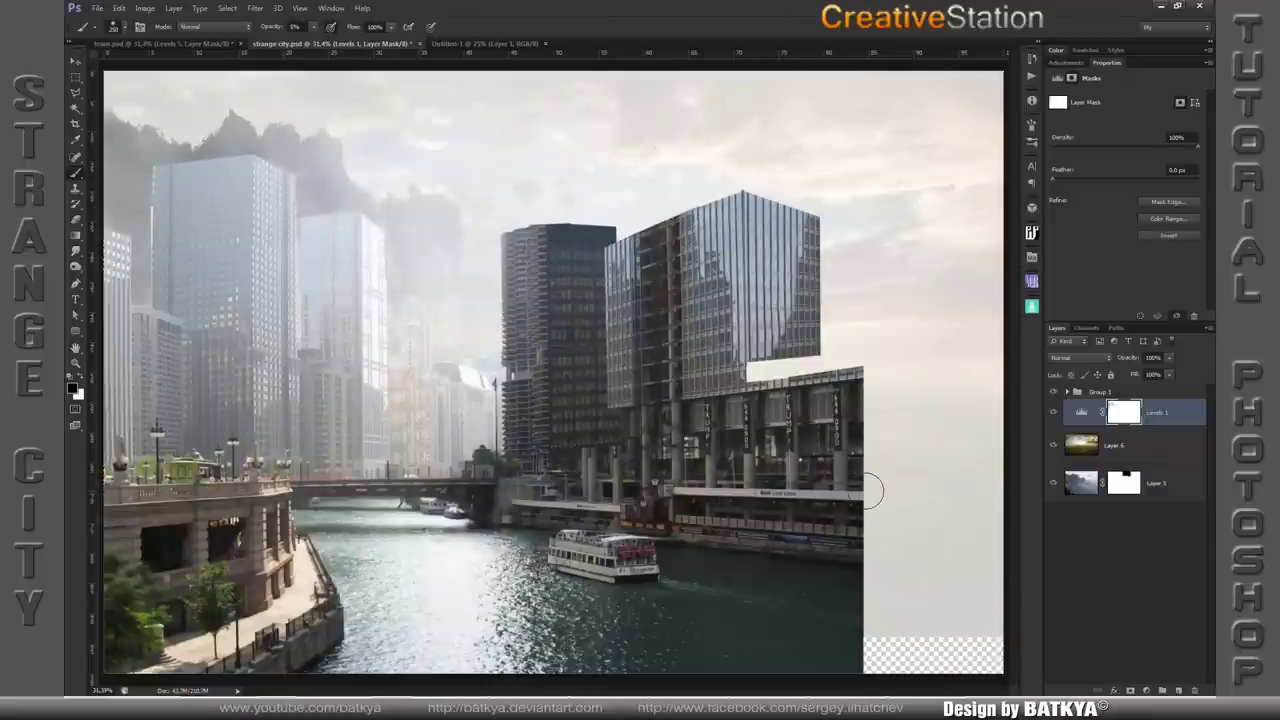
- Mask Layer 6 and brush it at 50% to reveal clouds and mountains behind the skyline
click(1087, 446)
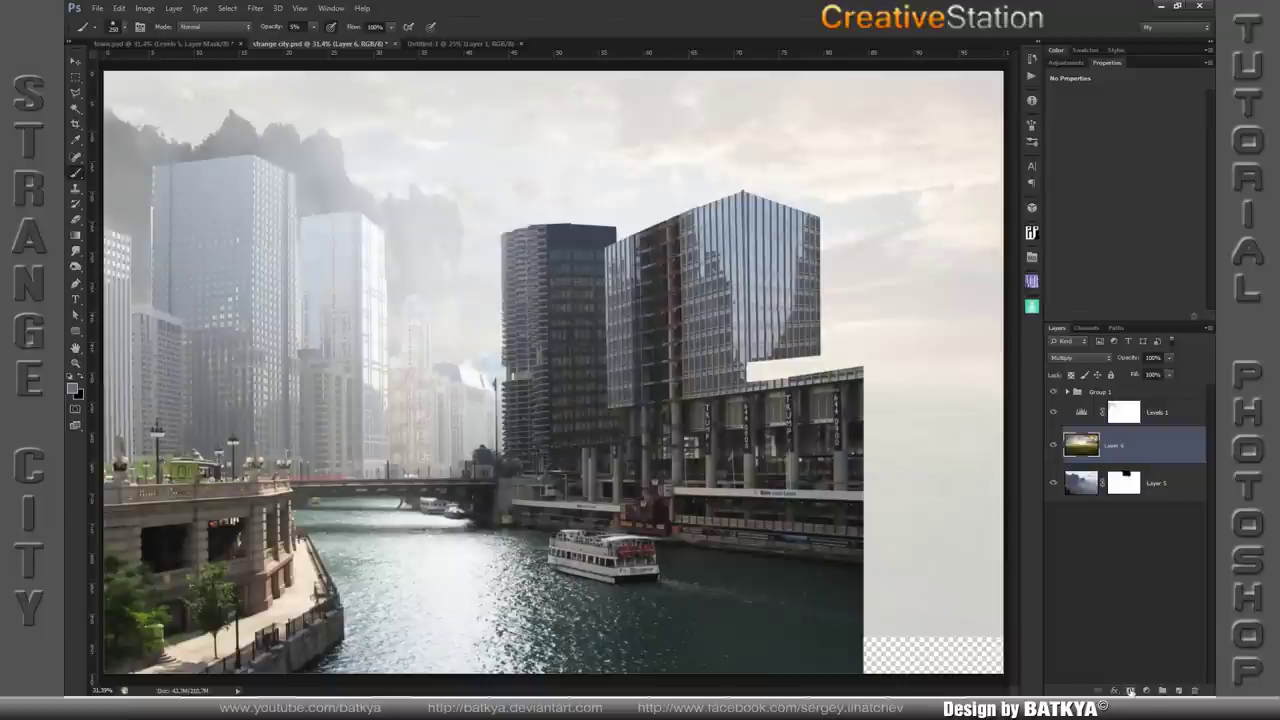
click(1130, 691)
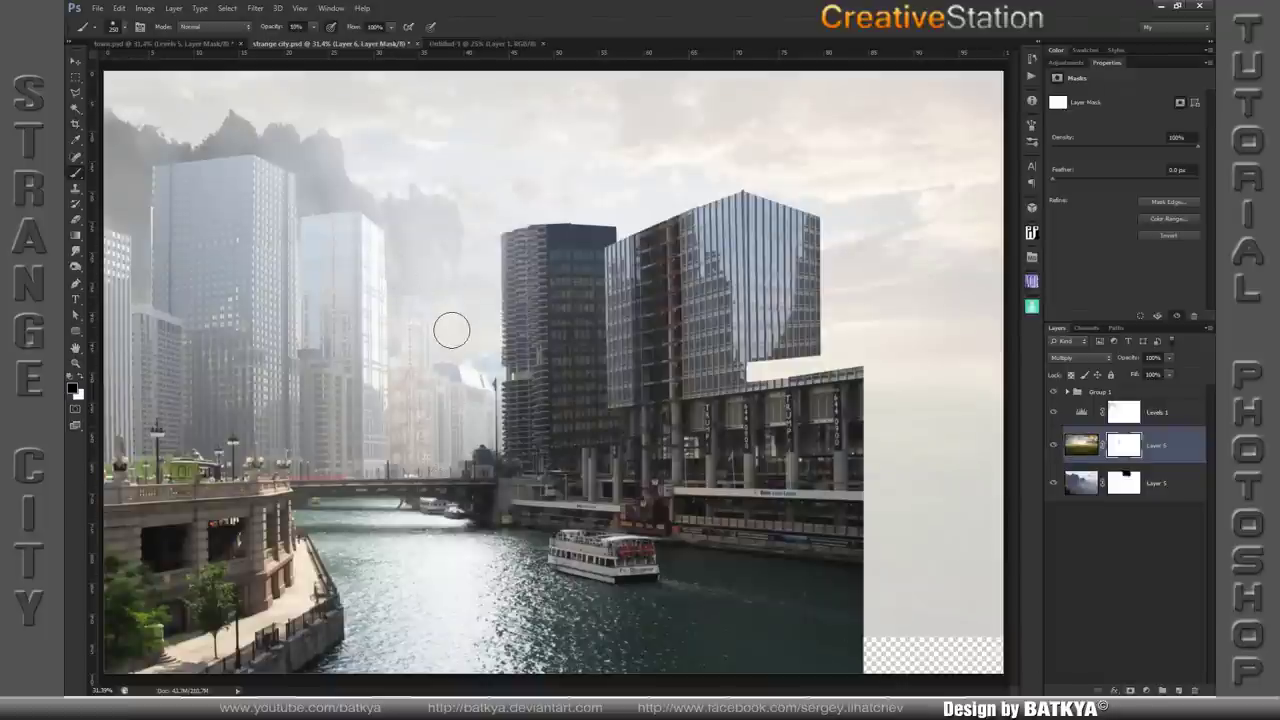
key(5)
drag(446, 329, 443, 289)
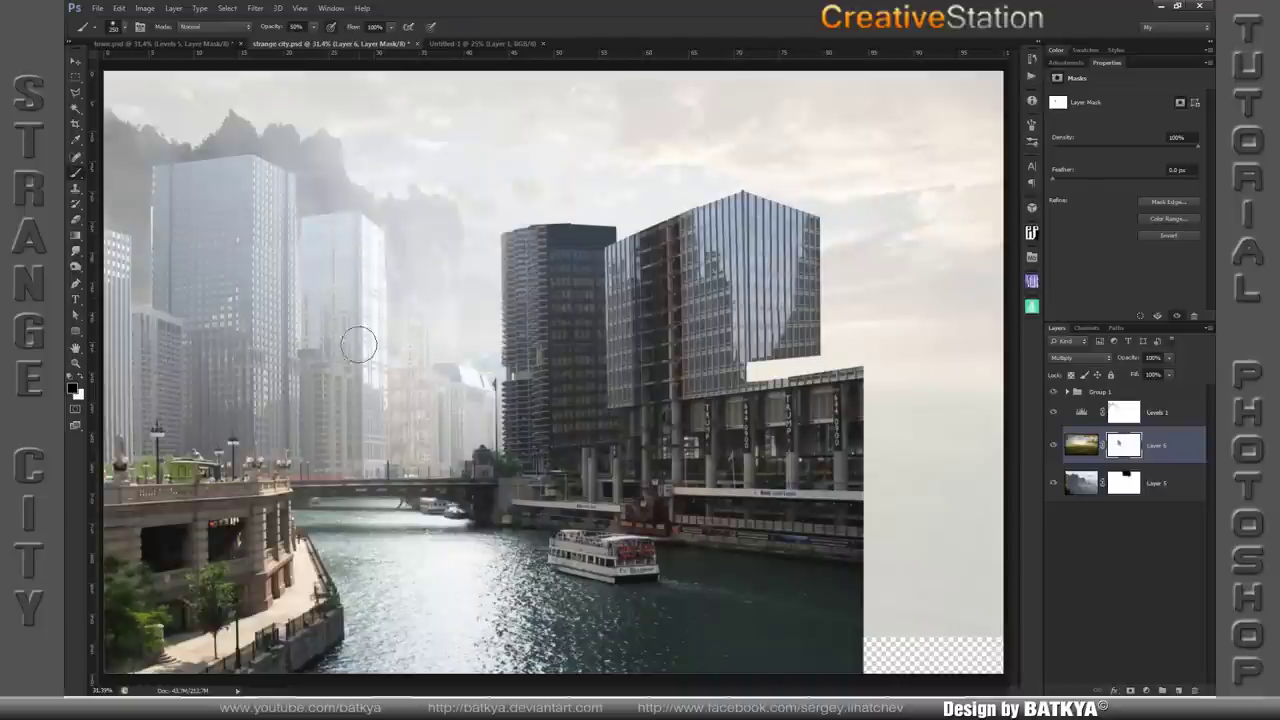
drag(357, 343, 311, 206)
drag(447, 351, 478, 423)
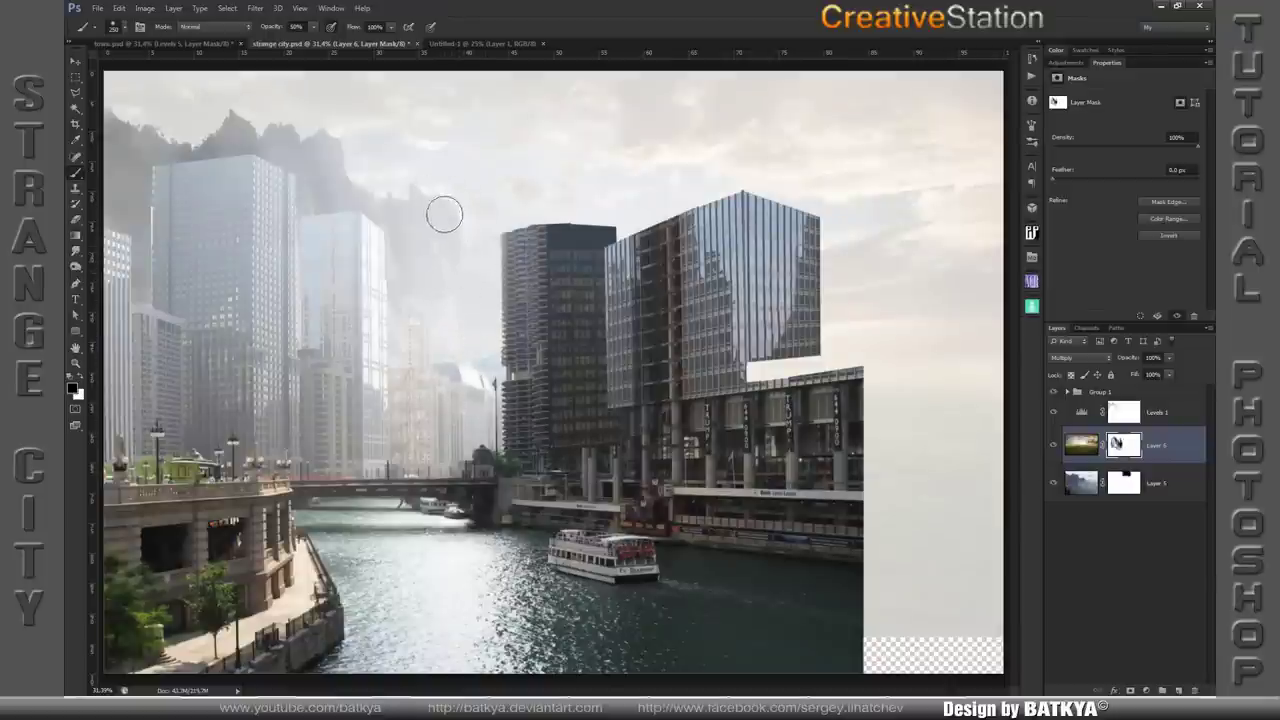
key(x)
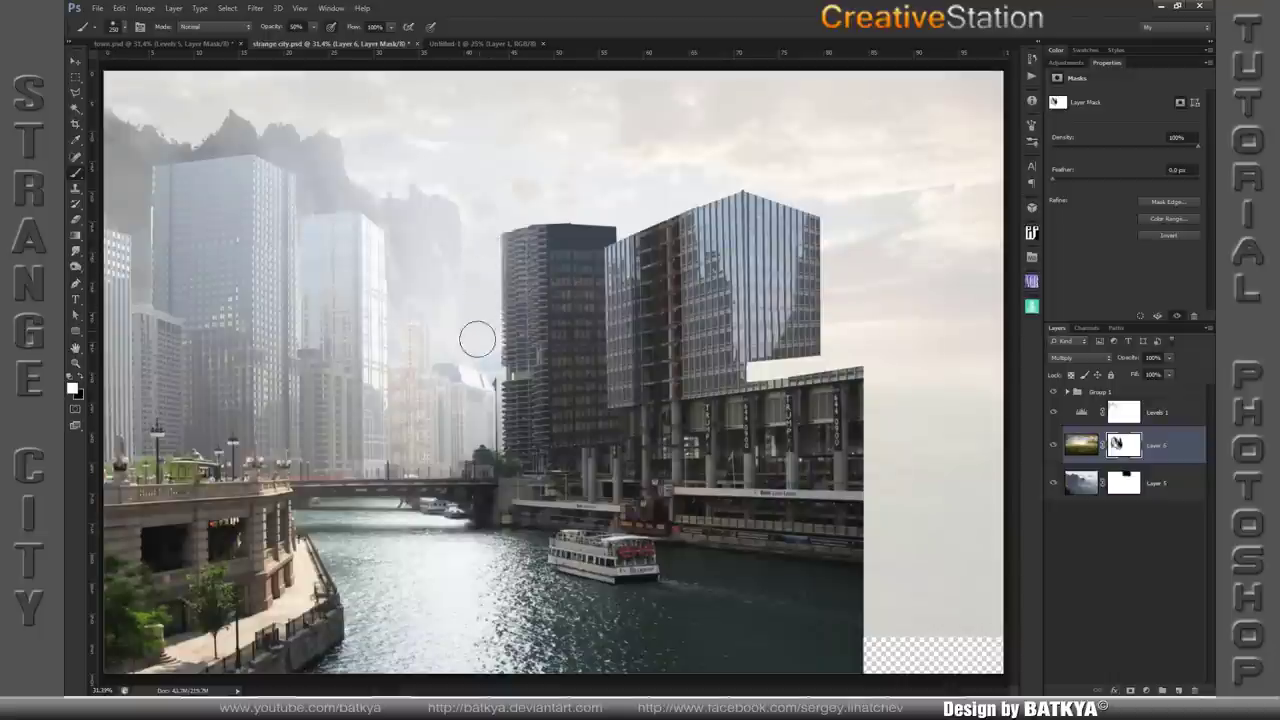
- Paste the castle and mountain image above Levels 1 as Layer 7, move it upper-right, and mask it
click(1170, 418)
key(ctrl+v)
key(v)
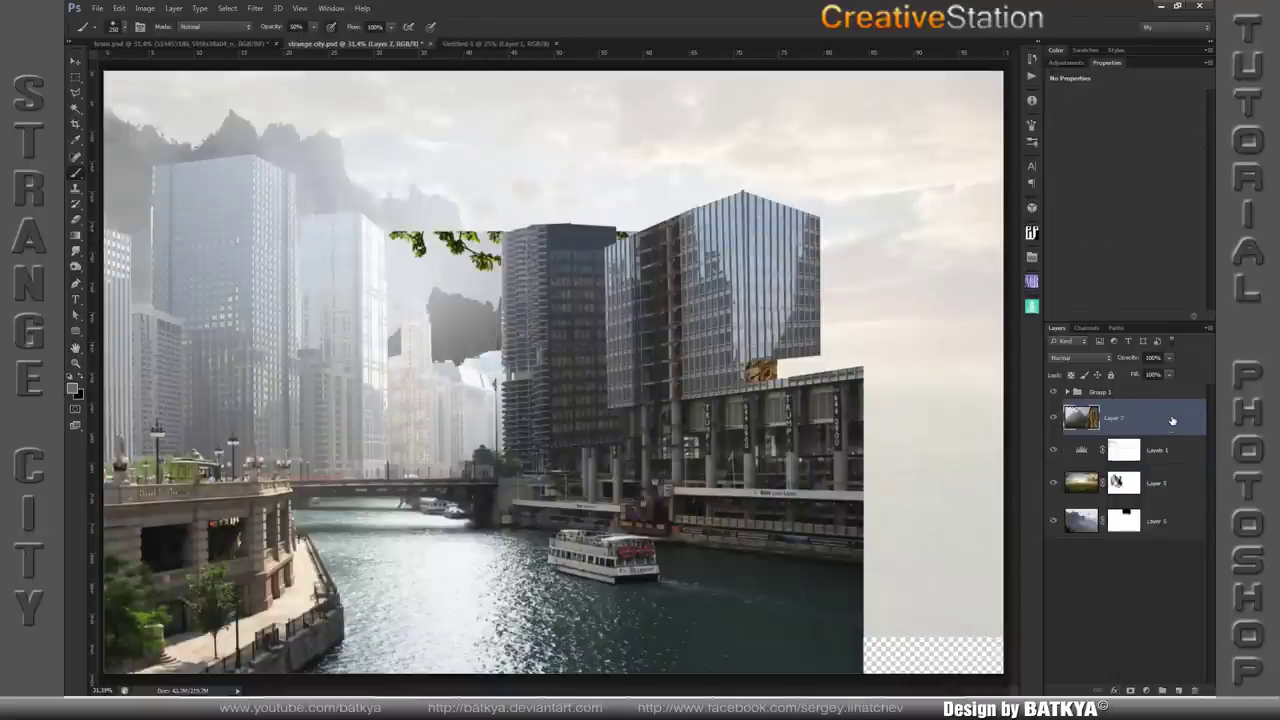
drag(476, 304, 695, 170)
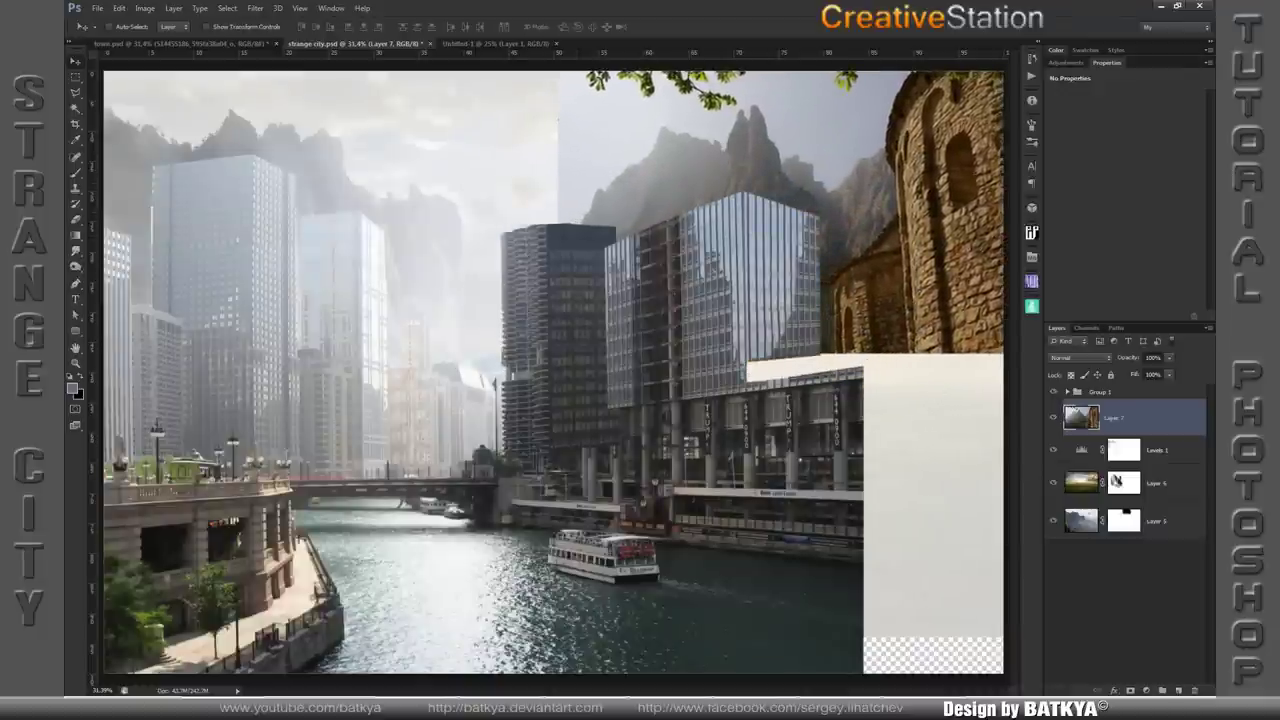
click(1130, 690)
- Select the castle image's sky with Magic Wand and Lasso and hide it in the mask
key(w)
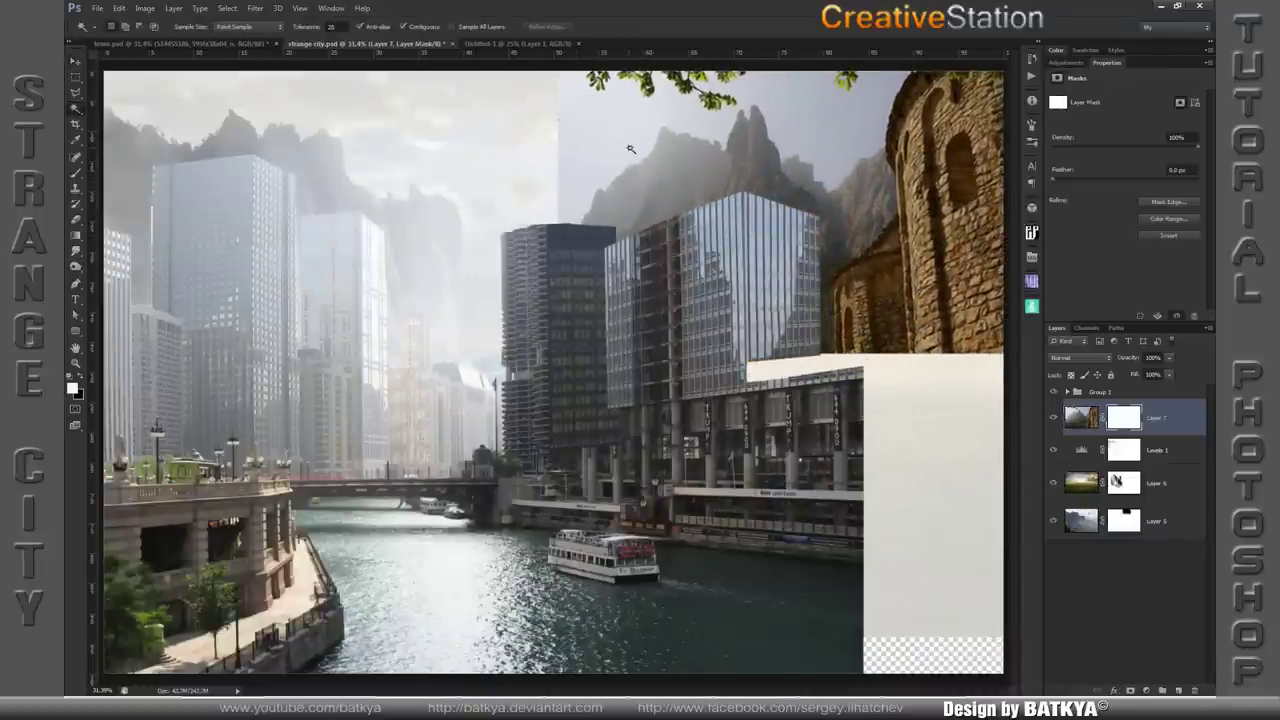
click(630, 148)
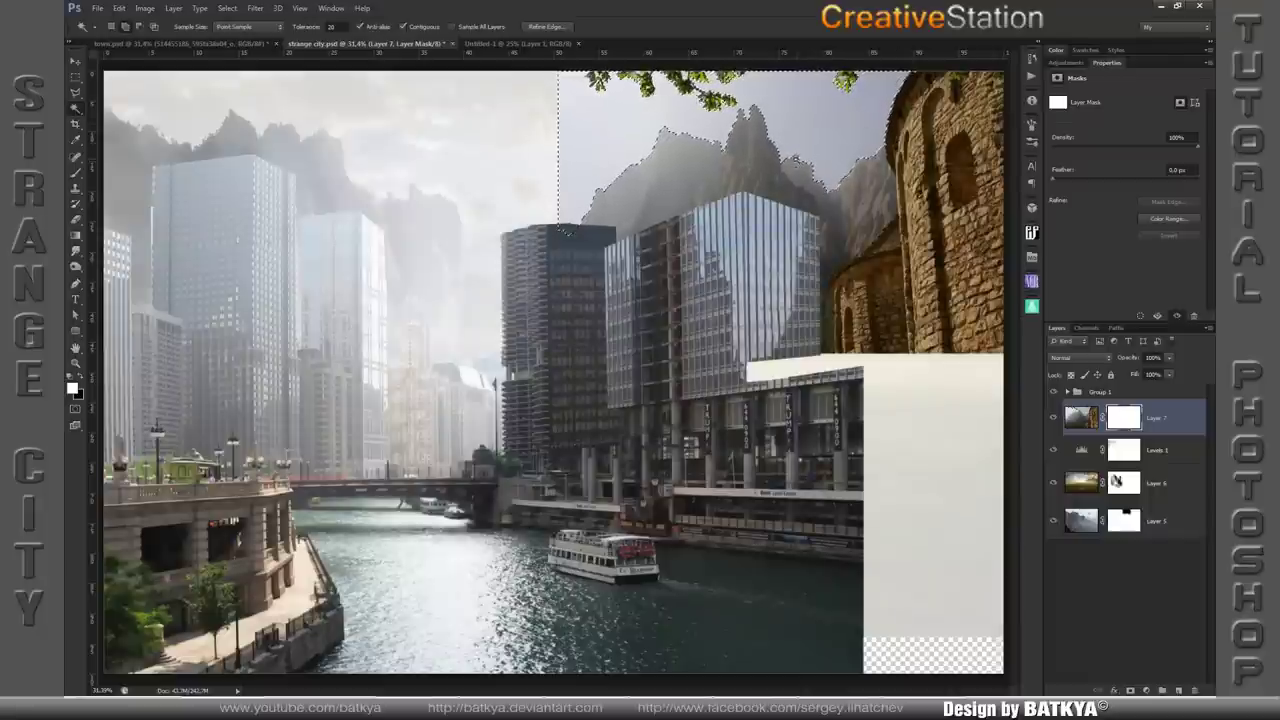
click(76, 92)
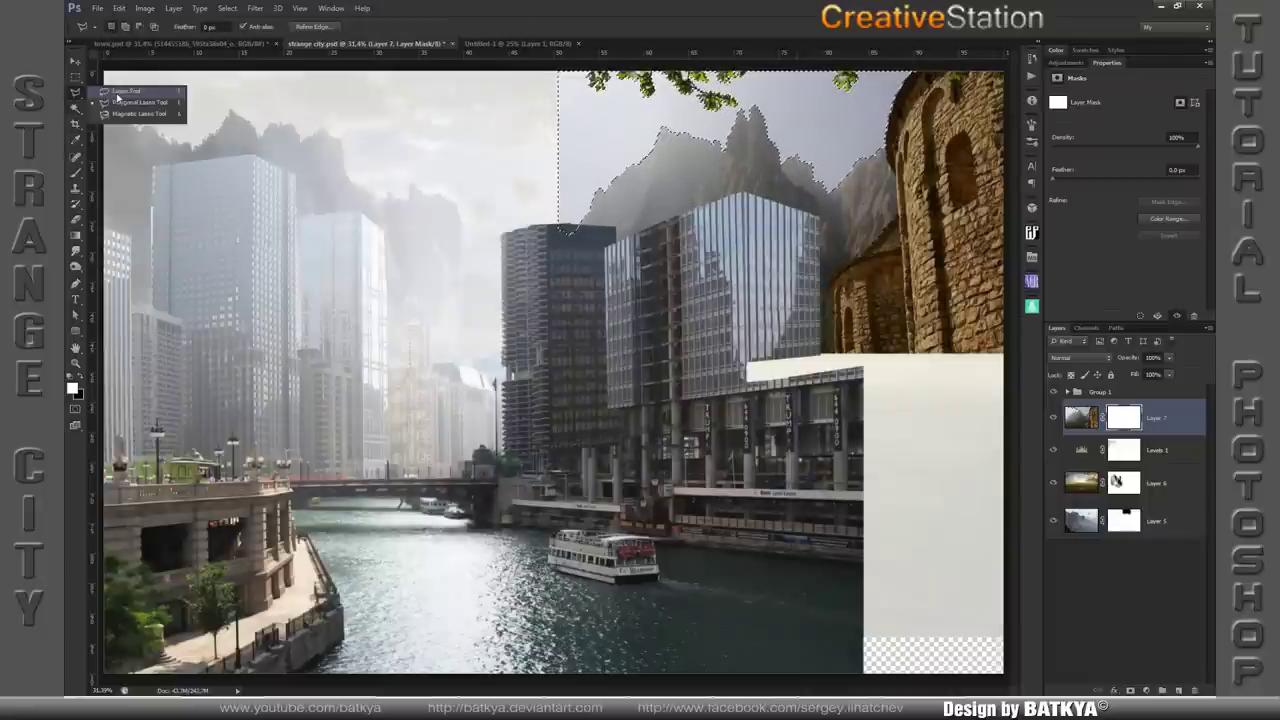
click(117, 93)
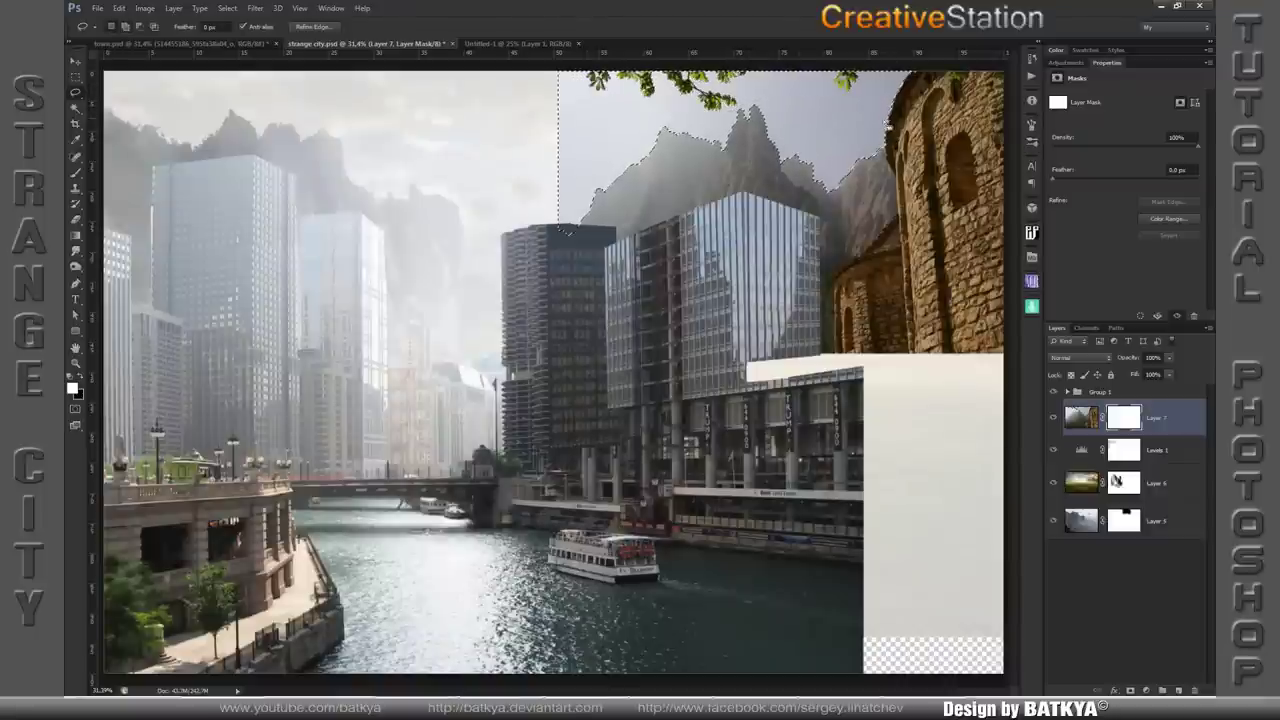
drag(850, 110, 565, 230)
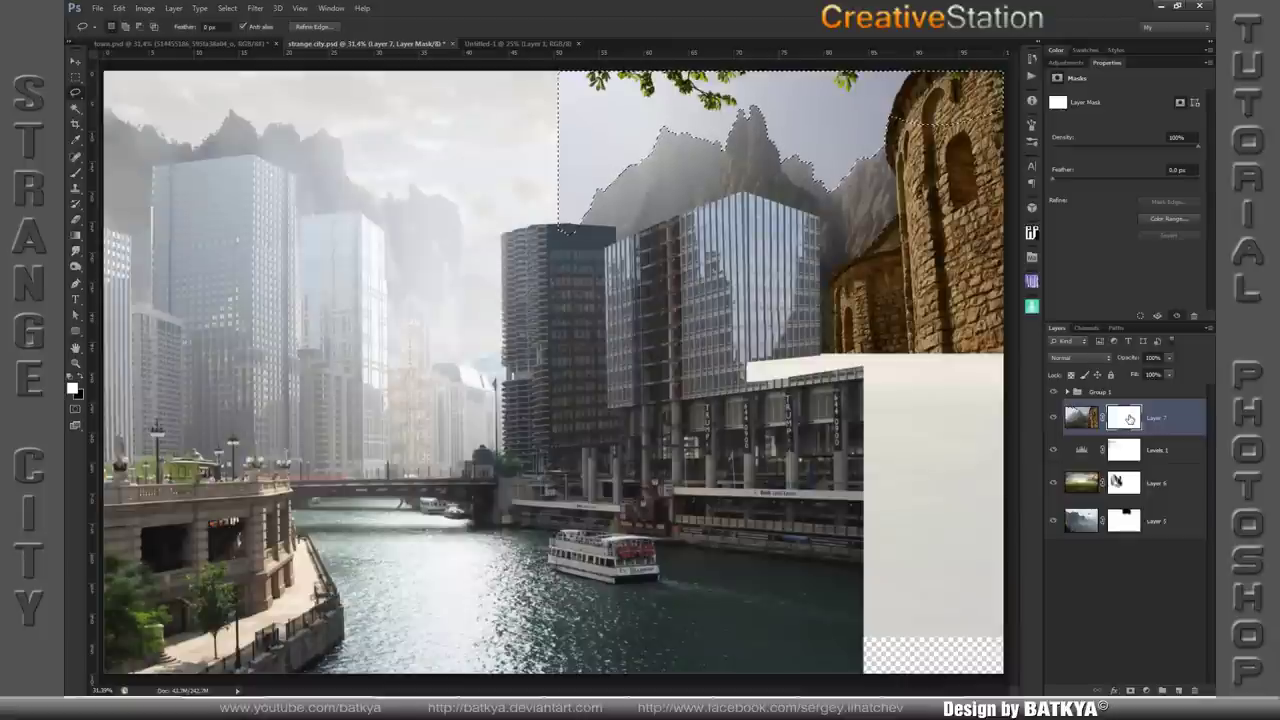
key(Delete)
key(ctrl+d)
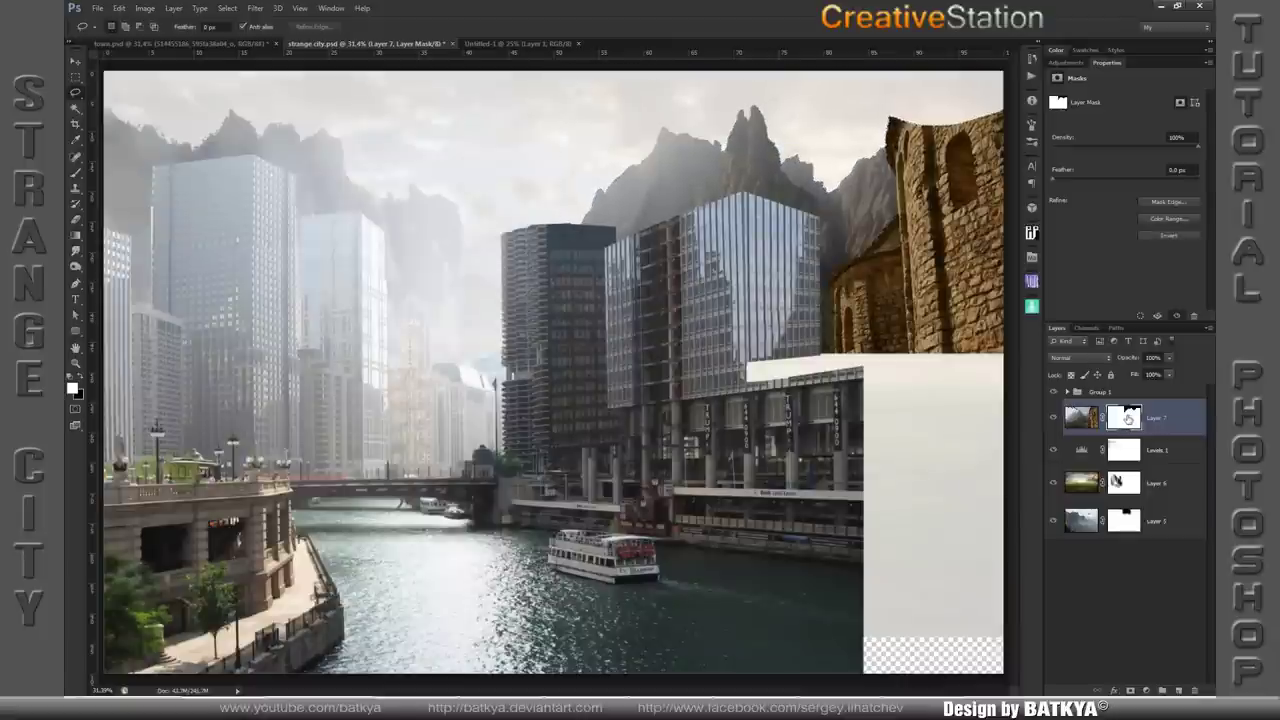
- Brush the mask's top edge to hide the overhanging leaves
key(b)
mouse_move(600, 91)
mouse_down()
mouse_move(627, 84)
mouse_move(568, 84)
mouse_up()
key(x)
key(0)
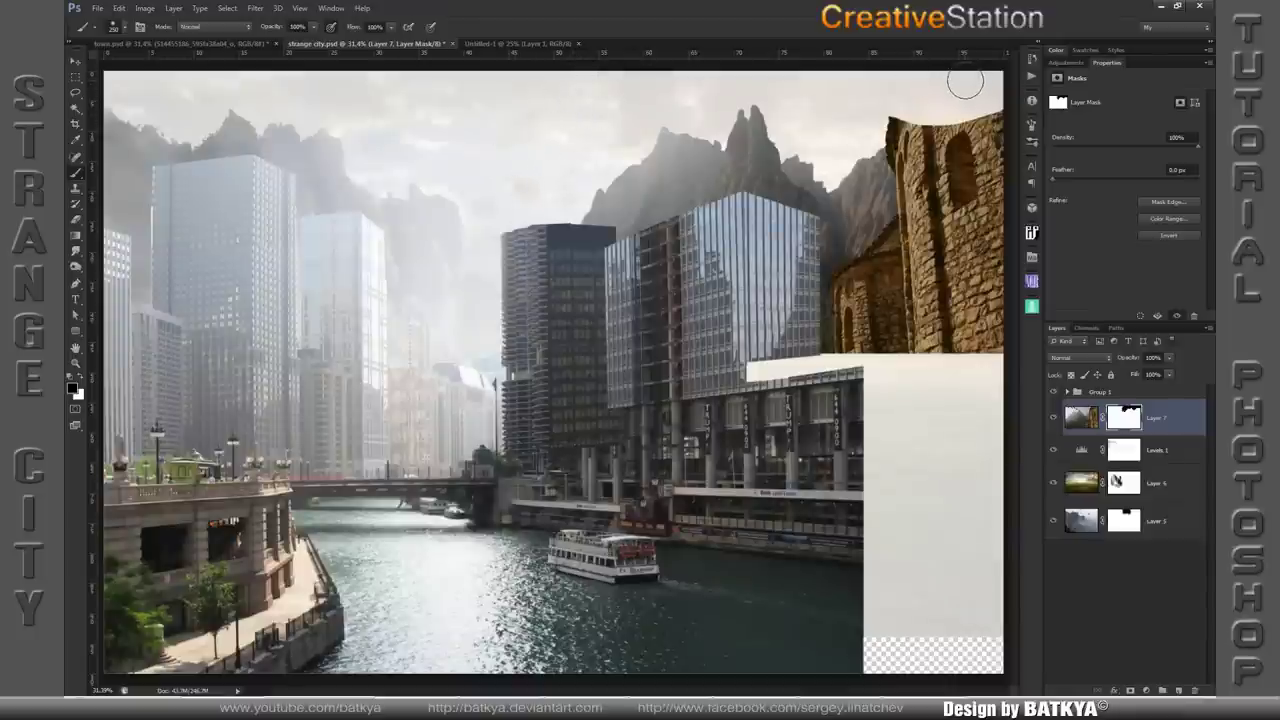
key(1)
click(1067, 391)
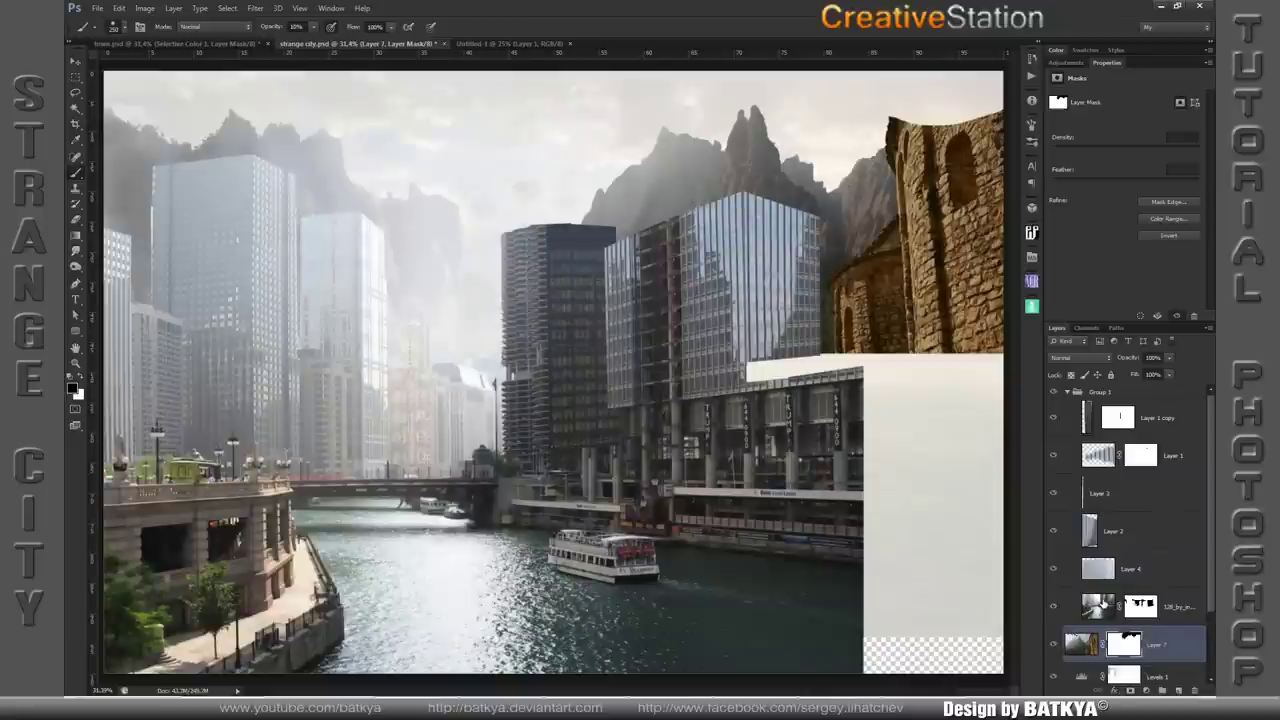
- Add a Selective Color layer on a strip of the left glass tower: Cyans Cyan -100, Magenta -24, Black +68
click(1100, 605)
click(76, 78)
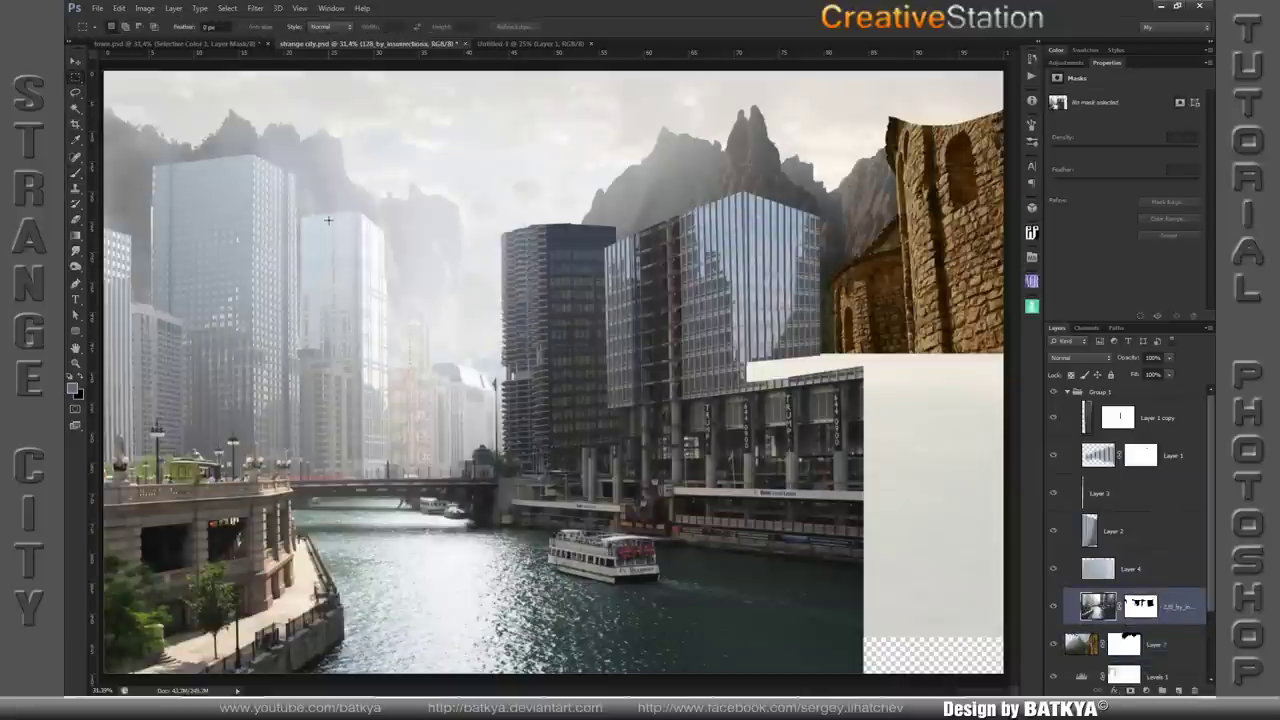
drag(325, 216, 299, 351)
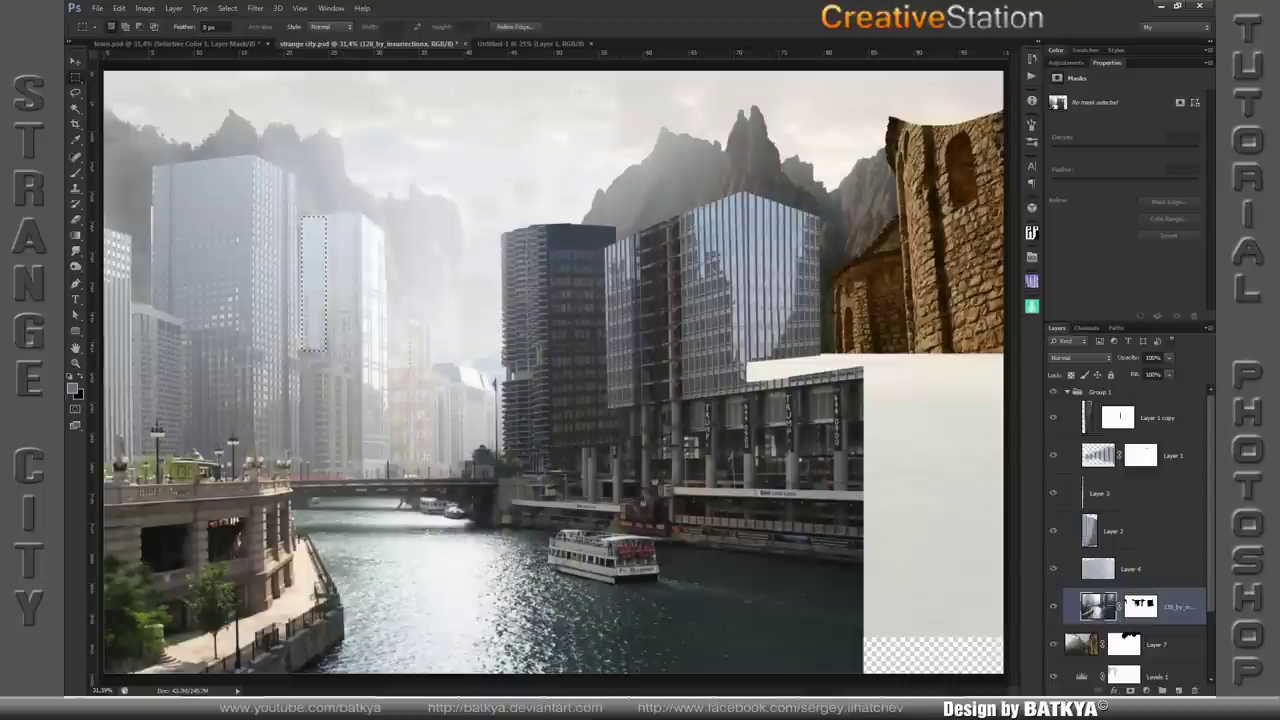
click(1143, 690)
click(1137, 681)
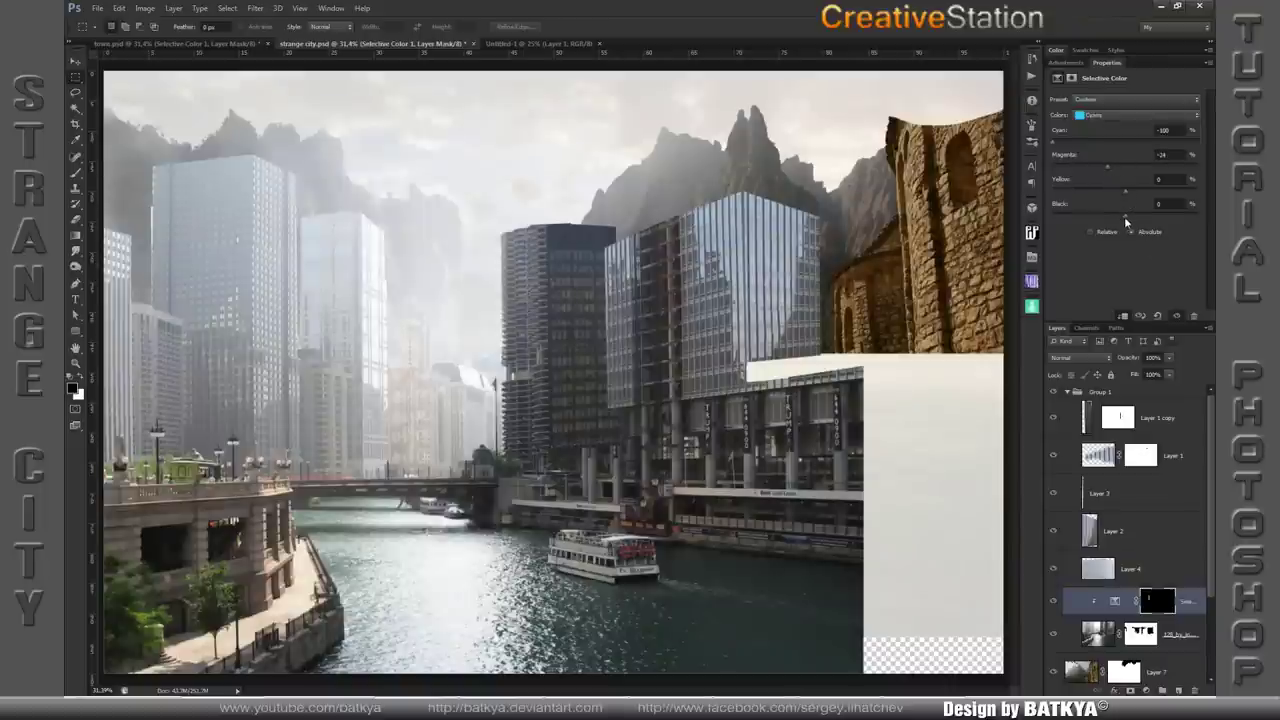
drag(1158, 225, 1166, 225)
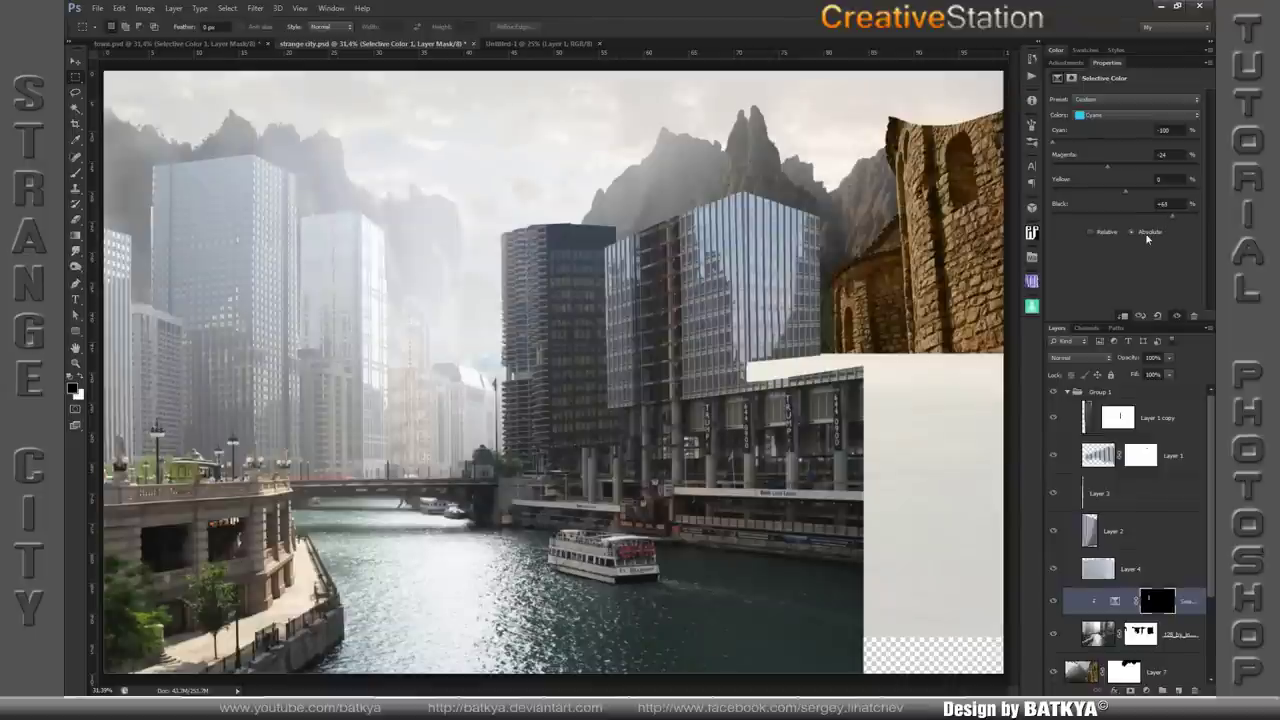
drag(1214, 510, 1214, 400)
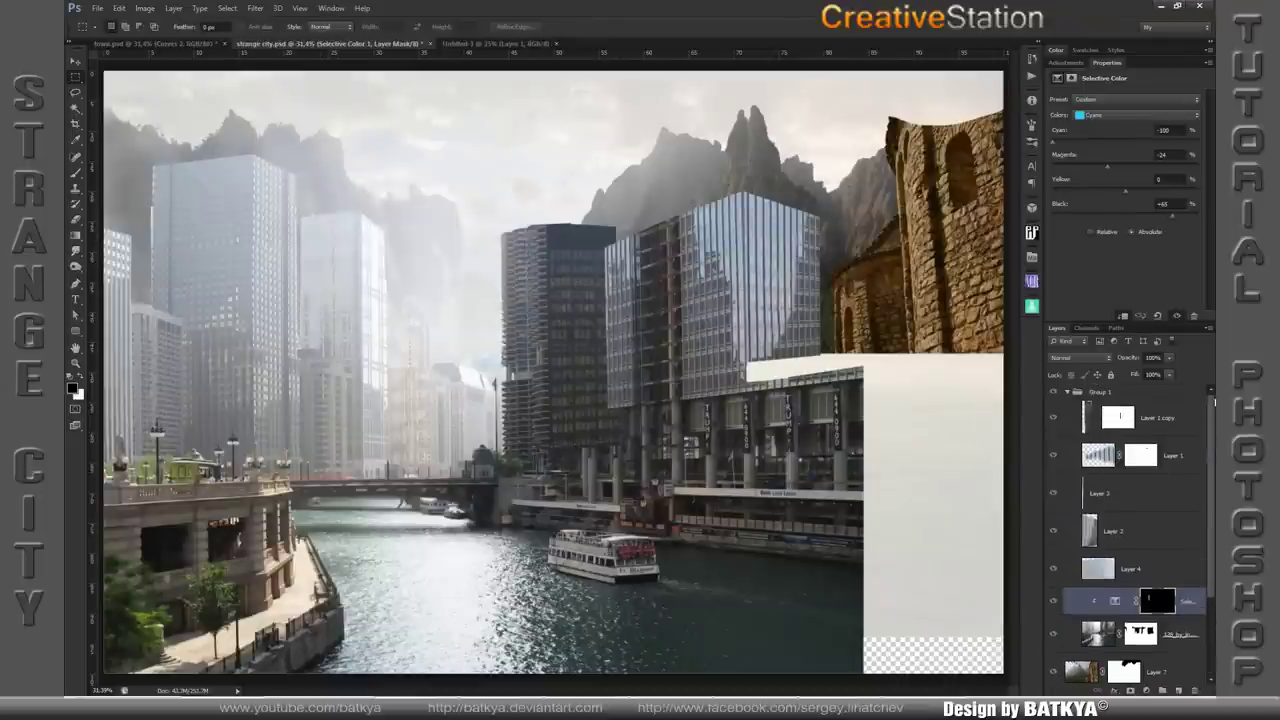
click(1069, 393)
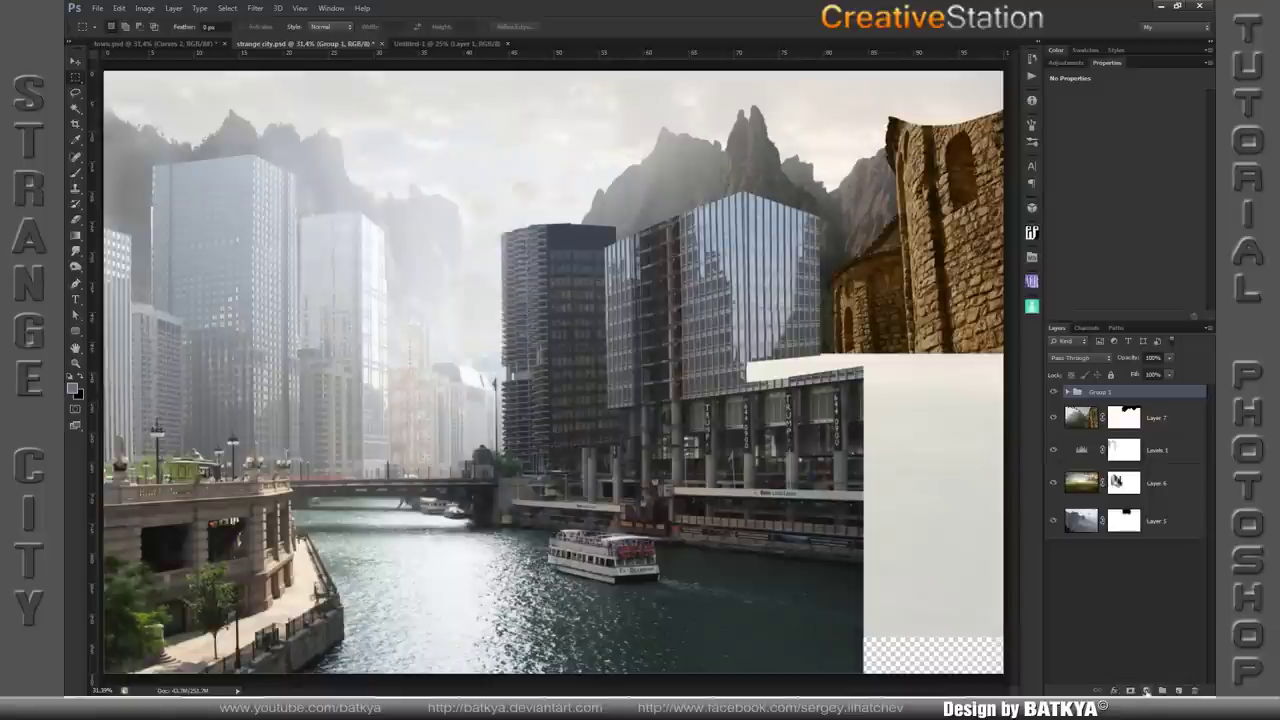
- Add a Curves layer clipped to Group 1, pulled down slightly to darken the buildings
click(1146, 691)
click(1140, 502)
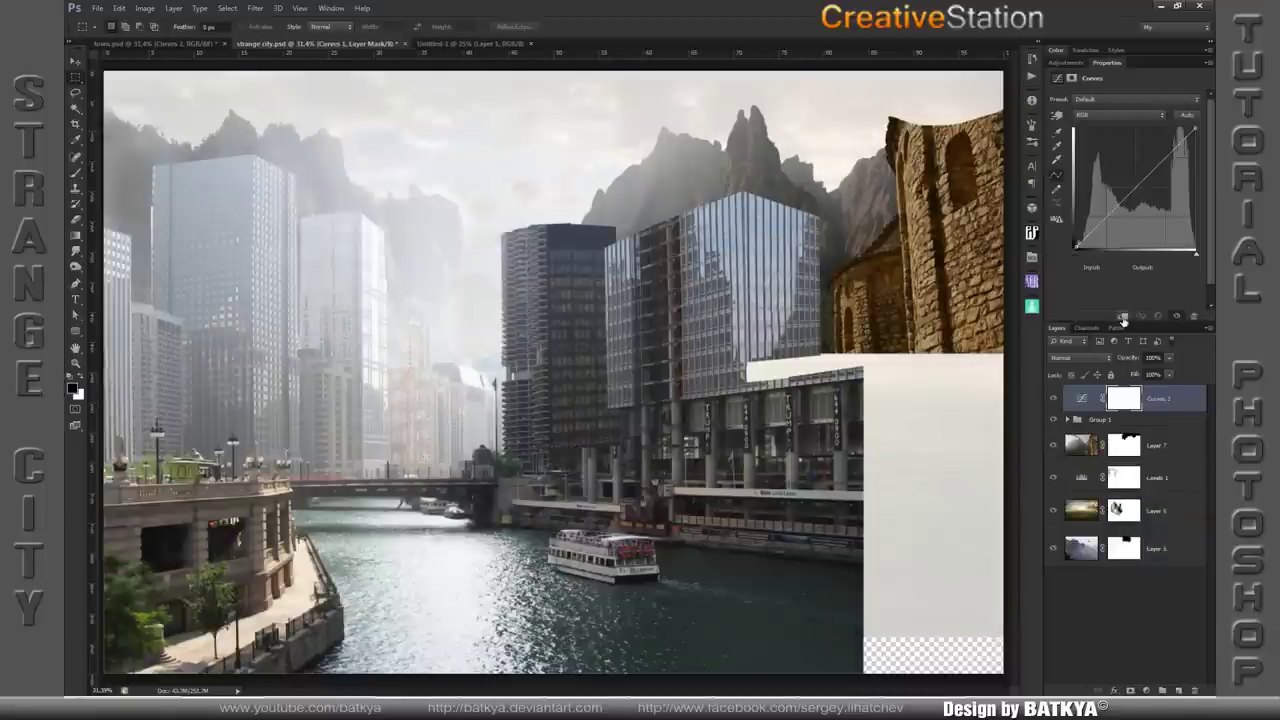
click(1123, 318)
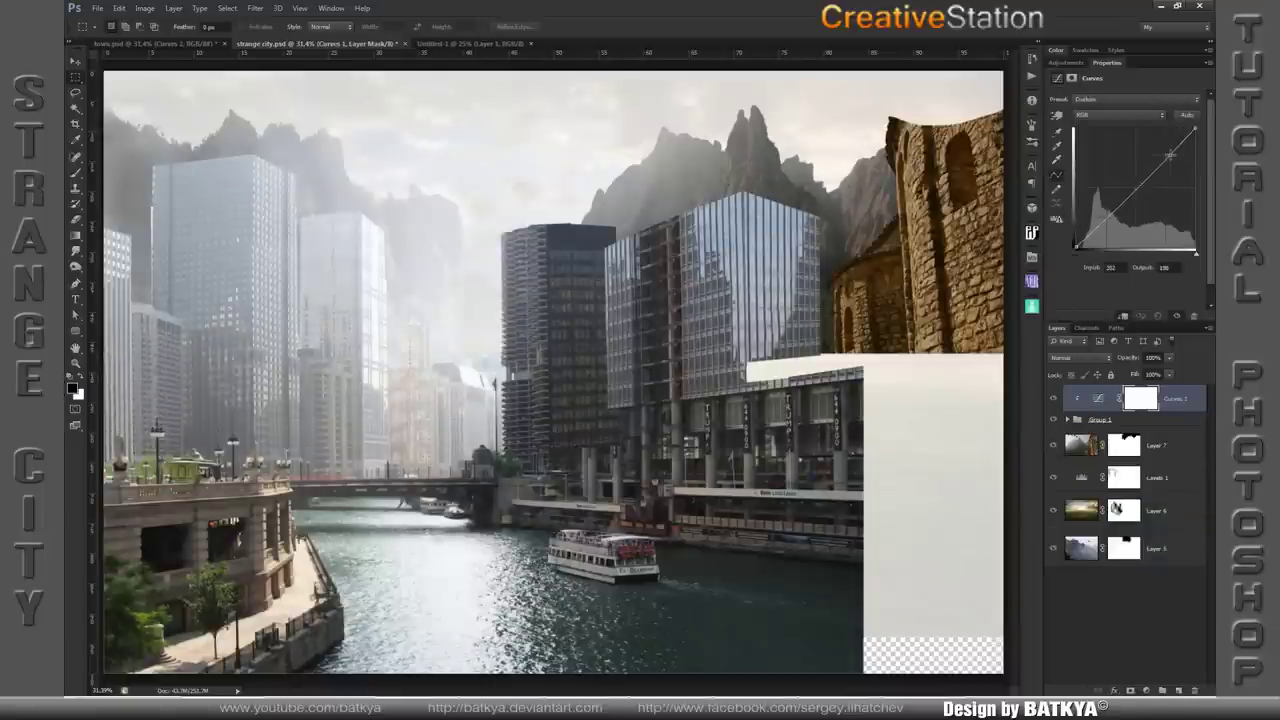
drag(1172, 153, 1166, 171)
key(b)
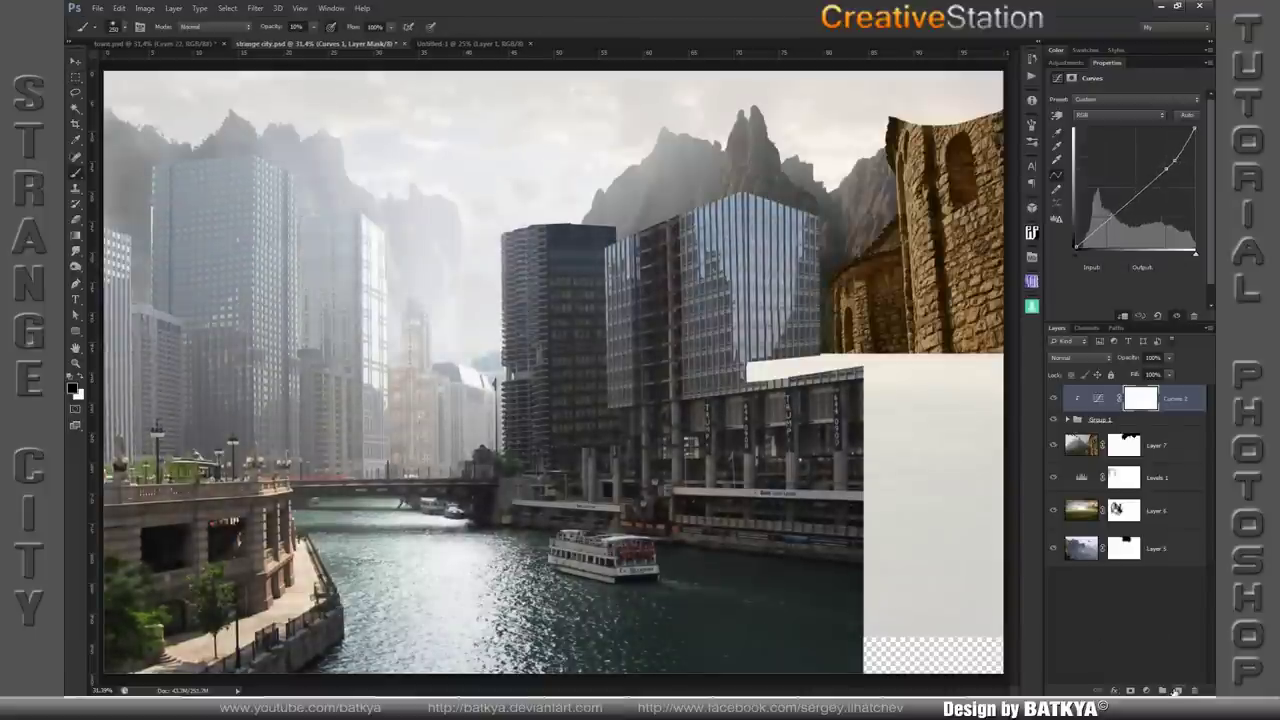
- Add Layer 8 in Color blend mode and tint the glass tower's left edge
click(1163, 691)
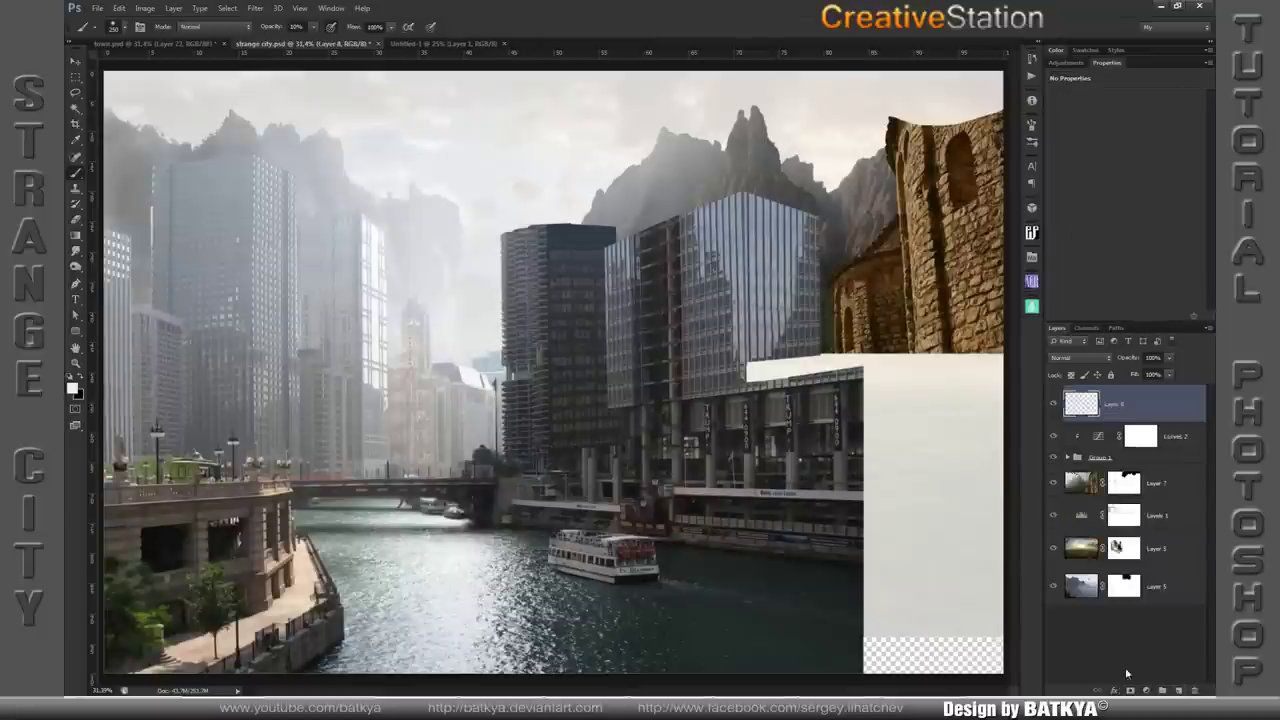
click(1080, 357)
click(1075, 655)
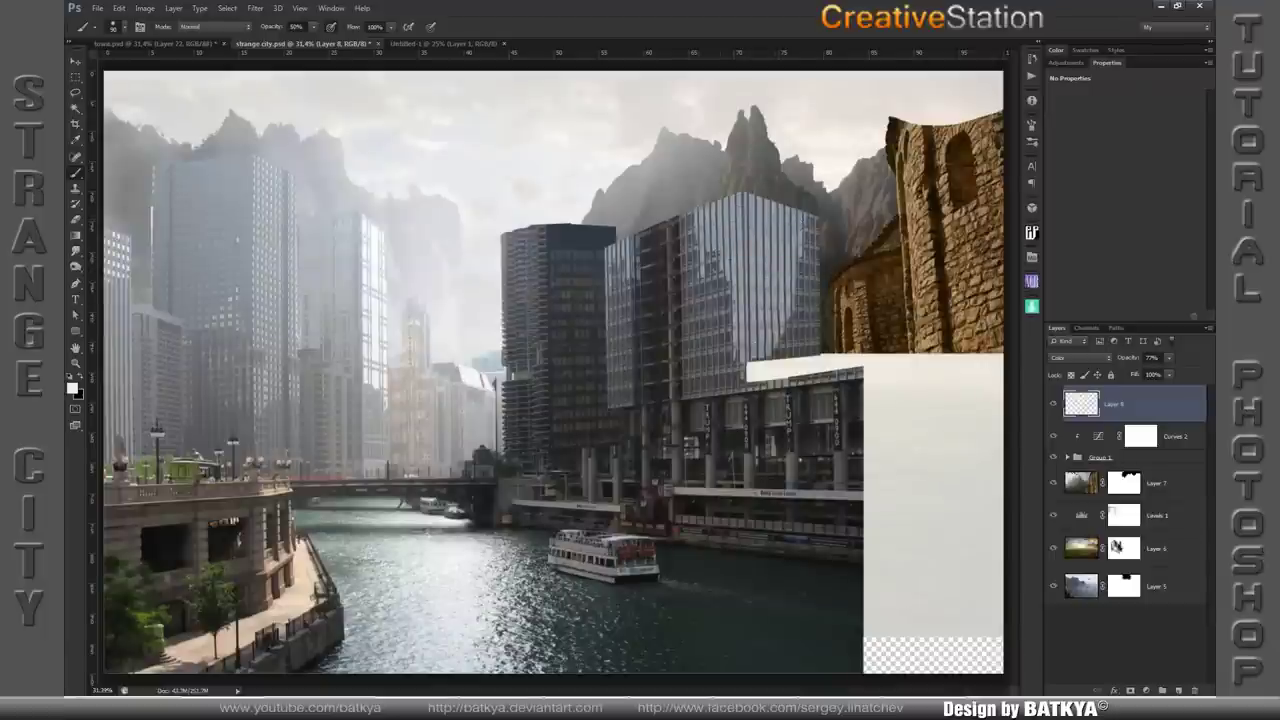
drag(612, 262, 622, 245)
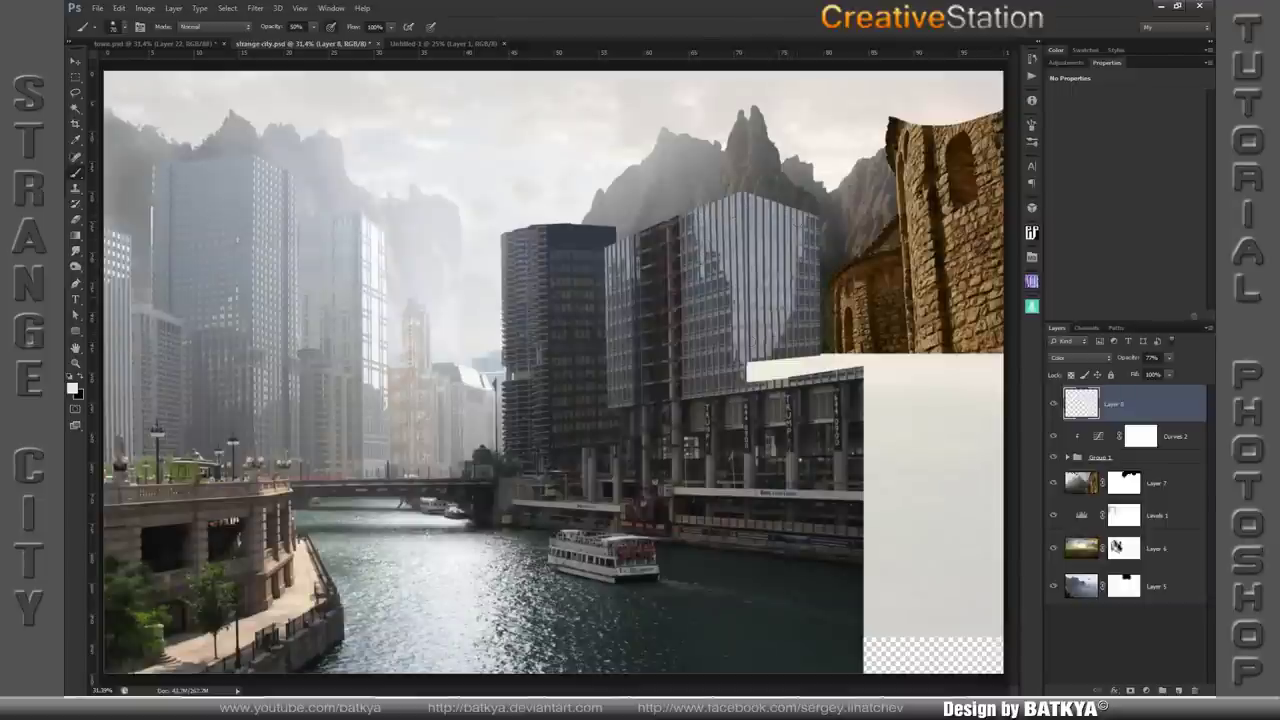
- Paste the rock cliff photo as Layer 9 and position it along the right side
key(v)
key(ctrl+v)
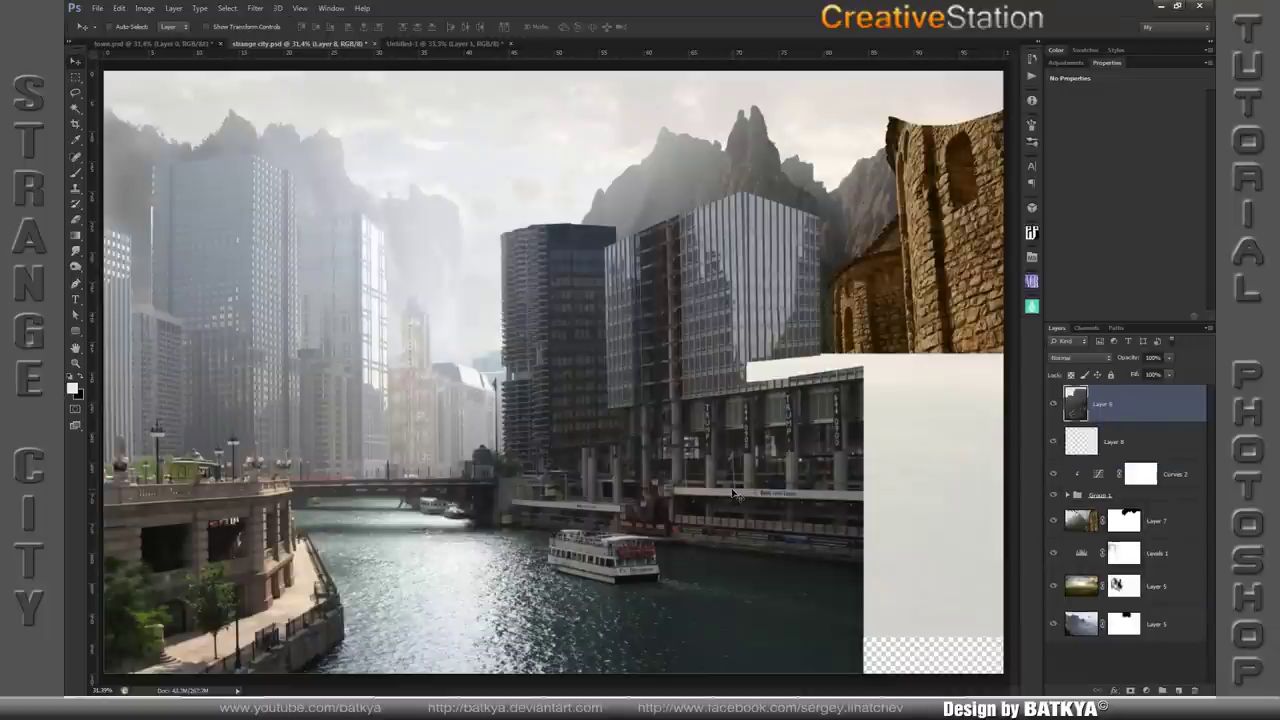
mouse_move(569, 398)
mouse_down()
mouse_move(830, 392)
mouse_move(832, 370)
mouse_up()
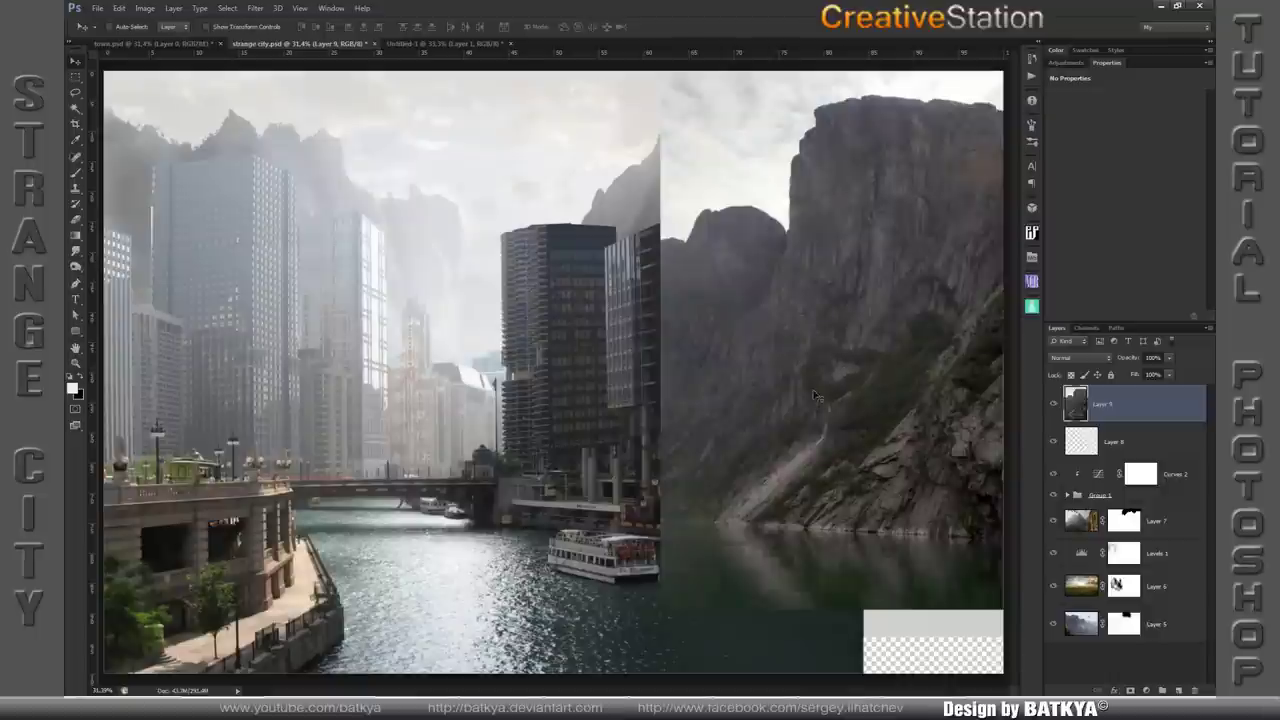
key(Right)
key(Right)
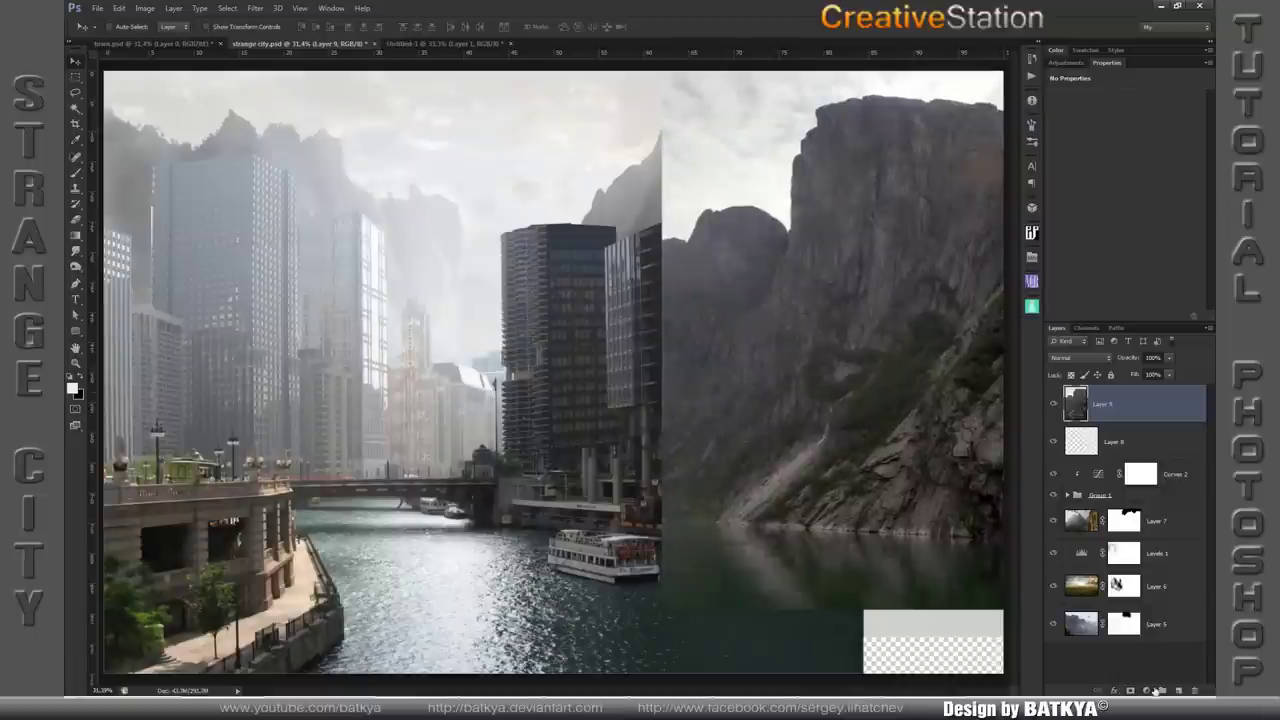
- Mask out the cliff photo's sky and paint back the glass tower's upper floors at full brush strength
click(1130, 690)
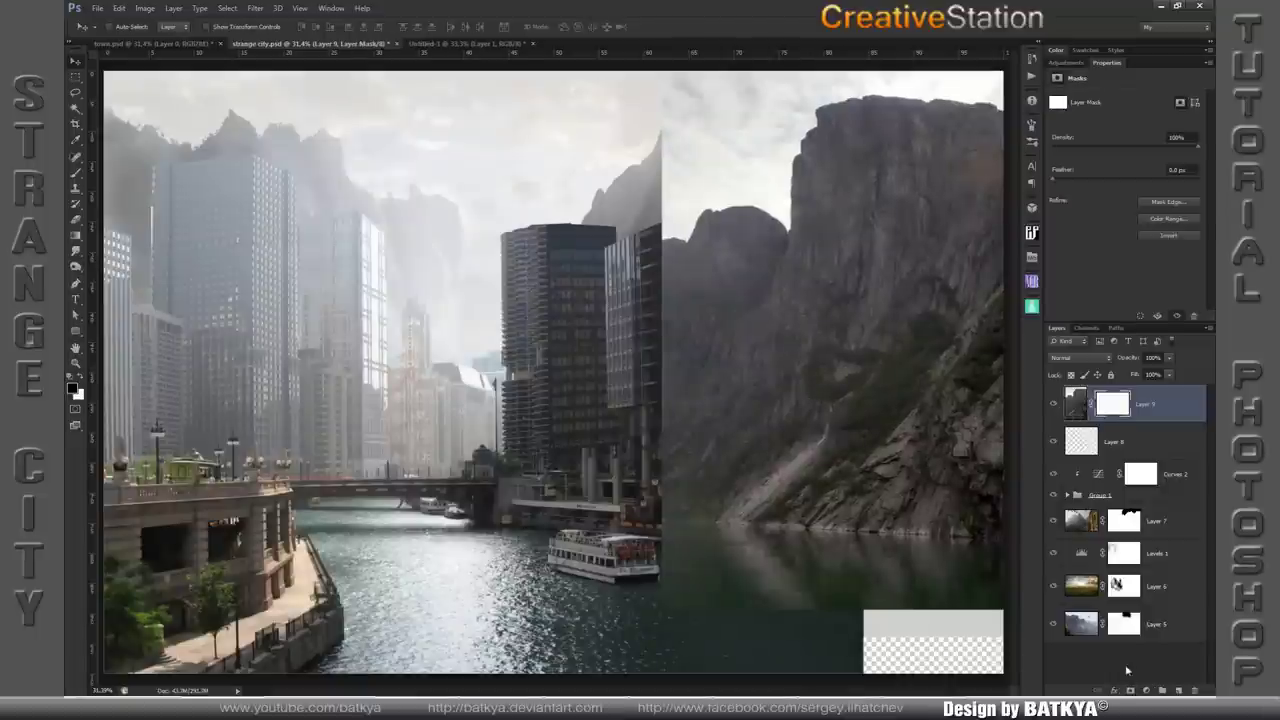
key(w)
click(746, 183)
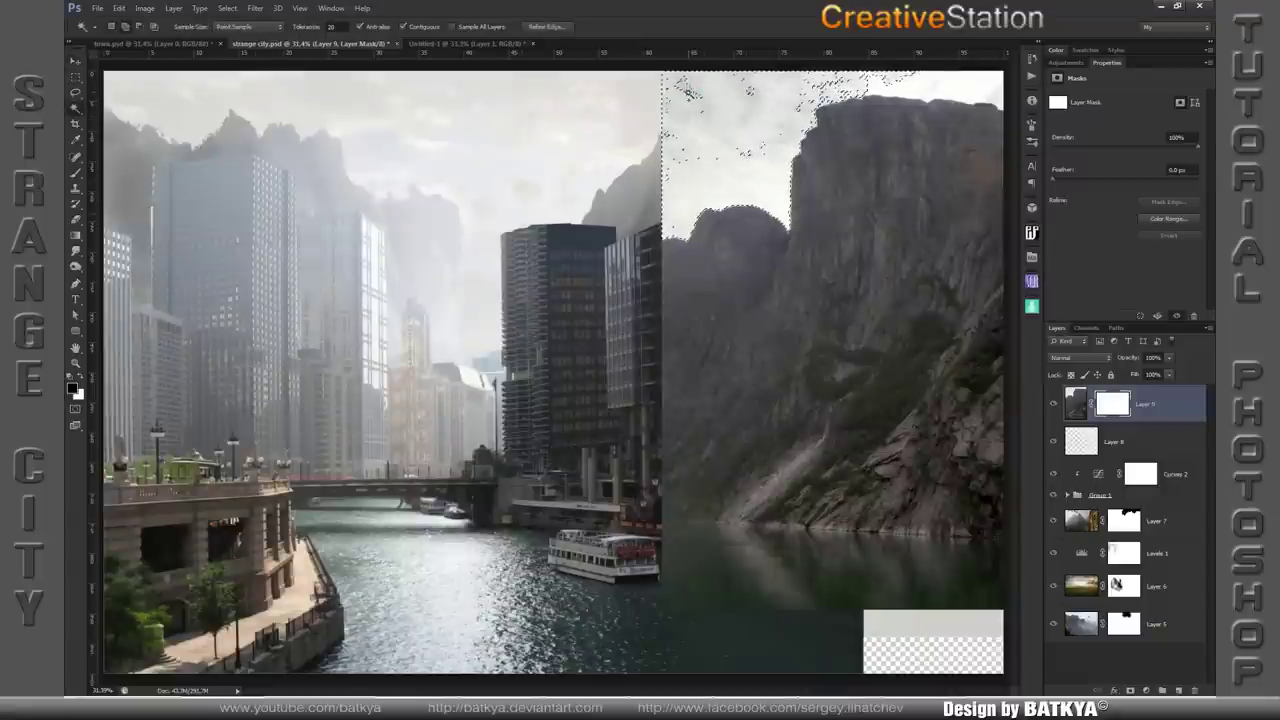
shift+click(690, 90)
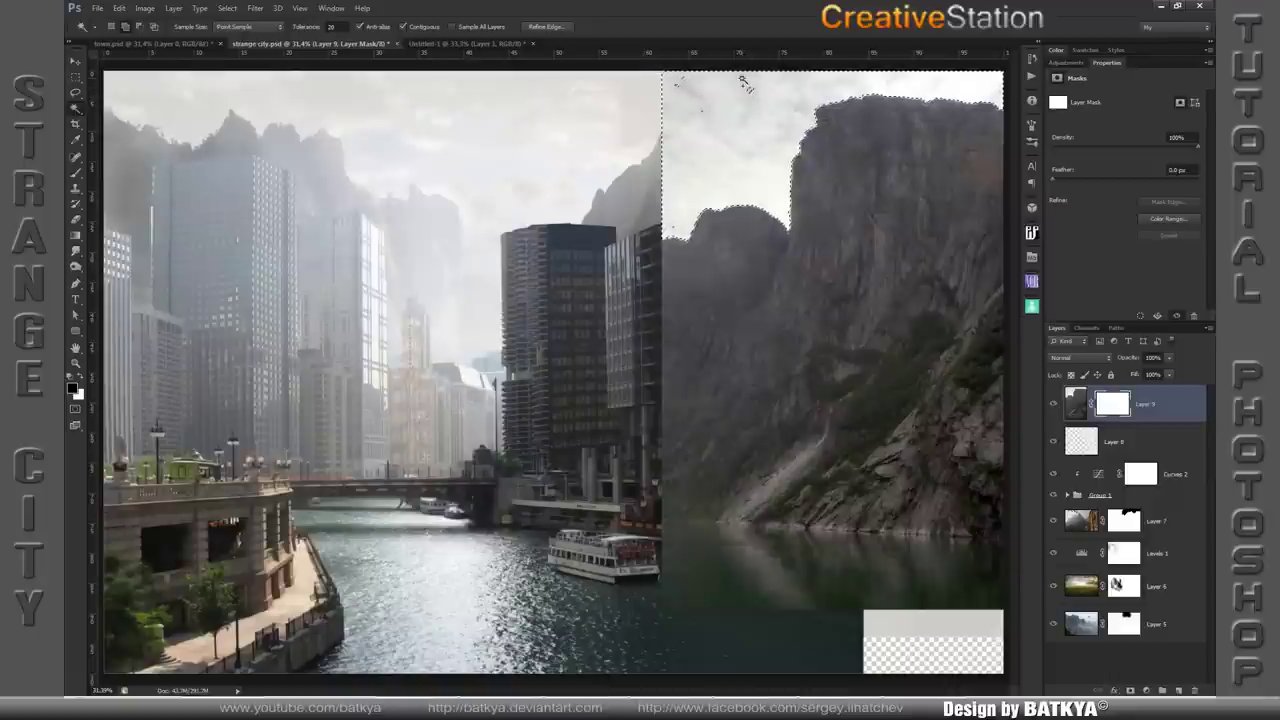
key(Delete)
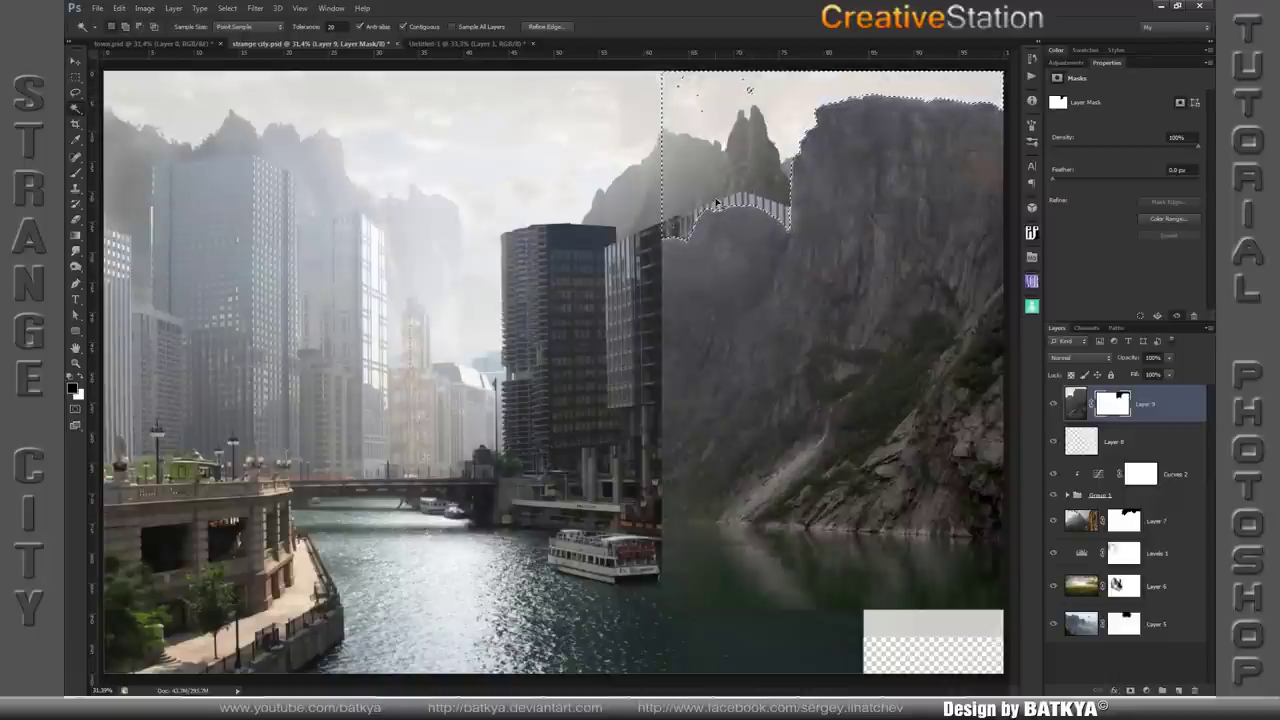
key(ctrl+d)
key(b)
key(0)
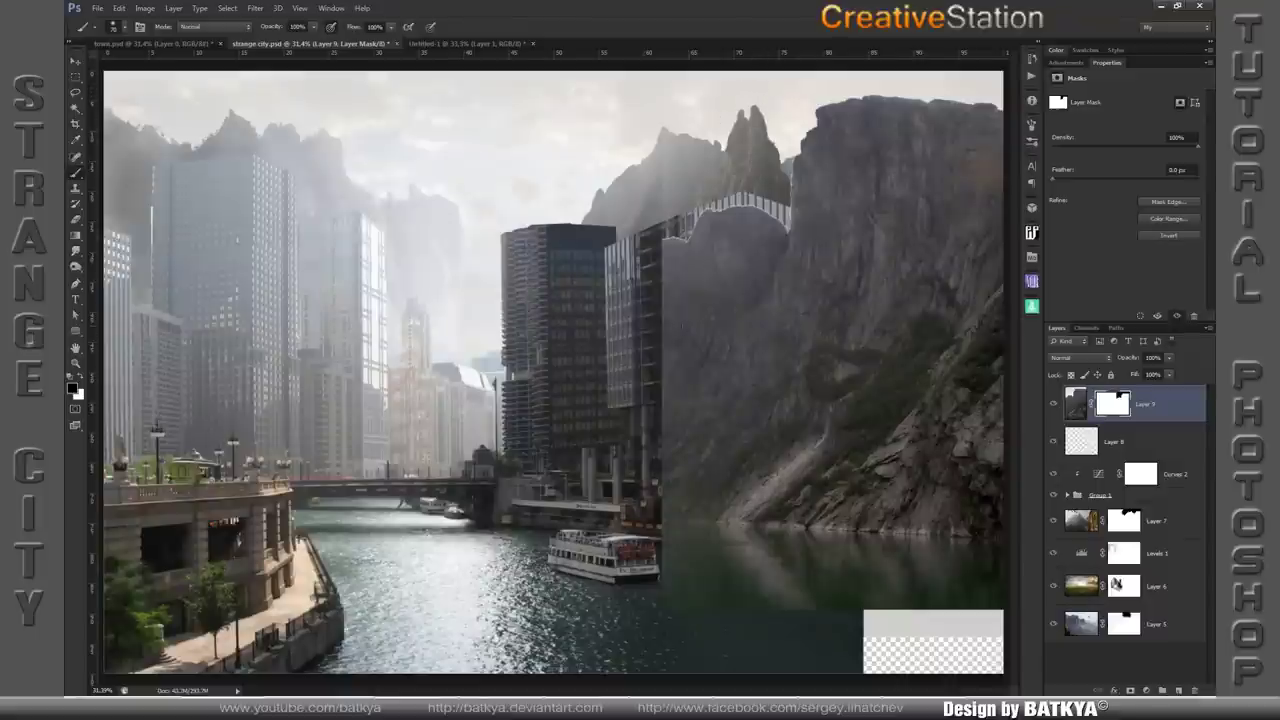
mouse_move(740, 200)
mouse_down()
mouse_move(725, 266)
mouse_move(700, 250)
mouse_move(668, 280)
mouse_move(665, 318)
mouse_move(690, 280)
mouse_move(720, 266)
mouse_move(752, 206)
mouse_move(760, 250)
mouse_move(770, 212)
mouse_move(780, 250)
mouse_move(756, 290)
mouse_move(735, 285)
mouse_move(670, 354)
mouse_move(710, 342)
mouse_move(748, 300)
mouse_move(728, 300)
mouse_move(690, 337)
mouse_move(667, 332)
mouse_move(746, 290)
mouse_up()
- Hide the cliff along the building edge using a Lasso selection on Layer 9's mask
click(739, 298)
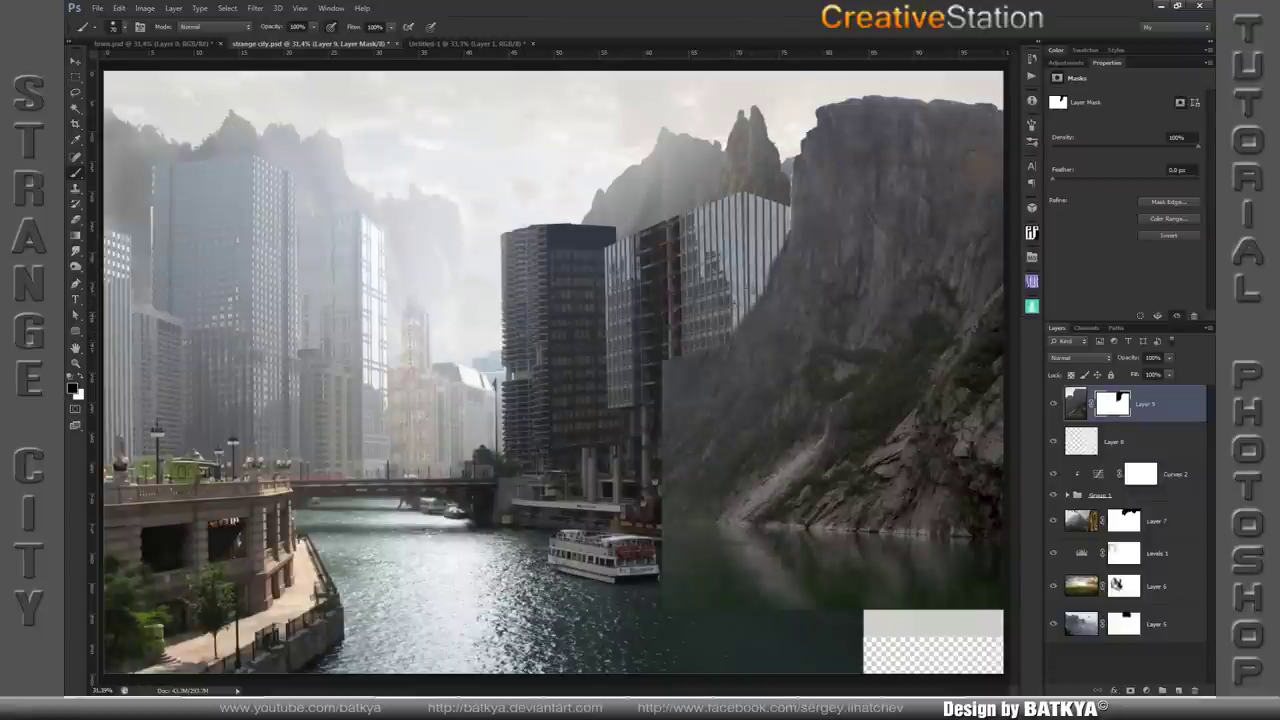
click(1068, 495)
click(1075, 403)
click(75, 92)
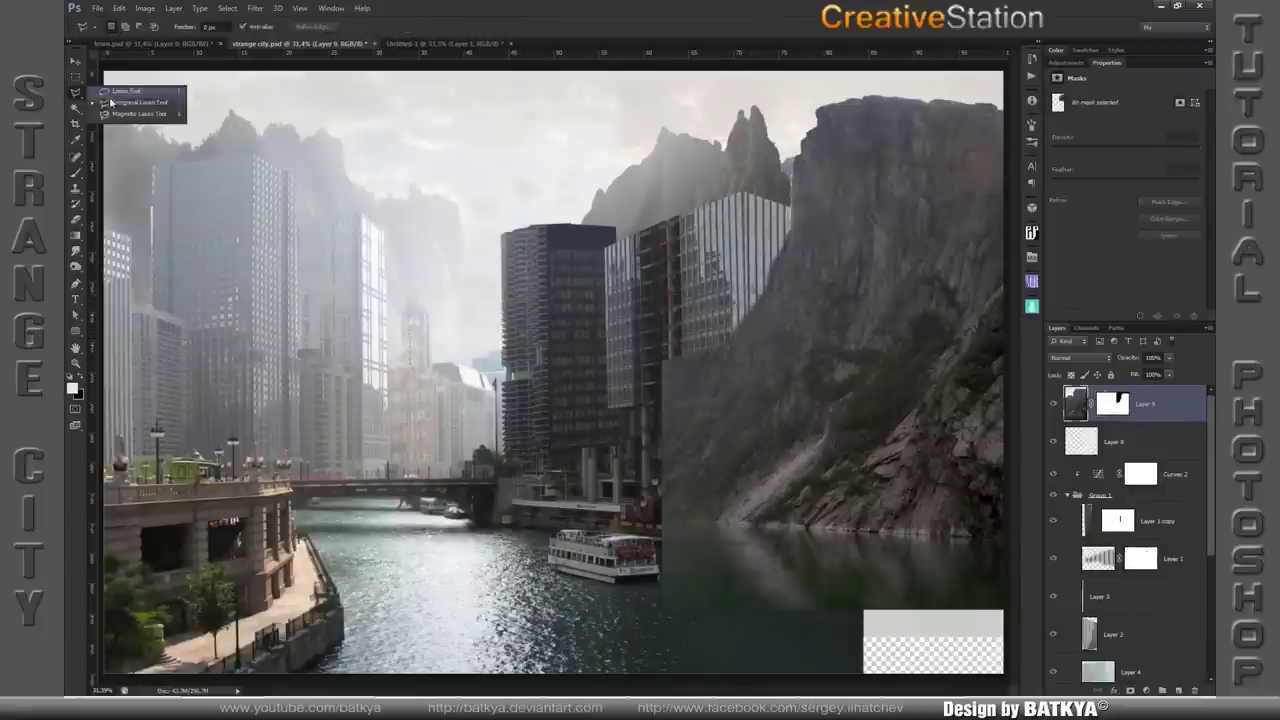
mouse_move(795, 210)
mouse_down()
mouse_move(795, 250)
mouse_move(741, 355)
mouse_move(690, 360)
mouse_move(680, 258)
mouse_up()
click(1113, 403)
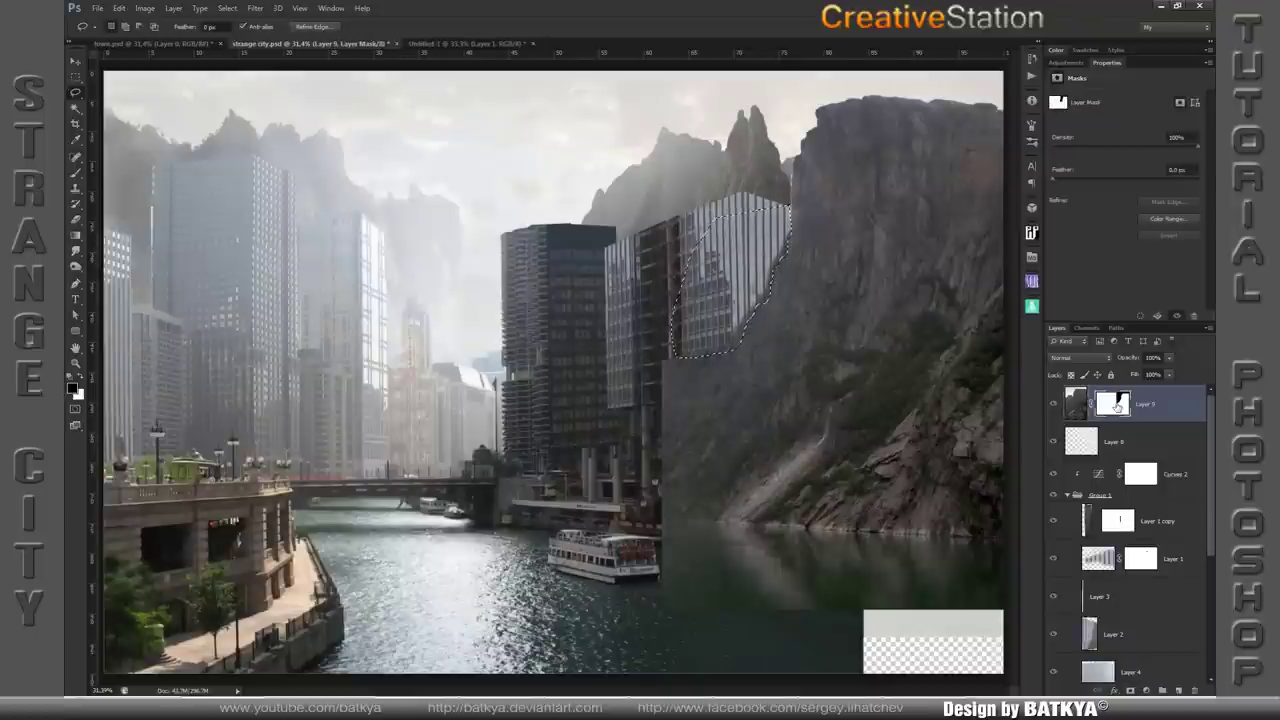
key(Delete)
key(ctrl+d)
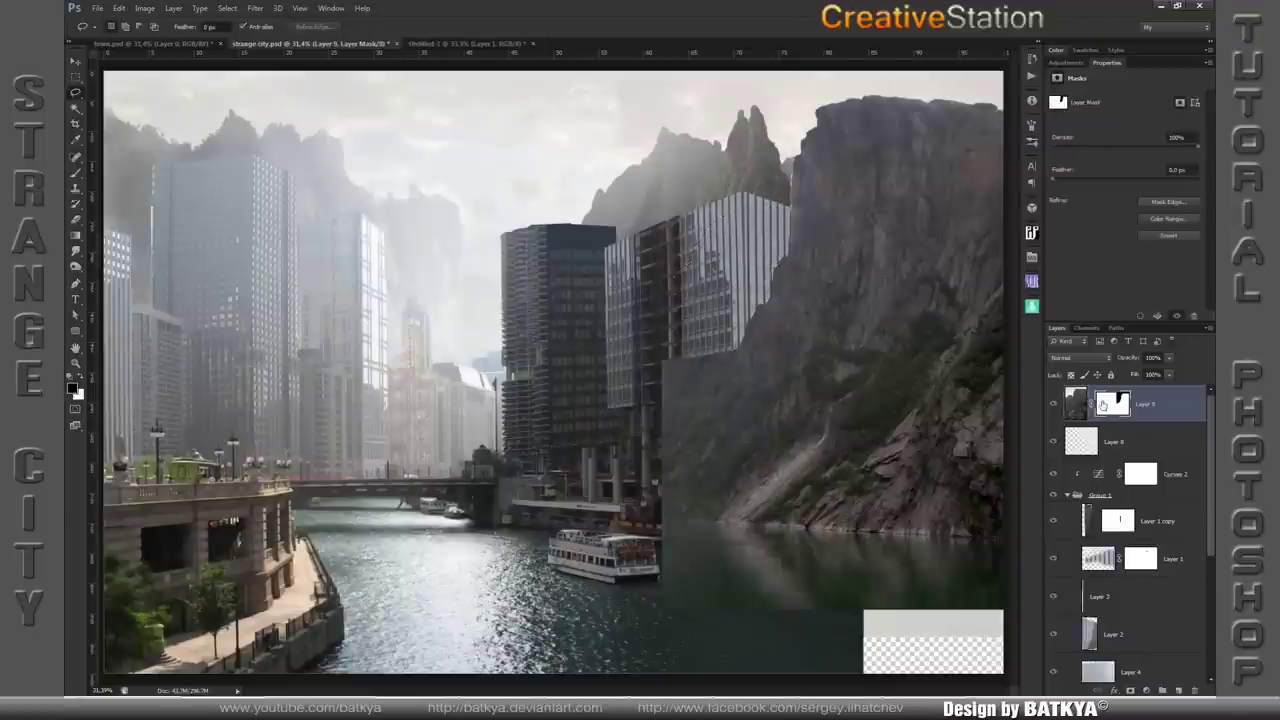
- Reposition the striped glass tower layer and mask it to a Polygonal Lasso outline
click(1113, 634)
key(v)
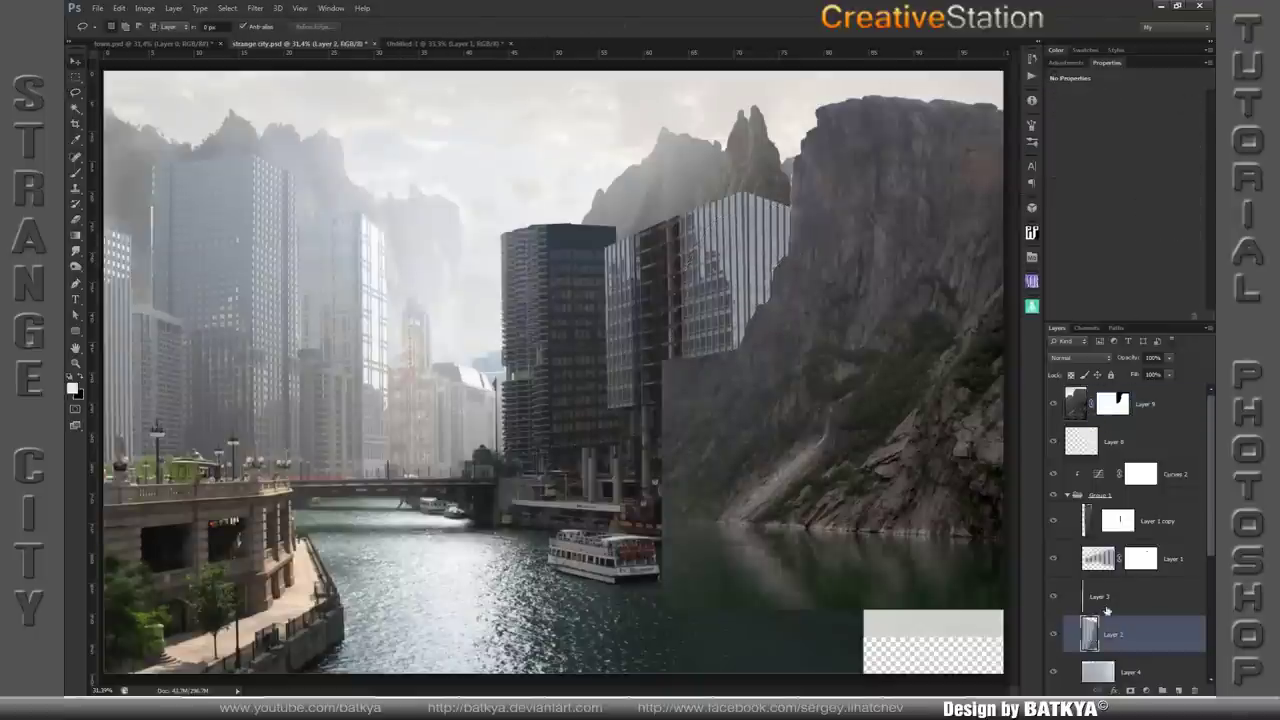
drag(757, 268, 736, 278)
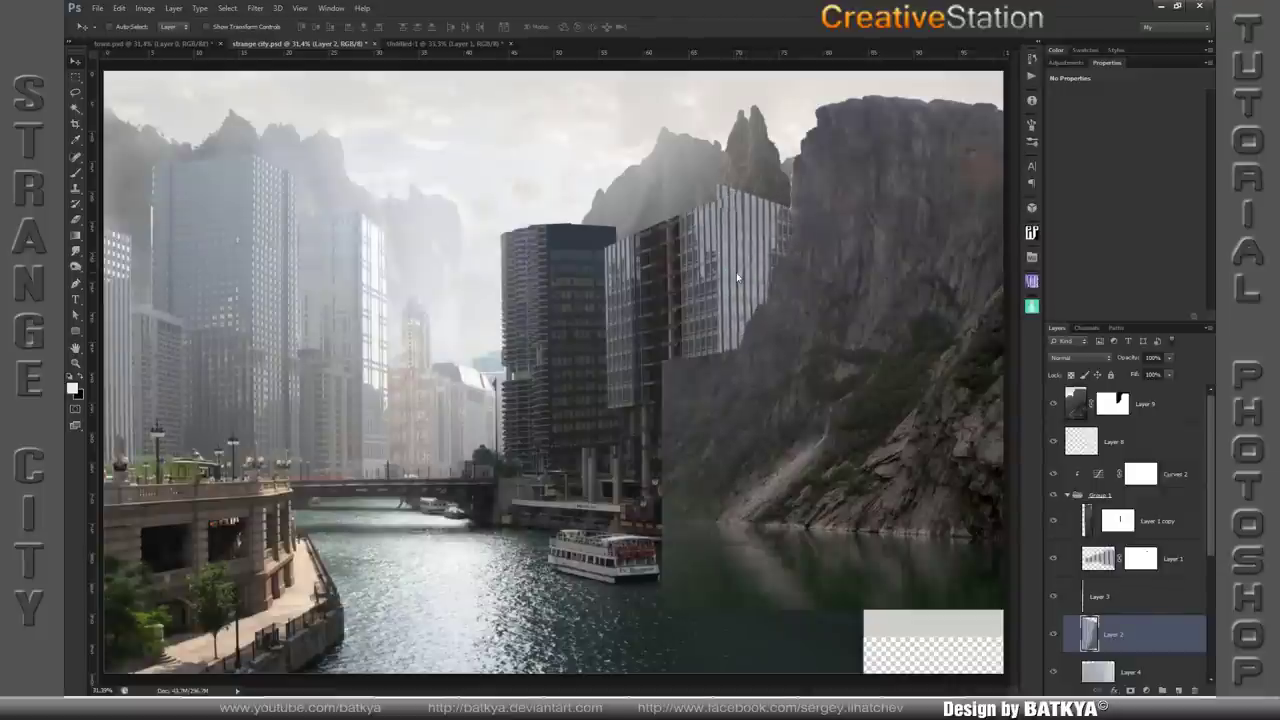
click(1130, 690)
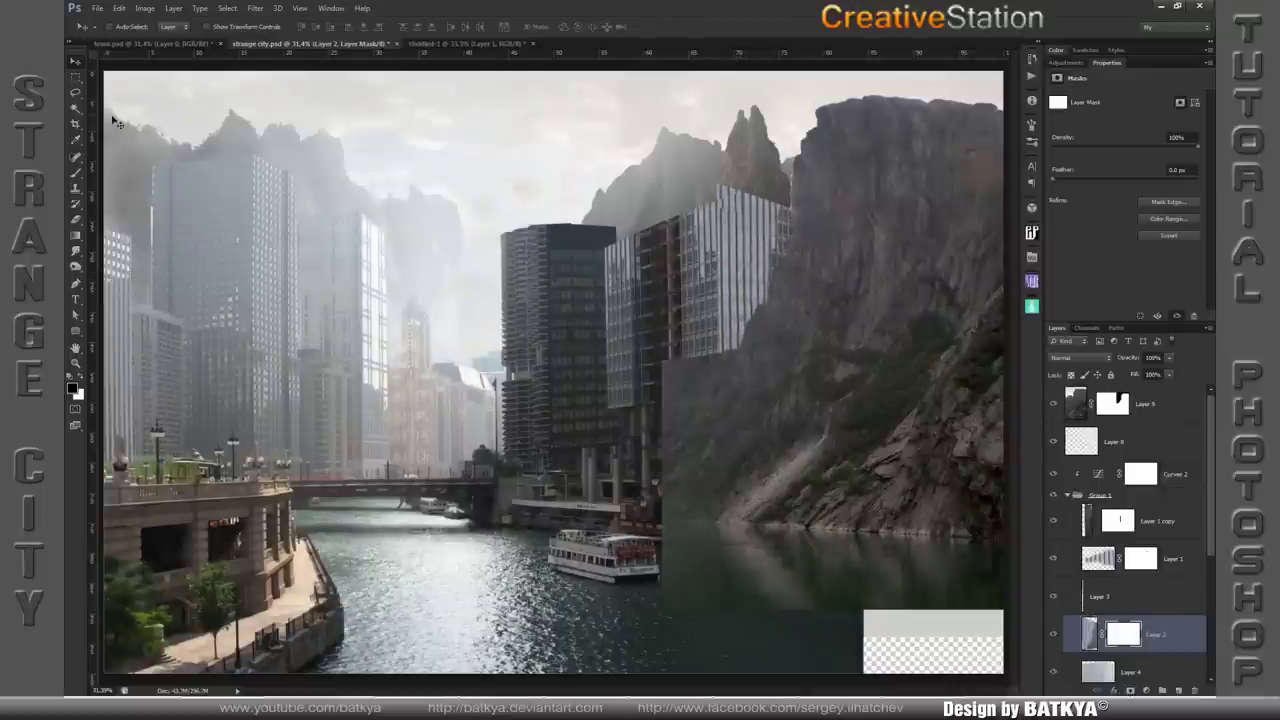
click(75, 93)
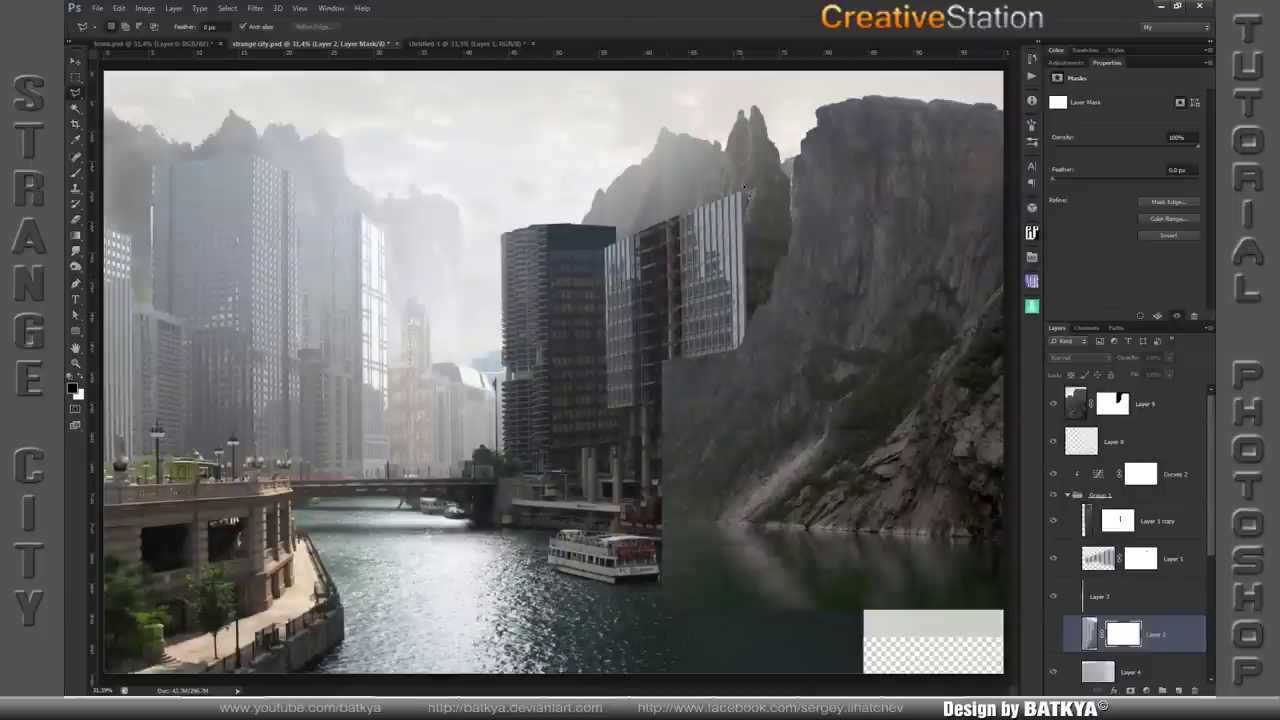
click(745, 192)
click(745, 364)
click(650, 366)
click(672, 196)
shift+click(1121, 636)
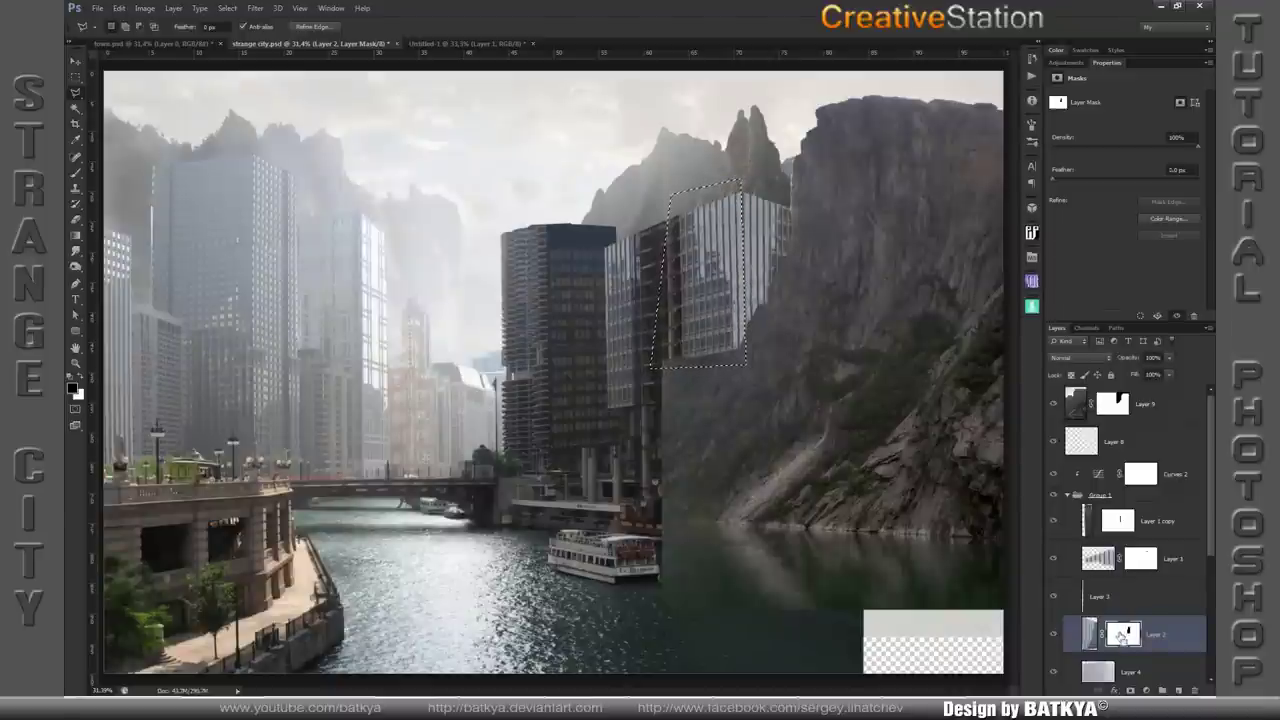
key(ctrl+d)
- Paint Layer 9's mask black to reveal the columned building base, ledges and roof
scroll(1150, 560, down, 3)
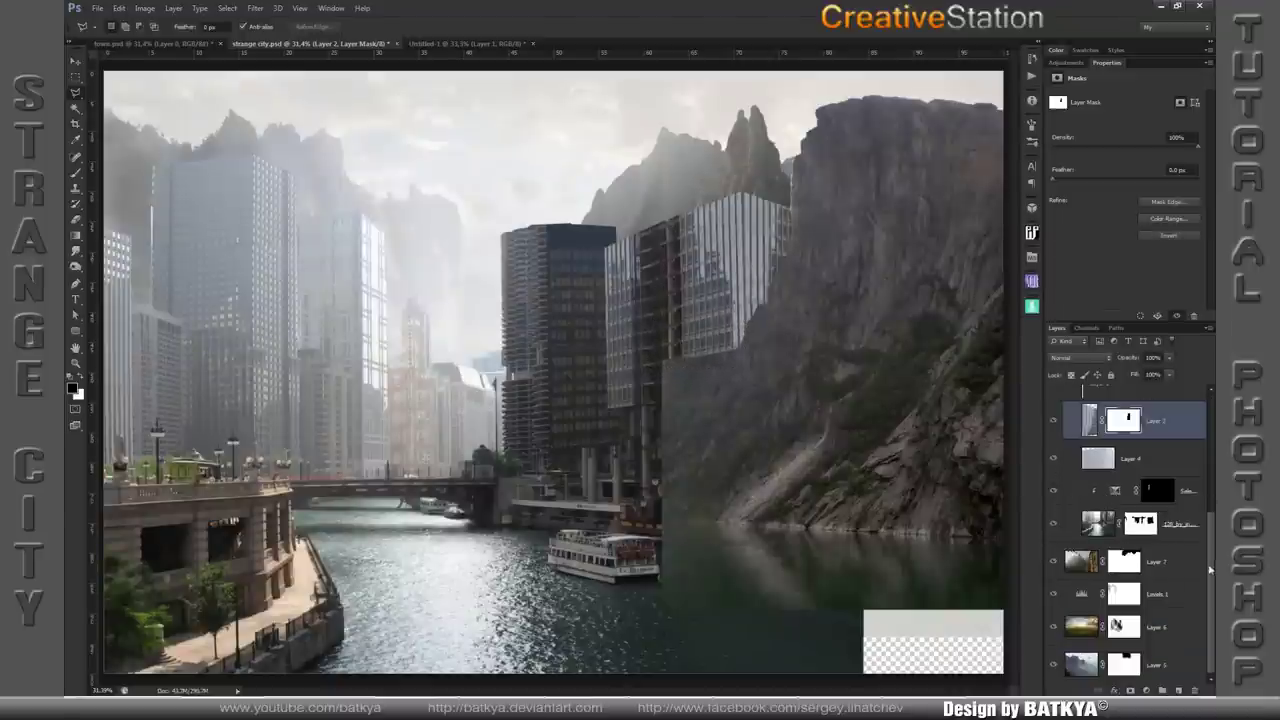
drag(1213, 566, 1214, 409)
click(1112, 403)
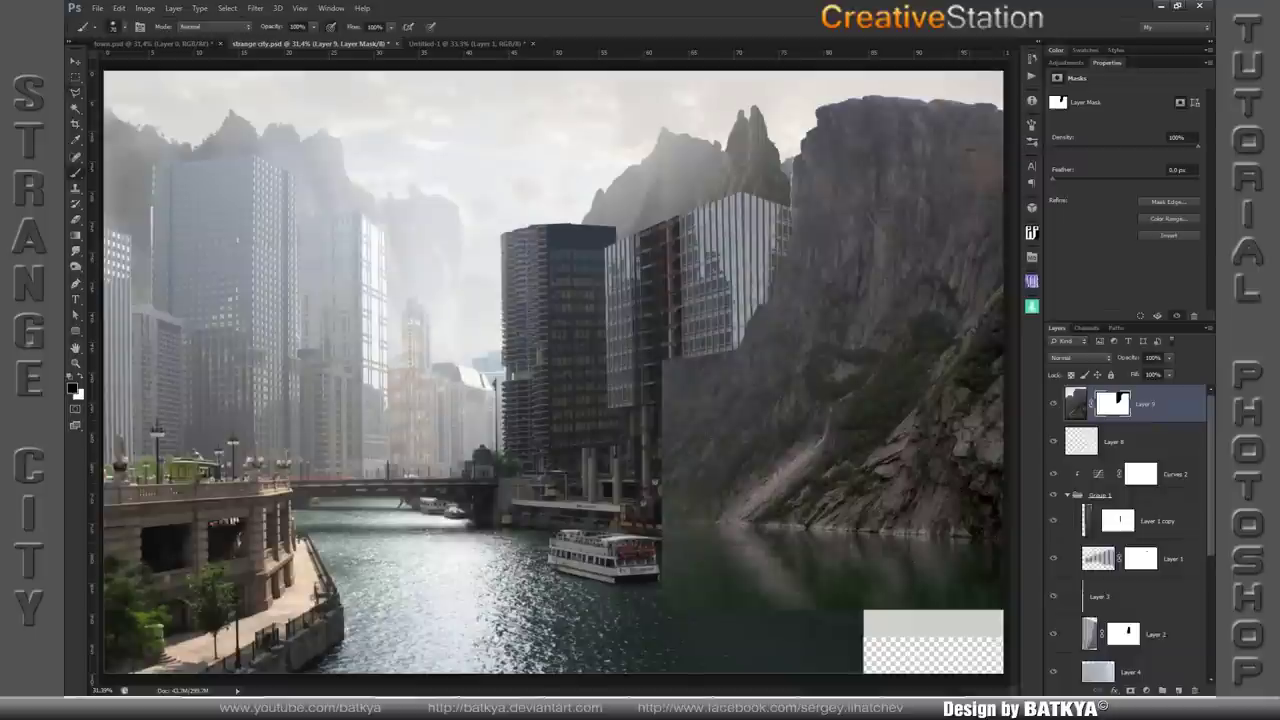
key(b)
mouse_move(710, 420)
mouse_down()
mouse_move(750, 385)
mouse_move(765, 395)
mouse_move(750, 440)
mouse_move(706, 440)
mouse_move(678, 392)
mouse_up()
mouse_move(676, 442)
mouse_down()
mouse_move(698, 492)
mouse_move(800, 492)
mouse_move(820, 410)
mouse_move(805, 388)
mouse_move(770, 384)
mouse_move(798, 378)
mouse_move(752, 380)
mouse_move(788, 396)
mouse_move(796, 470)
mouse_up()
mouse_move(796, 440)
mouse_down()
mouse_move(770, 486)
mouse_move(781, 488)
mouse_move(780, 420)
mouse_up()
mouse_move(748, 478)
mouse_down()
mouse_move(706, 458)
mouse_move(676, 490)
mouse_up()
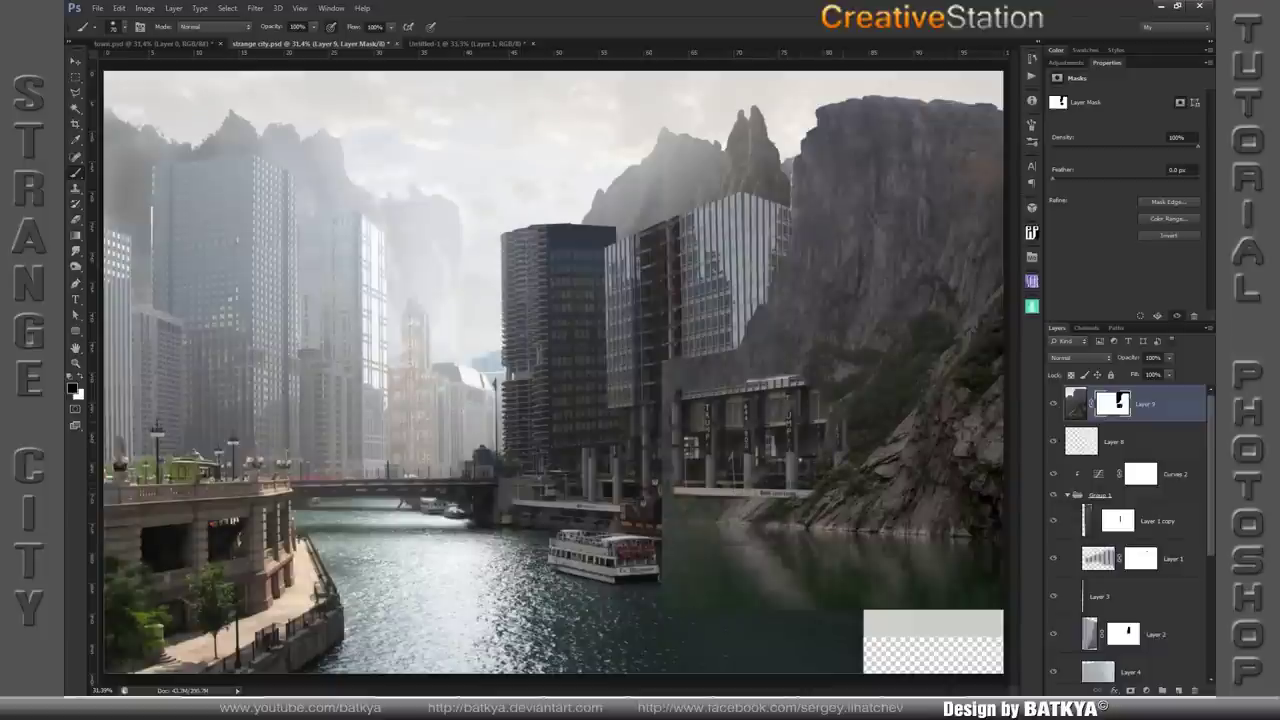
drag(838, 390, 822, 398)
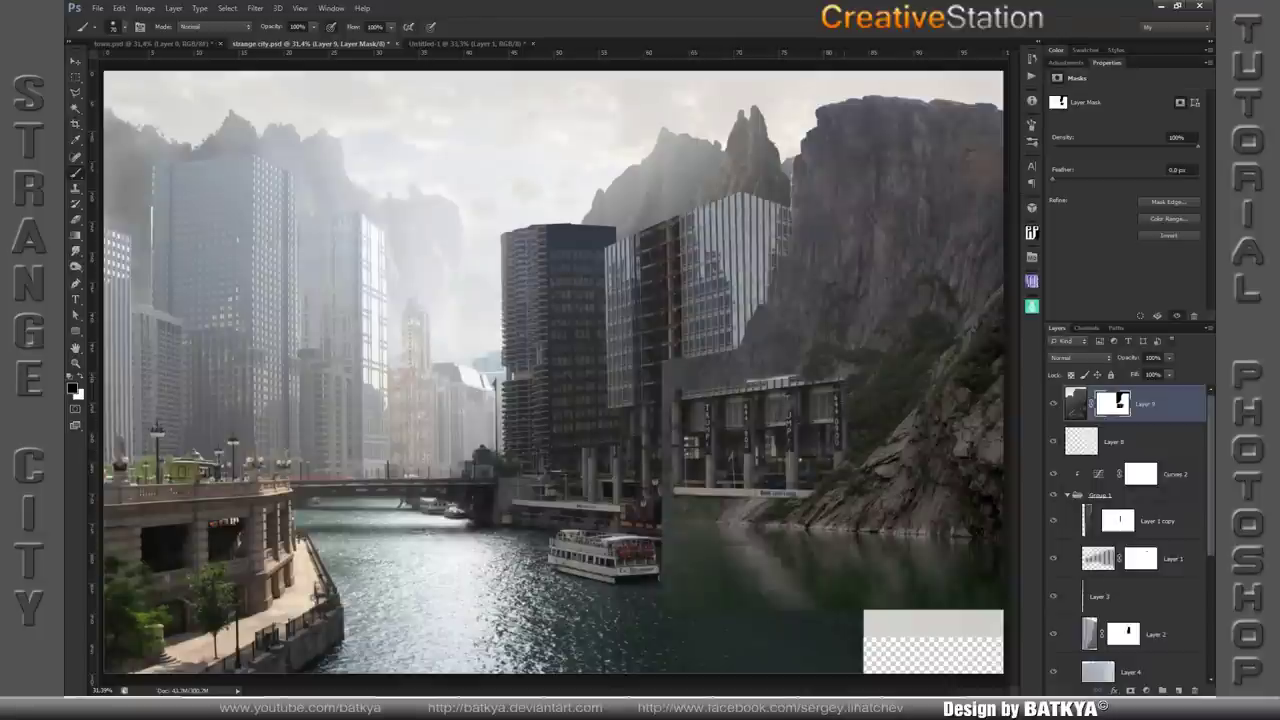
- Restore rock along the building's roof edge, alternating black and white with a new brush preset
key(x)
mouse_move(808, 382)
mouse_down()
mouse_move(690, 394)
mouse_move(792, 377)
mouse_up()
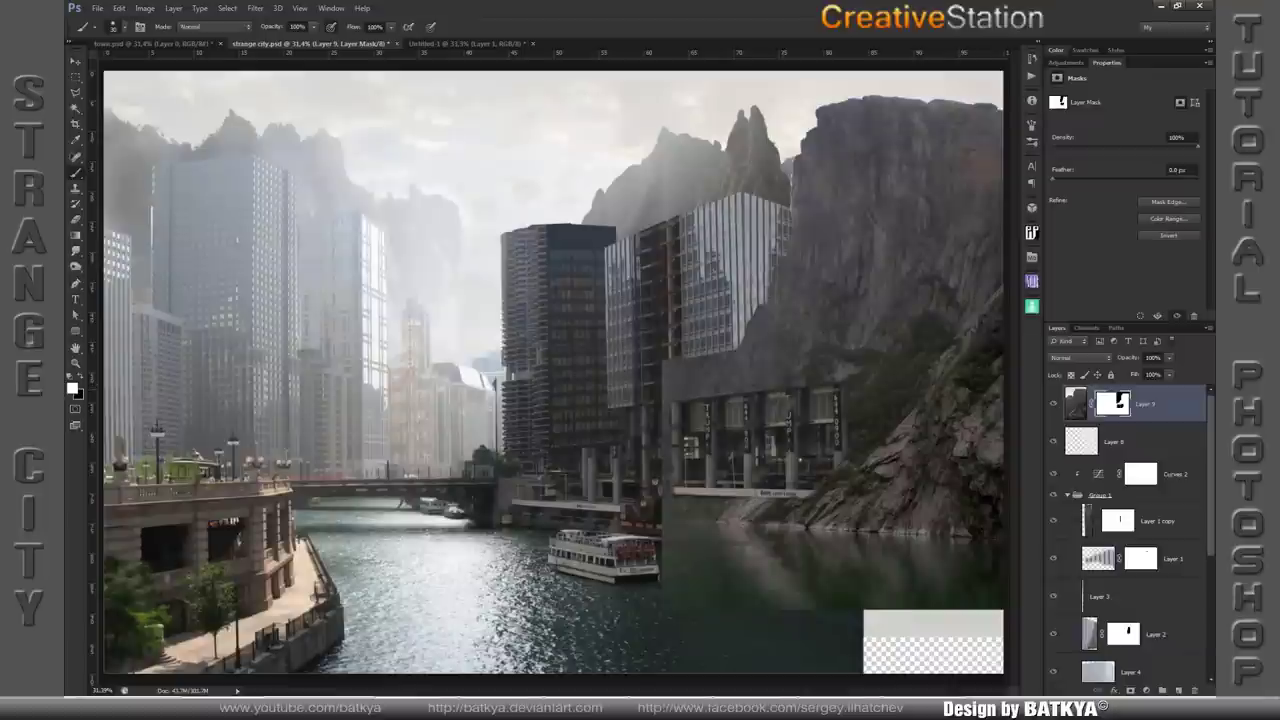
key(x)
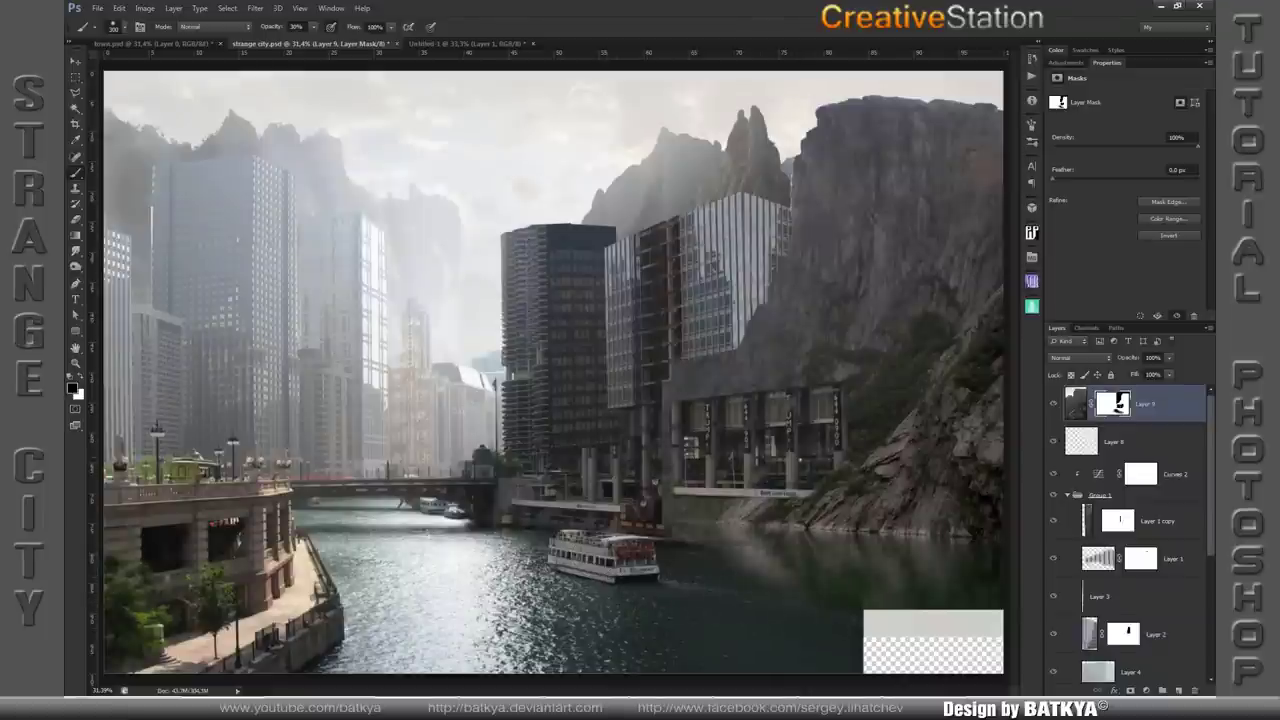
right_click(795, 658)
double_click(779, 671)
key(x)
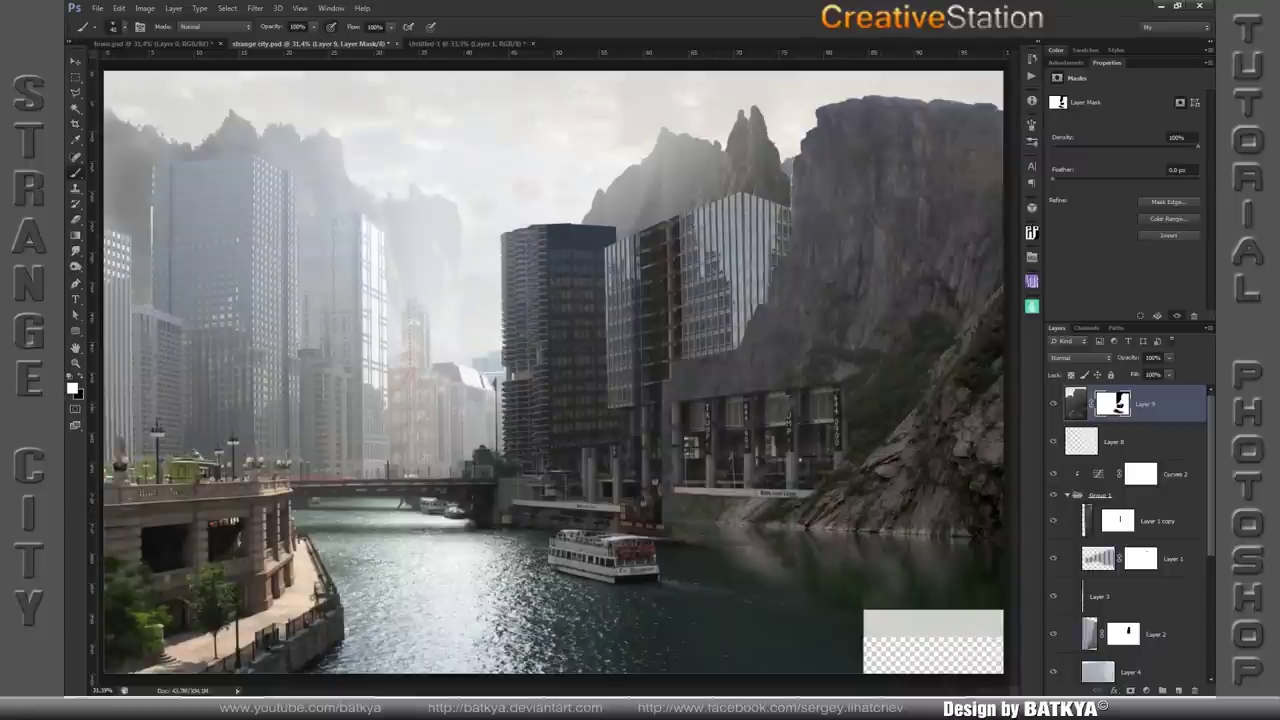
key(x)
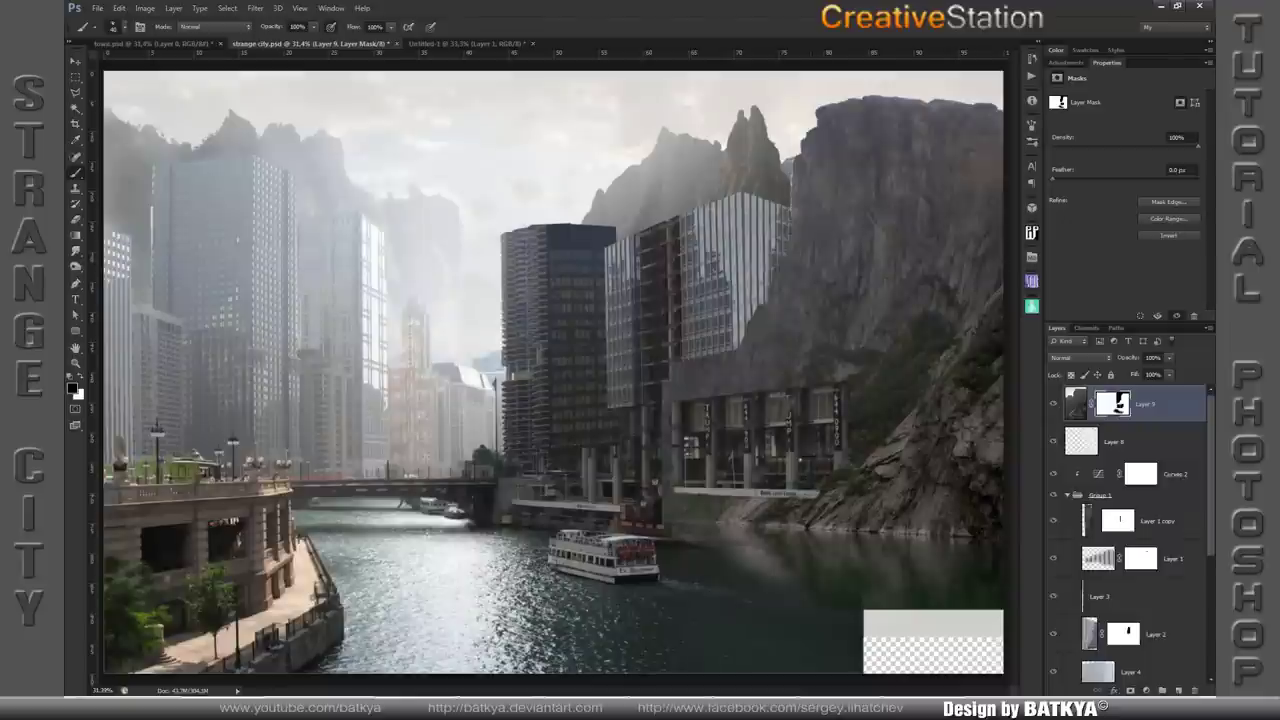
key(x)
- On a new layer, select the dock and lower building left of the columned base
key(l)
click(1179, 690)
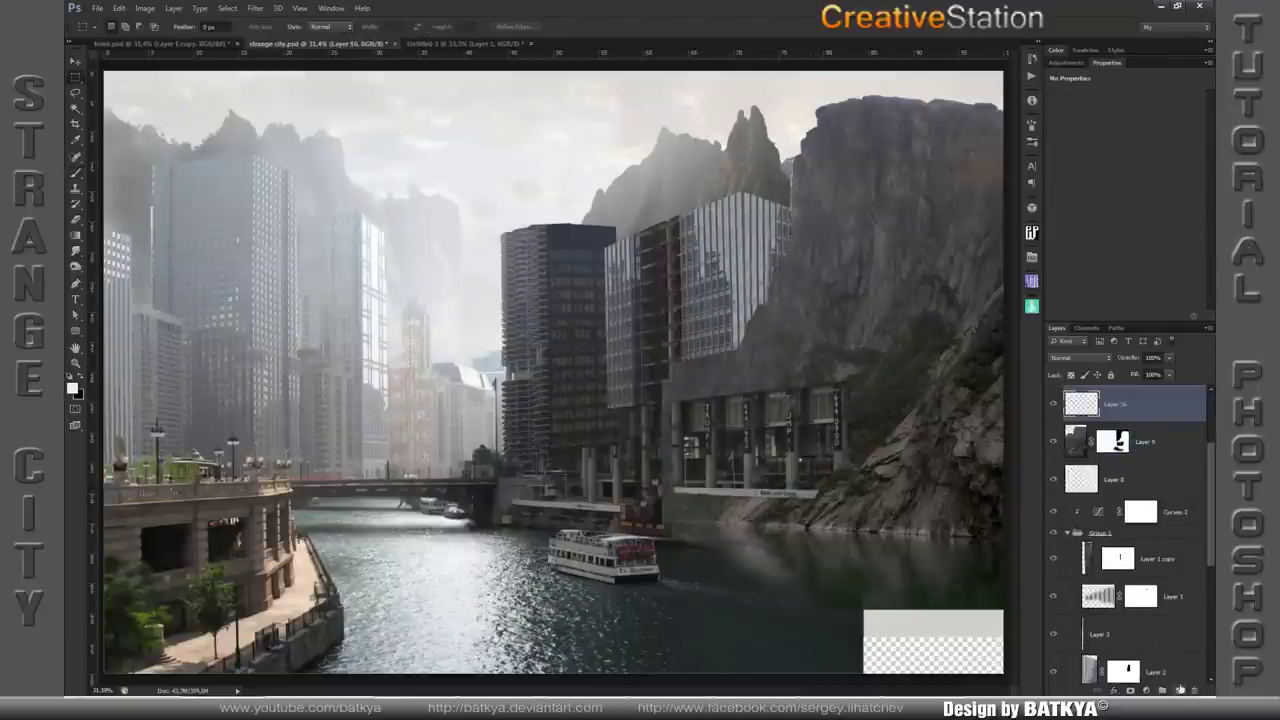
click(76, 93)
mouse_move(605, 284)
mouse_down()
mouse_move(558, 468)
mouse_move(490, 532)
mouse_up()
mouse_move(630, 552)
mouse_down()
mouse_move(676, 546)
mouse_move(684, 438)
mouse_move(676, 394)
mouse_move(610, 284)
mouse_up()
right_click(75, 92)
click(140, 104)
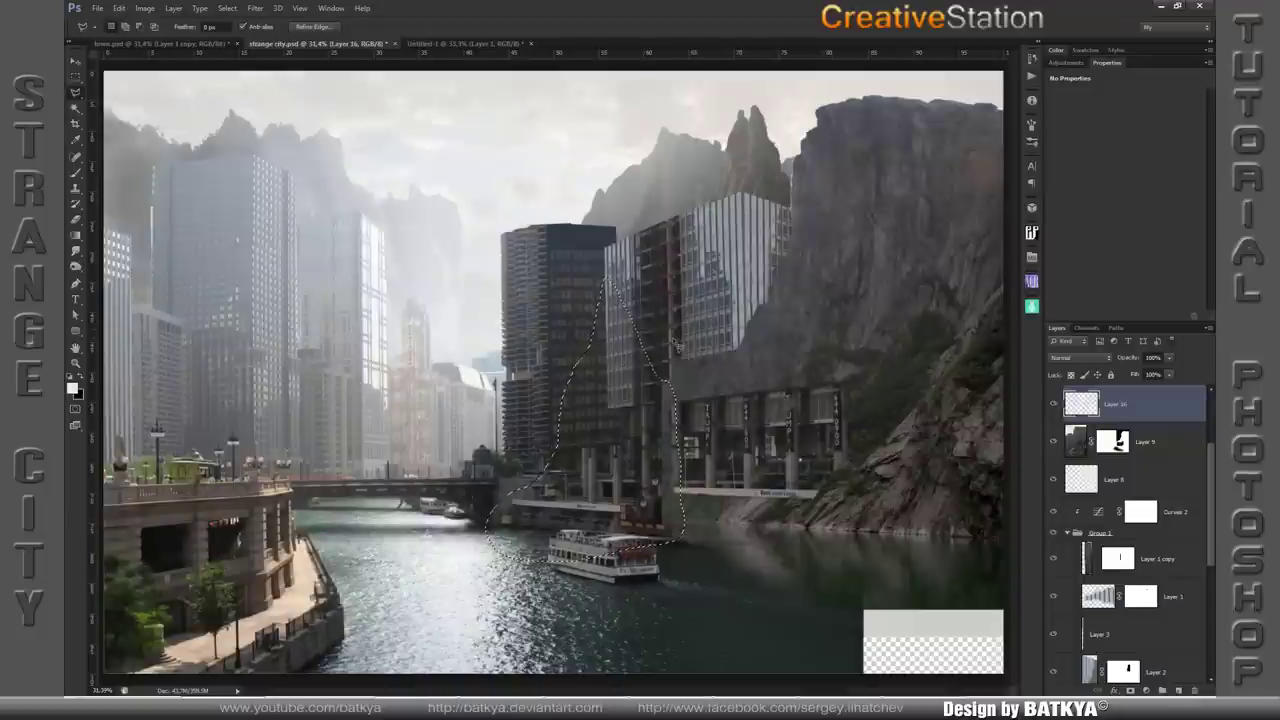
click(608, 408)
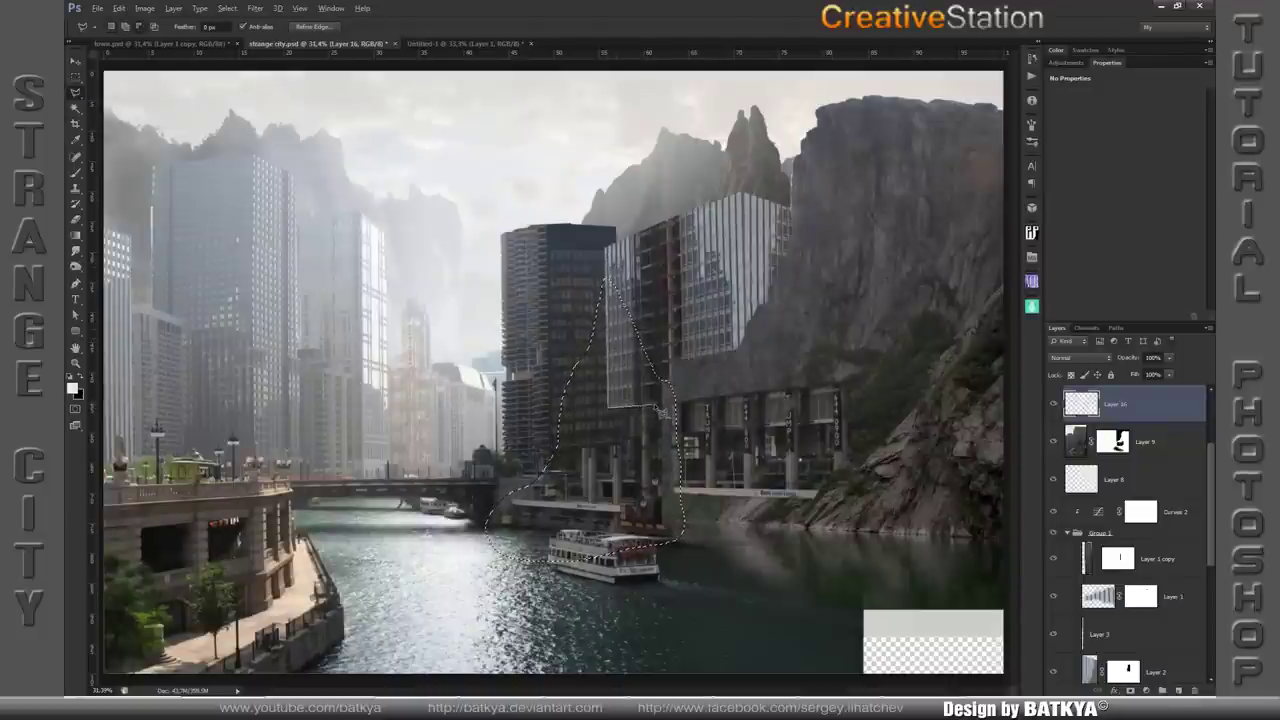
click(607, 407)
click(661, 407)
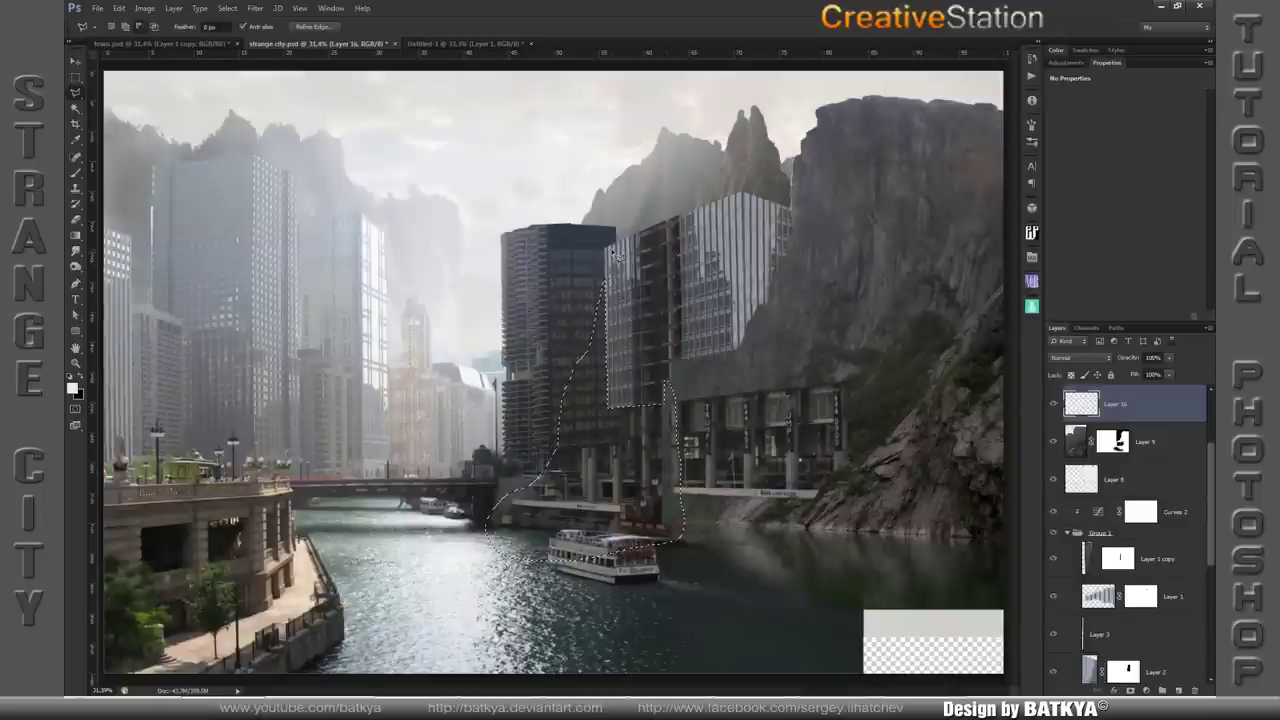
click(618, 257)
- Clone rock shoreline texture over the dock and building base, then deselect
key(s)
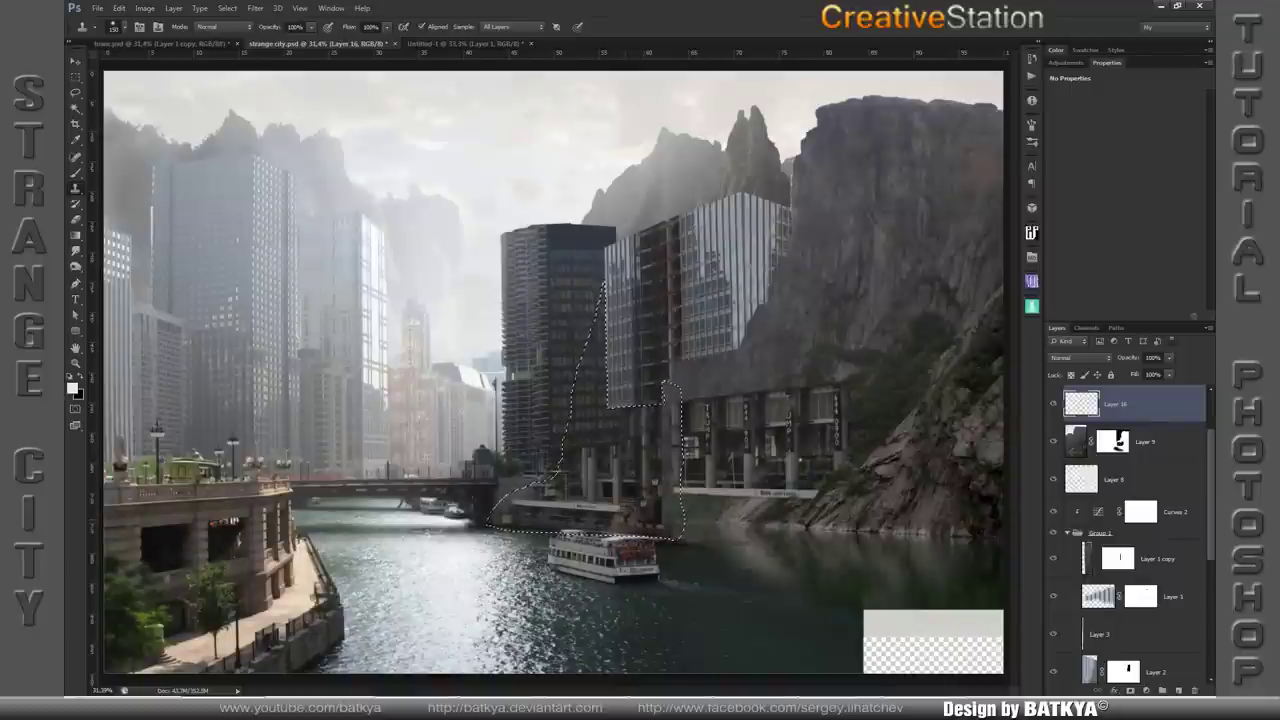
mouse_move(575, 507)
mouse_down()
mouse_move(548, 504)
mouse_move(650, 509)
mouse_move(600, 490)
mouse_move(615, 490)
mouse_move(645, 430)
mouse_move(656, 446)
mouse_up()
mouse_move(668, 498)
mouse_down()
mouse_move(653, 425)
mouse_move(590, 445)
mouse_move(595, 355)
mouse_move(556, 506)
mouse_up()
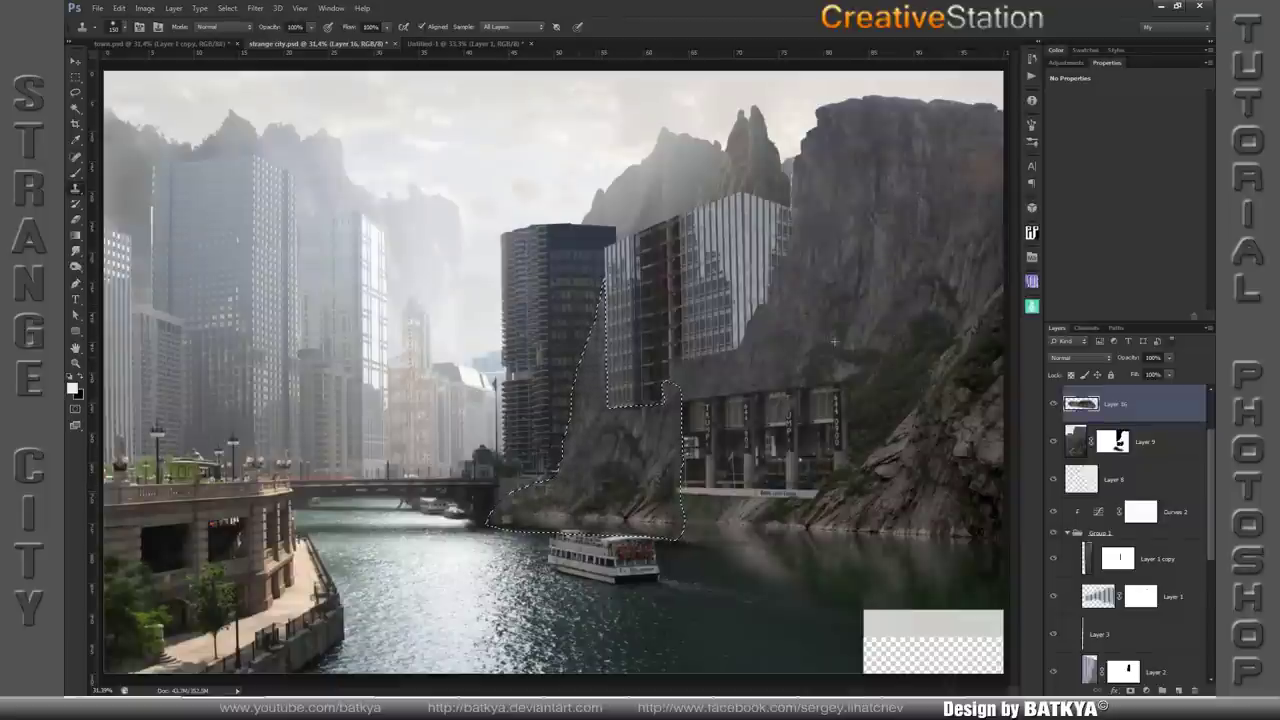
drag(606, 400, 655, 394)
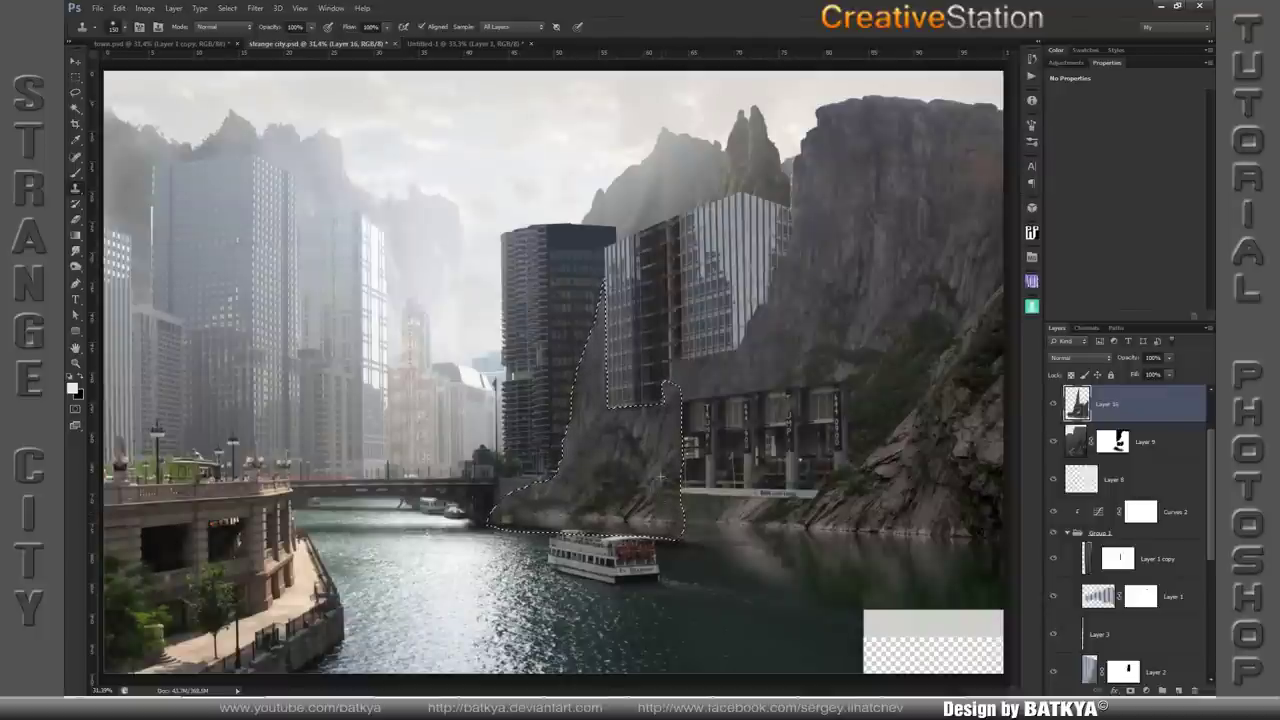
drag(640, 470, 586, 441)
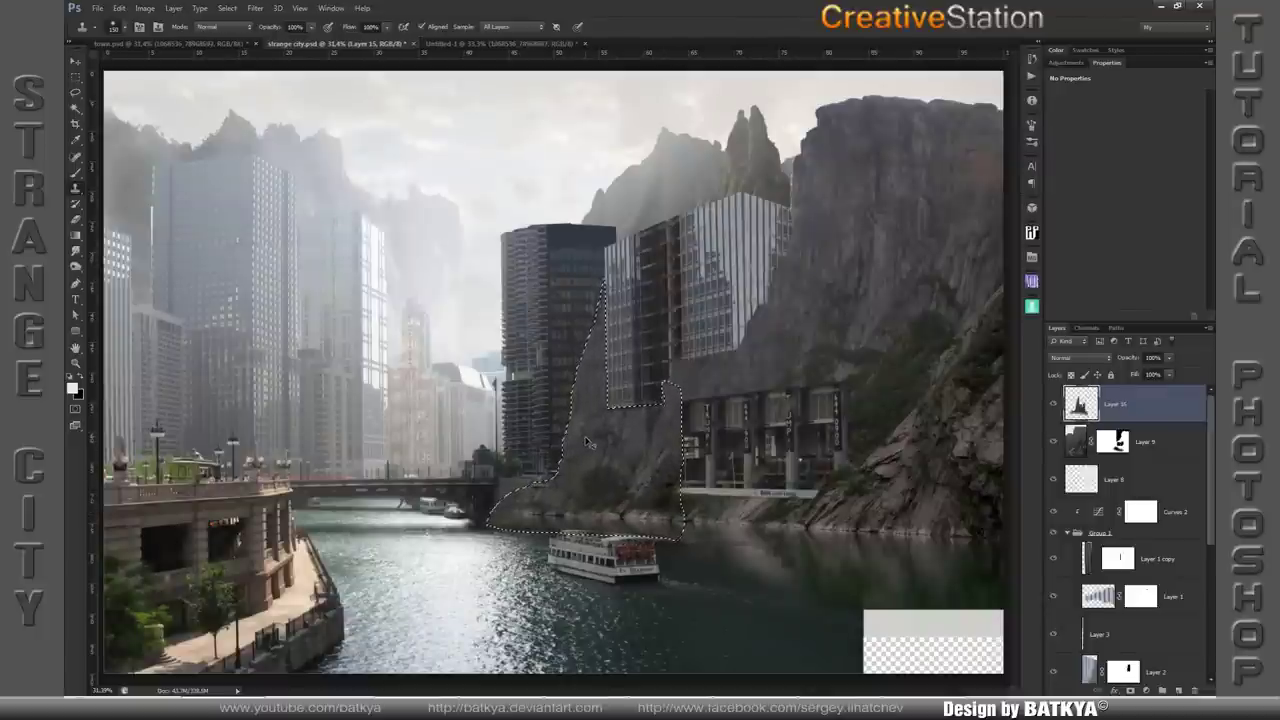
key(ctrl+d)
- Drag the Untitled-1 canyon photo into the strange-city composite
key(v)
click(505, 44)
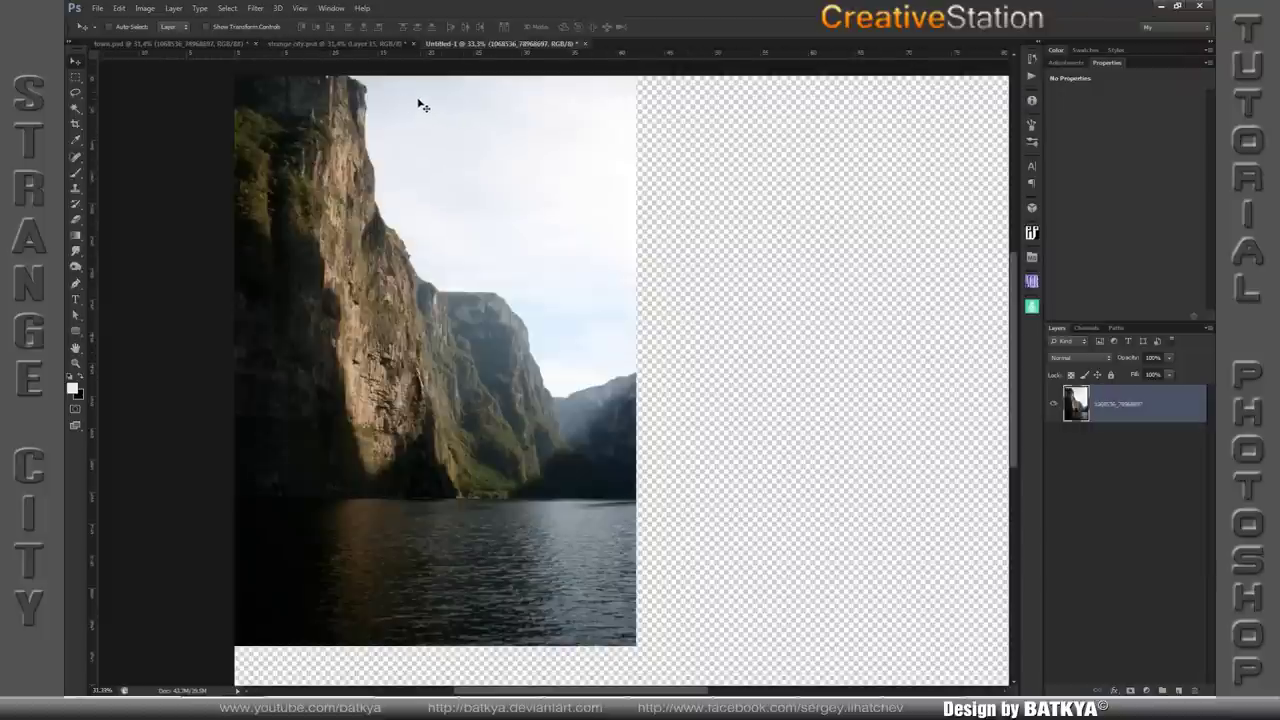
mouse_move(422, 105)
mouse_down()
mouse_move(398, 325)
mouse_move(770, 341)
mouse_up()
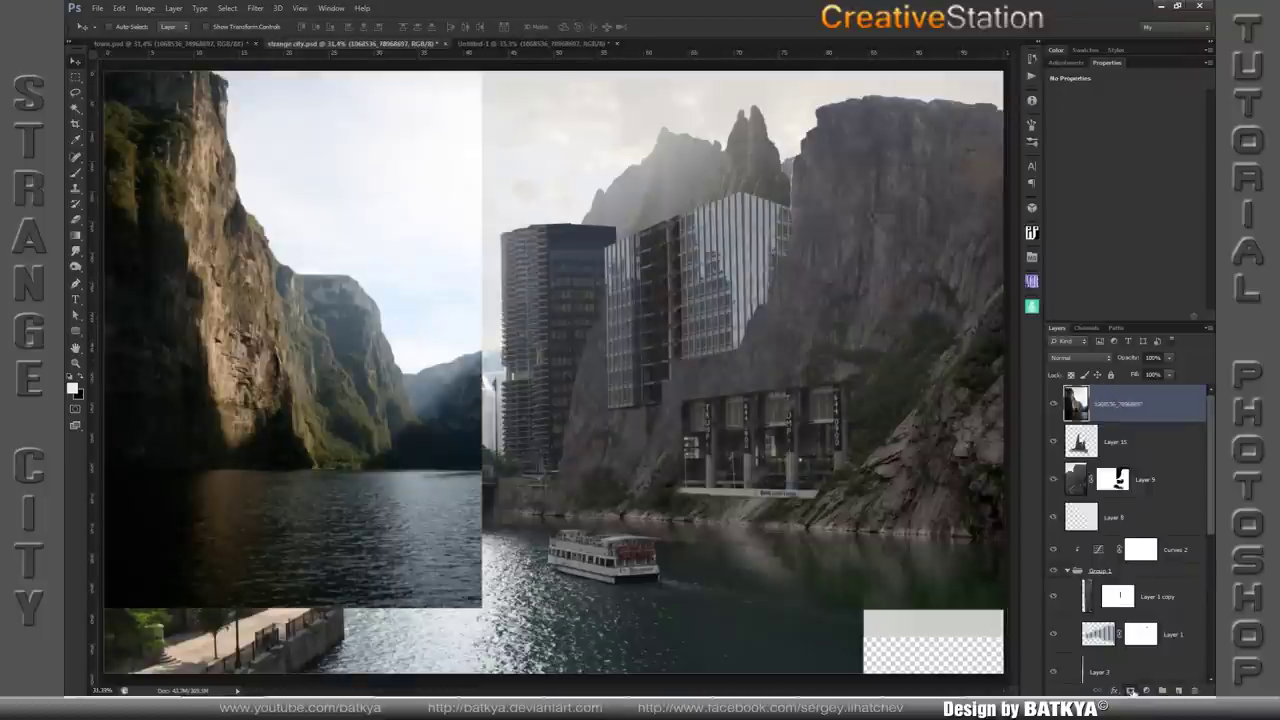
- Mask the canyon layer with a large soft black brush, fading its inner edge to reveal skyscrapers
click(1131, 690)
key(b)
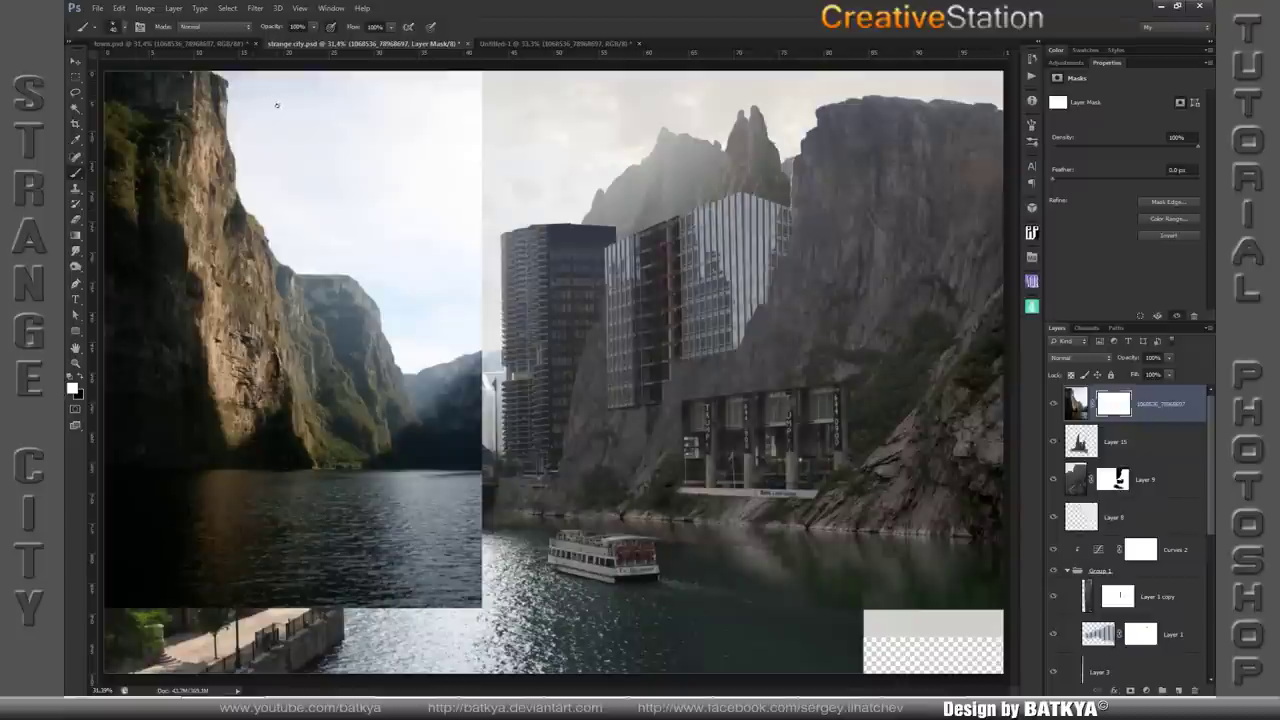
key(x)
right_click(329, 143)
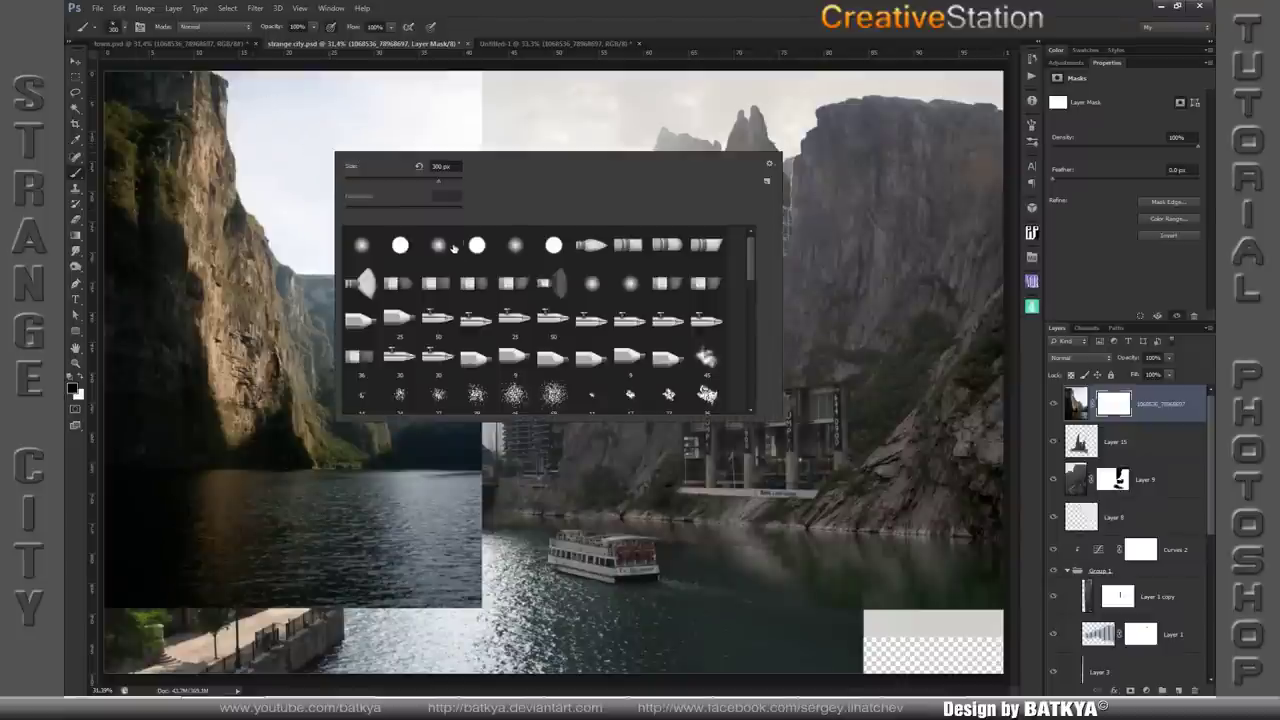
double_click(445, 248)
mouse_move(274, 104)
mouse_down()
mouse_move(238, 98)
mouse_move(225, 125)
mouse_move(306, 97)
mouse_move(440, 300)
mouse_move(381, 148)
mouse_move(445, 250)
mouse_move(443, 634)
mouse_move(150, 470)
mouse_move(400, 530)
mouse_move(150, 590)
mouse_move(371, 263)
mouse_move(366, 180)
mouse_move(327, 160)
mouse_move(277, 194)
mouse_move(290, 168)
mouse_move(300, 420)
mouse_move(466, 363)
mouse_up()
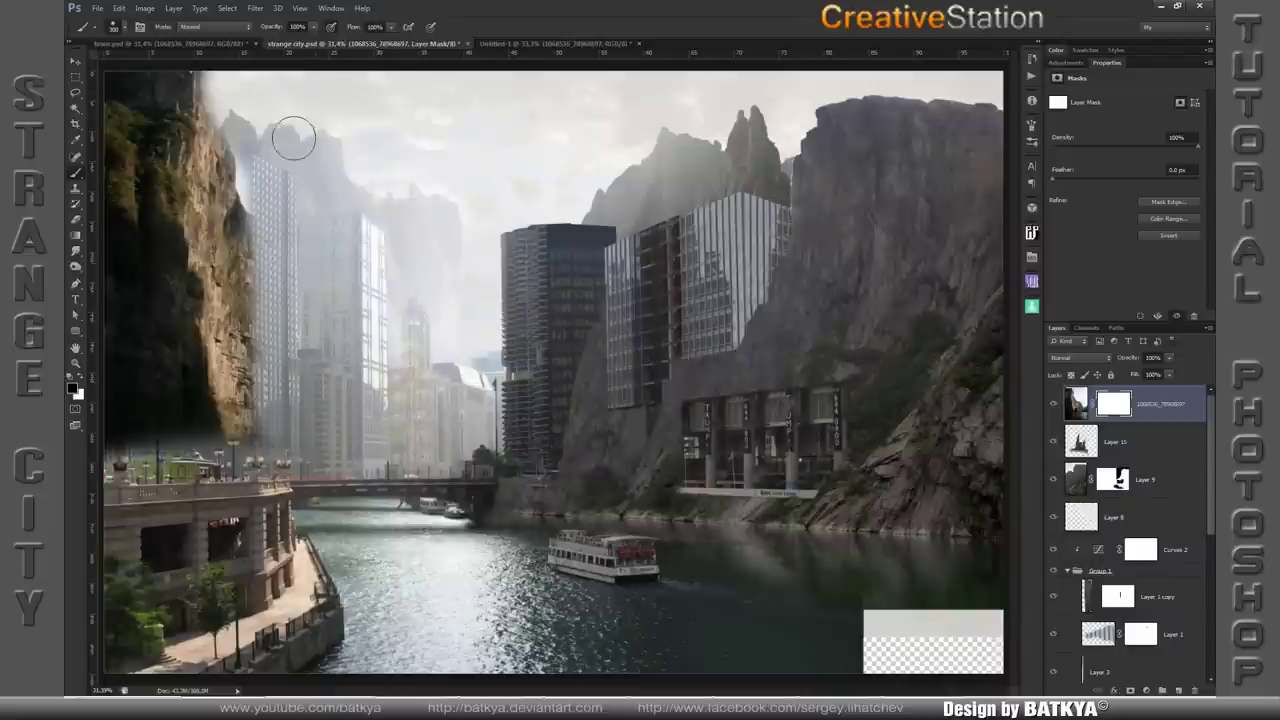
mouse_move(235, 107)
mouse_down()
mouse_move(215, 110)
mouse_move(237, 160)
mouse_move(240, 290)
mouse_move(283, 329)
mouse_up()
mouse_move(140, 226)
mouse_down()
mouse_move(125, 257)
mouse_move(120, 450)
mouse_move(115, 290)
mouse_move(150, 220)
mouse_move(185, 440)
mouse_move(180, 230)
mouse_up()
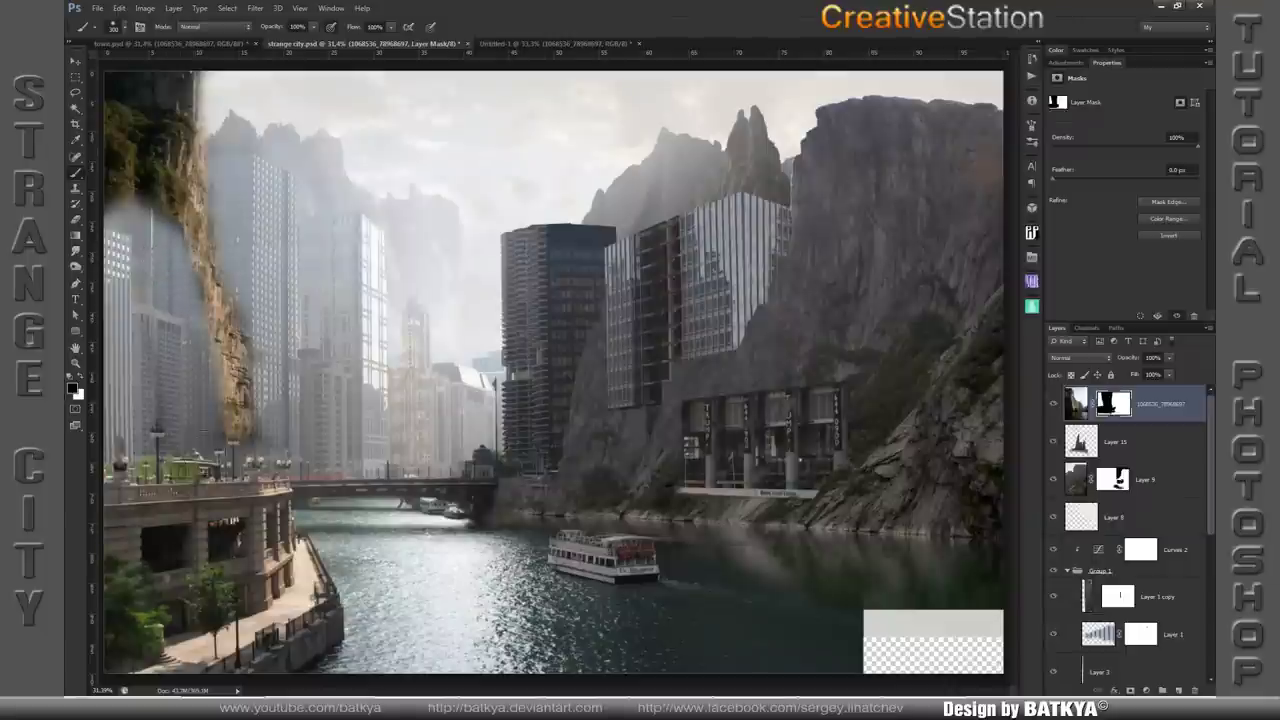
drag(160, 365, 160, 440)
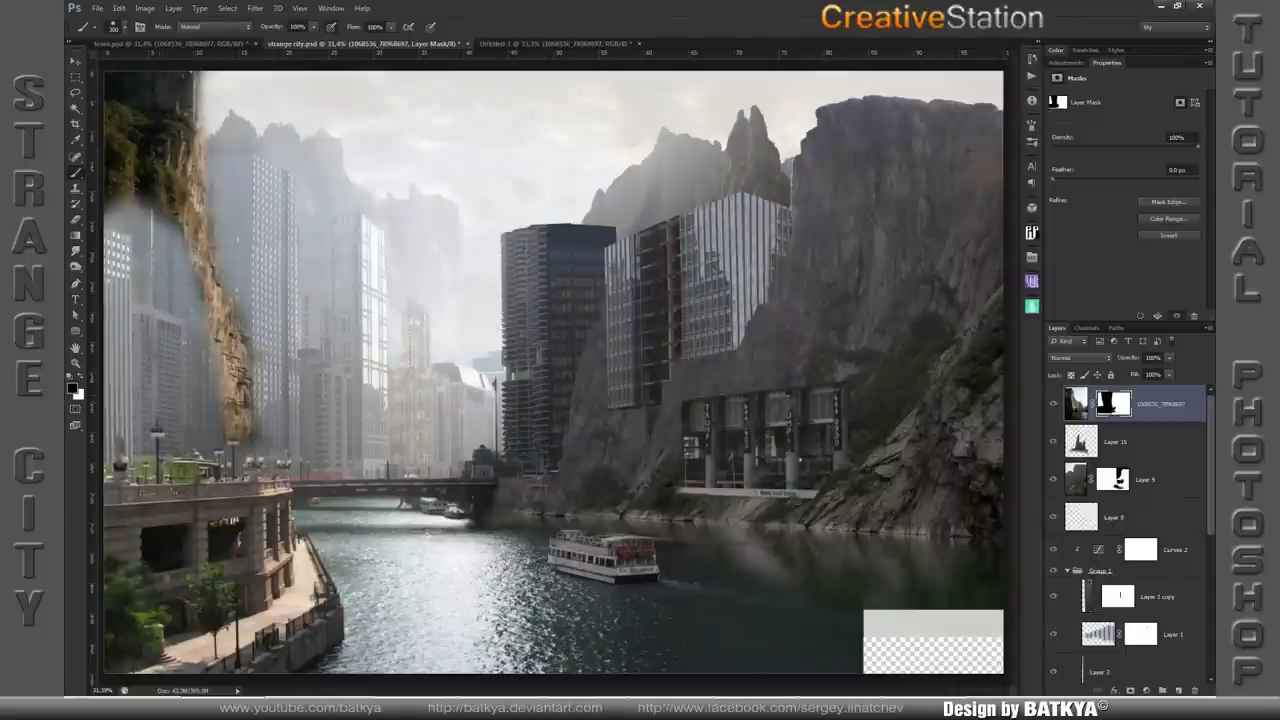
click(75, 92)
mouse_move(158, 72)
mouse_down()
mouse_move(207, 152)
mouse_move(320, 68)
mouse_up()
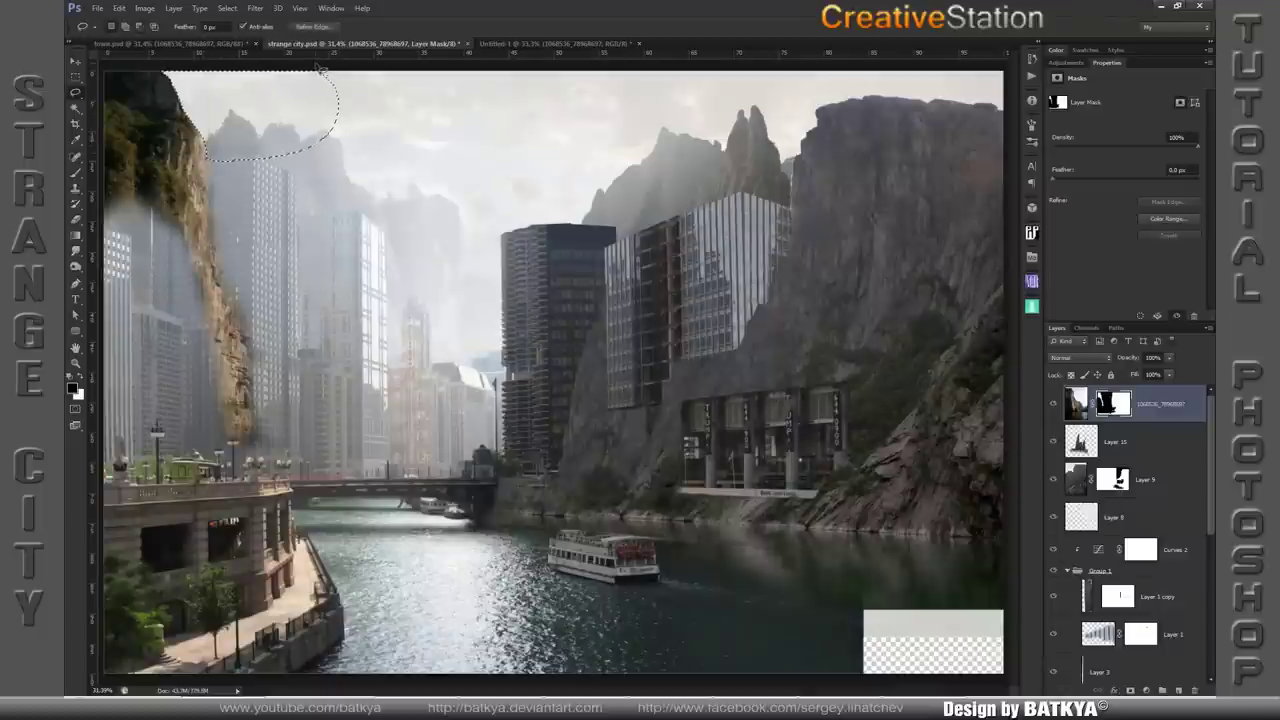
key(ctrl+d)
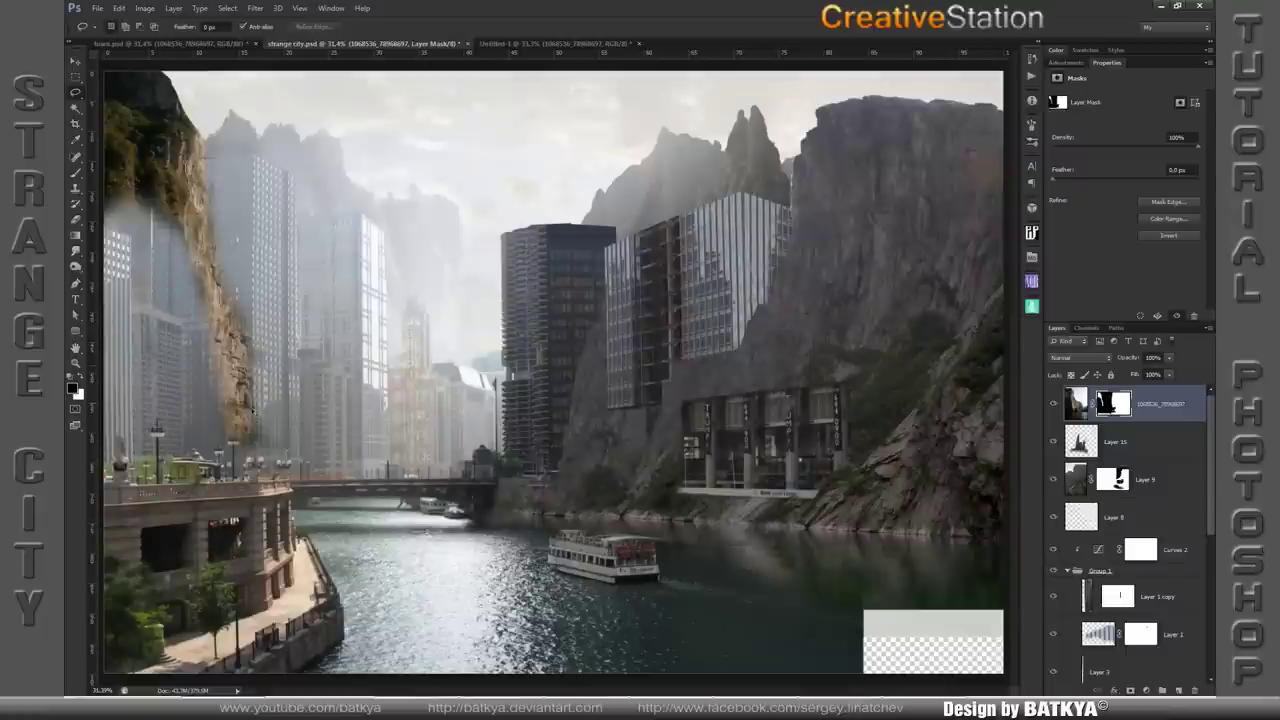
drag(257, 447, 337, 115)
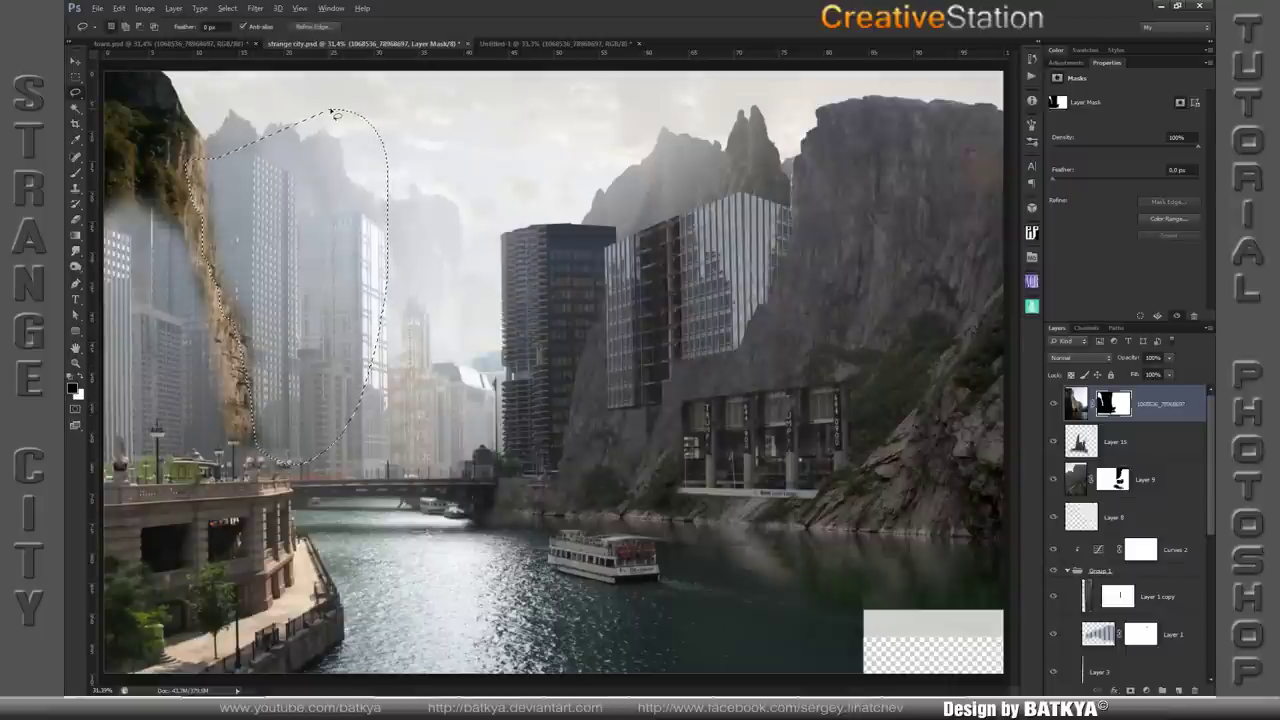
key(ctrl+d)
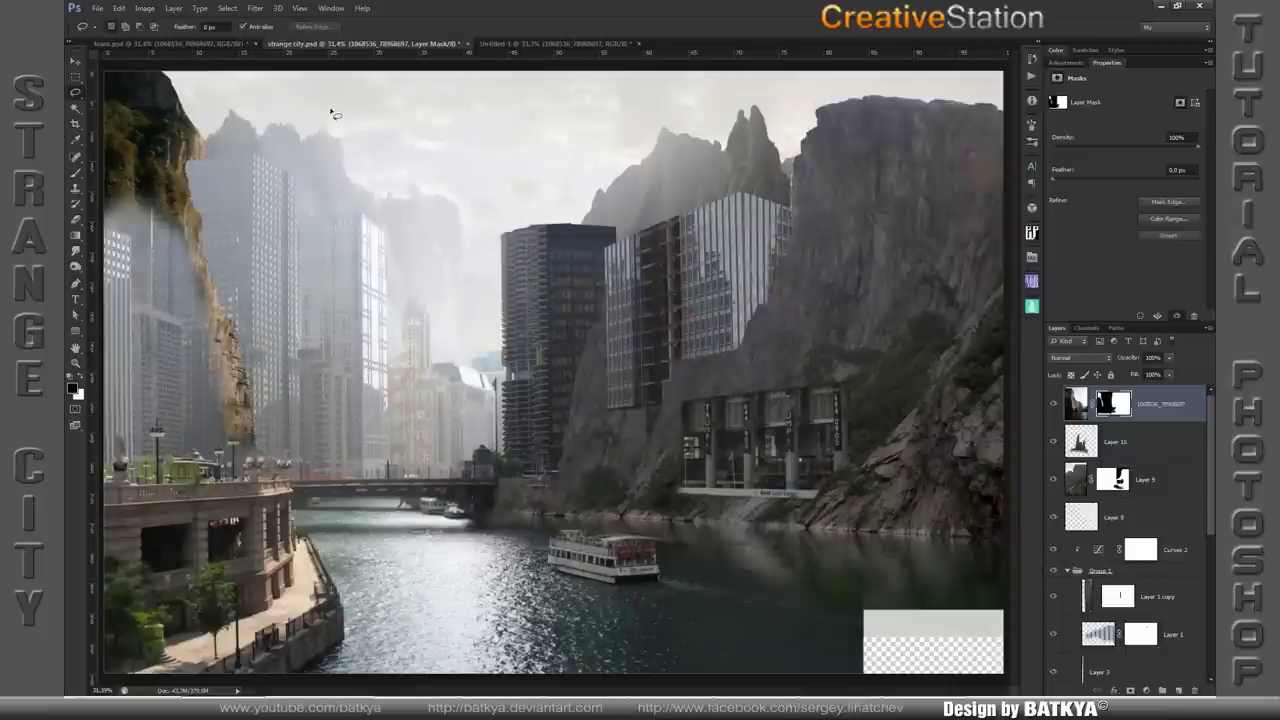
- Add Layer 16 in Color mode, filled with neutral grey (hue 0, saturation 0) and clipped below
click(1178, 690)
click(1080, 357)
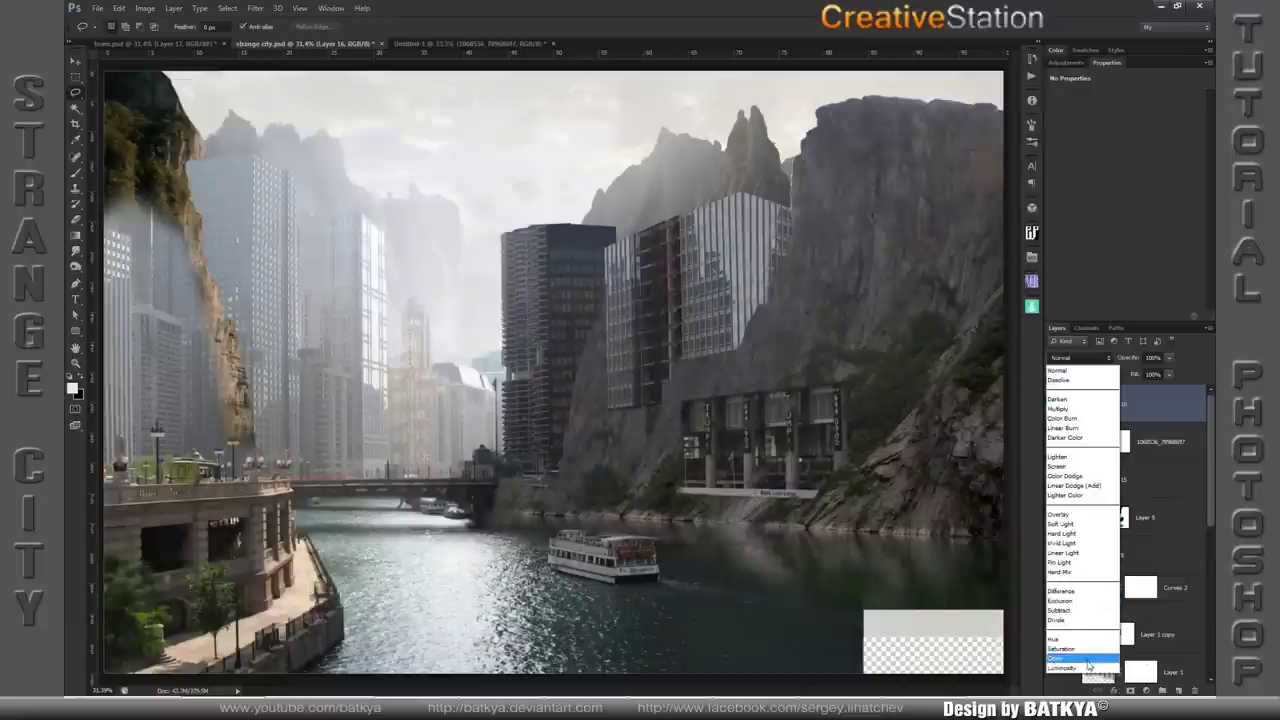
click(1075, 660)
click(1126, 358)
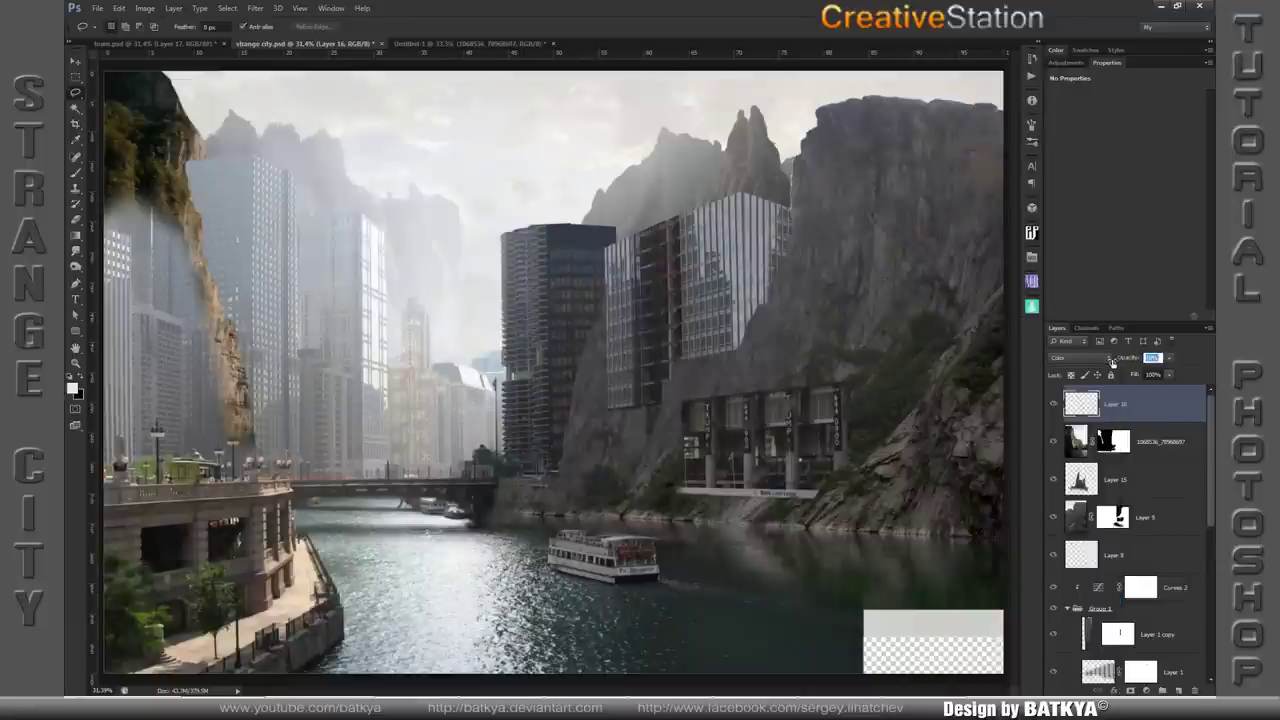
text(68)
click(72, 388)
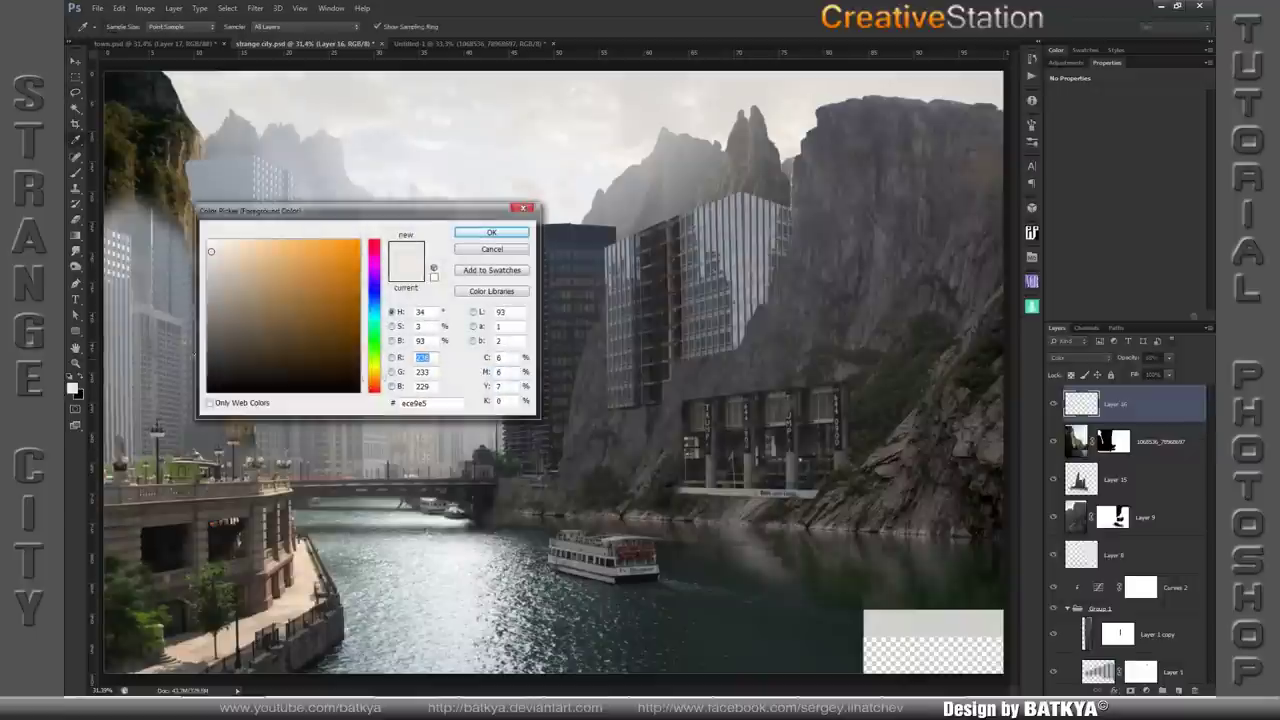
double_click(420, 312)
text(0)
key(Tab)
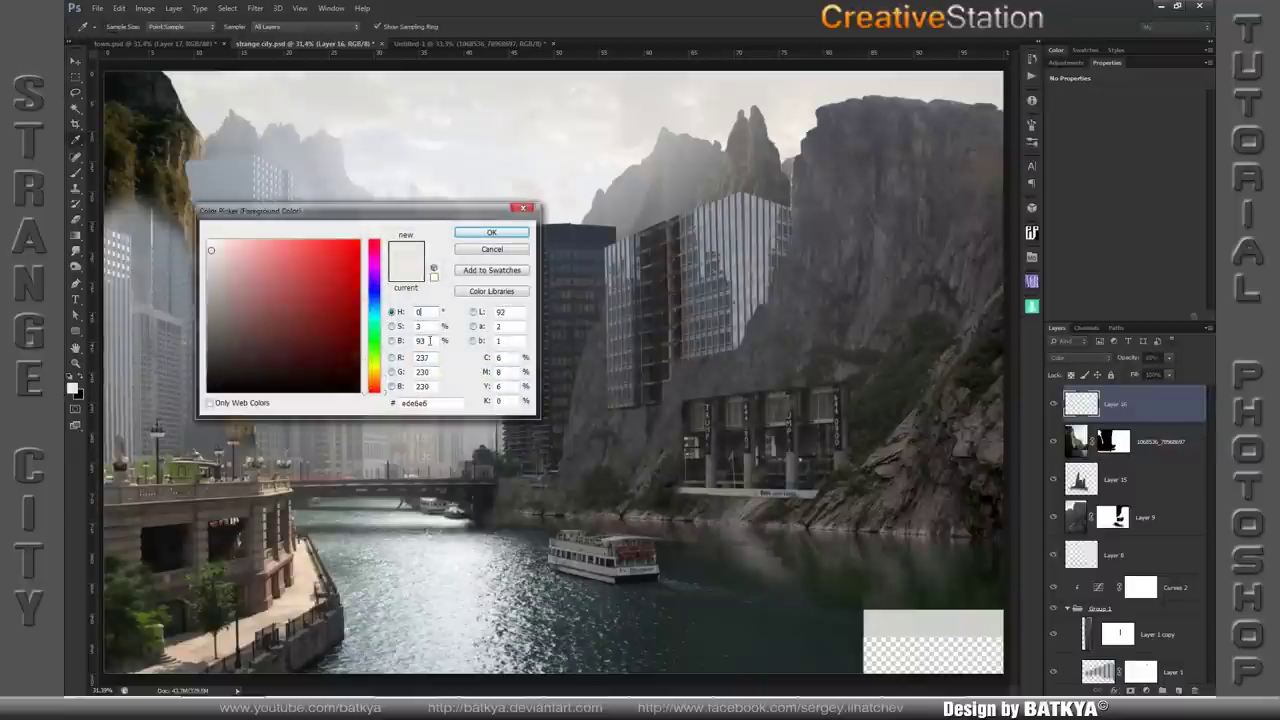
text(0)
key(Tab)
text(50)
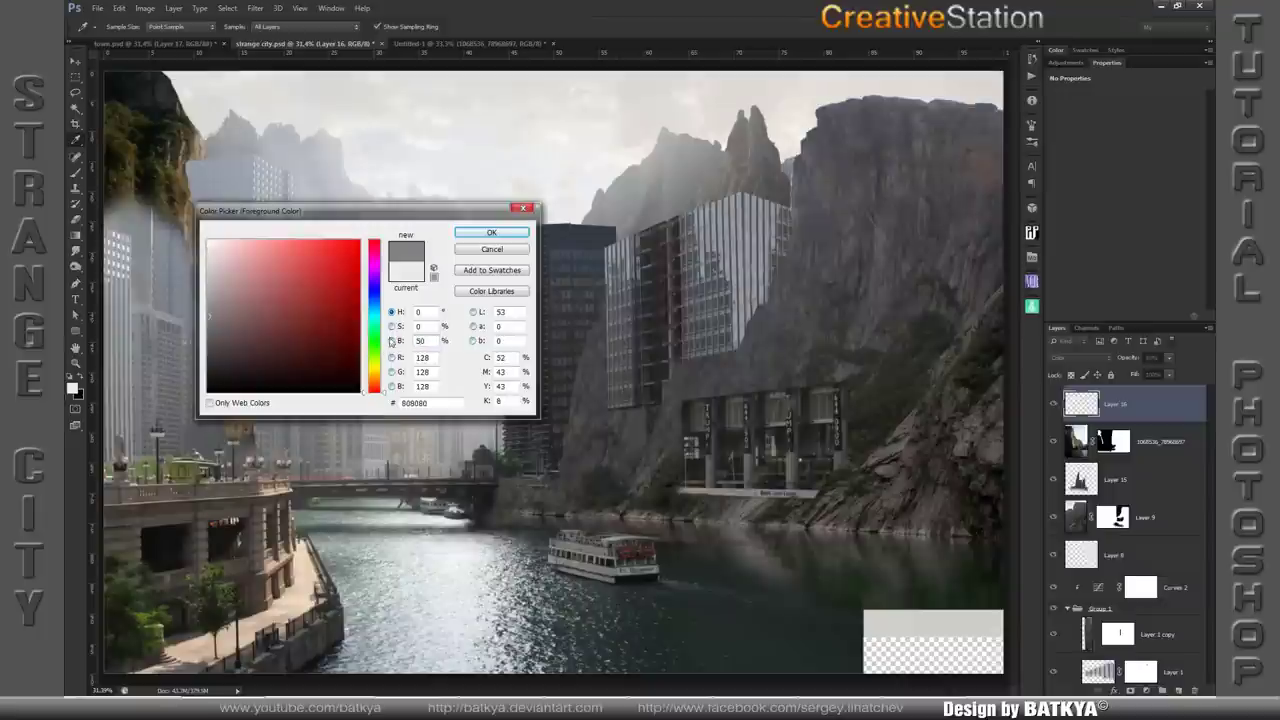
click(491, 232)
key(alt+BackSpace)
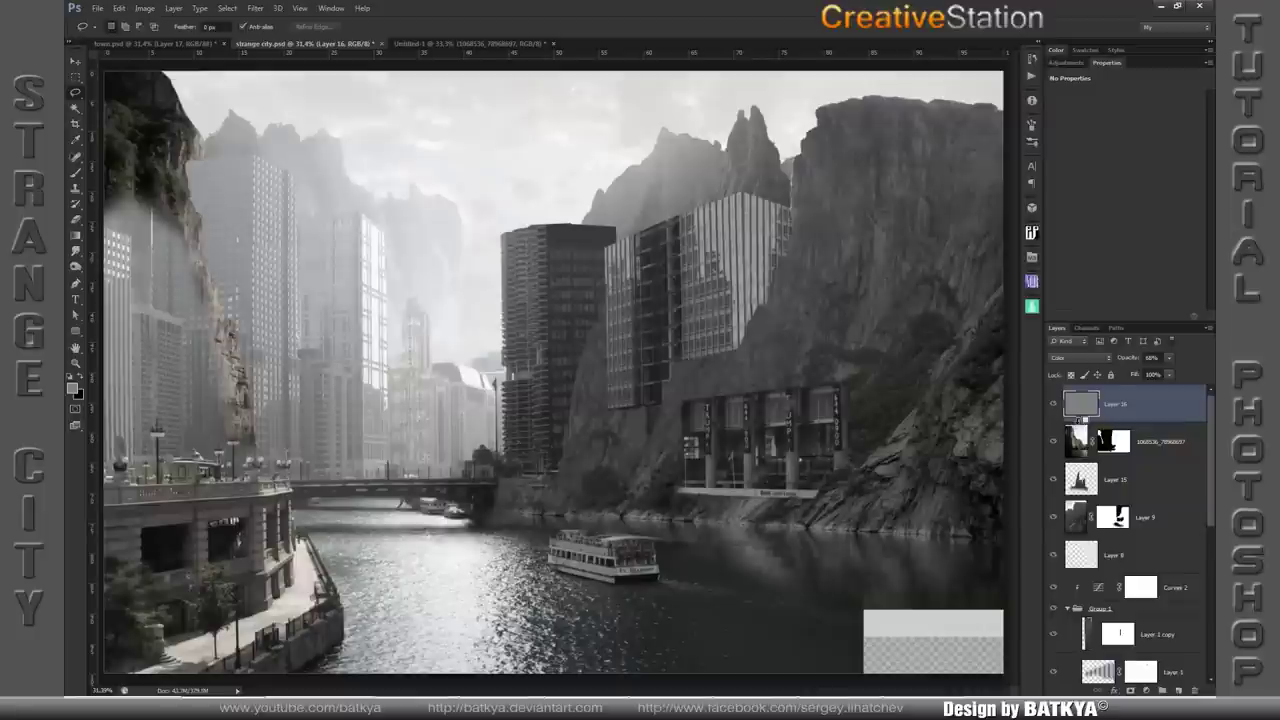
alt+click(1080, 423)
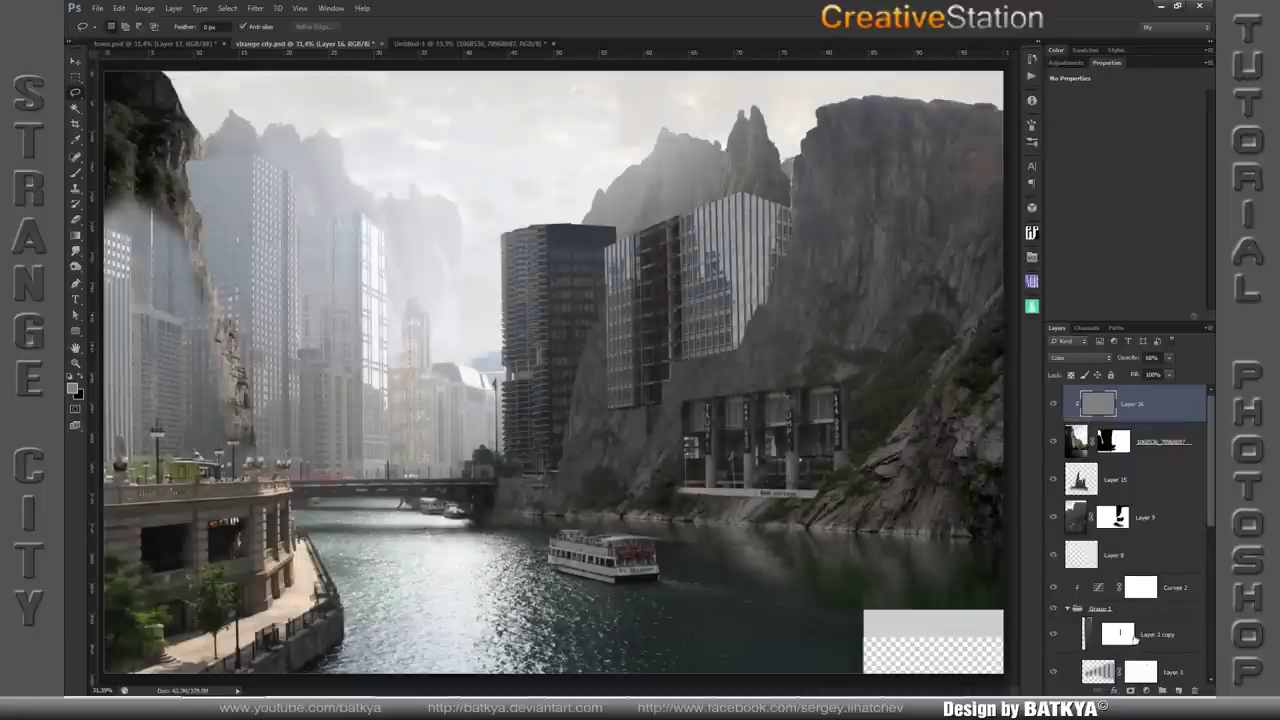
- Add a Brightness/Contrast adjustment that slightly darkens the clipped image
click(1143, 690)
click(1150, 478)
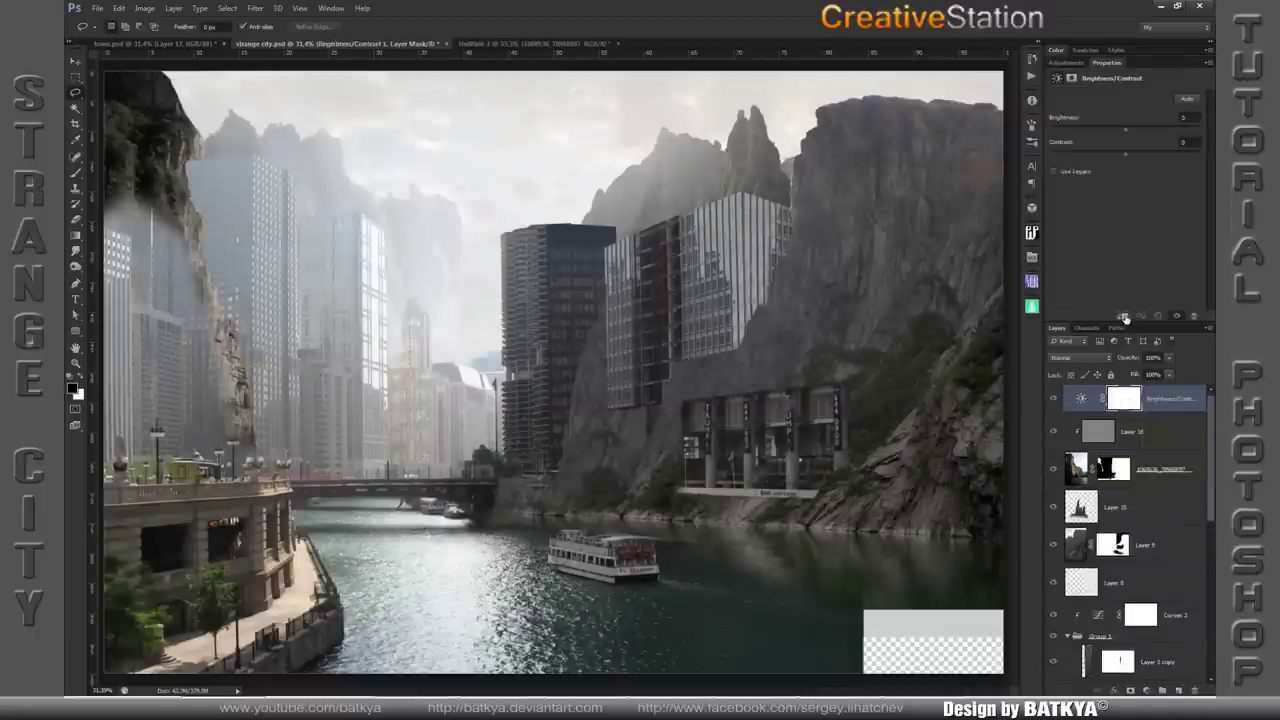
drag(1125, 129, 1111, 134)
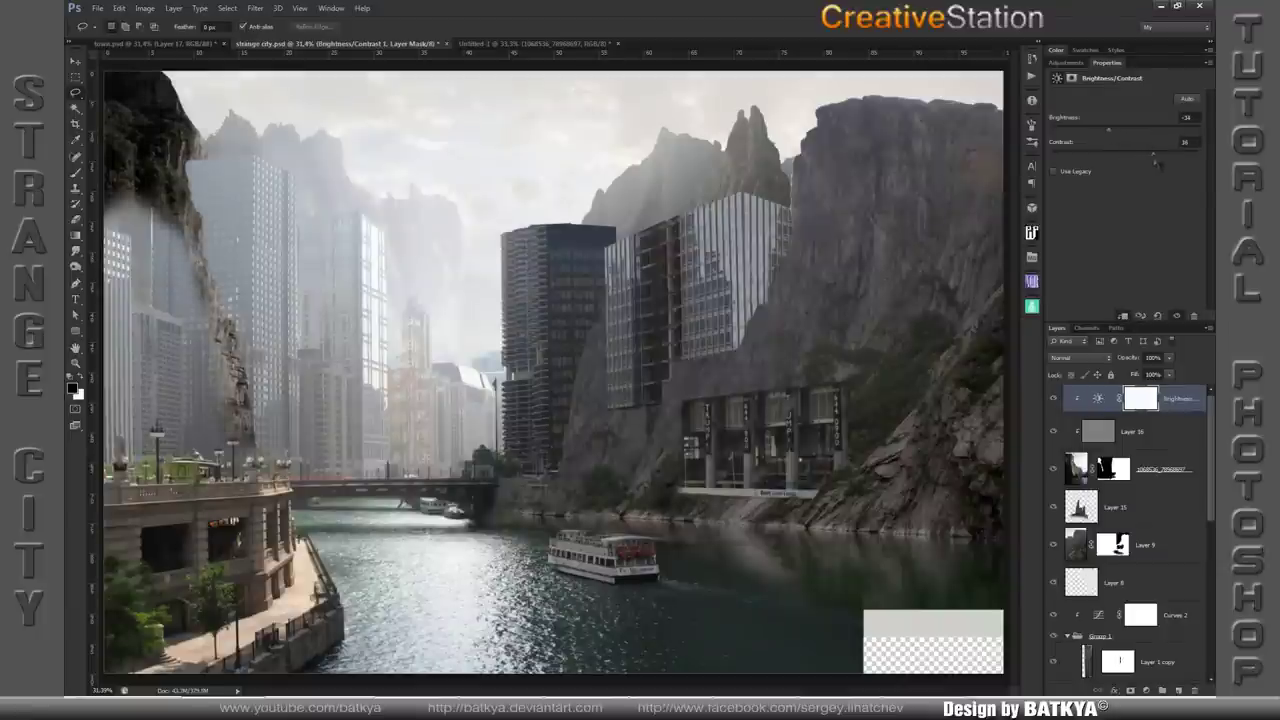
- Add a clipped Levels adjustment with midtones 1.16 and output black about 92
click(1145, 691)
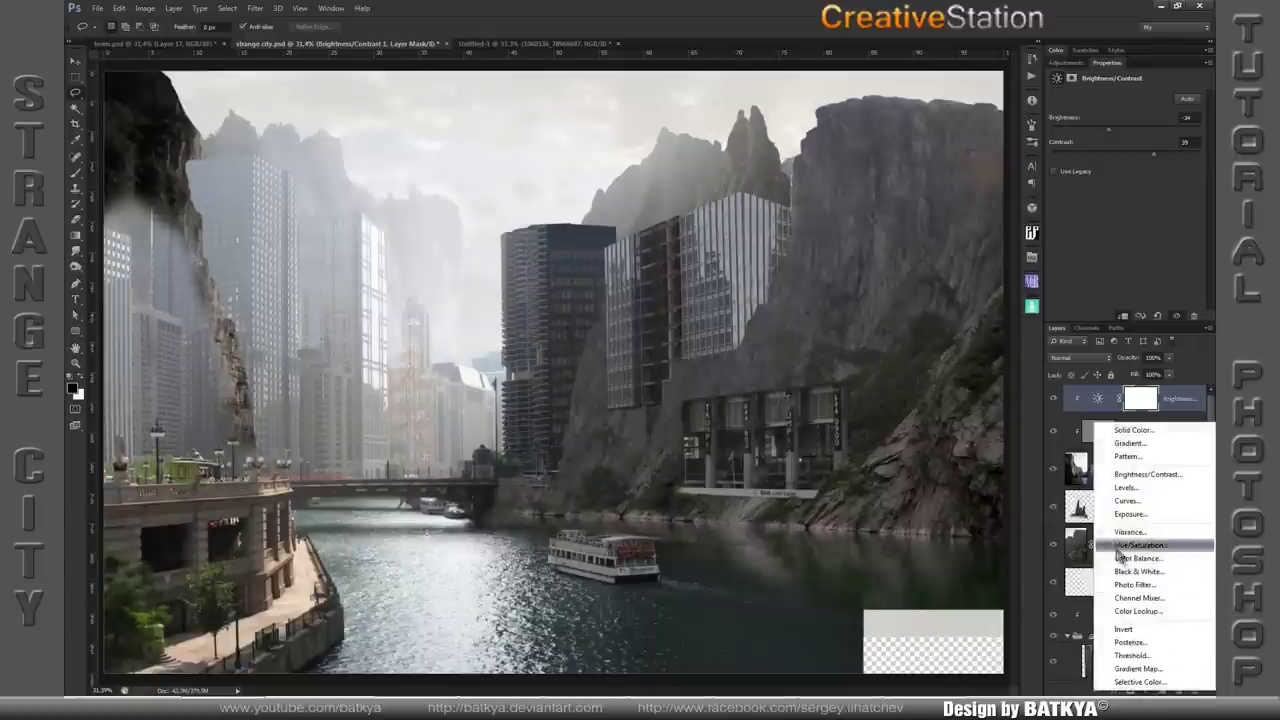
click(1126, 487)
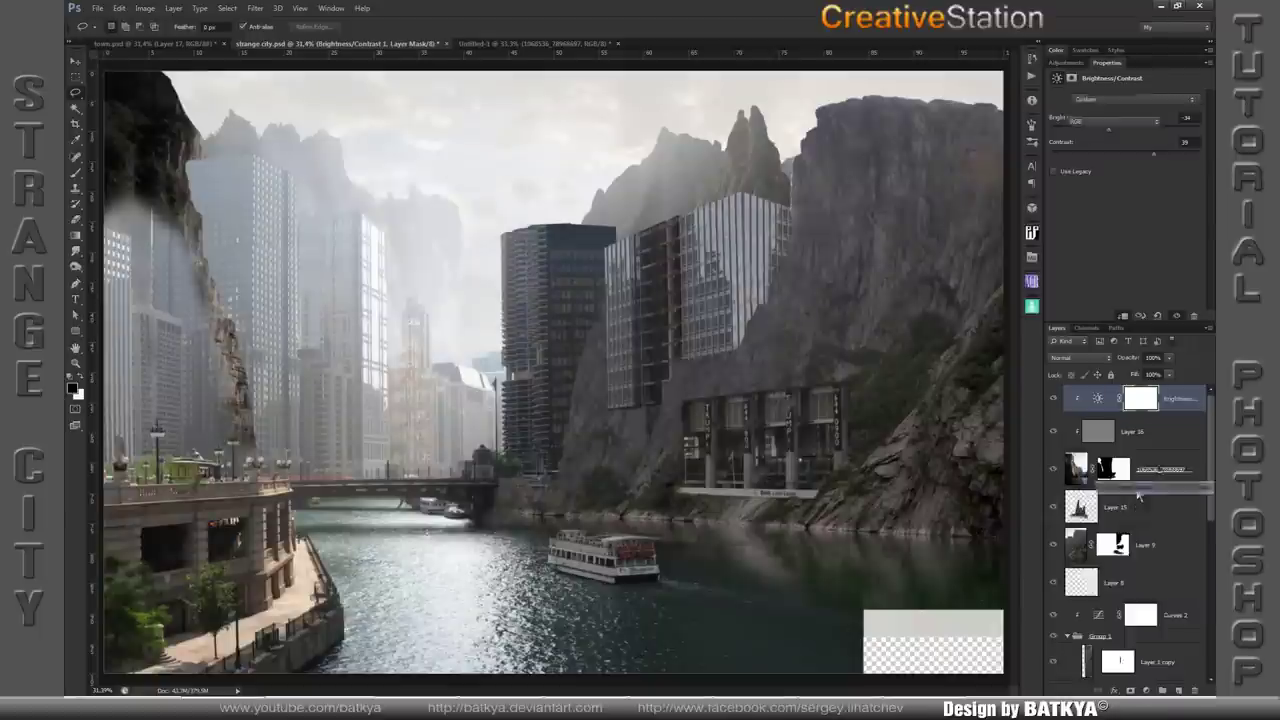
key(ctrl+alt+g)
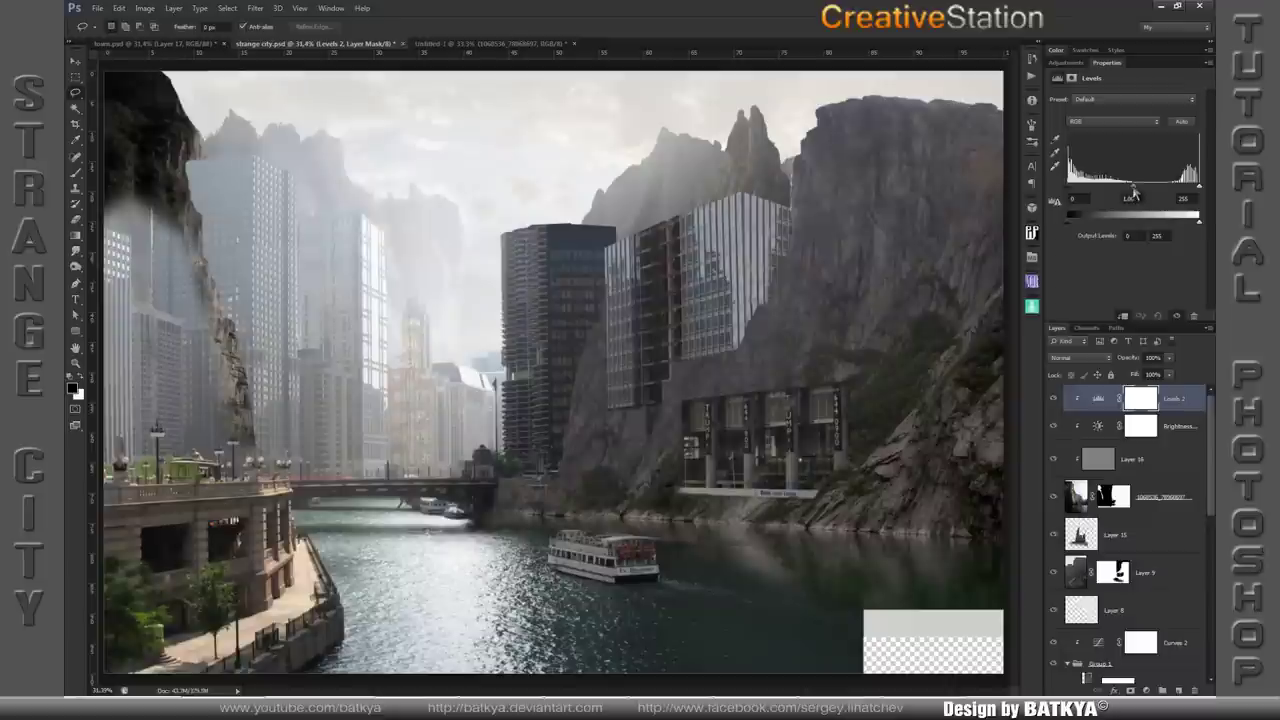
drag(1135, 190, 1126, 190)
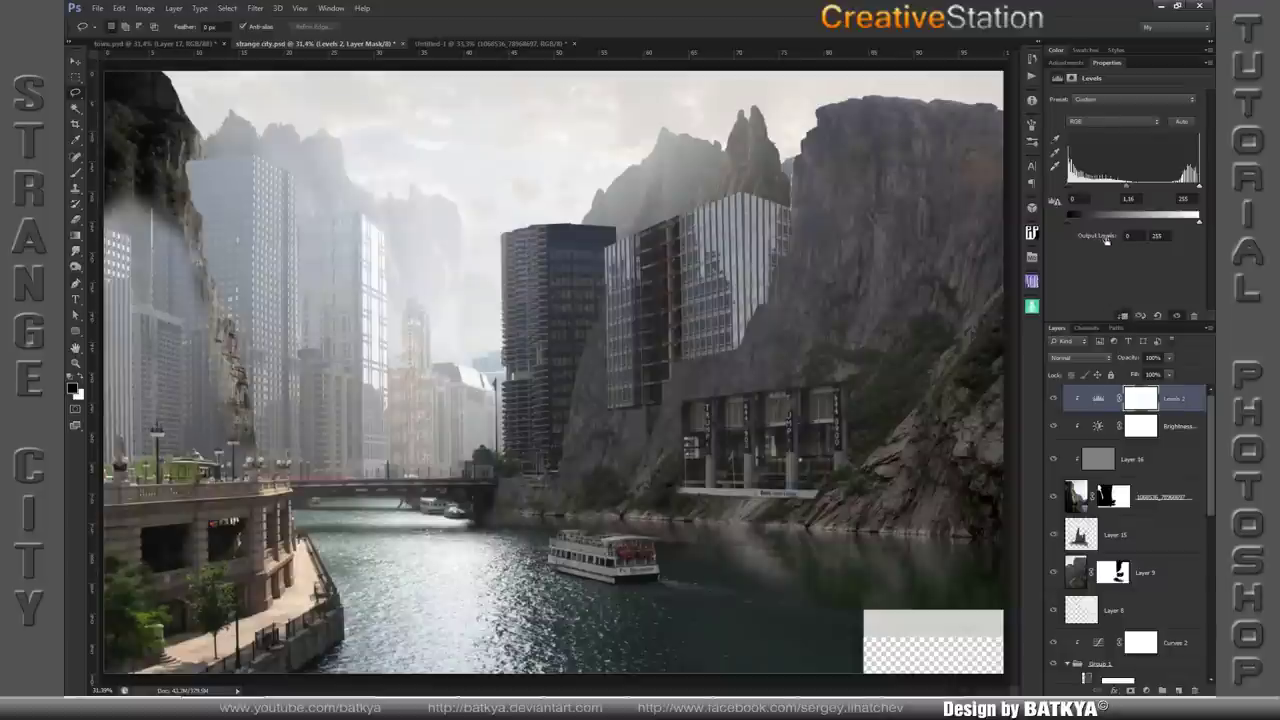
drag(1083, 230, 1116, 222)
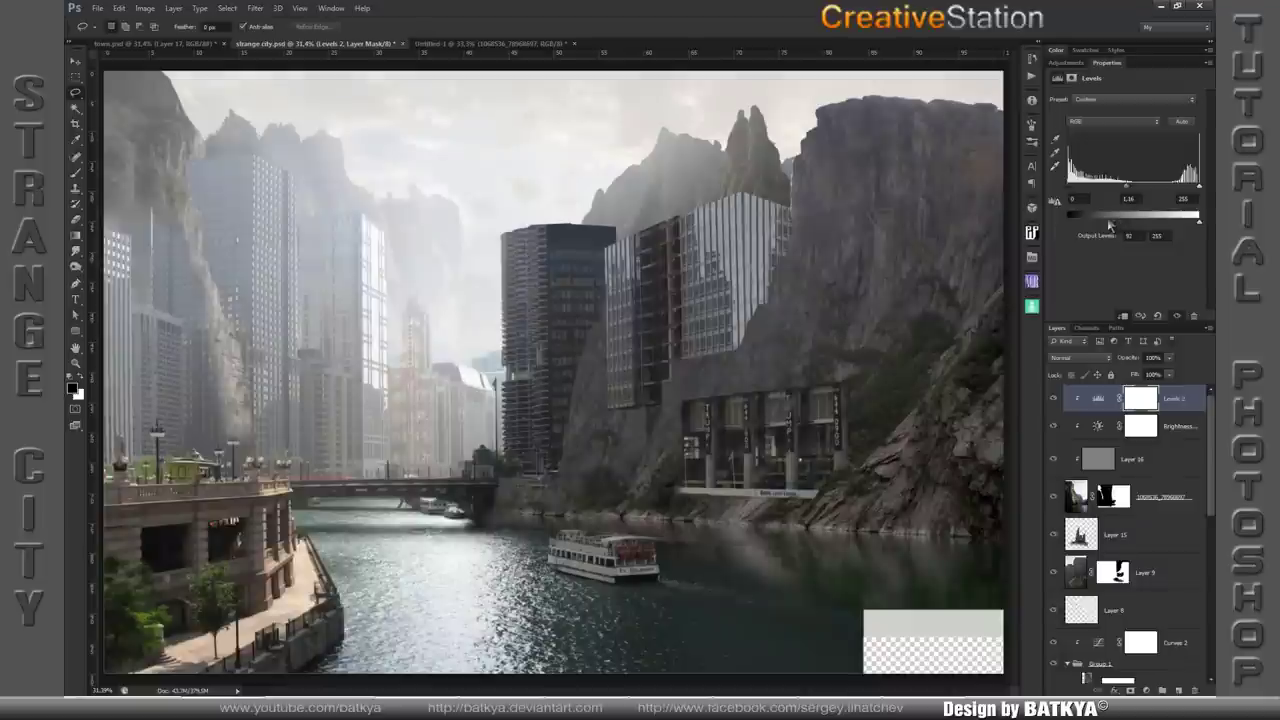
- Paint the canyon layer's mask white with a smaller brush to restore cliff rock on the left
click(1110, 496)
key(b)
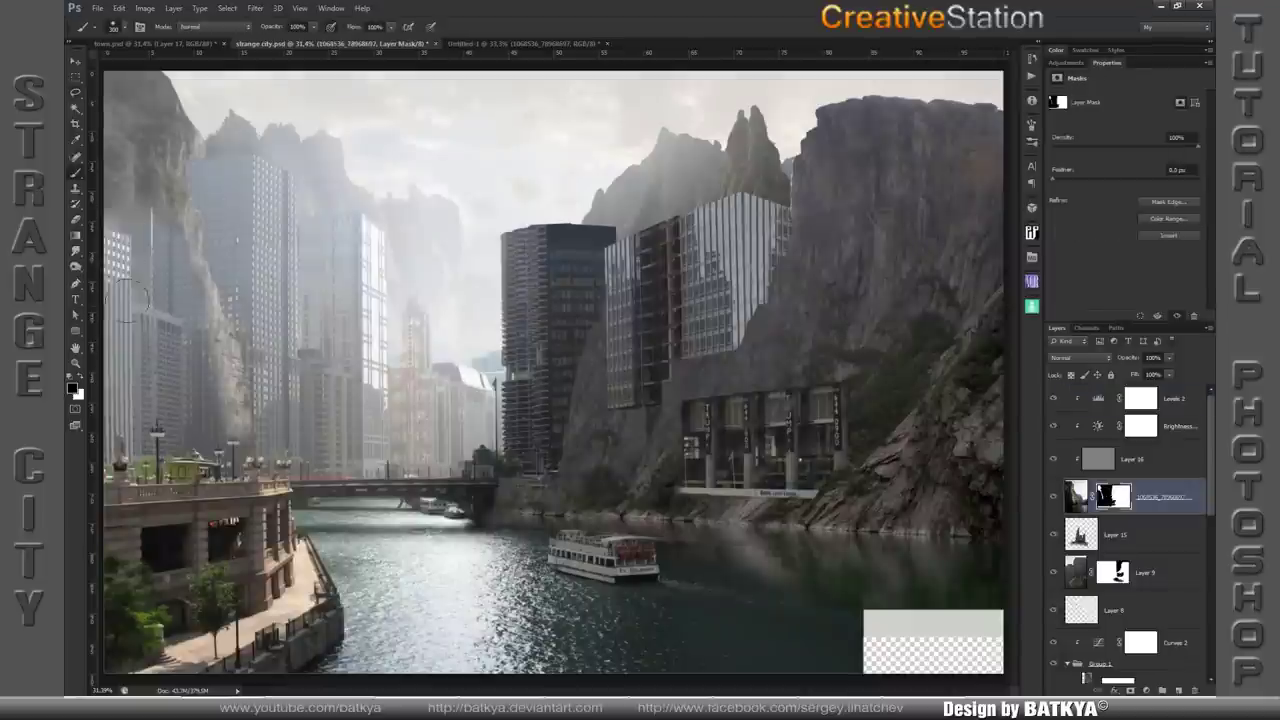
key(x)
key(bracketleft)
key(bracketleft)
key(bracketleft)
mouse_move(160, 234)
mouse_down()
mouse_move(151, 242)
mouse_move(185, 256)
mouse_move(190, 283)
mouse_up()
mouse_move(208, 350)
mouse_down()
mouse_move(222, 430)
mouse_move(228, 386)
mouse_up()
key(x)
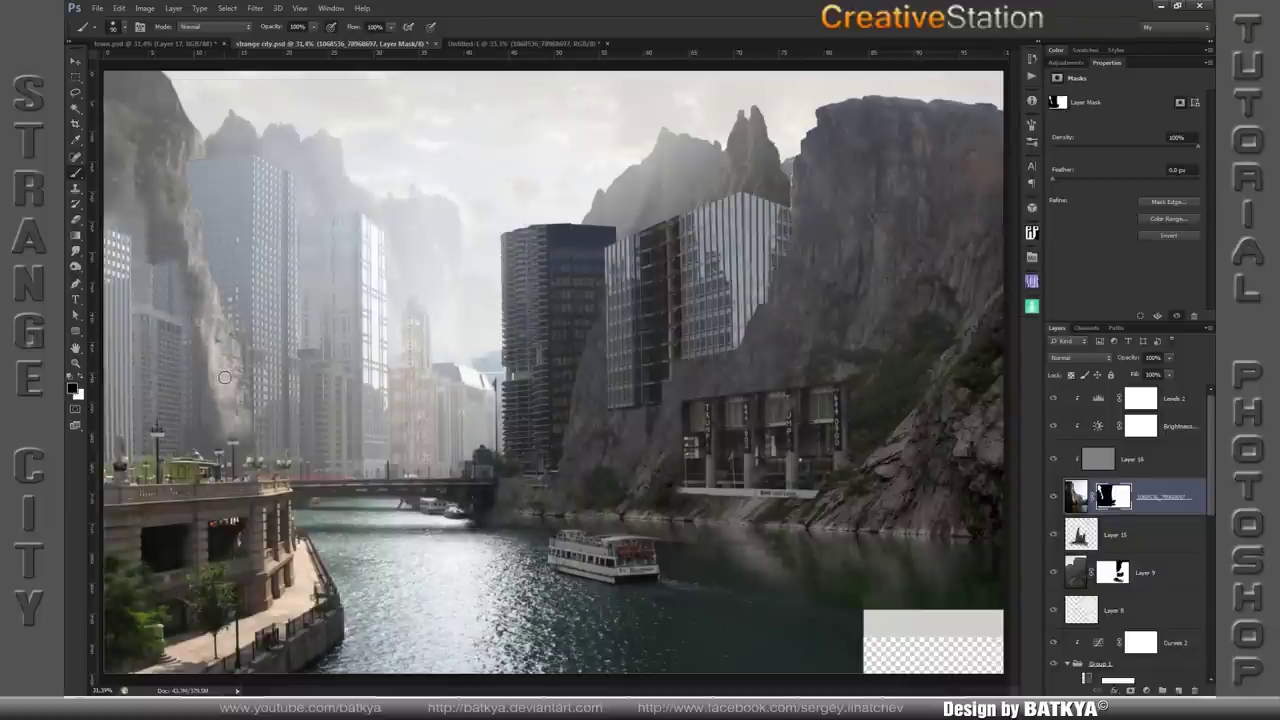
right_click(211, 349)
key(Return)
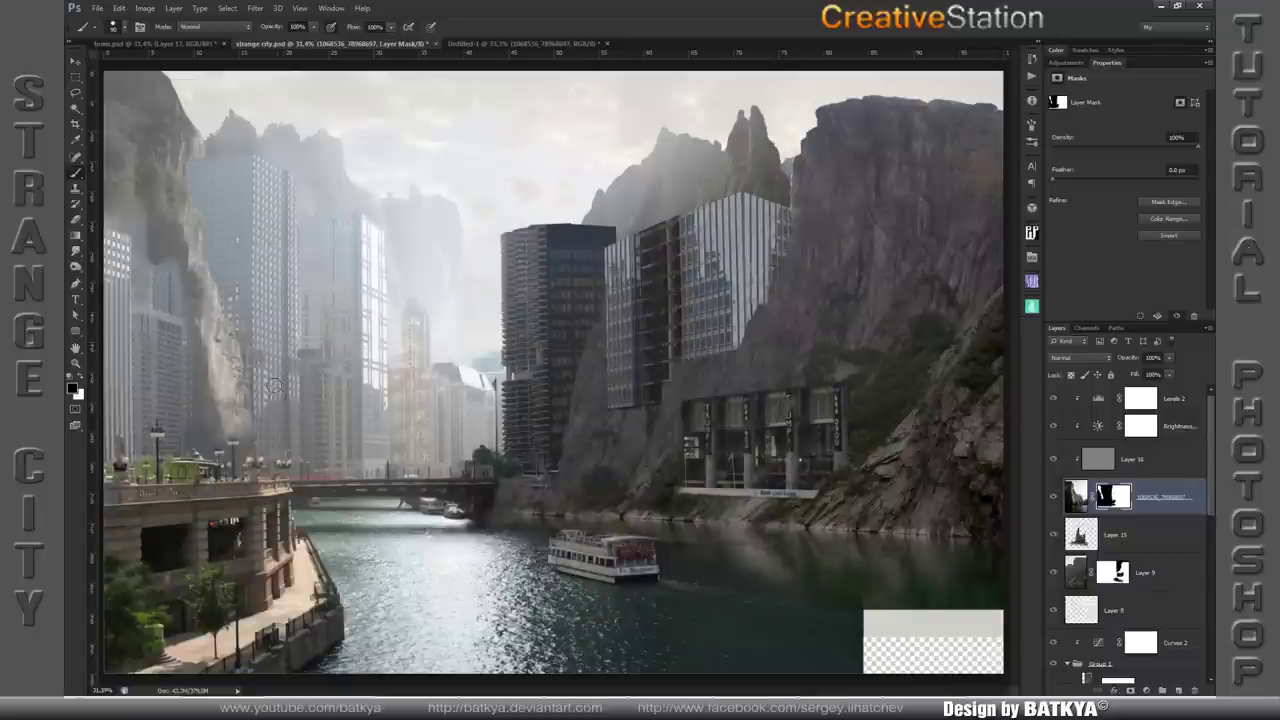
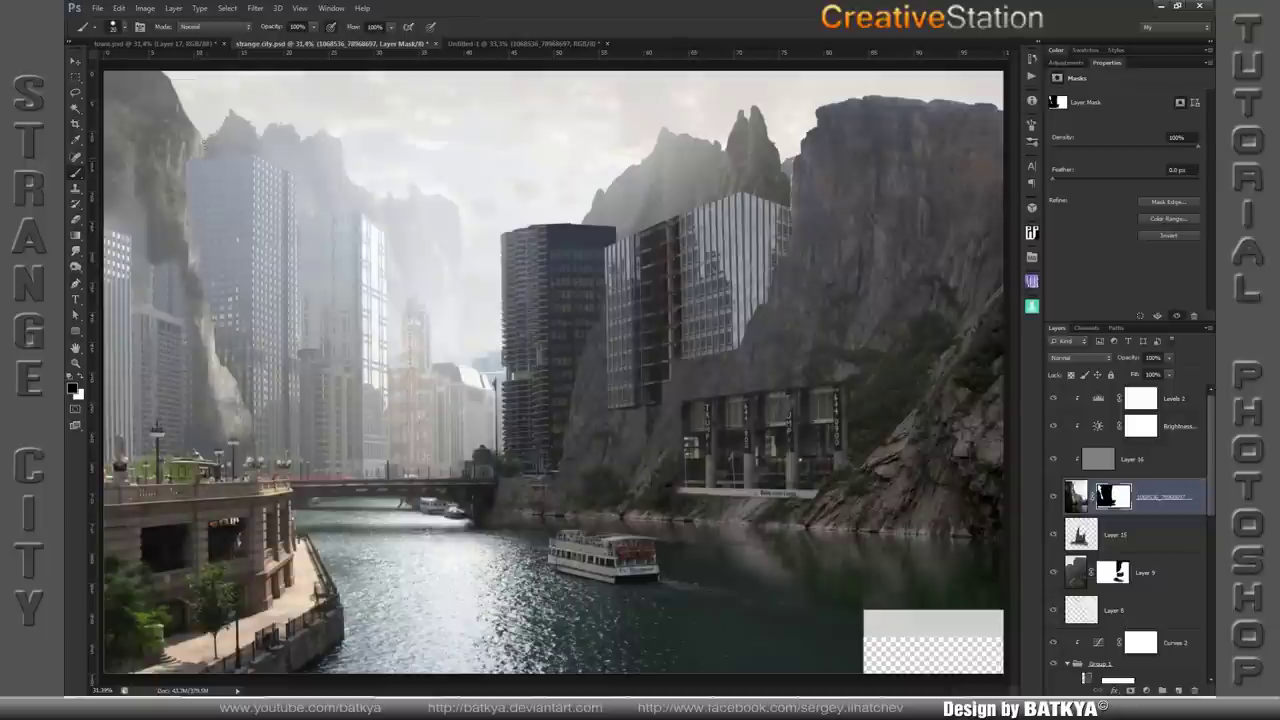
- Select the Levels 2 layer and check the canyon photo before returning to strange city
key(x)
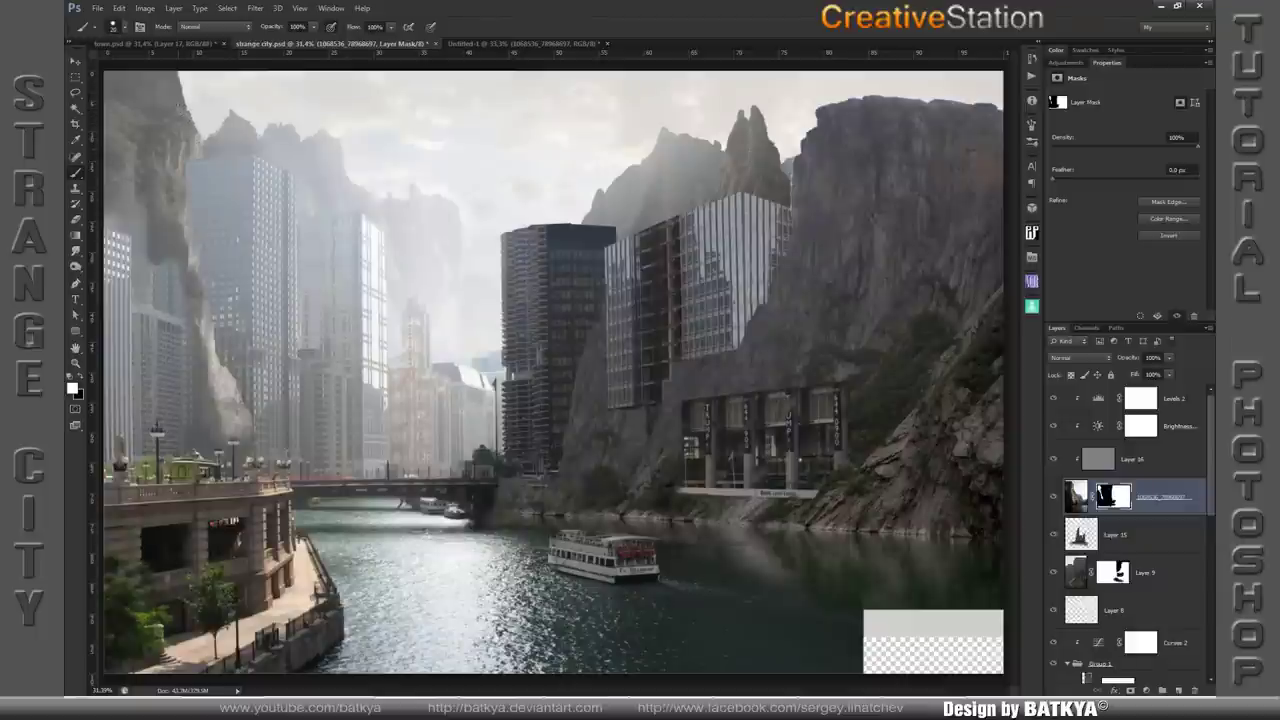
key(v)
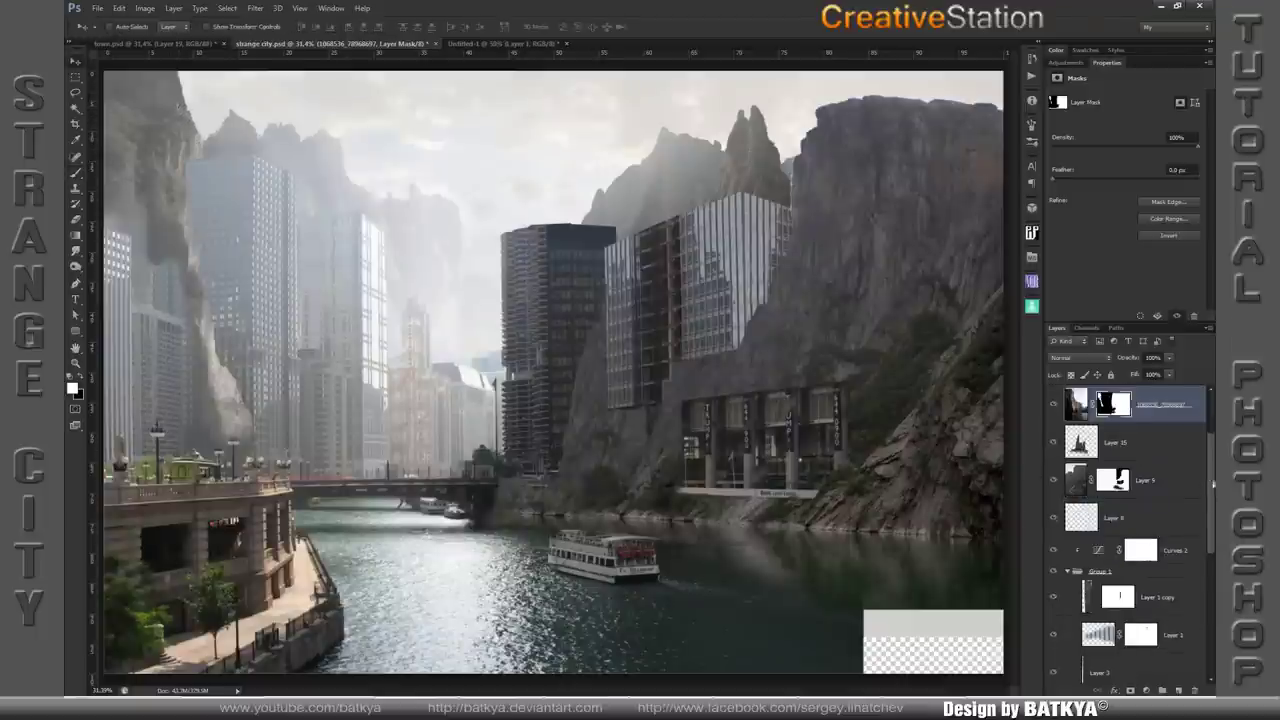
click(1134, 400)
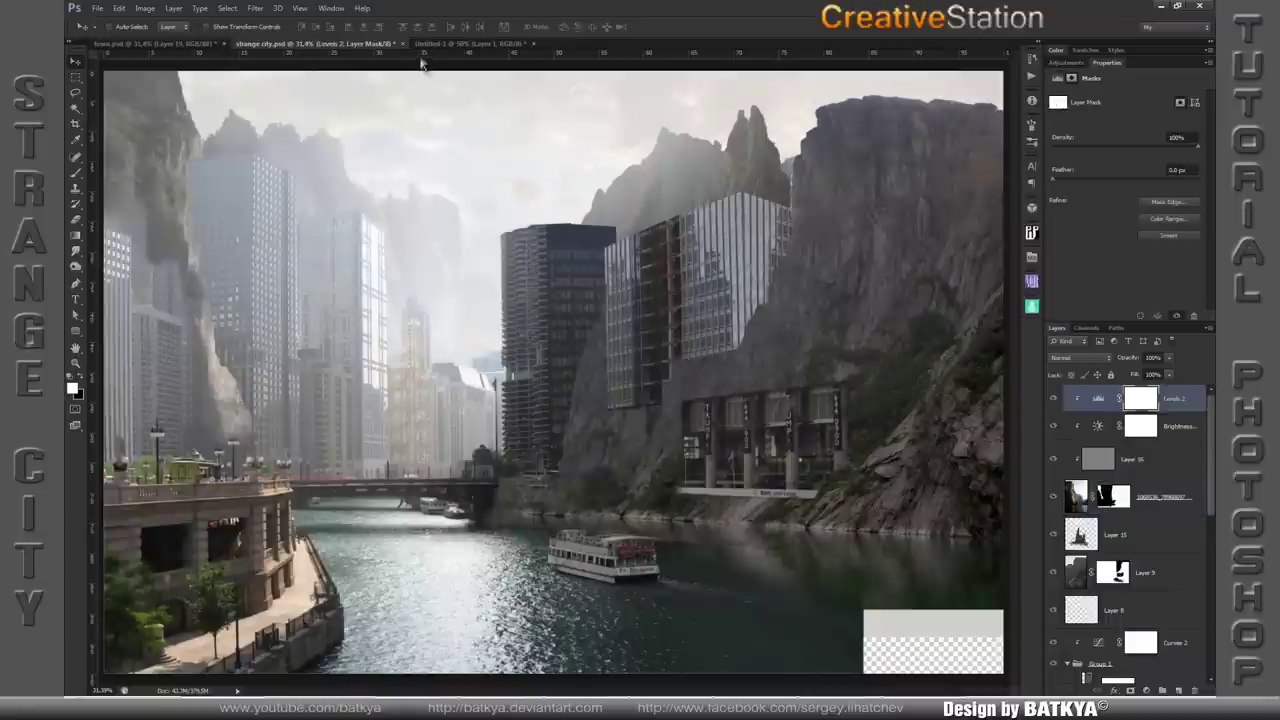
key(ctrl+Tab)
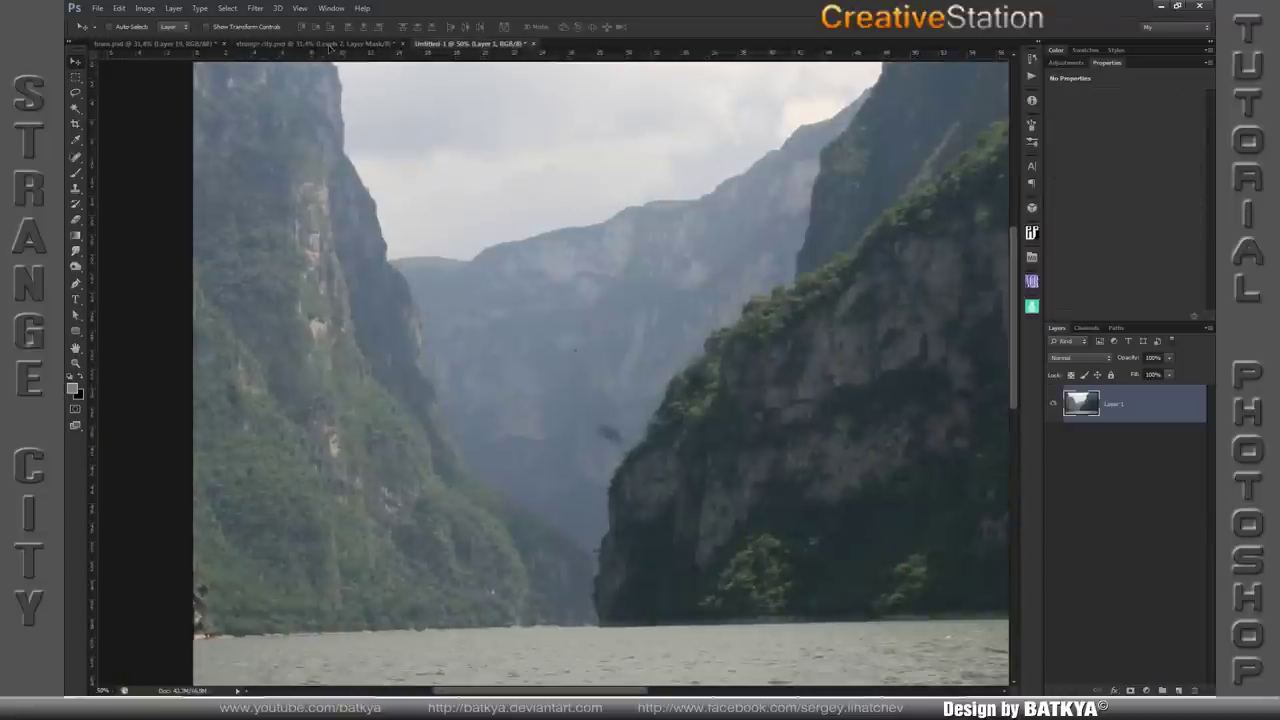
click(330, 45)
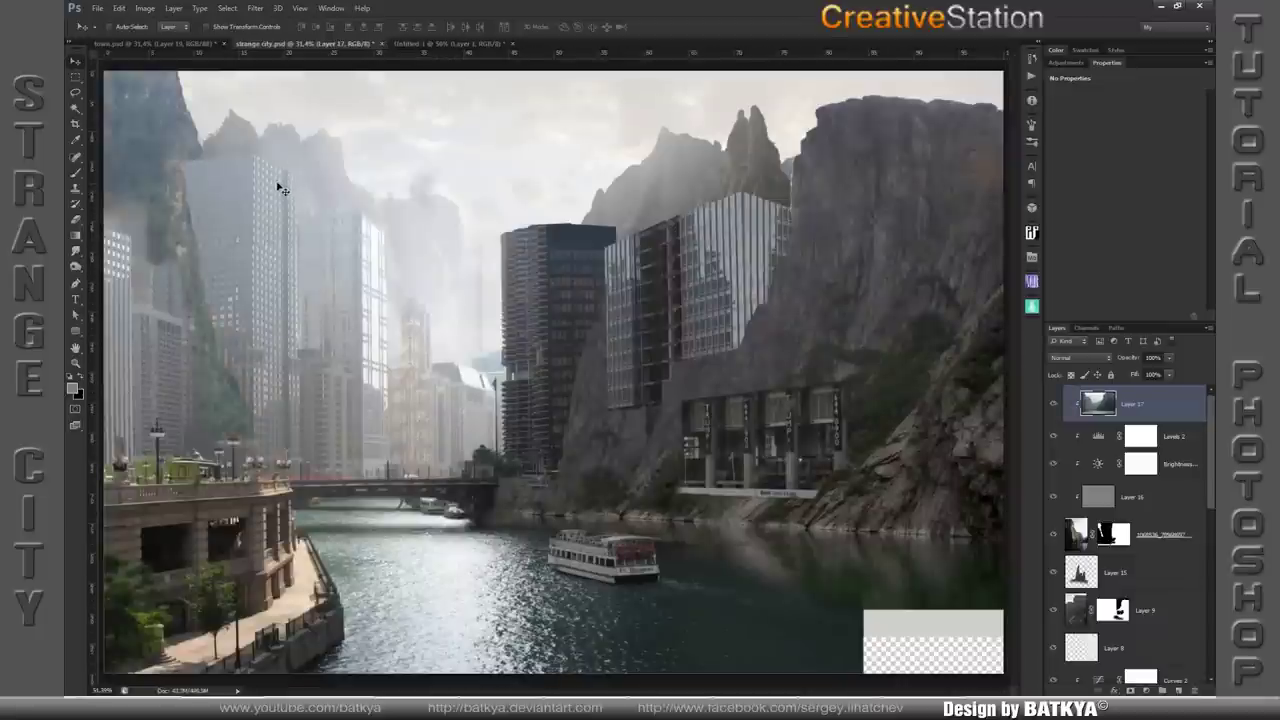
- Paint white on the 10068536 layer mask to reveal more of the left building
click(1113, 533)
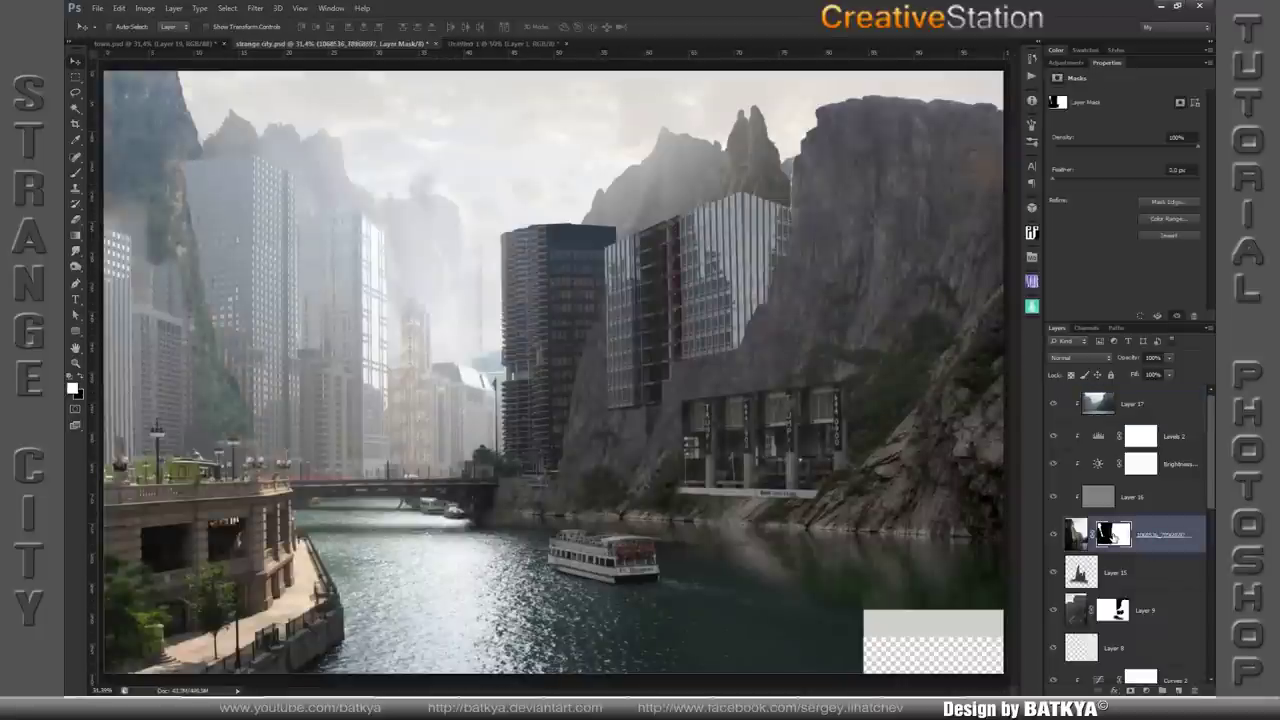
key(b)
key(x)
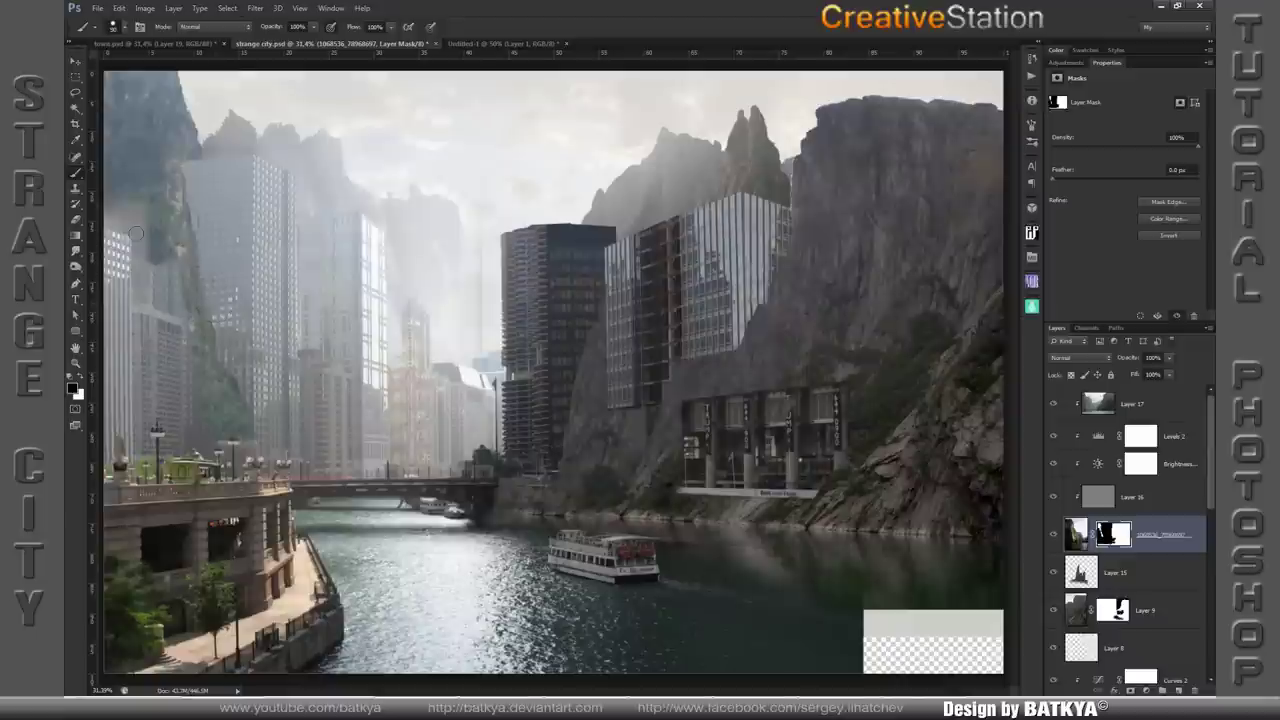
key(x)
right_click(122, 212)
double_click(233, 462)
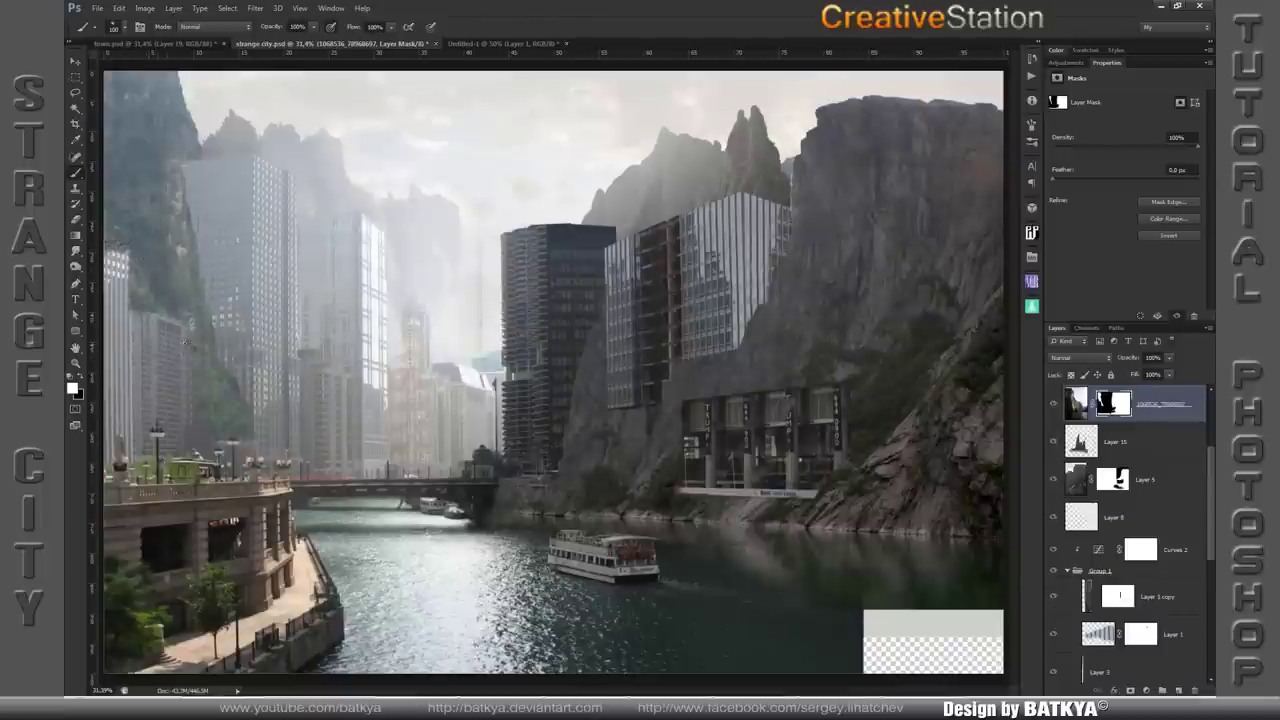
drag(199, 444, 203, 449)
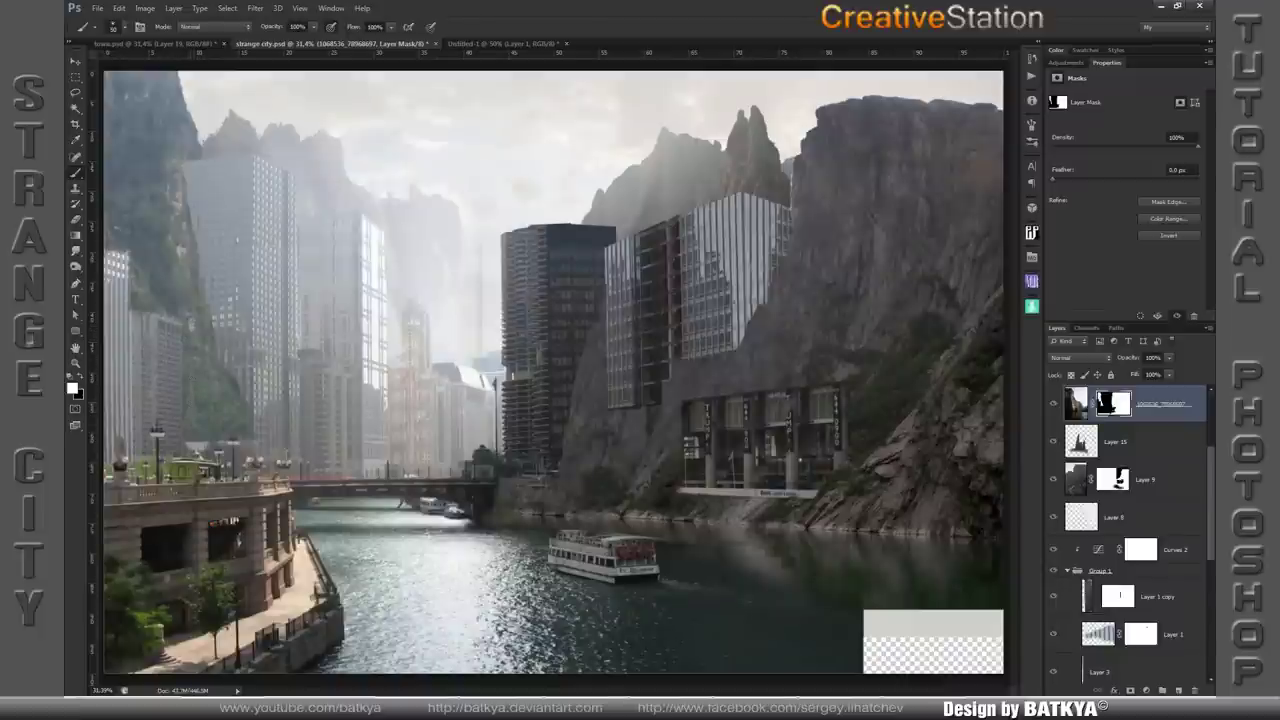
scroll(1210, 500, up, 3)
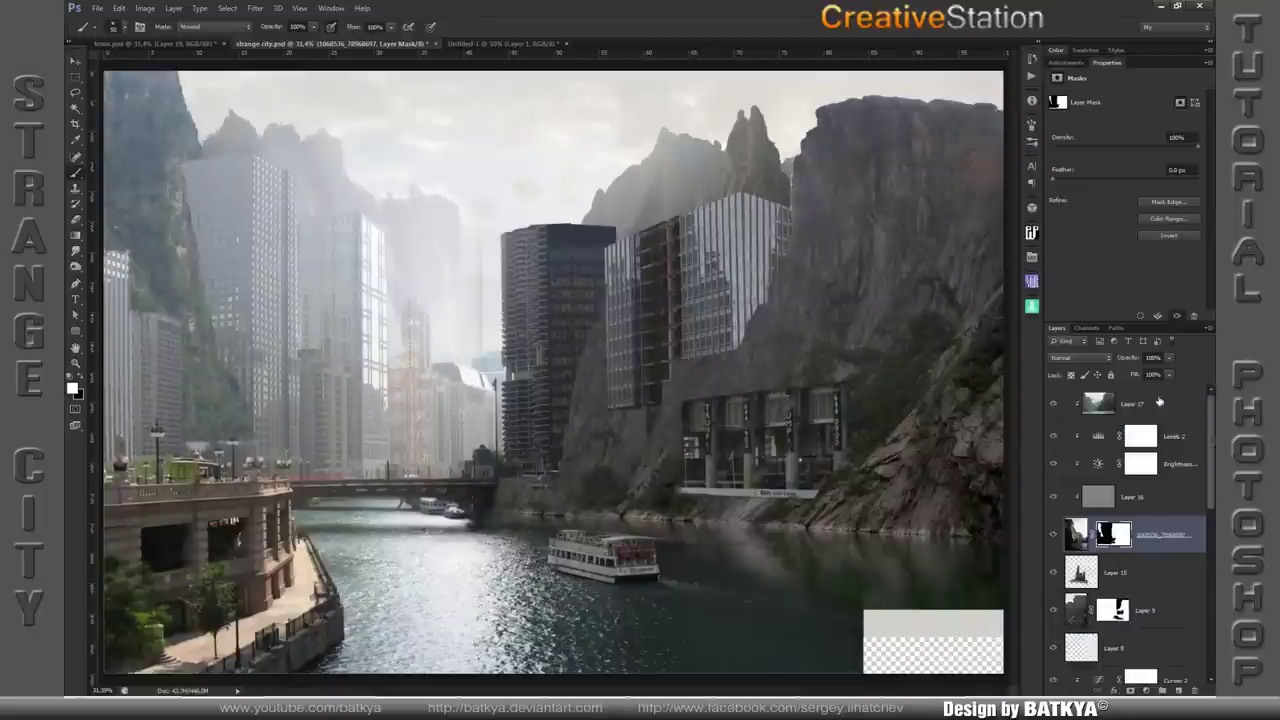
click(1130, 403)
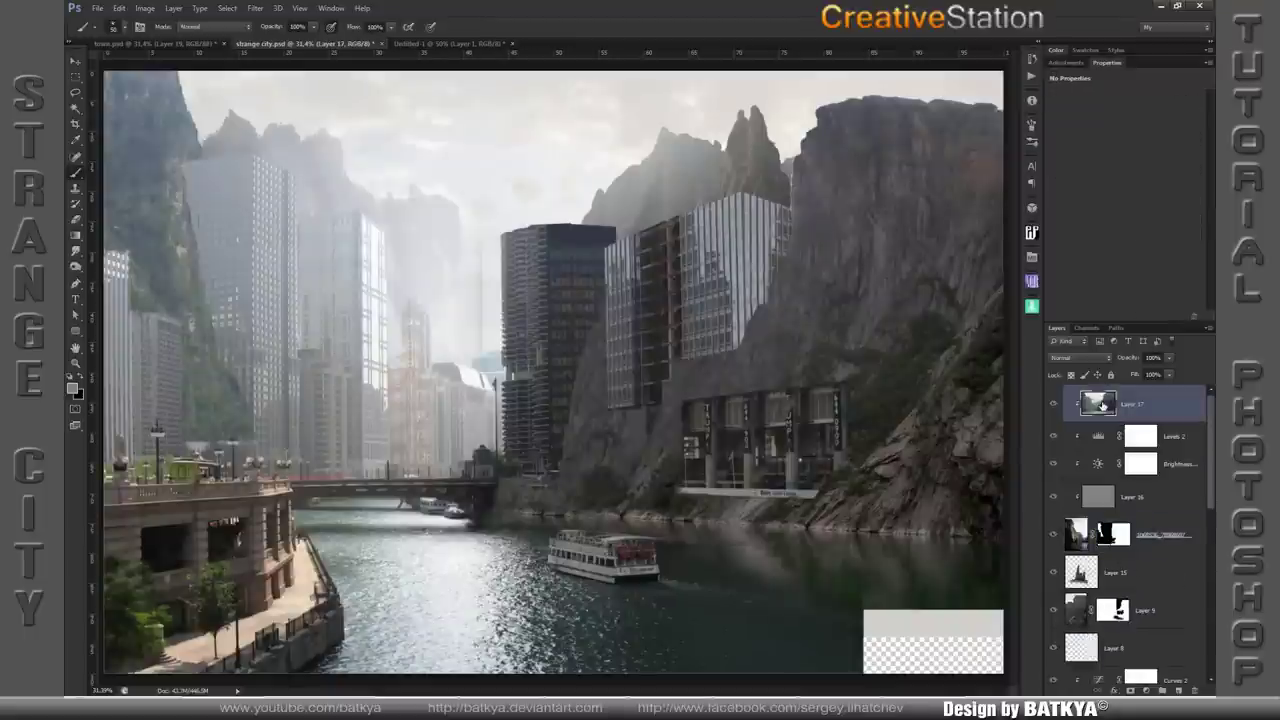
- Add a mask to Layer 17 and paint it with a soft 50%-opacity brush to blend the cliffs
click(1131, 690)
right_click(349, 311)
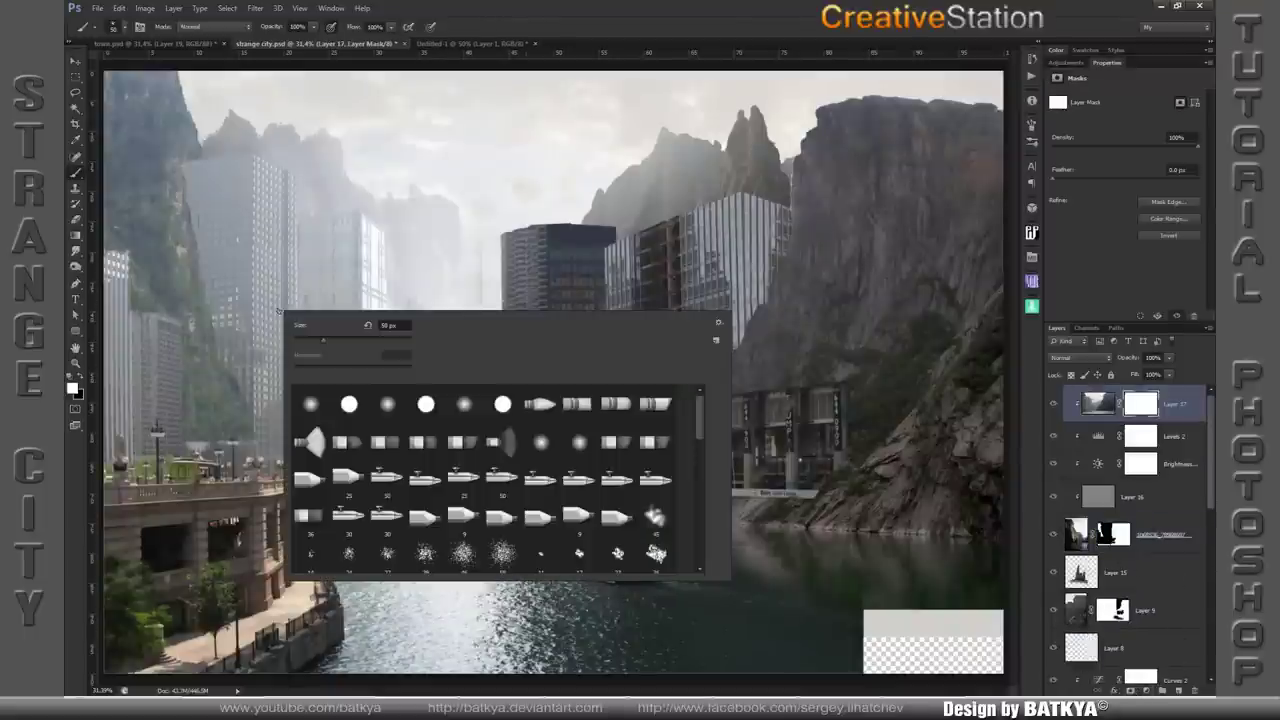
double_click(384, 402)
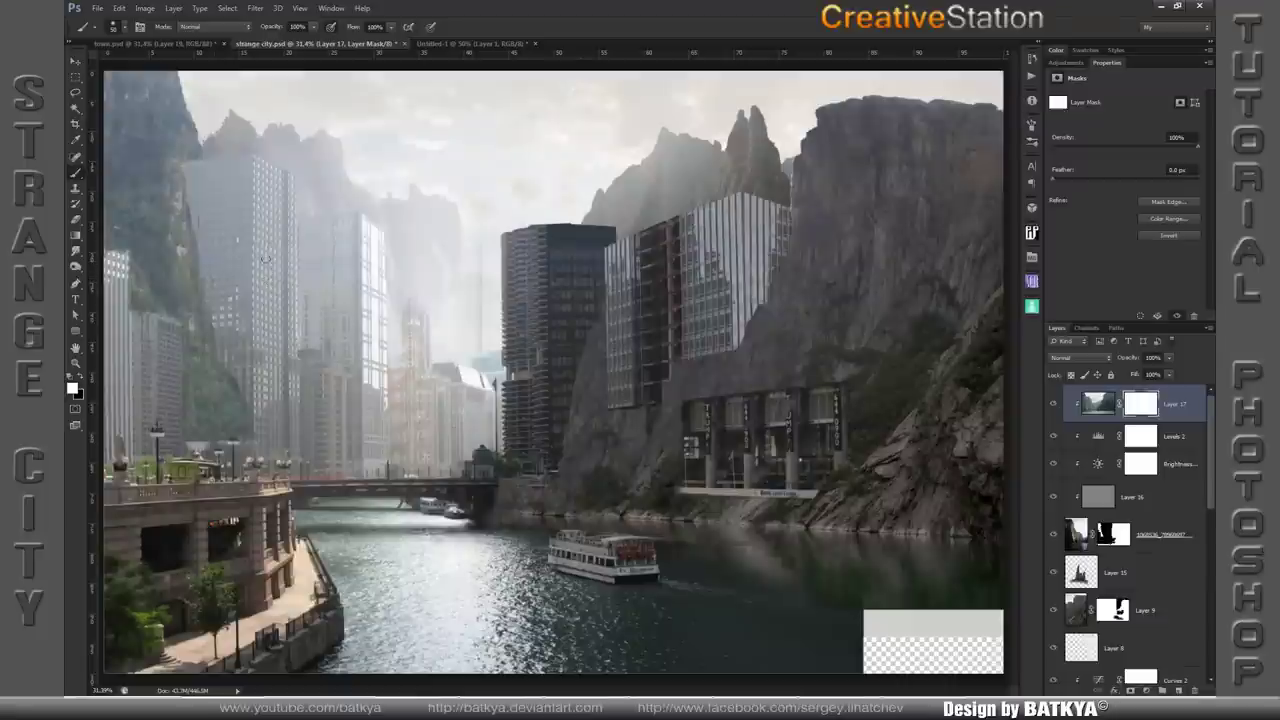
key(bracketright)
key(bracketright)
key(bracketright)
key(x)
key(5)
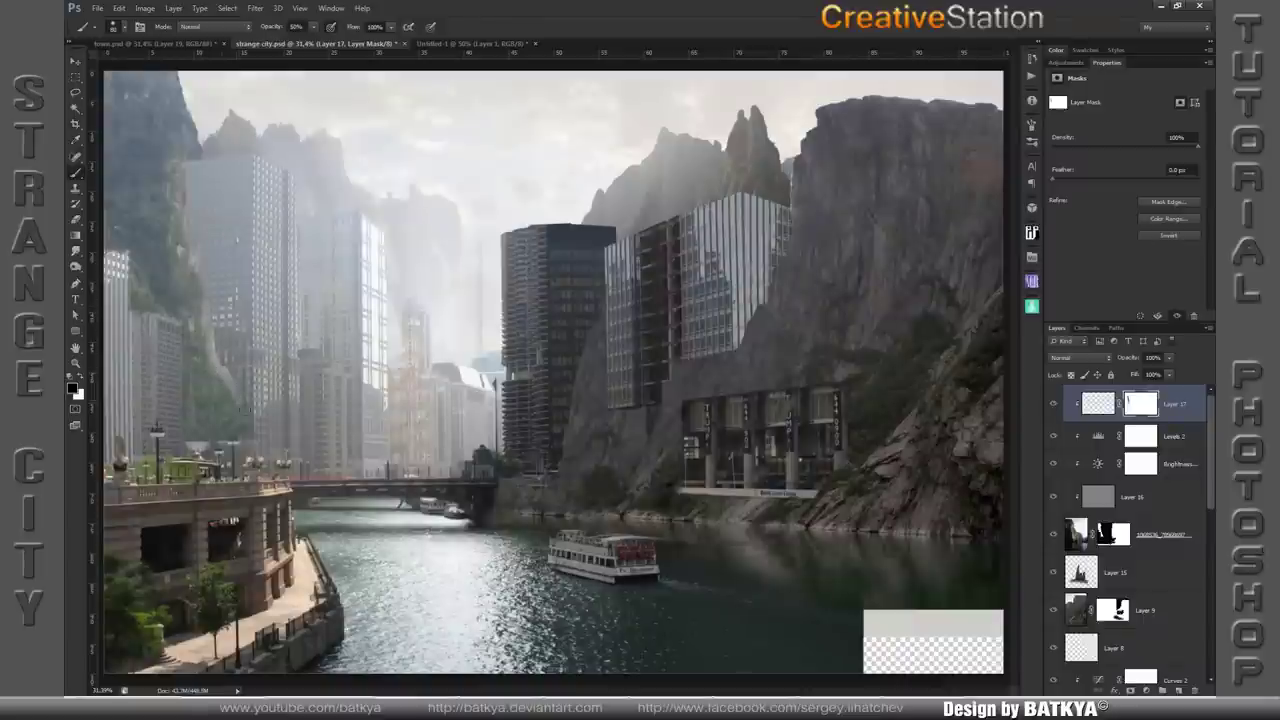
key(x)
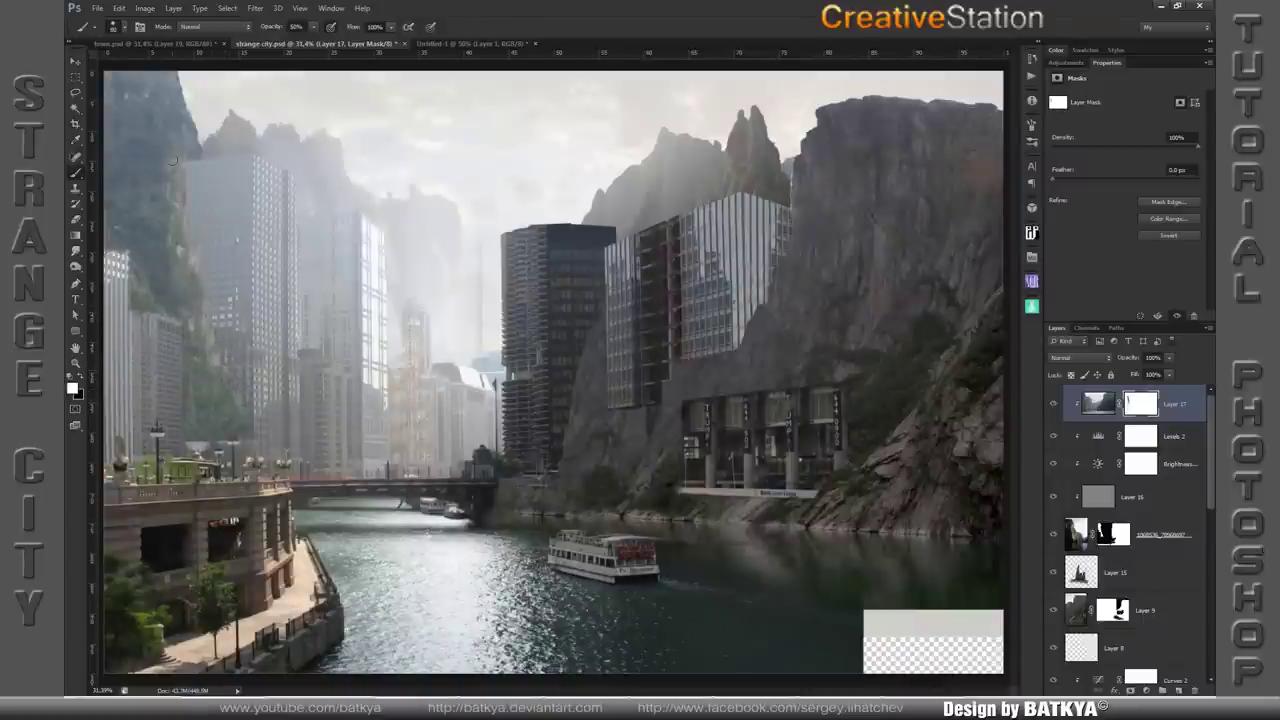
key(x)
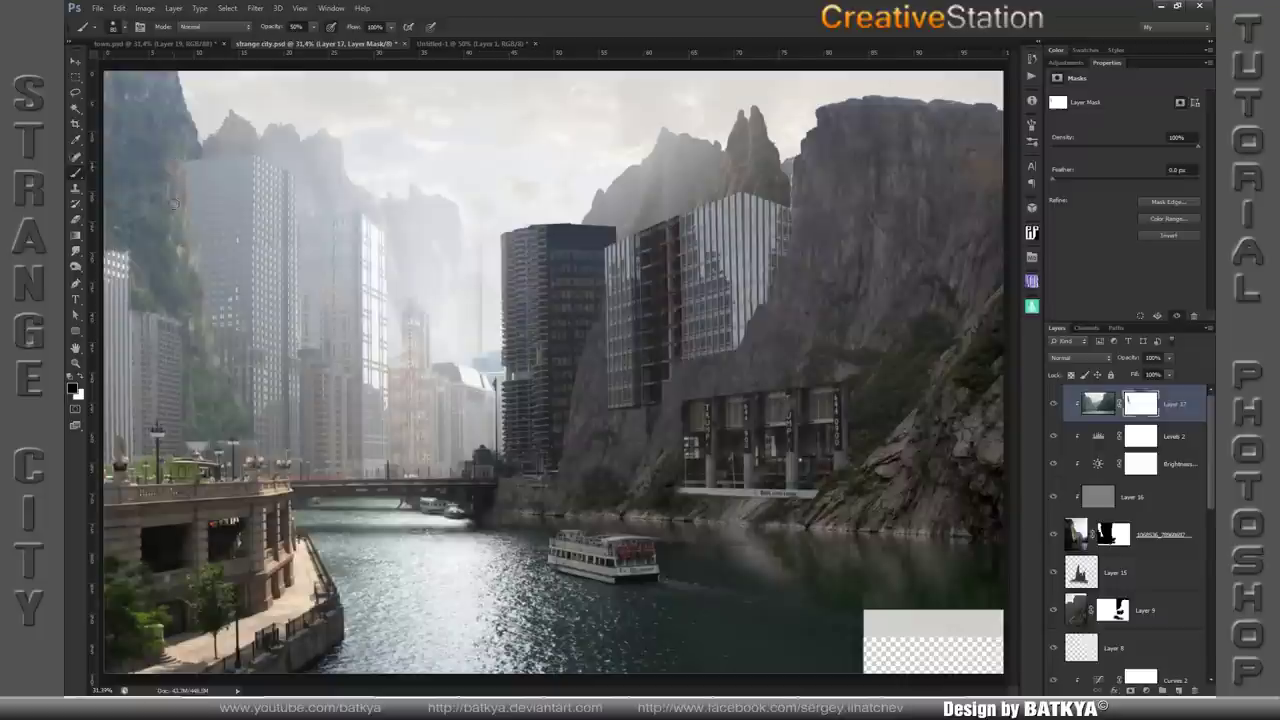
key(x)
click(1096, 403)
- Apply Levels to Layer 17, raising the output black level to about 23
click(145, 8)
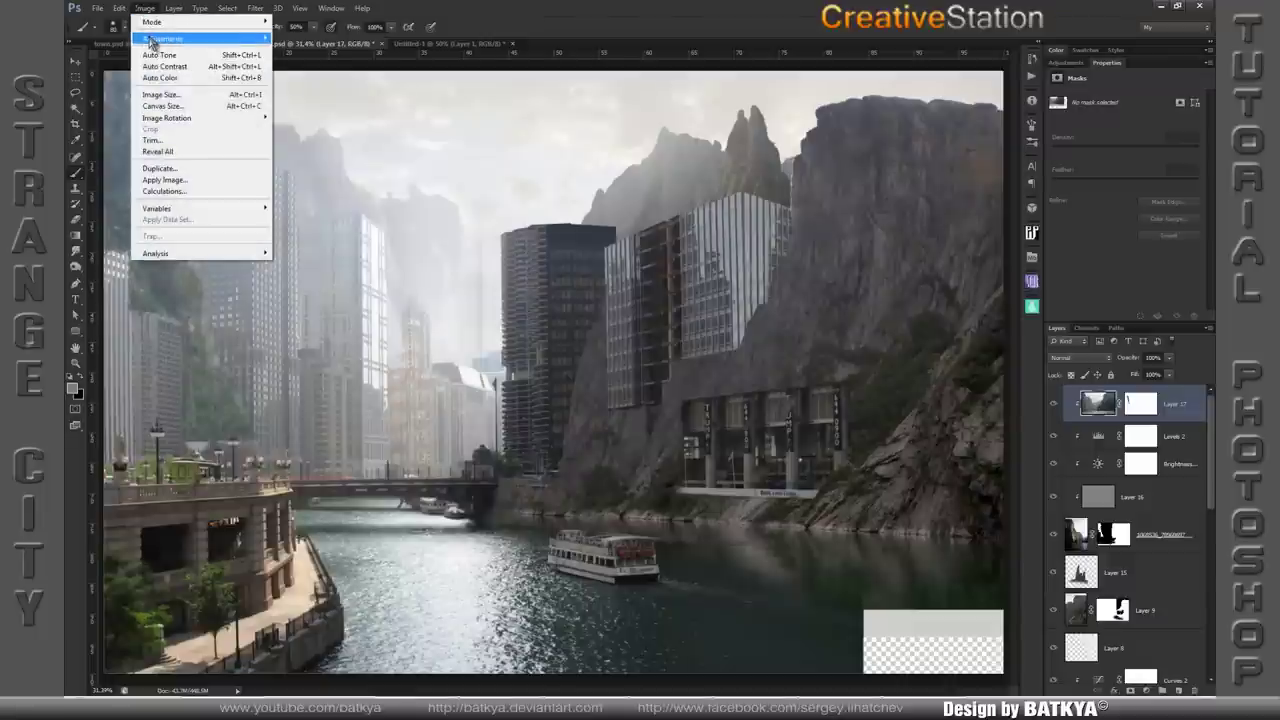
click(292, 49)
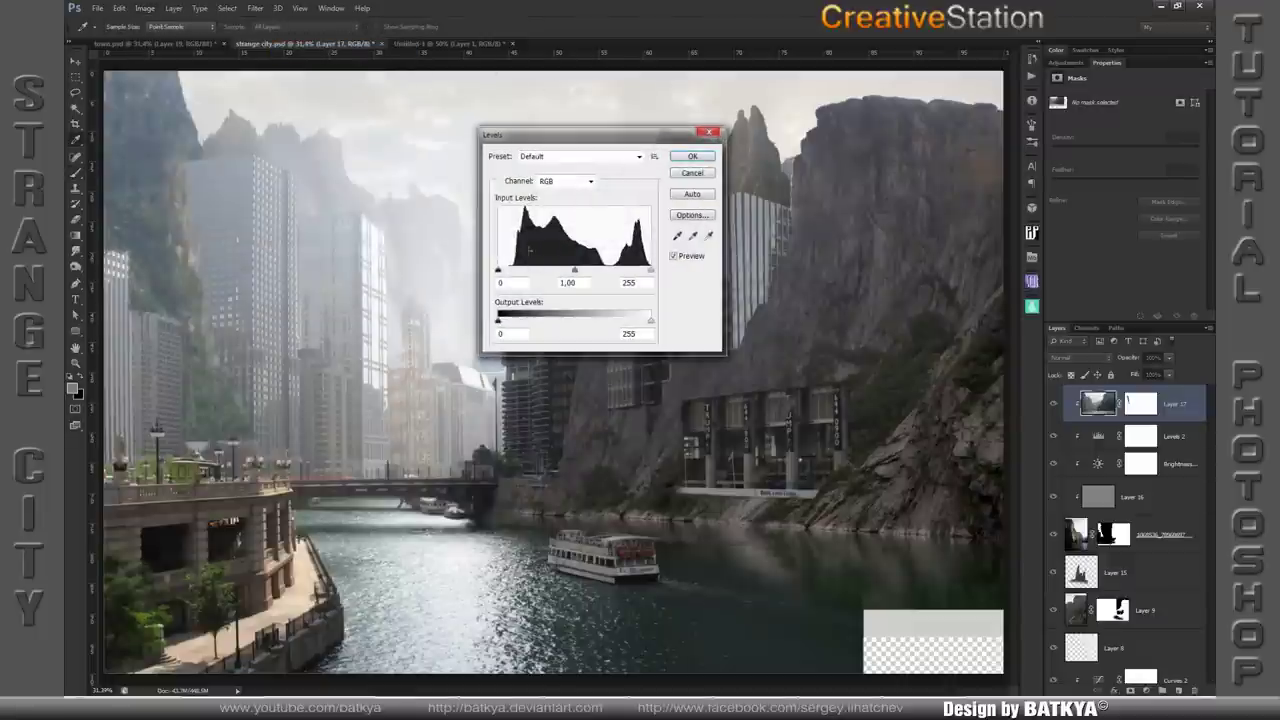
drag(503, 328, 510, 326)
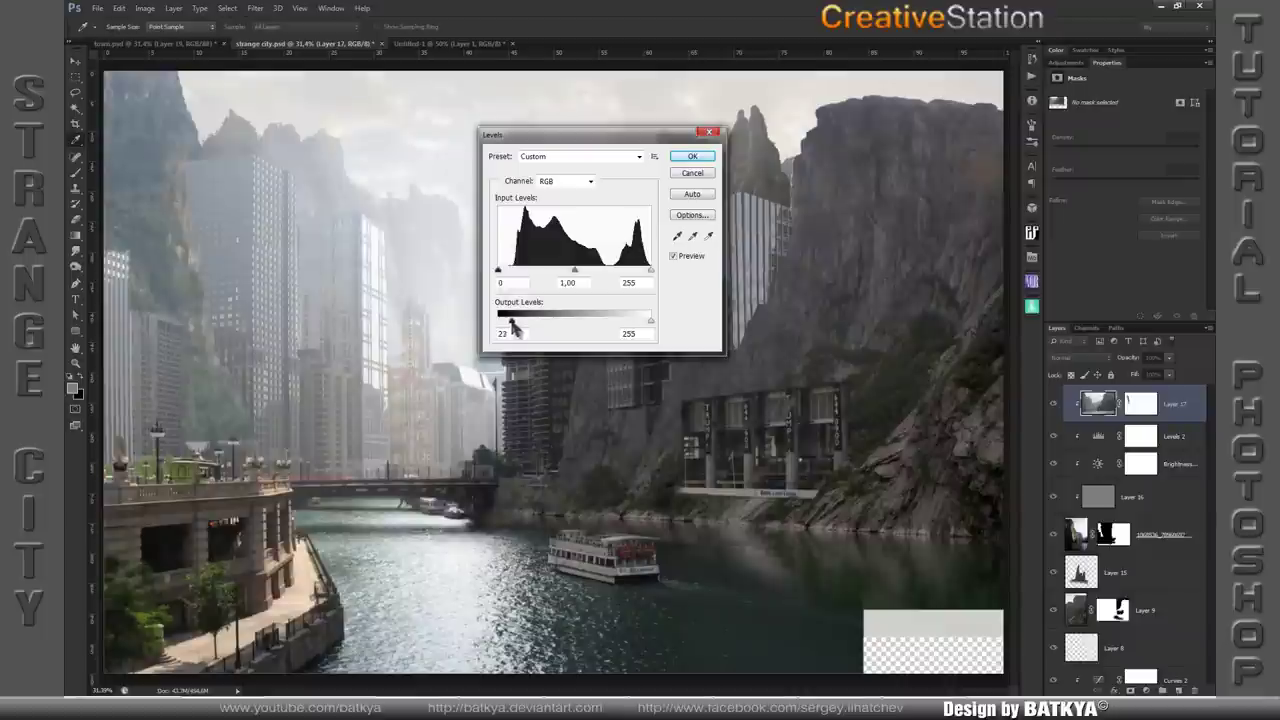
drag(510, 326, 511, 326)
click(700, 158)
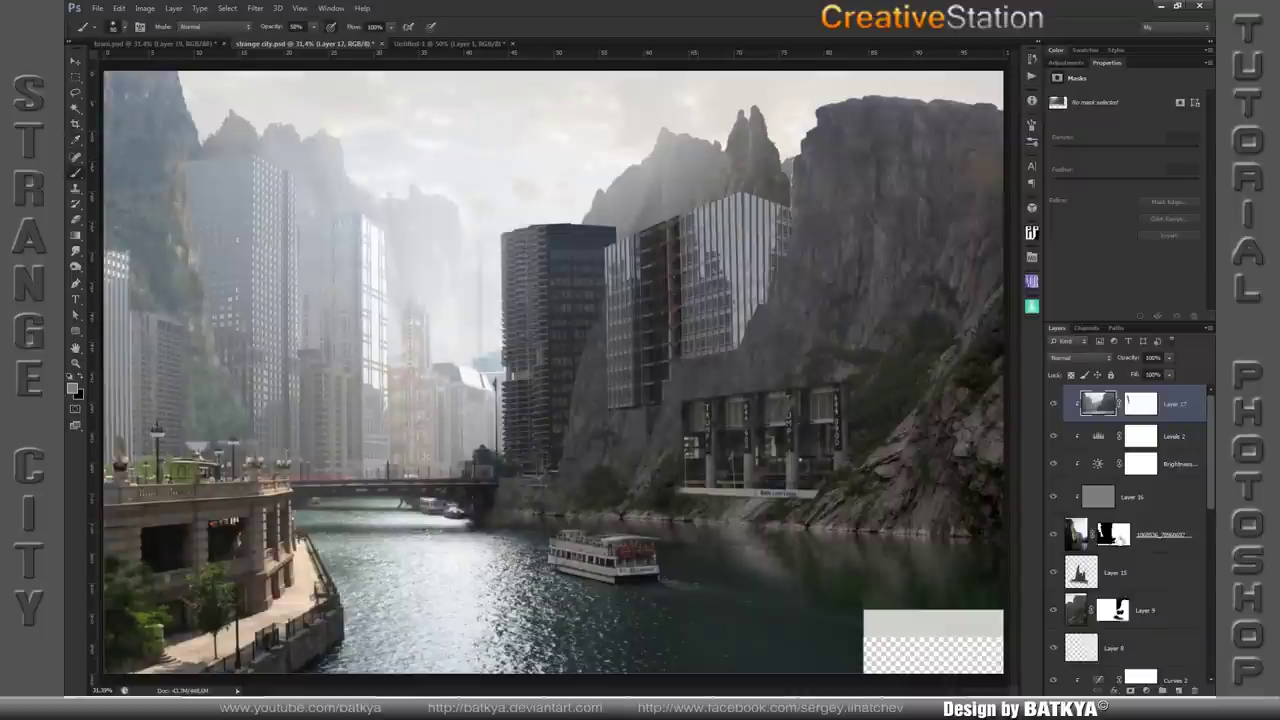
click(1113, 535)
- Paint Layer 17's mask along the left side with a soft brush at 100% opacity
right_click(175, 220)
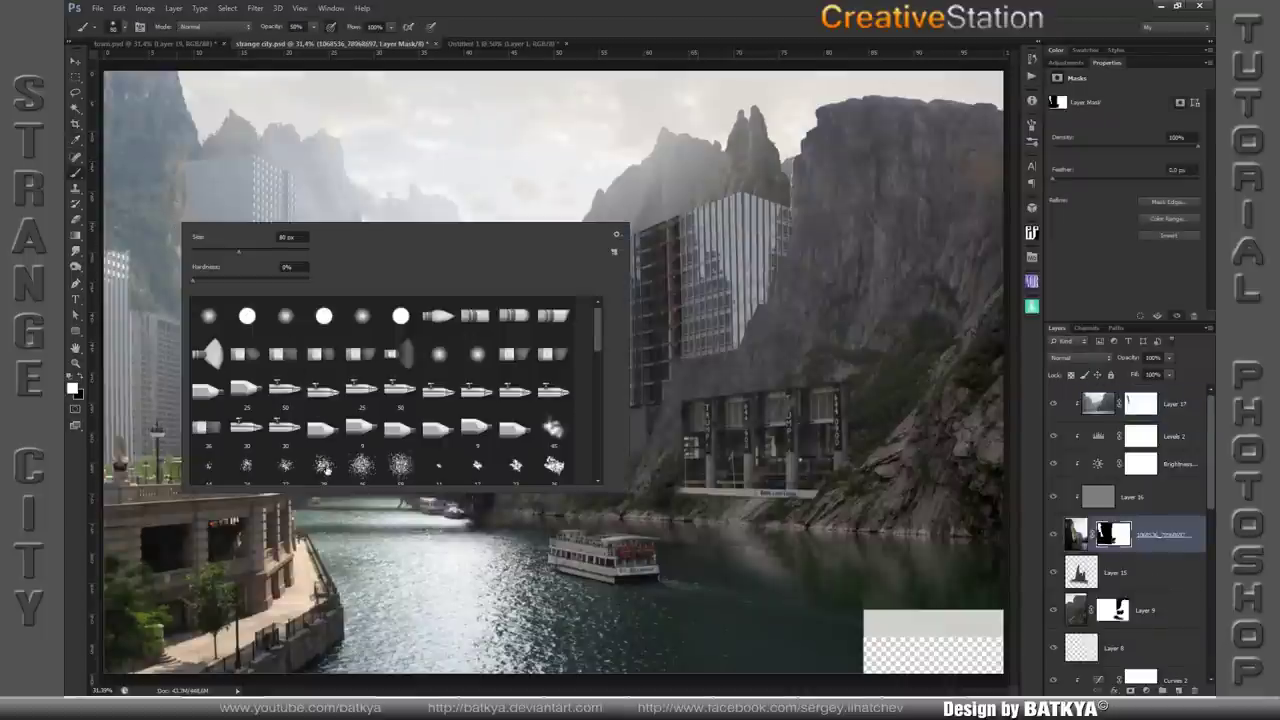
double_click(325, 472)
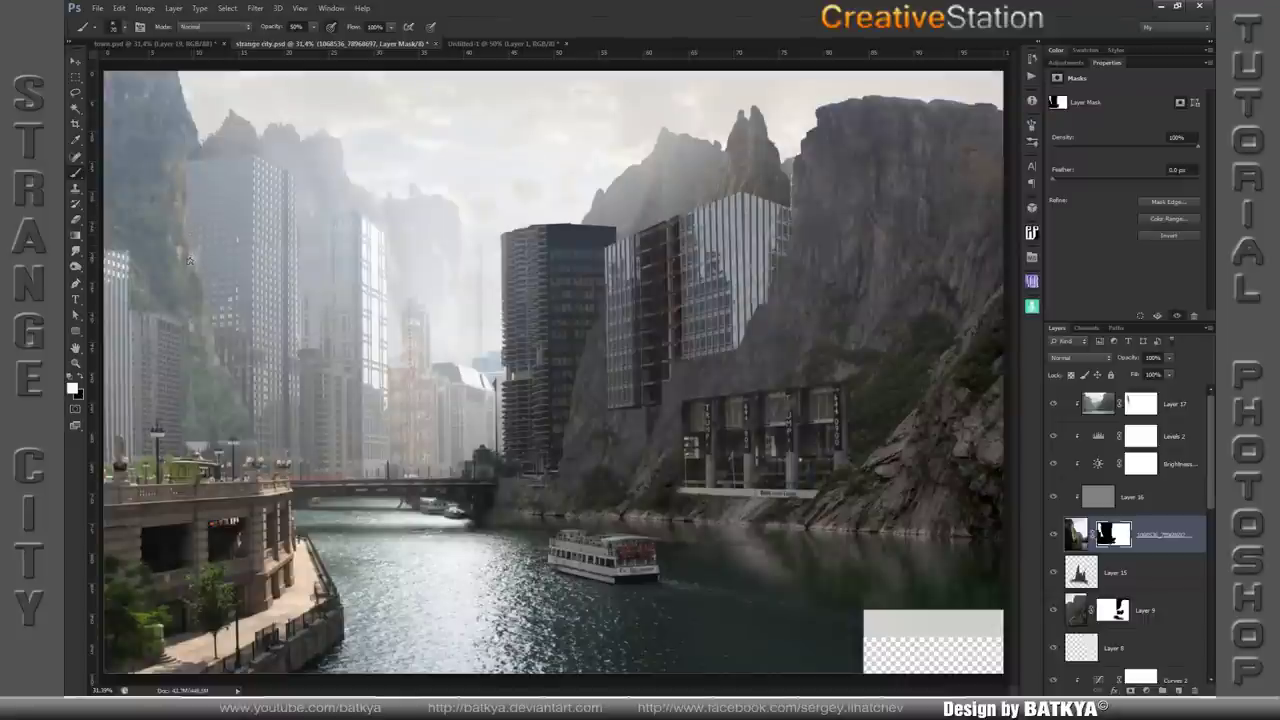
key(0)
click(1140, 403)
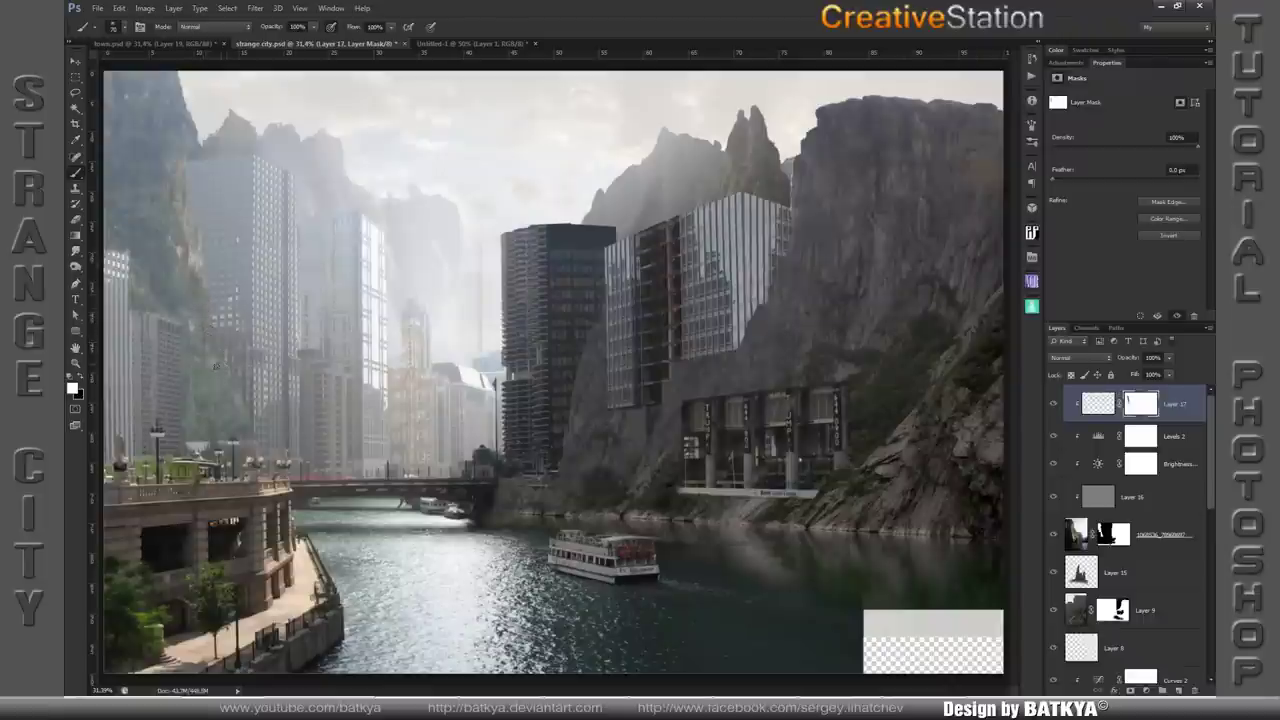
key(ctrl+shift+alt+e)
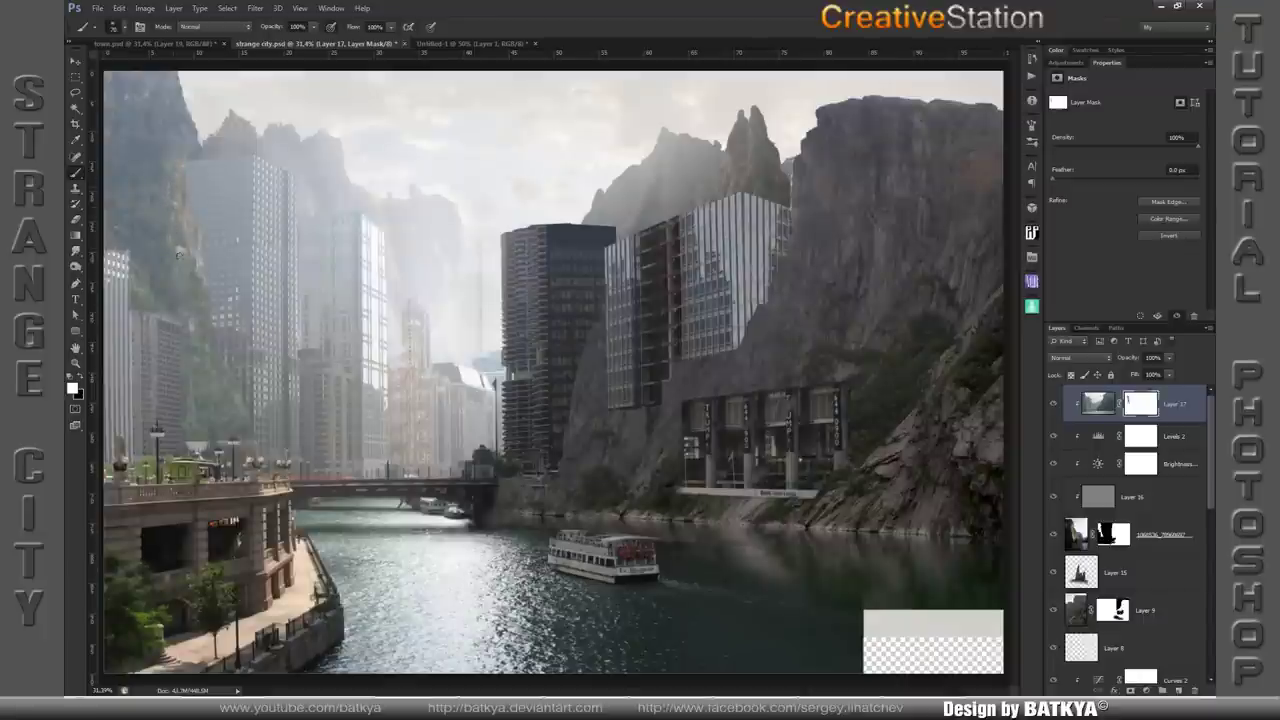
key(ctrl+z)
key(ctrl+z)
drag(130, 262, 140, 300)
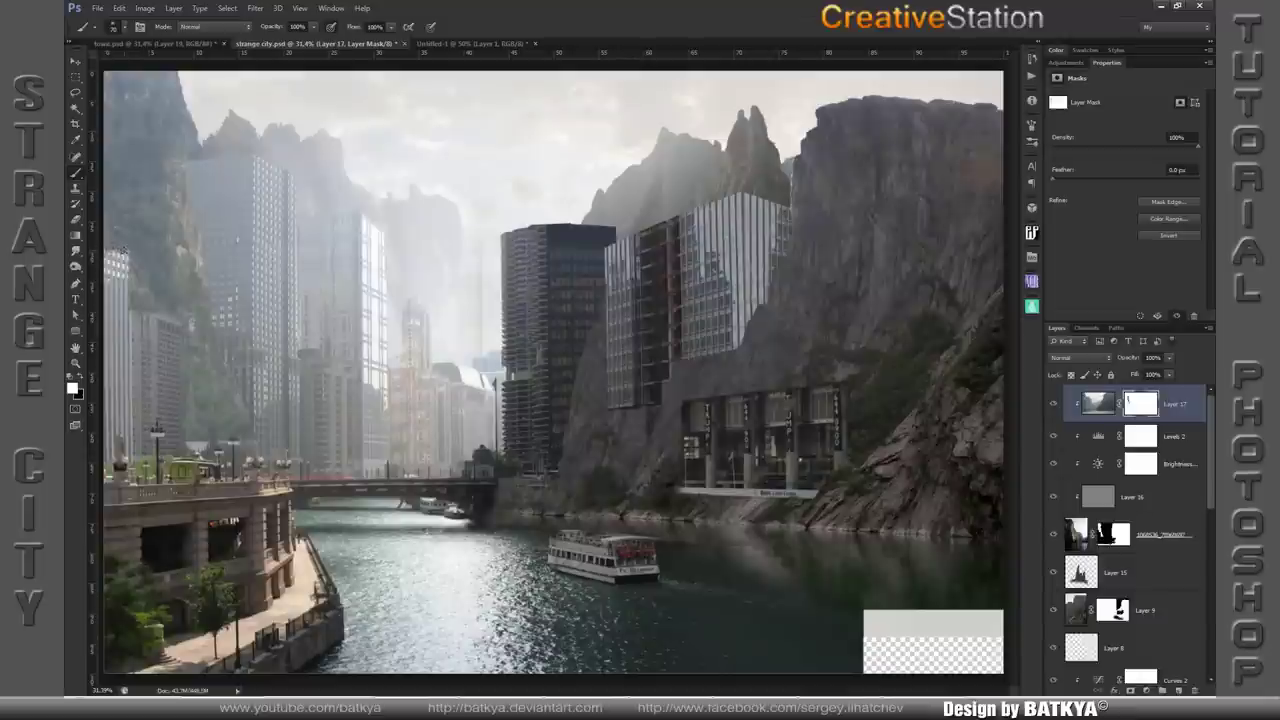
- Add a new Layer 18 and clone water over the bottom-right blank patch
click(1180, 691)
key(m)
key(s)
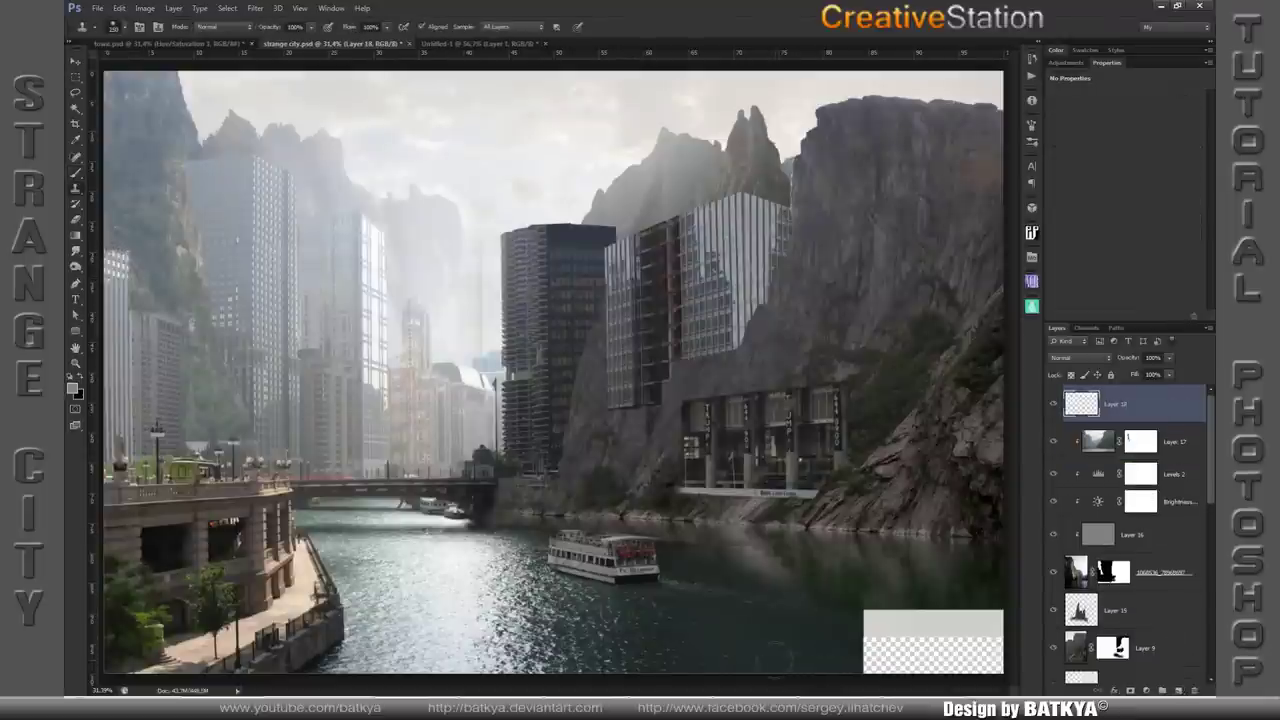
alt+click(782, 658)
drag(880, 665, 920, 640)
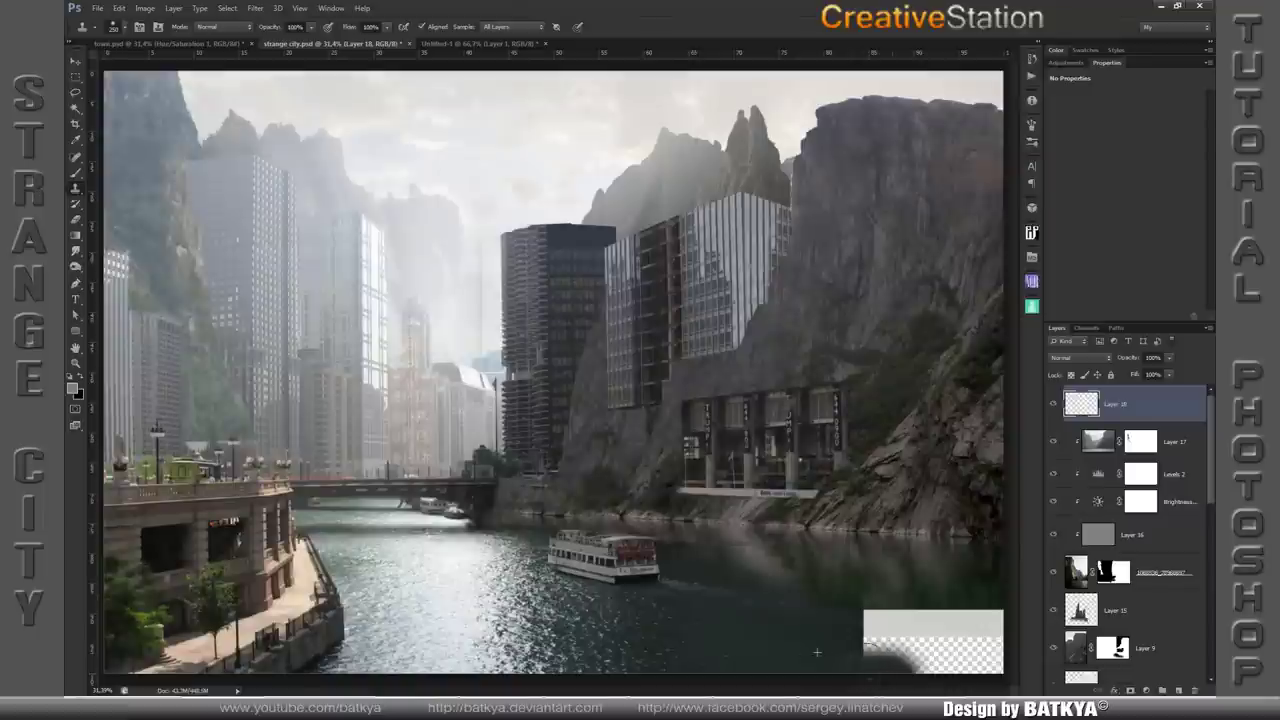
mouse_move(848, 622)
mouse_down()
mouse_move(945, 635)
mouse_move(970, 593)
mouse_move(900, 630)
mouse_up()
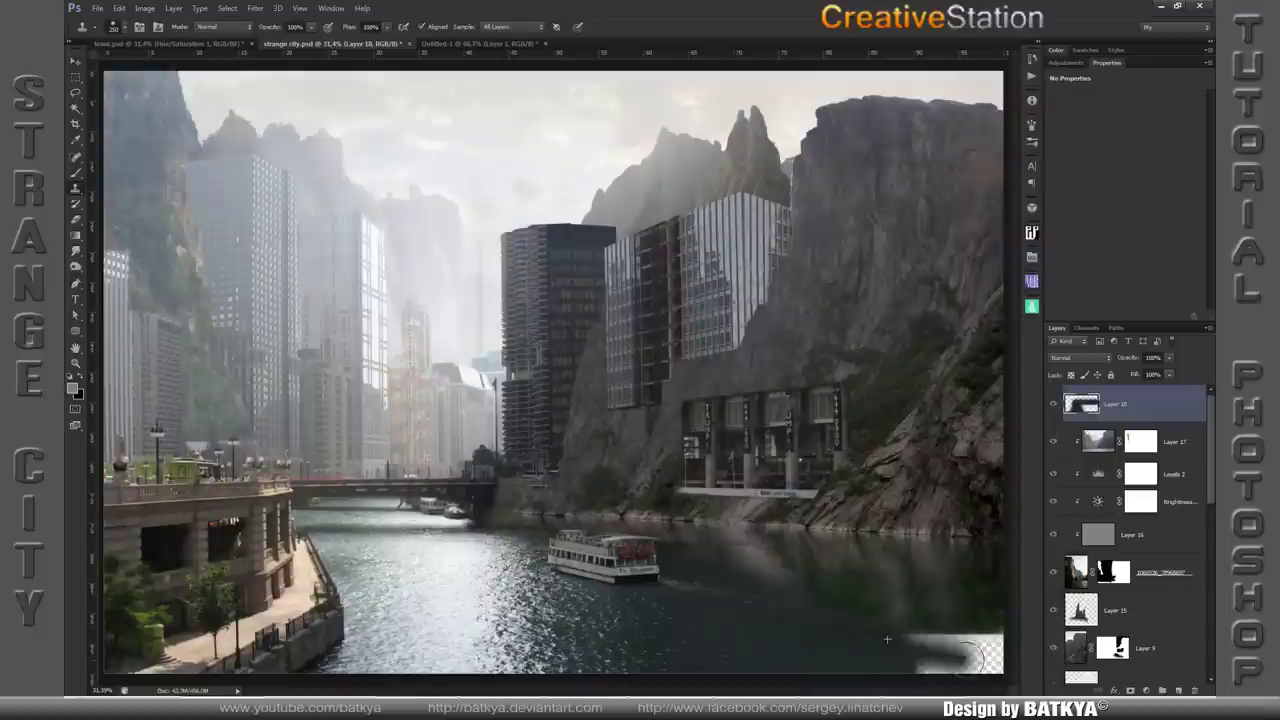
mouse_move(980, 662)
mouse_down()
mouse_move(847, 648)
mouse_move(855, 641)
mouse_up()
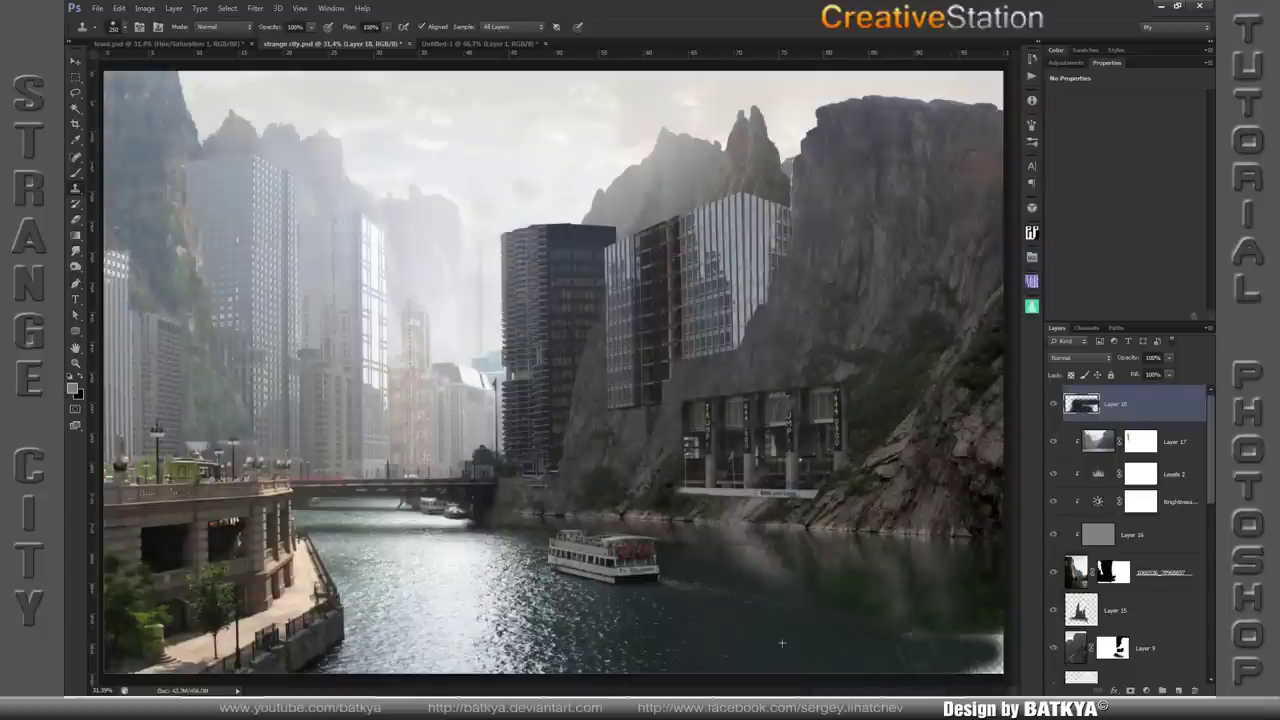
drag(978, 668, 879, 652)
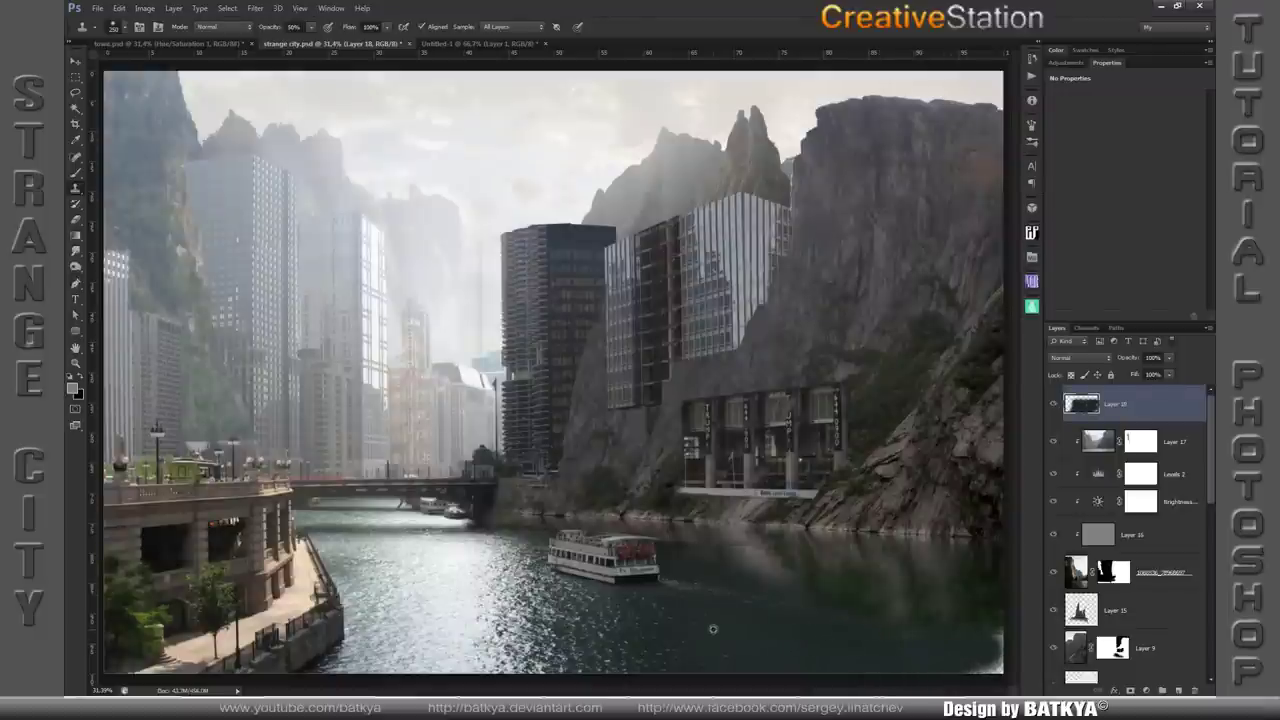
drag(1000, 640, 995, 668)
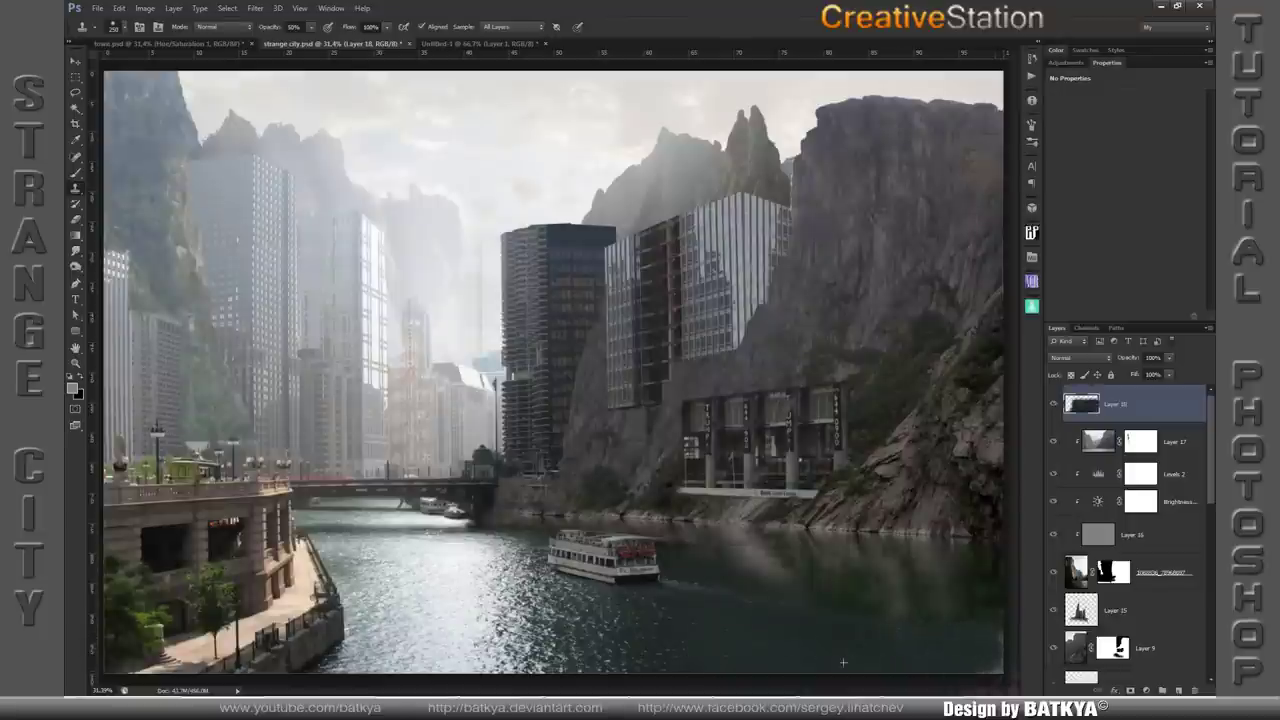
- Make a few more clone touches, undo the last one, and select Layer 9's mask
click(950, 633)
click(952, 625)
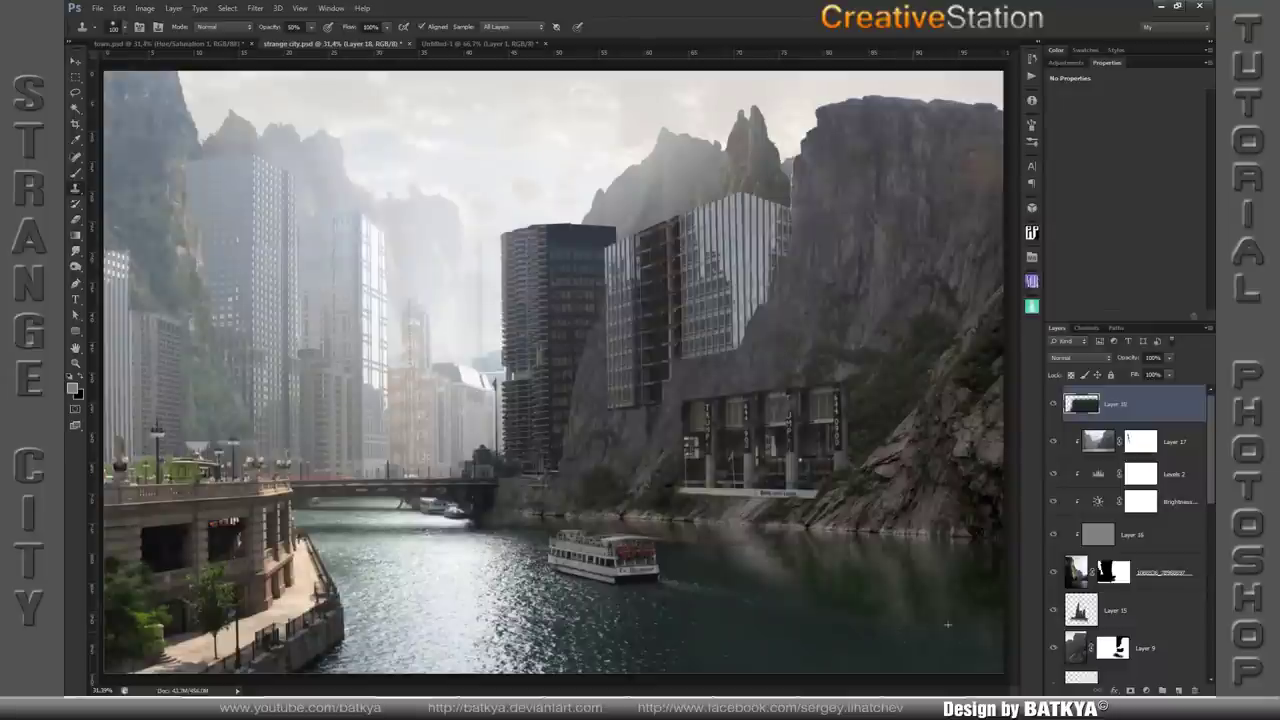
click(858, 643)
key(ctrl+z)
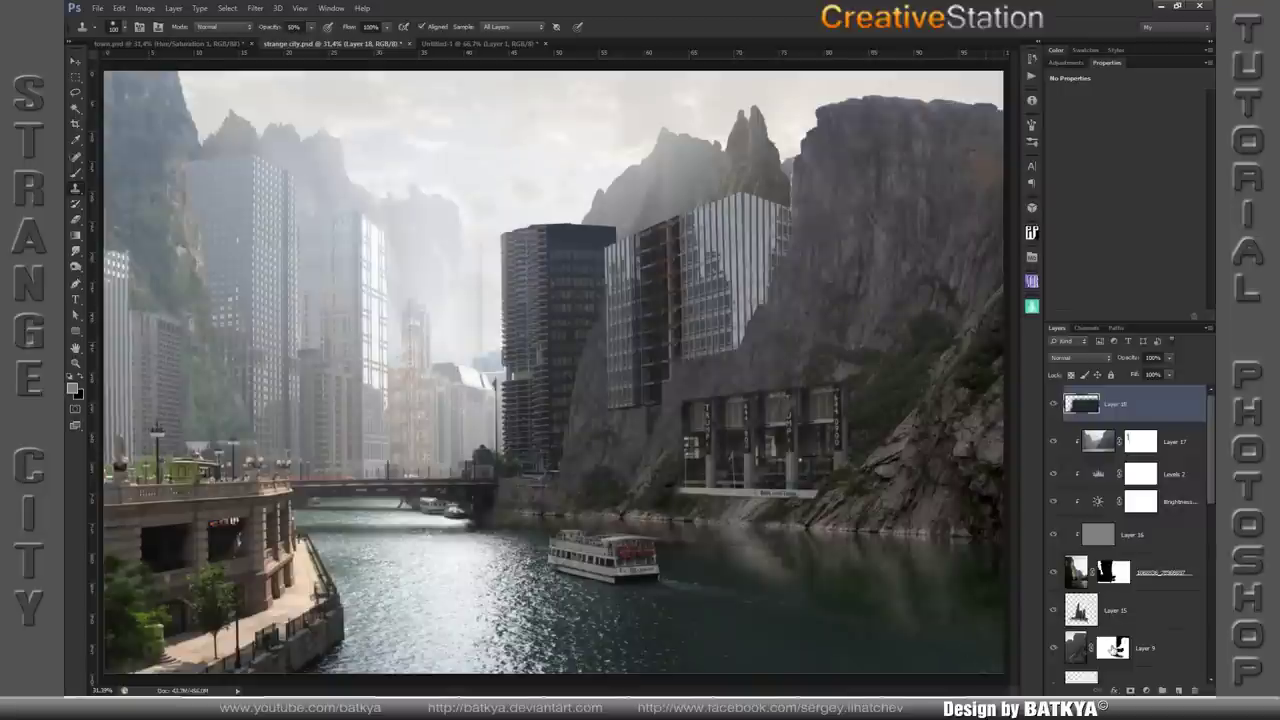
click(1112, 648)
- Paint black and white on Layer 9's mask with a chosen brush preset
key(b)
right_click(738, 424)
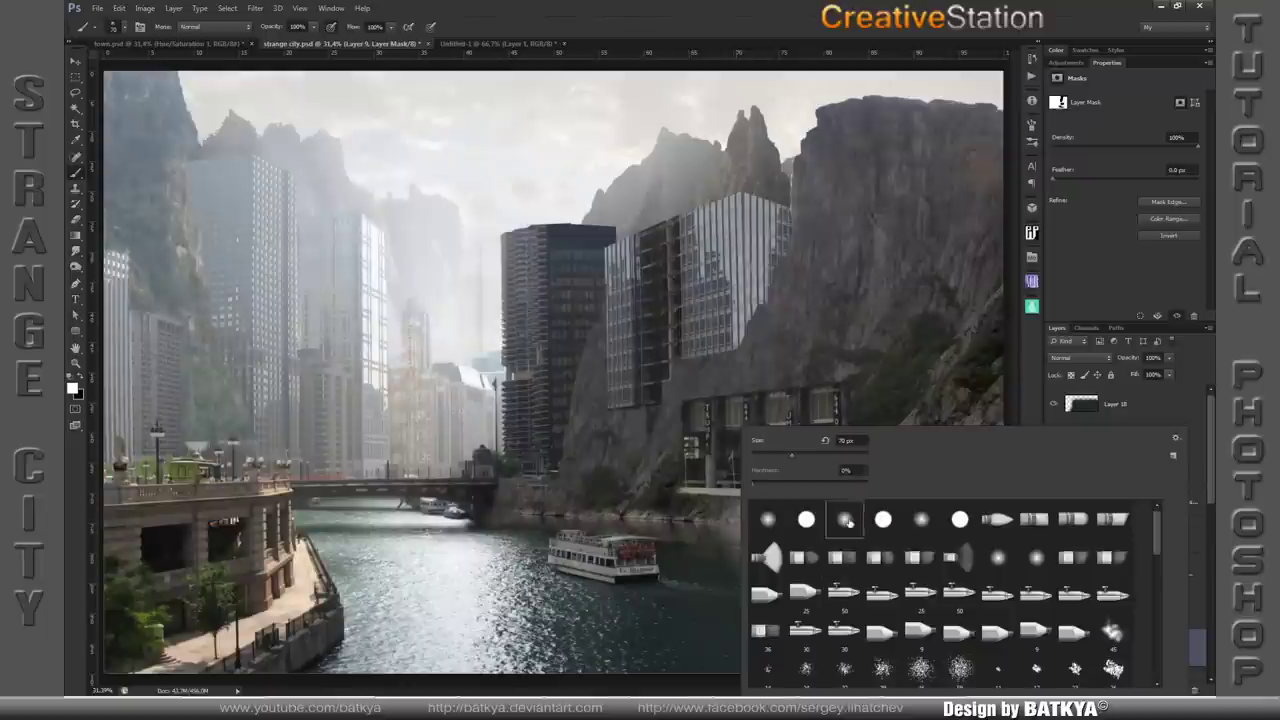
key(Return)
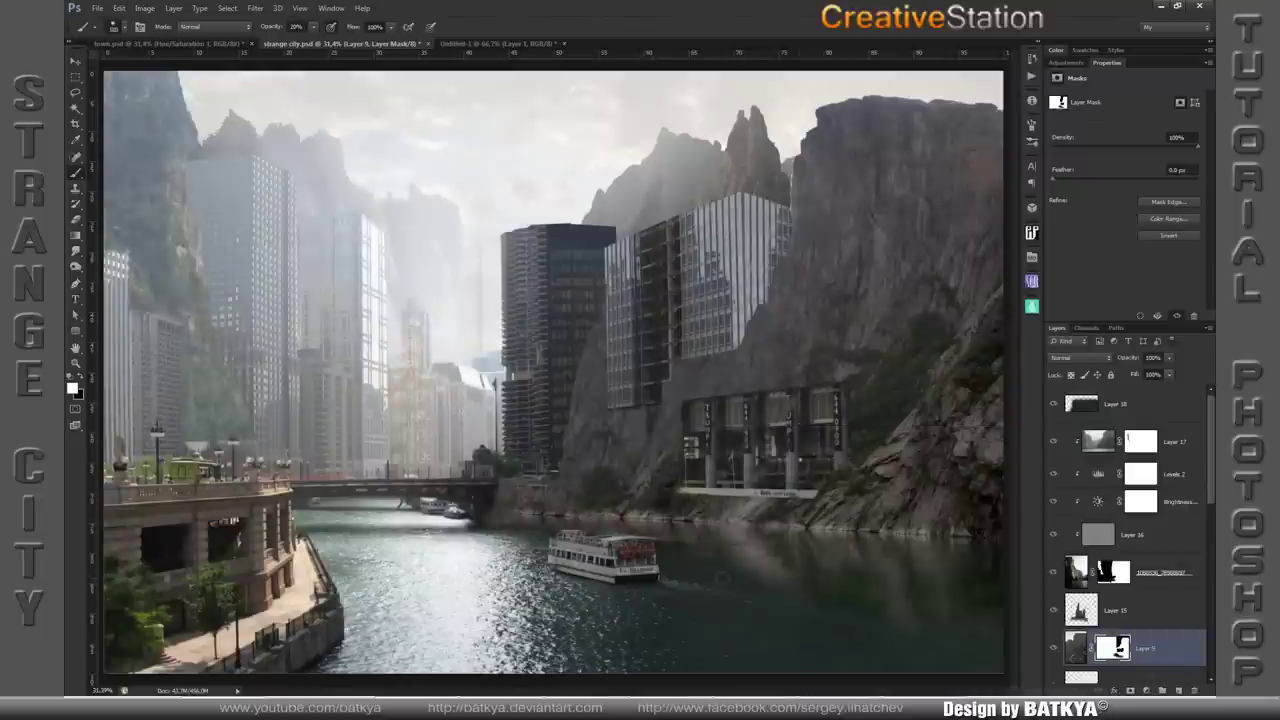
key(x)
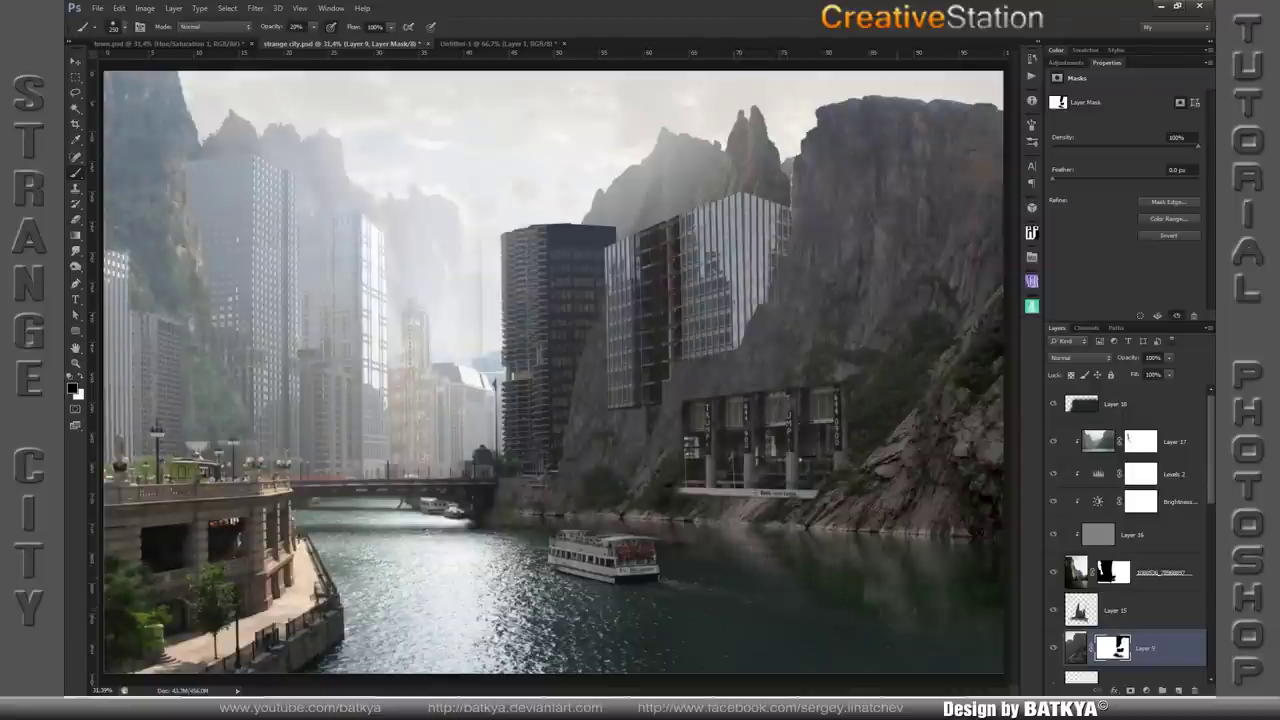
key(x)
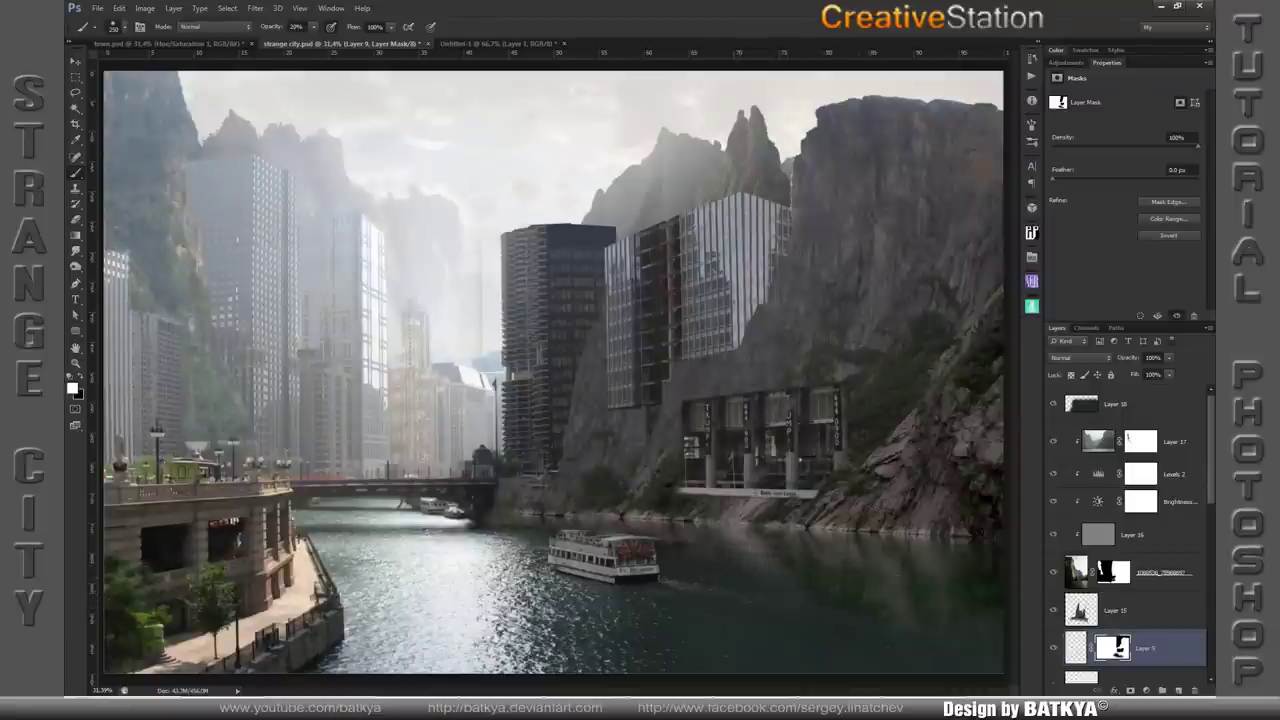
key(x)
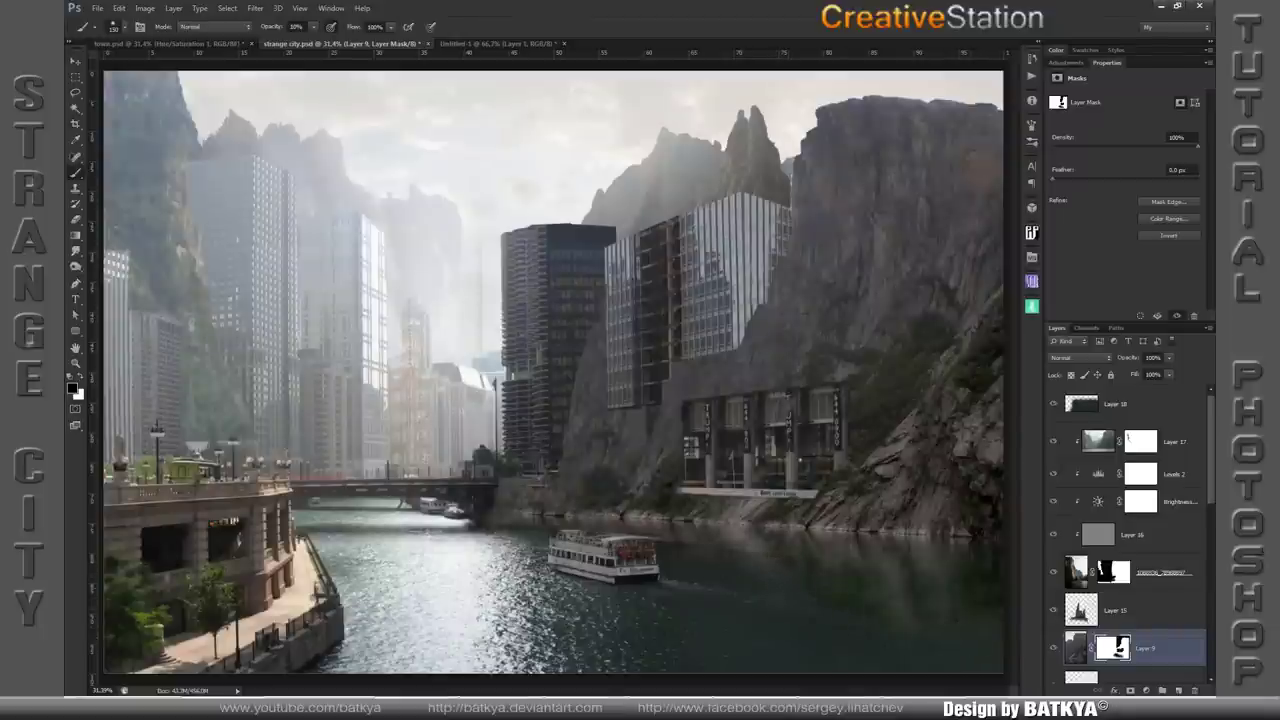
key(x)
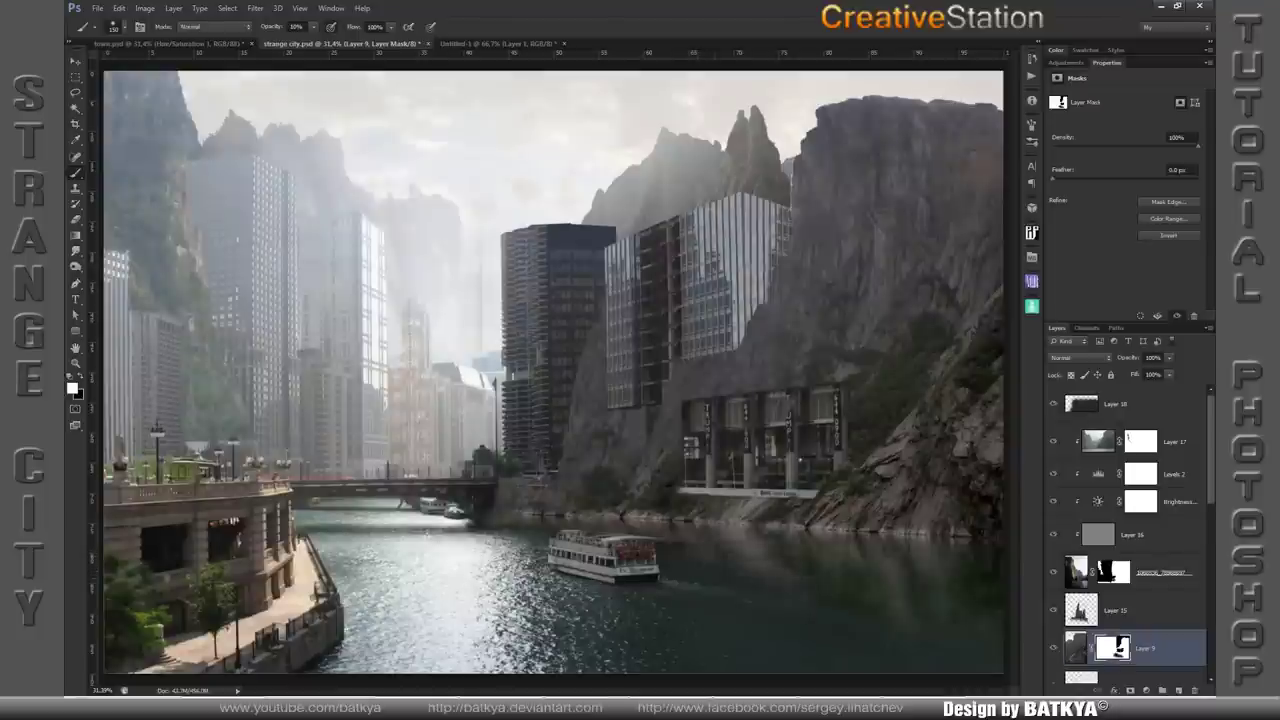
- Drag the waterfall photo into strange city above Layer 18 and add a layer mask
click(1085, 405)
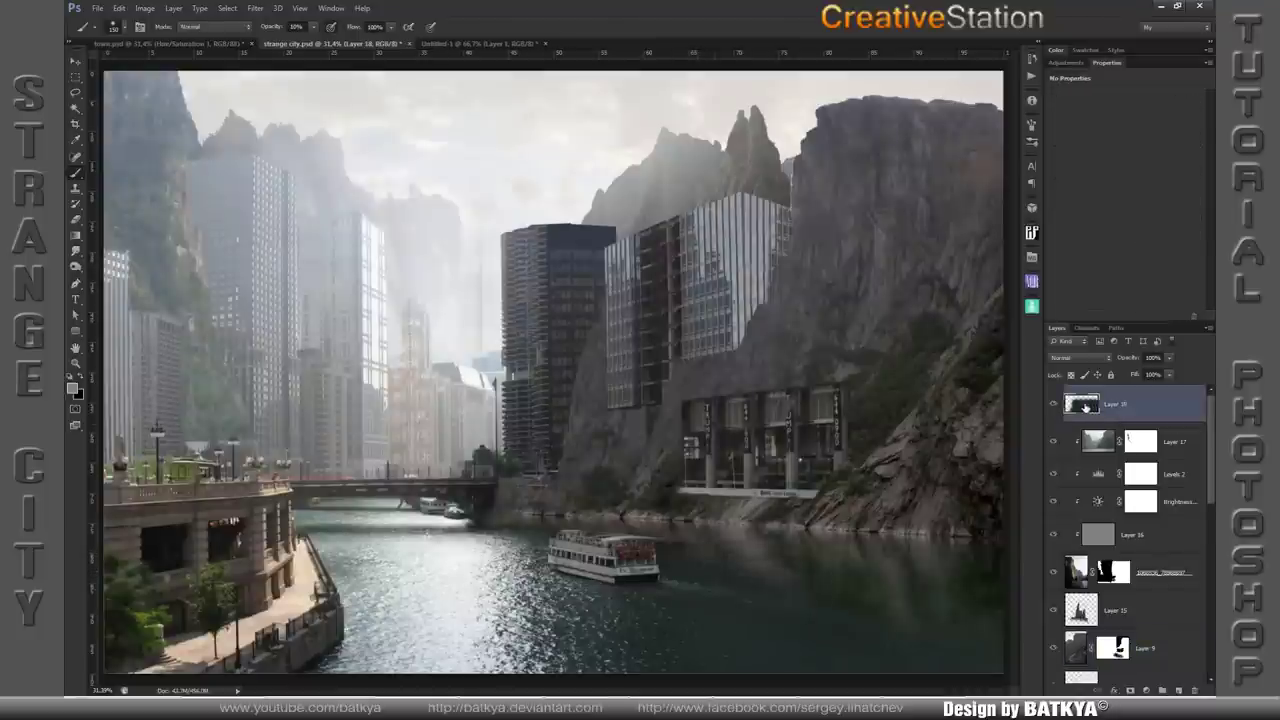
key(v)
click(472, 44)
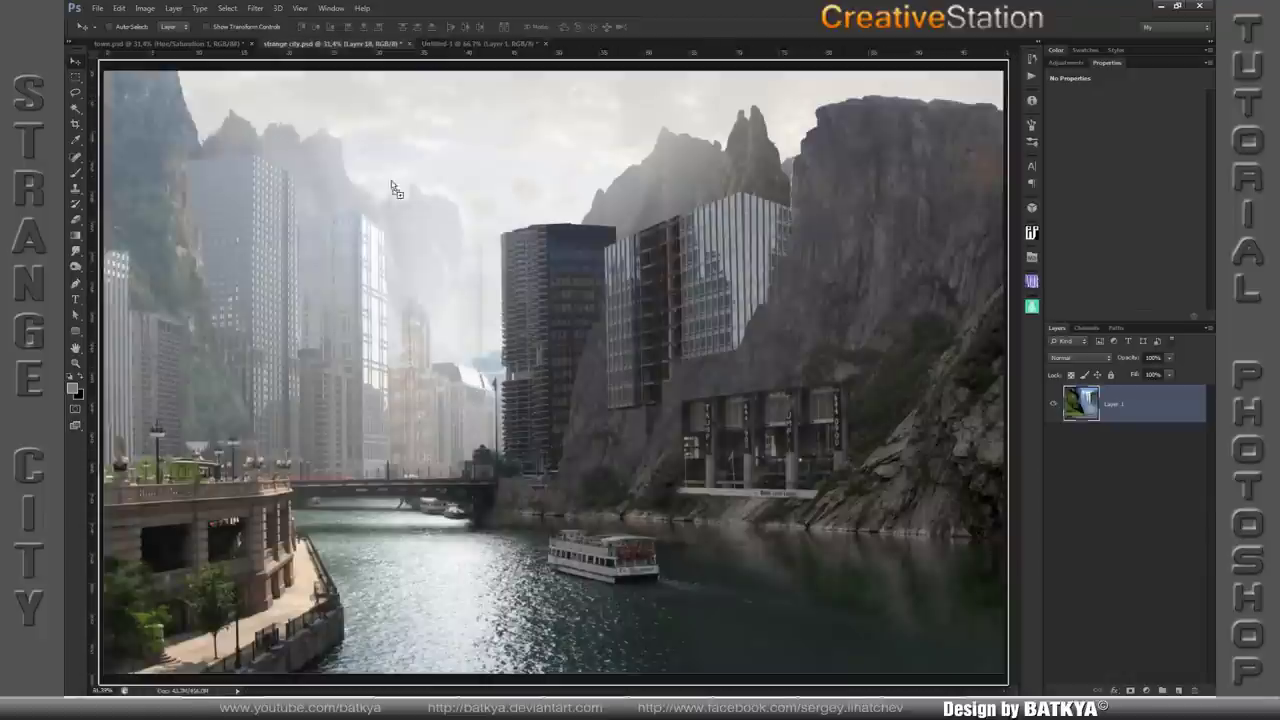
drag(367, 95, 455, 343)
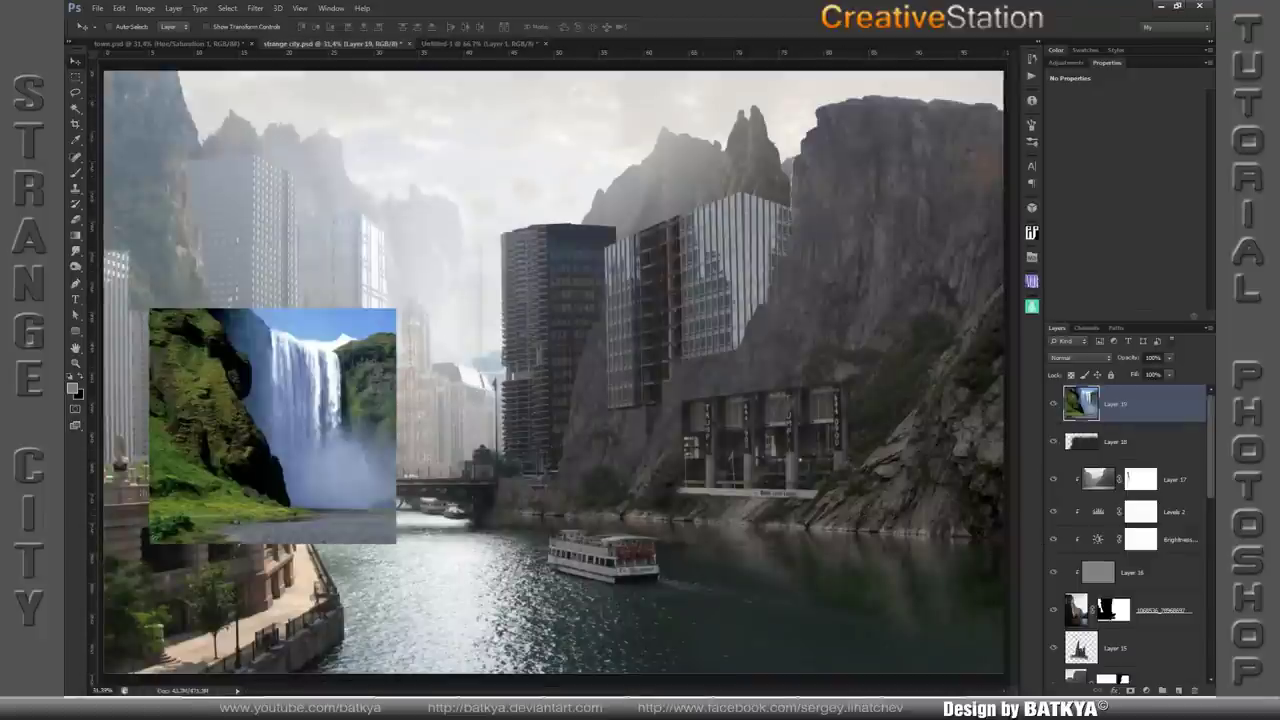
click(1130, 690)
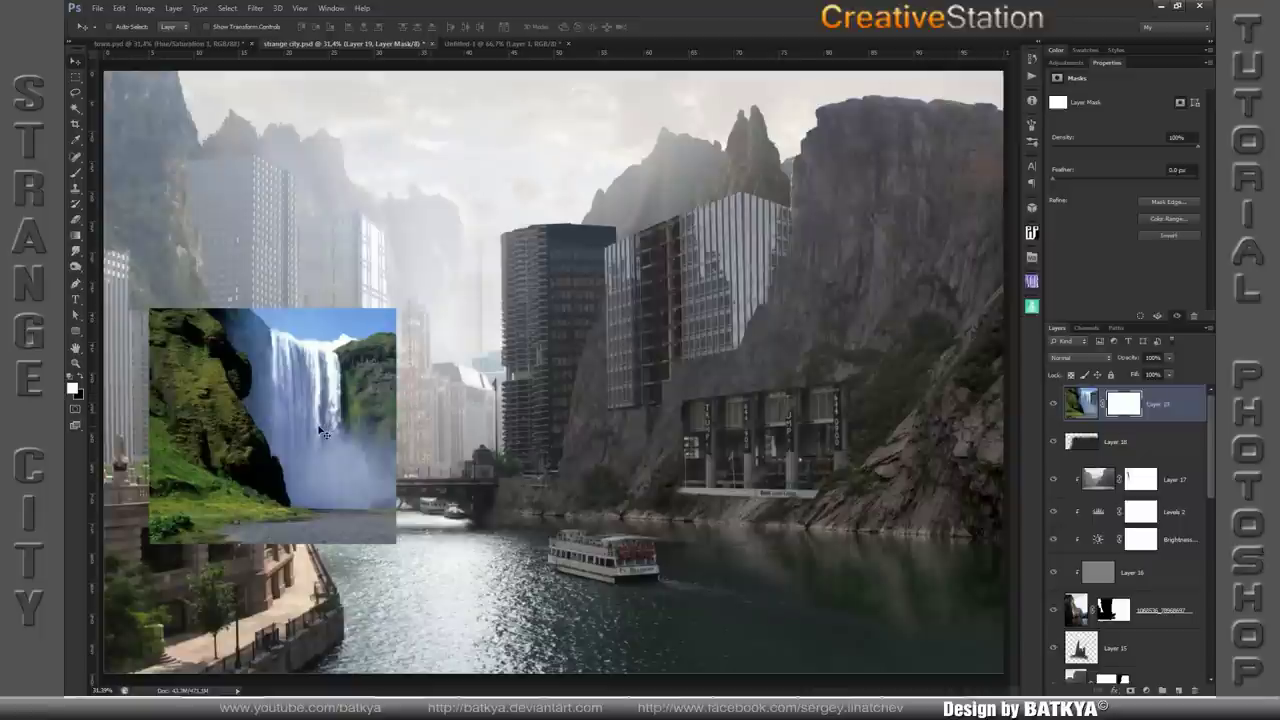
- Paint black with a 300 px brush on Layer 19's mask to hide the cliffs and sky
key(b)
key(x)
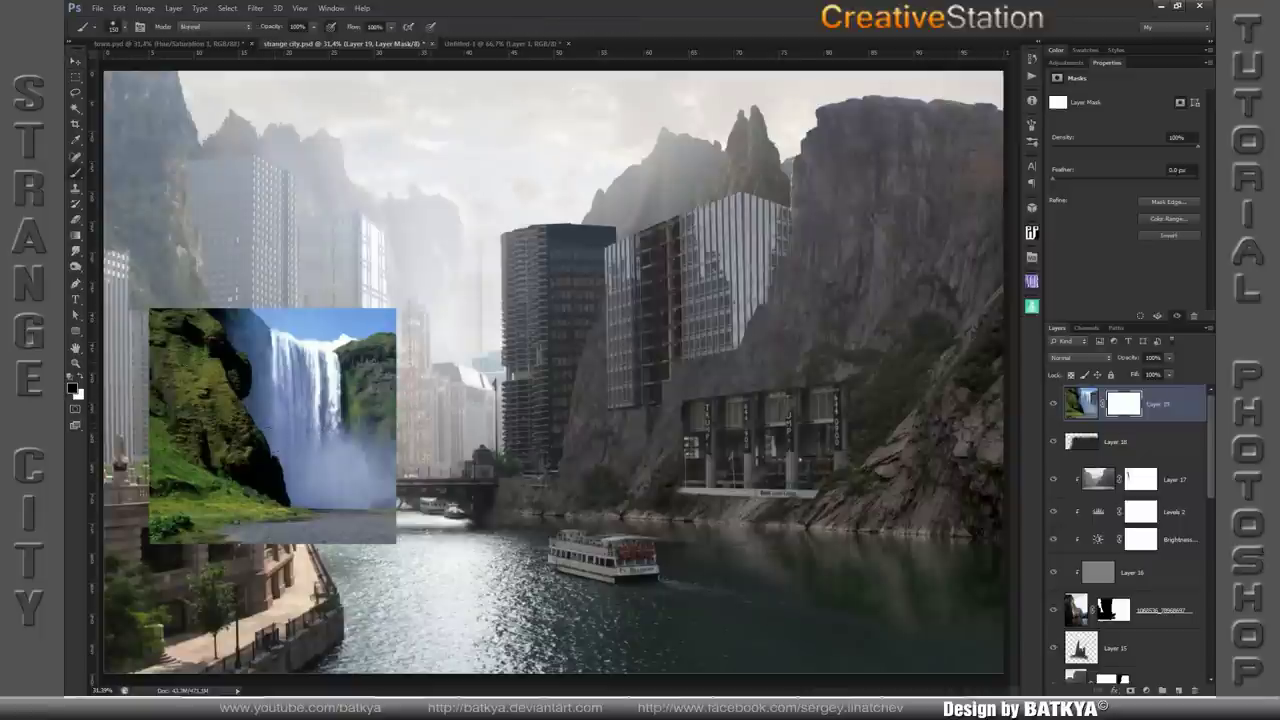
key(bracketright)
key(bracketright)
key(bracketright)
mouse_move(195, 300)
mouse_down()
mouse_move(208, 530)
mouse_move(250, 440)
mouse_move(368, 540)
mouse_up()
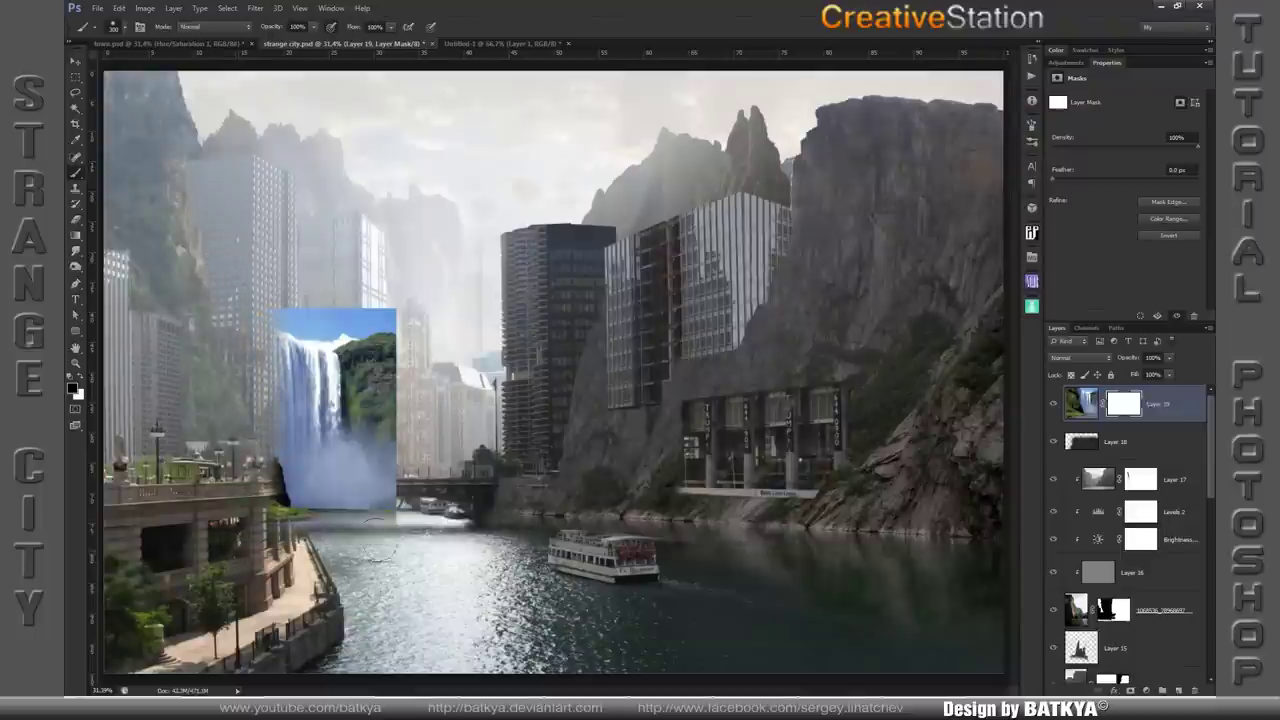
mouse_move(378, 300)
mouse_down()
mouse_move(390, 372)
mouse_move(288, 326)
mouse_up()
key(bracketleft)
key(bracketleft)
key(bracketleft)
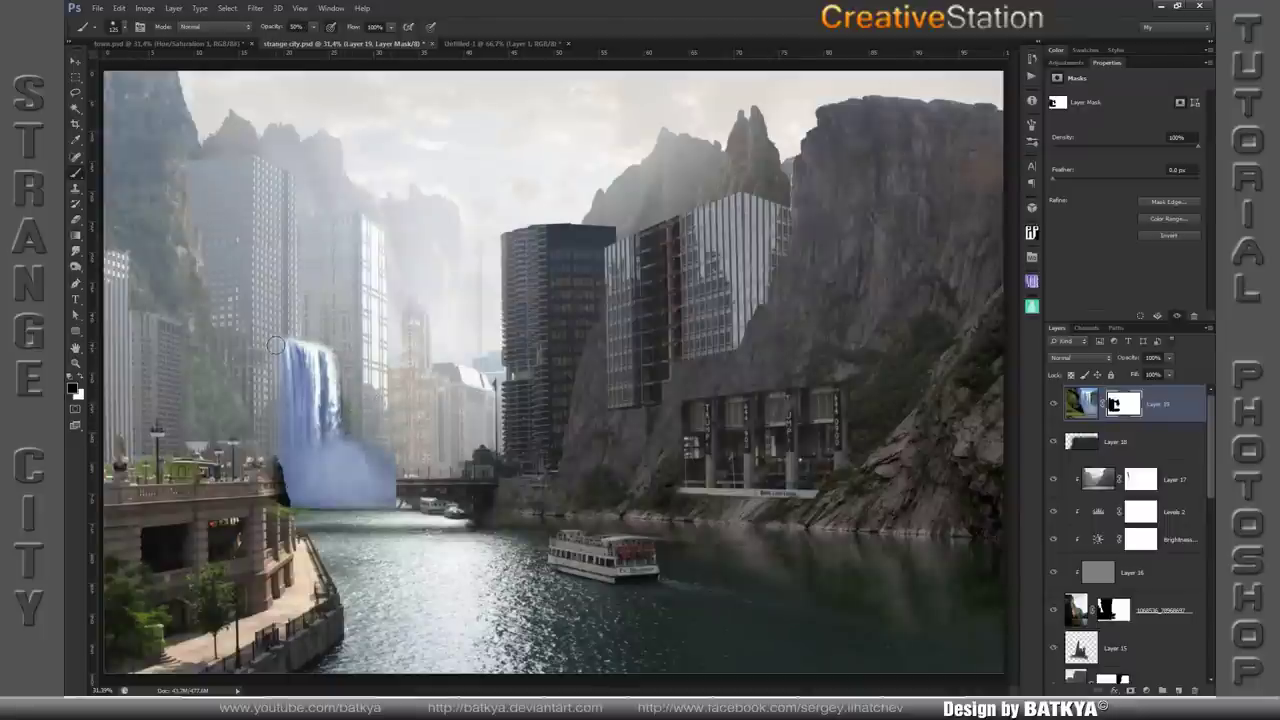
- Trim the waterfall's left edge and reveal the bridge rail at 100% opacity
drag(276, 346, 276, 465)
key(0)
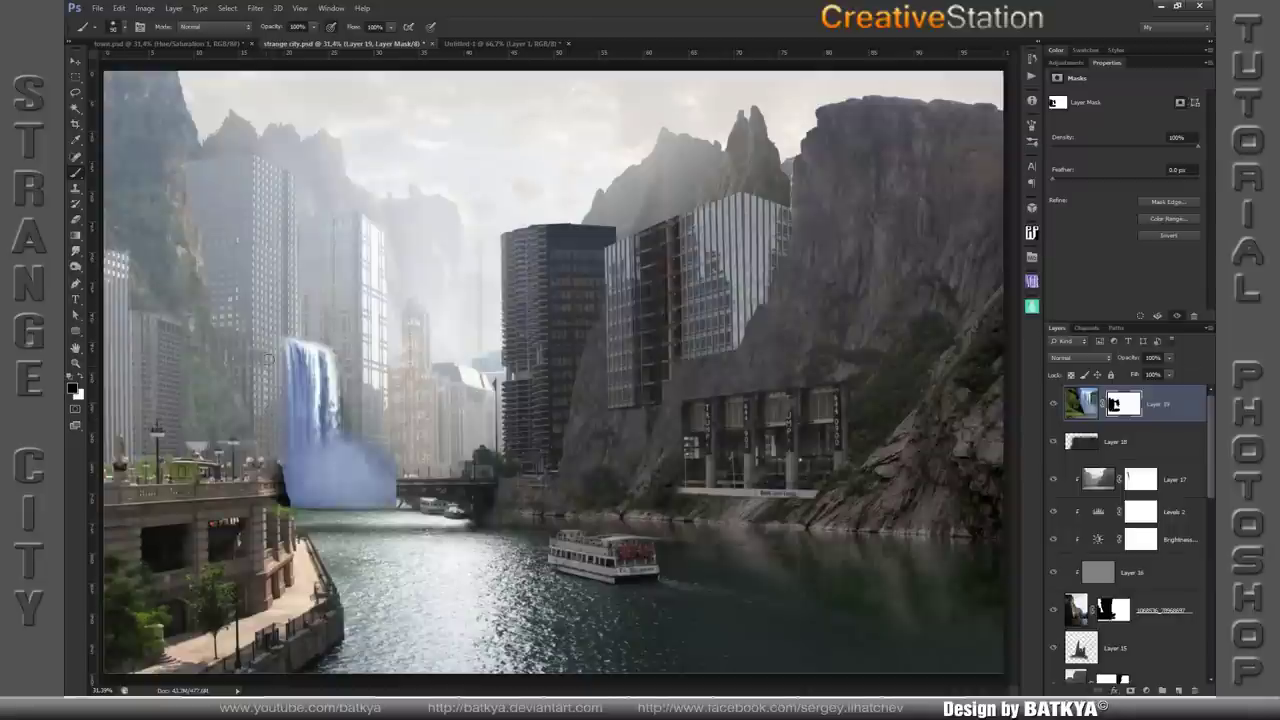
drag(283, 330, 287, 457)
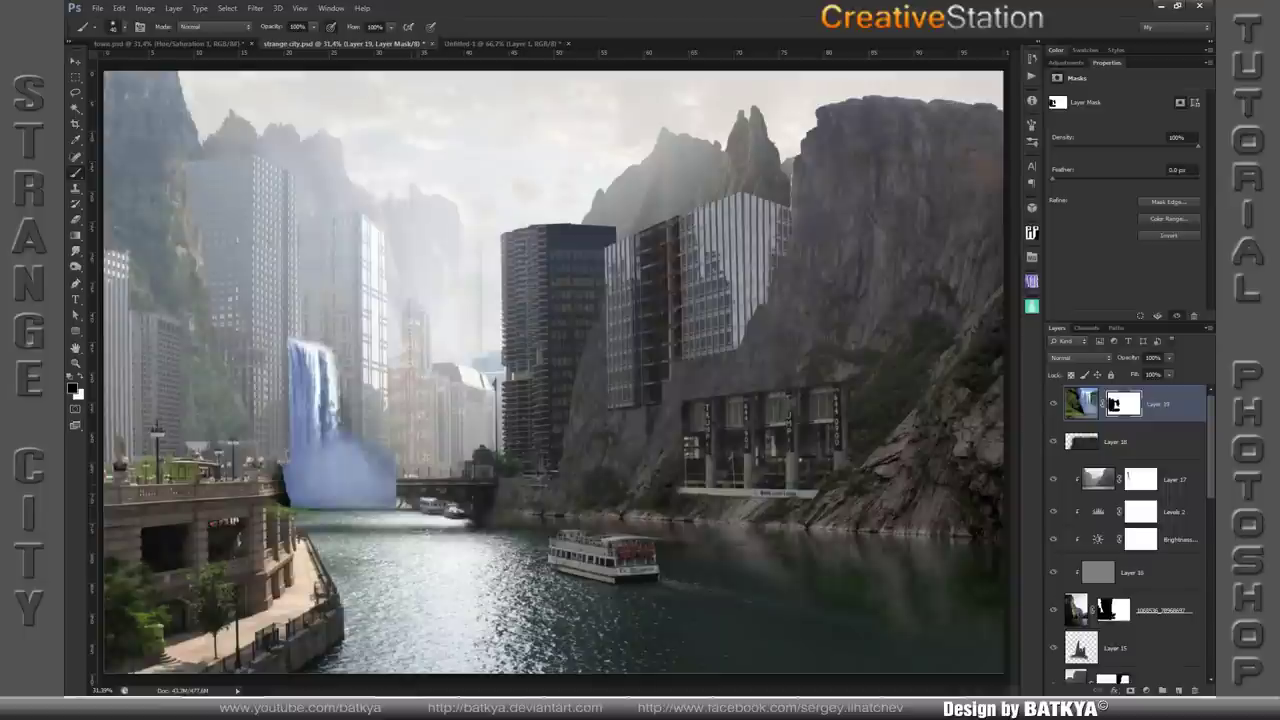
mouse_move(395, 483)
mouse_down()
mouse_move(282, 482)
mouse_move(392, 482)
mouse_up()
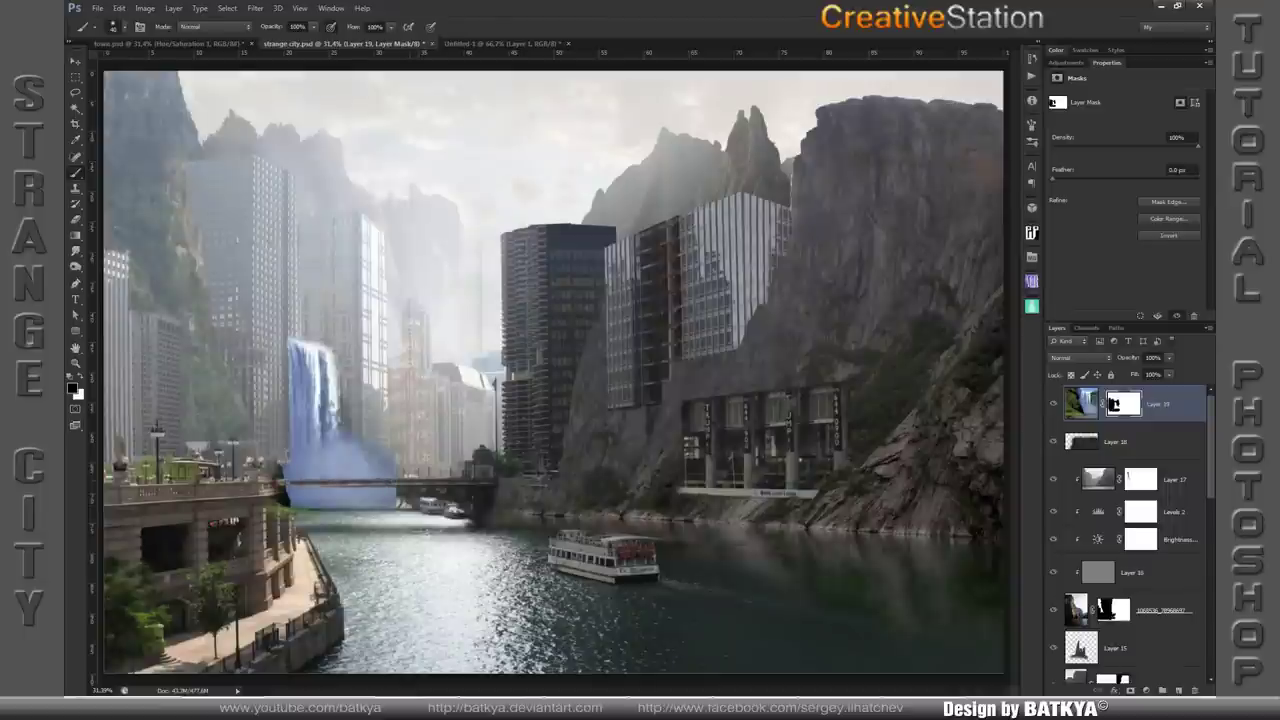
mouse_move(282, 485)
mouse_down()
mouse_move(392, 487)
mouse_move(280, 489)
mouse_up()
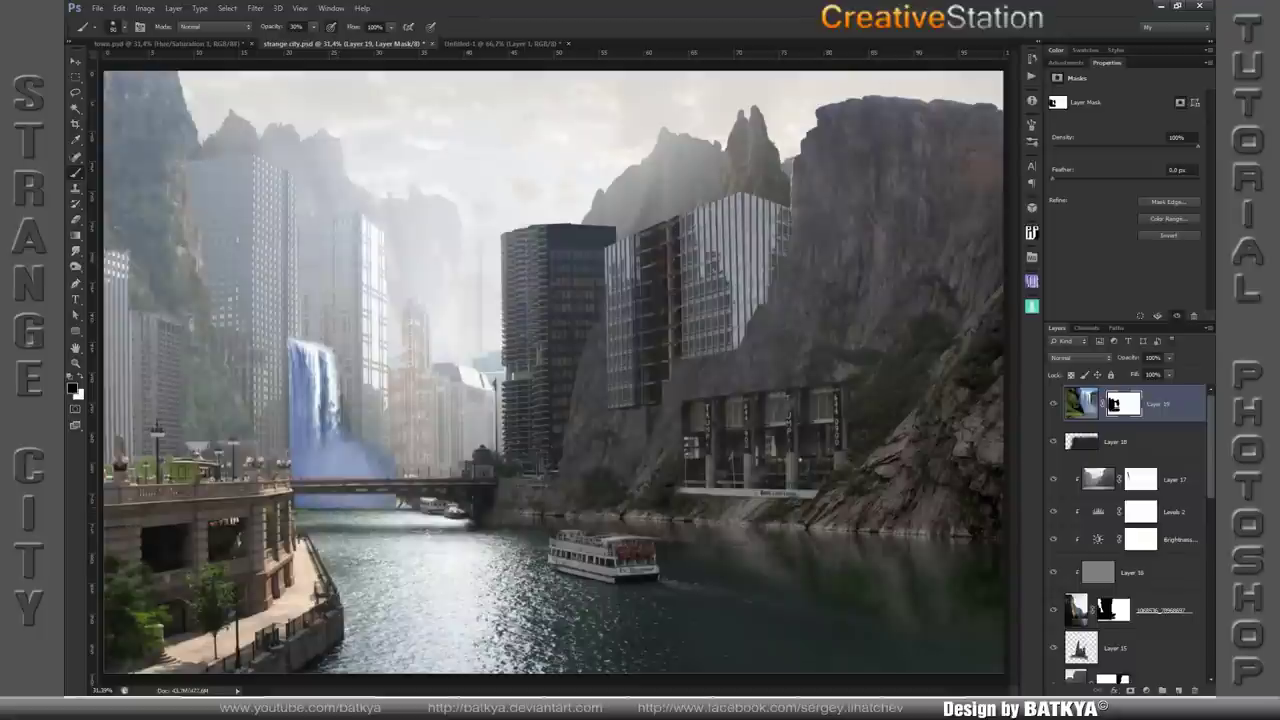
drag(300, 497, 398, 504)
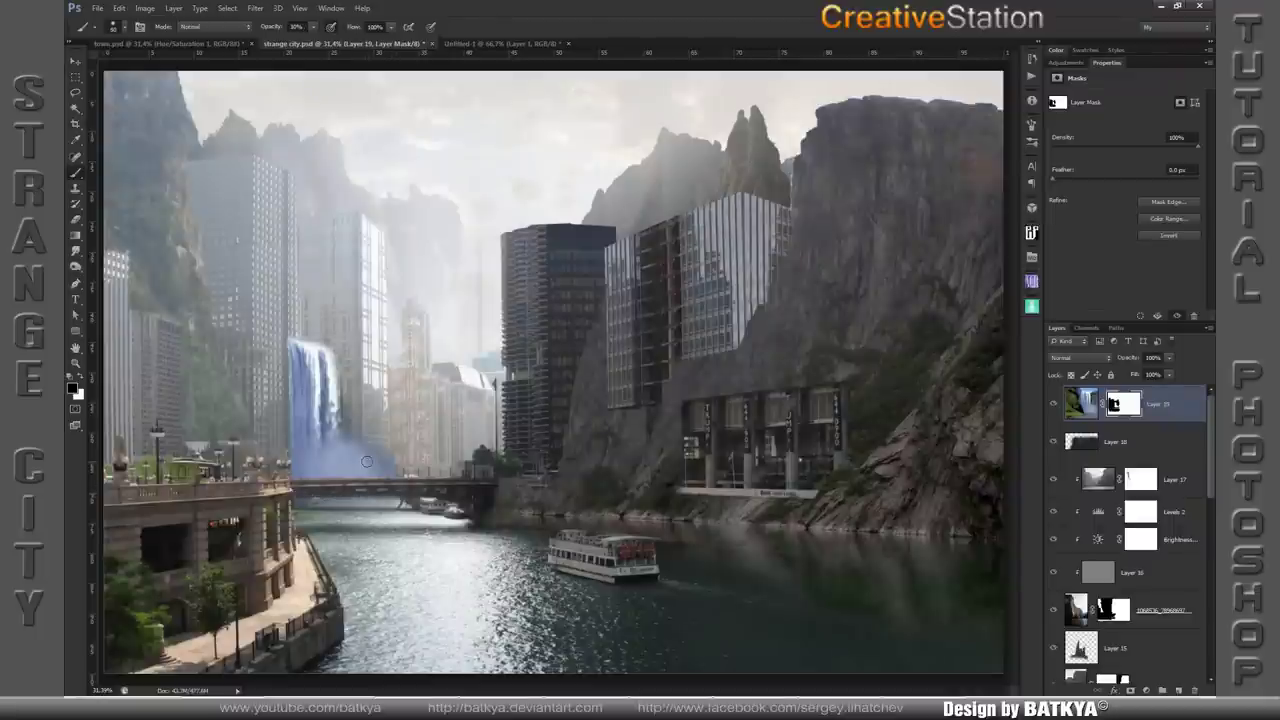
- Softly blend the waterfall's right and left edges with a larger brush at 10% opacity
key(bracketright)
key(bracketright)
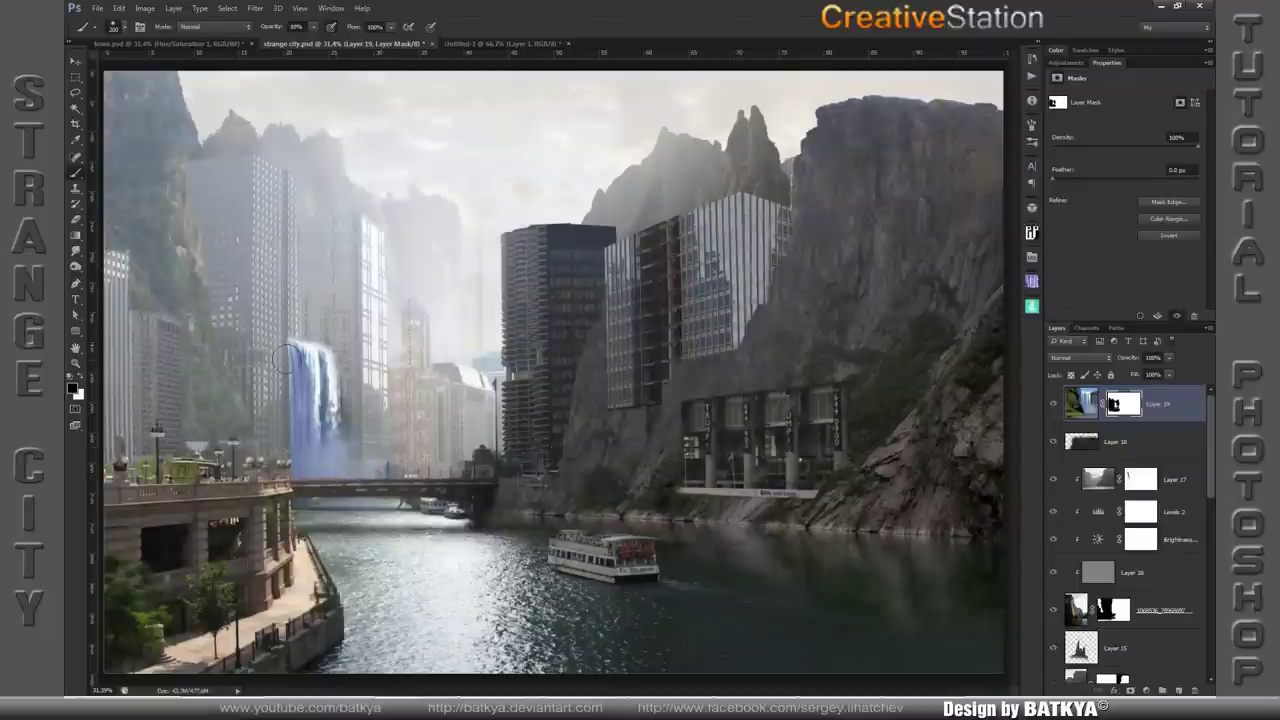
key(1)
mouse_move(334, 344)
mouse_down()
mouse_move(340, 421)
mouse_move(329, 352)
mouse_move(313, 422)
mouse_up()
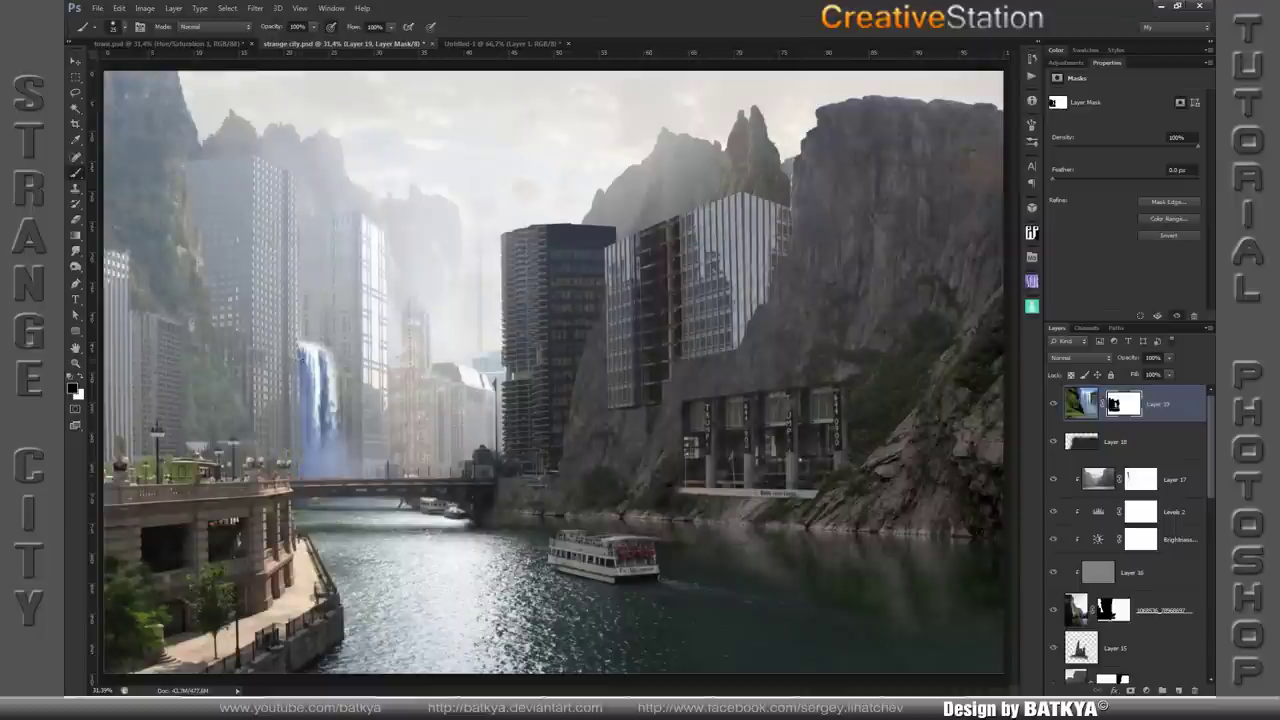
drag(302, 394, 302, 478)
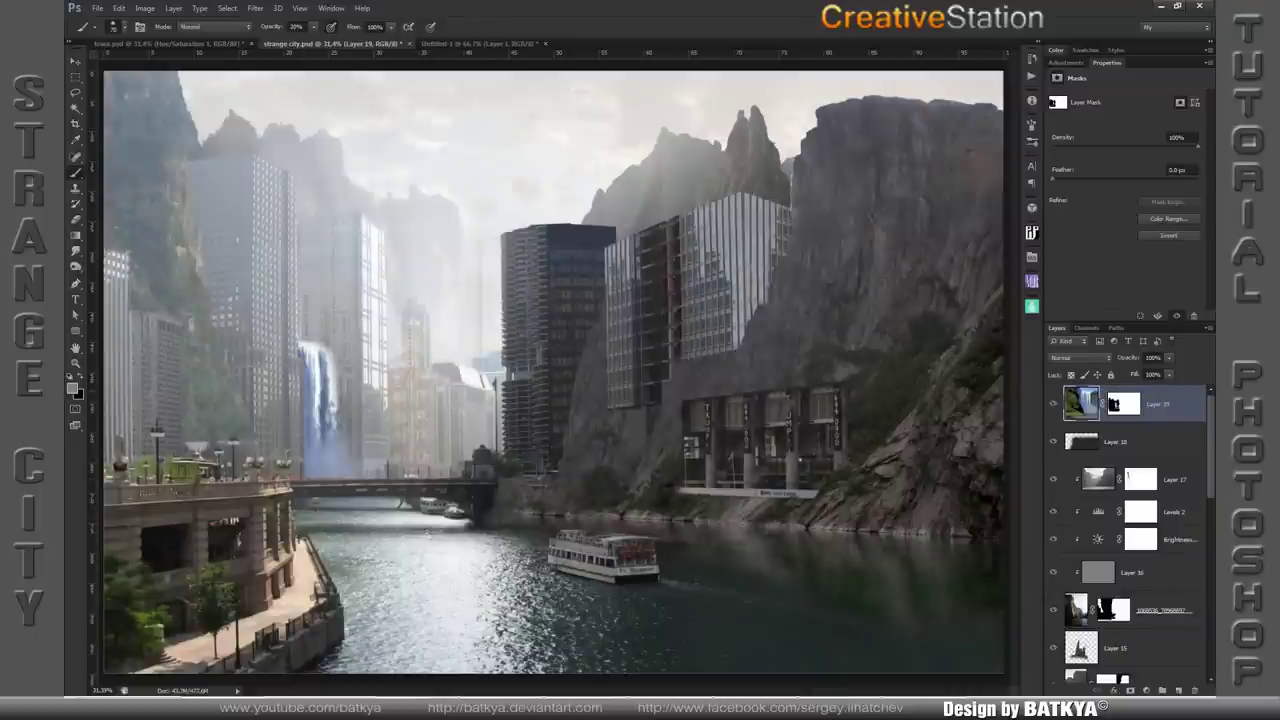
- Add a Hue/Saturation adjustment shifting the waterfall toward cyan and raising its lightness
click(1147, 691)
click(1140, 545)
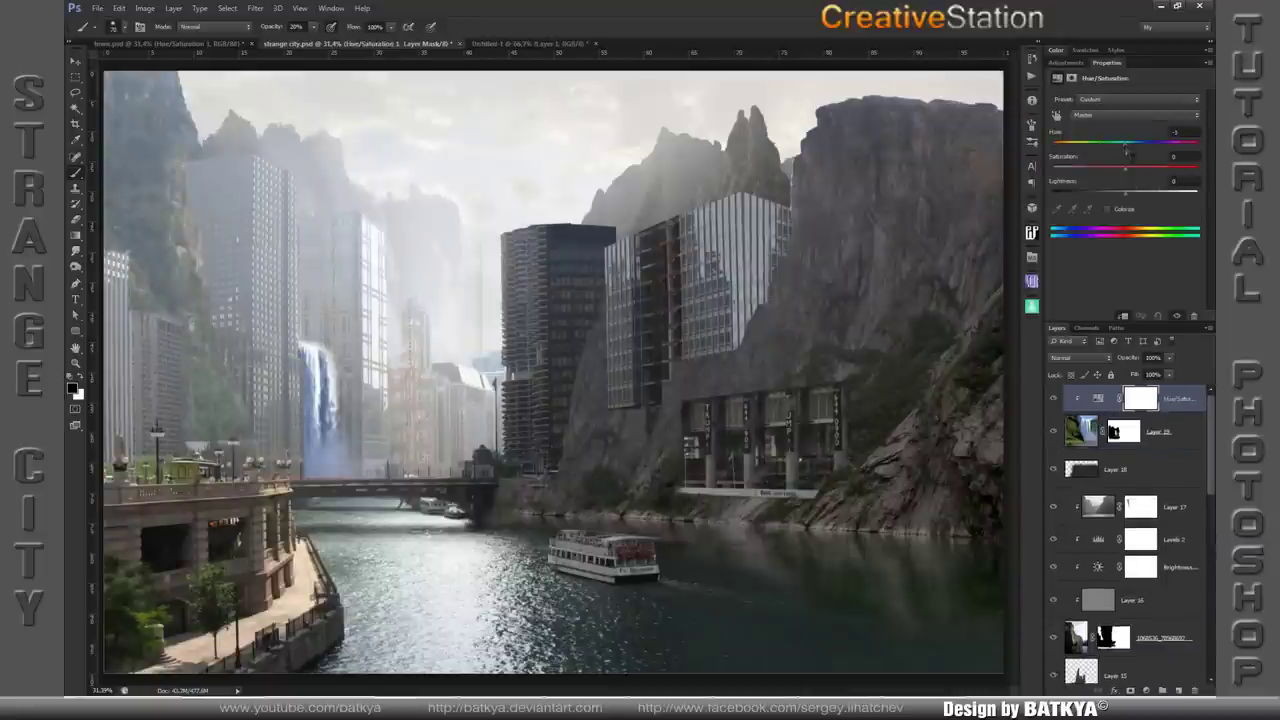
drag(1125, 143, 1100, 151)
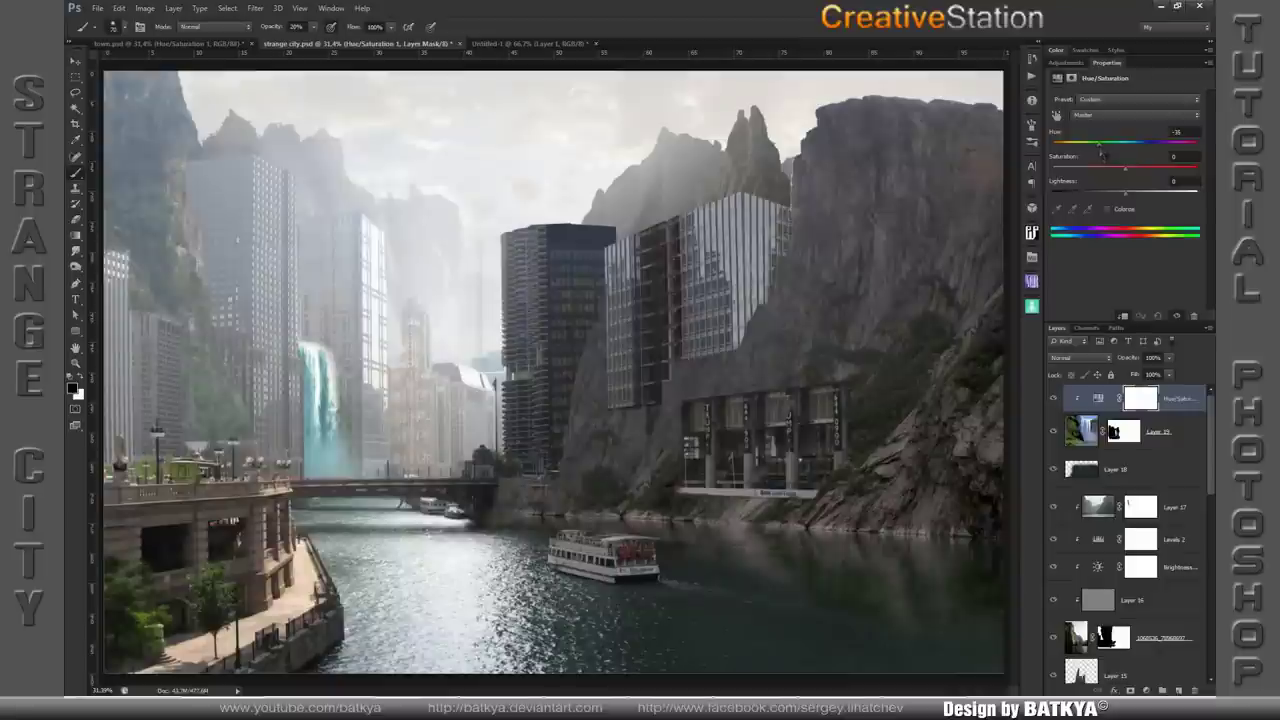
drag(1126, 195, 1161, 201)
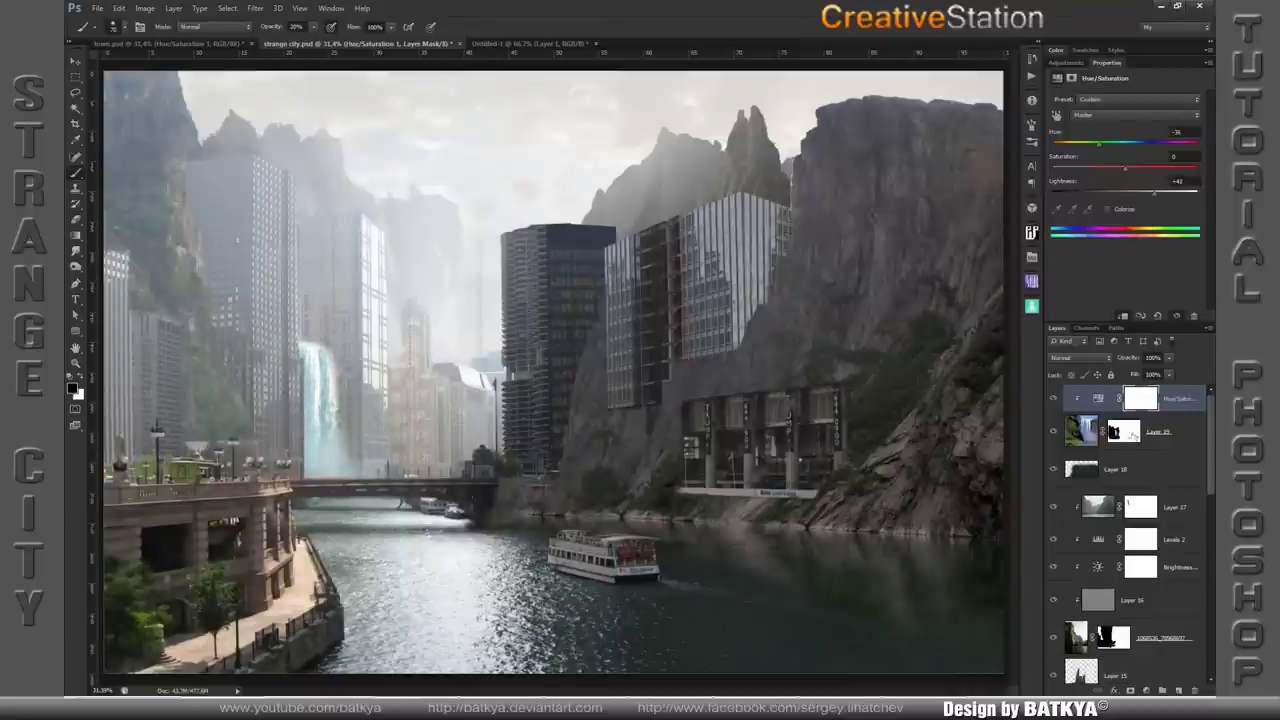
click(1122, 432)
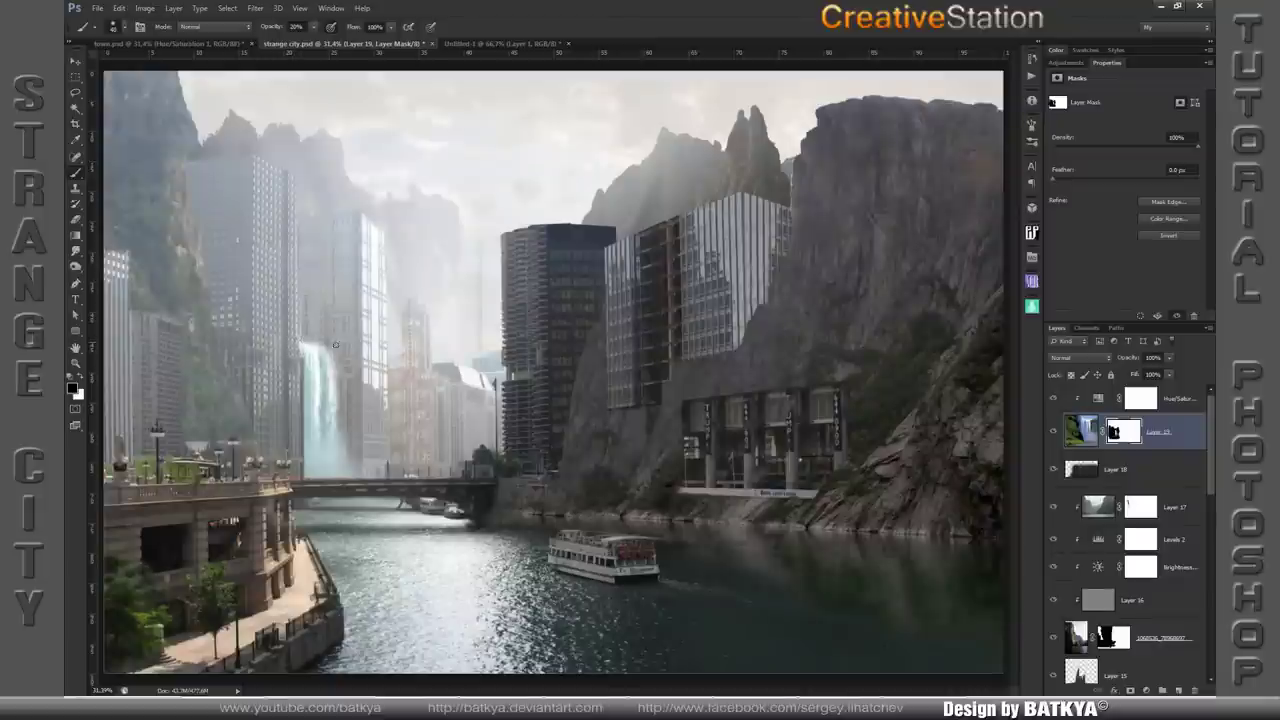
- Refine the waterfall's left edge on its mask, alternating white and black at 100% opacity
key(0)
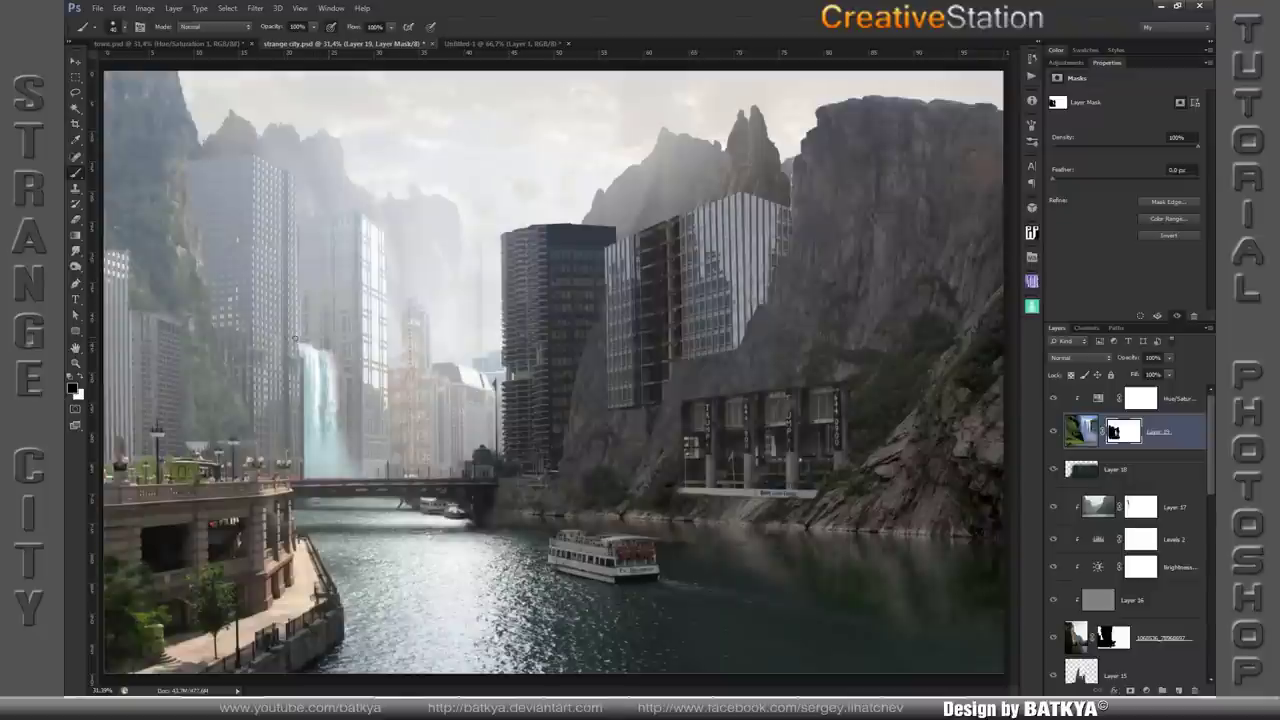
key(x)
key(x)
key(x)
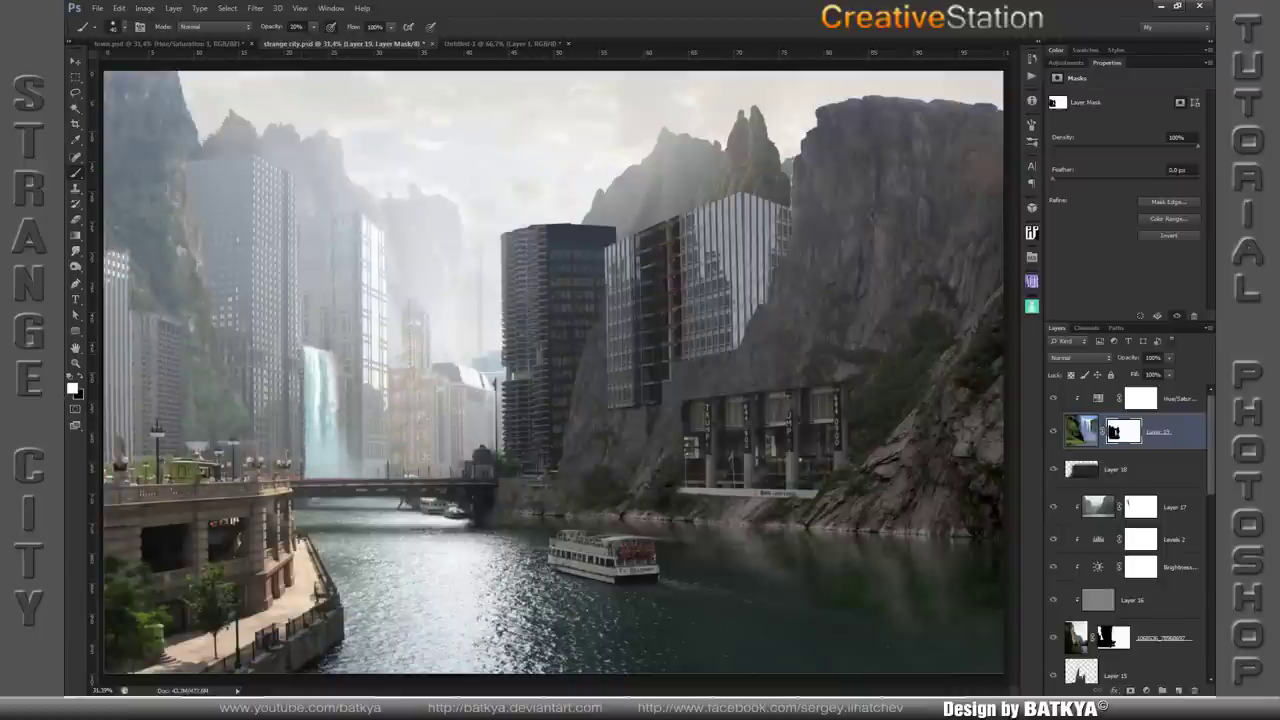
drag(301, 368, 306, 437)
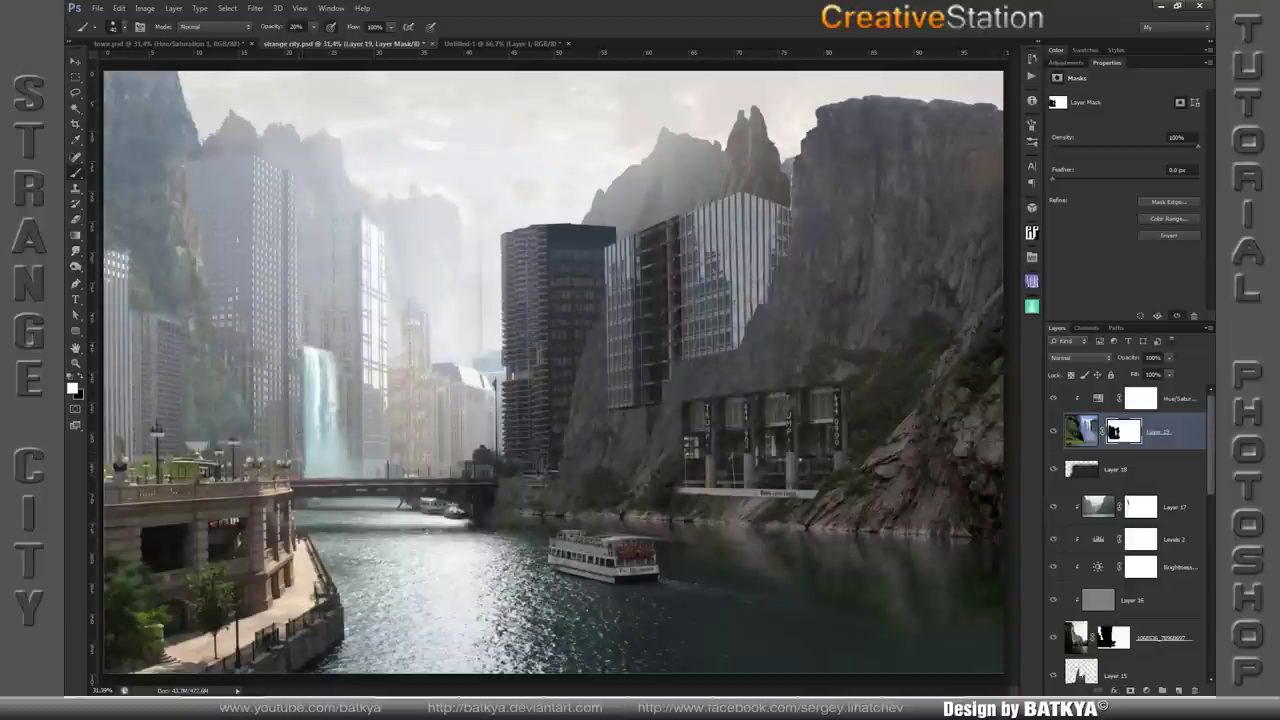
drag(299, 363, 306, 438)
key(x)
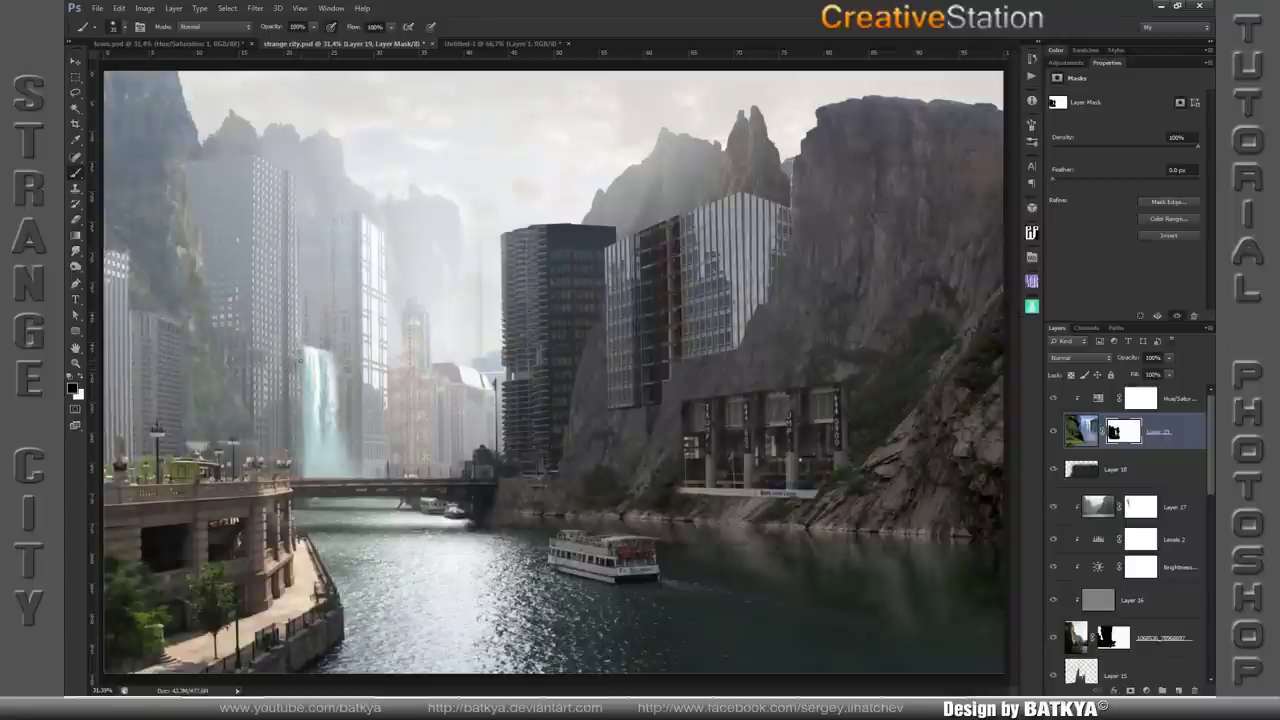
drag(300, 404, 300, 470)
key(x)
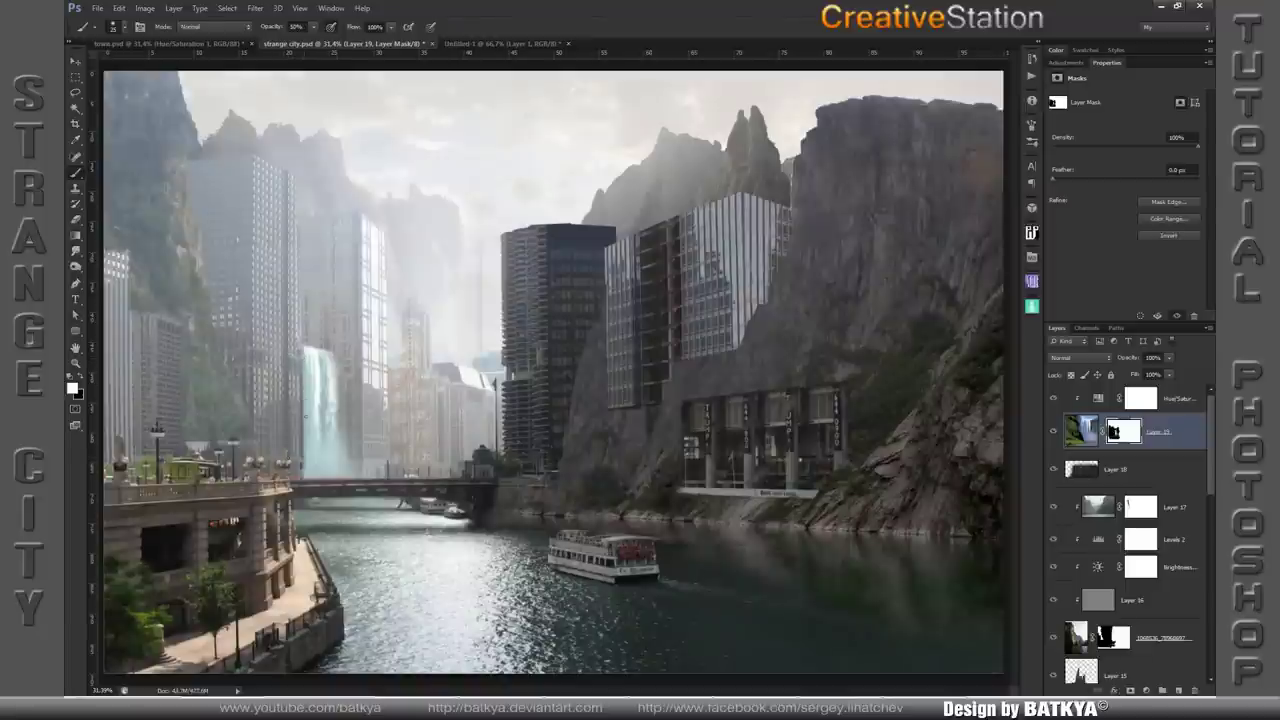
drag(304, 392, 305, 470)
drag(306, 382, 309, 456)
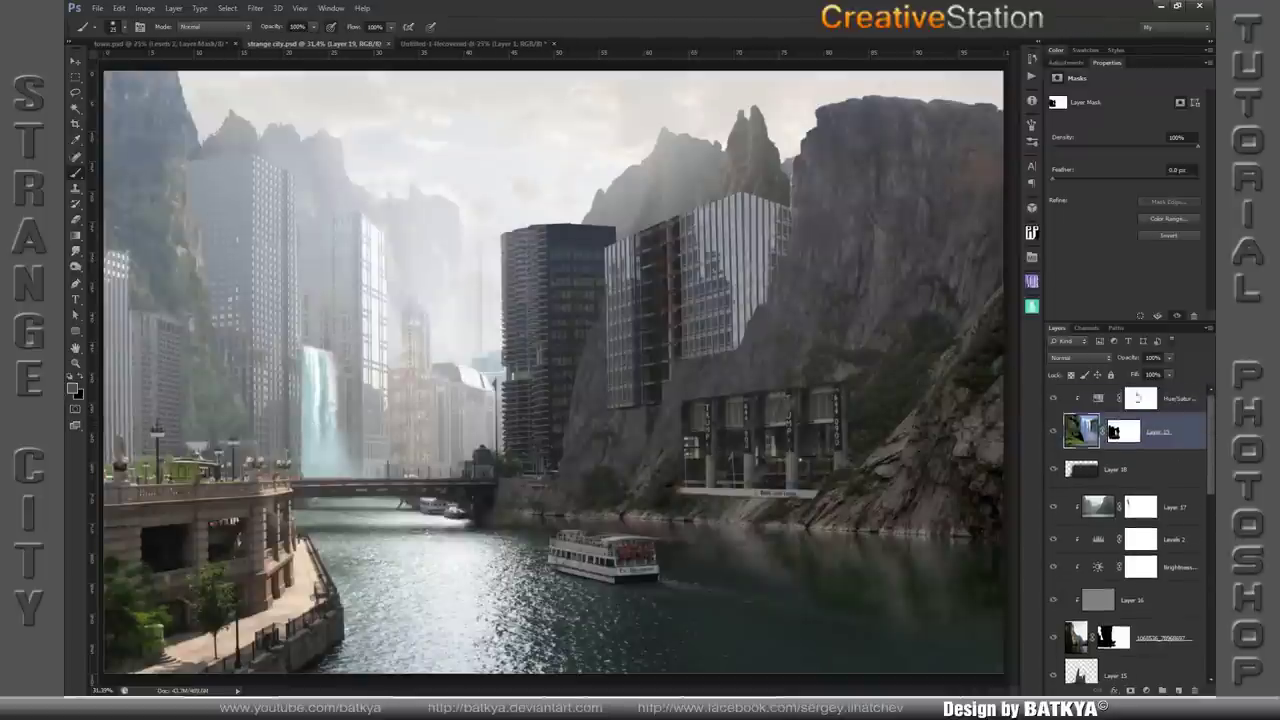
- Drag the villa photo into strange city and give it a layer mask
click(486, 45)
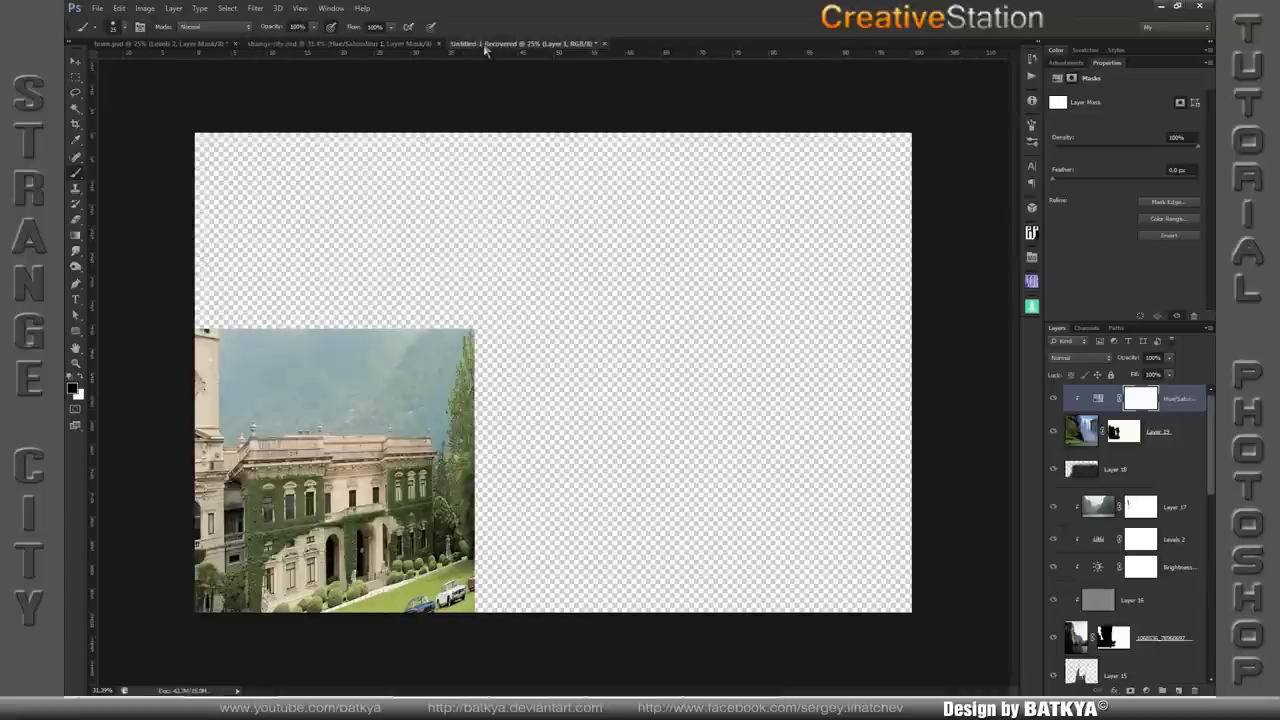
key(v)
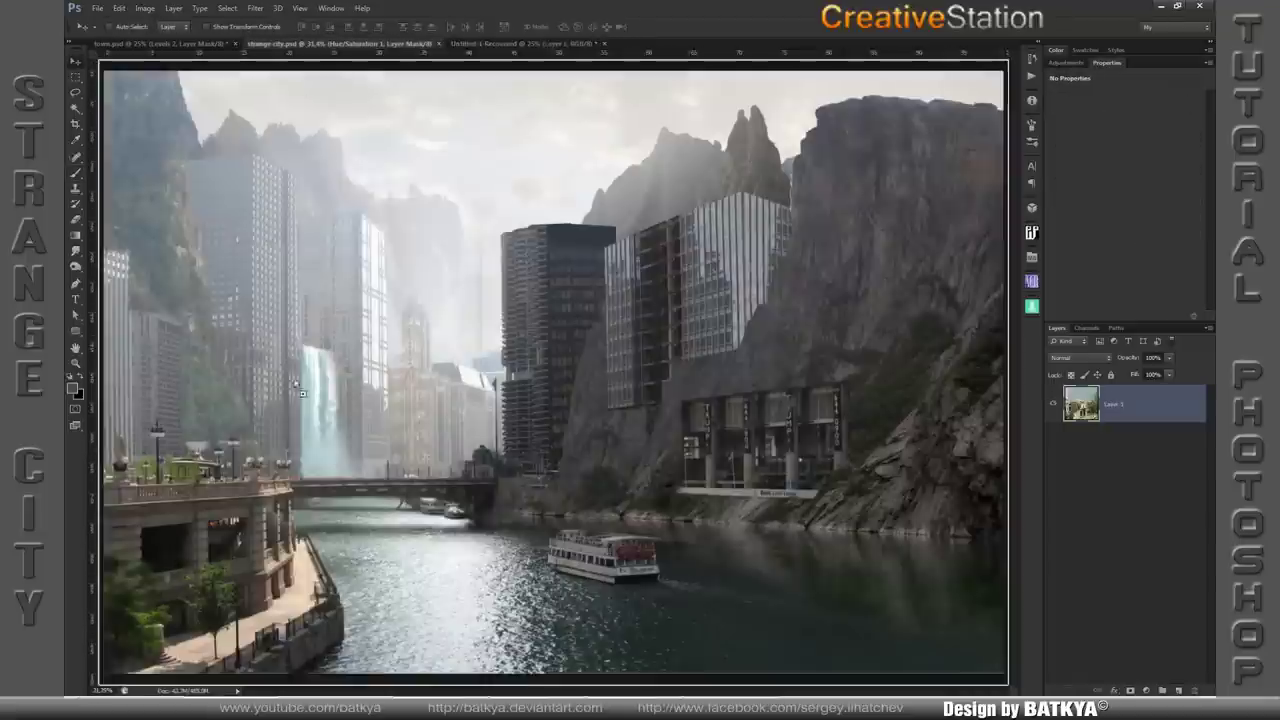
drag(307, 50, 300, 392)
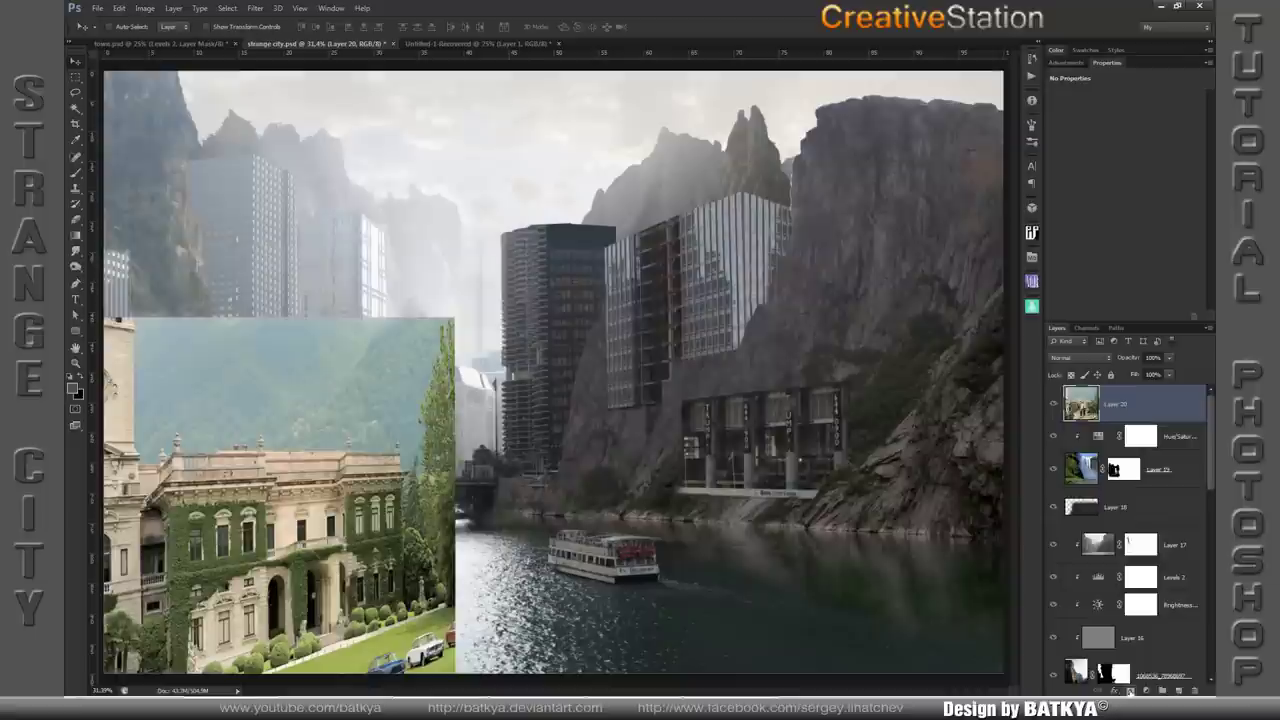
click(1130, 691)
- Mask away the villa photo's sky and river areas, keeping the villa and a tree
key(b)
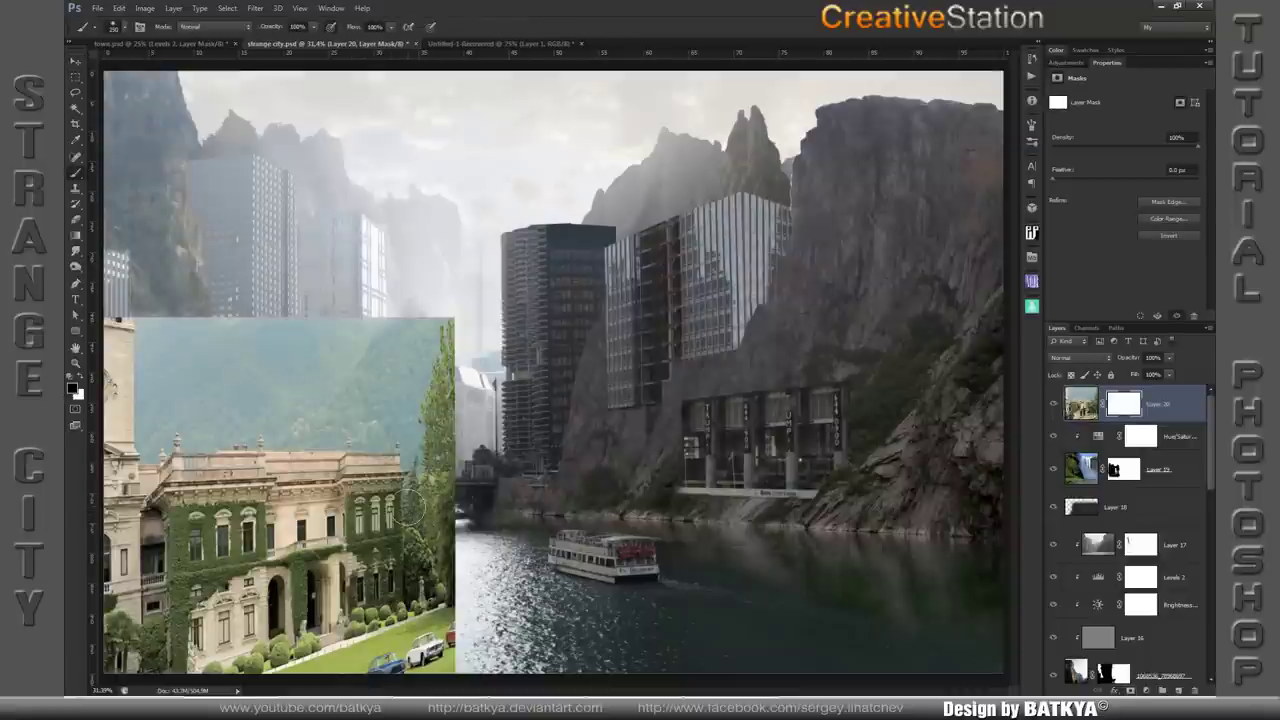
drag(400, 490, 300, 600)
drag(330, 460, 420, 660)
mouse_move(430, 600)
mouse_down()
mouse_move(300, 650)
mouse_move(160, 665)
mouse_move(327, 613)
mouse_move(435, 390)
mouse_move(445, 600)
mouse_up()
mouse_move(430, 420)
mouse_down()
mouse_move(110, 400)
mouse_move(450, 340)
mouse_move(110, 320)
mouse_up()
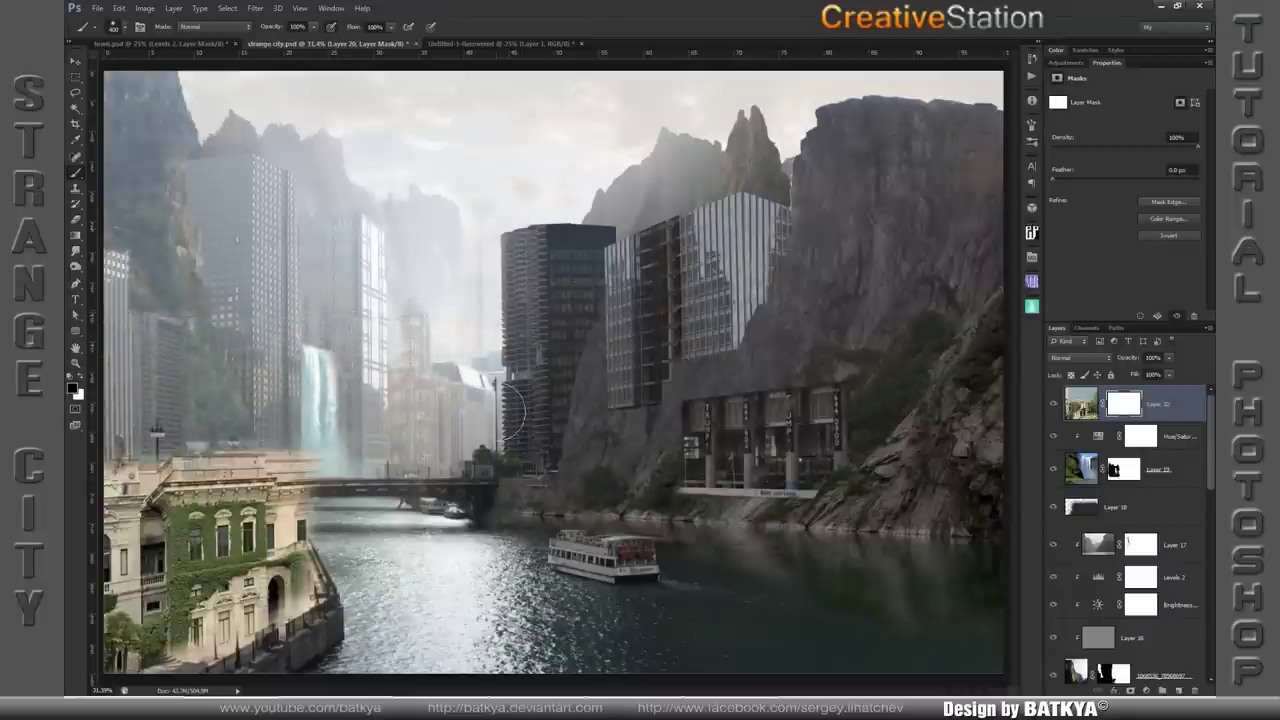
mouse_move(310, 505)
mouse_down()
mouse_move(275, 450)
mouse_move(318, 447)
mouse_up()
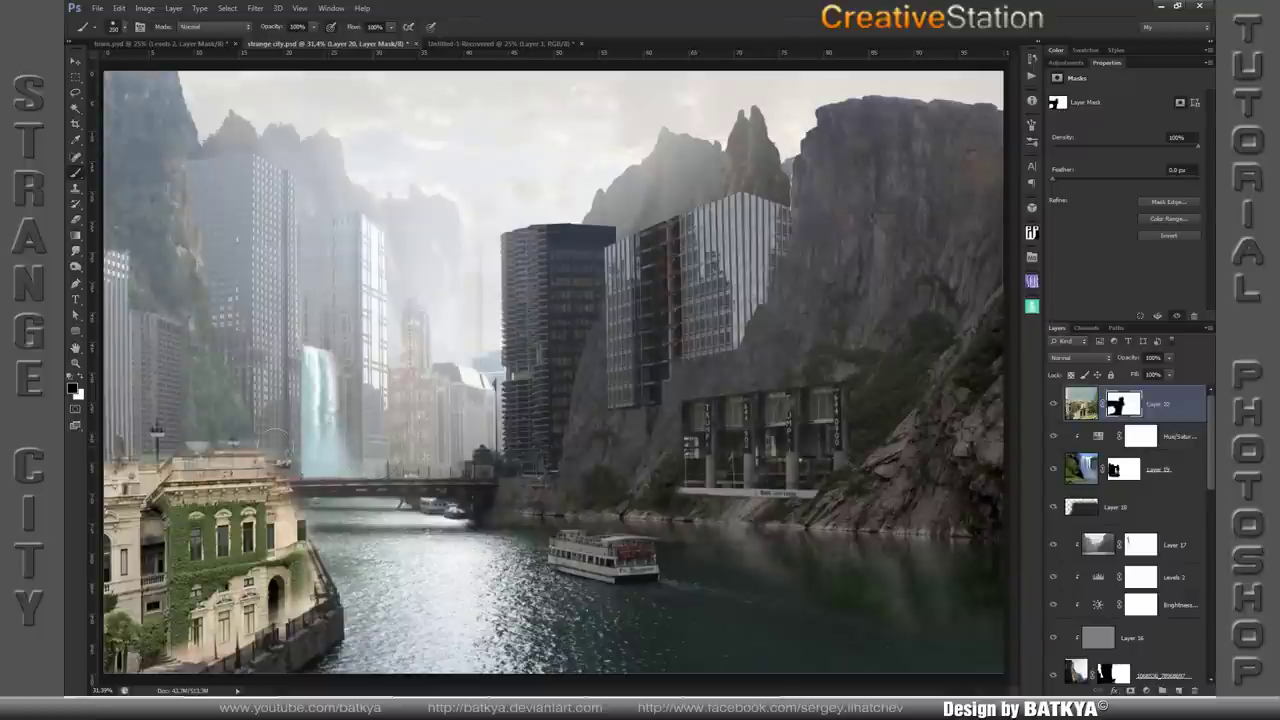
mouse_move(120, 488)
mouse_down()
mouse_move(130, 462)
mouse_move(115, 478)
mouse_move(145, 495)
mouse_move(205, 488)
mouse_move(136, 502)
mouse_move(290, 492)
mouse_move(228, 470)
mouse_move(265, 449)
mouse_move(278, 565)
mouse_up()
mouse_move(280, 495)
mouse_down()
mouse_move(300, 585)
mouse_move(312, 500)
mouse_move(302, 612)
mouse_move(275, 590)
mouse_move(280, 565)
mouse_up()
drag(273, 619, 139, 674)
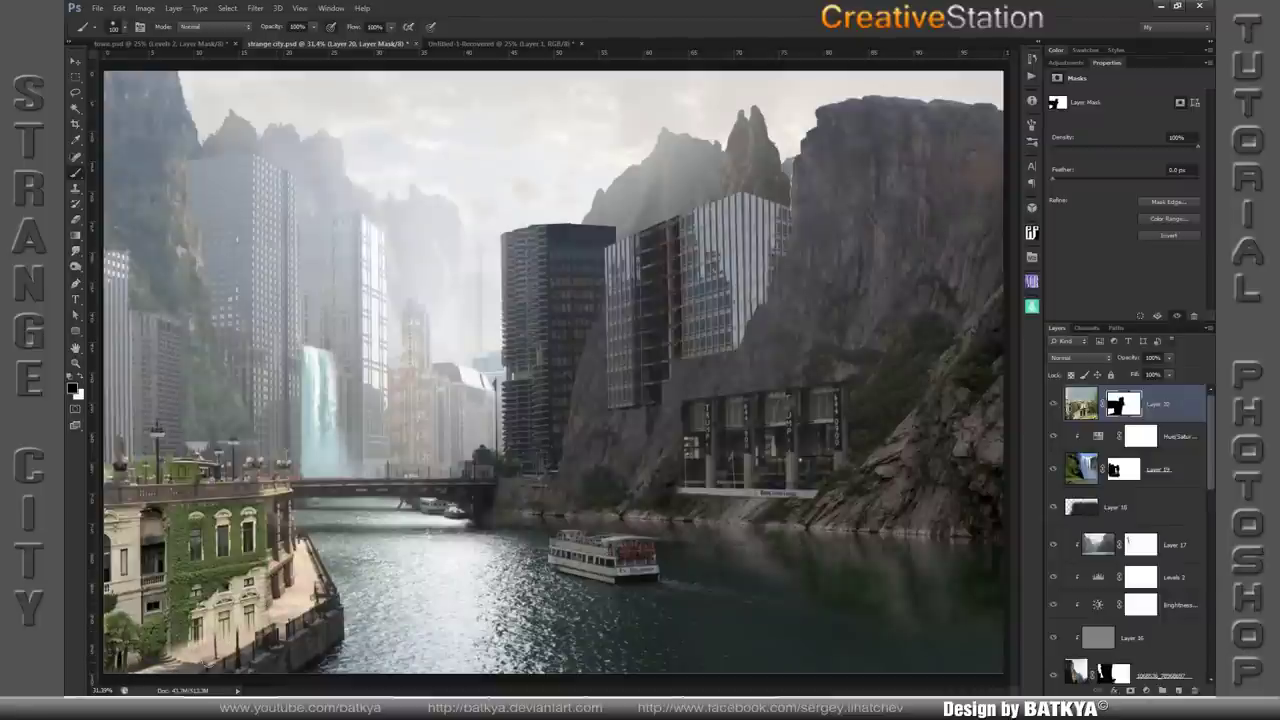
mouse_move(205, 629)
mouse_down()
mouse_move(235, 587)
mouse_move(222, 618)
mouse_move(244, 620)
mouse_move(199, 609)
mouse_move(172, 632)
mouse_up()
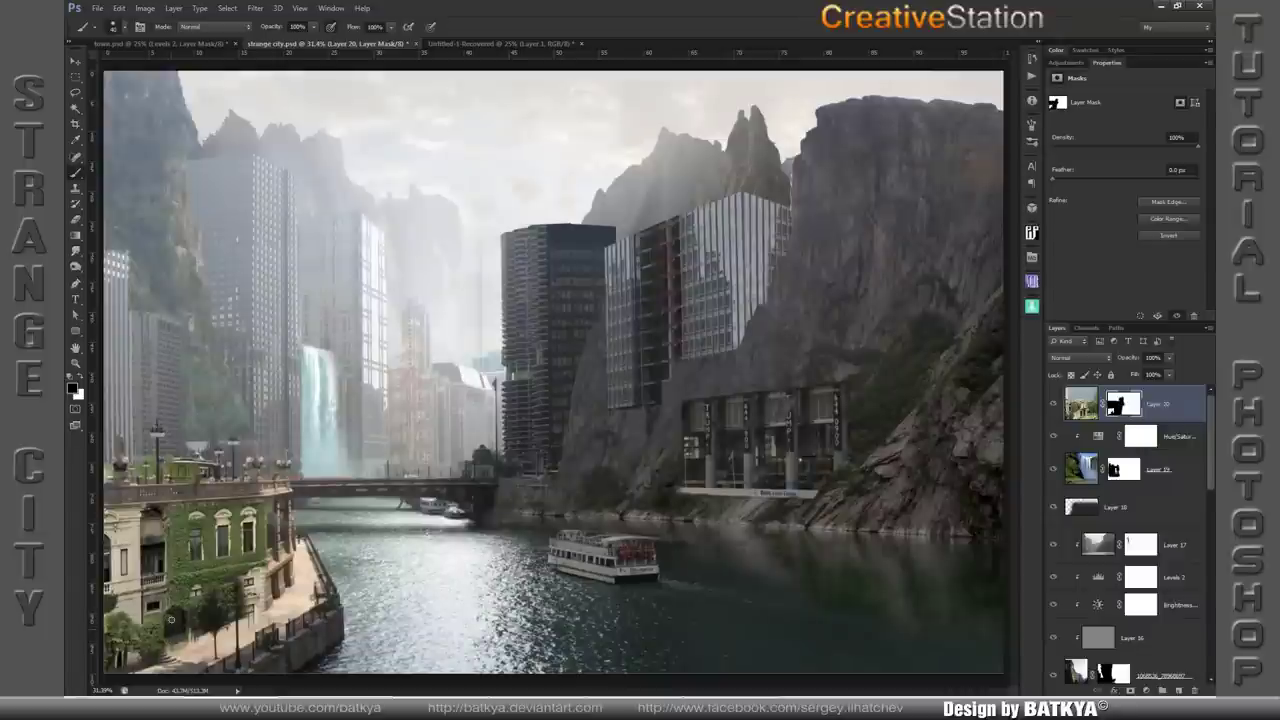
- Add a Levels adjustment clipped to Layer 20, lowering output white to darken the villa
click(1081, 403)
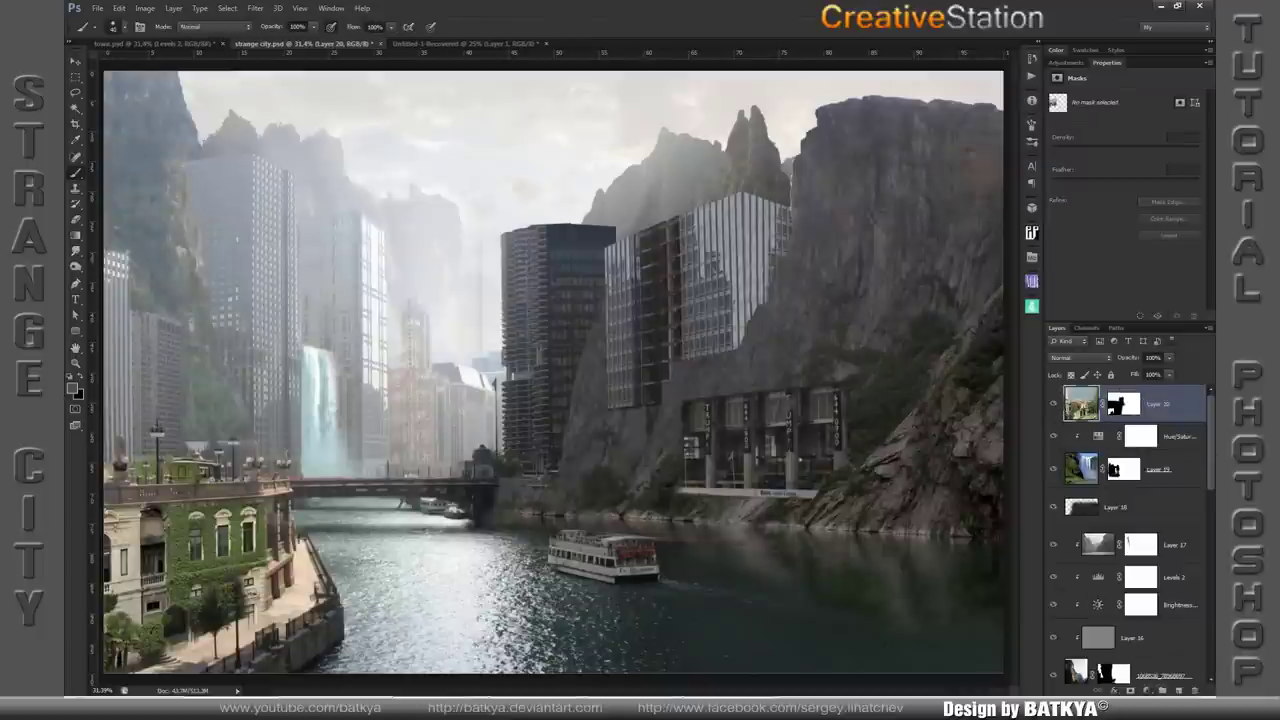
click(1148, 690)
click(1140, 472)
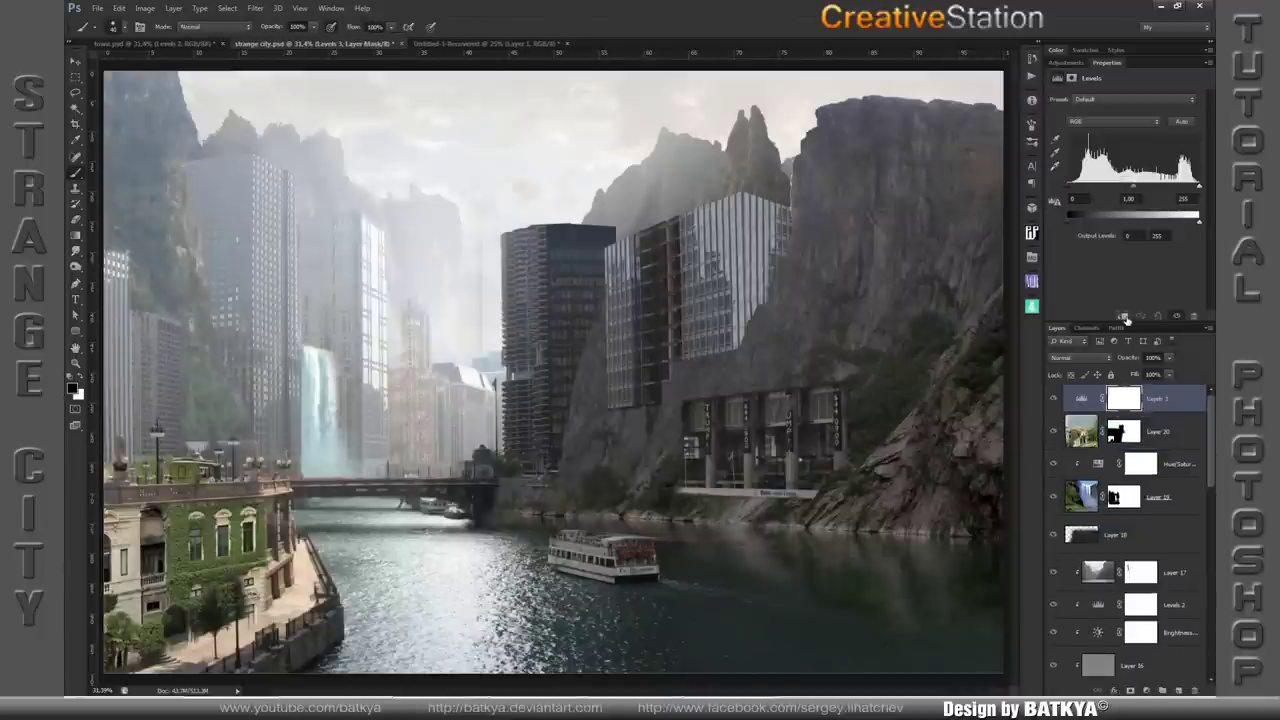
click(1123, 316)
drag(1199, 216, 1146, 224)
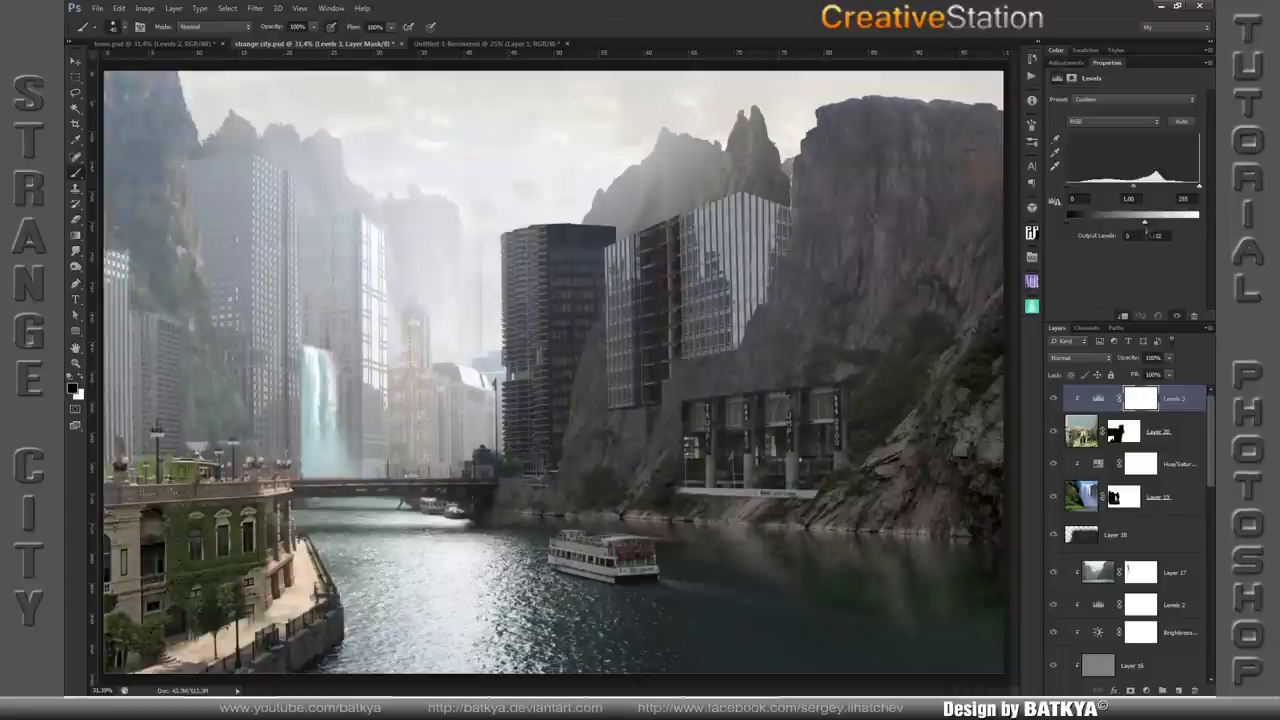
click(1122, 432)
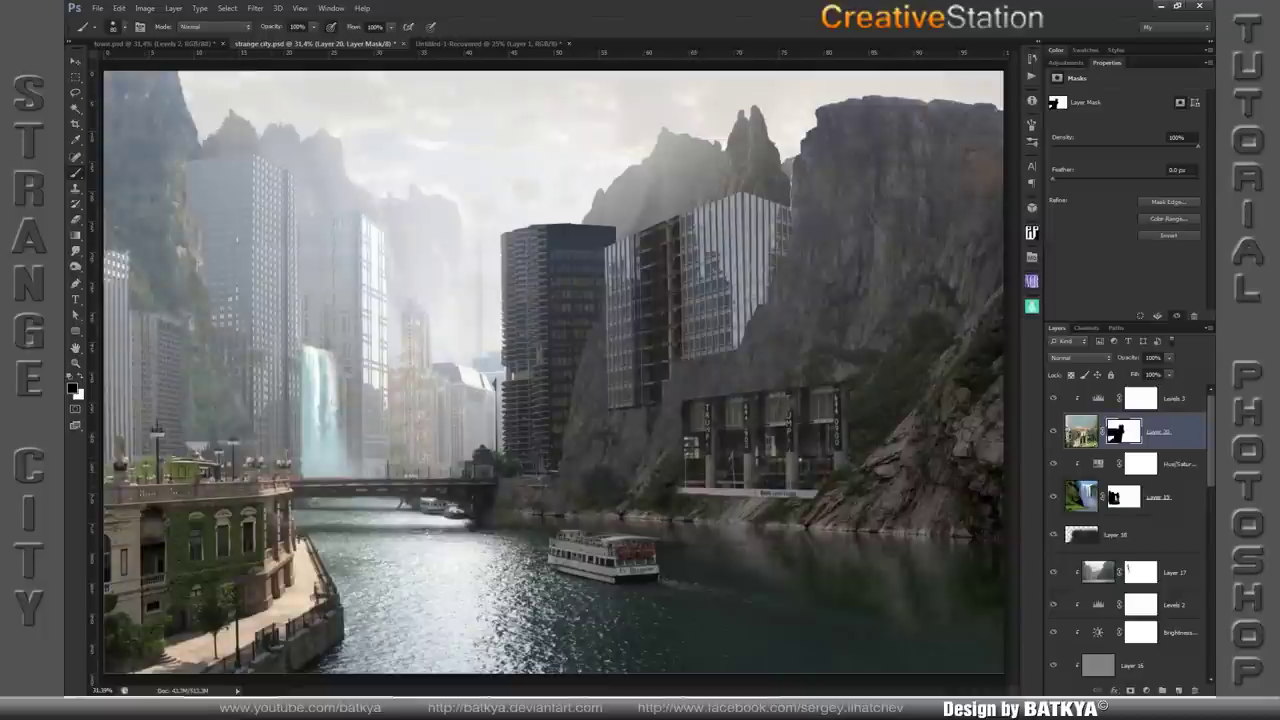
- Drag the Untitled-1 apartments photo into strange city and delete the empty Layer 21
key(m)
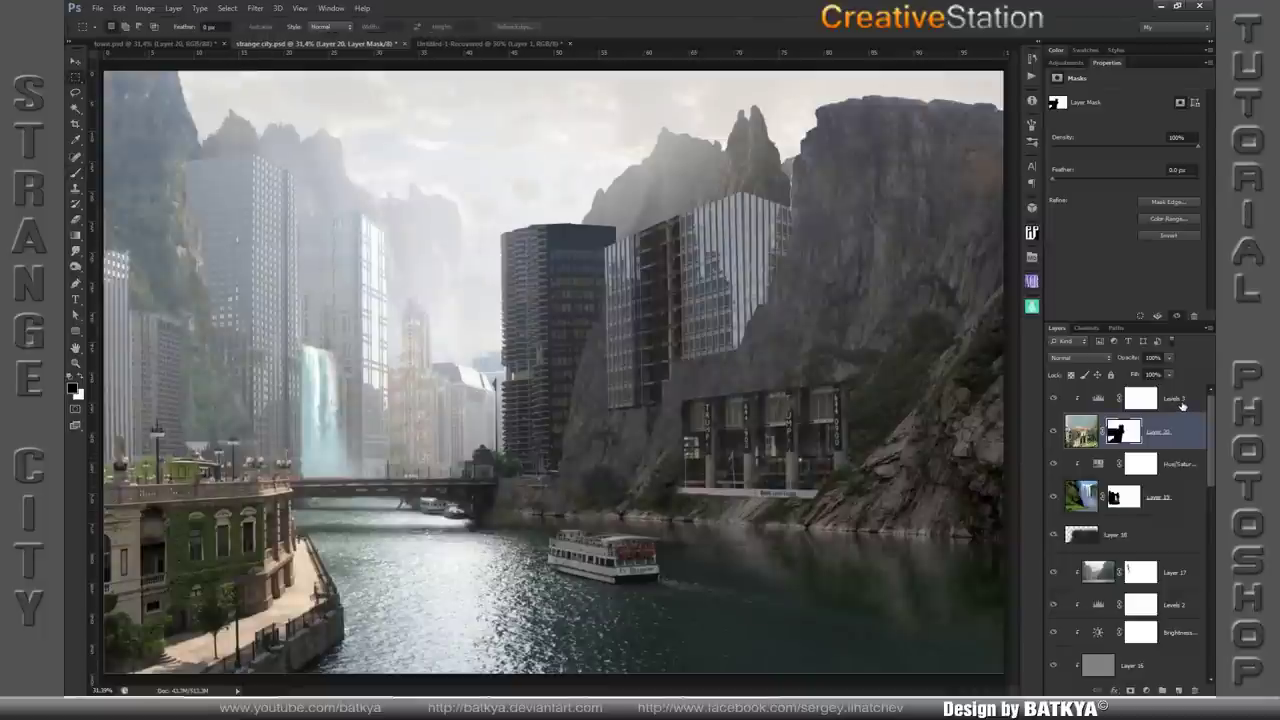
click(1170, 400)
click(1180, 690)
click(465, 43)
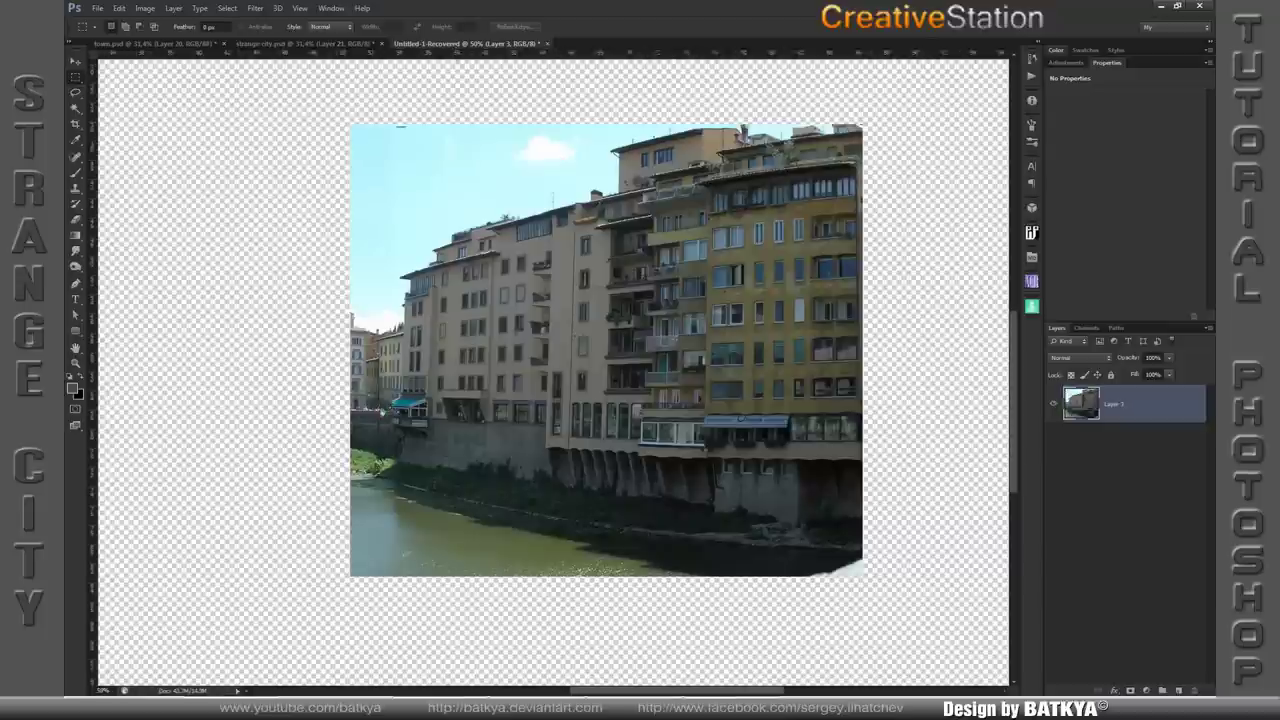
key(v)
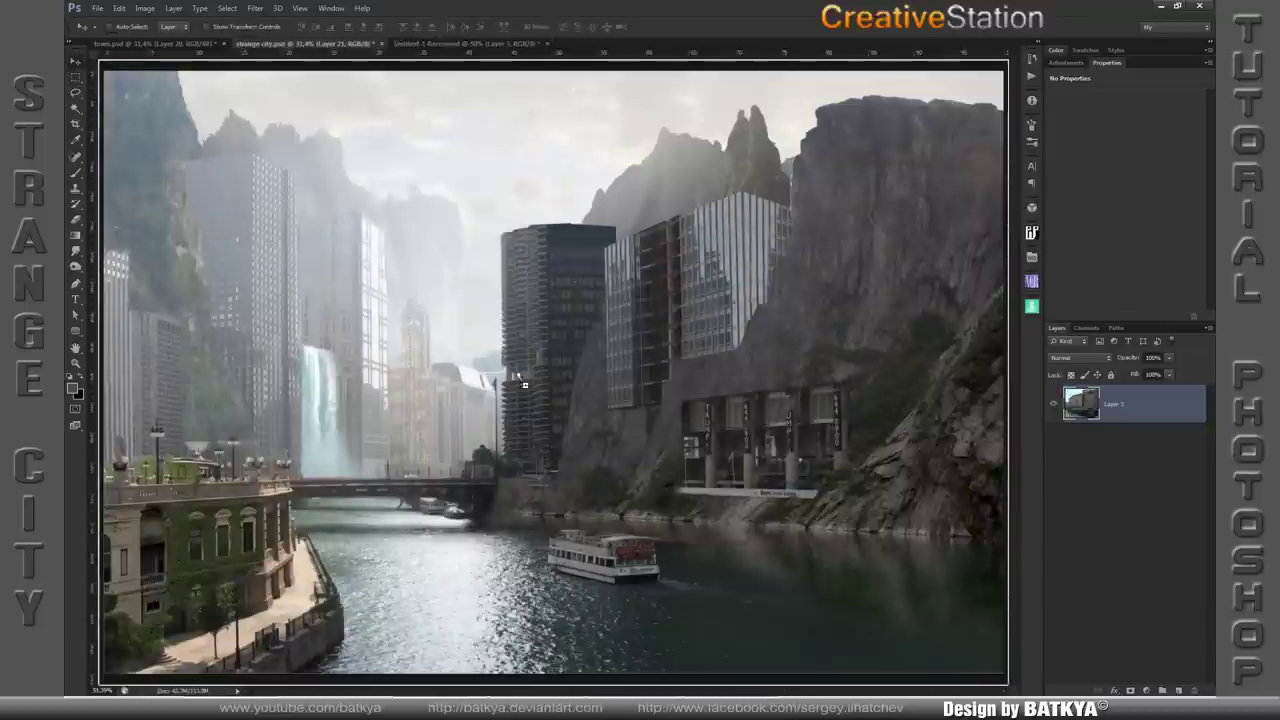
drag(350, 76, 630, 470)
click(1115, 441)
key(Delete)
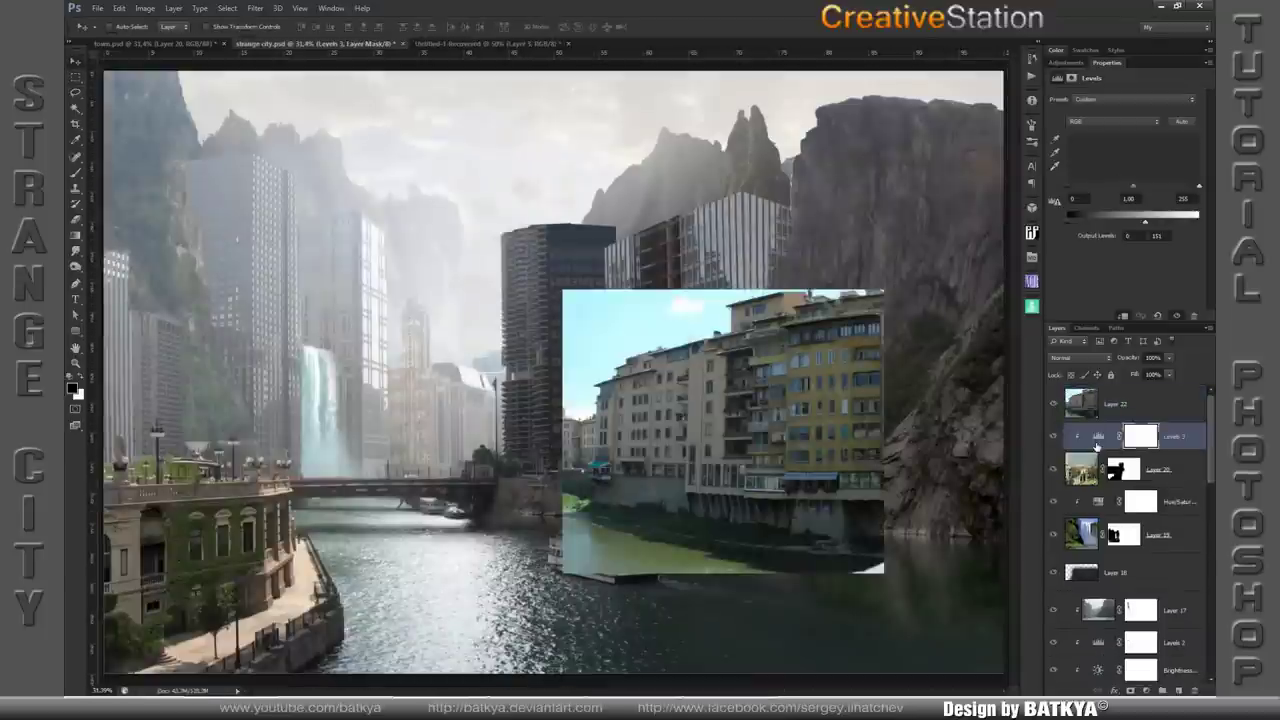
click(1115, 403)
- Mask Layer 22 and brush out everything except its platform and pillars above the river
click(1130, 691)
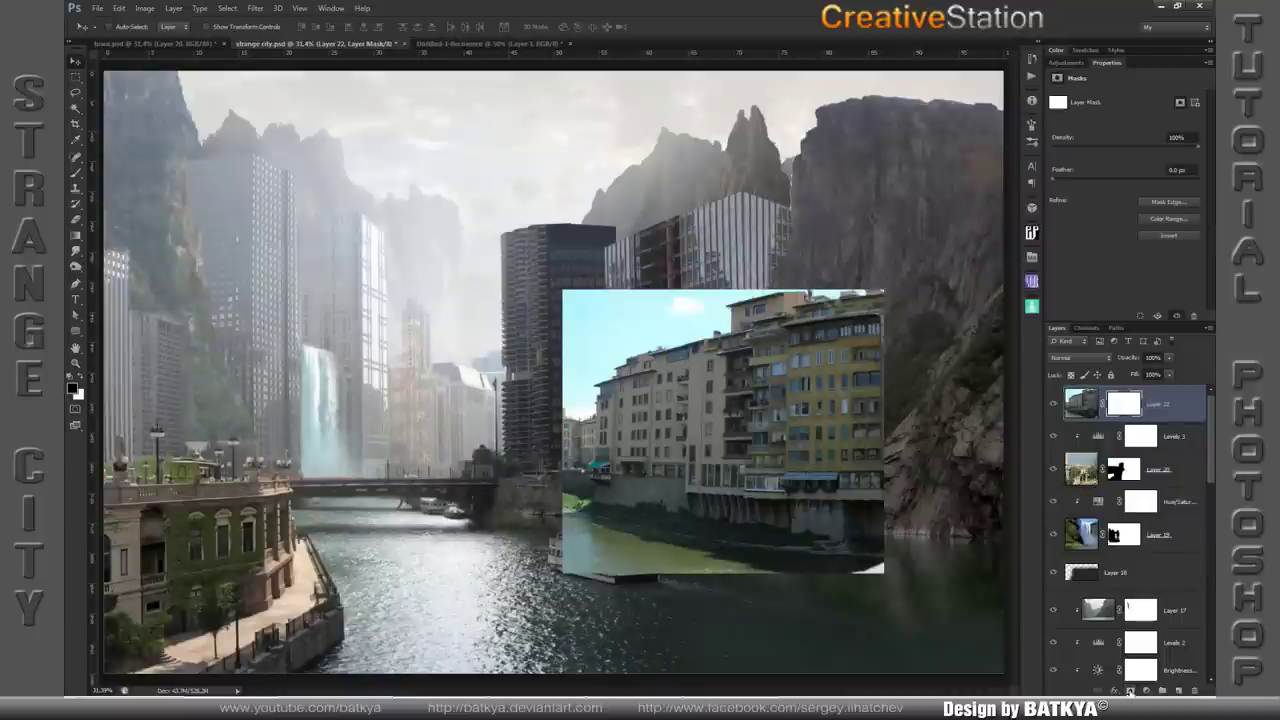
key(b)
mouse_move(550, 540)
mouse_down()
mouse_move(682, 535)
mouse_move(895, 355)
mouse_move(647, 465)
mouse_move(595, 400)
mouse_up()
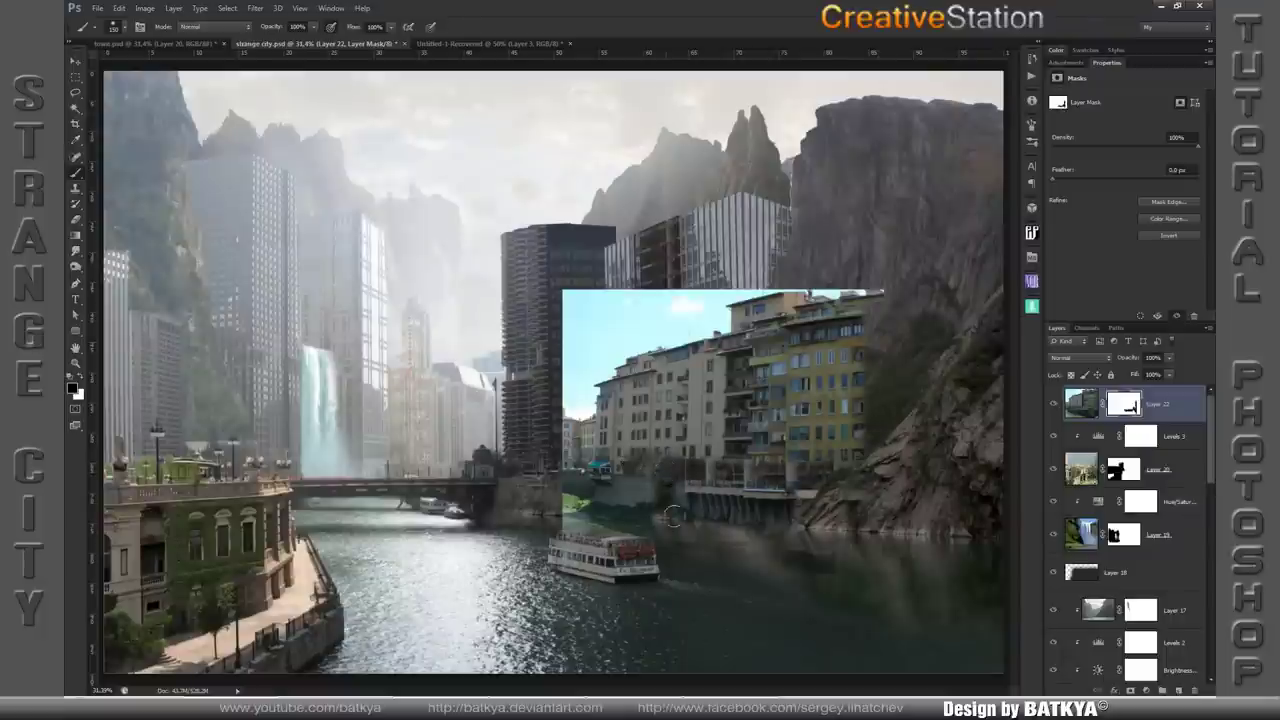
mouse_move(575, 460)
mouse_down()
mouse_move(565, 320)
mouse_move(605, 285)
mouse_move(874, 288)
mouse_move(650, 335)
mouse_move(850, 350)
mouse_move(721, 371)
mouse_move(650, 425)
mouse_move(780, 455)
mouse_move(700, 475)
mouse_move(810, 478)
mouse_move(672, 480)
mouse_move(820, 480)
mouse_move(892, 374)
mouse_up()
key(bracketleft)
drag(836, 408, 845, 495)
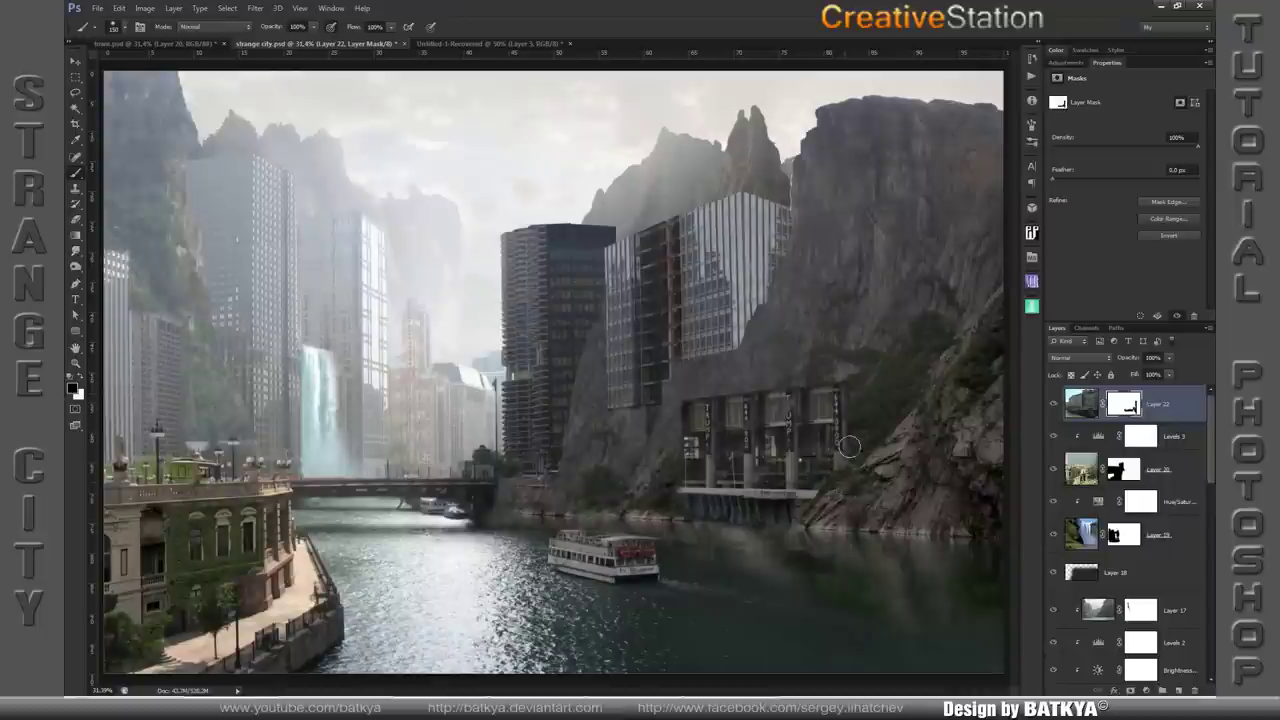
mouse_move(845, 440)
mouse_down()
mouse_move(848, 480)
mouse_move(678, 492)
mouse_up()
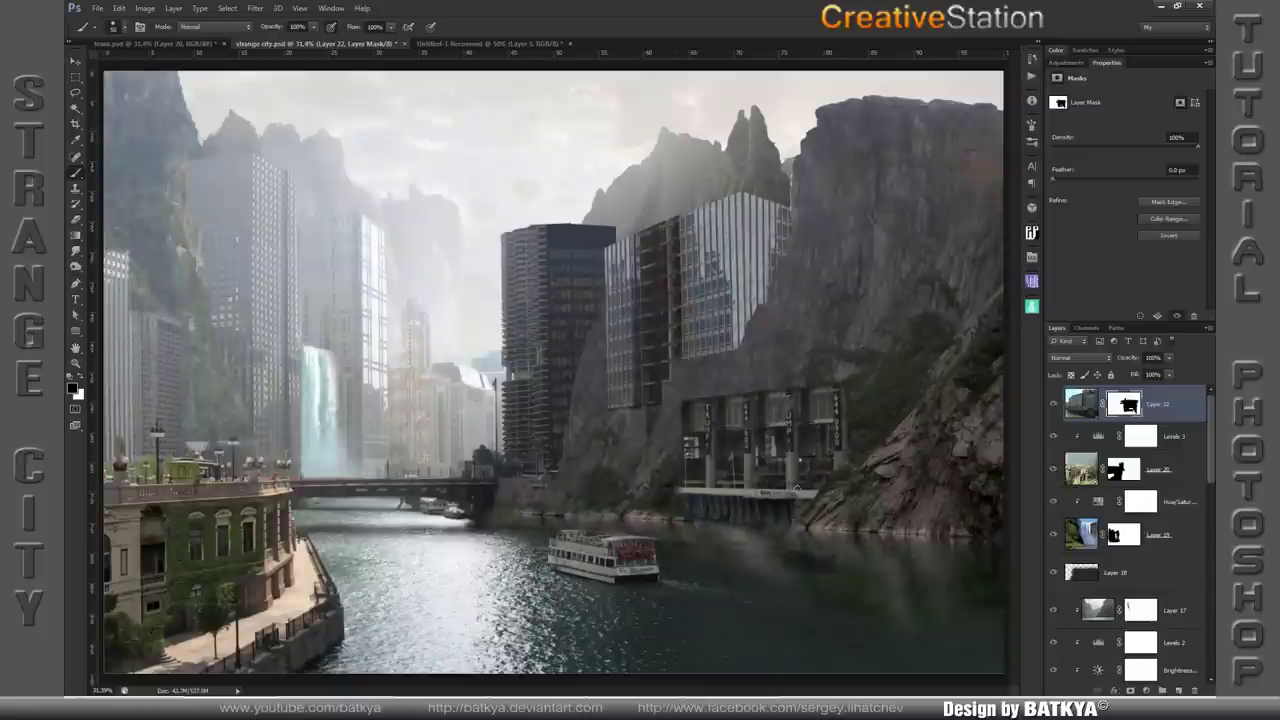
key(5)
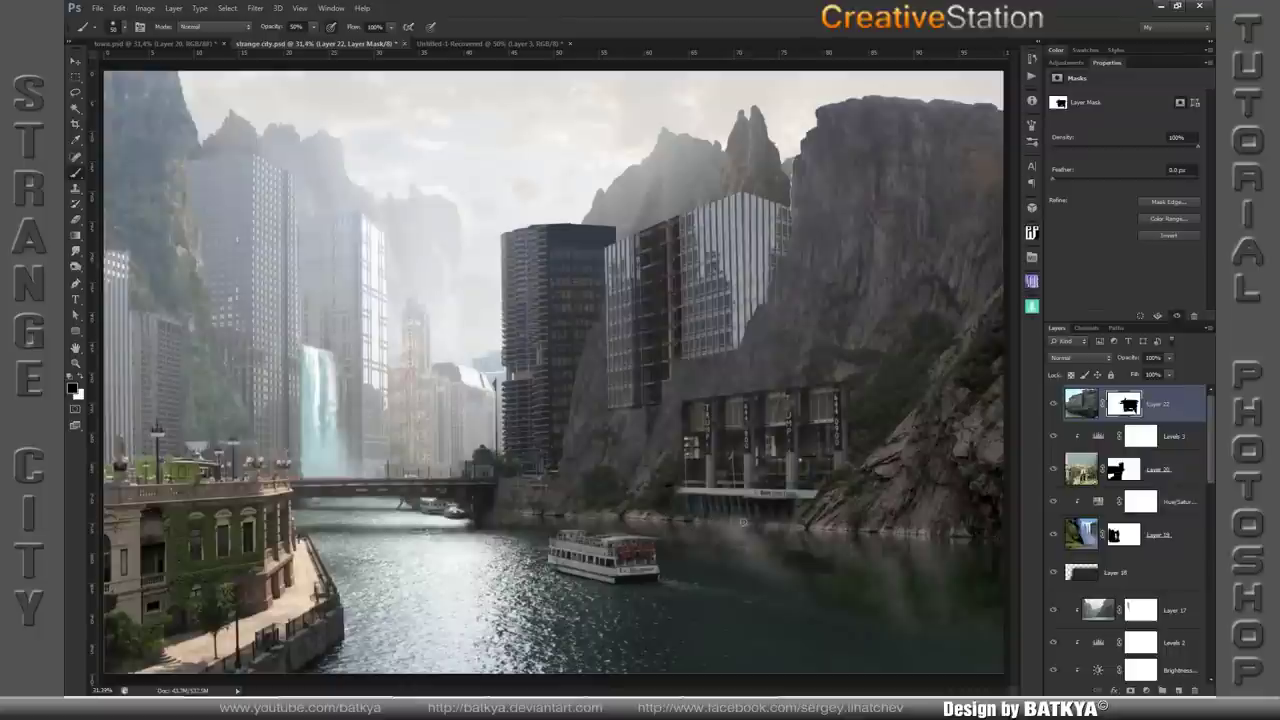
key(x)
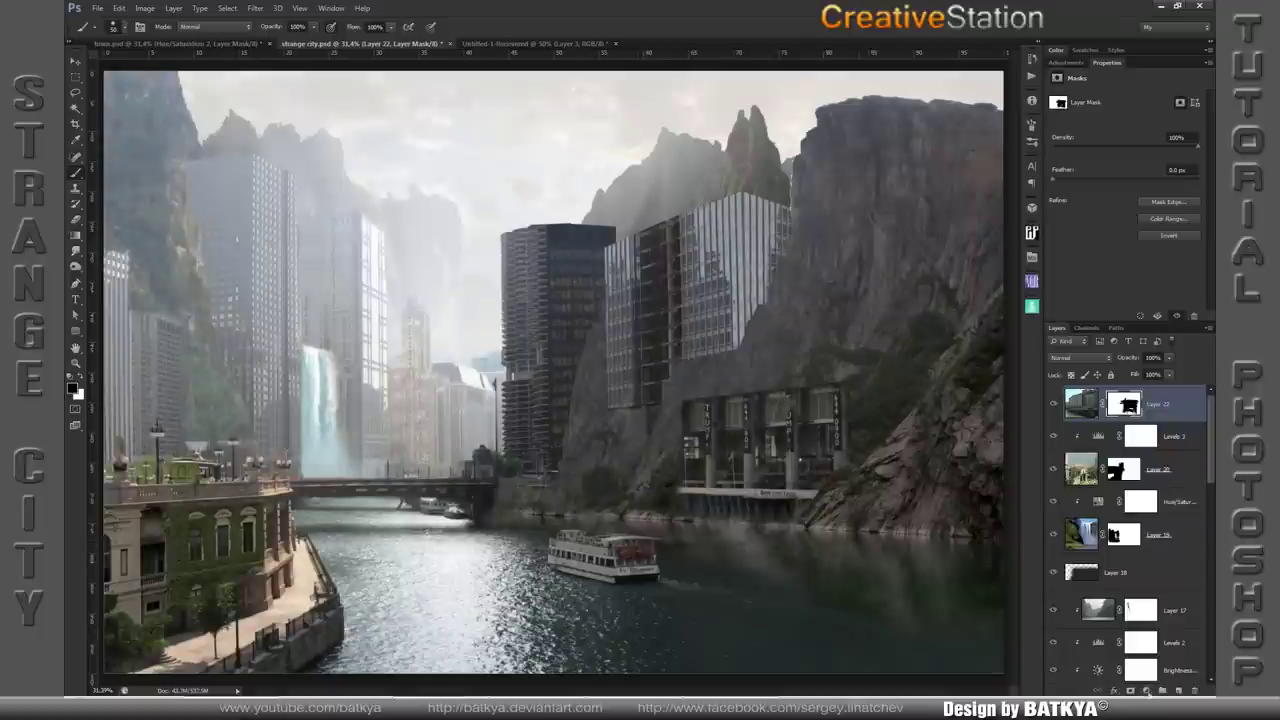
- Add a Hue/Saturation adjustment shifting the Cyans hue to +106, clipped to Layer 22
click(1147, 690)
click(1150, 556)
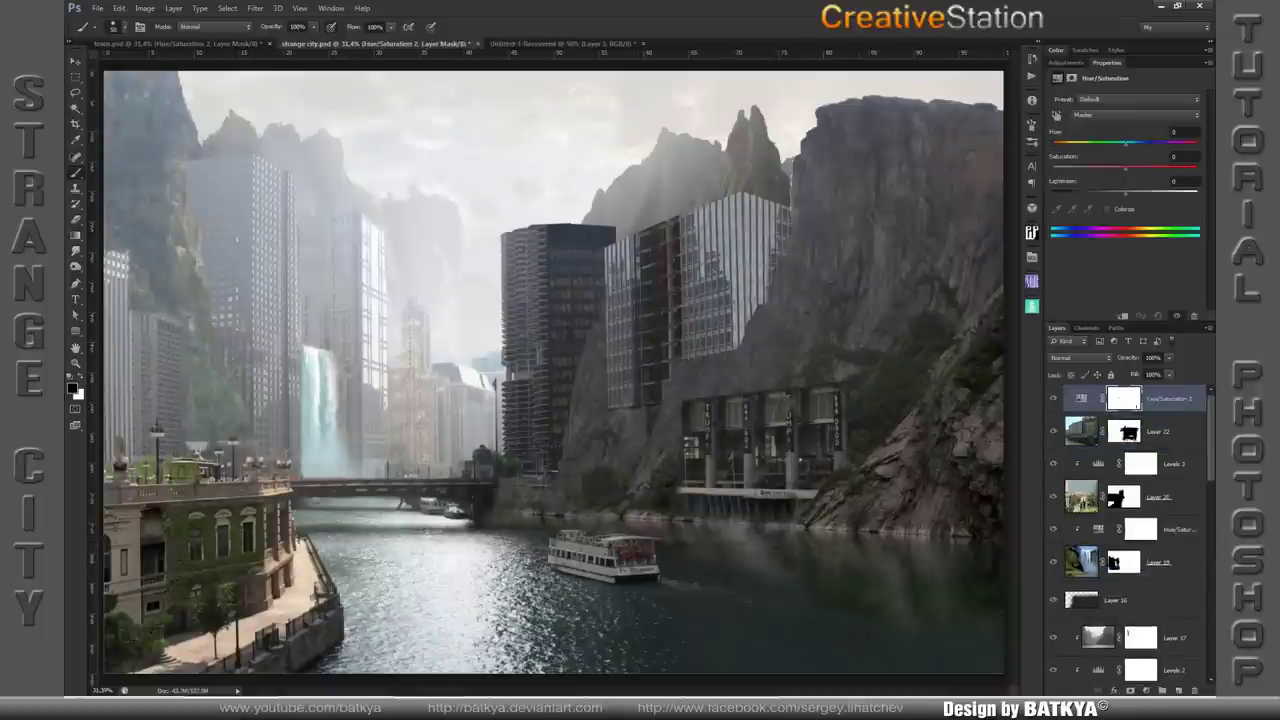
click(1126, 115)
click(1125, 167)
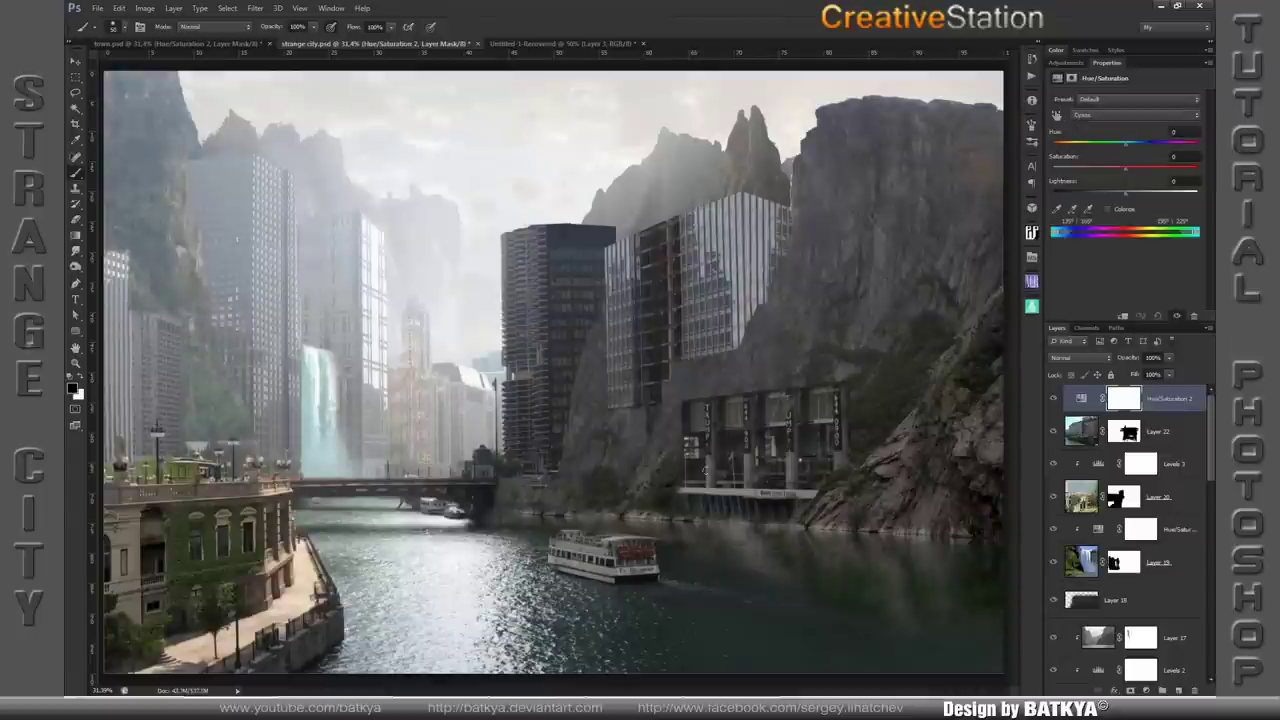
click(1055, 116)
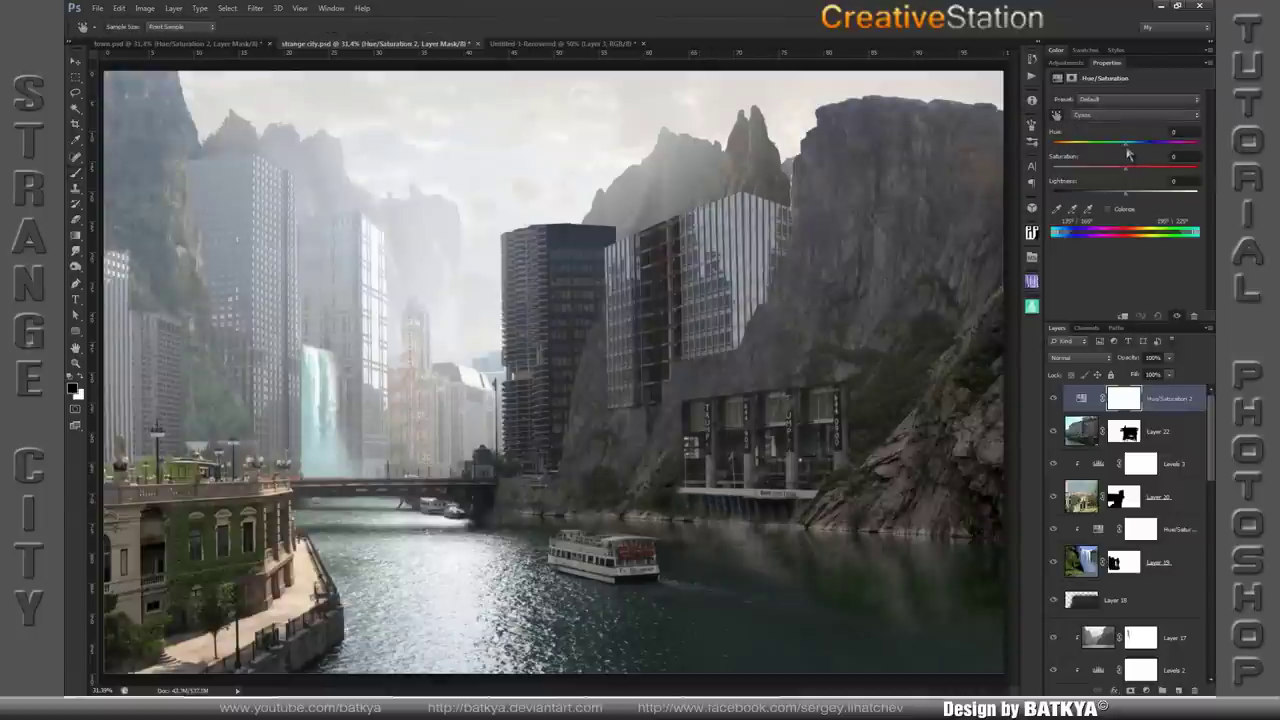
drag(1150, 154, 1187, 155)
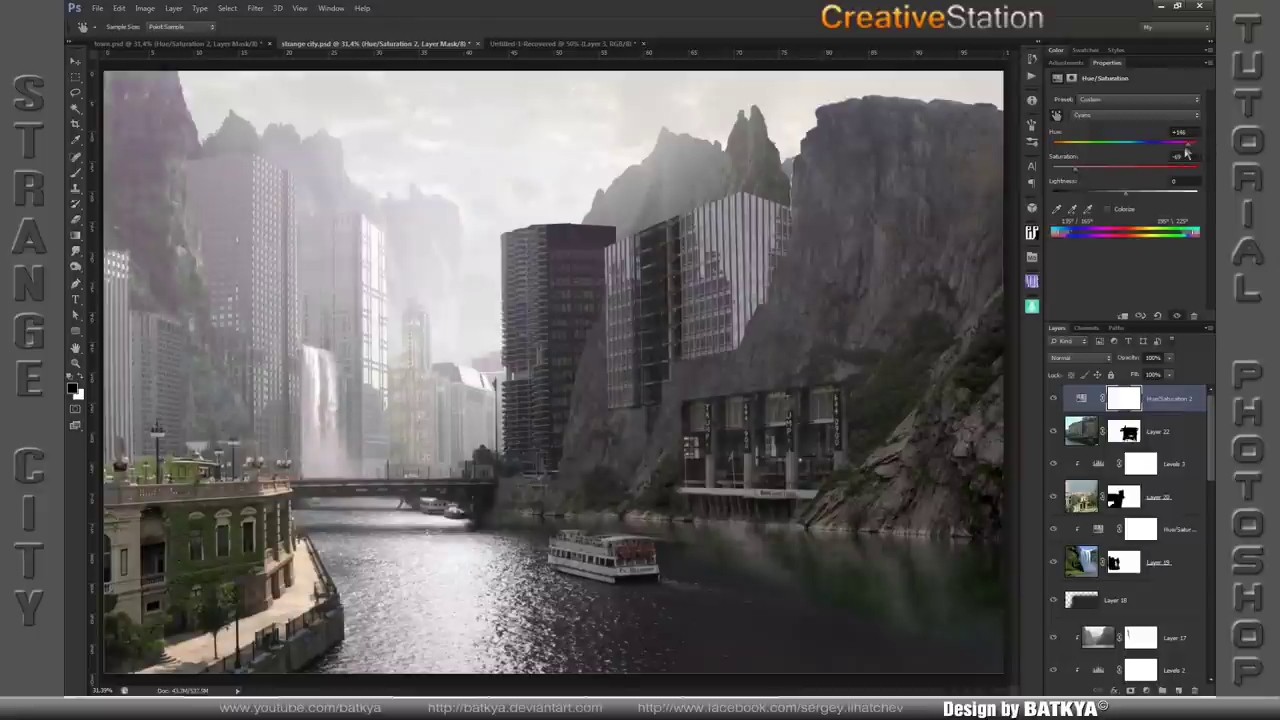
key(ctrl+alt+g)
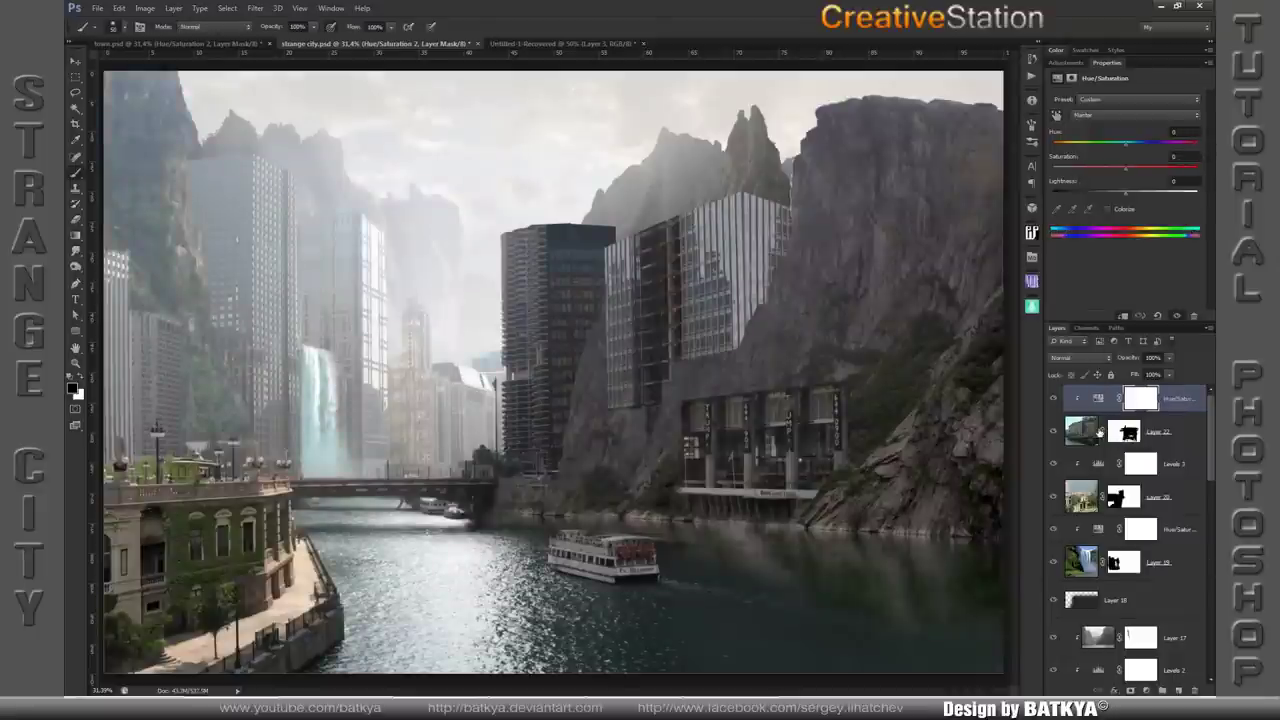
click(1080, 432)
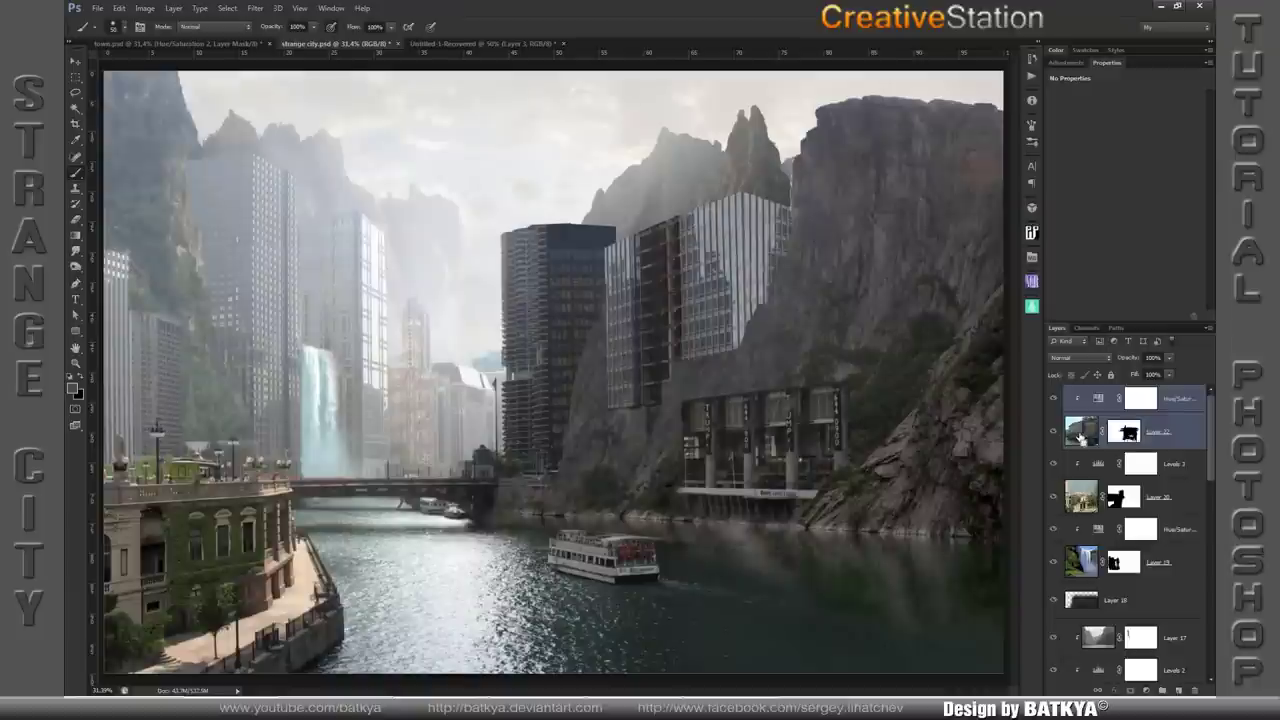
- Duplicate and merge Layer 22 with its adjustment, move it below, and flip it vertically
key(ctrl+j)
key(ctrl+e)
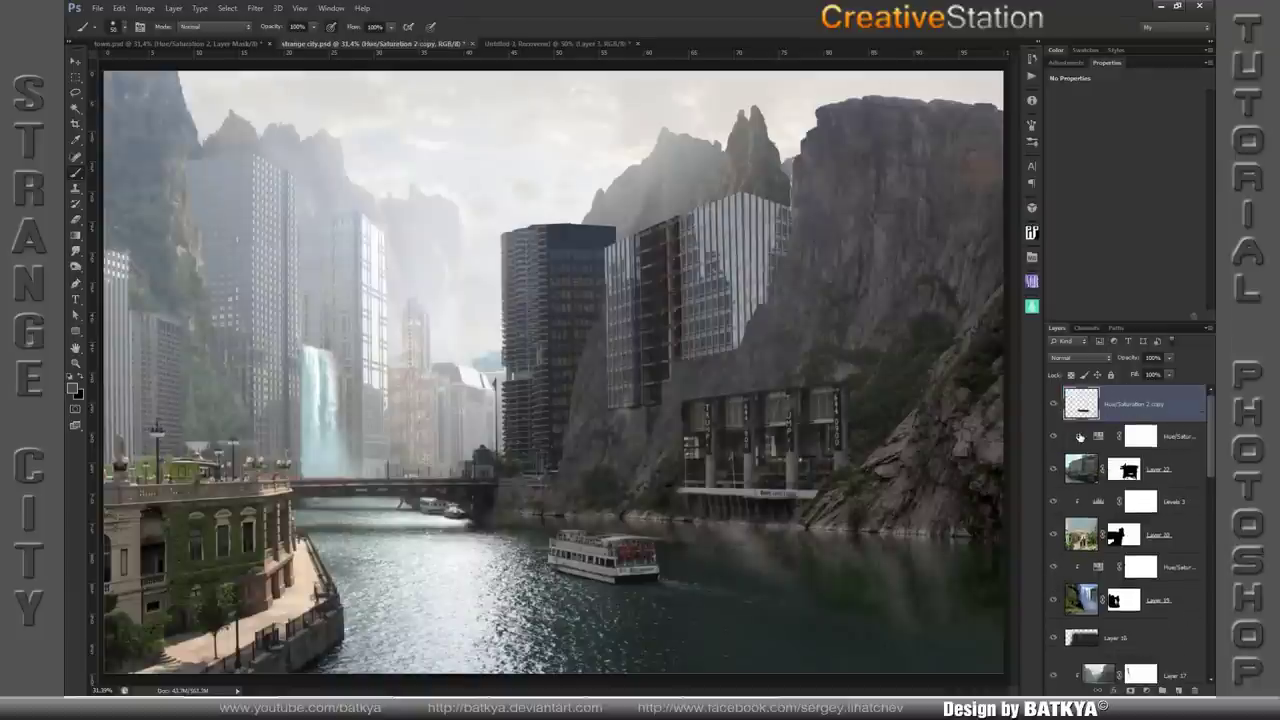
drag(1083, 417, 1083, 485)
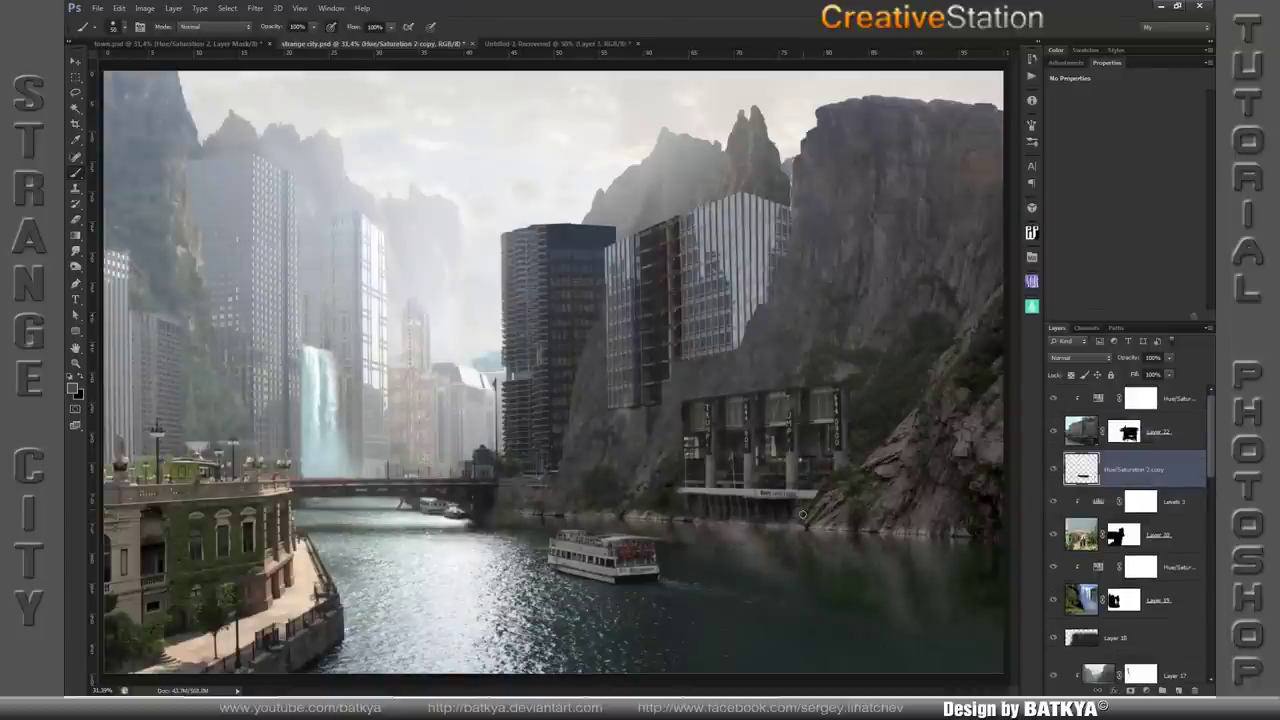
key(ctrl+t)
right_click(751, 306)
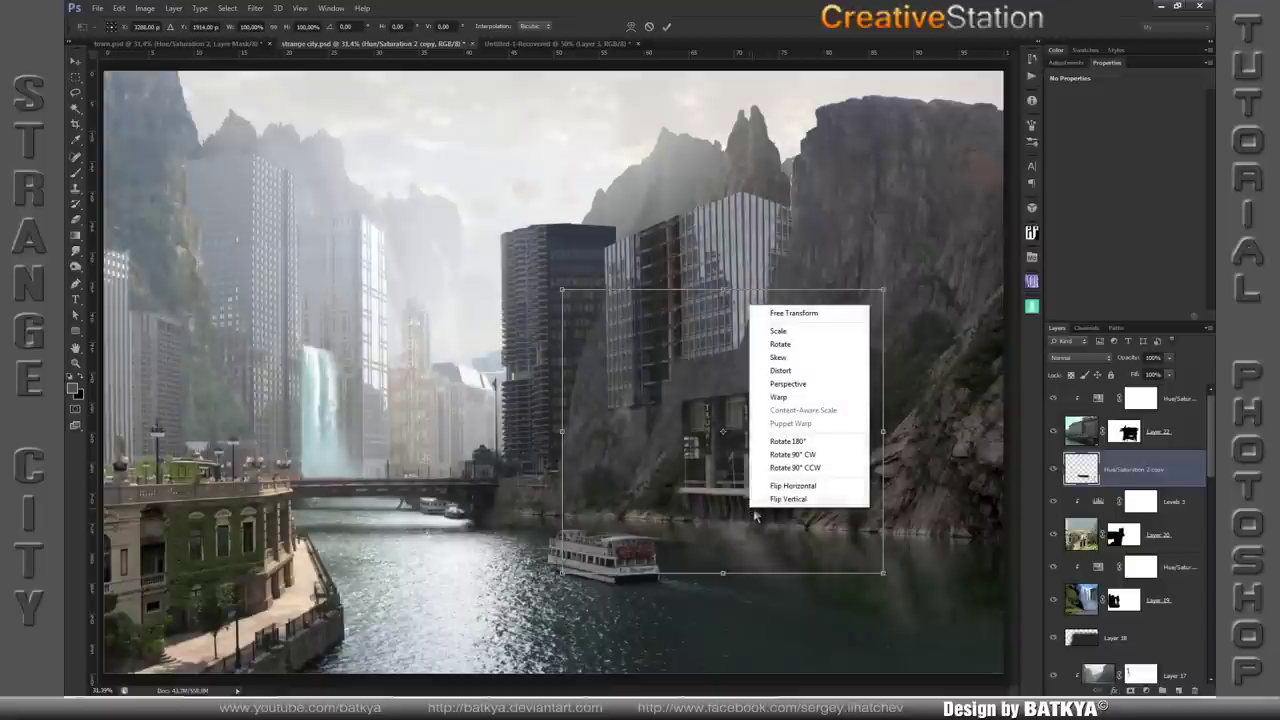
click(782, 499)
key(b)
key(Return)
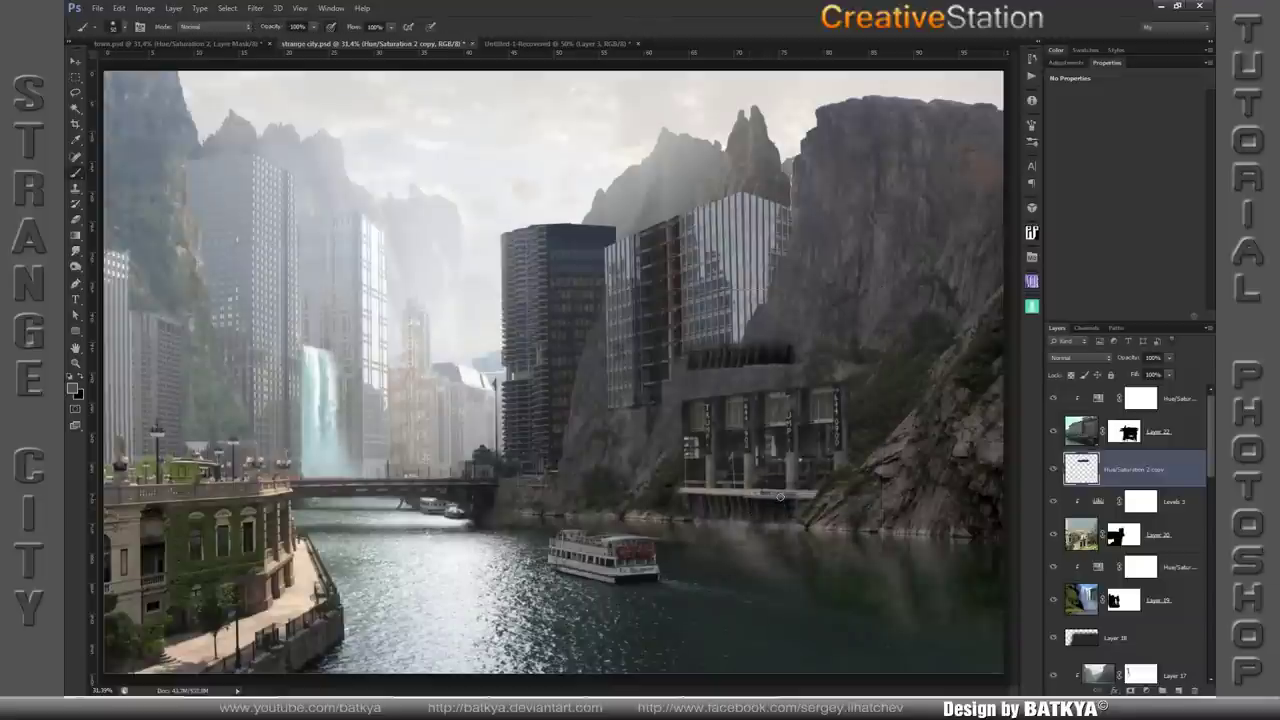
- Copy the dark strip to Layer 23, delete the stray adjustment copy, and move the strip to the waterline
key(m)
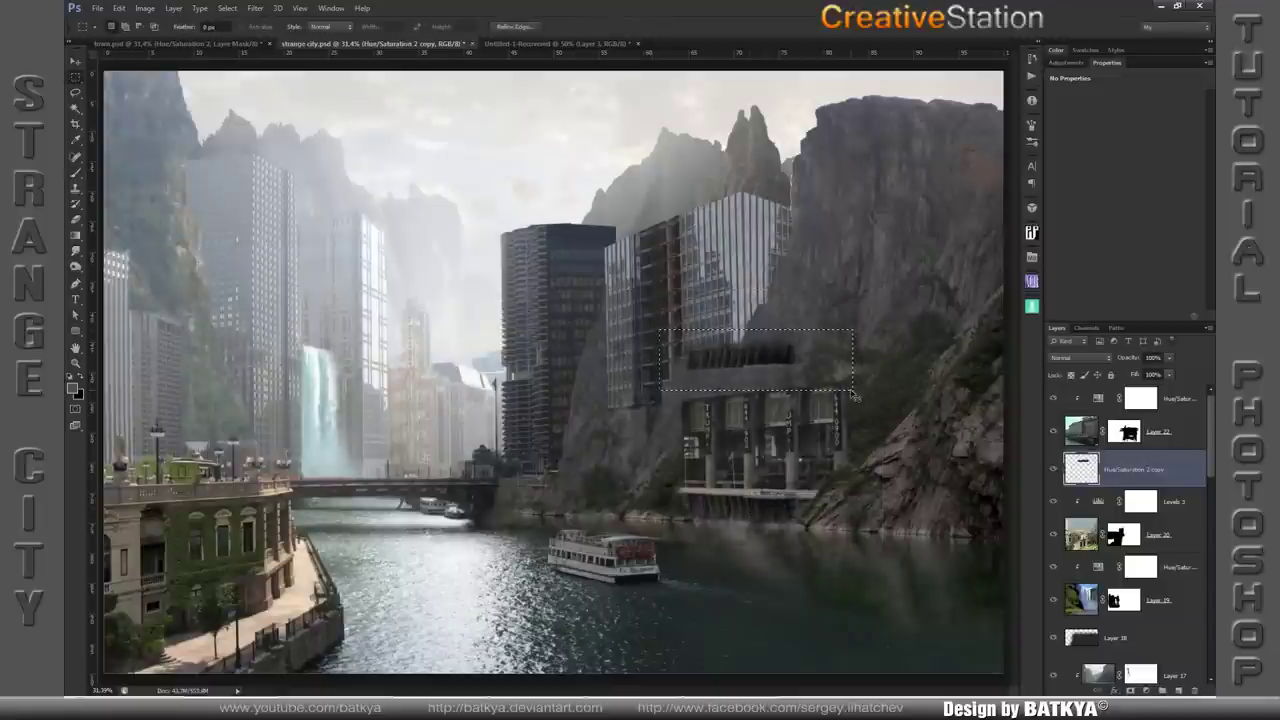
key(ctrl+j)
click(1130, 507)
key(Delete)
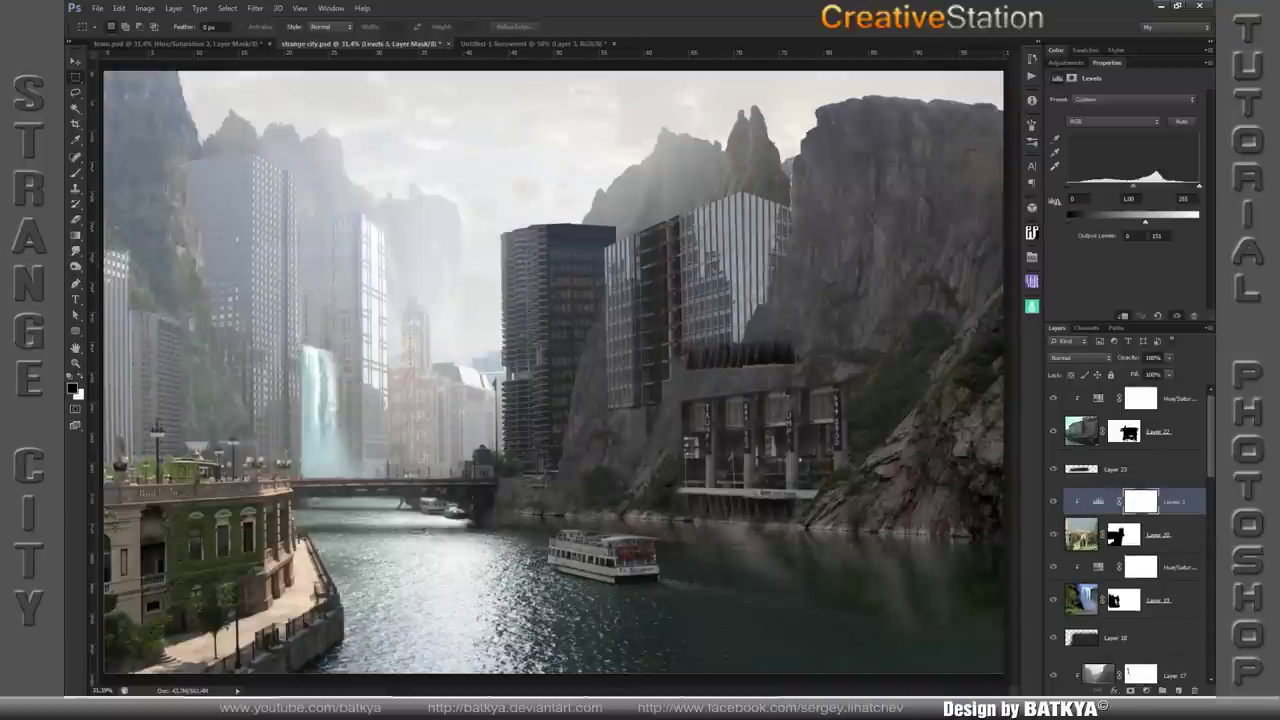
click(1079, 469)
key(v)
drag(725, 360, 725, 547)
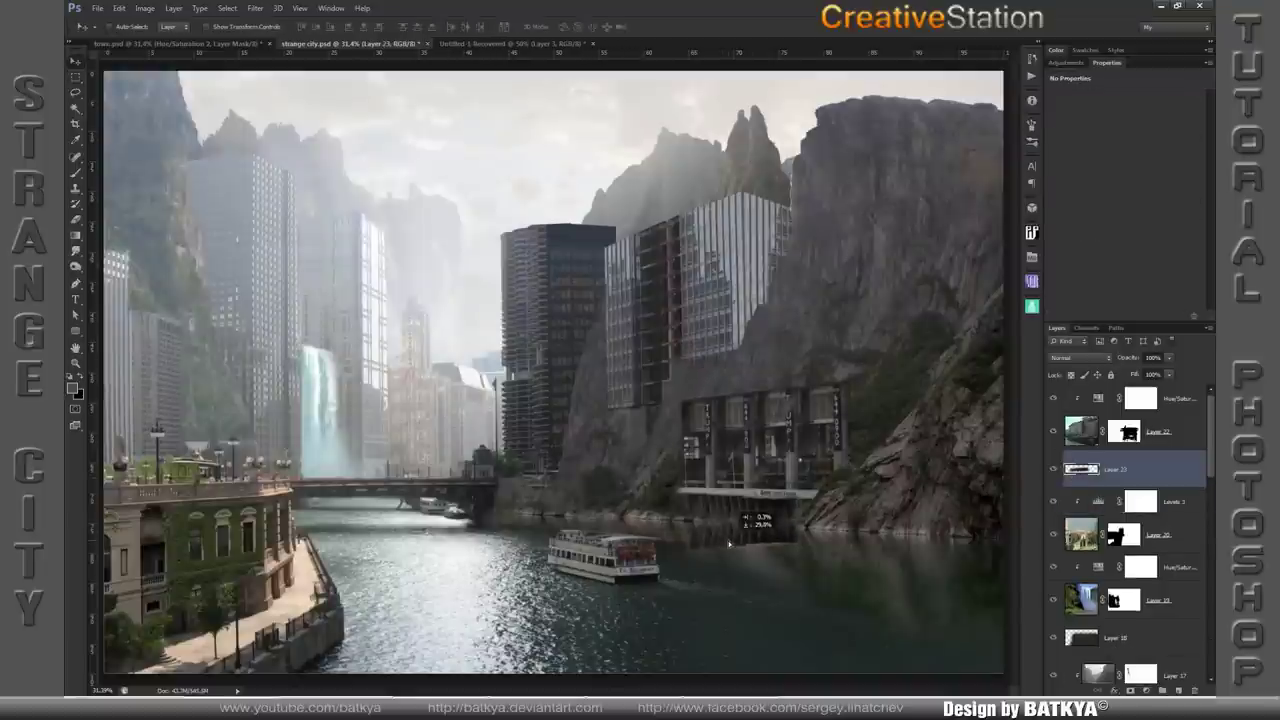
key(e)
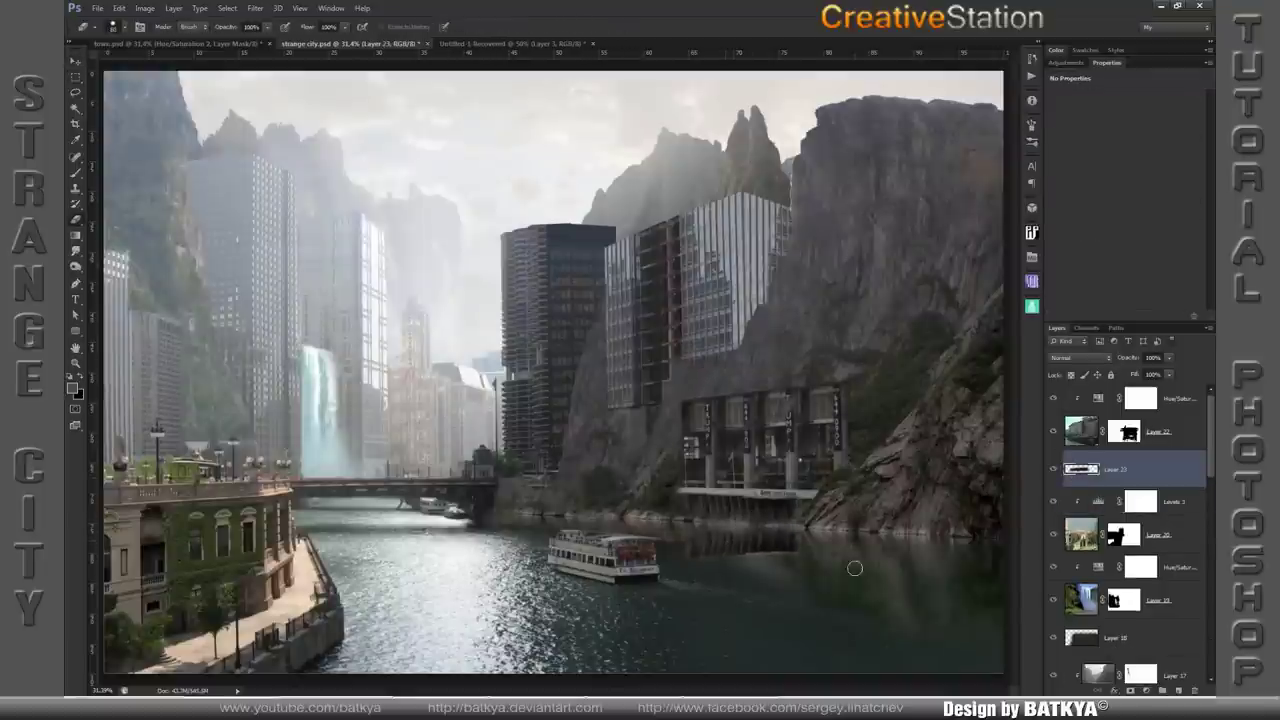
drag(863, 527, 869, 519)
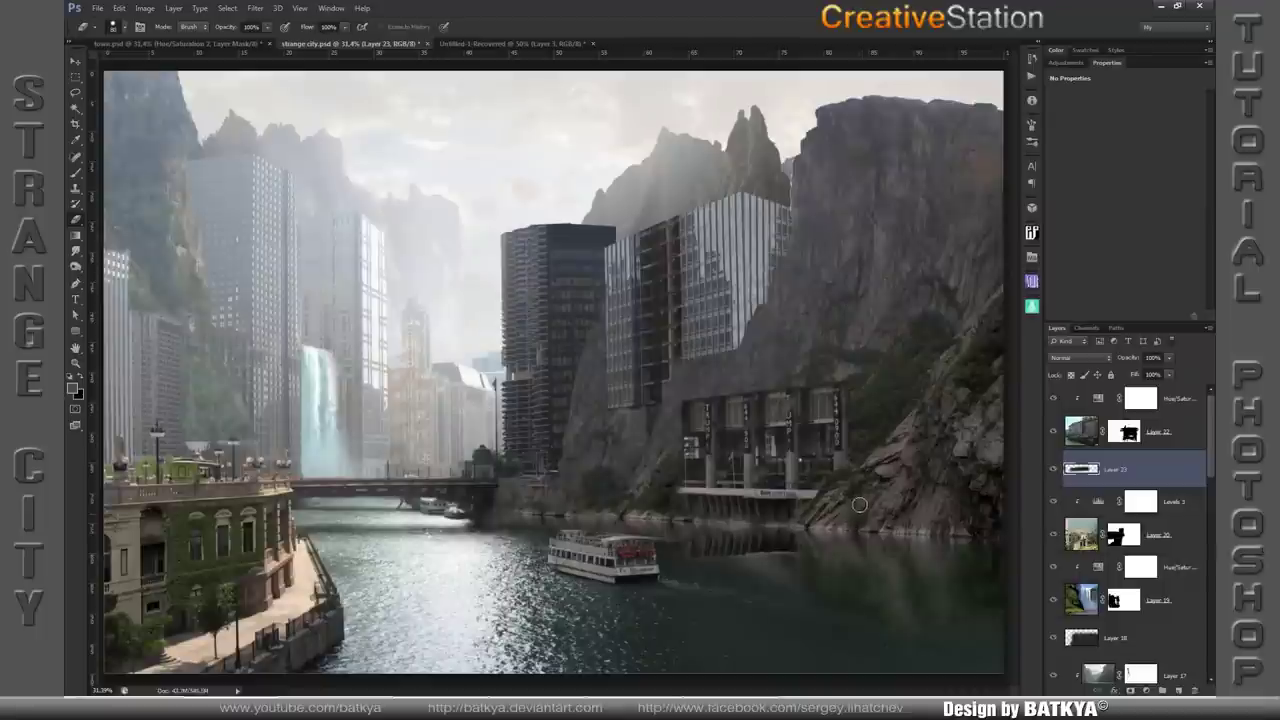
- Skew the Layer 23 strip along the waterline and lower its opacity
key(ctrl+t)
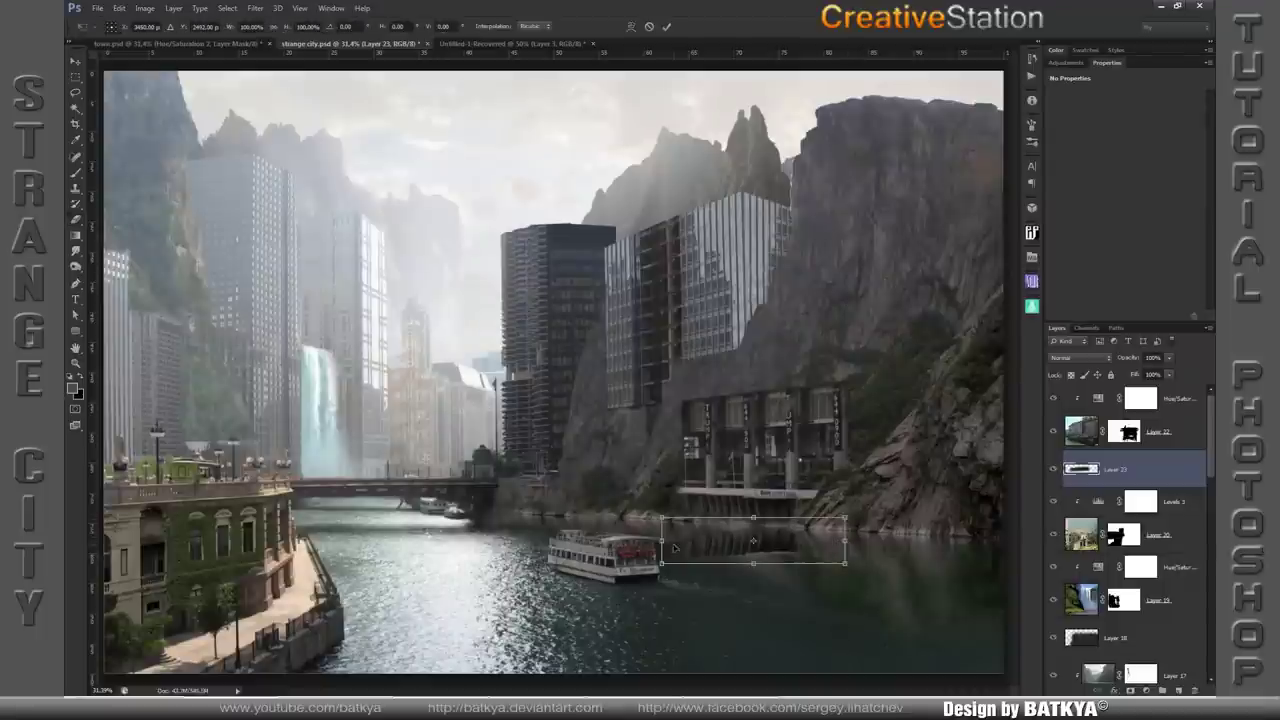
right_click(674, 548)
click(700, 405)
drag(662, 541, 666, 525)
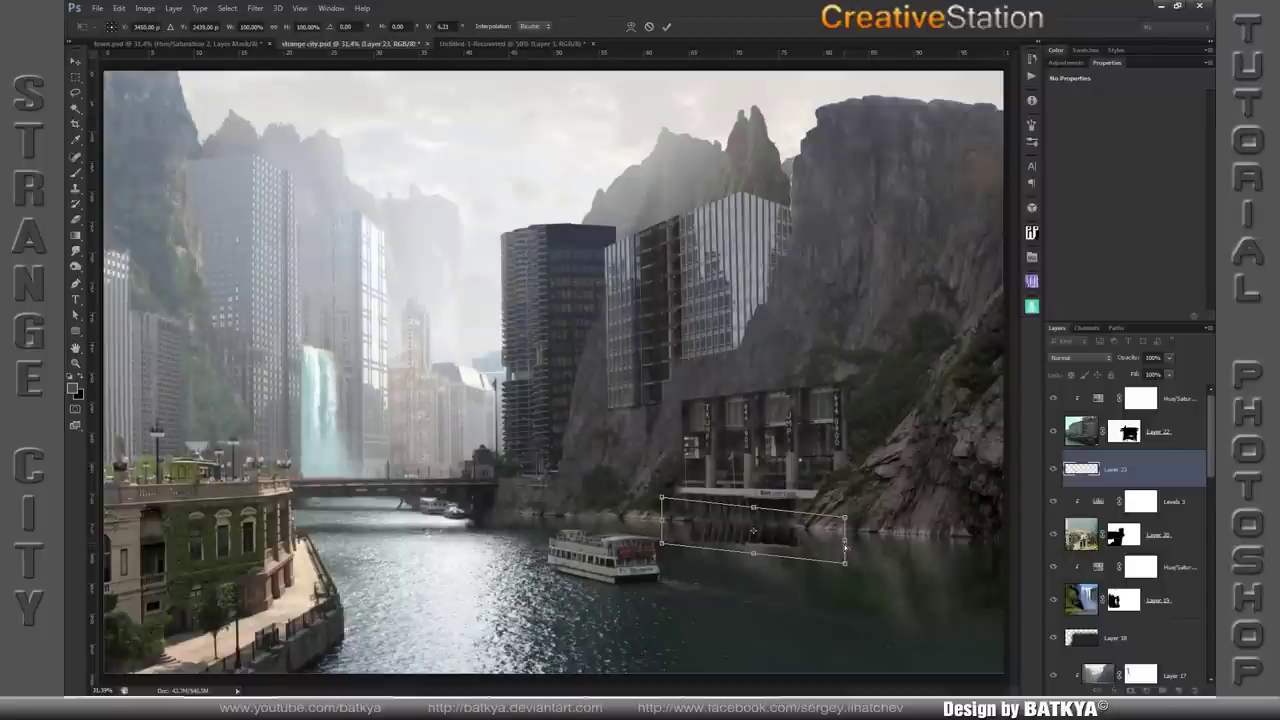
drag(845, 548, 842, 551)
key(Return)
key(e)
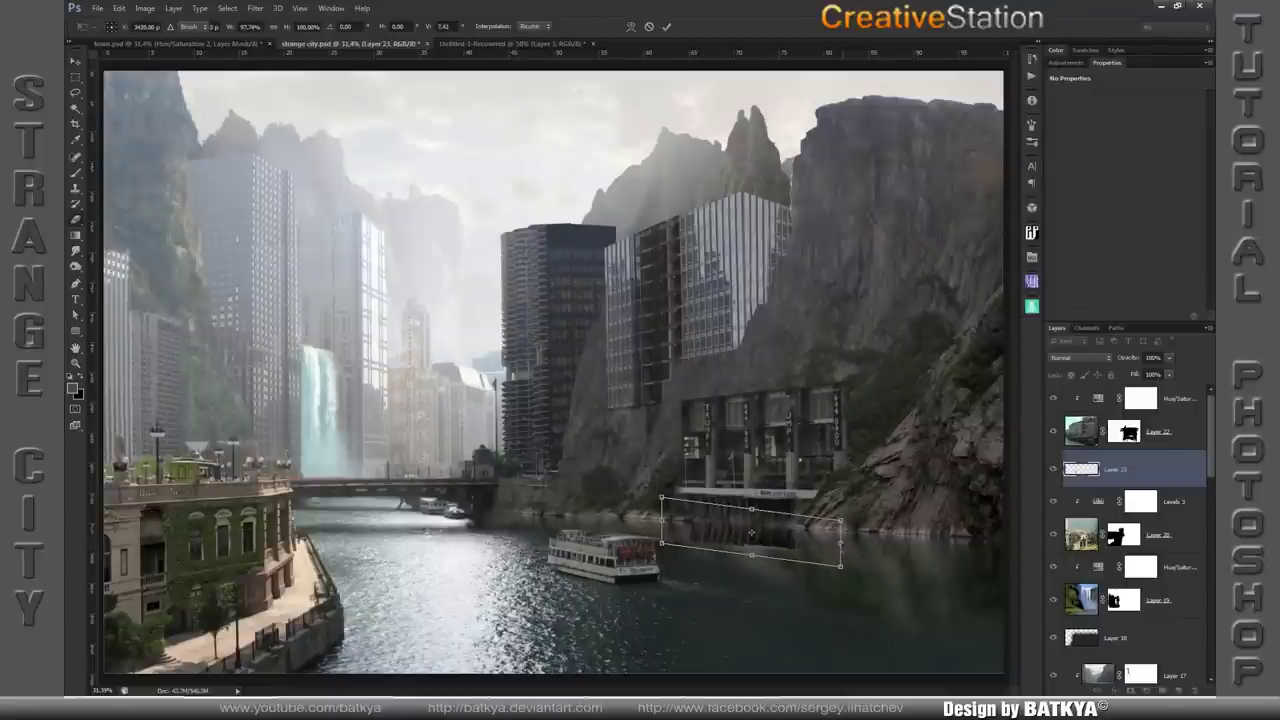
drag(1130, 358, 1100, 362)
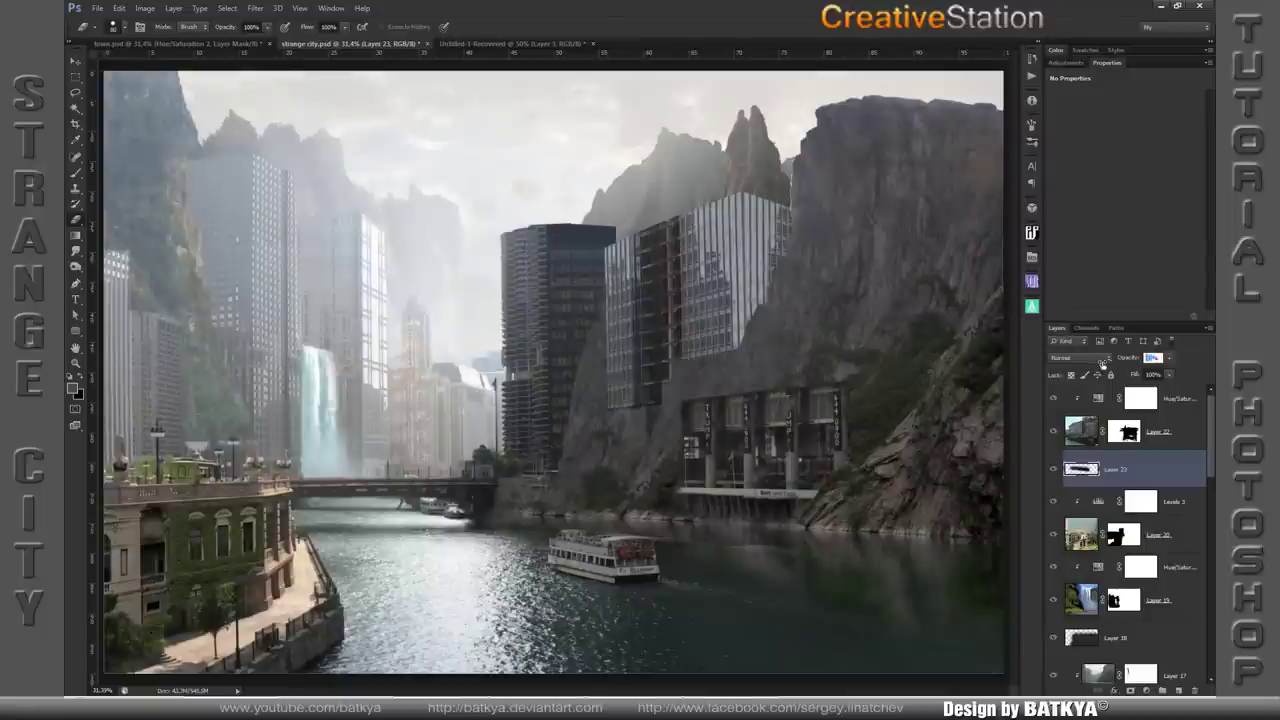
drag(1100, 362, 1096, 362)
- Mask Layer 23 at 41% opacity, hiding it and Layer 22 over water right of the boat
click(1128, 690)
key(b)
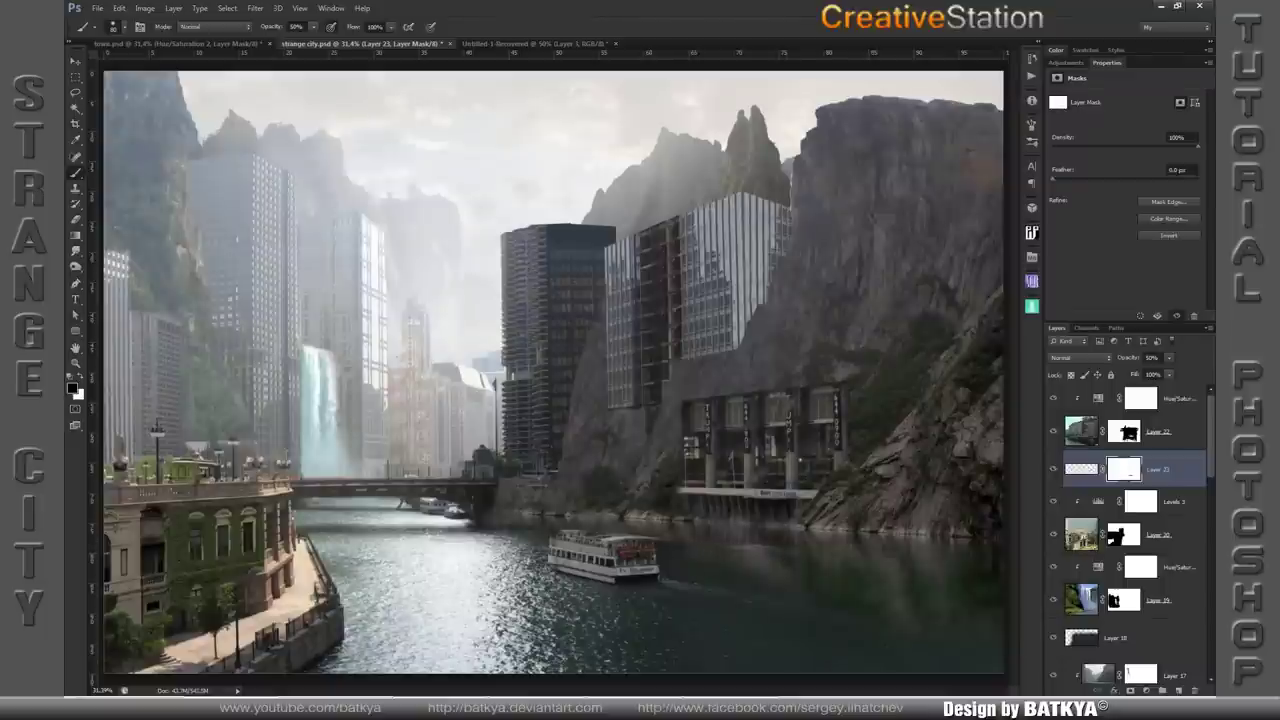
click(1080, 468)
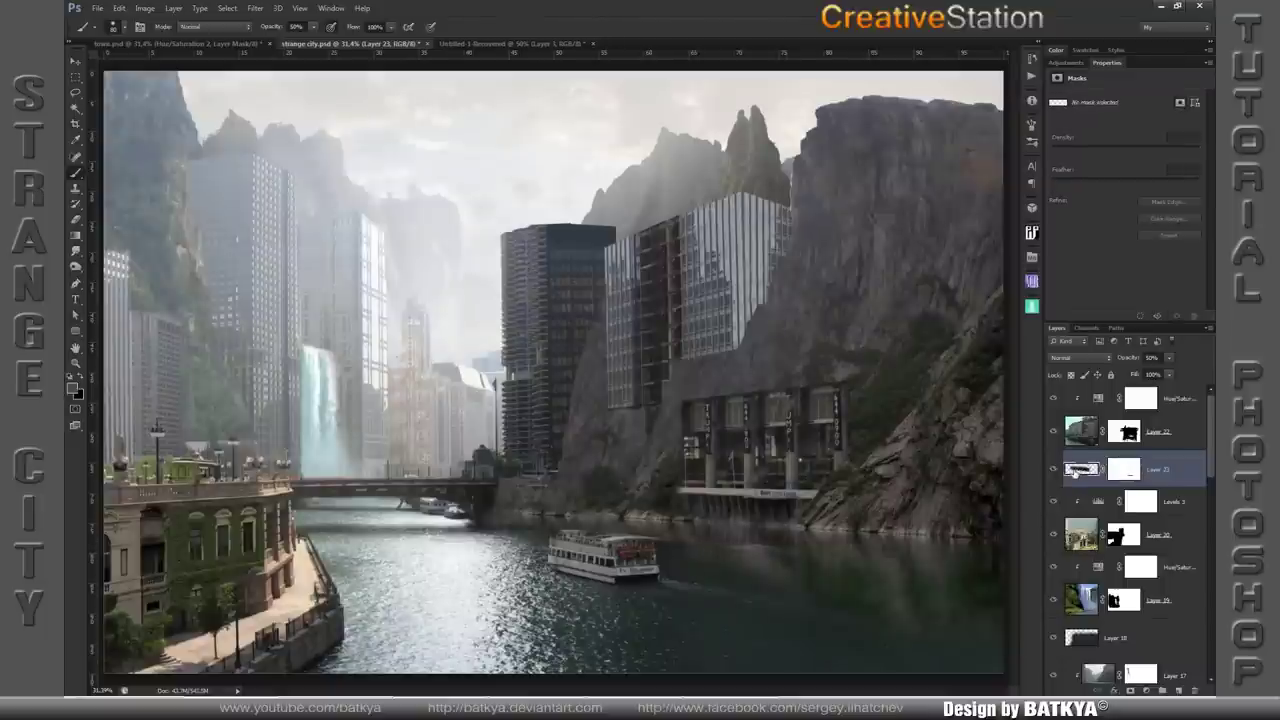
key(v)
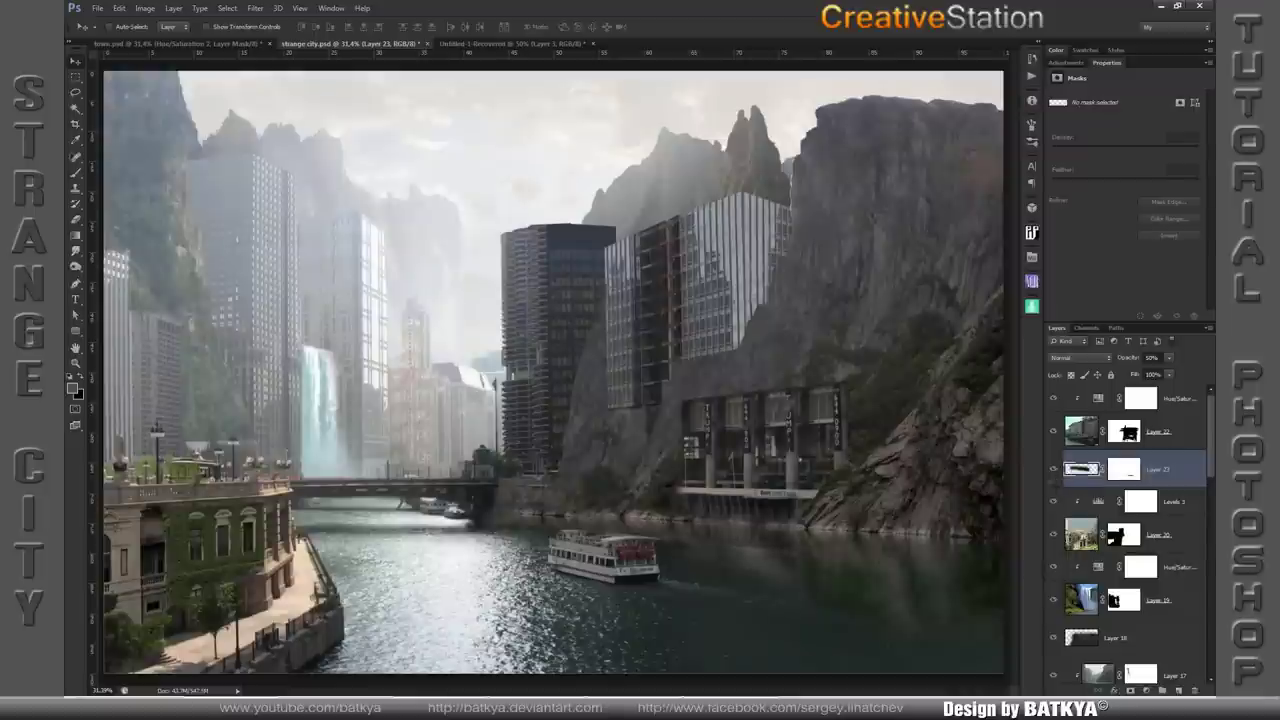
click(1126, 361)
drag(1127, 361, 1118, 361)
click(1124, 468)
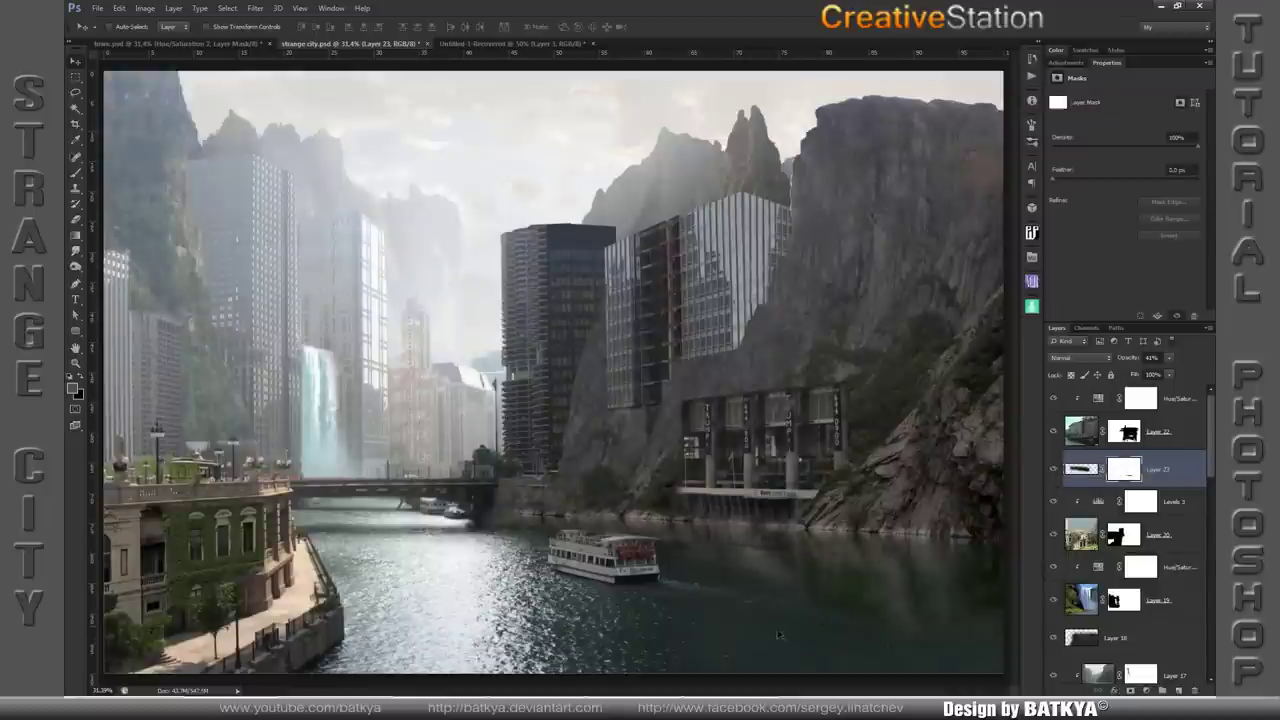
key(b)
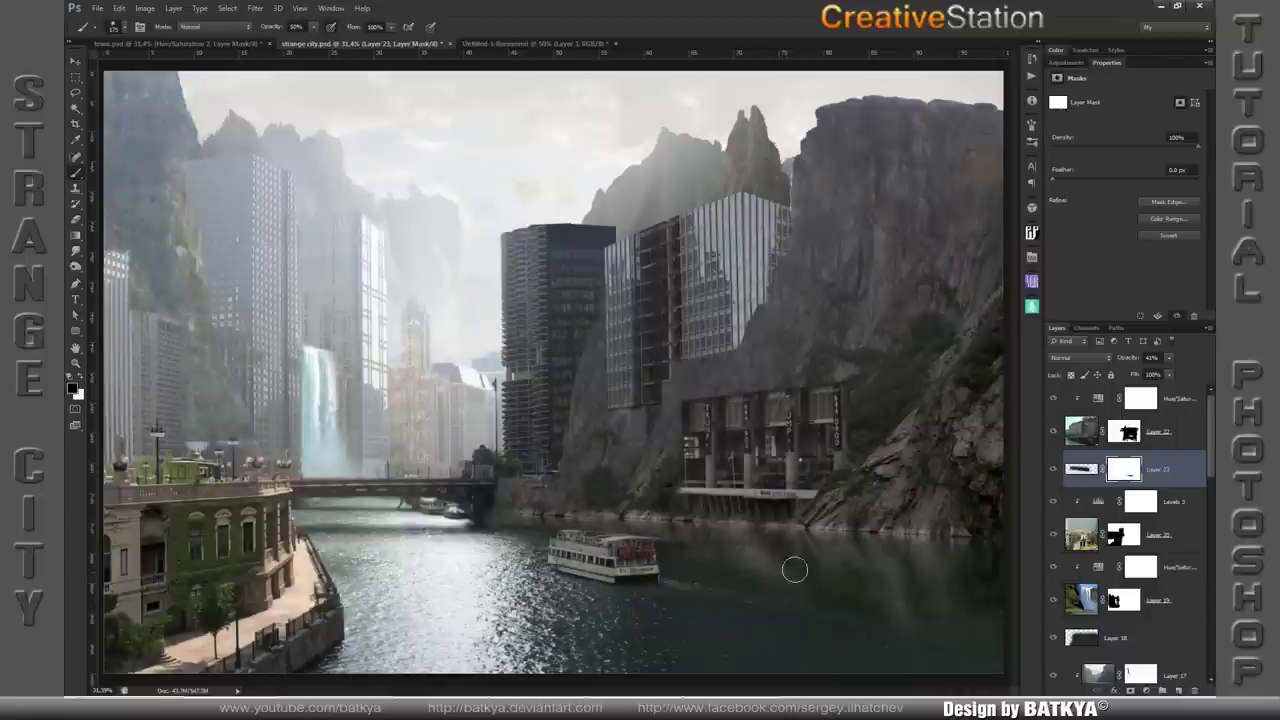
drag(758, 562, 779, 574)
click(1128, 432)
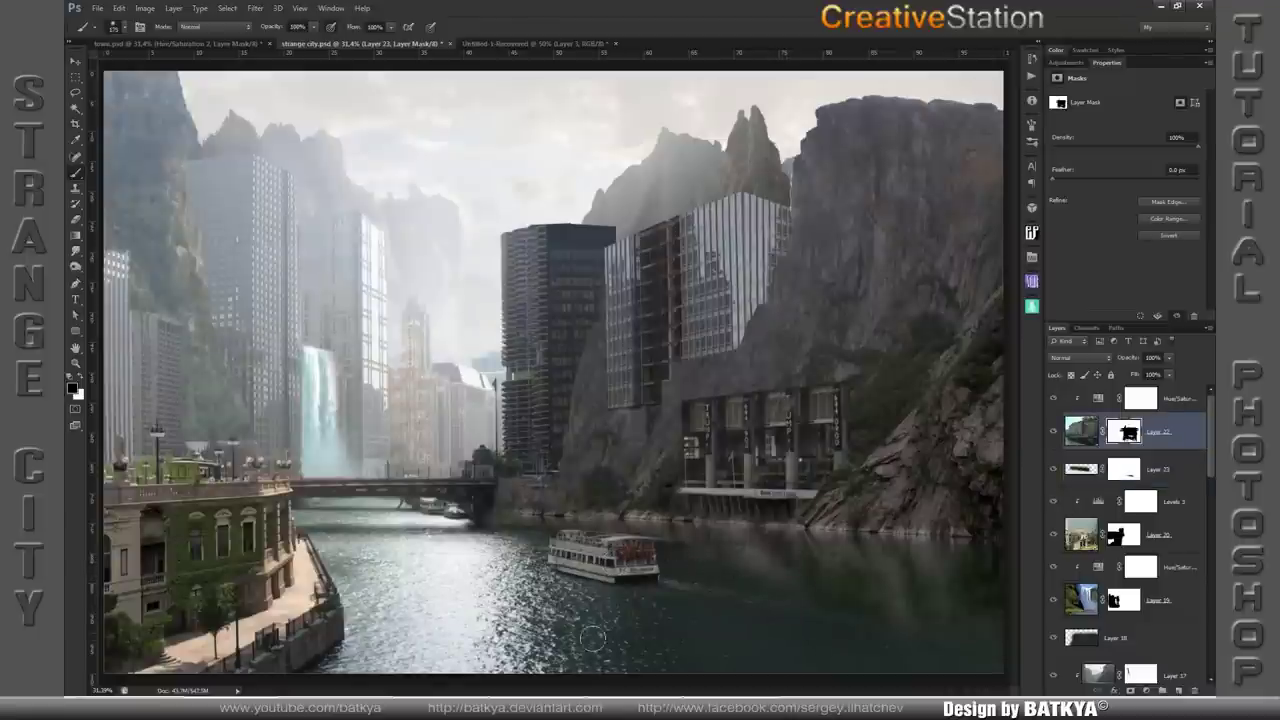
drag(862, 567, 765, 574)
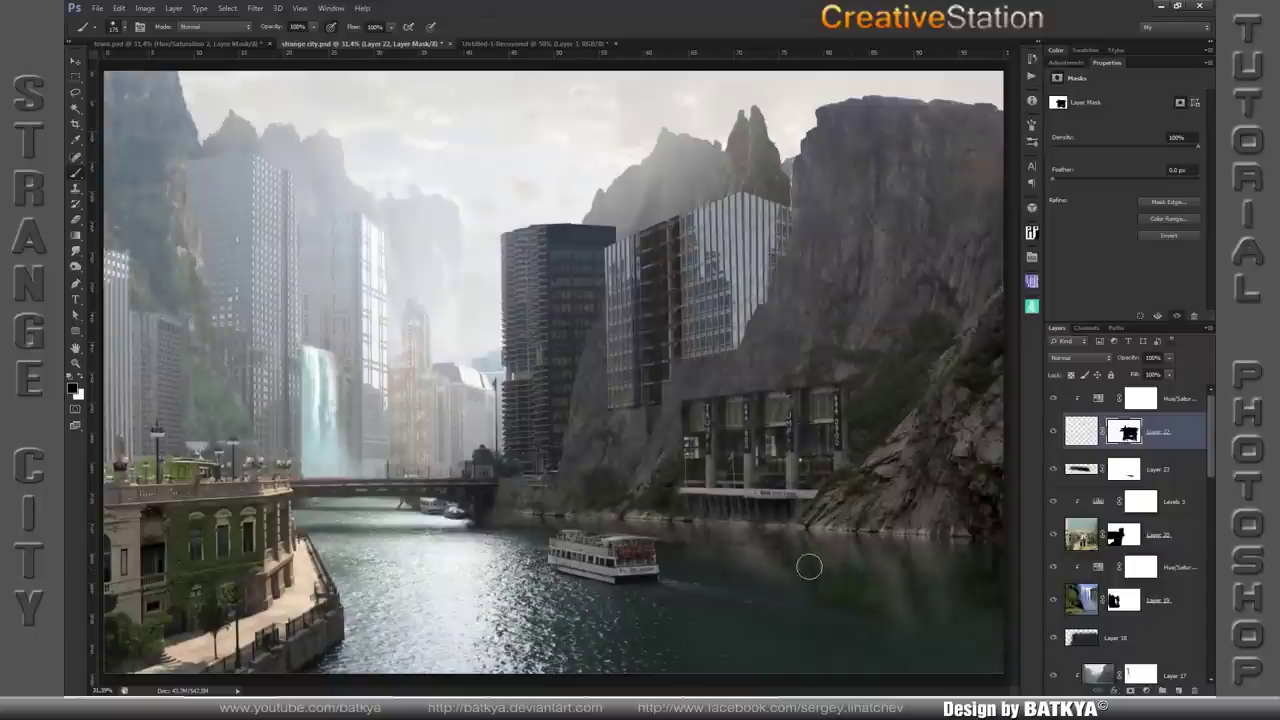
- Select a thin vertical strip of the city photo layer with the Polygonal Lasso
key(v)
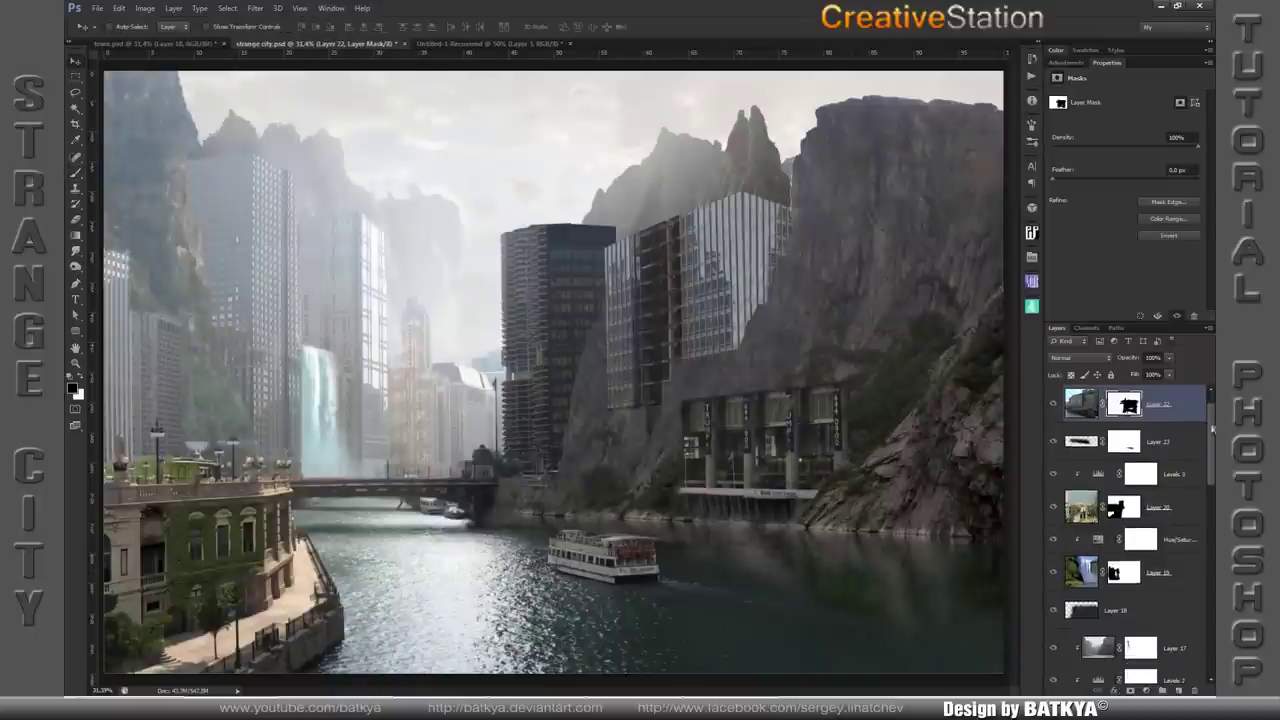
scroll(1130, 530, down, 5)
scroll(1130, 536, down, 2)
scroll(1130, 536, down, 2)
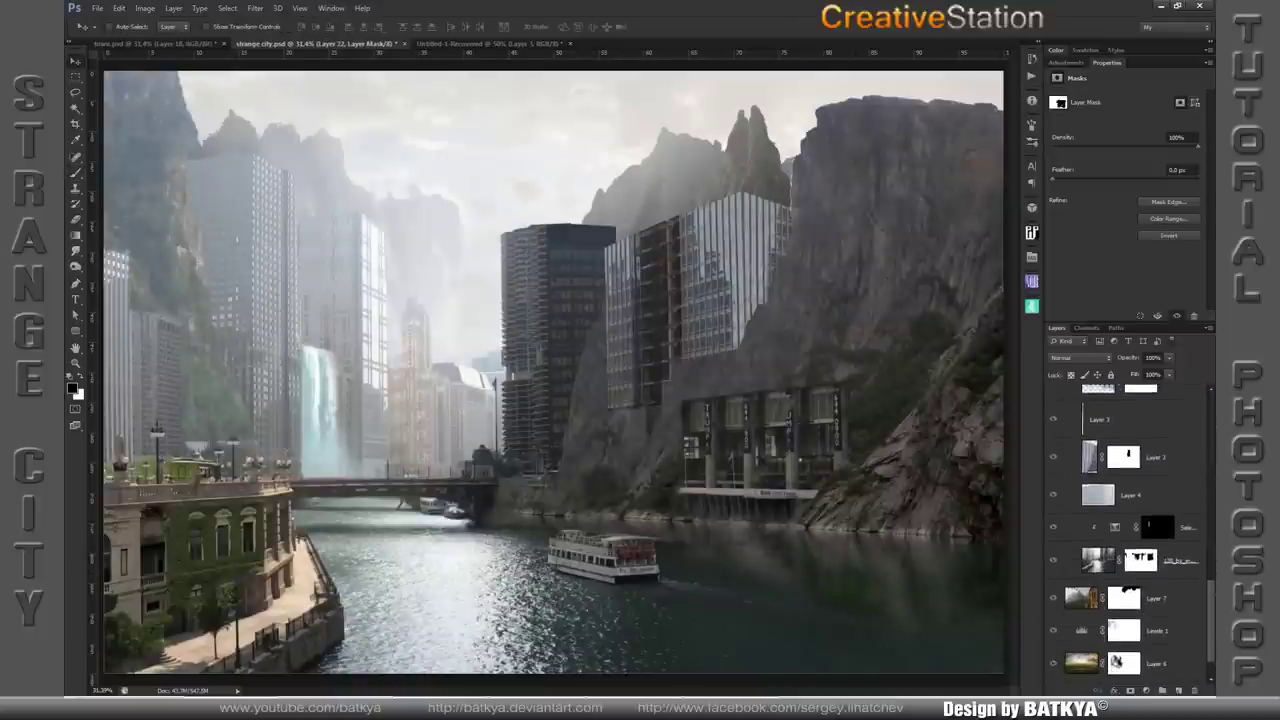
click(1097, 560)
key(l)
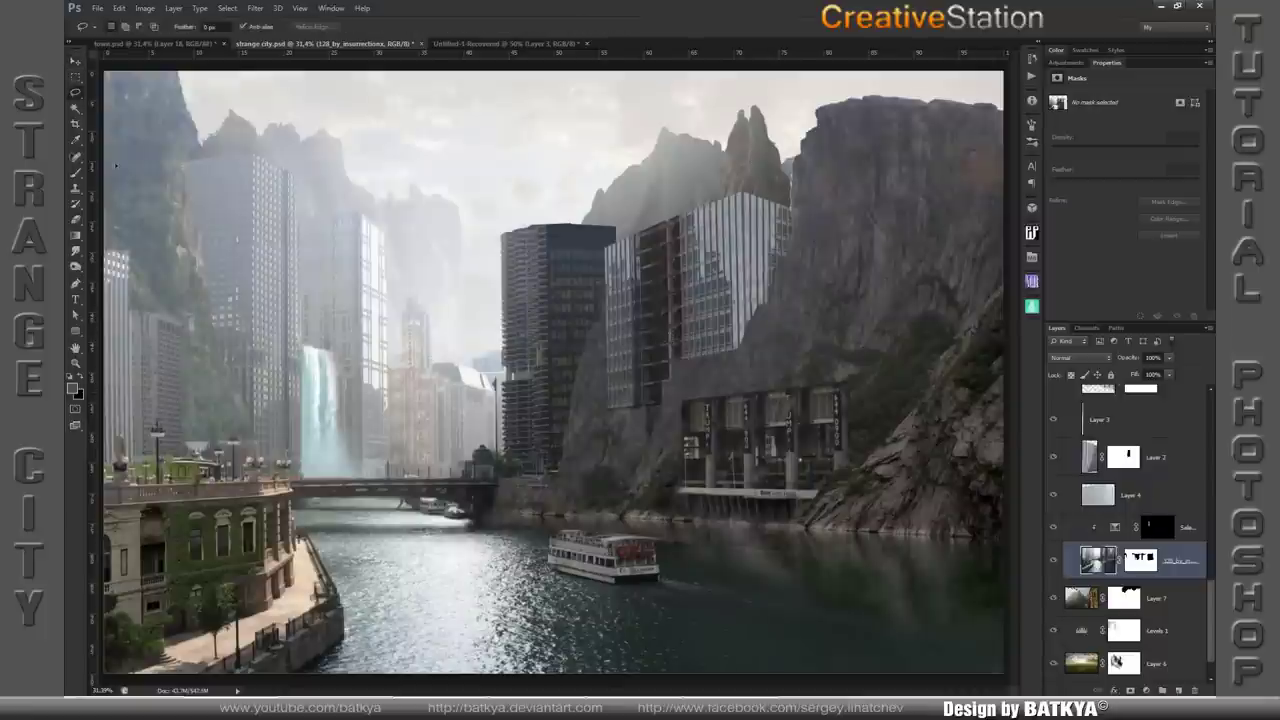
drag(75, 93, 140, 103)
click(643, 407)
click(643, 450)
click(655, 455)
click(654, 408)
click(643, 407)
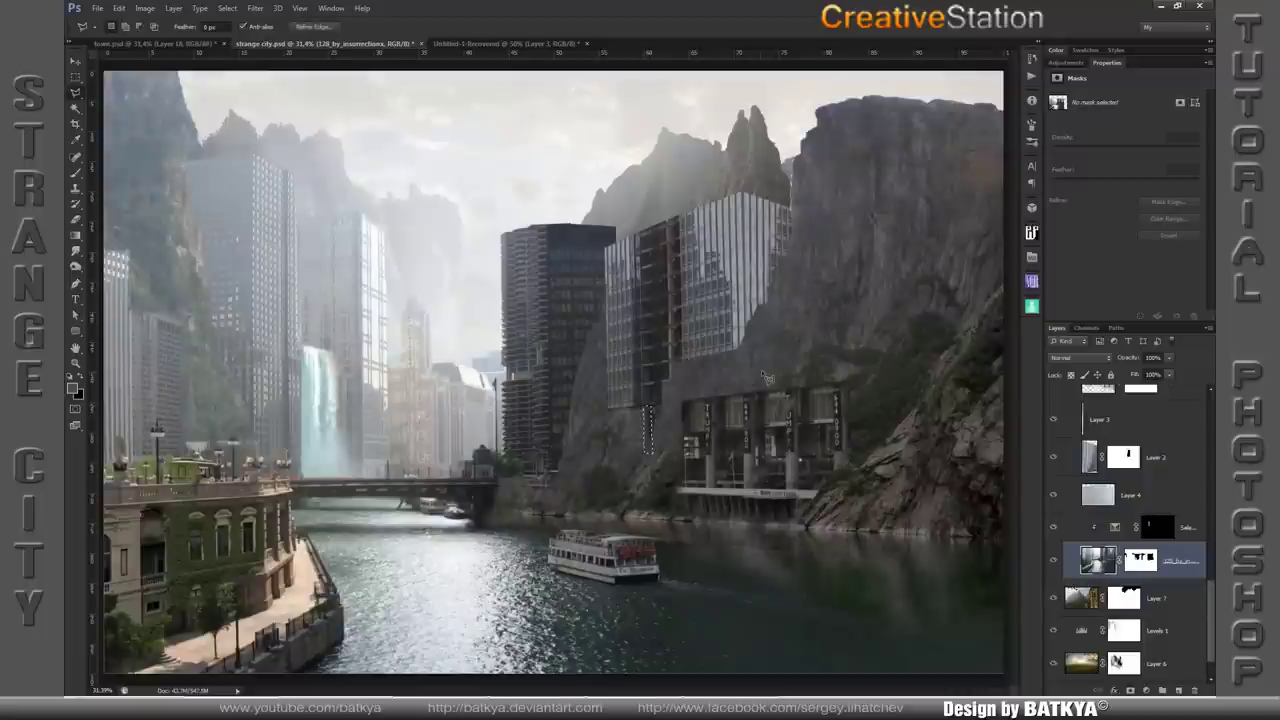
- Copy the strip to Layer 24, move it to the top of the stack, and add a mask
key(ctrl+j)
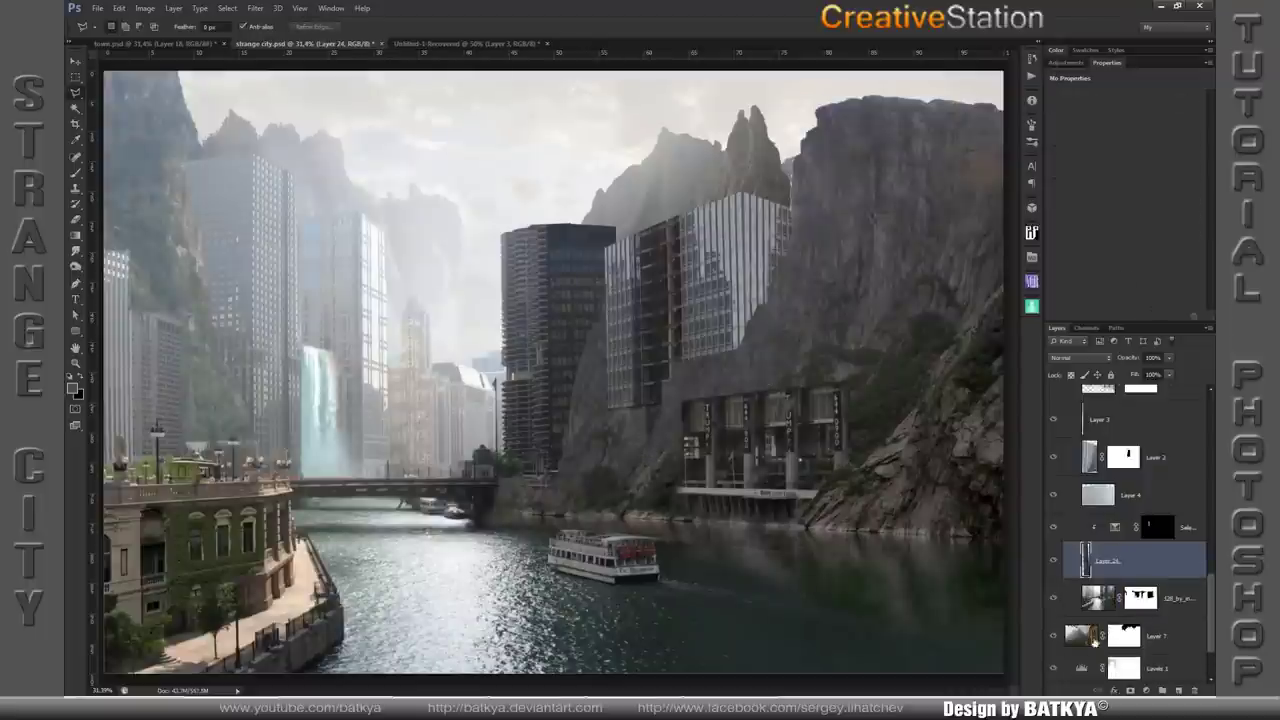
drag(1098, 560, 1100, 512)
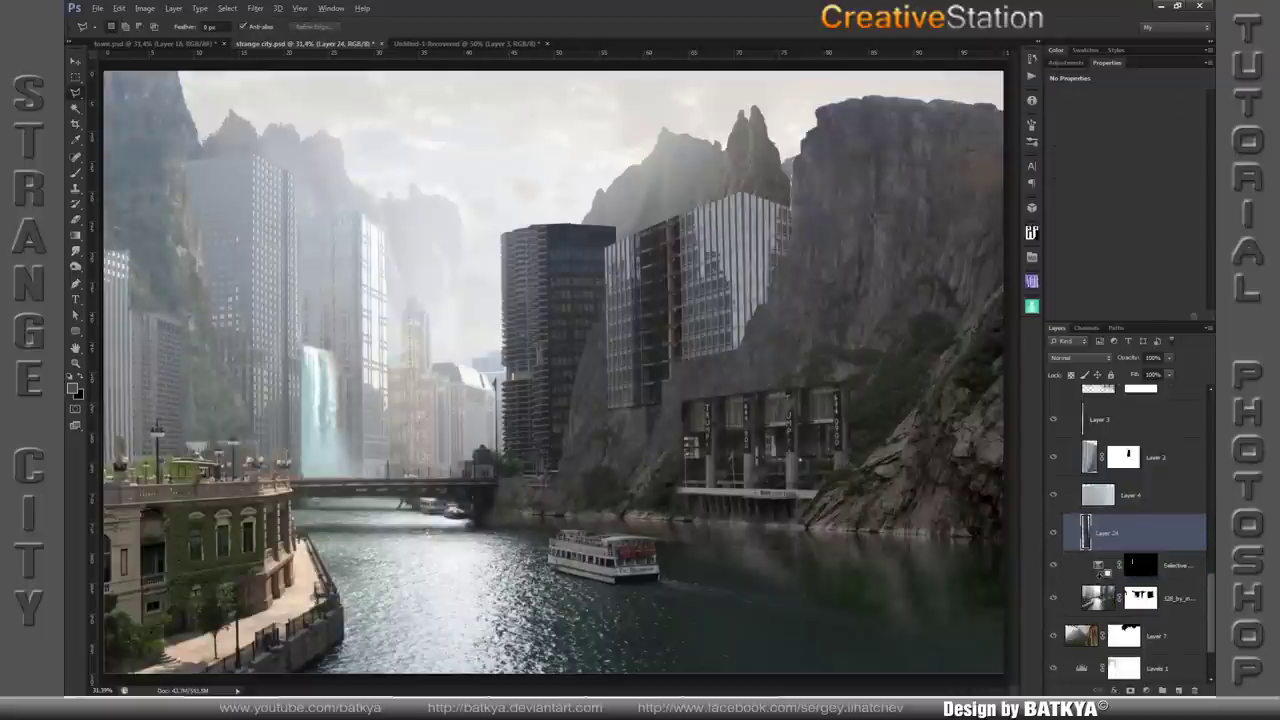
alt+click(1097, 552)
key(v)
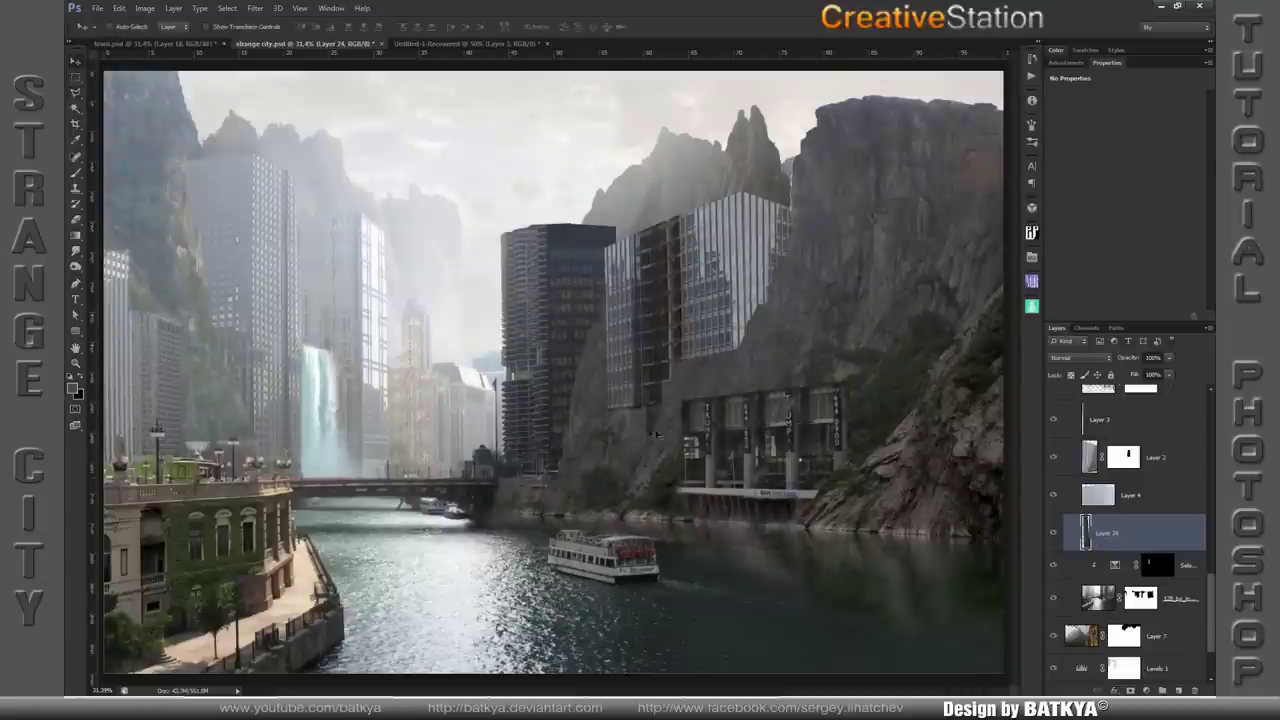
drag(657, 436, 624, 433)
scroll(1130, 480, up, 3)
scroll(1148, 400, up, 10)
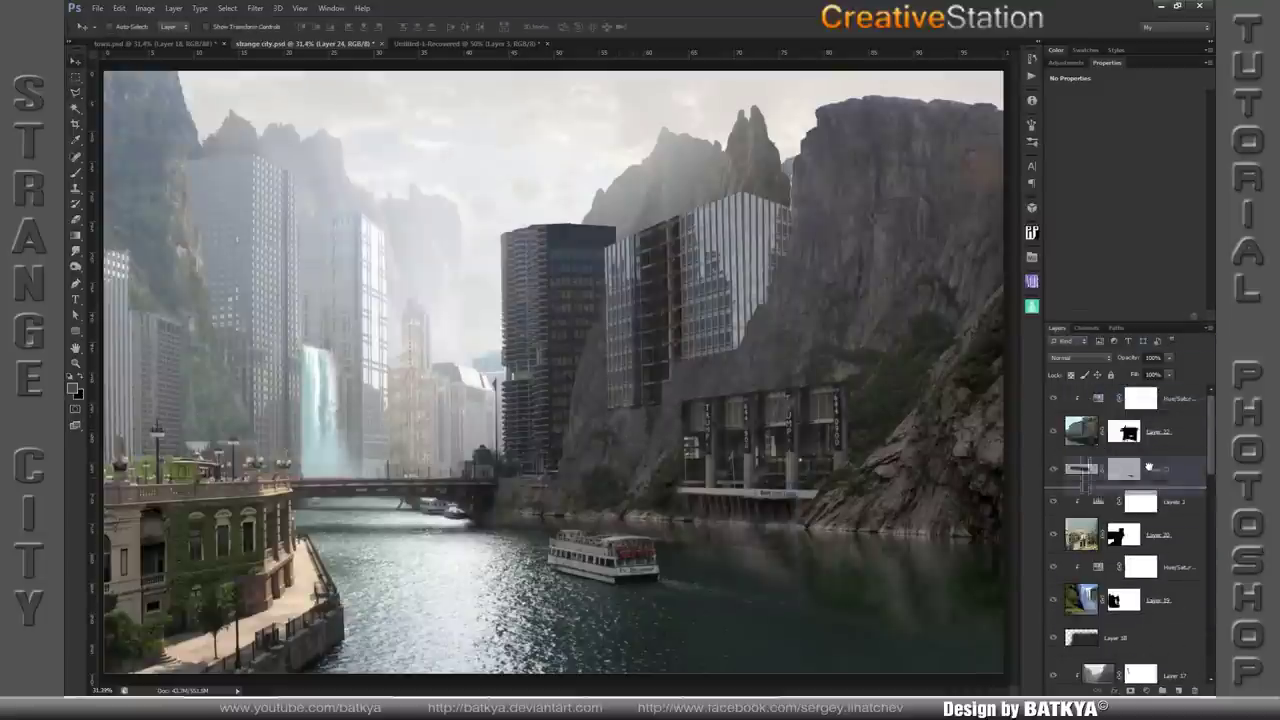
drag(1148, 383, 1140, 398)
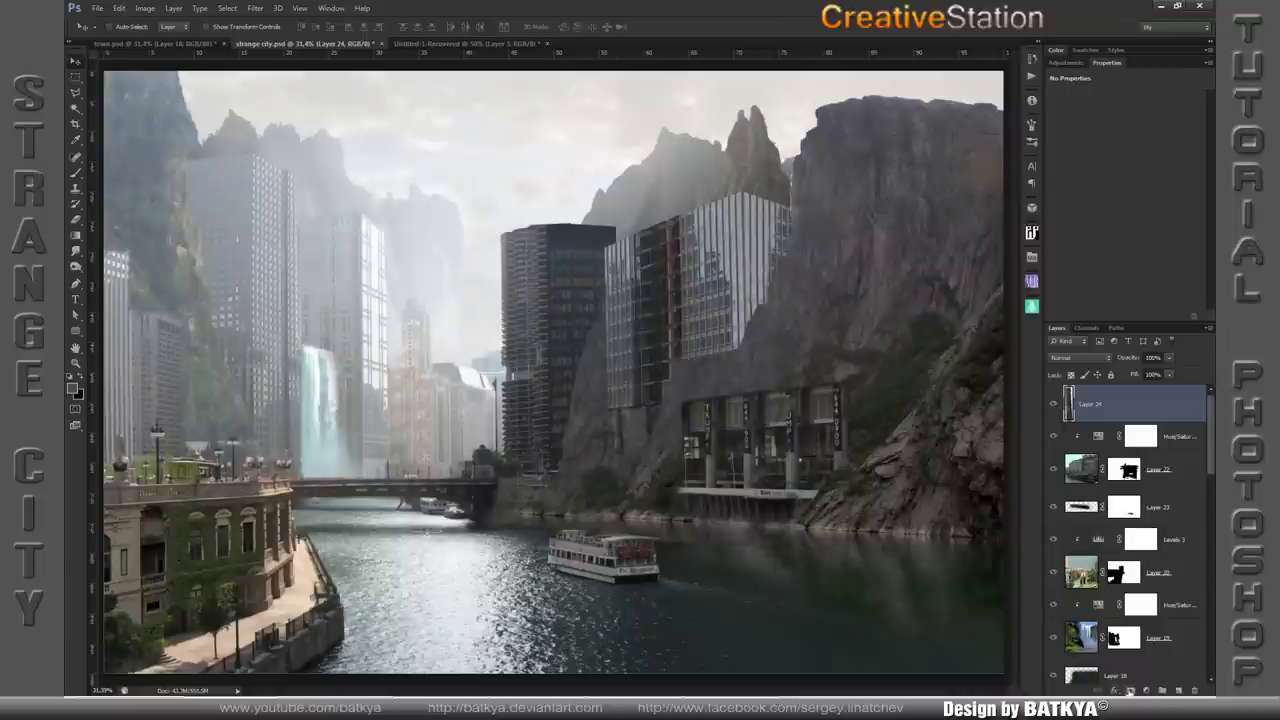
click(1130, 691)
key(b)
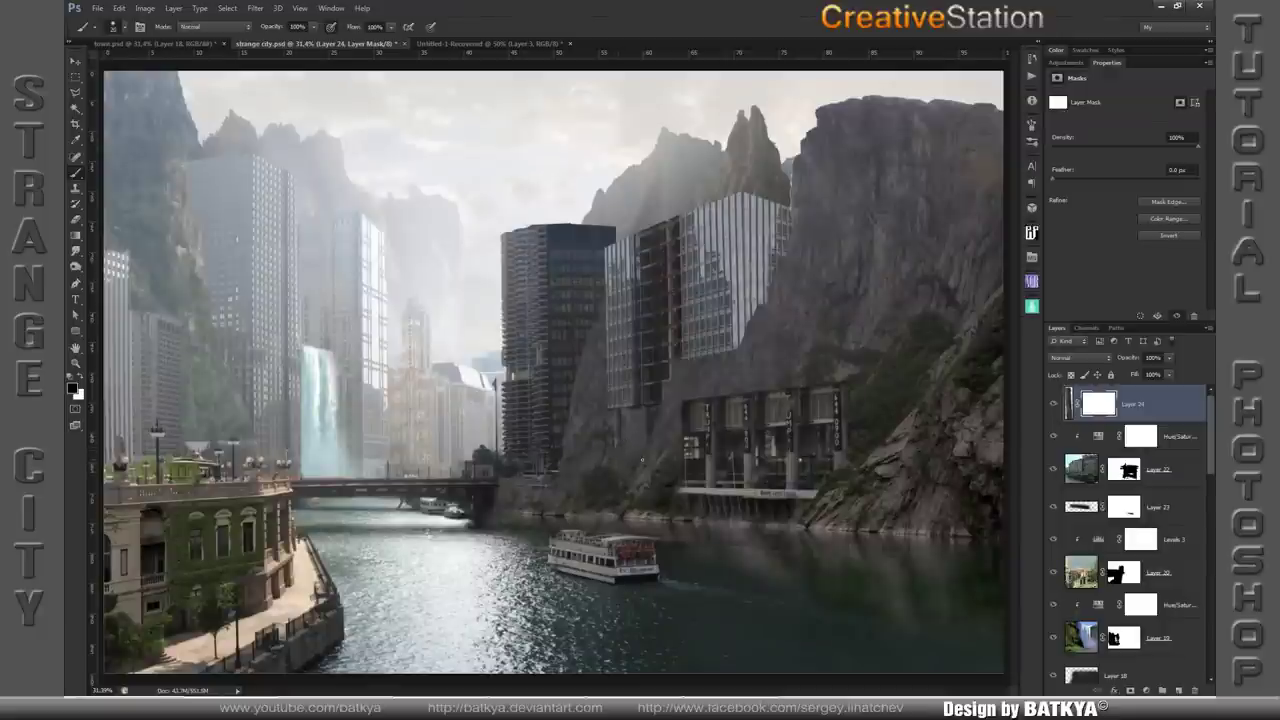
- Bring the rocky island photo into strange city.psd as Layer 25 and select its sky with Color Range
key(v)
click(494, 44)
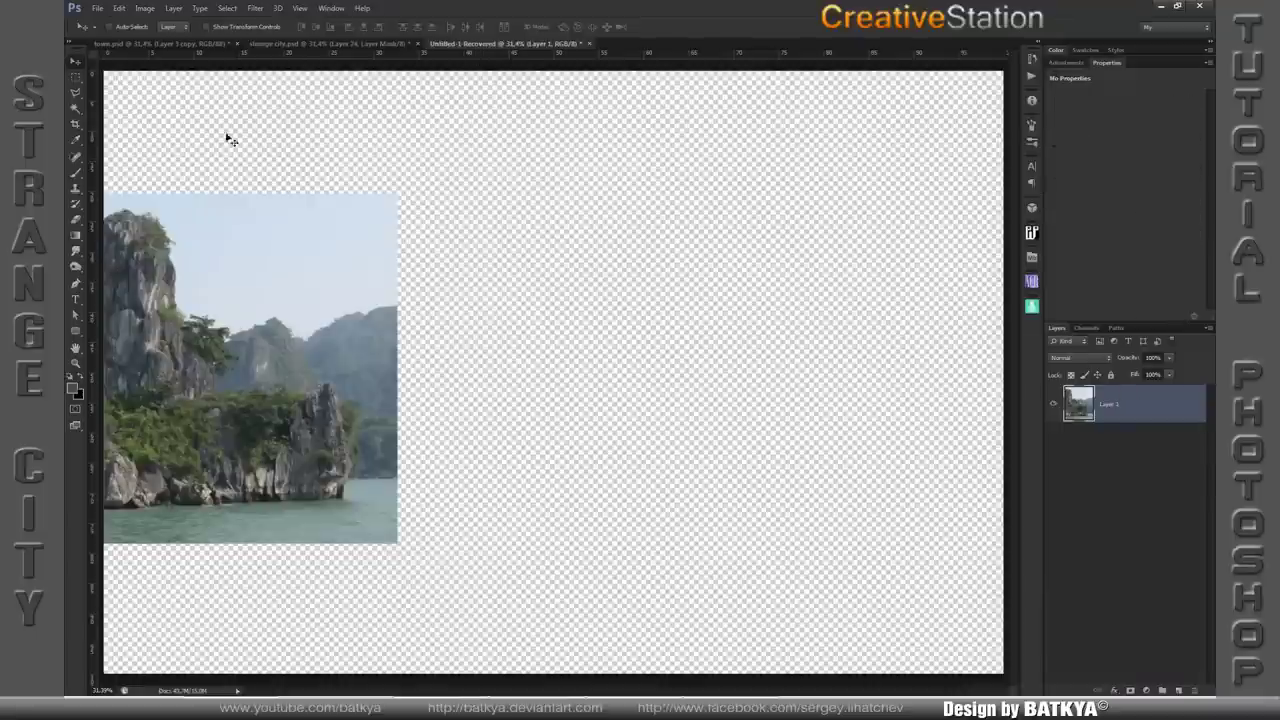
drag(282, 86, 240, 450)
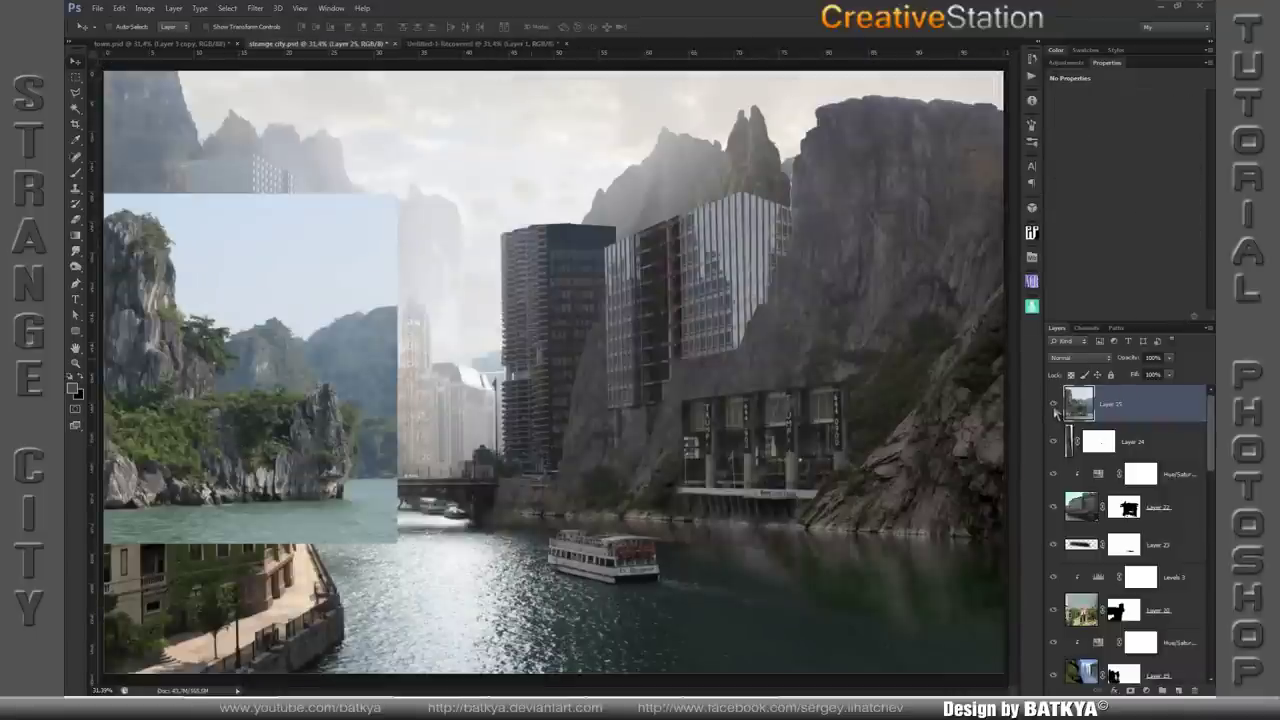
alt+click(1053, 405)
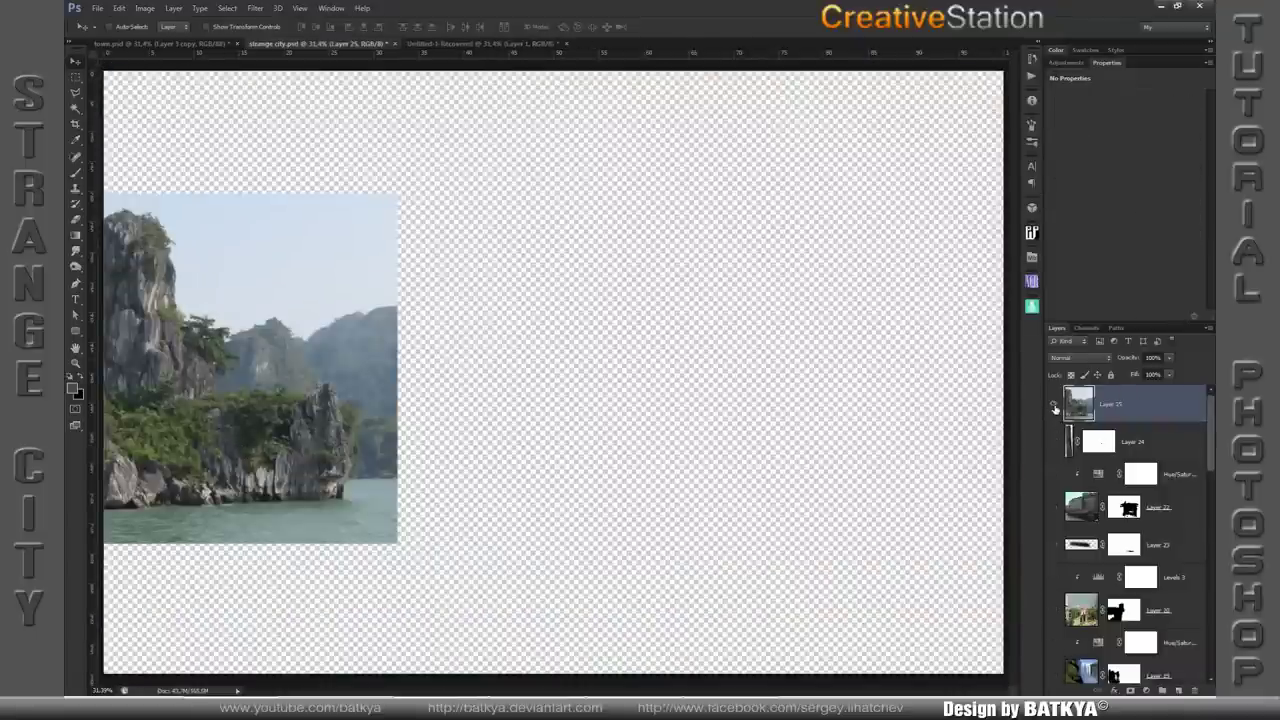
click(227, 8)
click(246, 111)
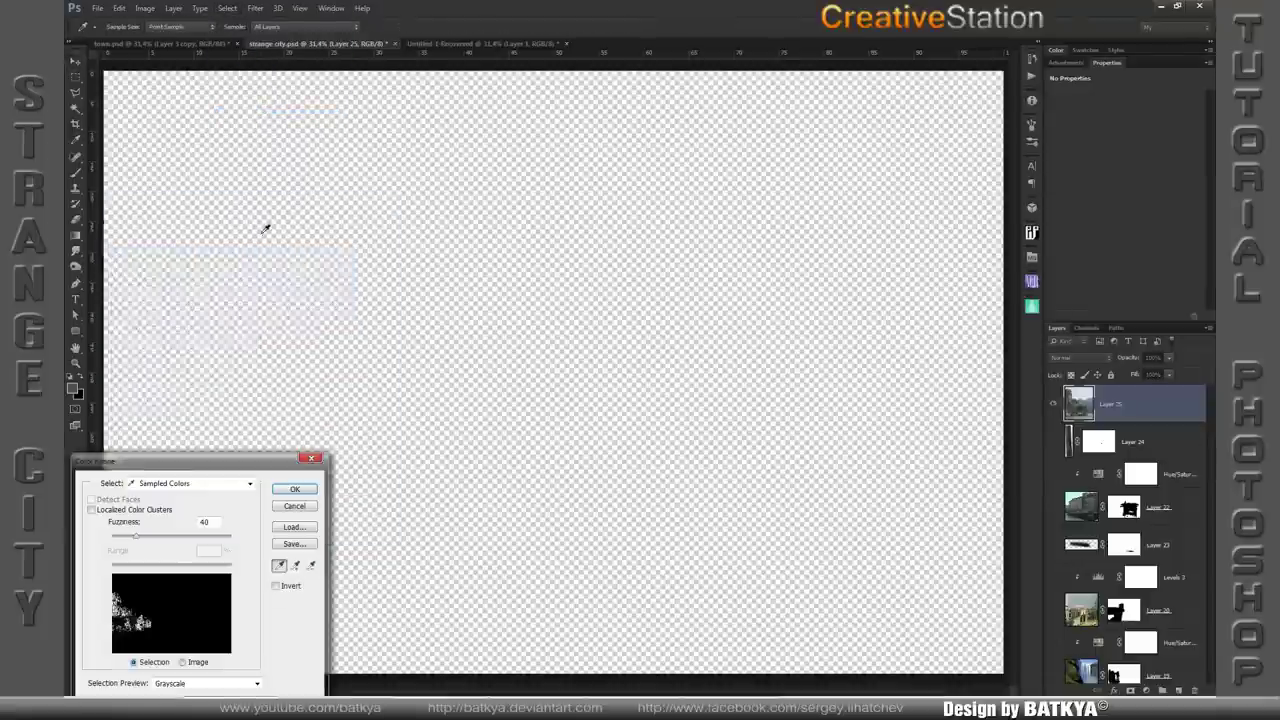
click(264, 228)
shift+click(292, 288)
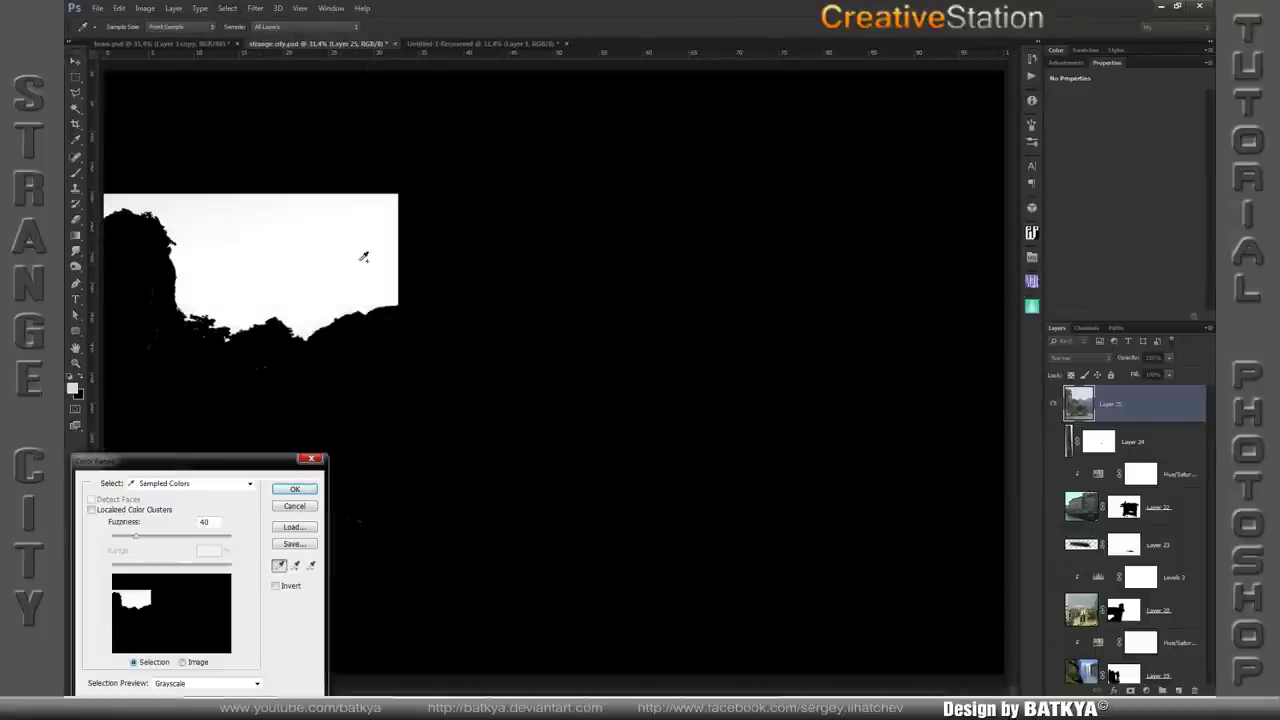
click(293, 490)
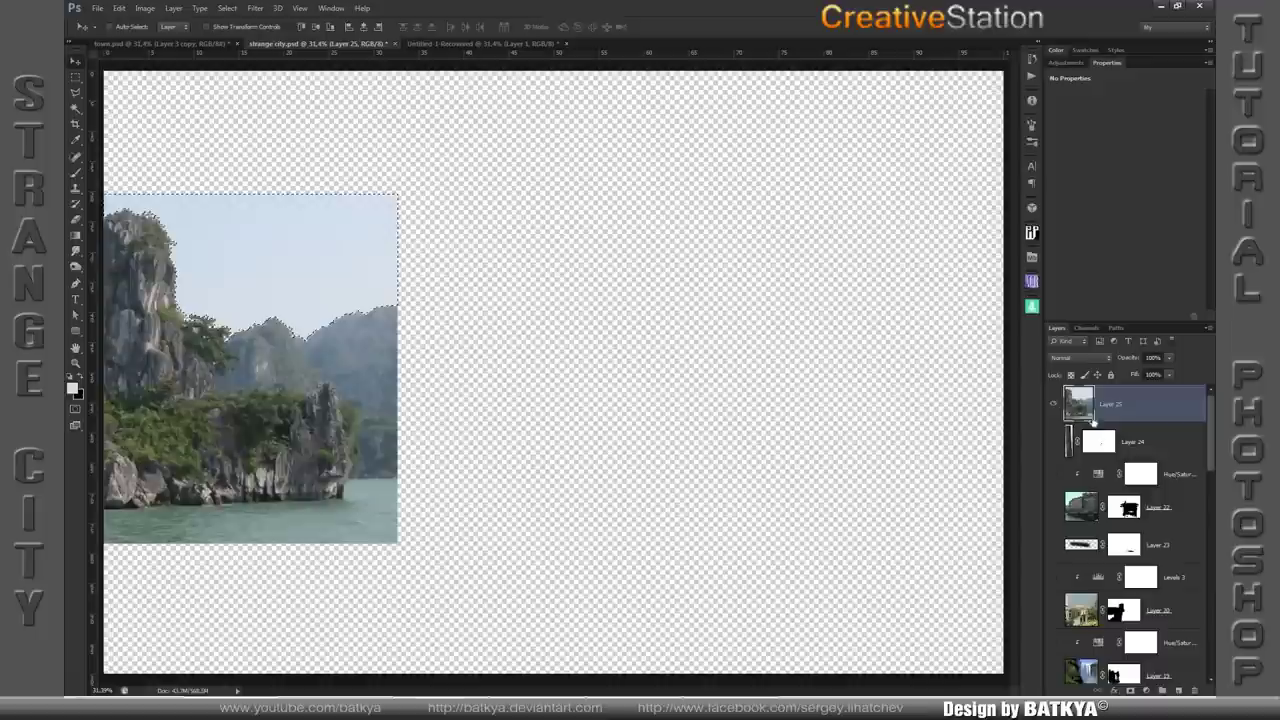
- Mask out Layer 25's sky and brush its right edge and bottom seam into the scene
alt+click(1053, 405)
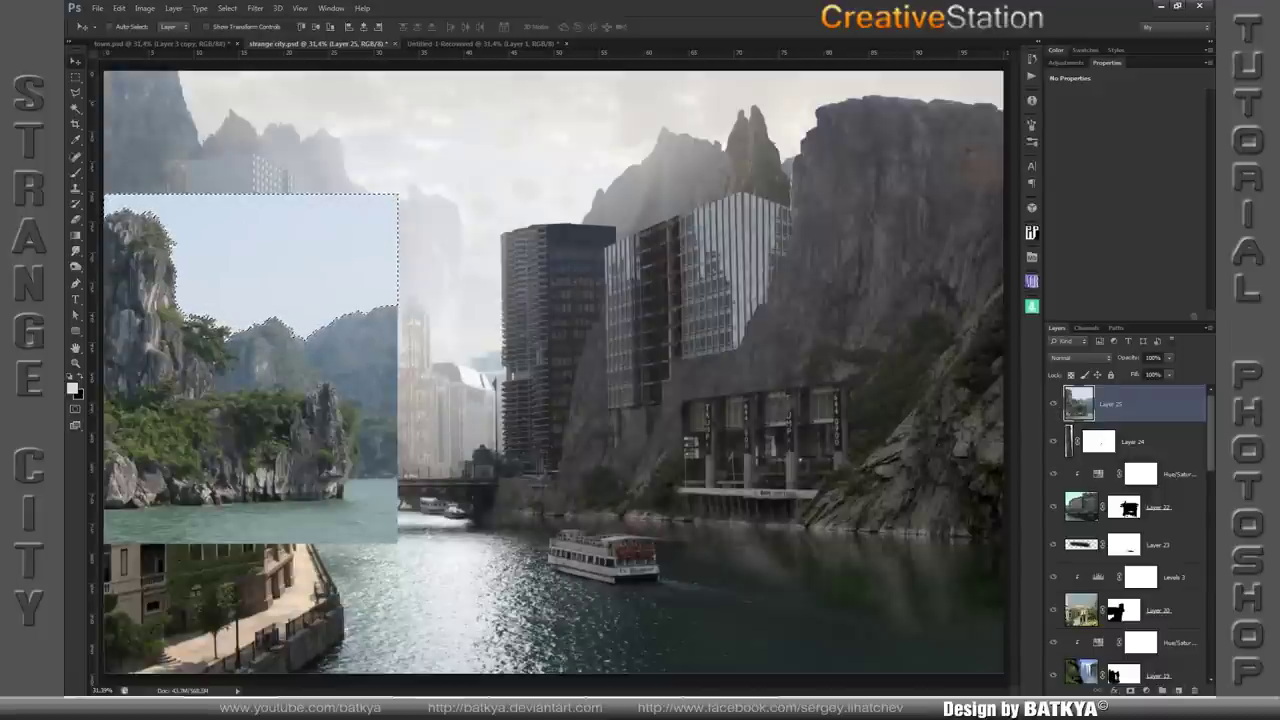
click(1130, 690)
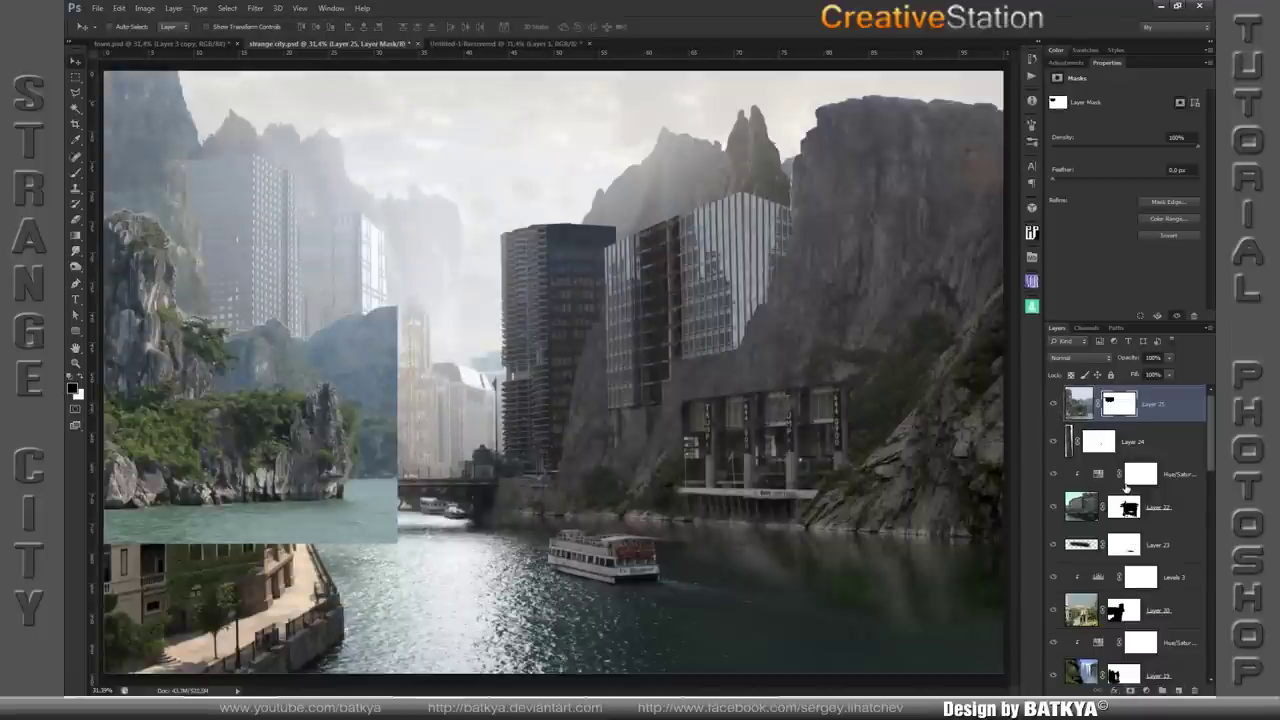
key(b)
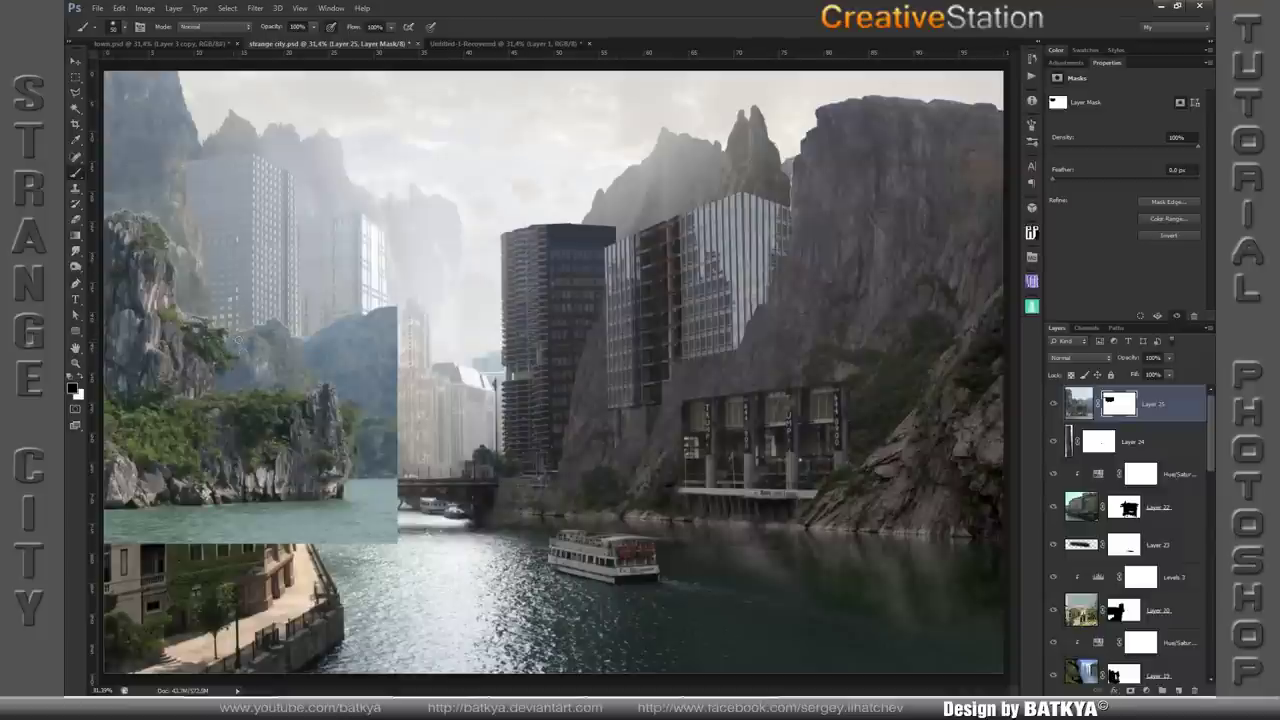
mouse_move(270, 328)
mouse_down()
mouse_move(300, 440)
mouse_move(360, 460)
mouse_up()
drag(340, 290, 394, 329)
mouse_move(394, 440)
mouse_down()
mouse_move(395, 530)
mouse_move(290, 530)
mouse_move(110, 470)
mouse_up()
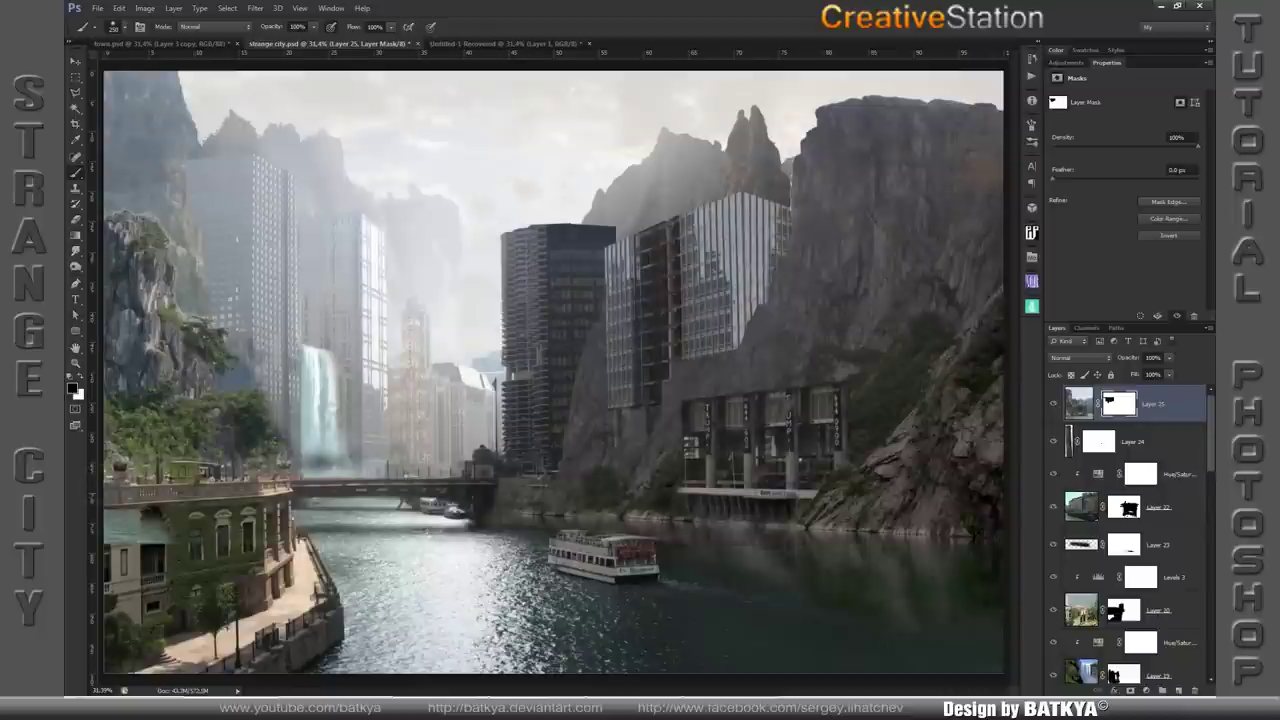
drag(110, 520, 274, 564)
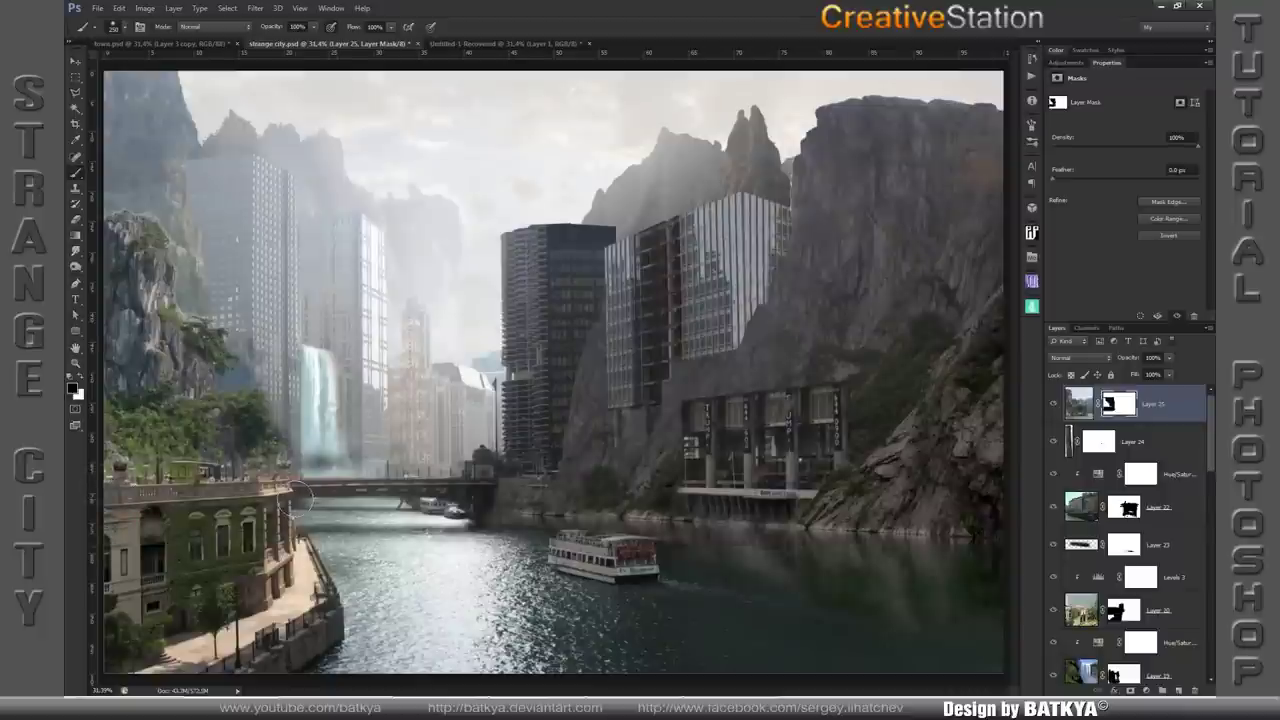
- Paint Layer 25's mask to blend the waterfall base, left cliff and left-side trees
click(75, 107)
click(232, 378)
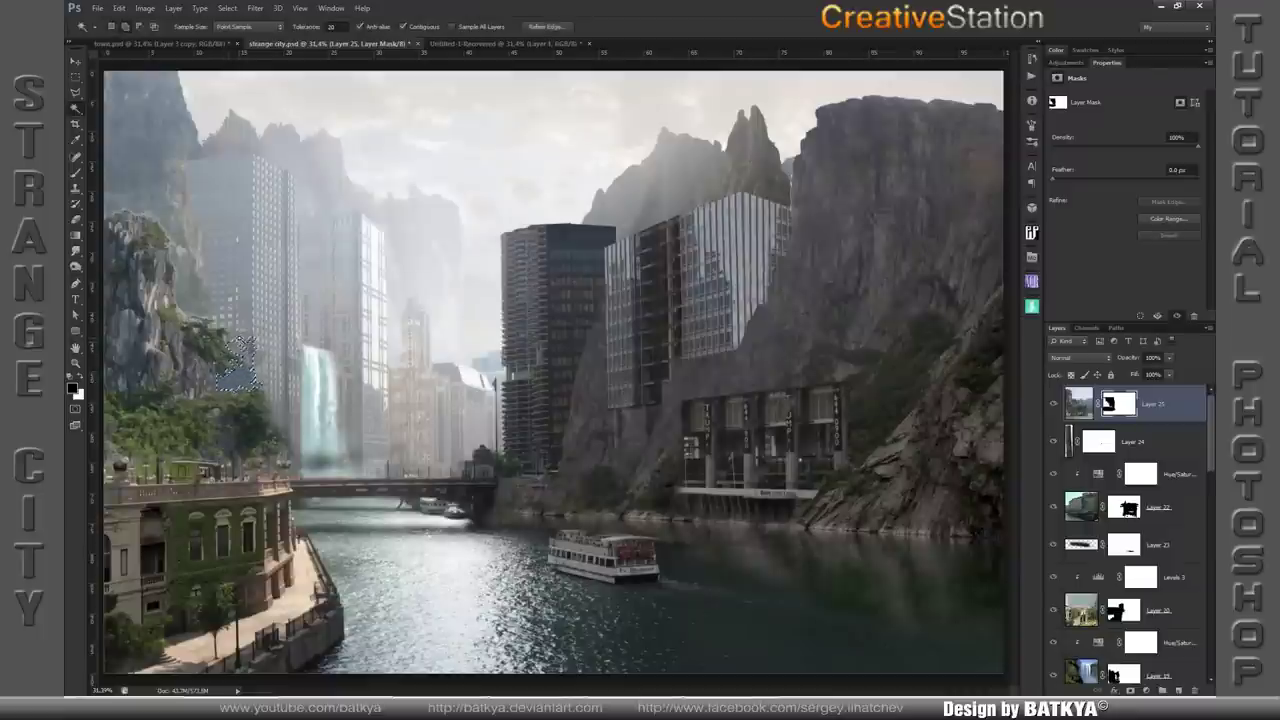
key(b)
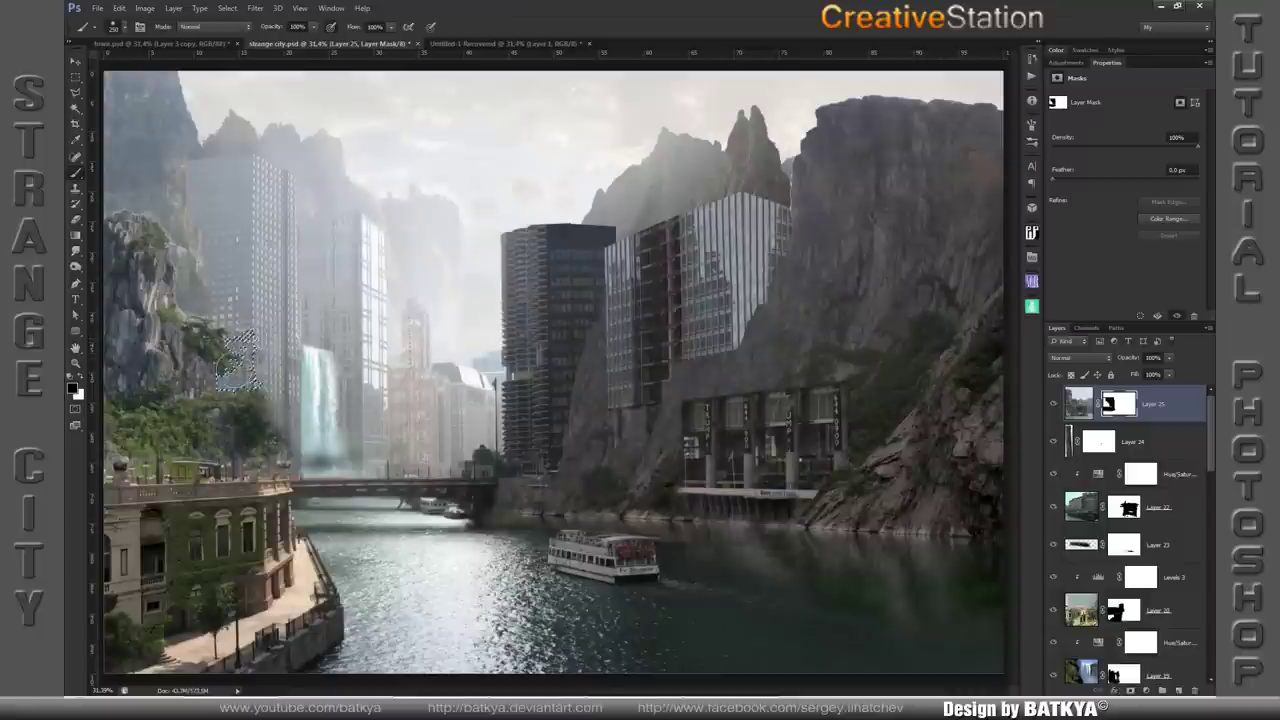
key(ctrl+d)
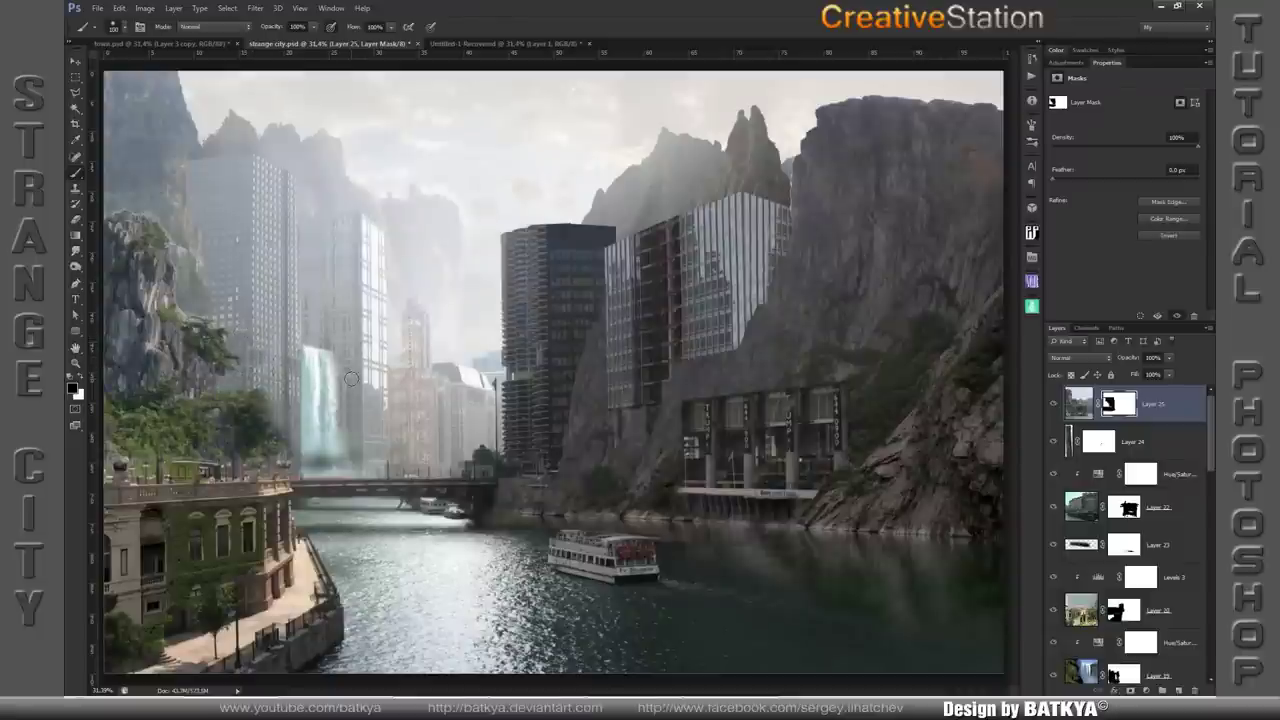
drag(315, 462, 360, 462)
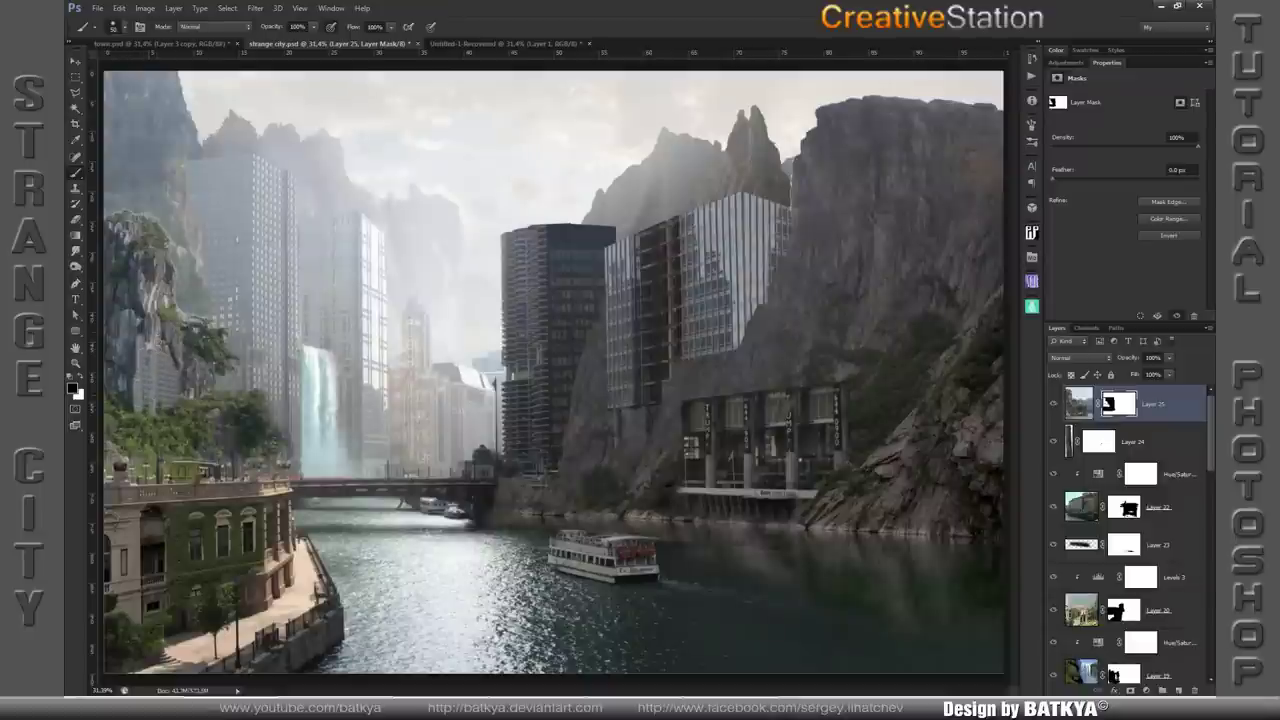
drag(140, 322, 131, 396)
drag(131, 322, 131, 324)
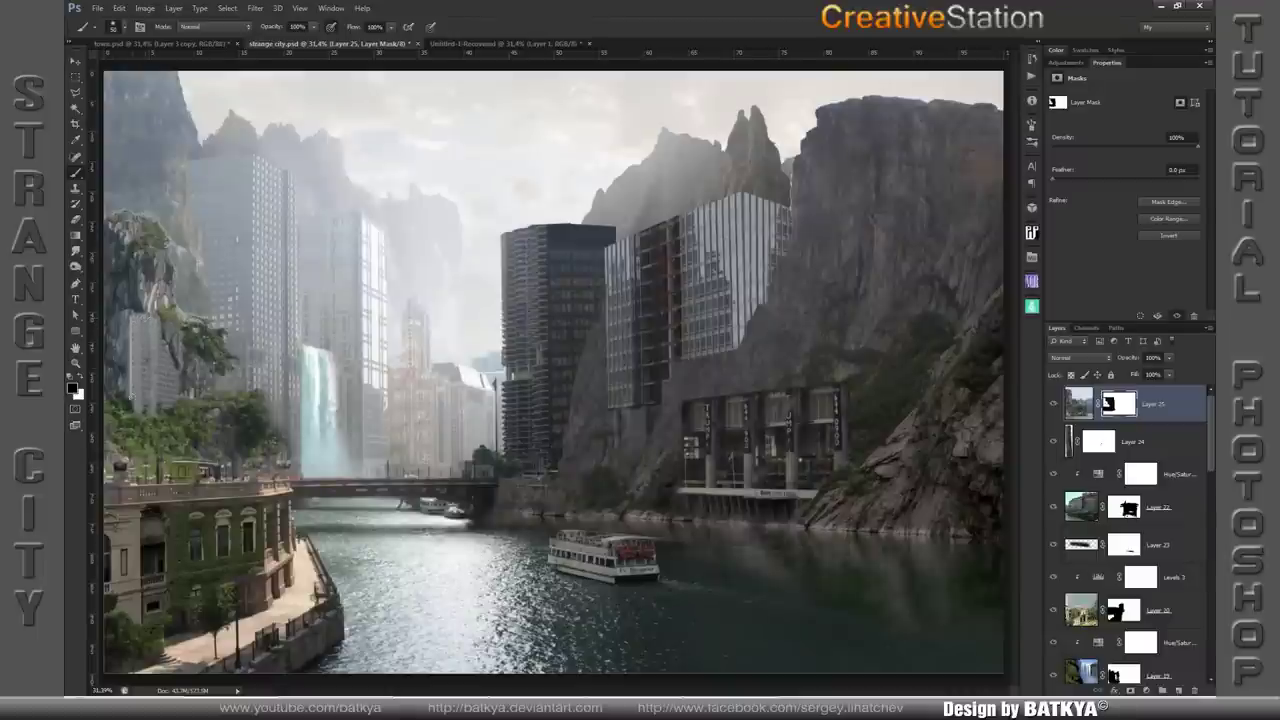
mouse_move(140, 410)
mouse_down()
mouse_move(176, 438)
mouse_move(157, 484)
mouse_up()
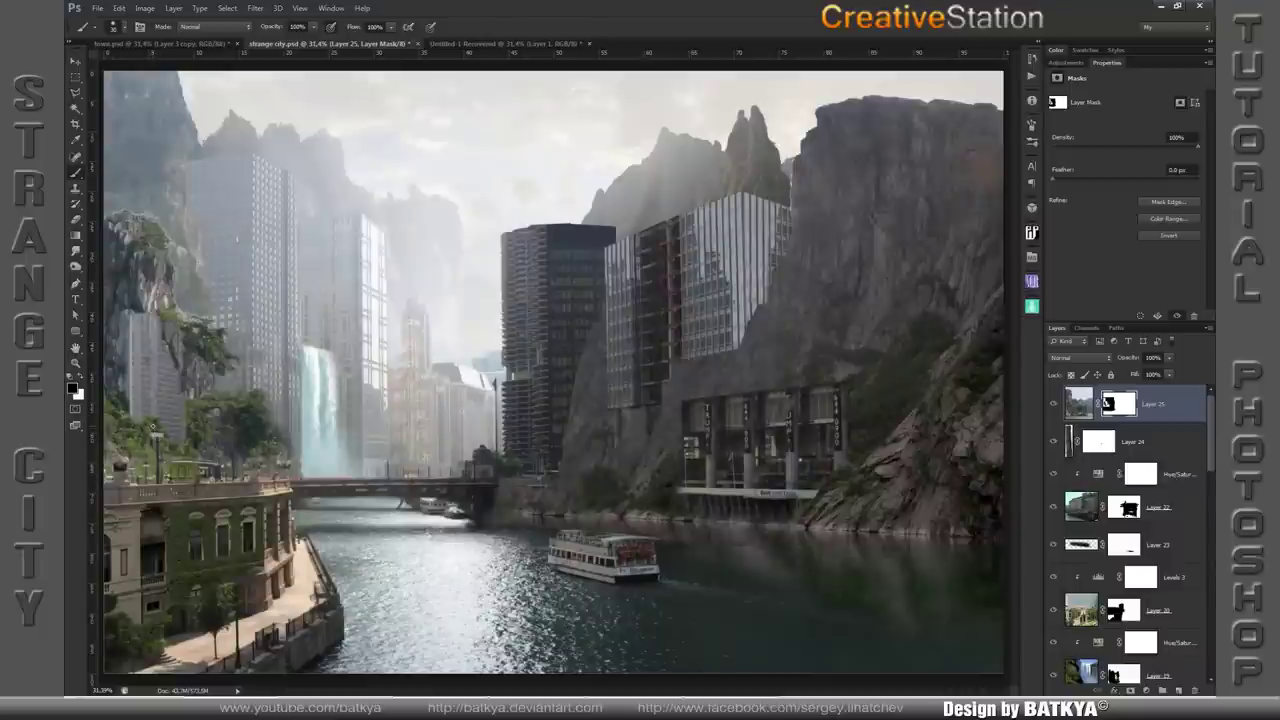
drag(150, 425, 165, 443)
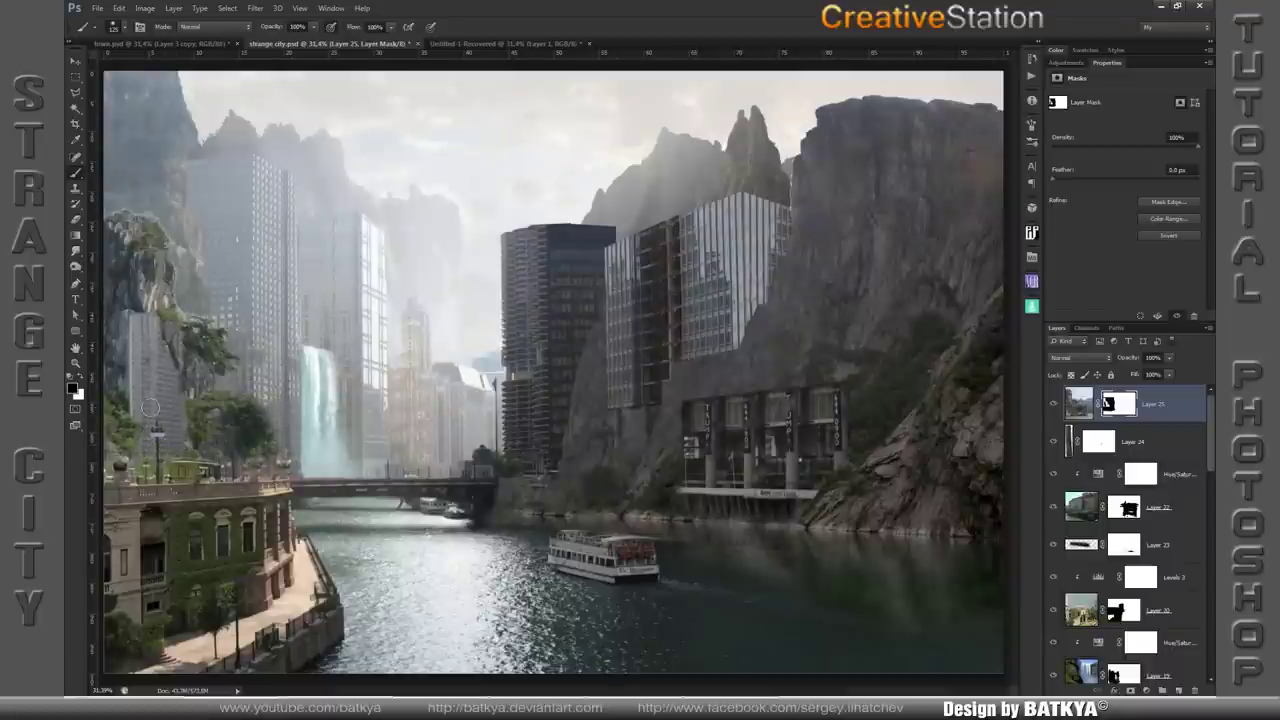
- Touch up the mask in white and black with a new brush preset, then duplicate Layer 25
right_click(121, 368)
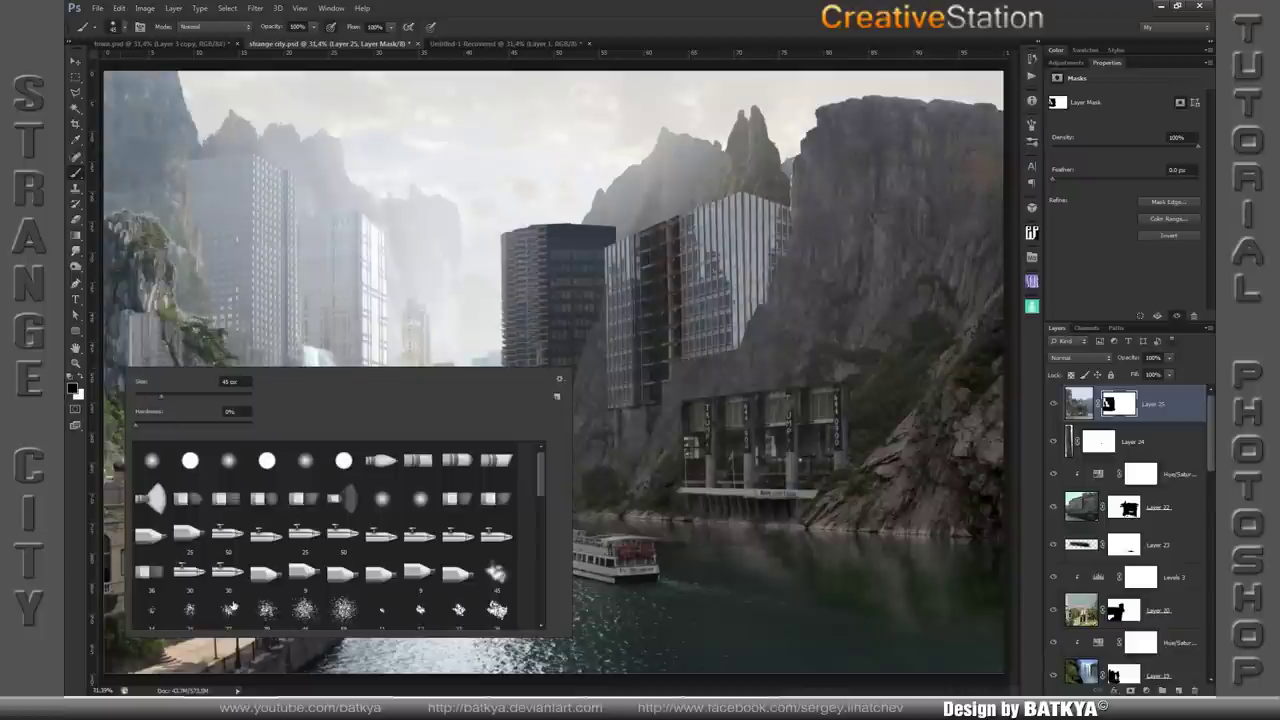
double_click(228, 612)
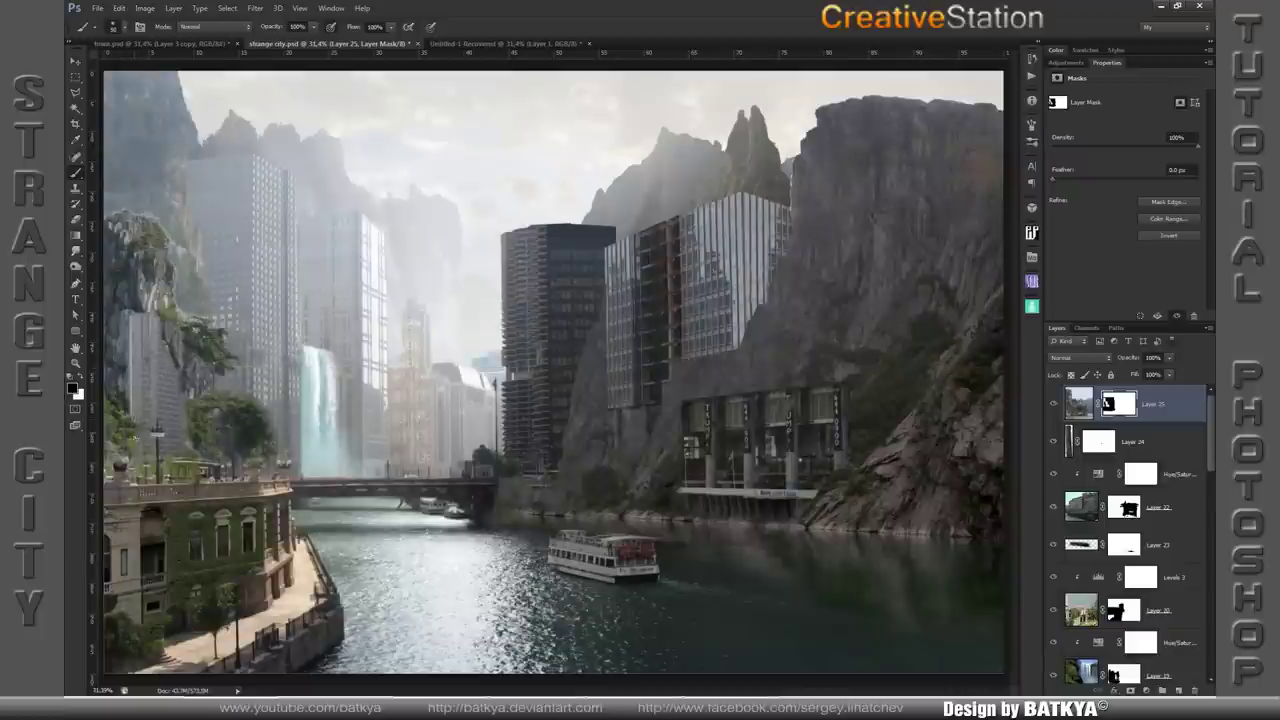
key(x)
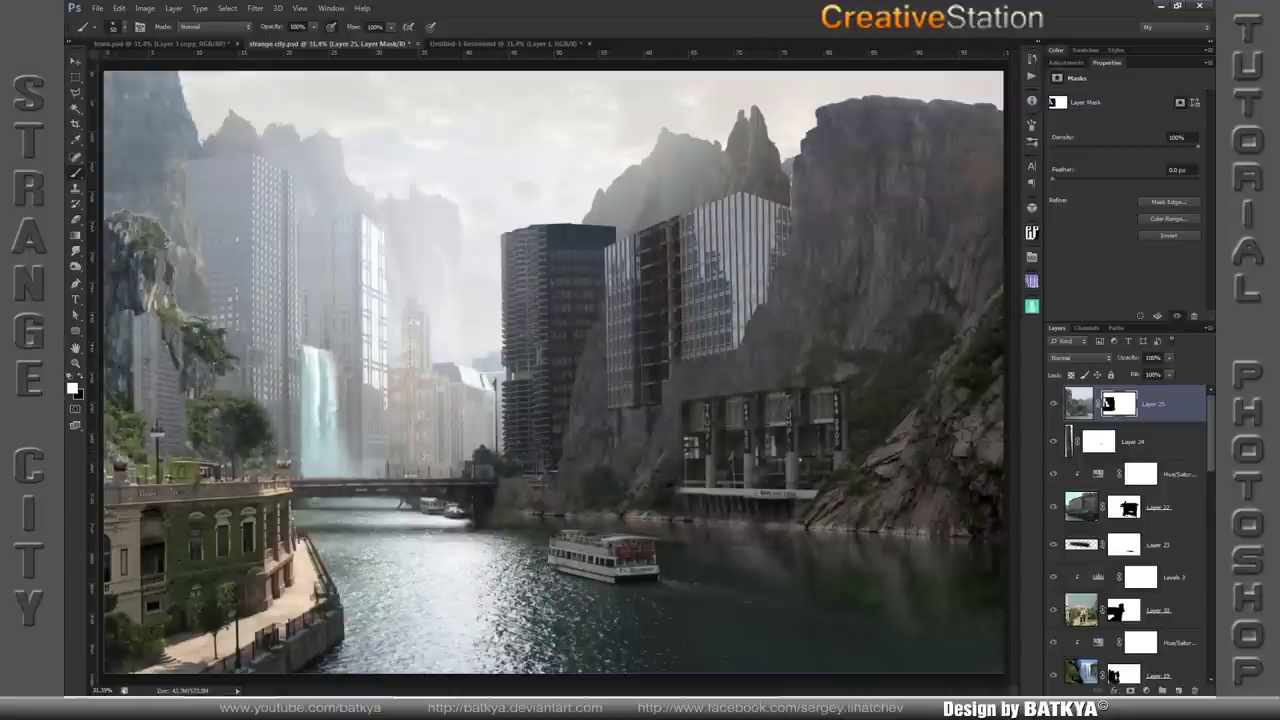
key(x)
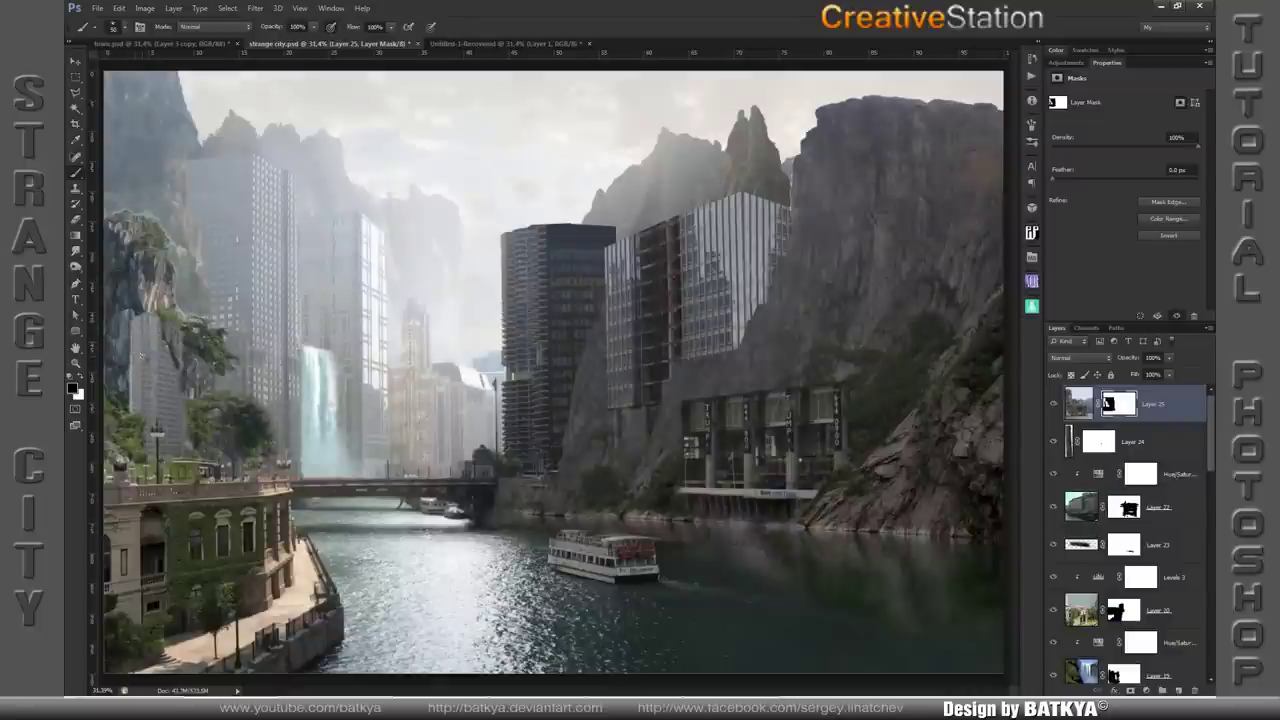
key(ctrl+j)
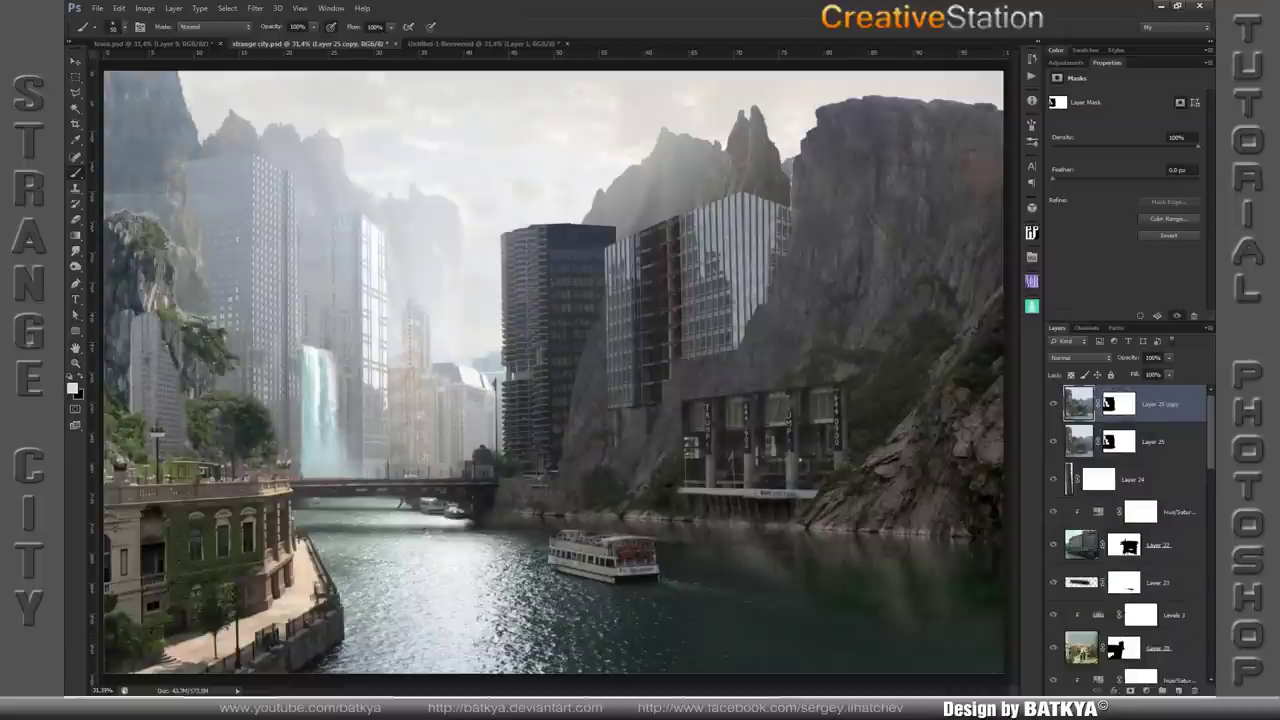
- Remove Layer 25 copy's mask, clip it to Layer 25, apply Gaussian Blur, then target Layer 25's mask
right_click(1120, 404)
click(1100, 447)
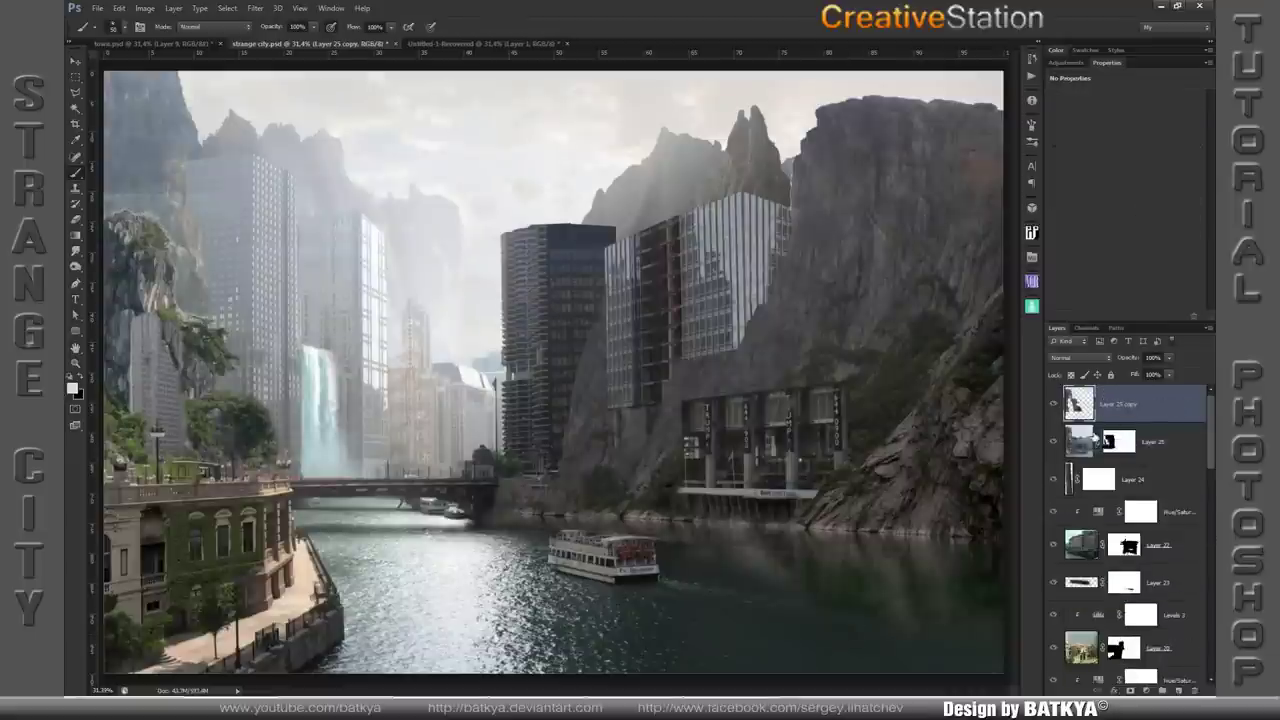
alt+click(1088, 423)
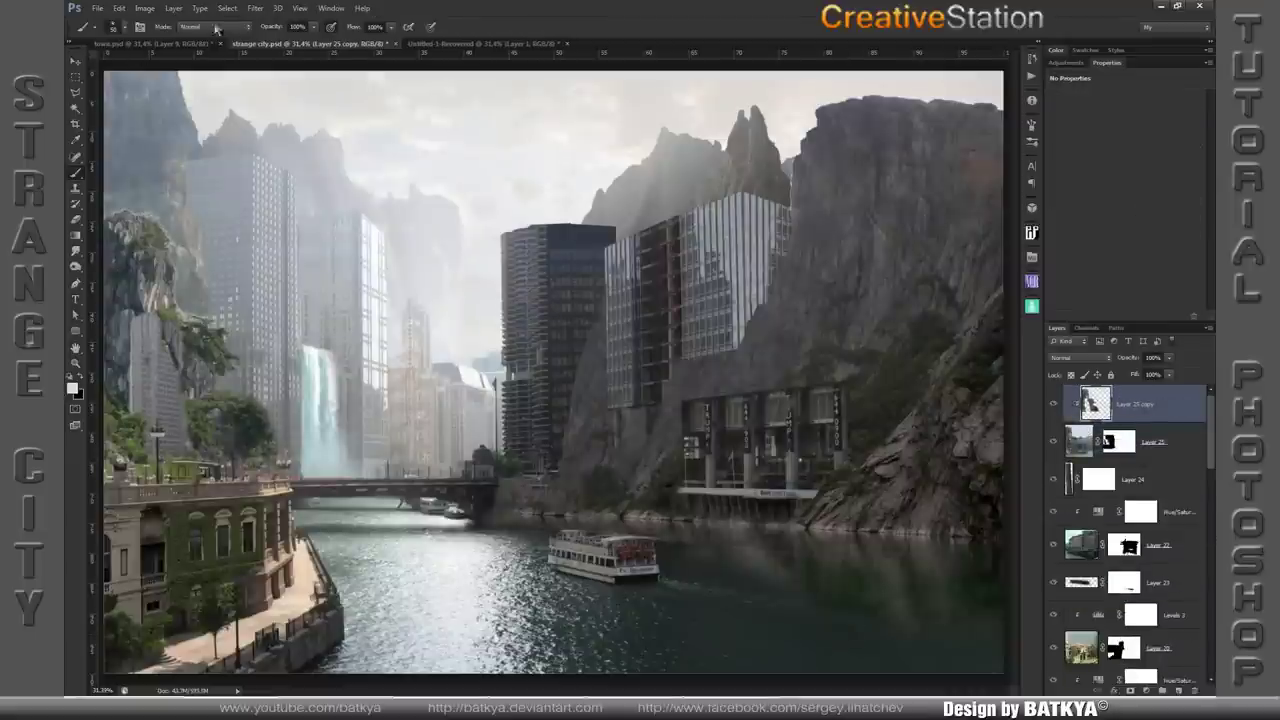
click(255, 8)
mouse_move(322, 129)
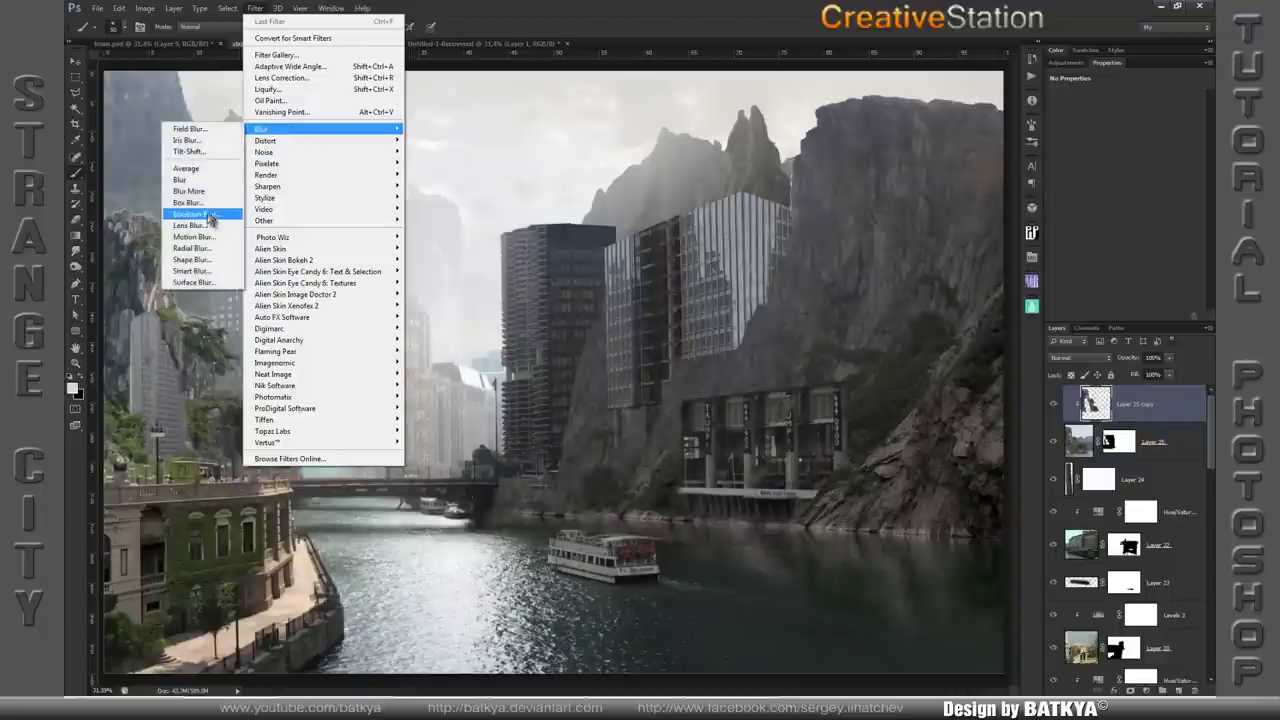
click(211, 220)
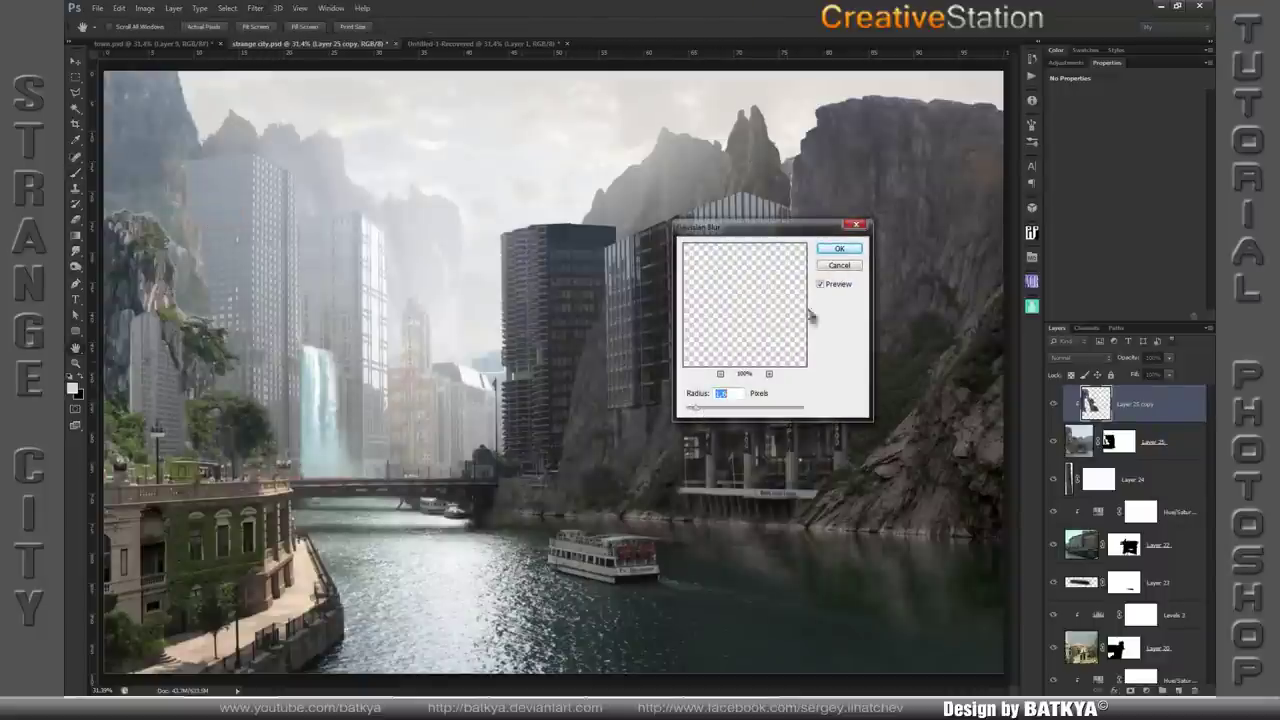
click(839, 249)
key(b)
click(1118, 445)
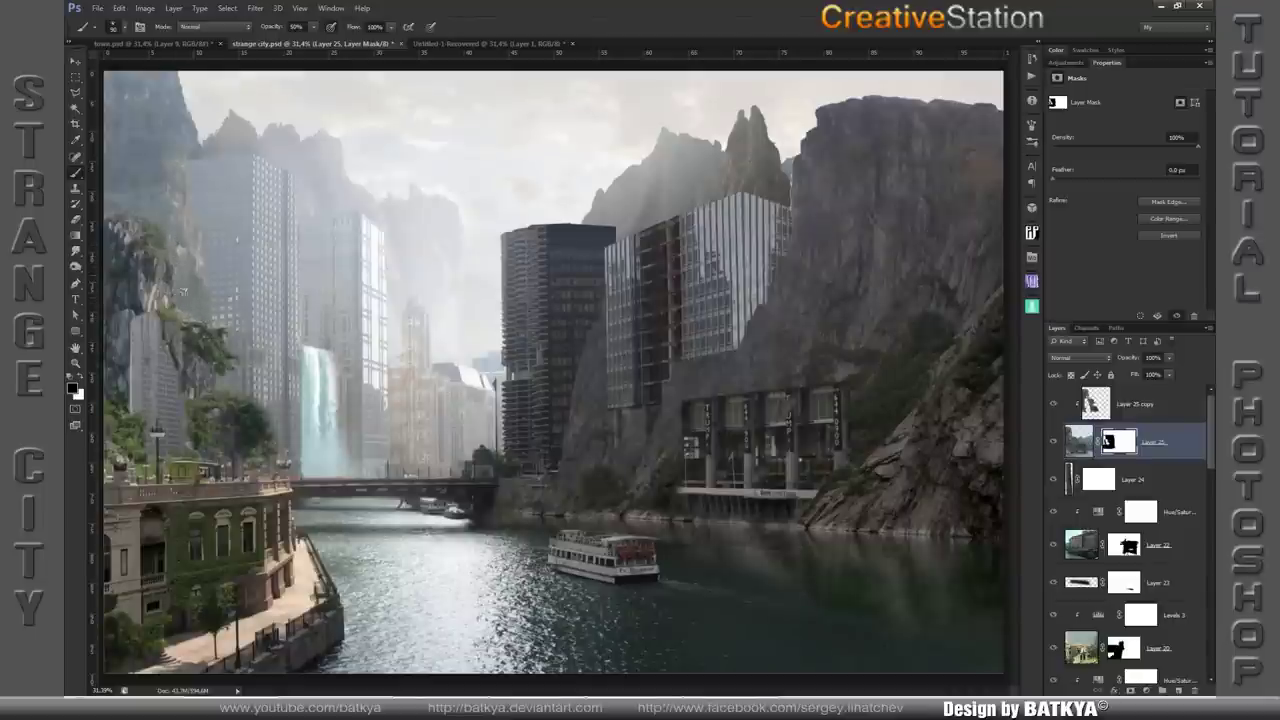
- Add Layer 26 clipped to Layer 25 copy at 10% opacity and paint soft haze over waterfall and trees
click(1096, 406)
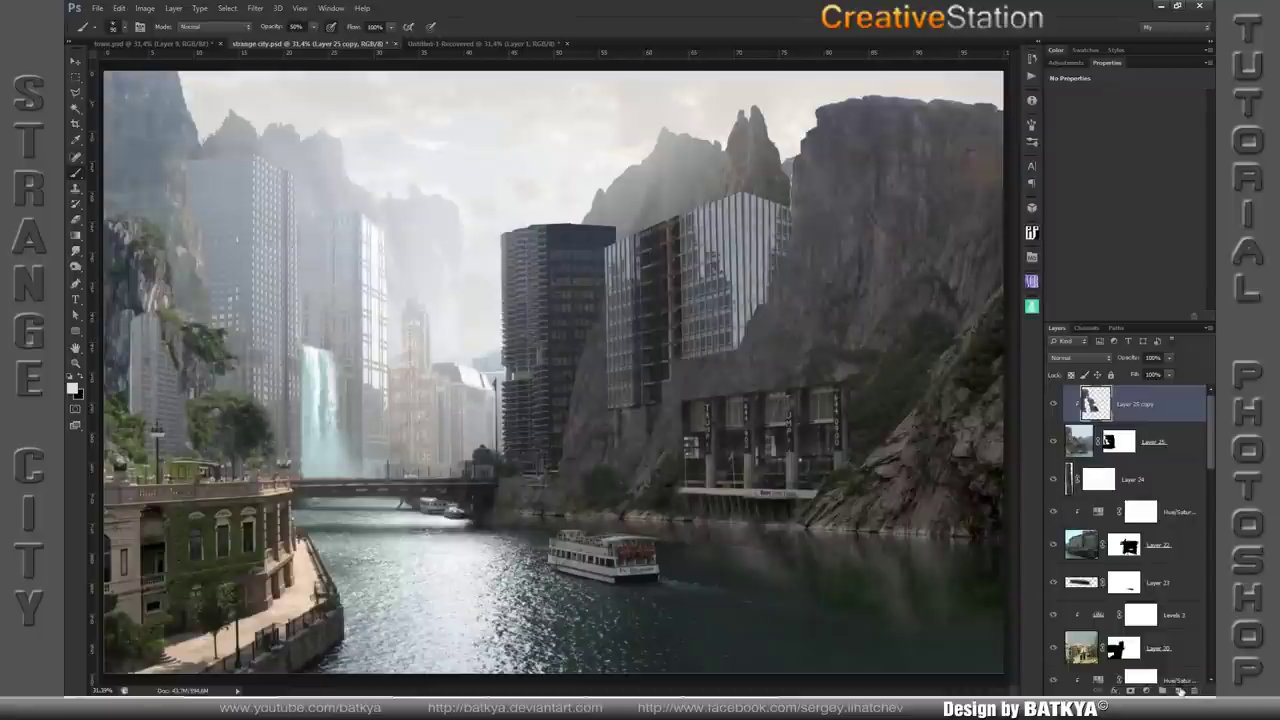
click(1179, 690)
alt+click(1090, 421)
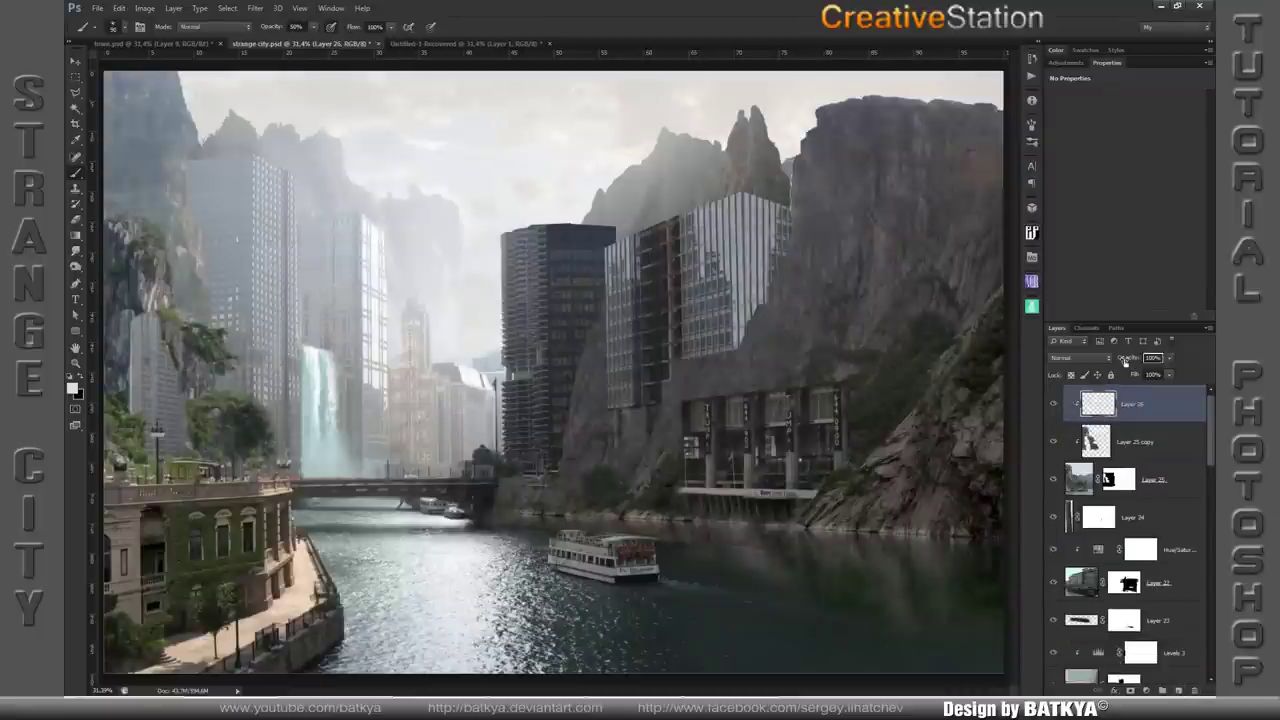
text(10)
right_click(470, 390)
double_click(590, 496)
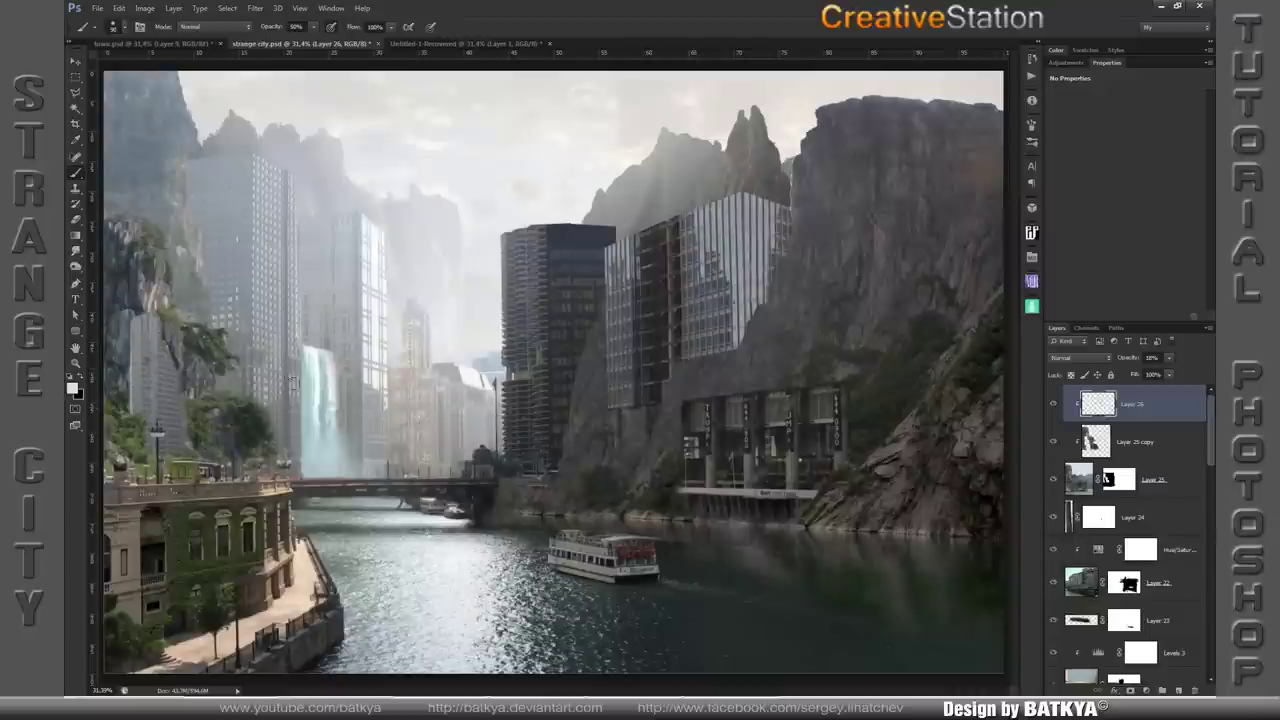
drag(280, 360, 204, 350)
mouse_move(205, 400)
mouse_down()
mouse_move(245, 450)
mouse_move(262, 450)
mouse_move(254, 412)
mouse_up()
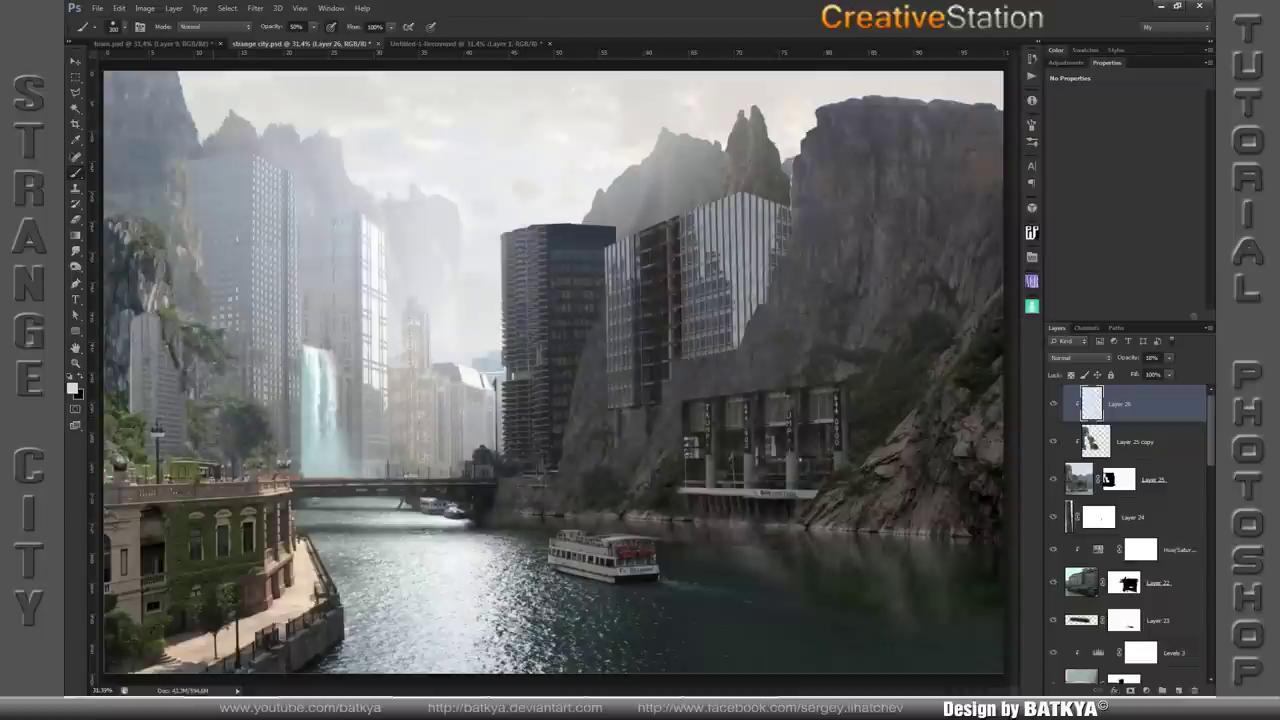
drag(222, 456, 205, 440)
- Add a clipped Levels adjustment with raised output black, nudged midtones and reduced opacity
right_click(1100, 480)
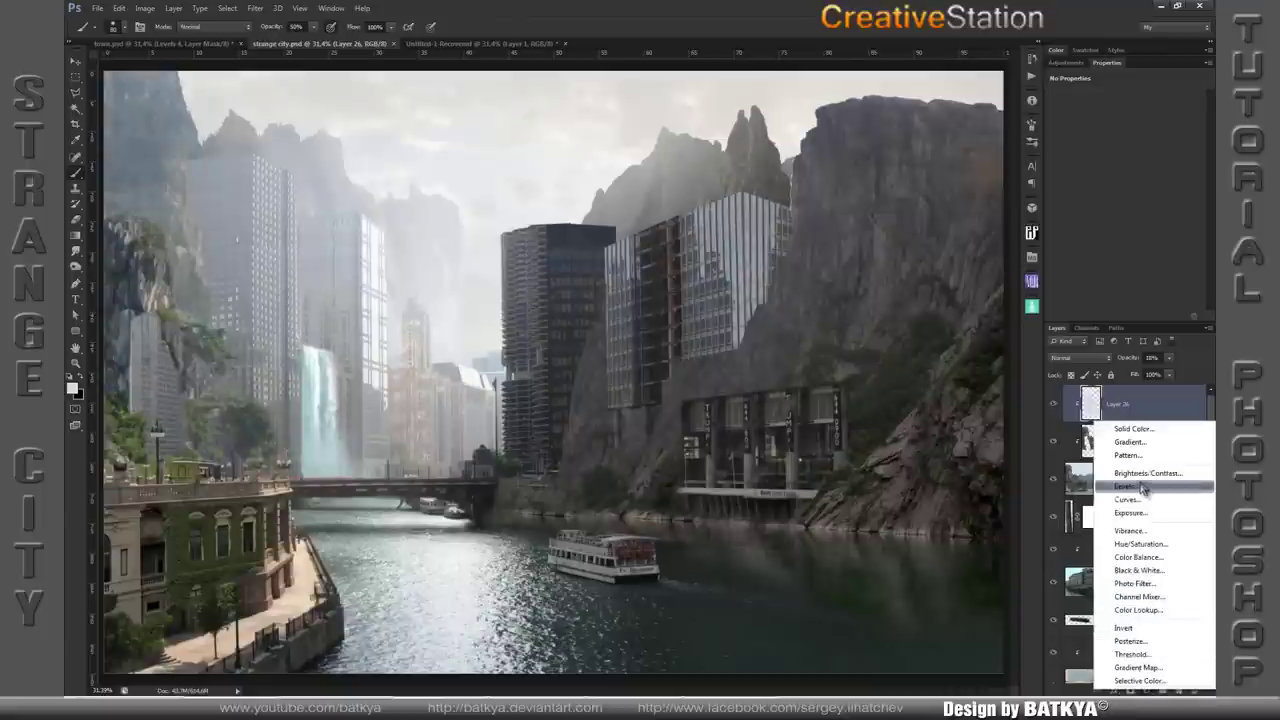
click(1140, 485)
click(1123, 316)
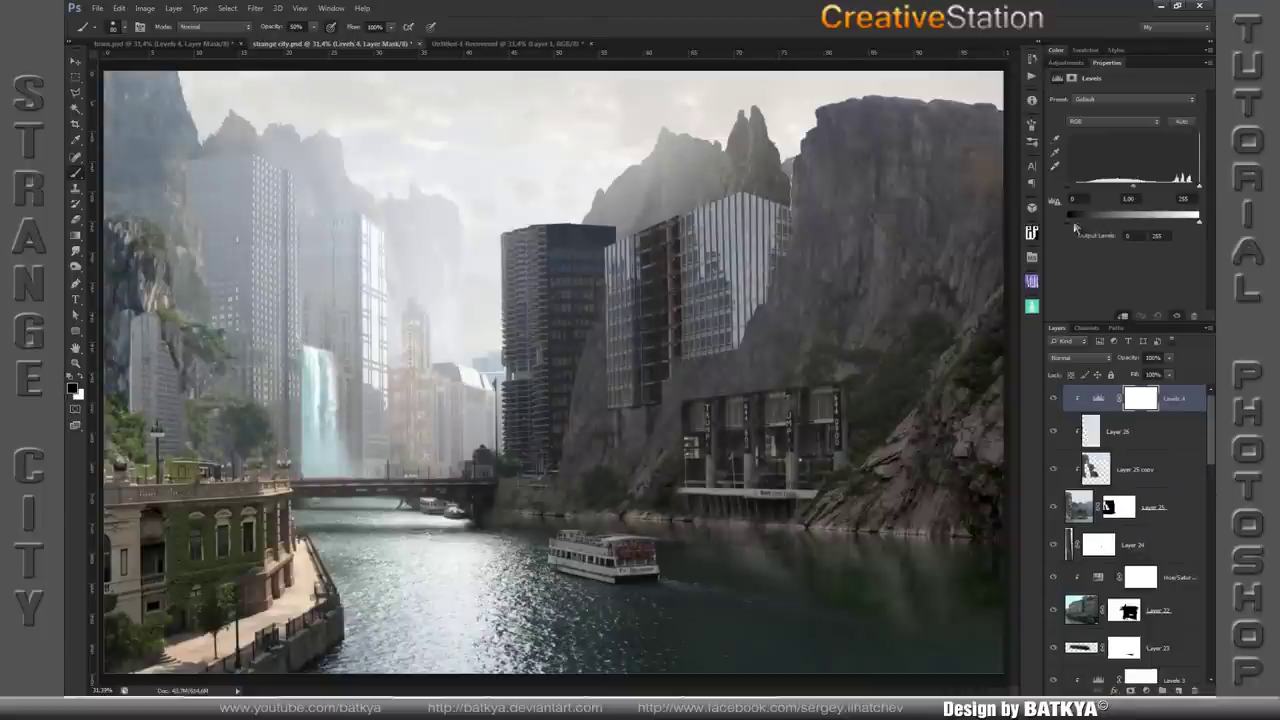
drag(1069, 227, 1106, 236)
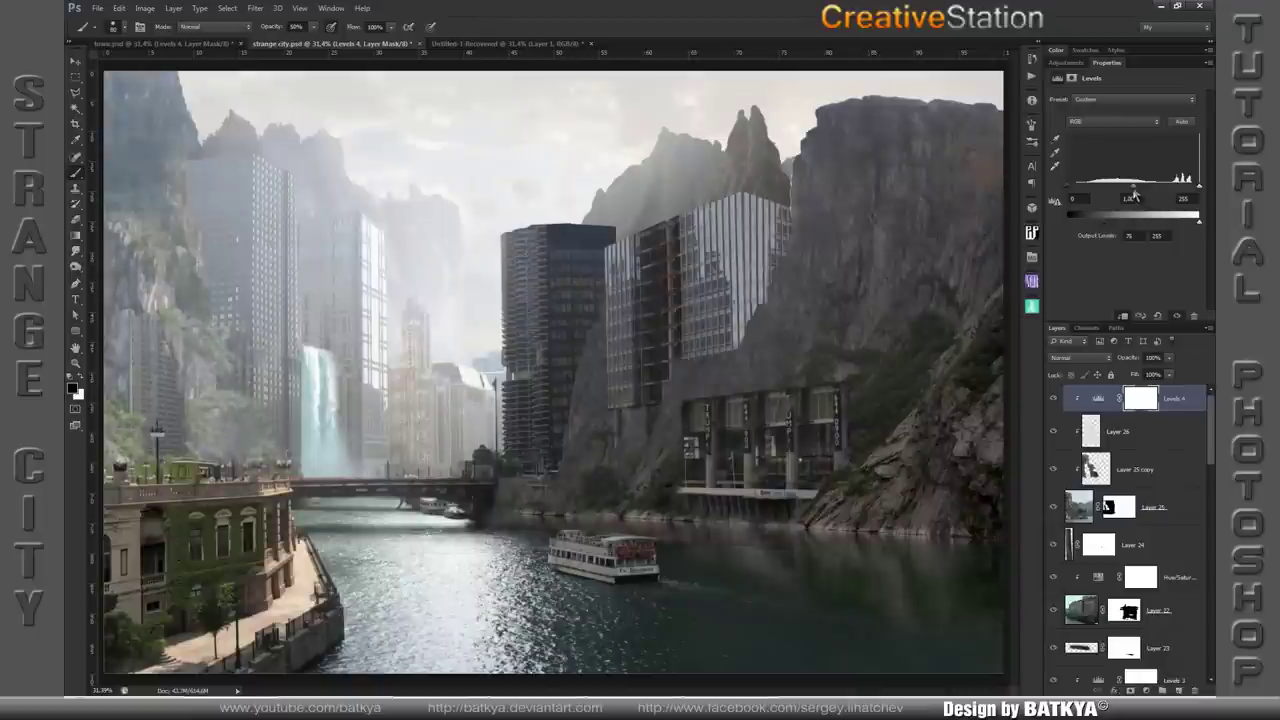
drag(1137, 197, 1145, 197)
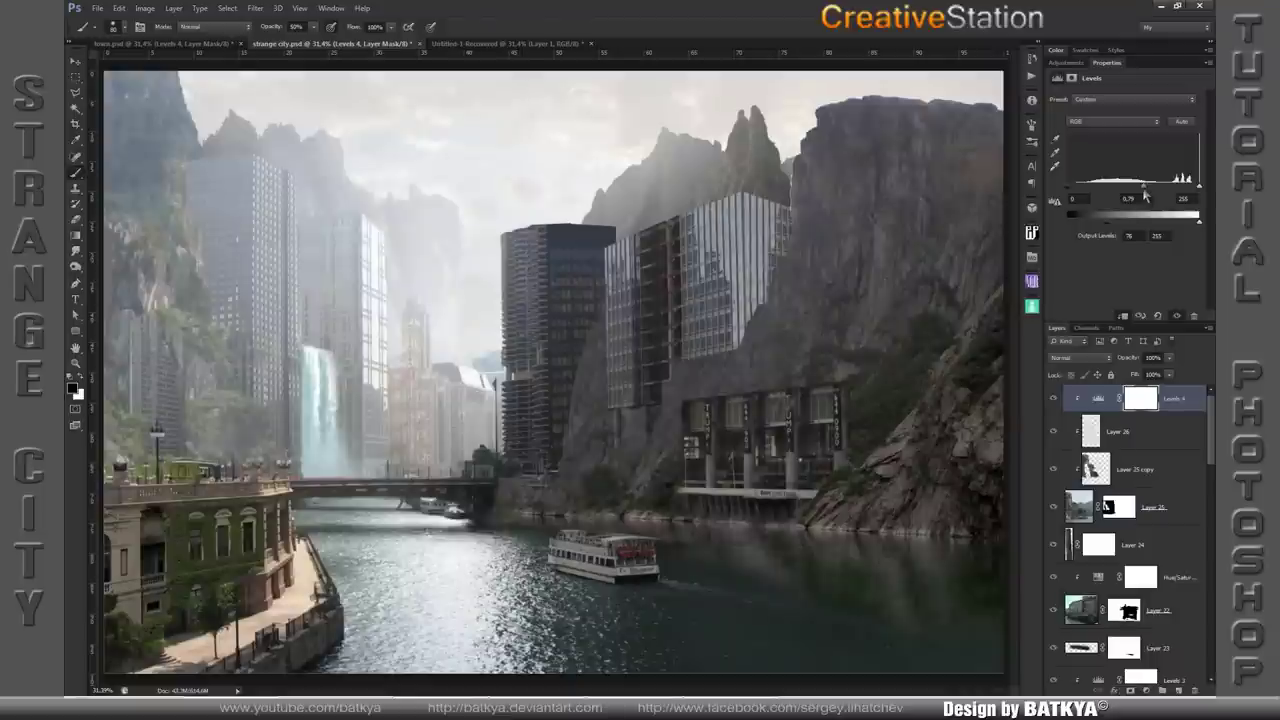
key(m)
click(1129, 359)
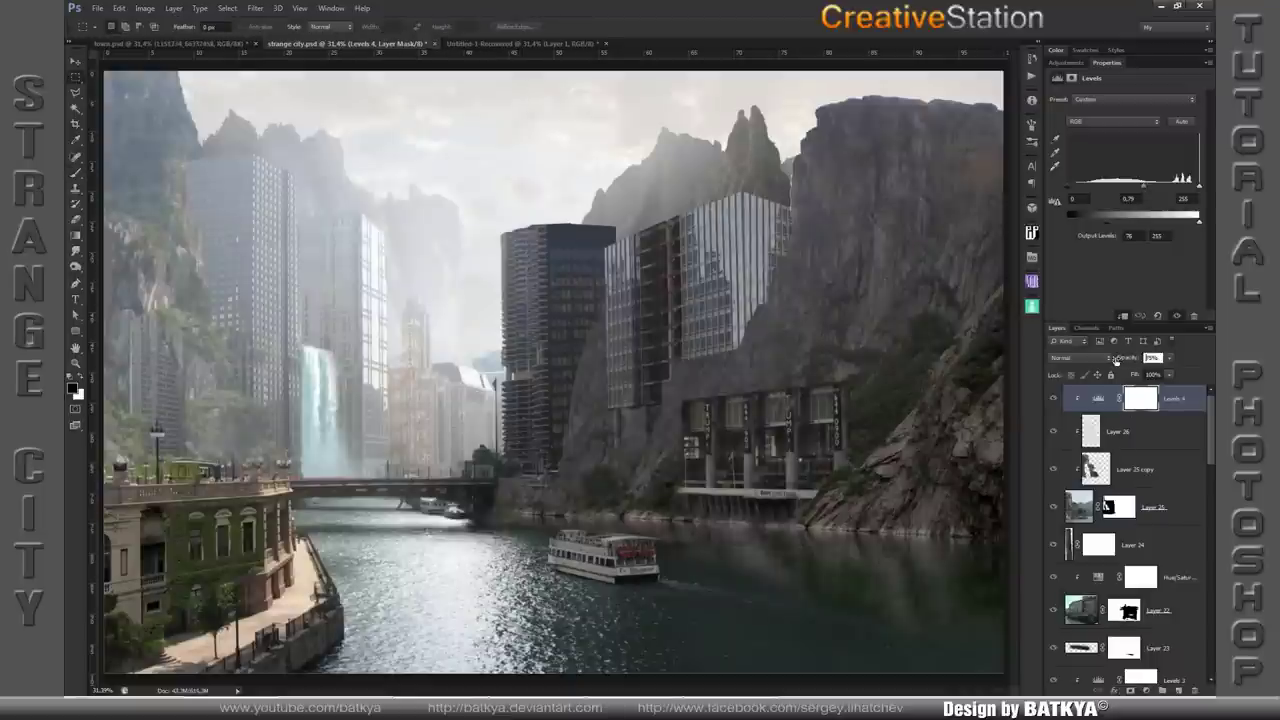
drag(1115, 360, 1110, 360)
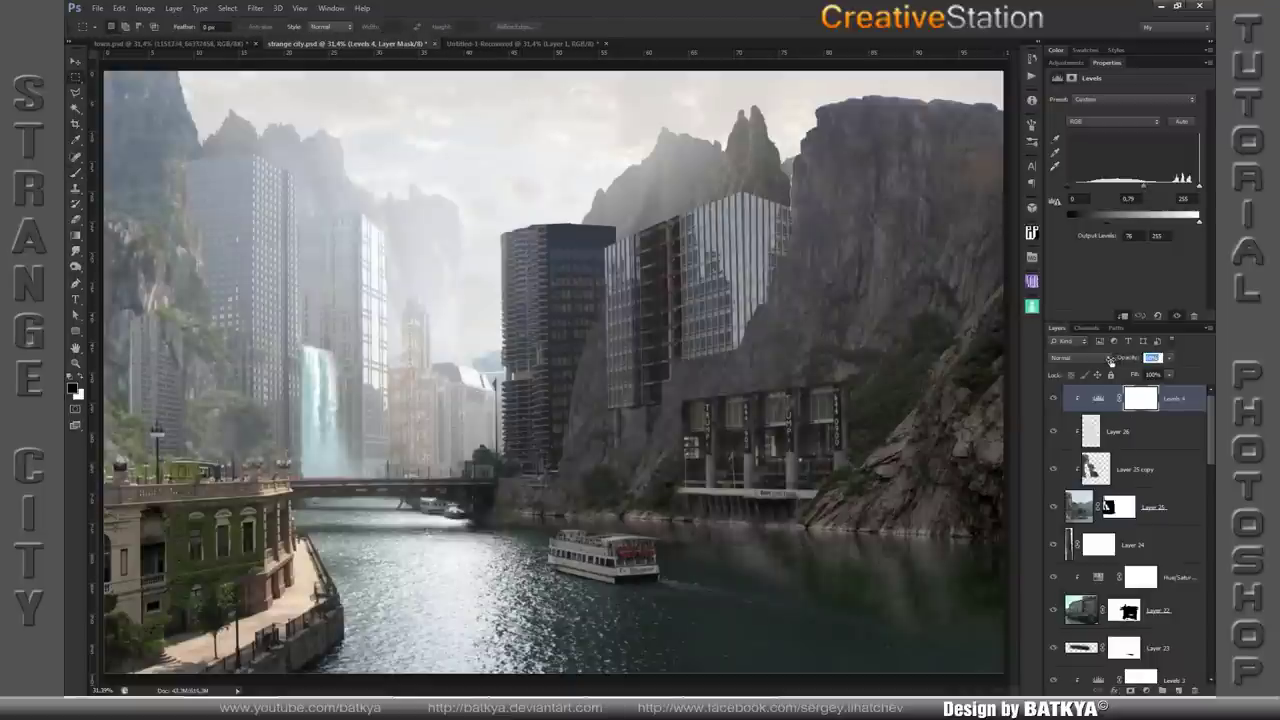
- Copy the skyline photo from Untitled-1-Recovered into the painting as masked Layer 27
click(530, 44)
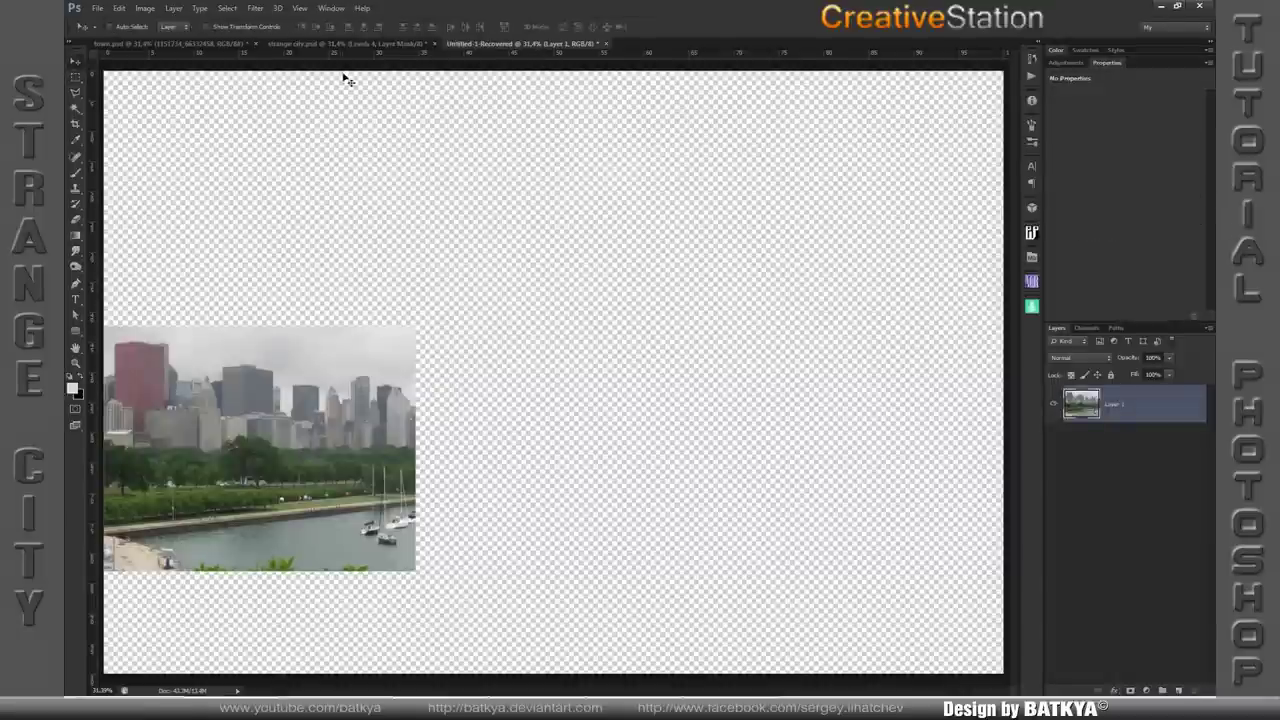
drag(343, 78, 970, 383)
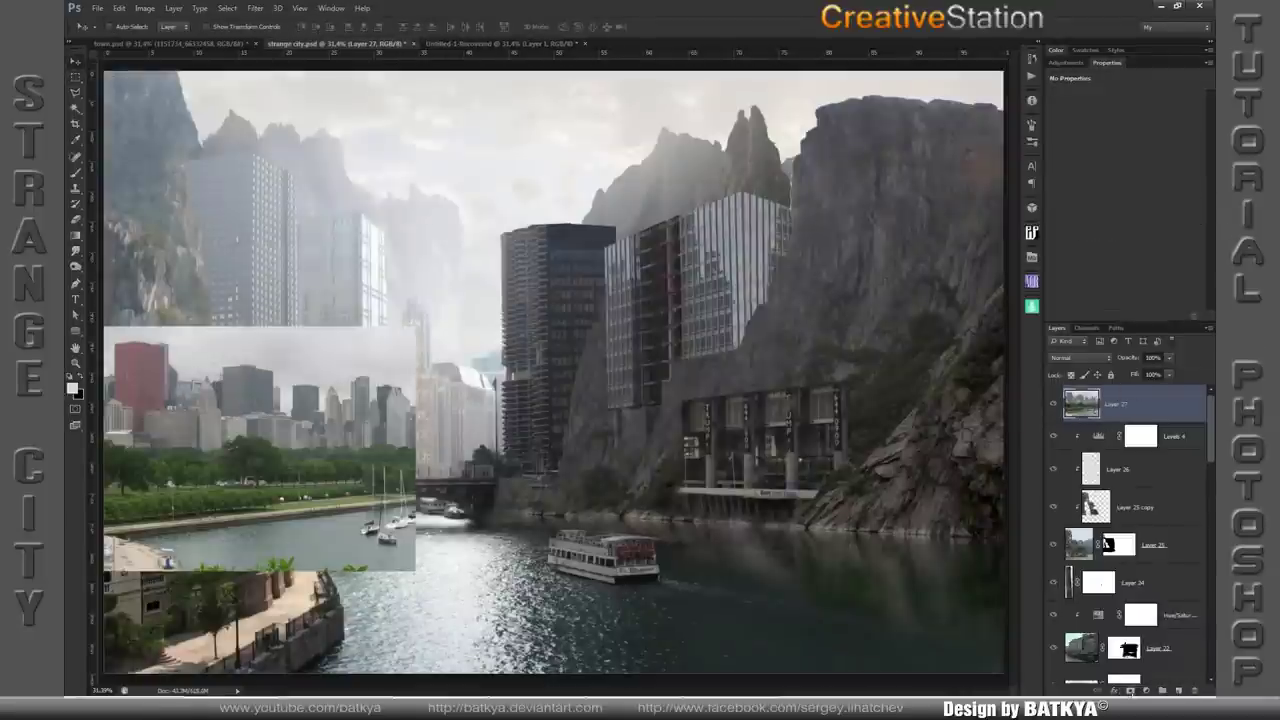
click(1130, 690)
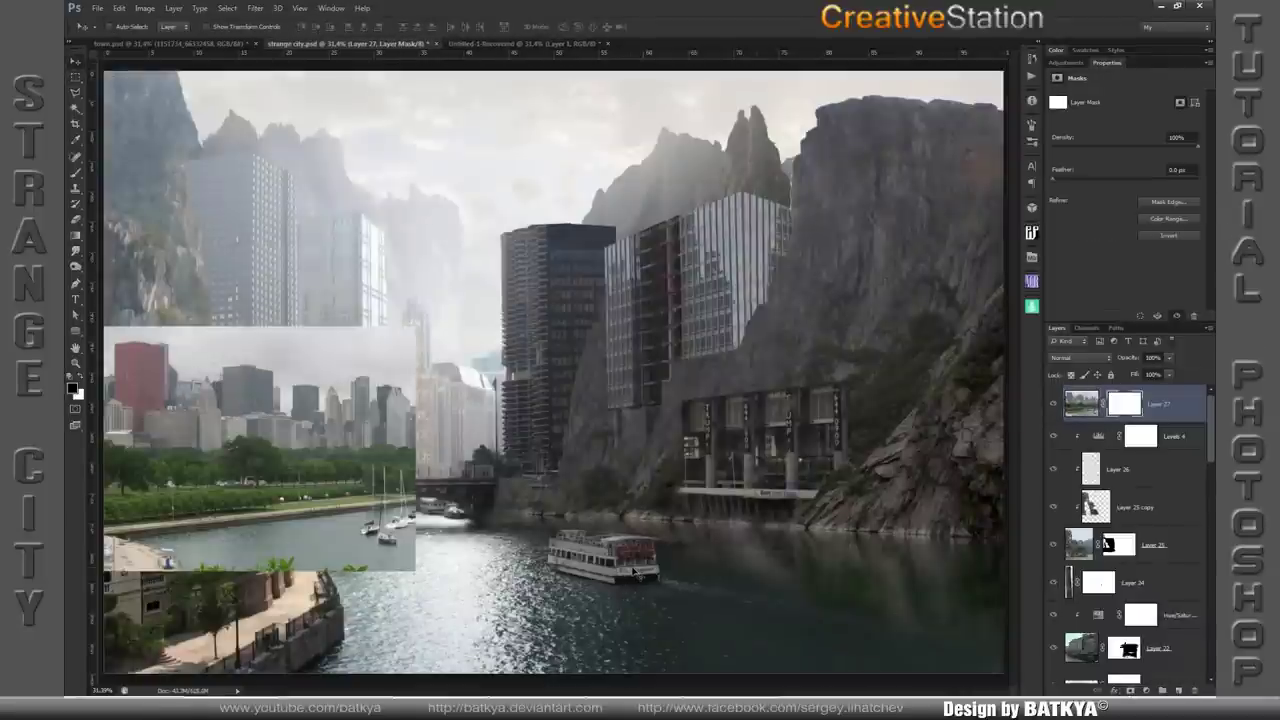
- Paint black on Layer 27's mask to hide the skyline buildings around the lower-left building
key(b)
right_click(227, 513)
key(Return)
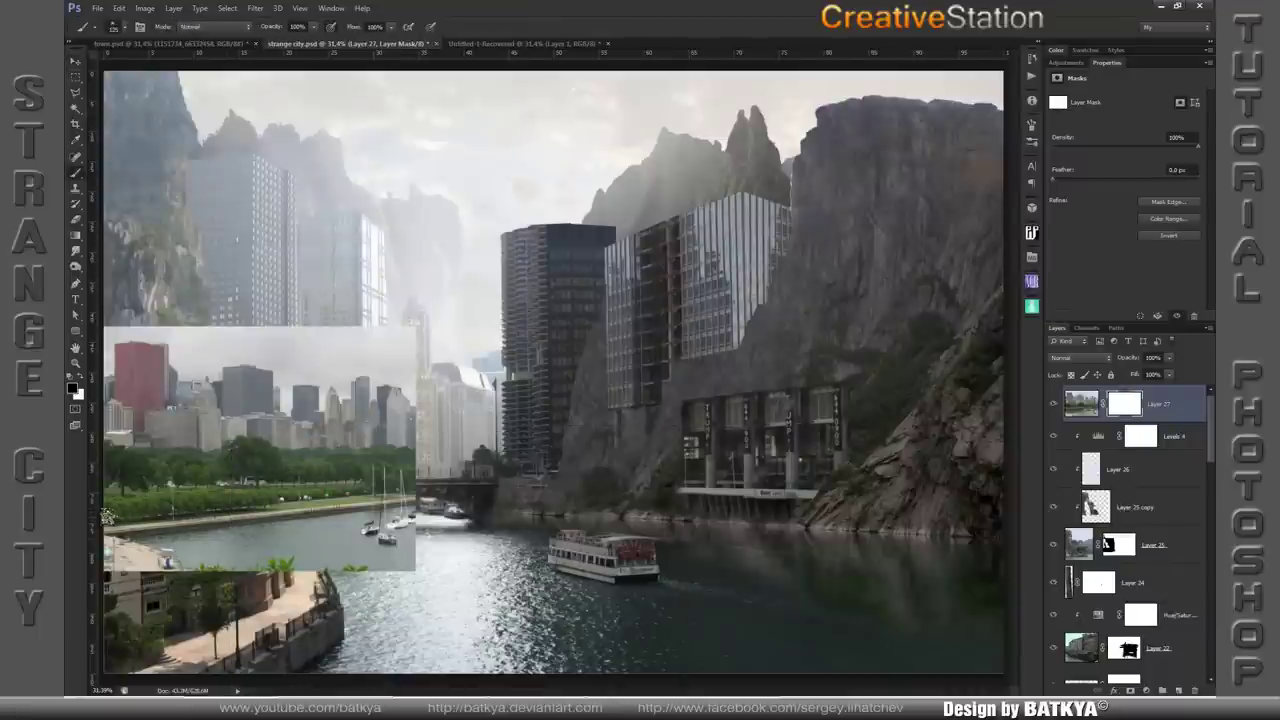
mouse_move(165, 520)
mouse_down()
mouse_move(115, 565)
mouse_move(146, 527)
mouse_move(250, 550)
mouse_move(280, 500)
mouse_move(370, 530)
mouse_move(265, 574)
mouse_move(330, 570)
mouse_move(390, 545)
mouse_move(300, 565)
mouse_move(287, 480)
mouse_up()
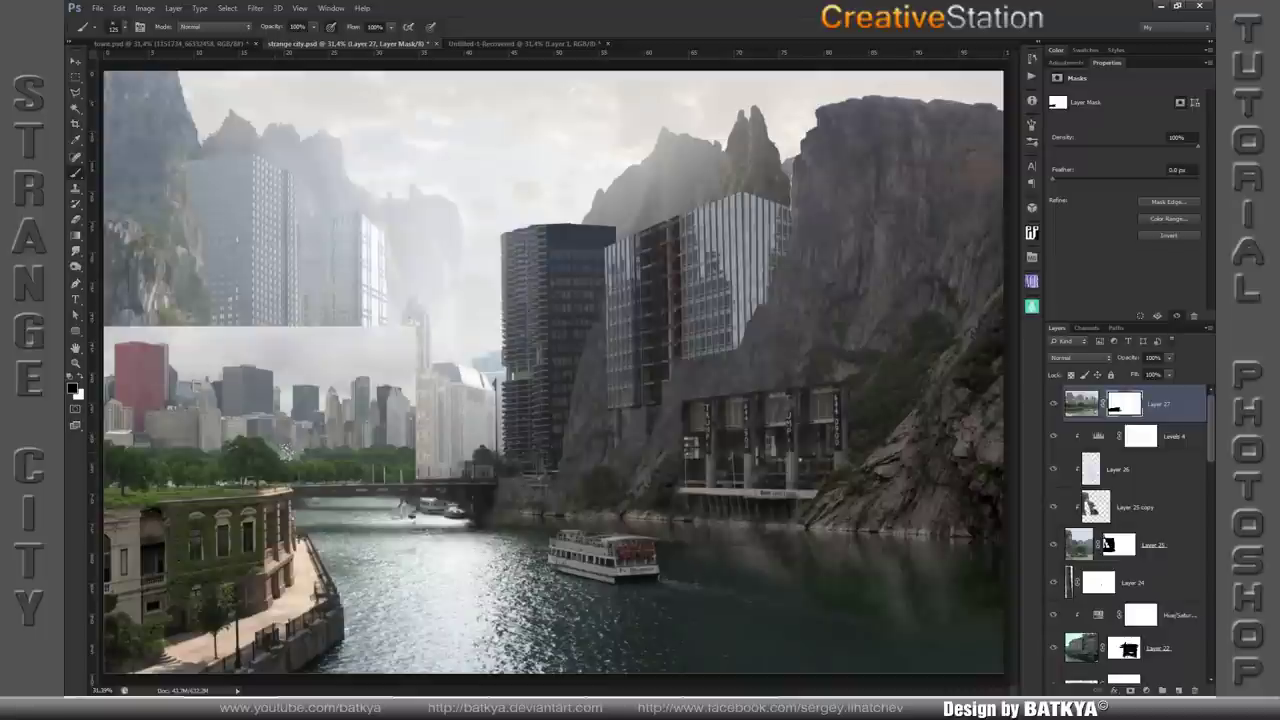
mouse_move(305, 485)
mouse_down()
mouse_move(316, 349)
mouse_move(335, 480)
mouse_move(354, 330)
mouse_move(380, 480)
mouse_move(396, 400)
mouse_up()
mouse_move(400, 505)
mouse_down()
mouse_move(412, 340)
mouse_move(392, 495)
mouse_move(364, 445)
mouse_move(284, 456)
mouse_move(252, 425)
mouse_move(196, 443)
mouse_move(106, 434)
mouse_move(189, 427)
mouse_up()
mouse_move(110, 423)
mouse_down()
mouse_move(150, 372)
mouse_move(95, 335)
mouse_move(300, 332)
mouse_up()
mouse_move(175, 357)
mouse_down()
mouse_move(300, 355)
mouse_move(290, 380)
mouse_move(210, 420)
mouse_up()
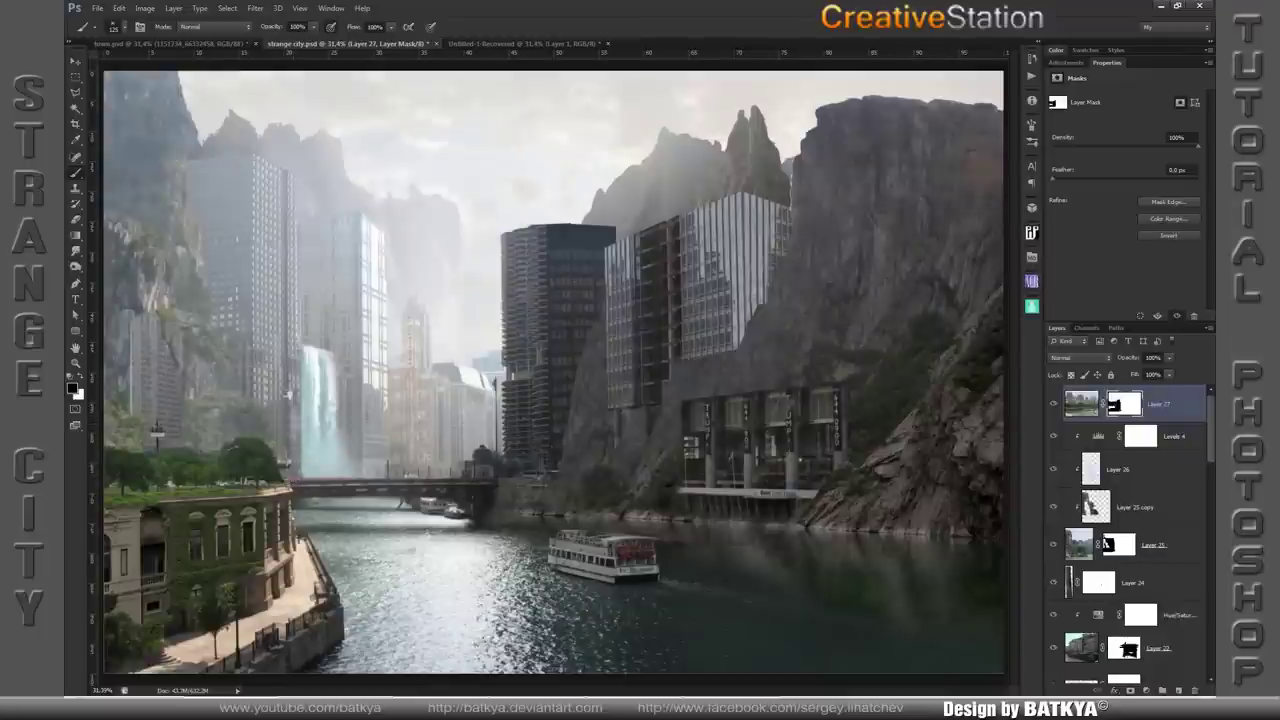
- Restore the rooftop trees with white at 50% then 20% brush opacity
key(x)
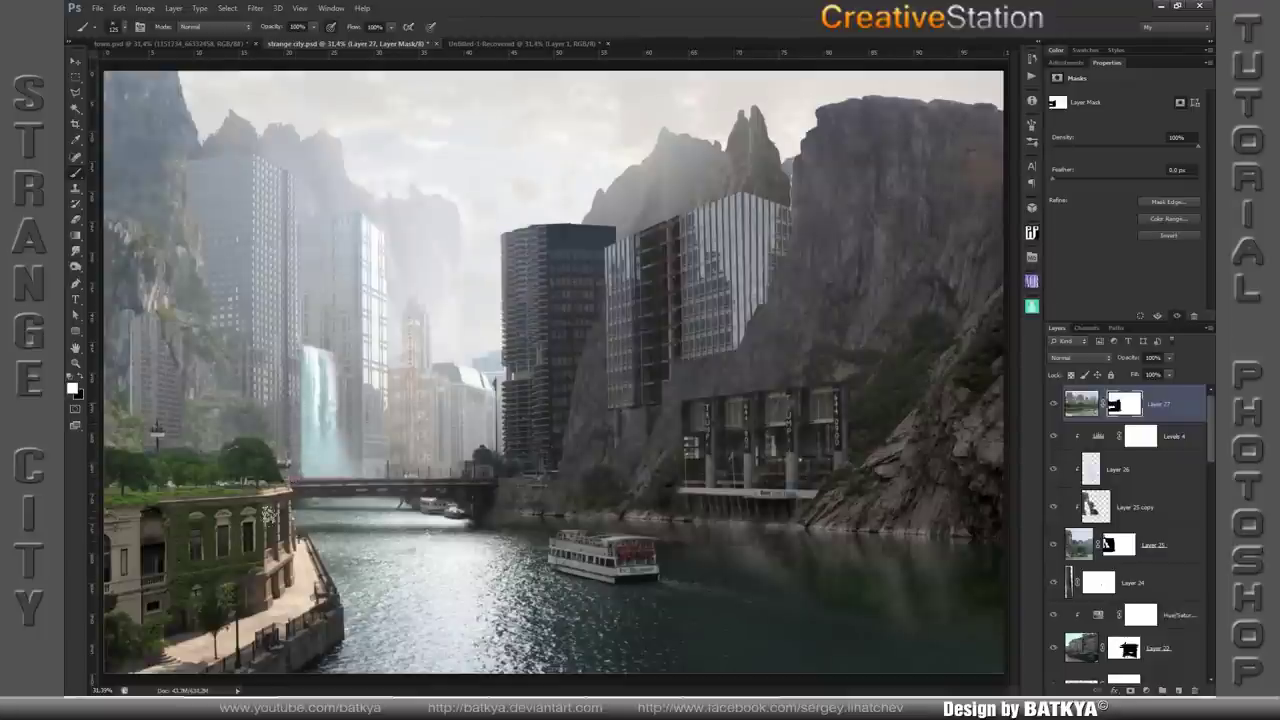
key(5)
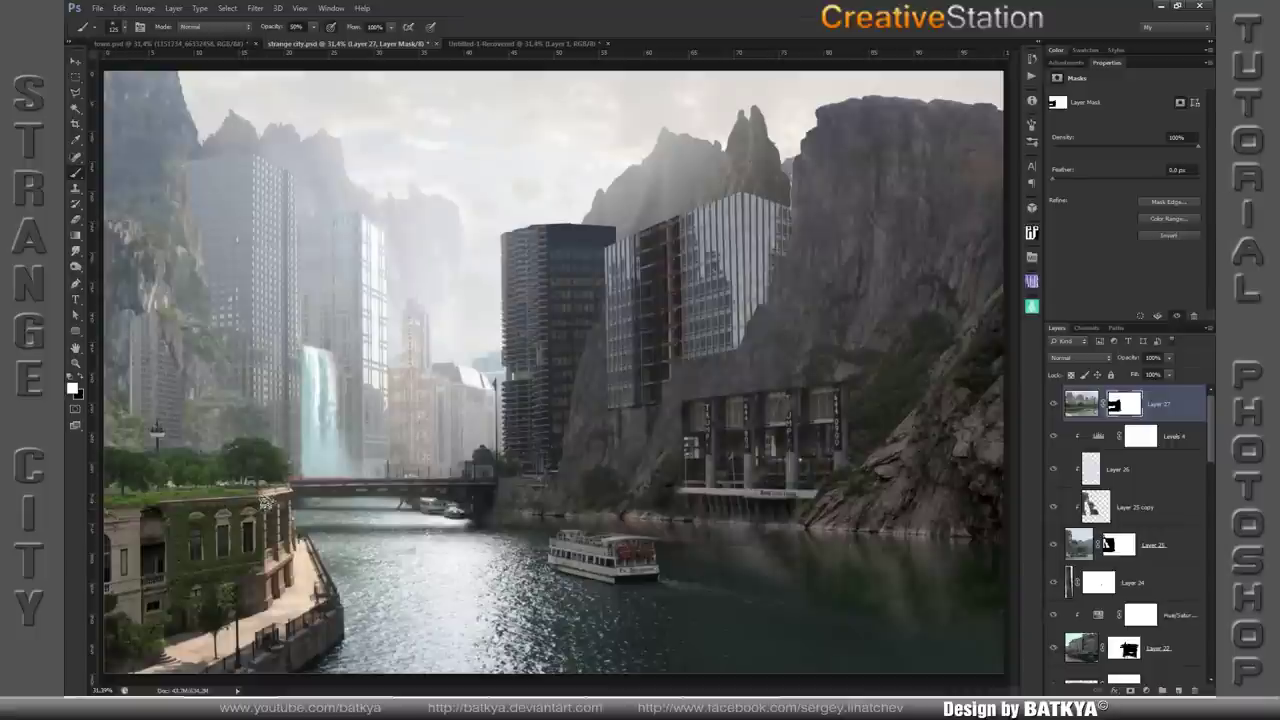
key(x)
key(0)
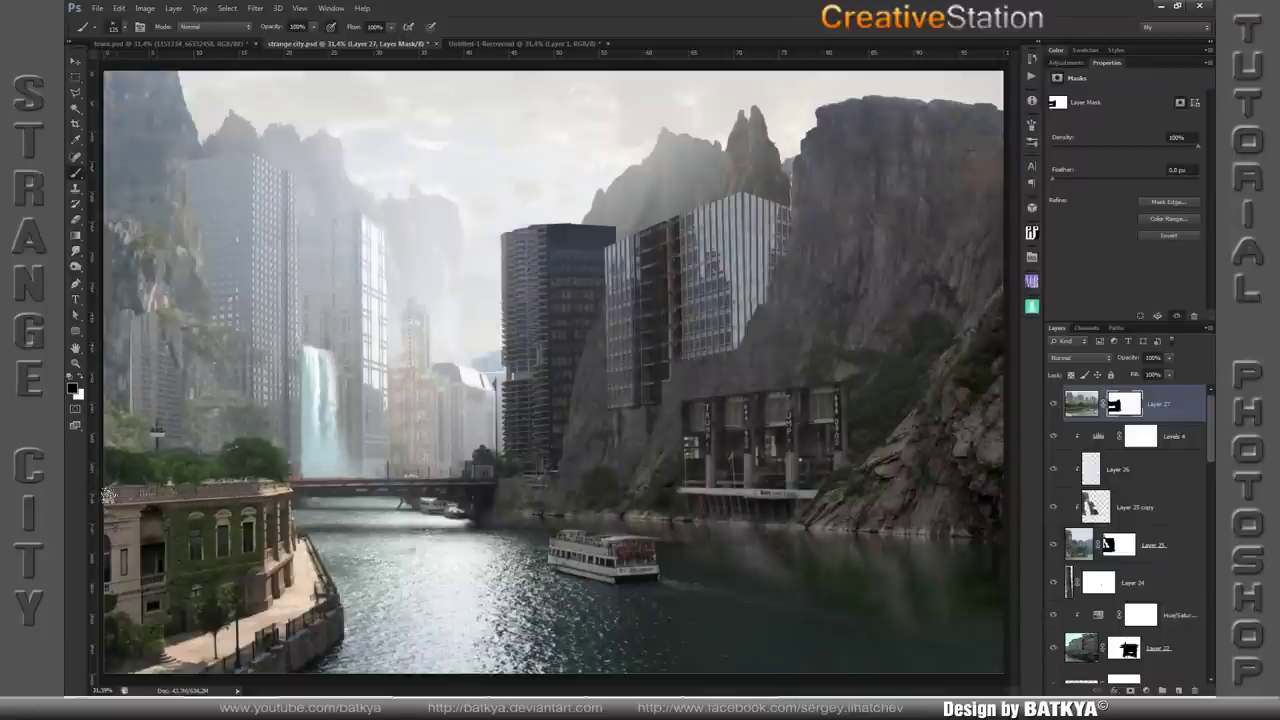
key(x)
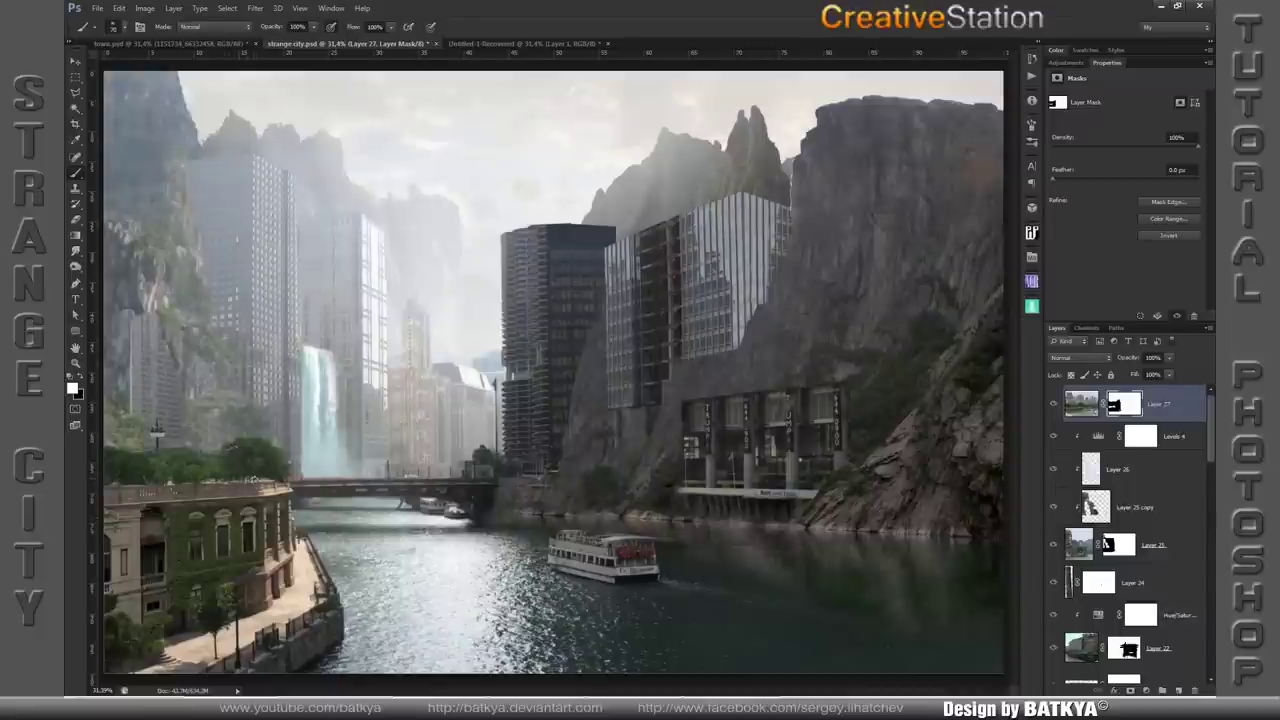
click(268, 480)
key(x)
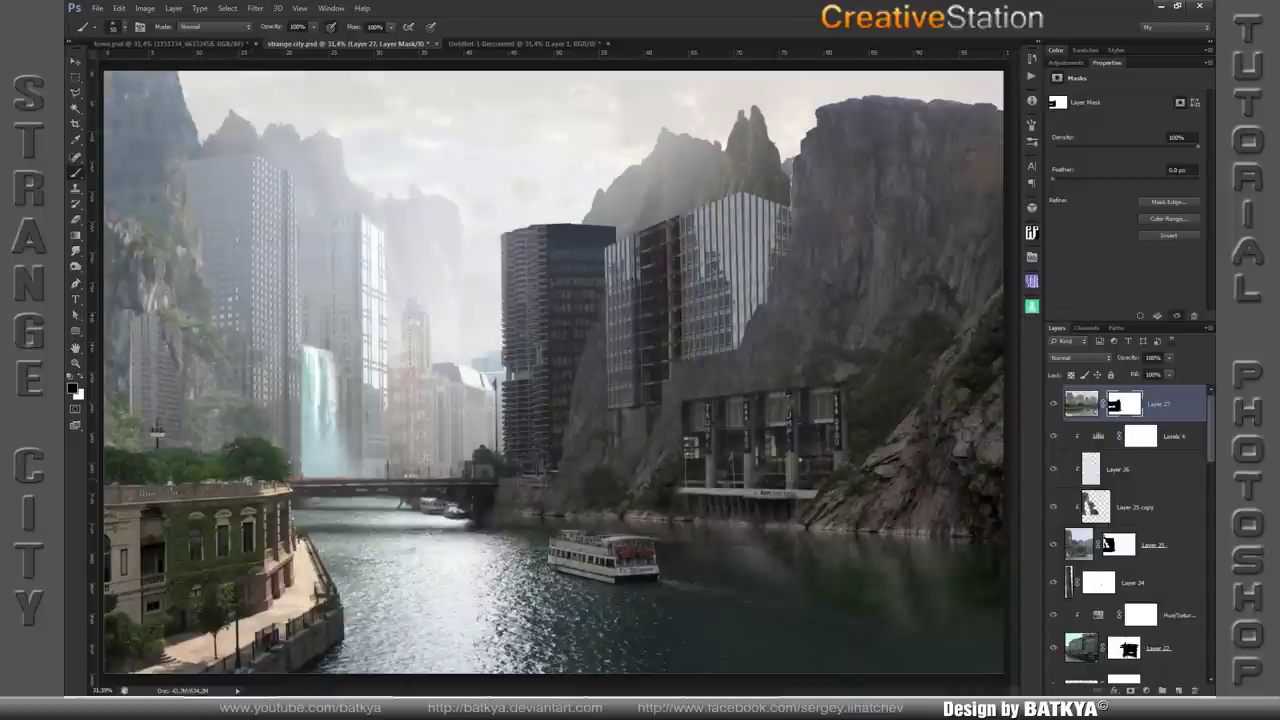
key(2)
key(x)
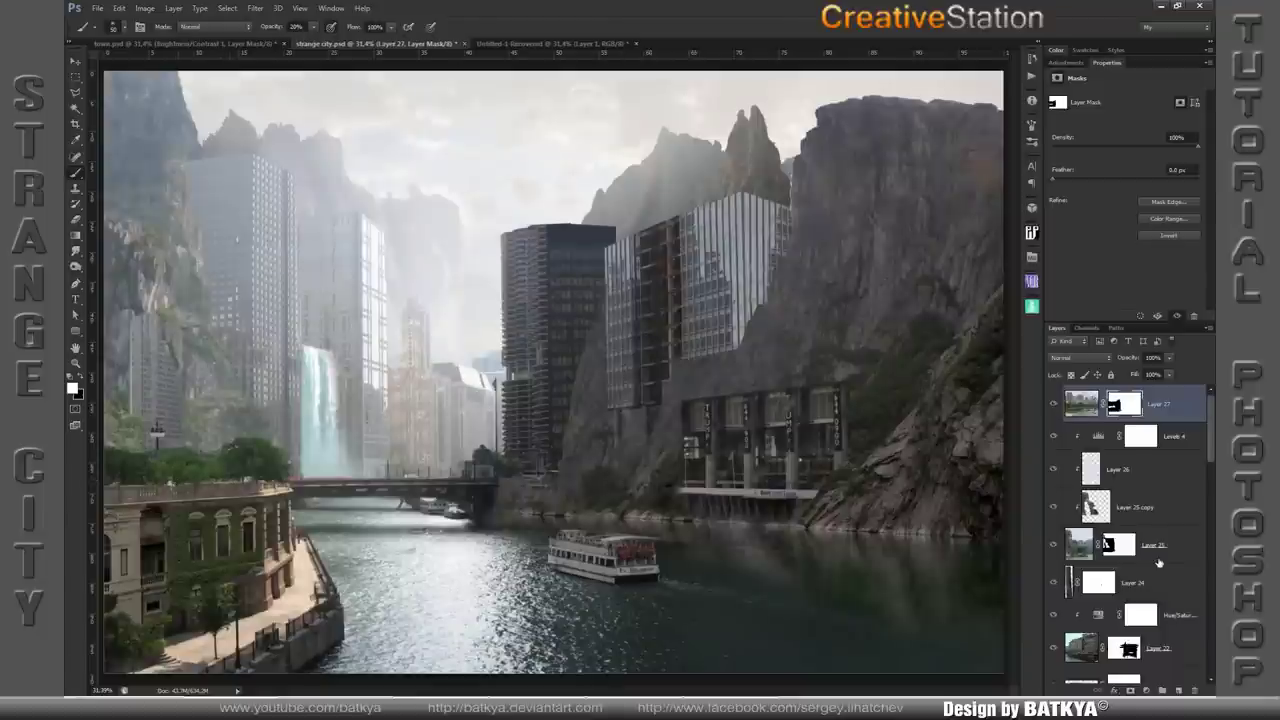
- Duplicate Layer 27, shift the copy right toward the bridge, and mask it off the waterfall
key(ctrl+j)
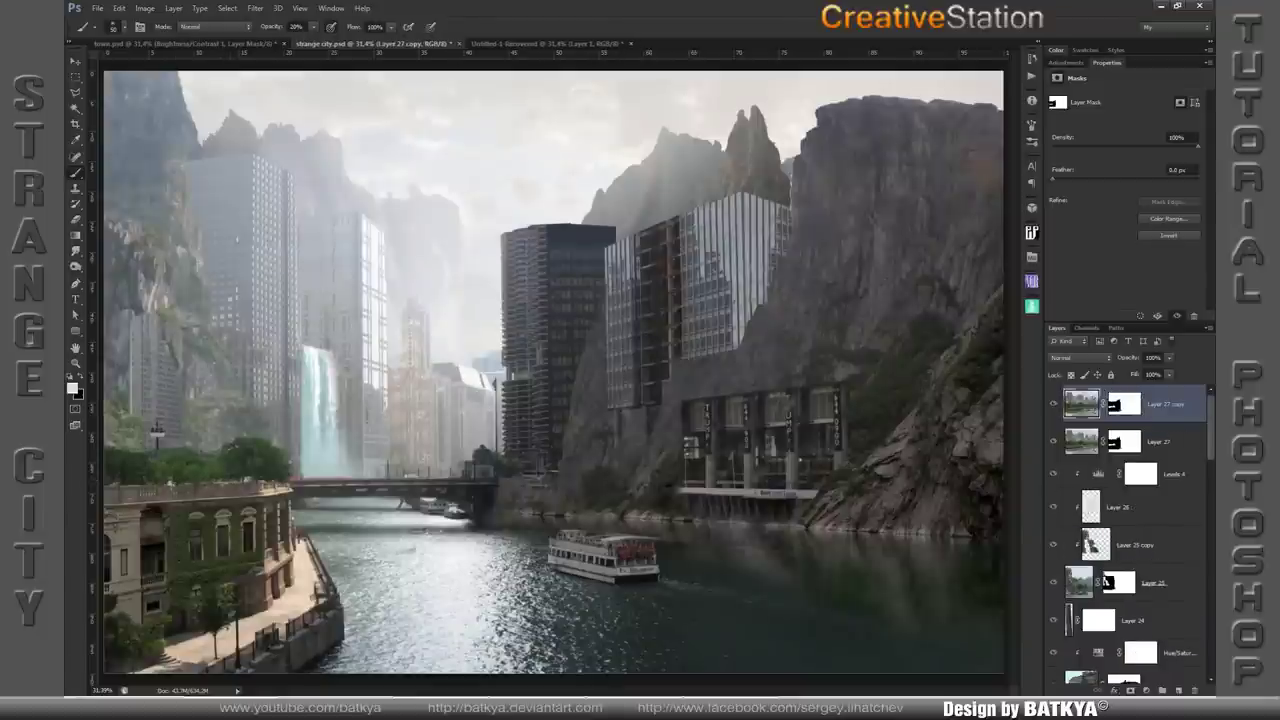
key(v)
drag(258, 470, 412, 459)
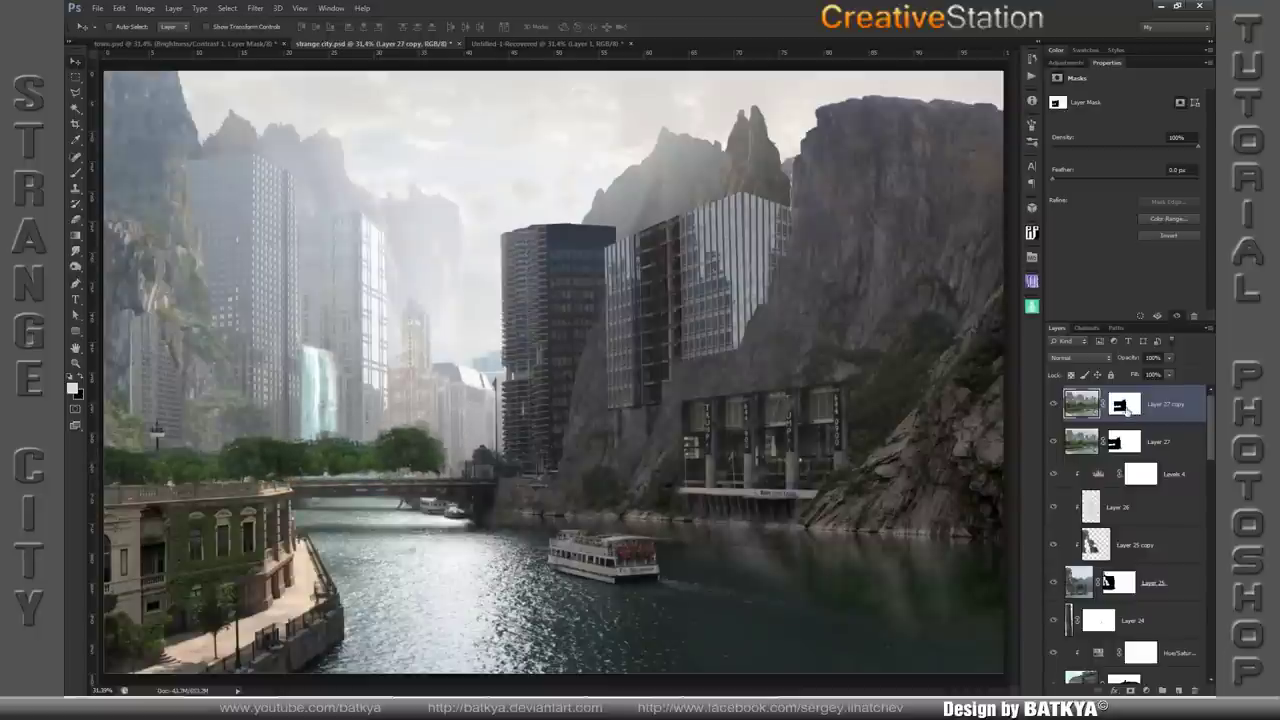
click(1125, 406)
key(b)
key(x)
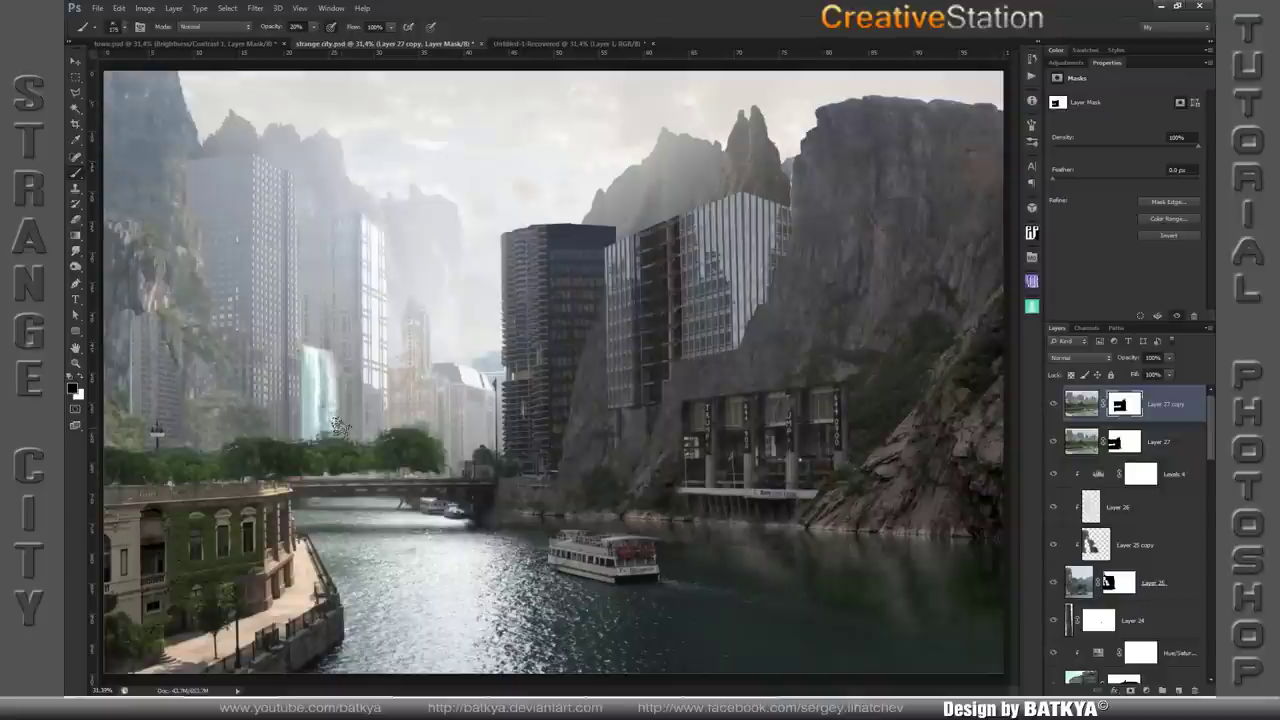
key(0)
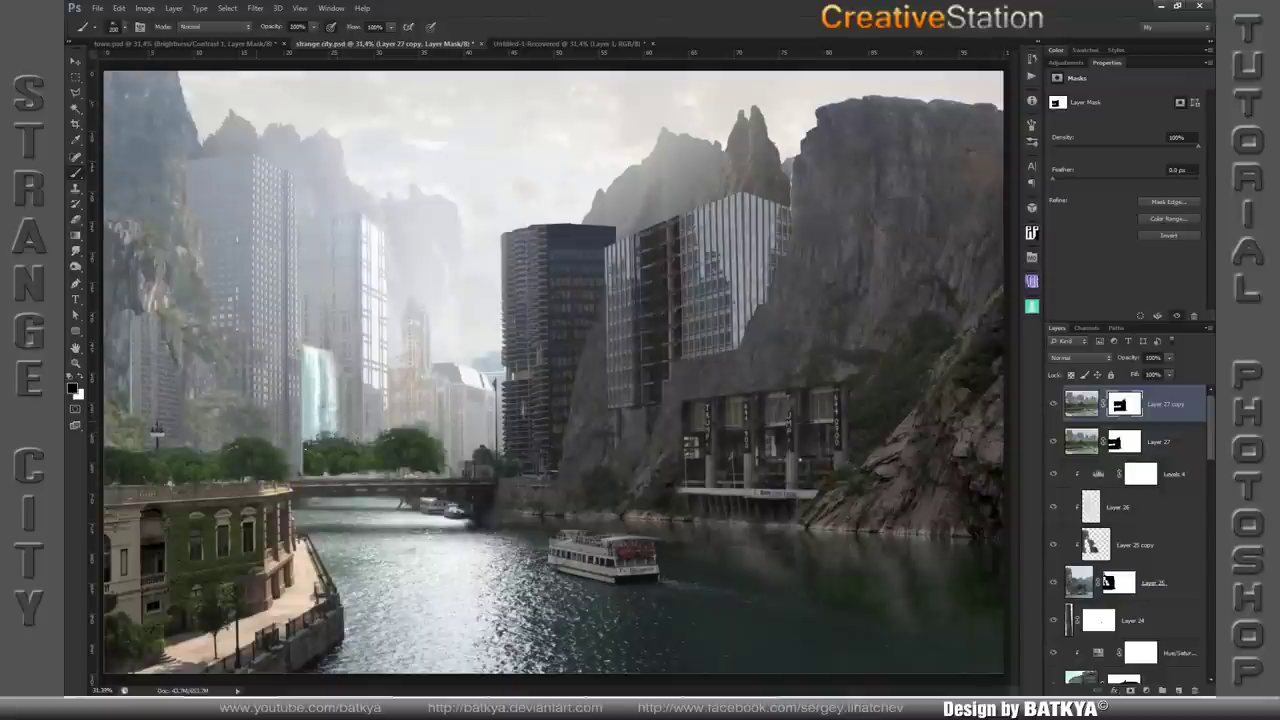
drag(295, 455, 362, 440)
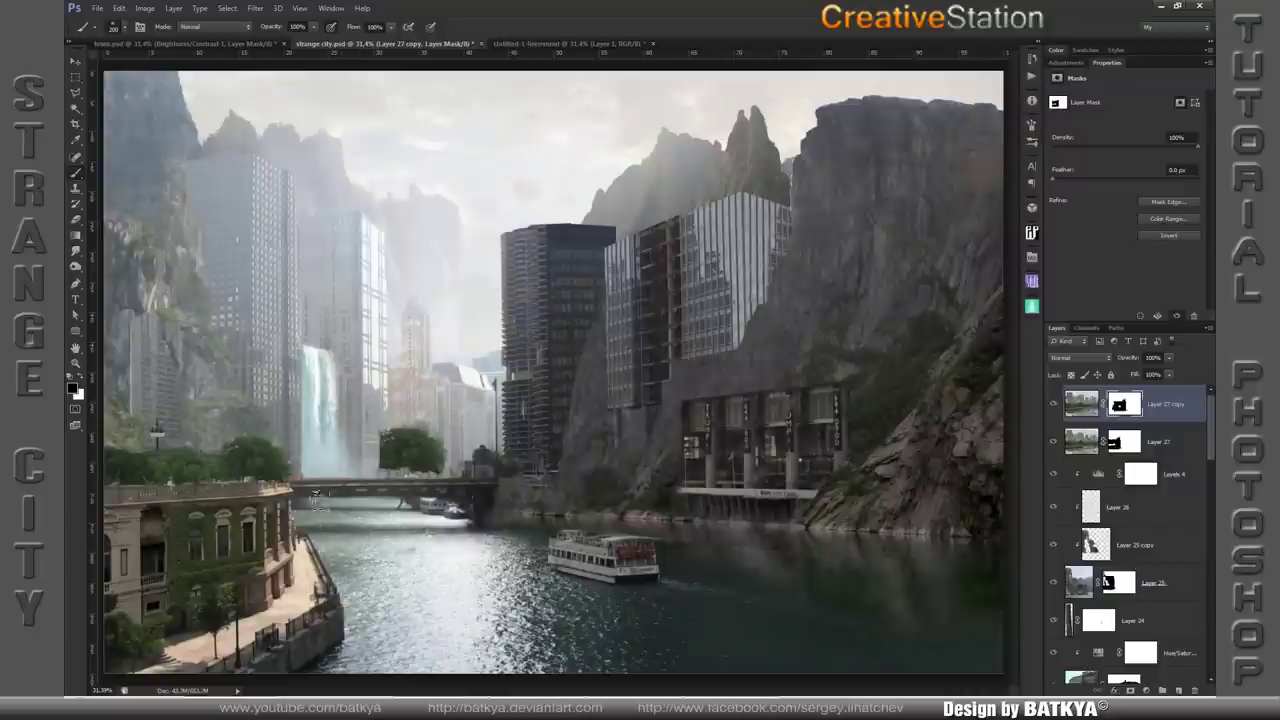
- Nudge the copied trees slightly right and trim their edge next to the bridge
key(v)
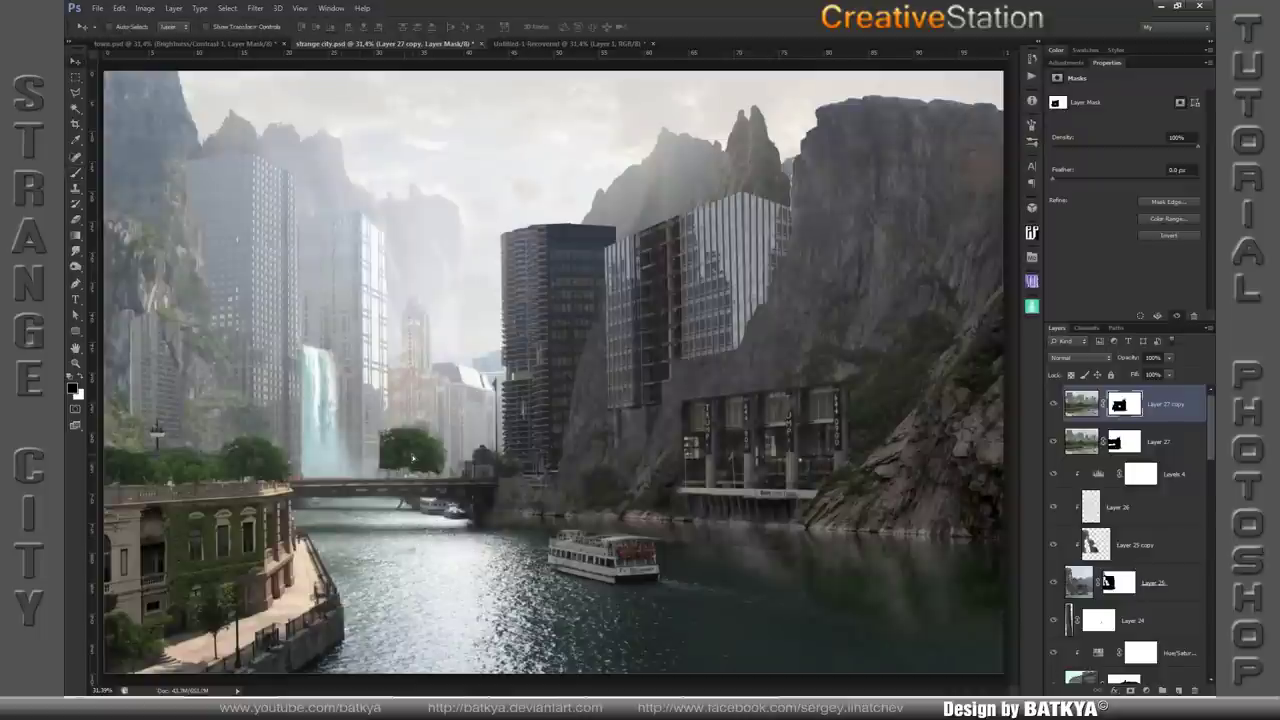
drag(412, 458, 418, 458)
key(b)
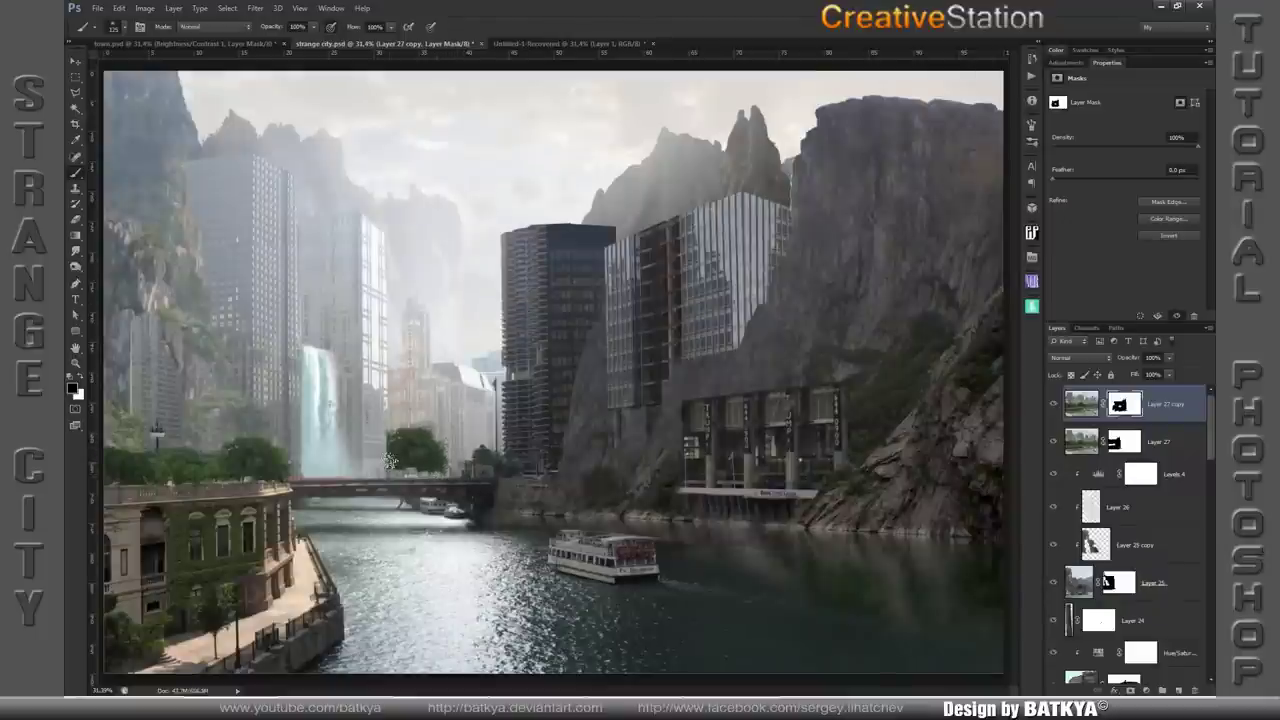
key(x)
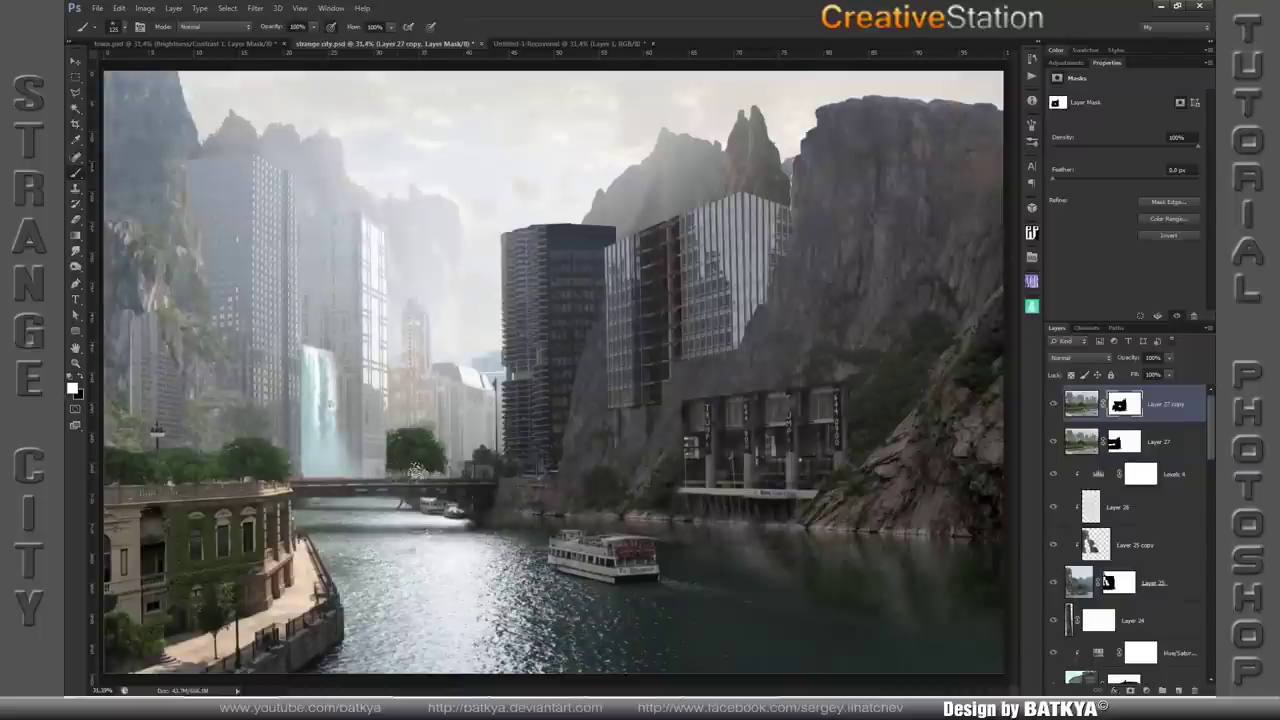
key(x)
key(v)
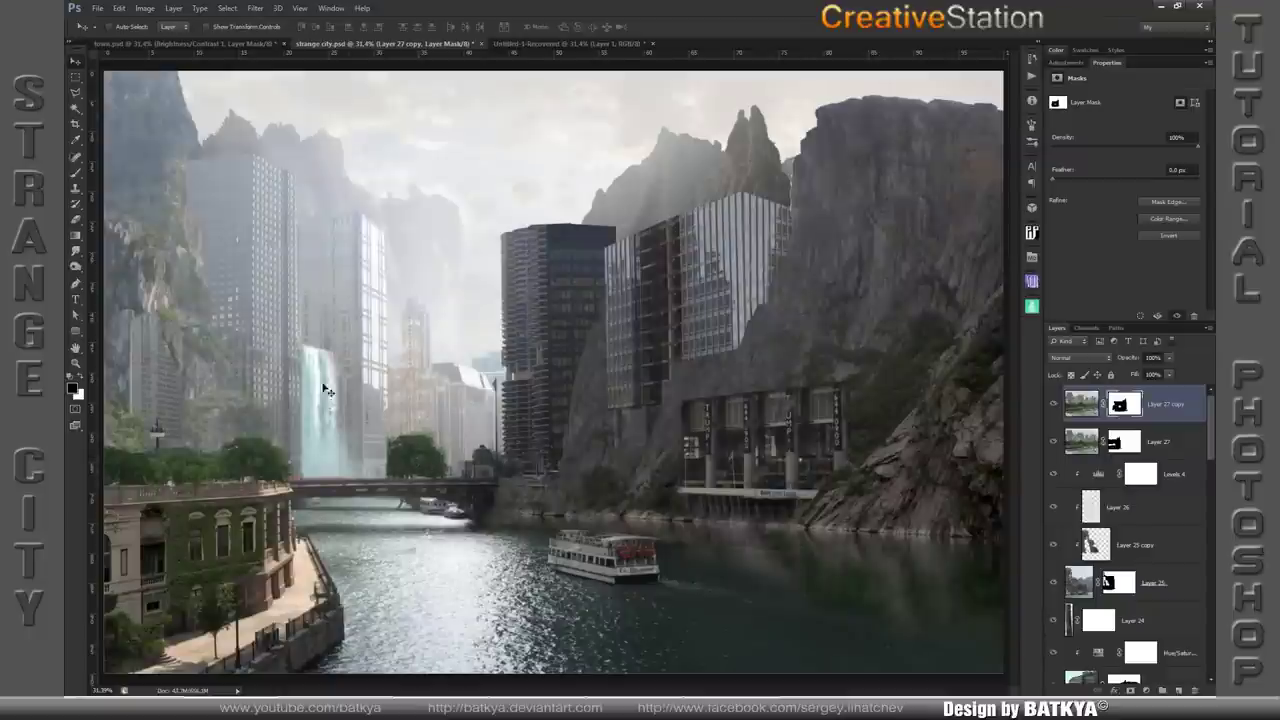
key(b)
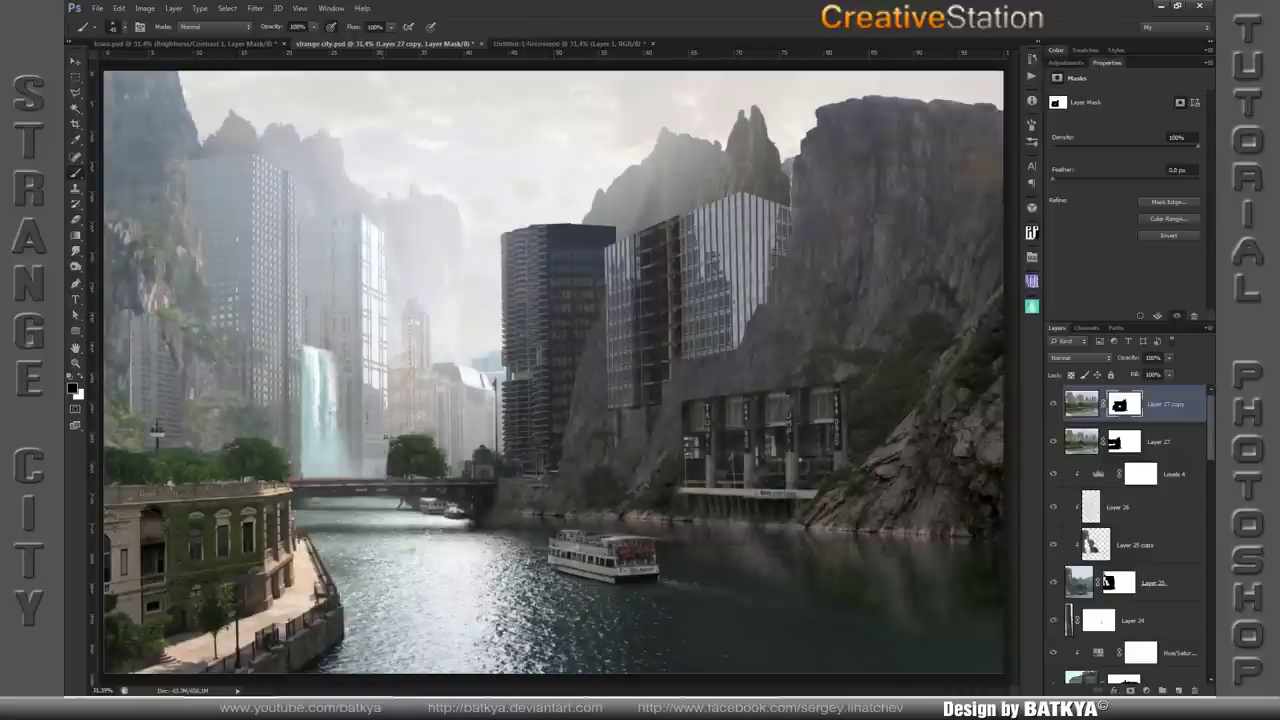
drag(388, 450, 388, 474)
- Add a brightened Brightness/Contrast adjustment above Layer 27 with its mask inverted to black
click(1160, 441)
click(1142, 690)
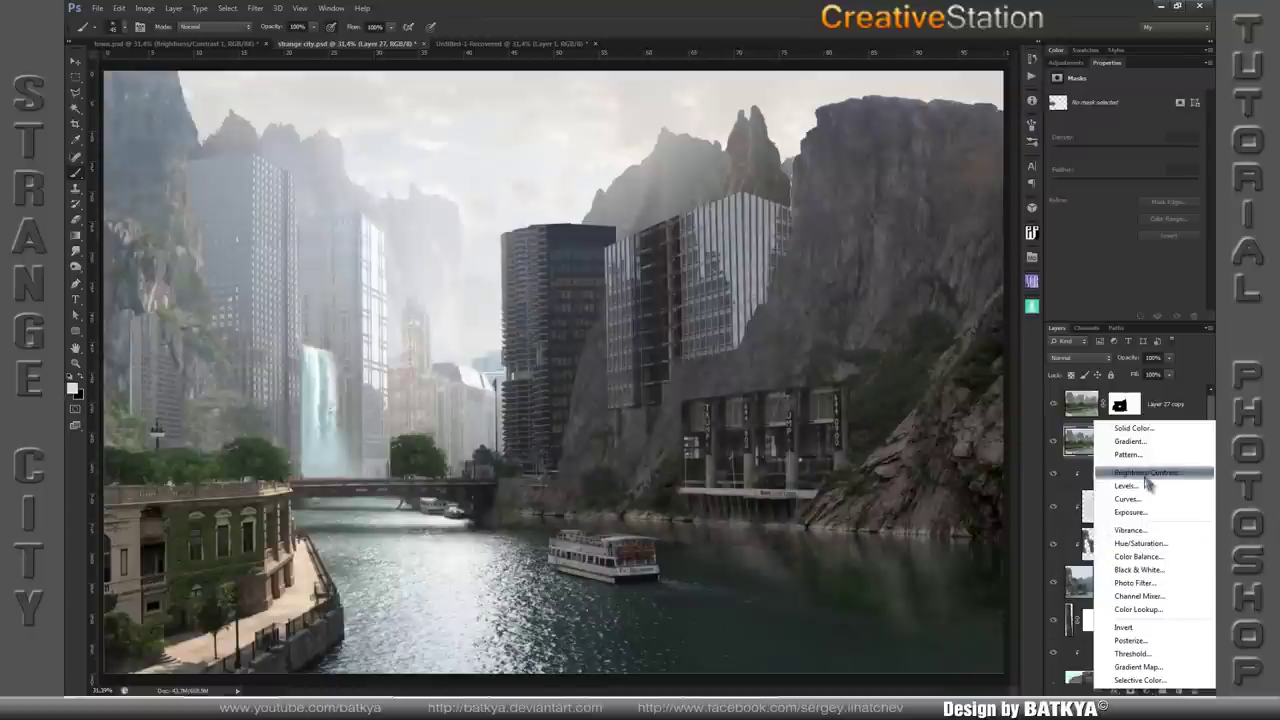
click(1146, 474)
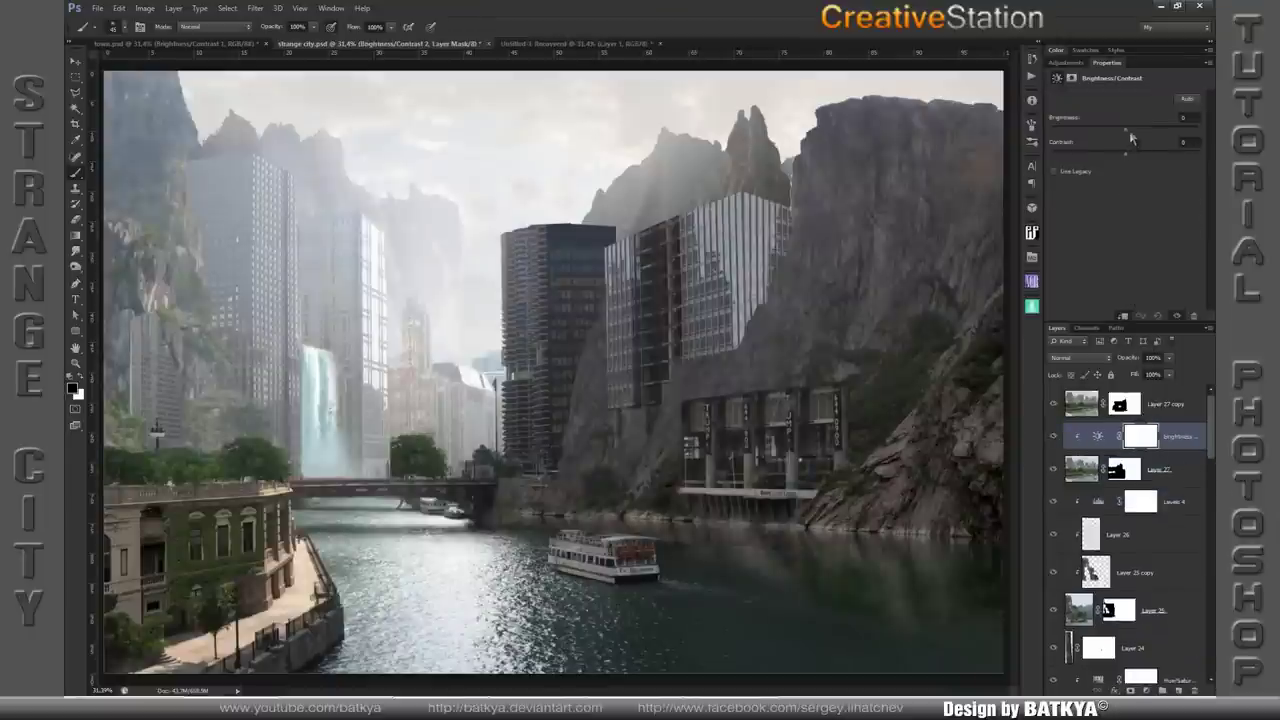
drag(1126, 131, 1166, 132)
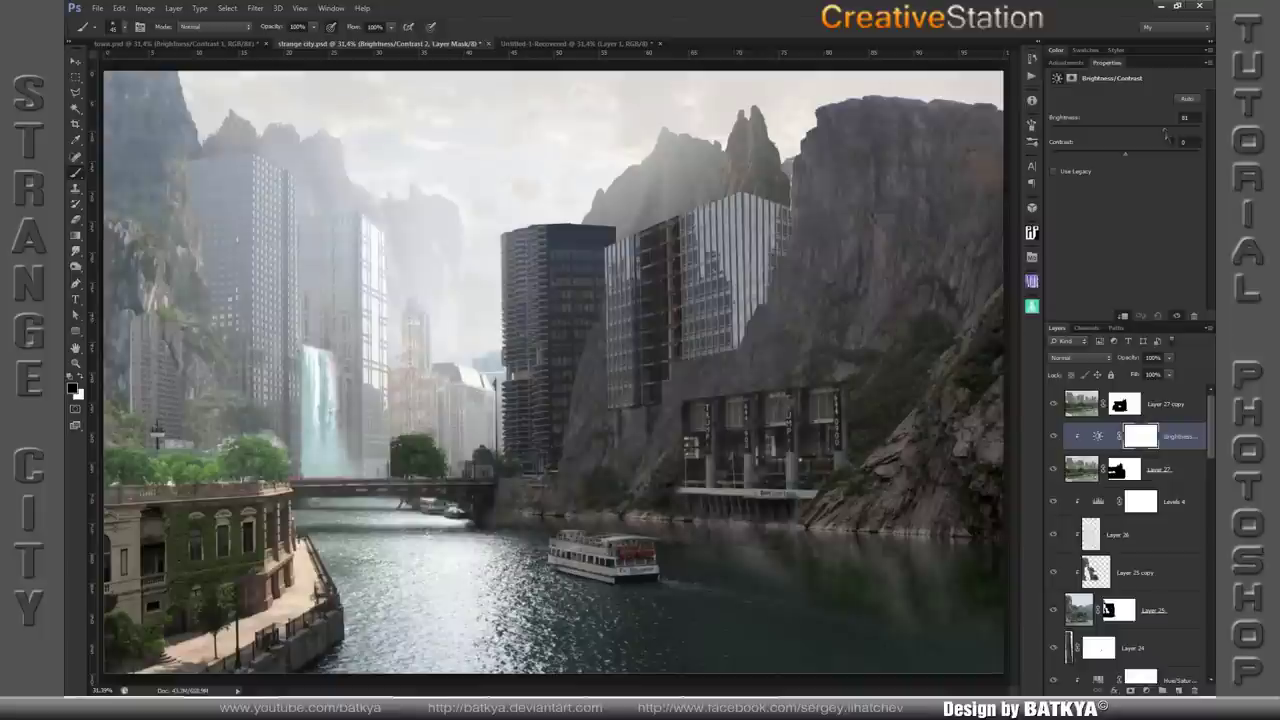
click(1148, 438)
key(ctrl+i)
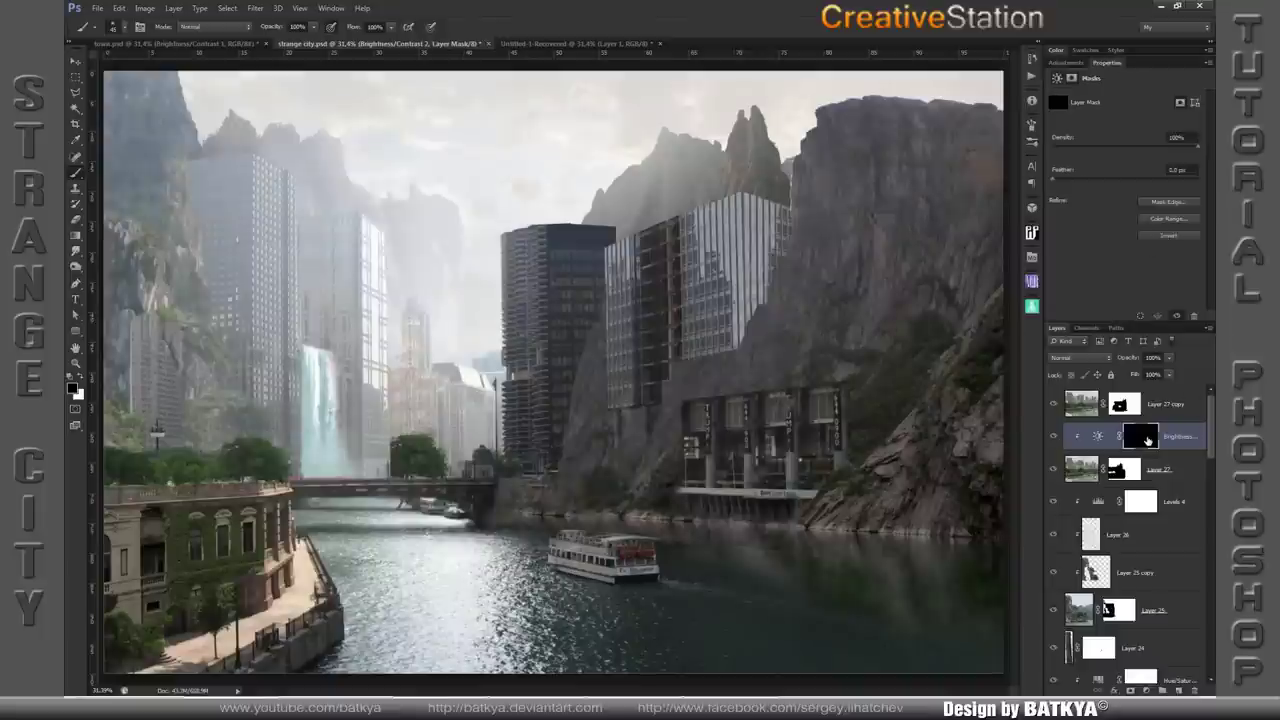
- Set a white 50% brush, then move through the tree mask, adjustment and Layer 27 copy
key(x)
key(5)
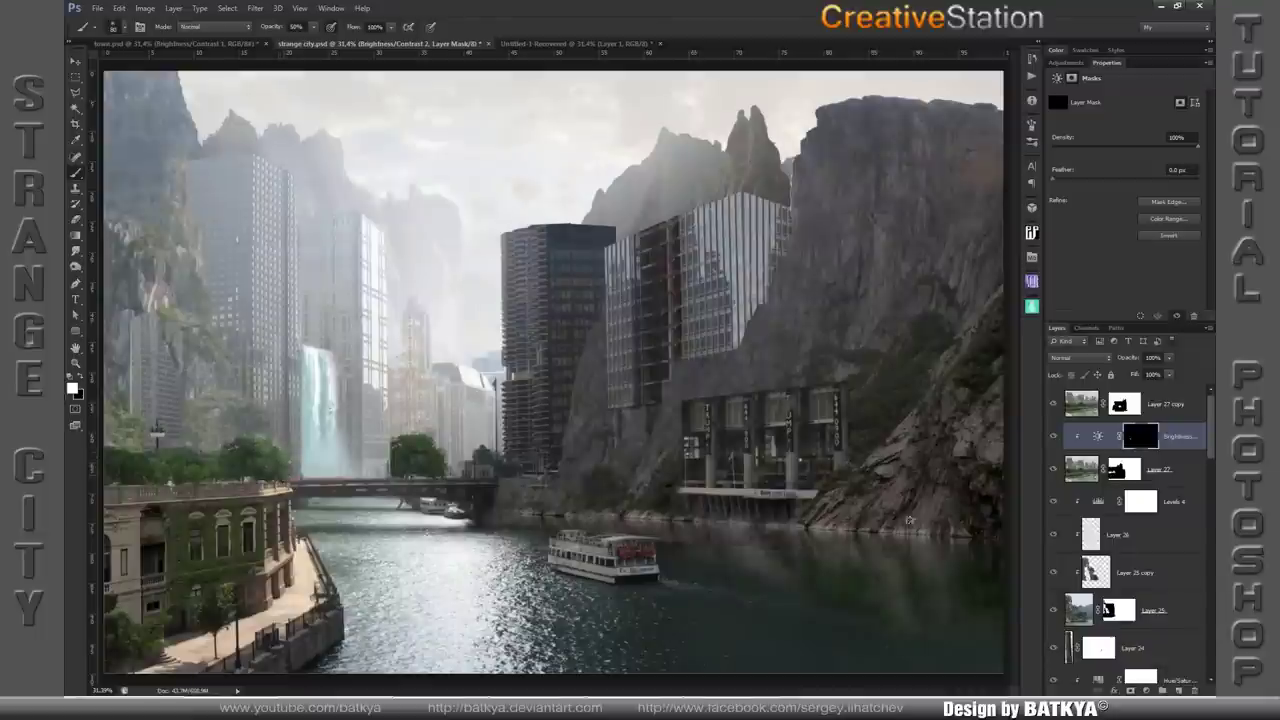
click(1120, 470)
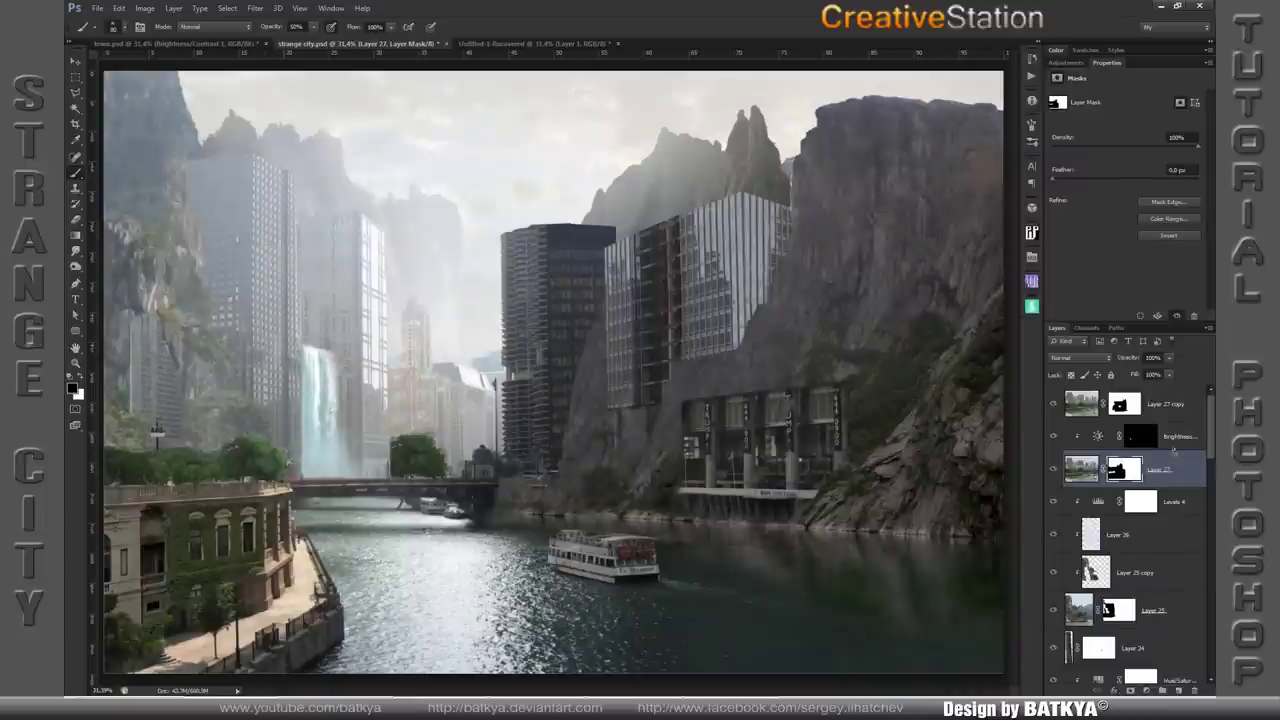
click(1173, 446)
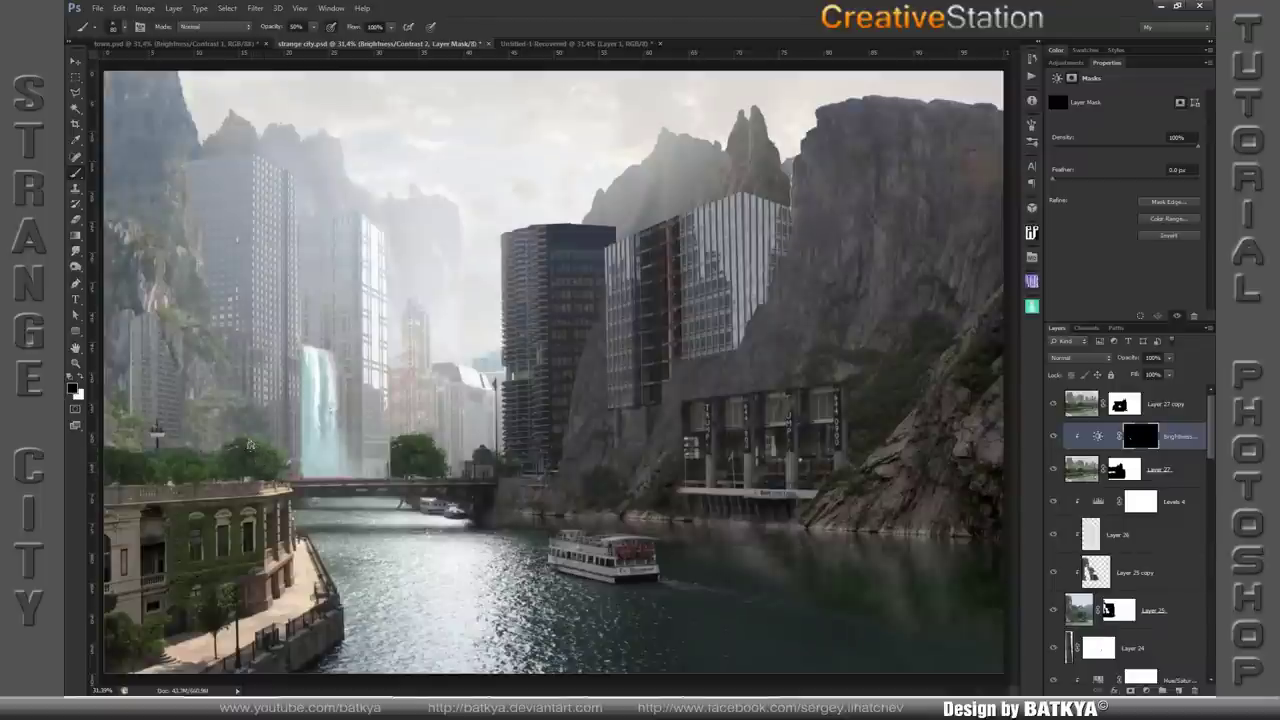
click(1082, 406)
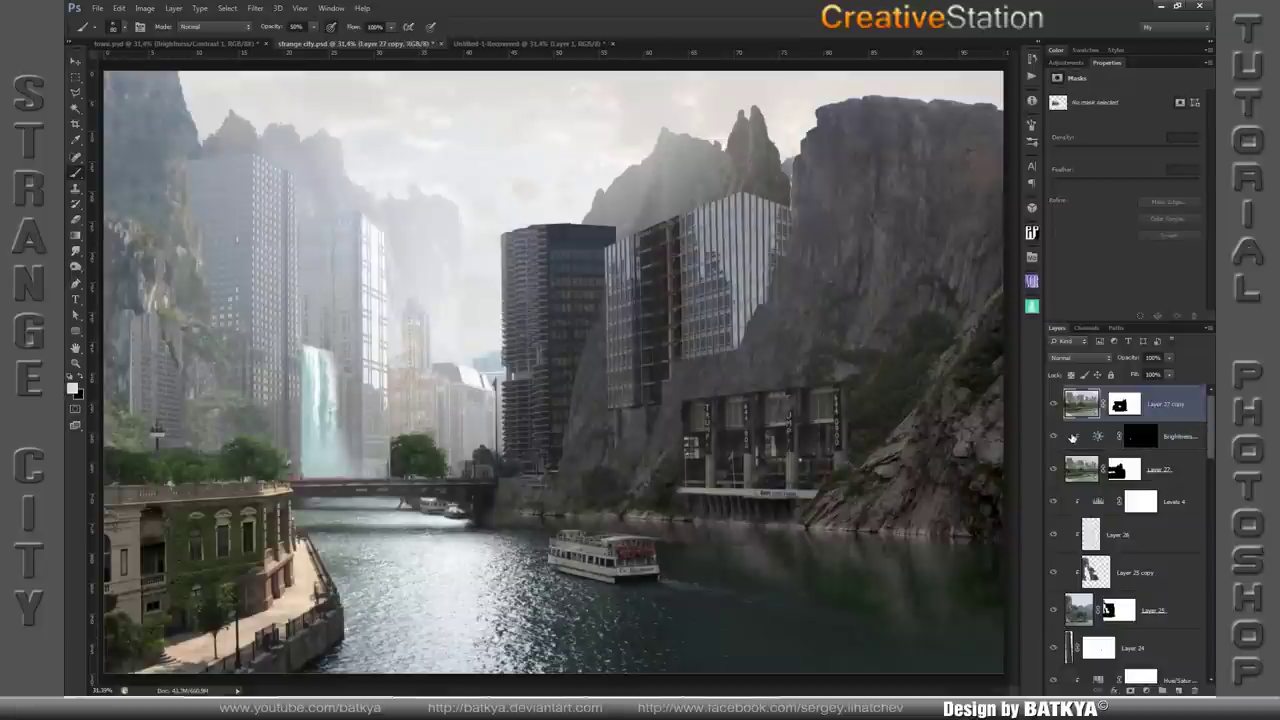
- Add a Levels 5 adjustment above Layer 27 copy with output black raised to 91
click(1150, 691)
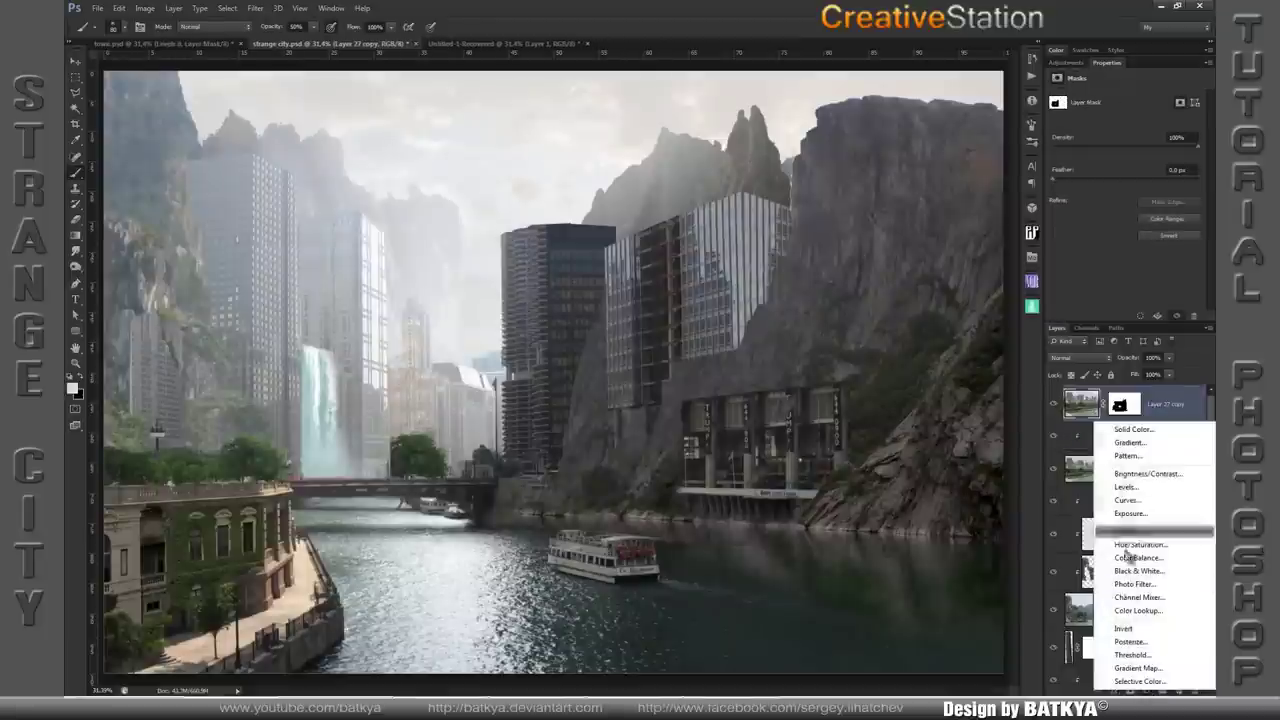
click(1140, 488)
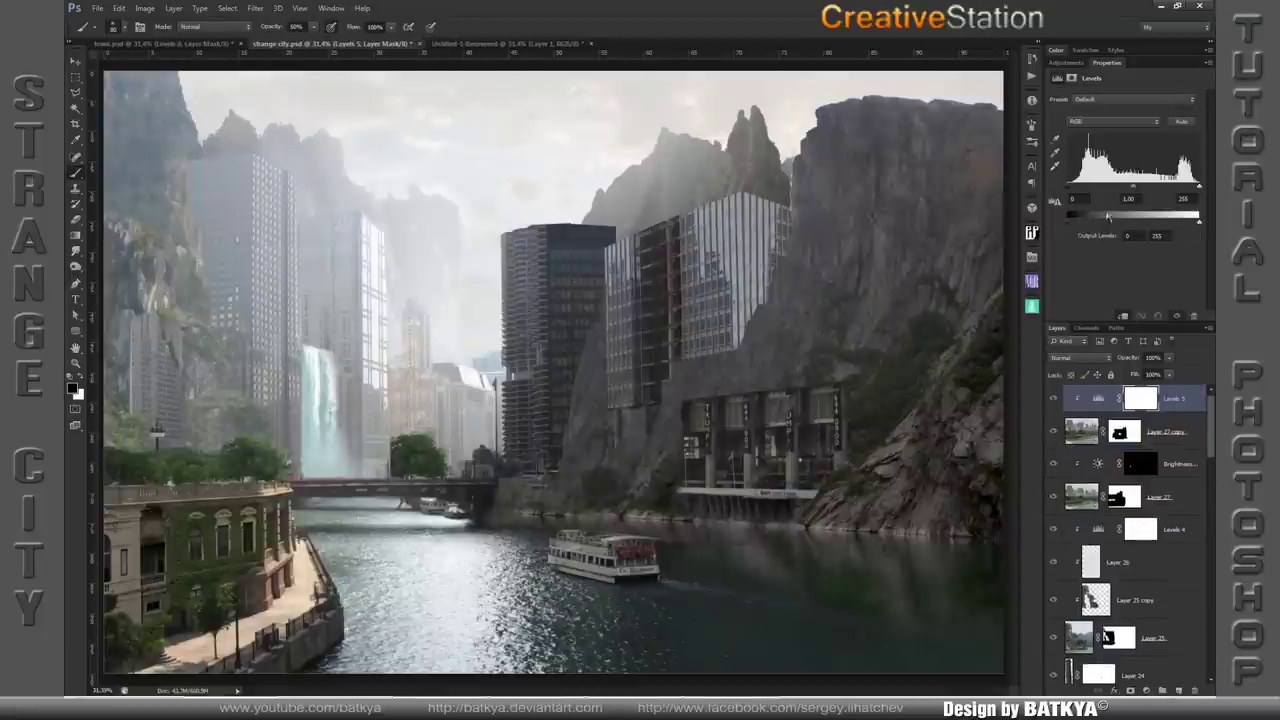
drag(1068, 229, 1115, 228)
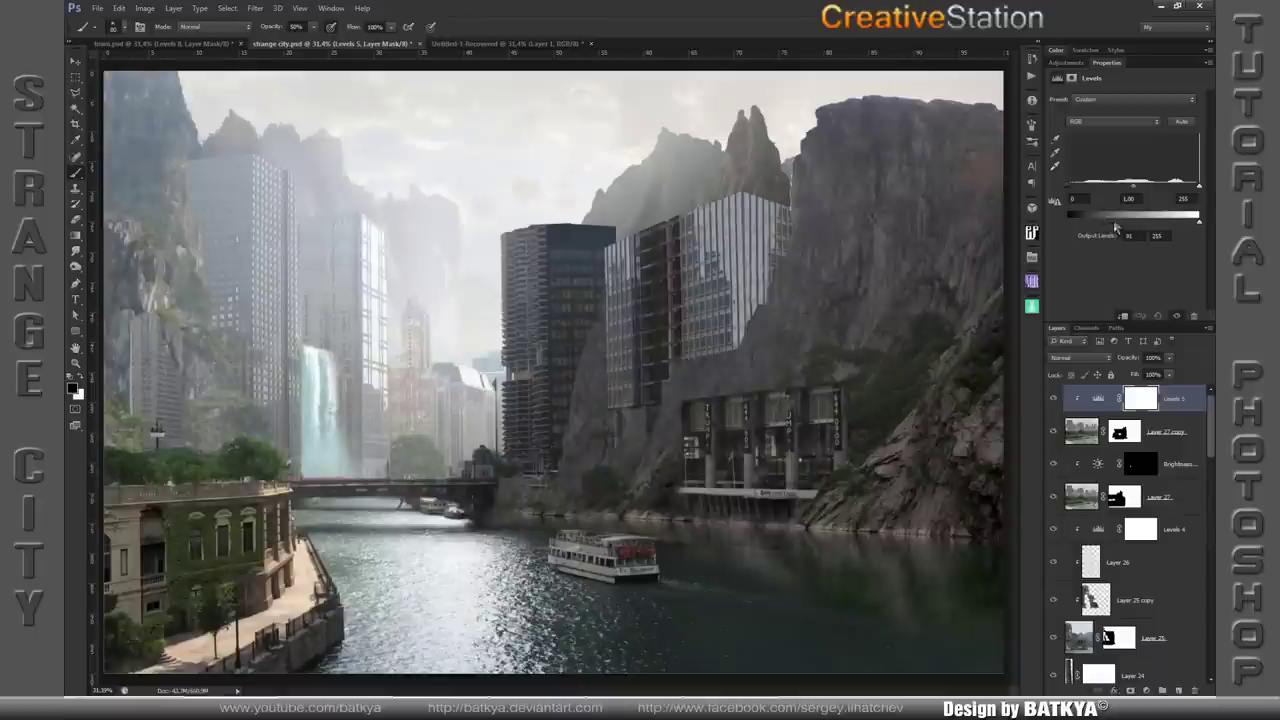
click(1122, 434)
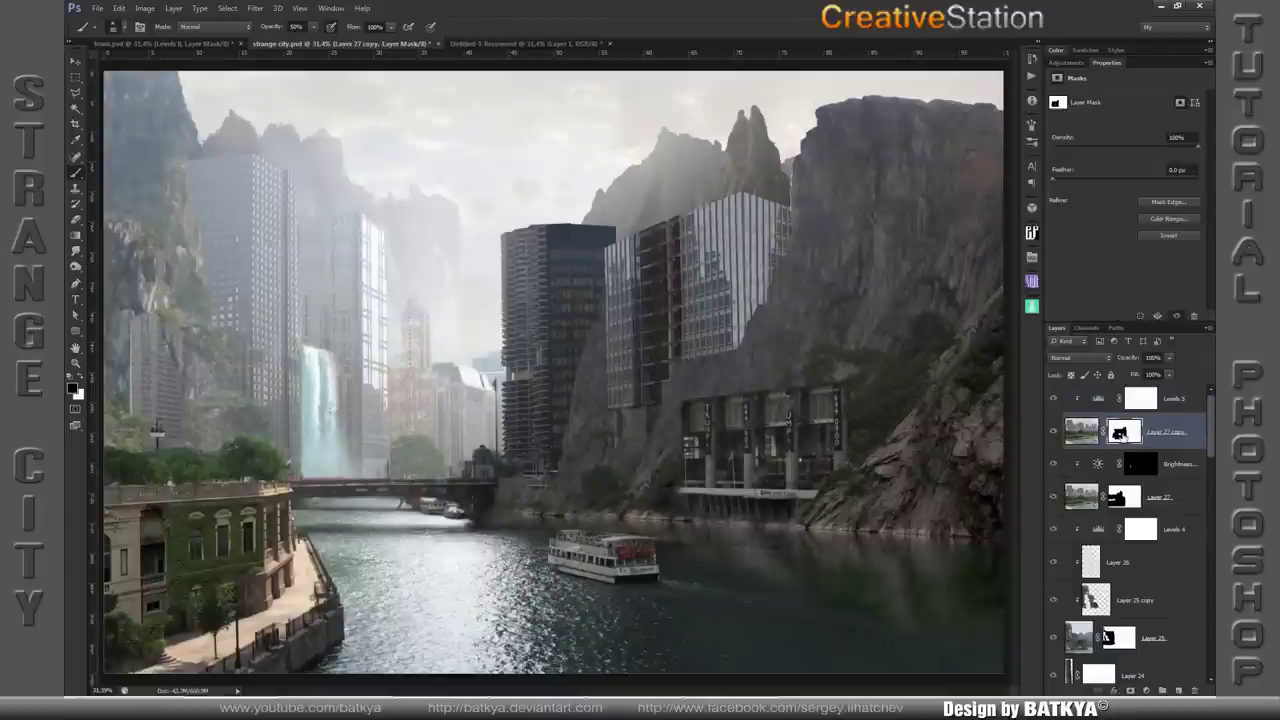
- Undo an accidental clear of Layer 27 copy and reset the brush to white at 100%
key(3)
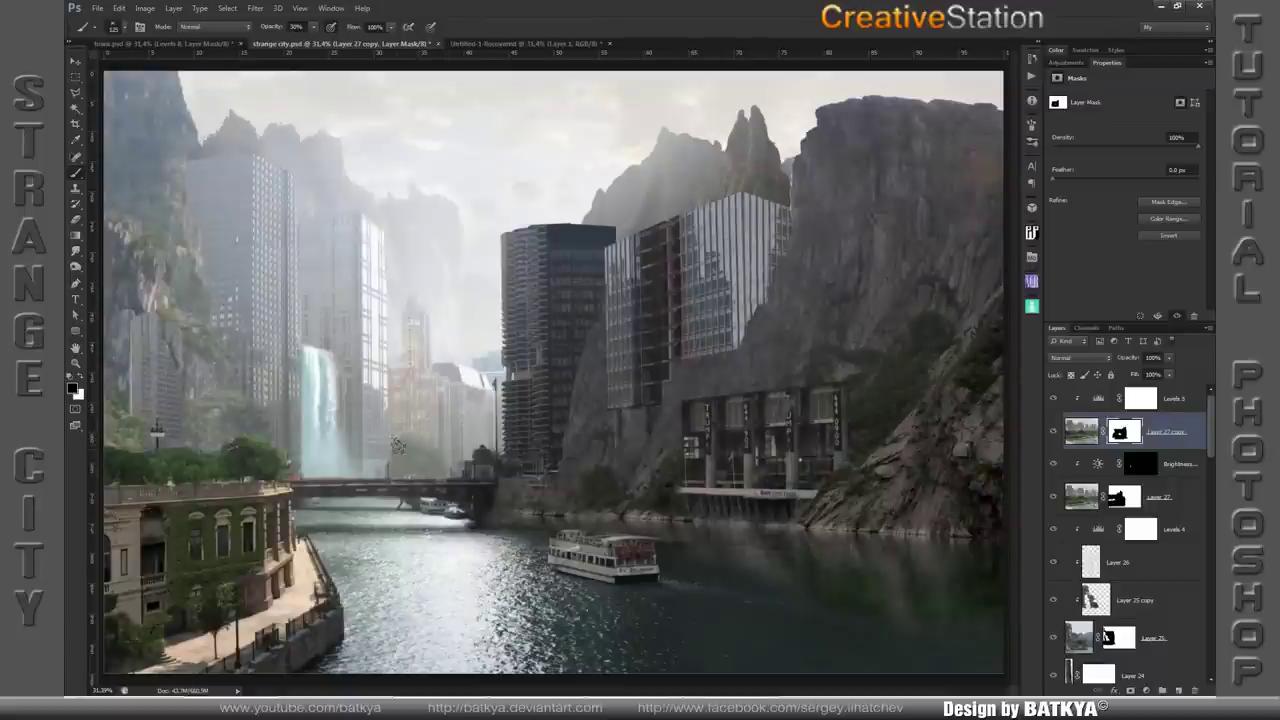
key(alt+bracketright)
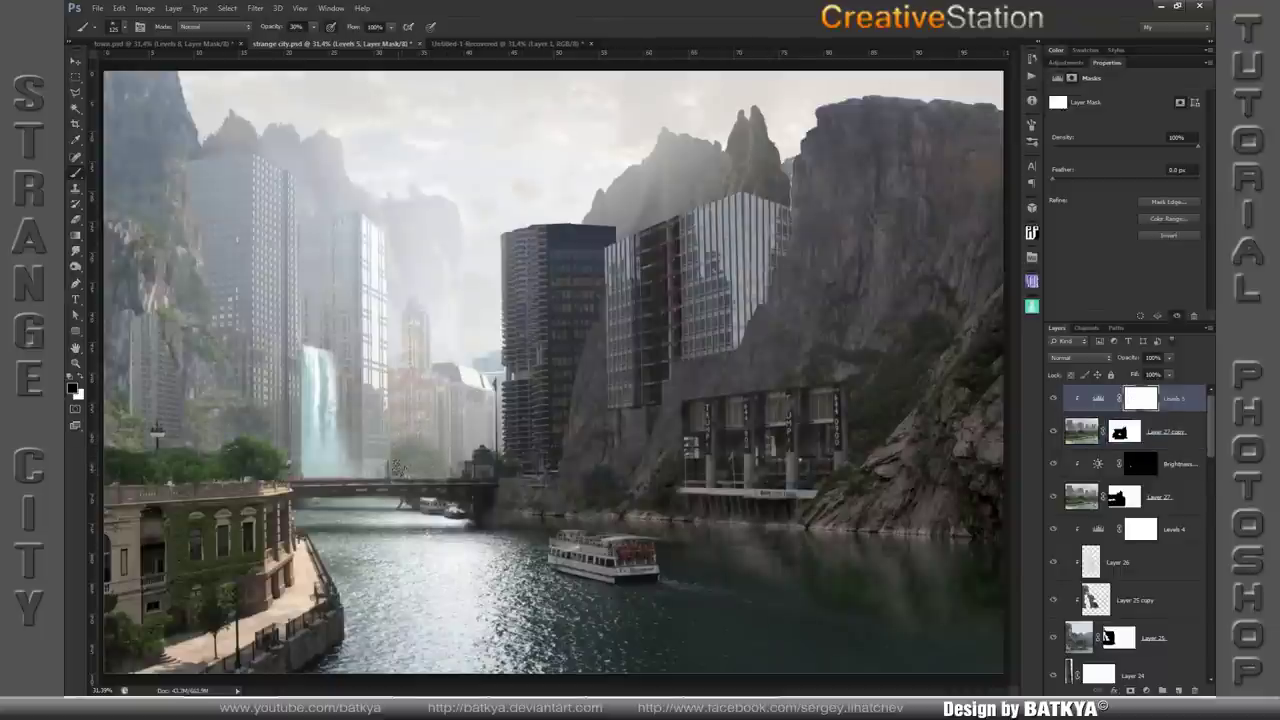
key(alt+bracketleft)
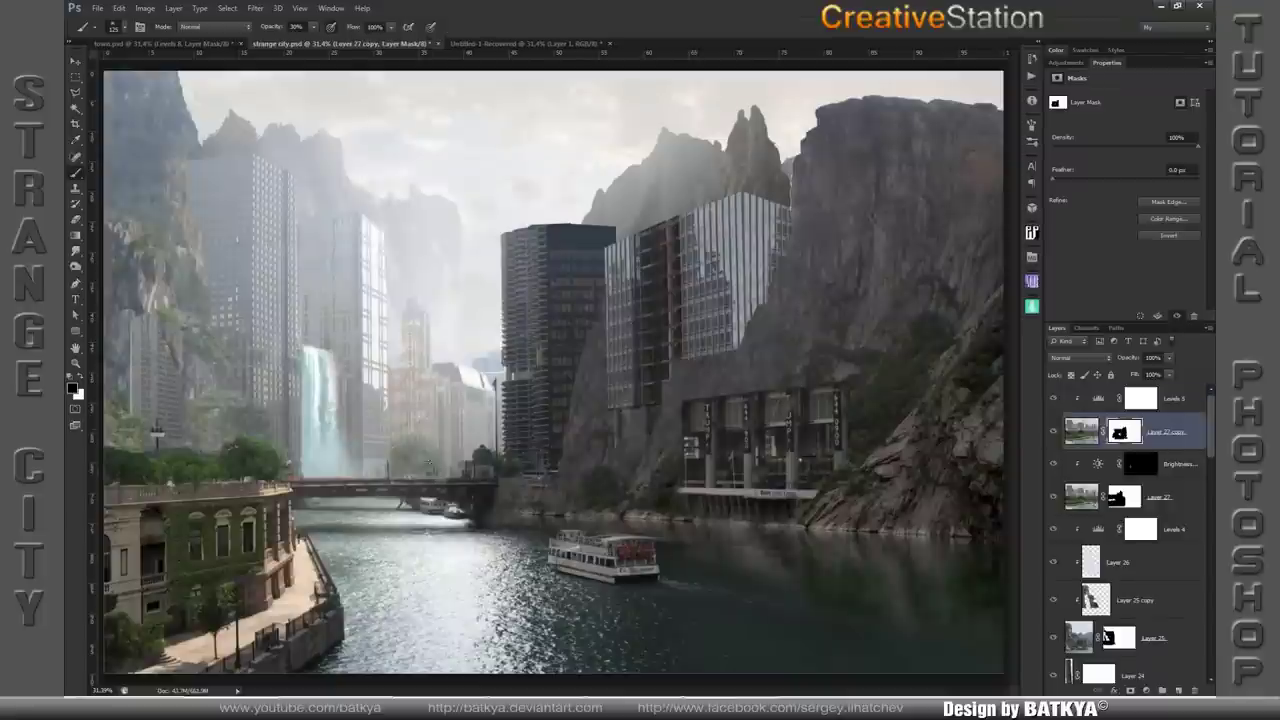
key(Delete)
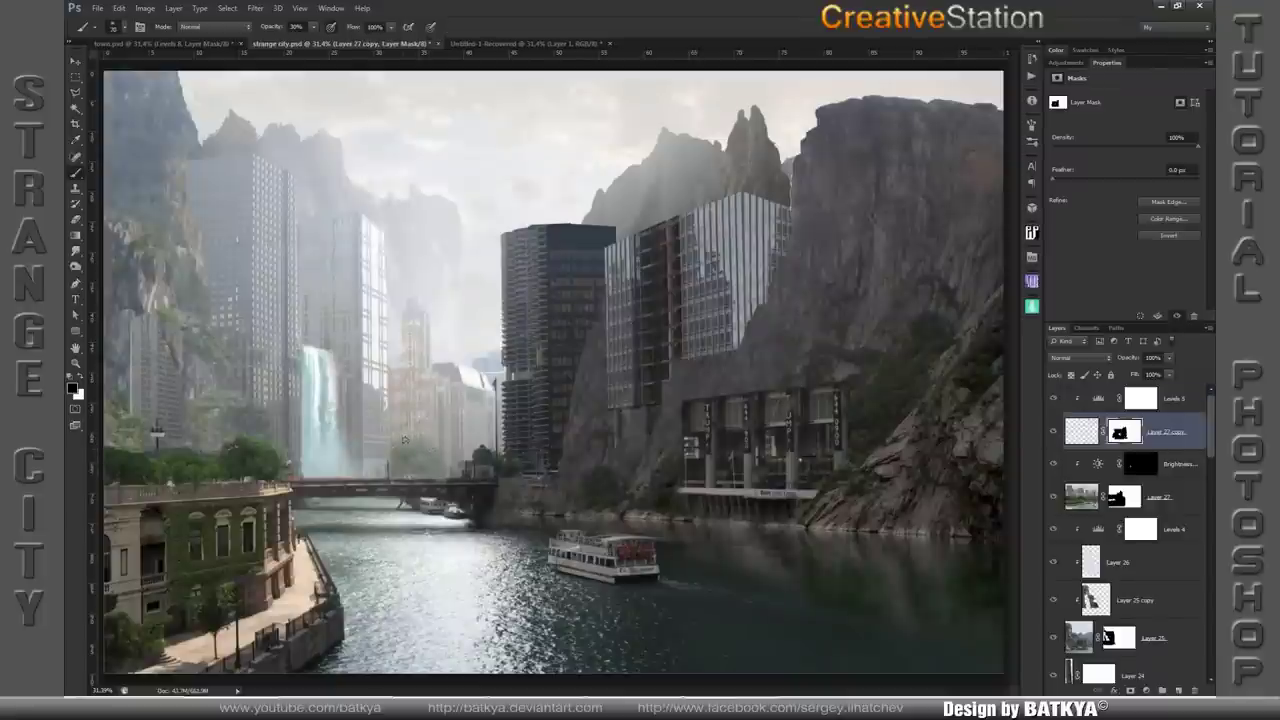
key(ctrl+z)
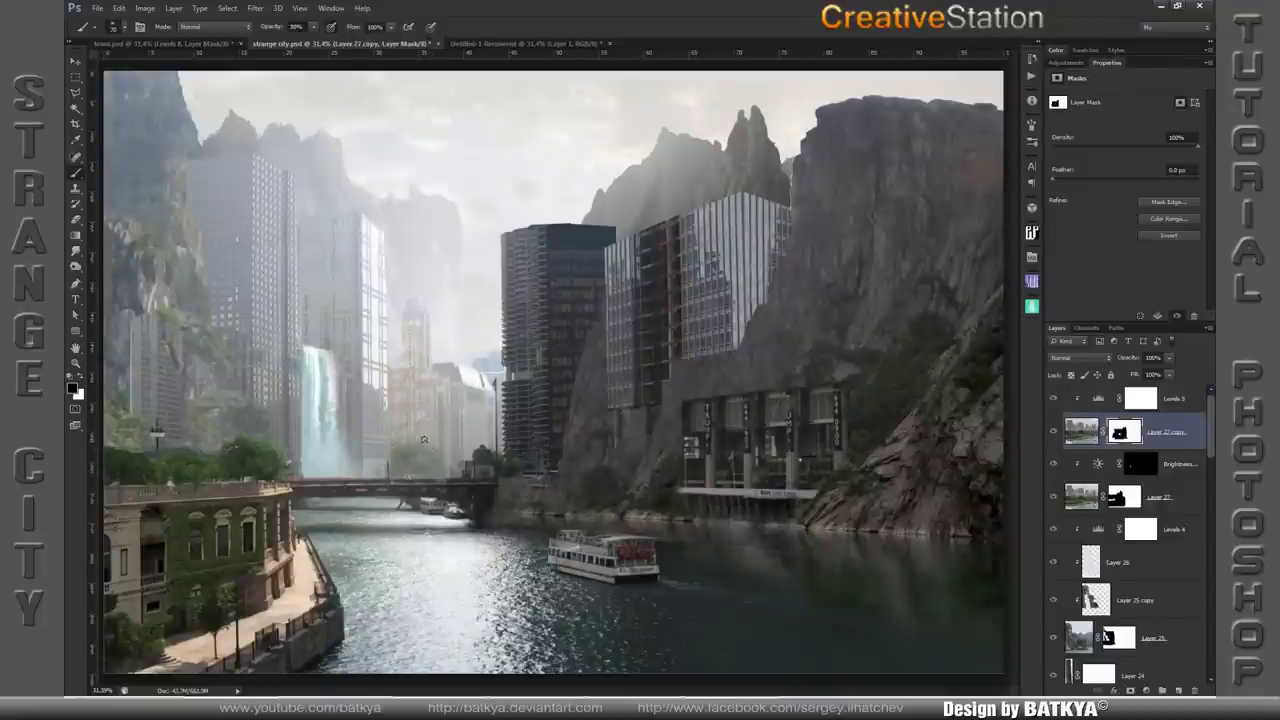
key(0)
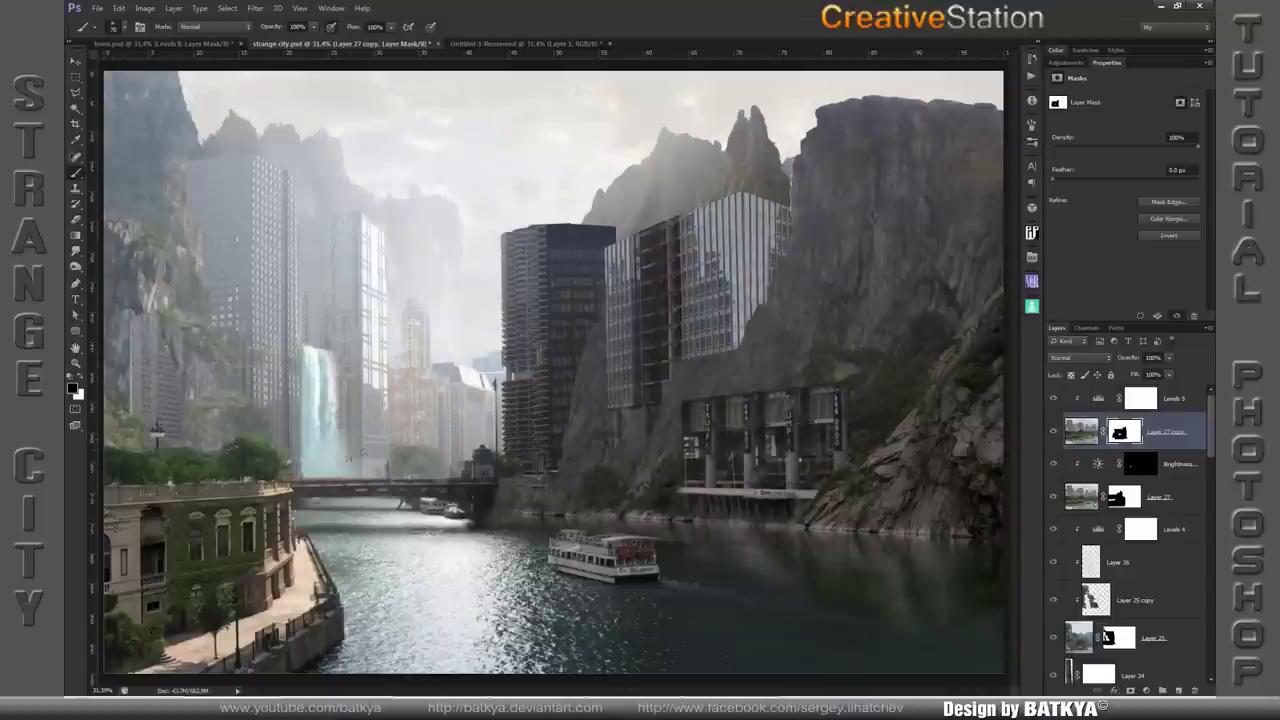
key(x)
- Add a Multiply-mode Curves layer above Levels 5 with its mask inverted to black
click(1178, 400)
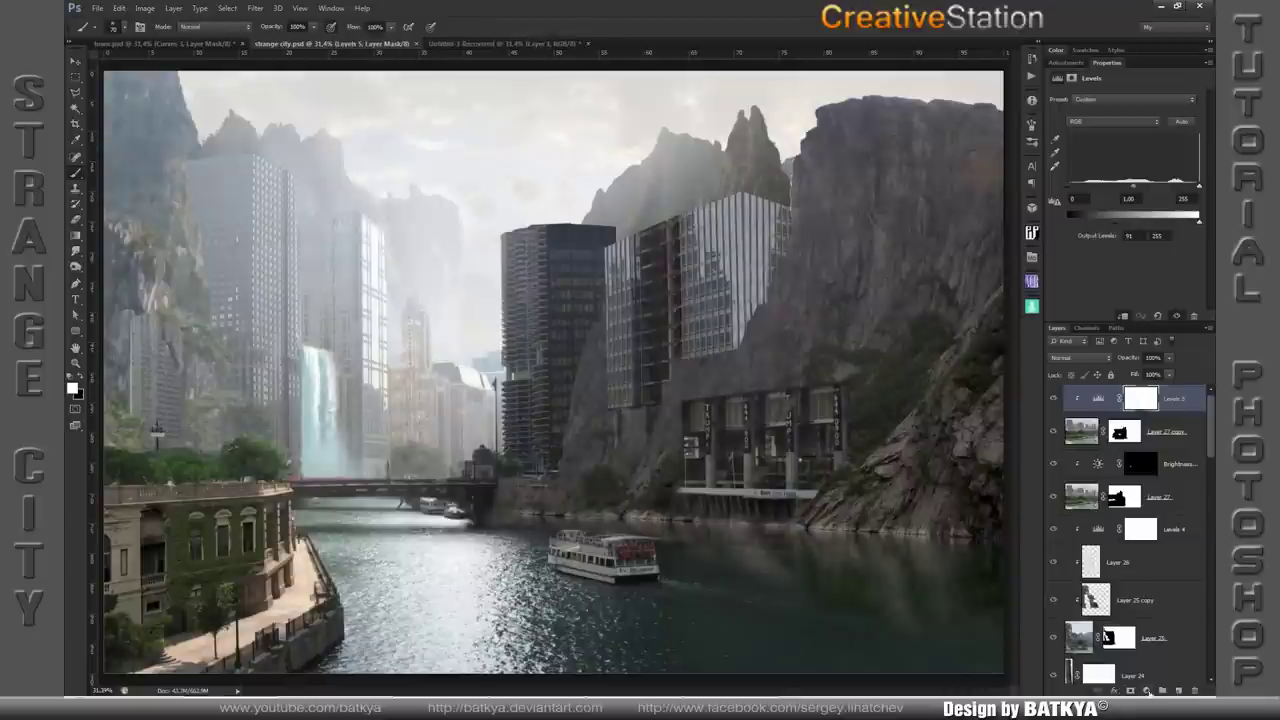
click(1147, 691)
click(1110, 488)
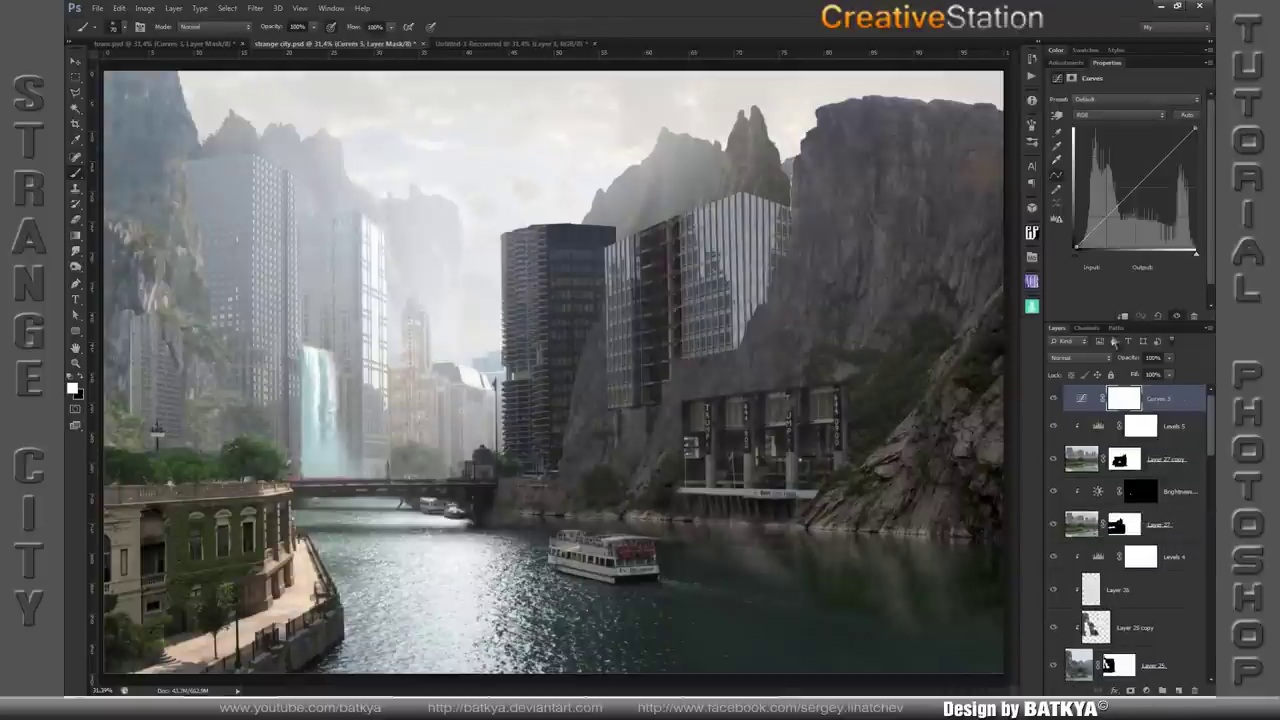
click(1080, 357)
click(1095, 402)
click(1122, 401)
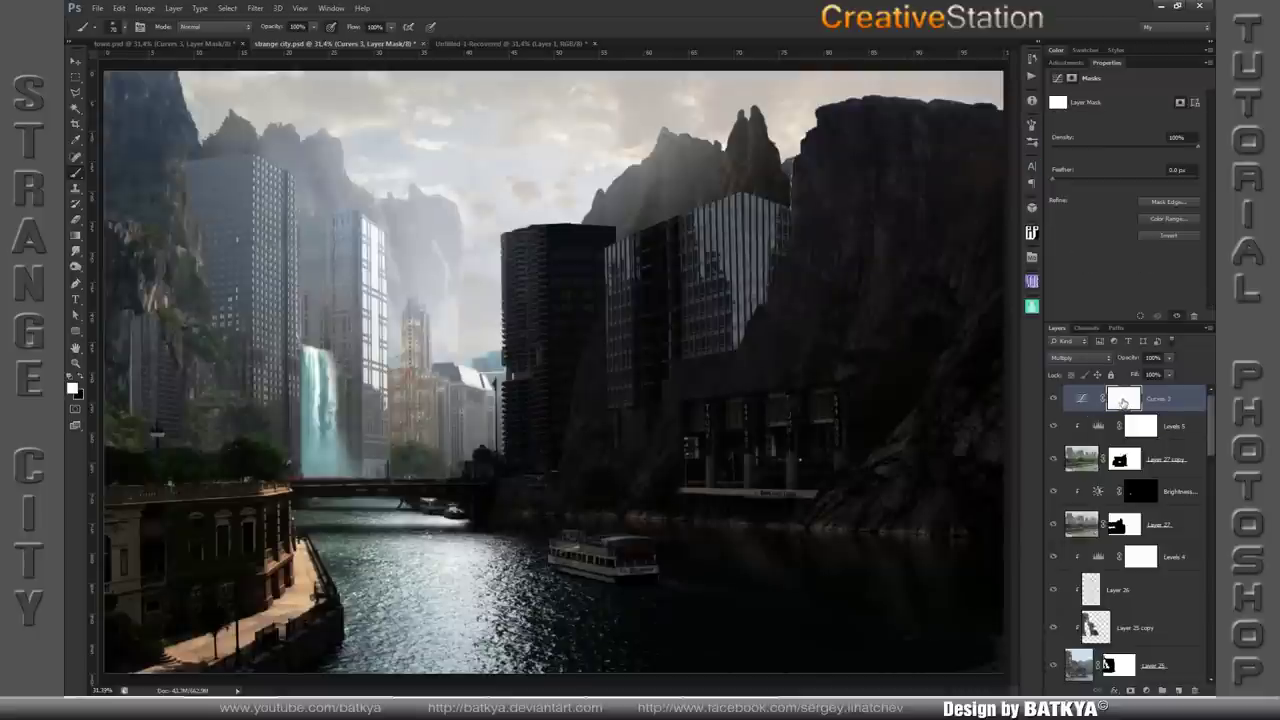
key(ctrl+i)
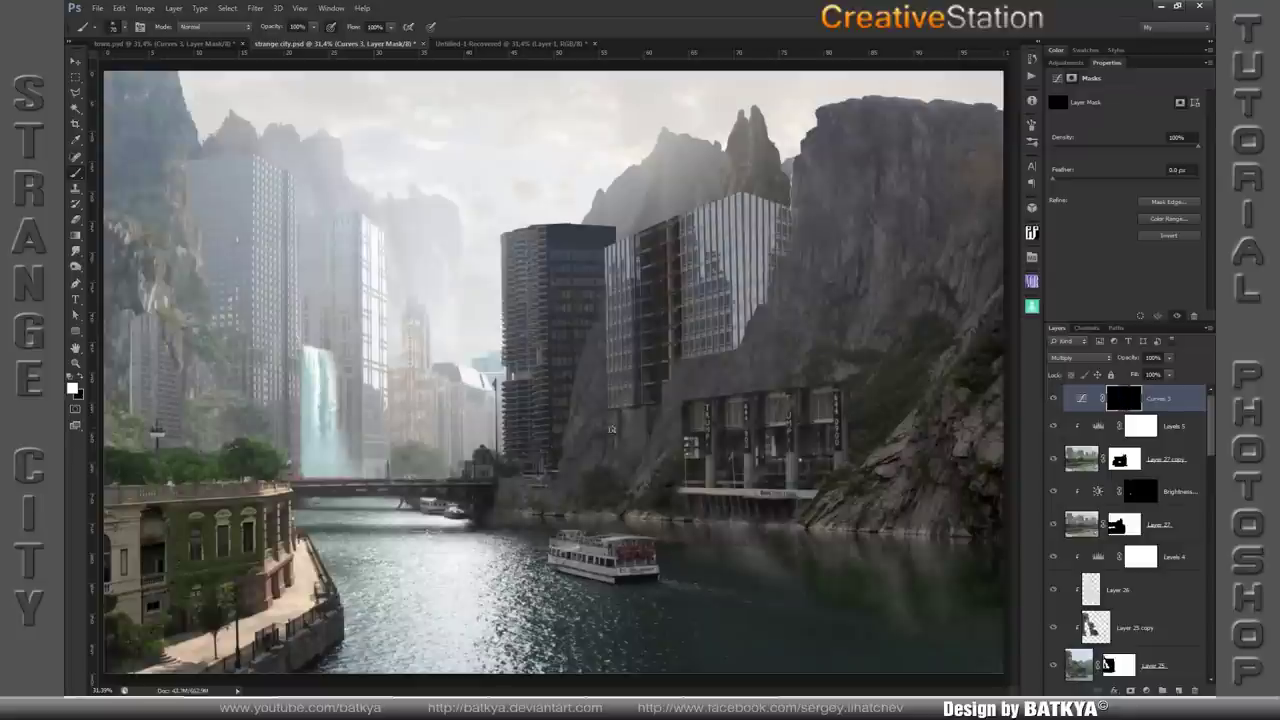
- Set up a soft round brush at 50% opacity and 150 pixels for painting the darkening
right_click(612, 430)
double_click(713, 531)
key(5)
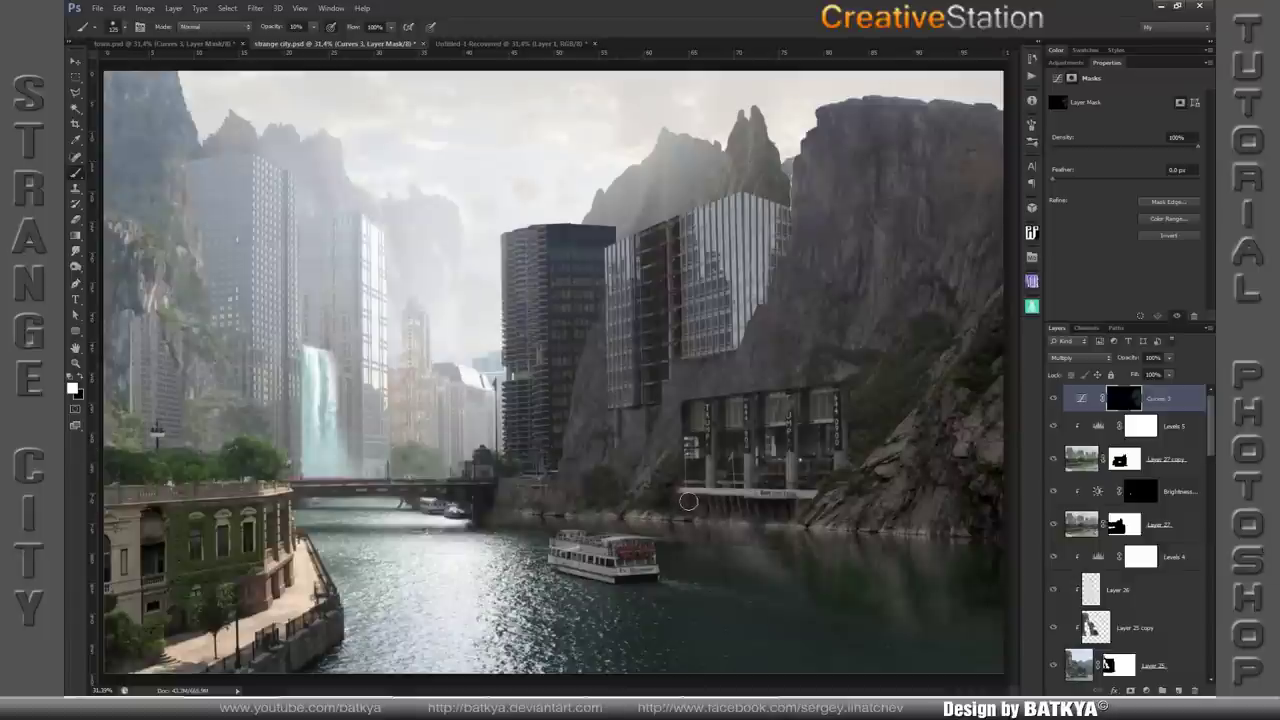
key(bracketleft)
key(bracketleft)
key(bracketleft)
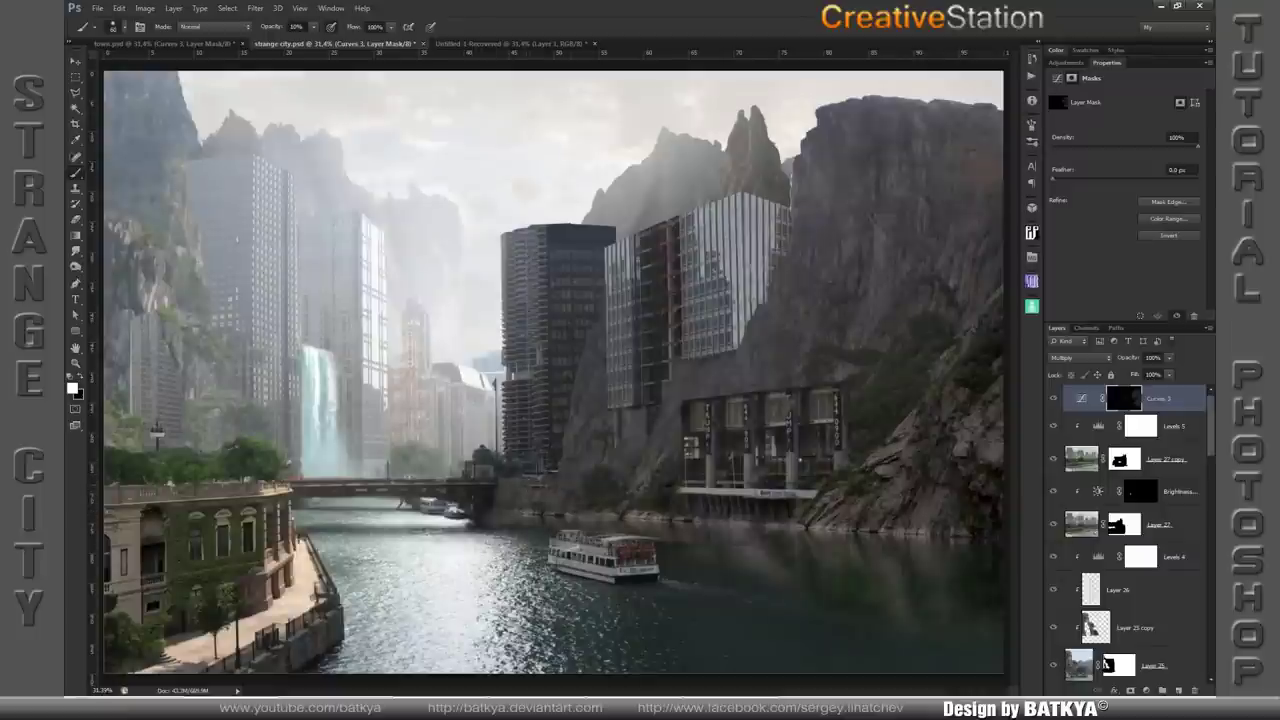
key(bracketright)
key(bracketright)
key(bracketright)
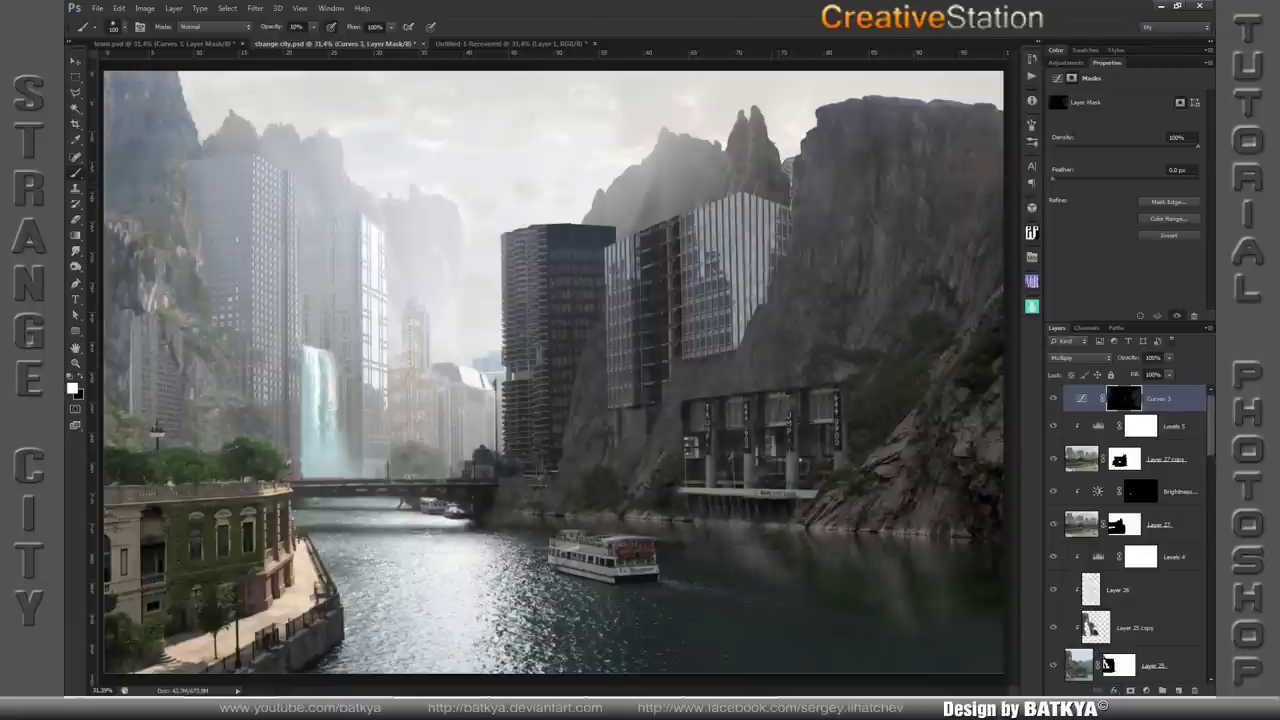
drag(1210, 418, 1210, 575)
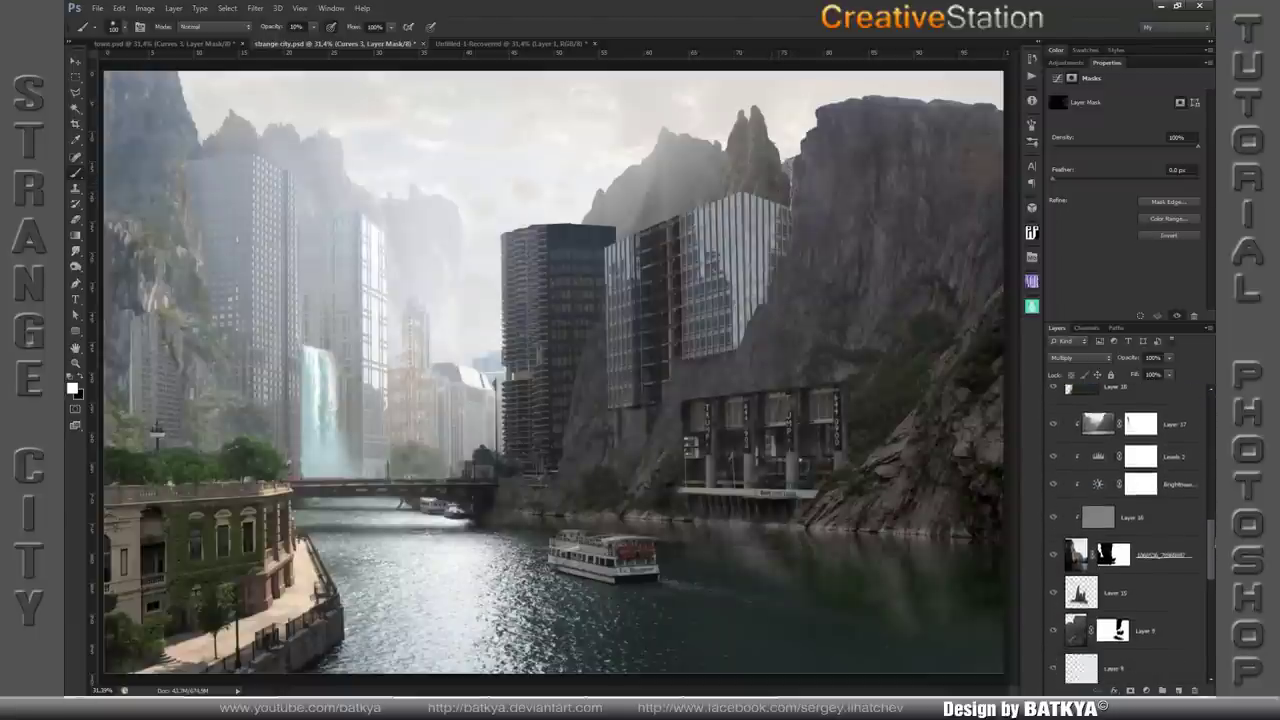
scroll(1130, 470, up, 1)
click(1113, 490)
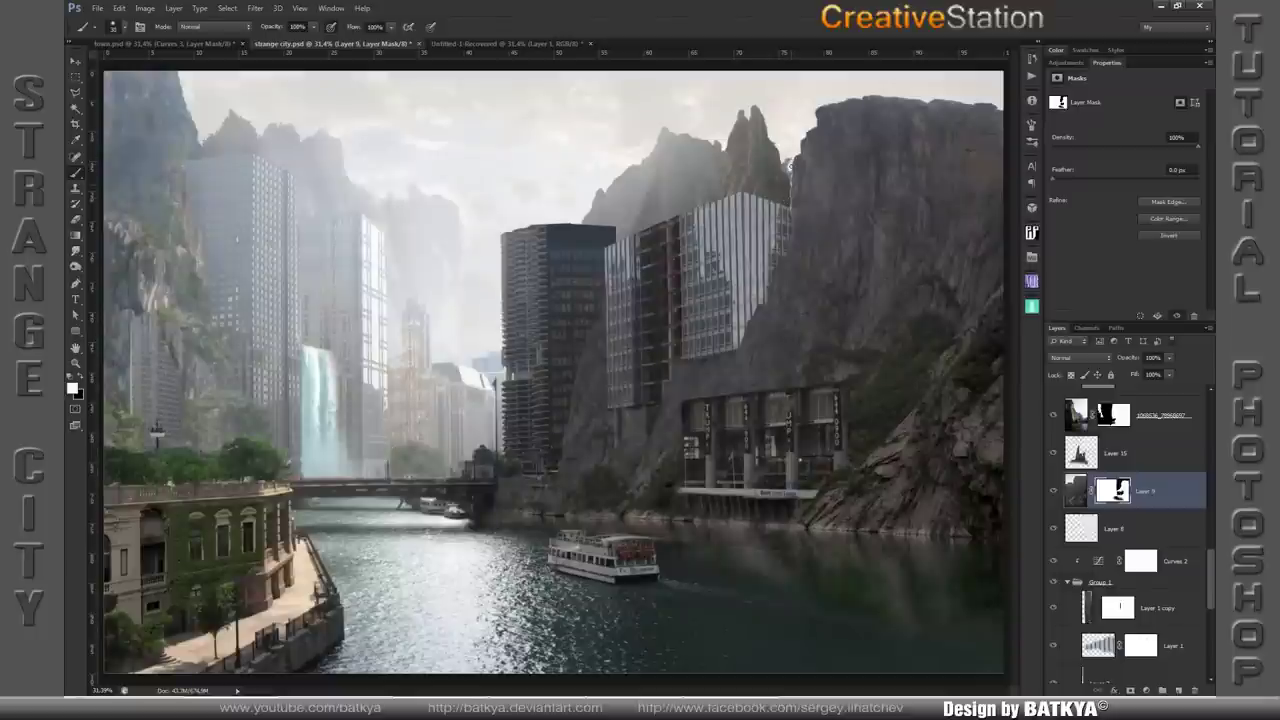
key(x)
key(z)
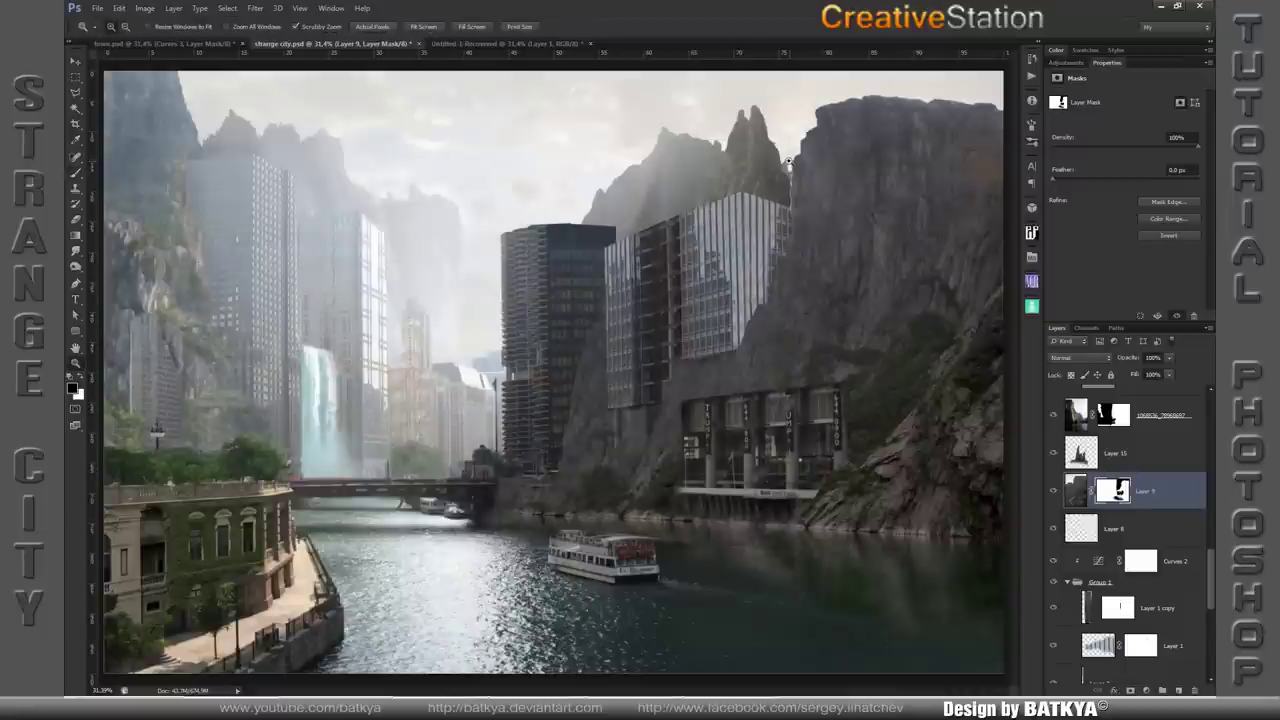
key(b)
key(x)
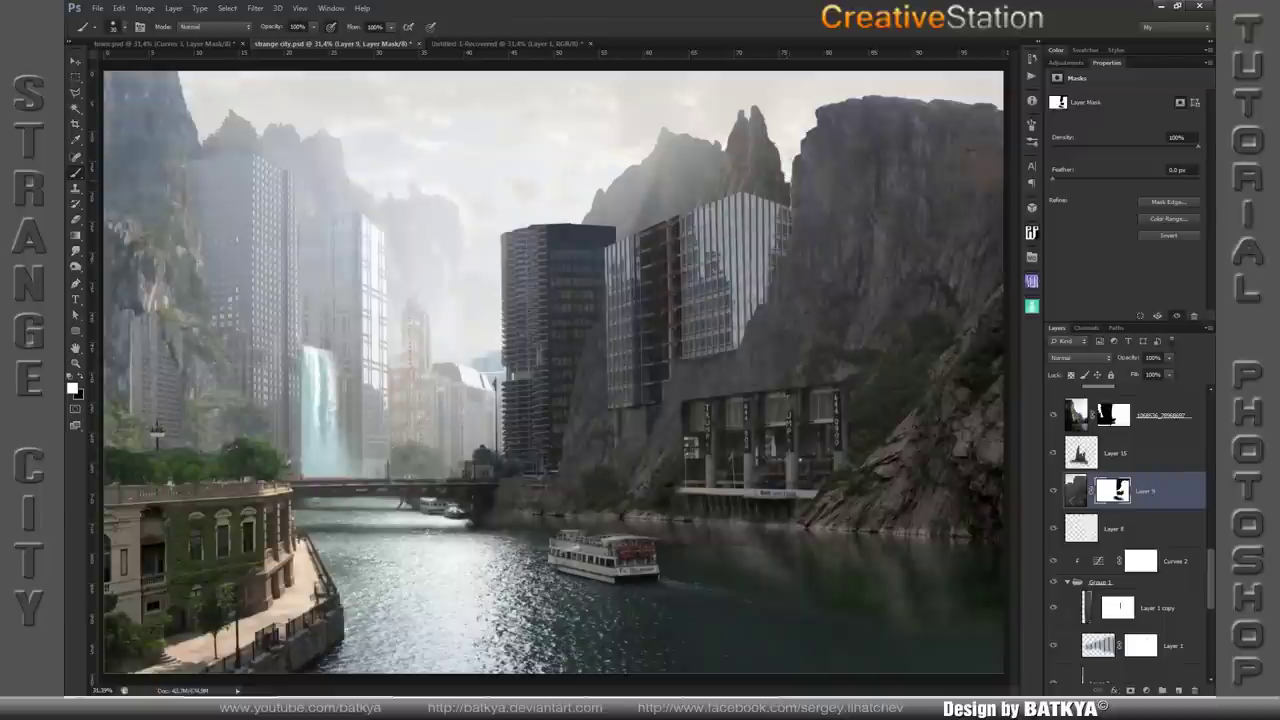
key(x)
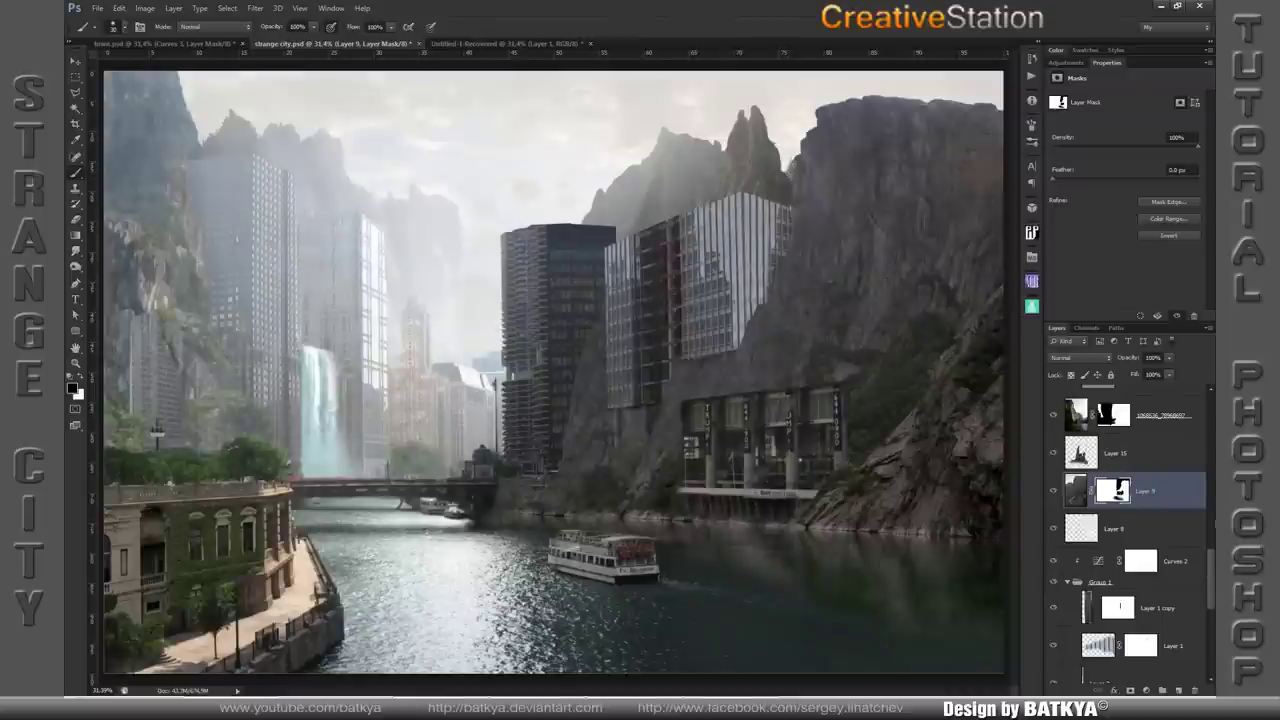
scroll(1124, 410, up, 3)
scroll(1124, 410, up, 3)
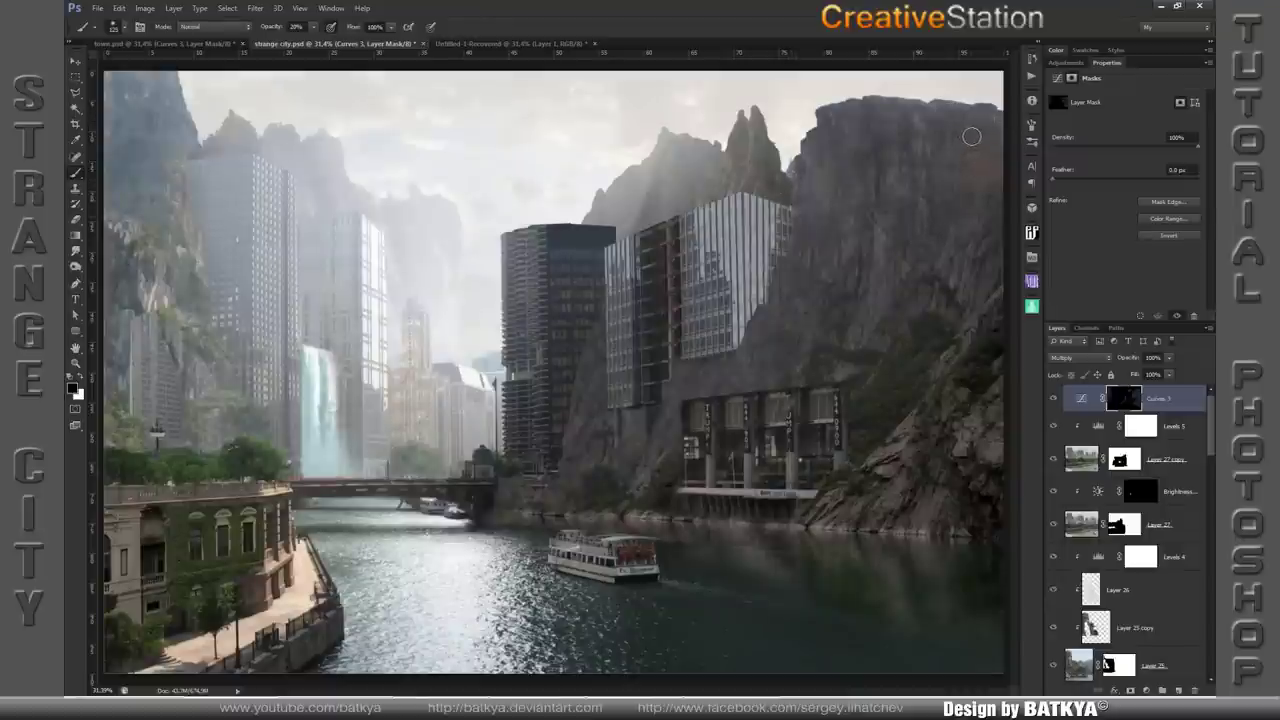
- Paint white on the Curves 3 mask over the central cliff, then show the Curves settings
key(x)
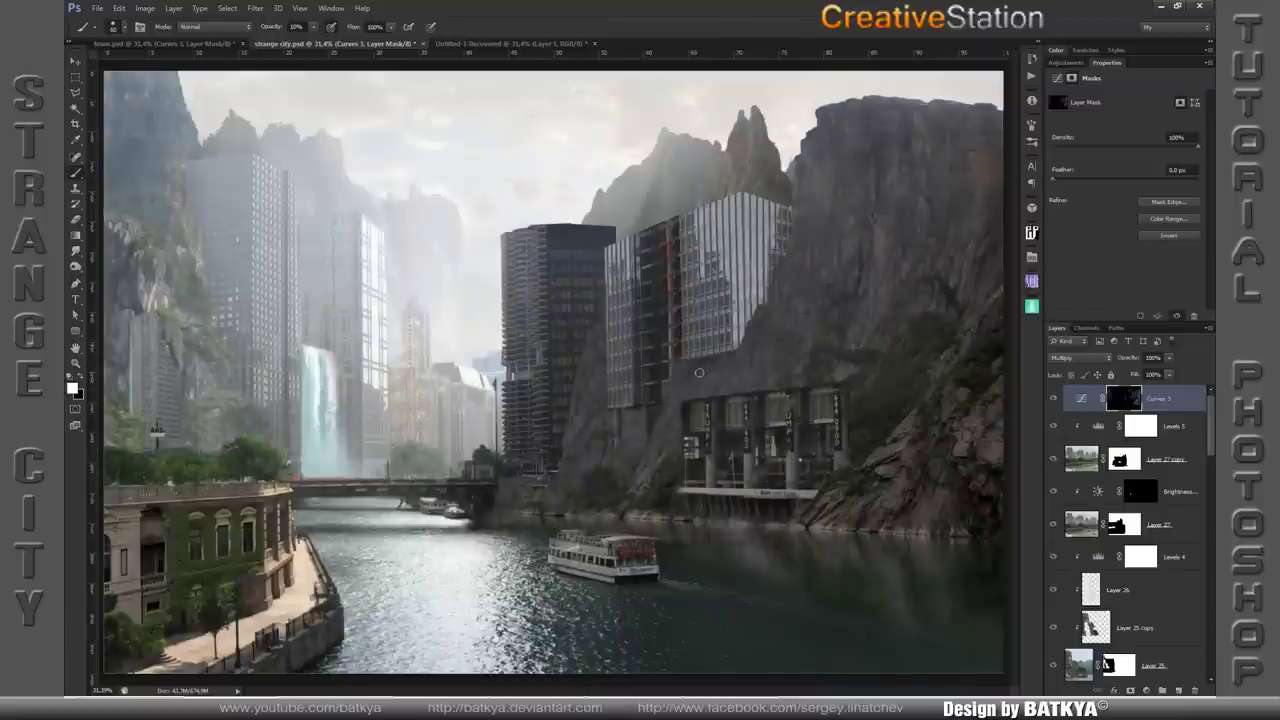
click(1081, 398)
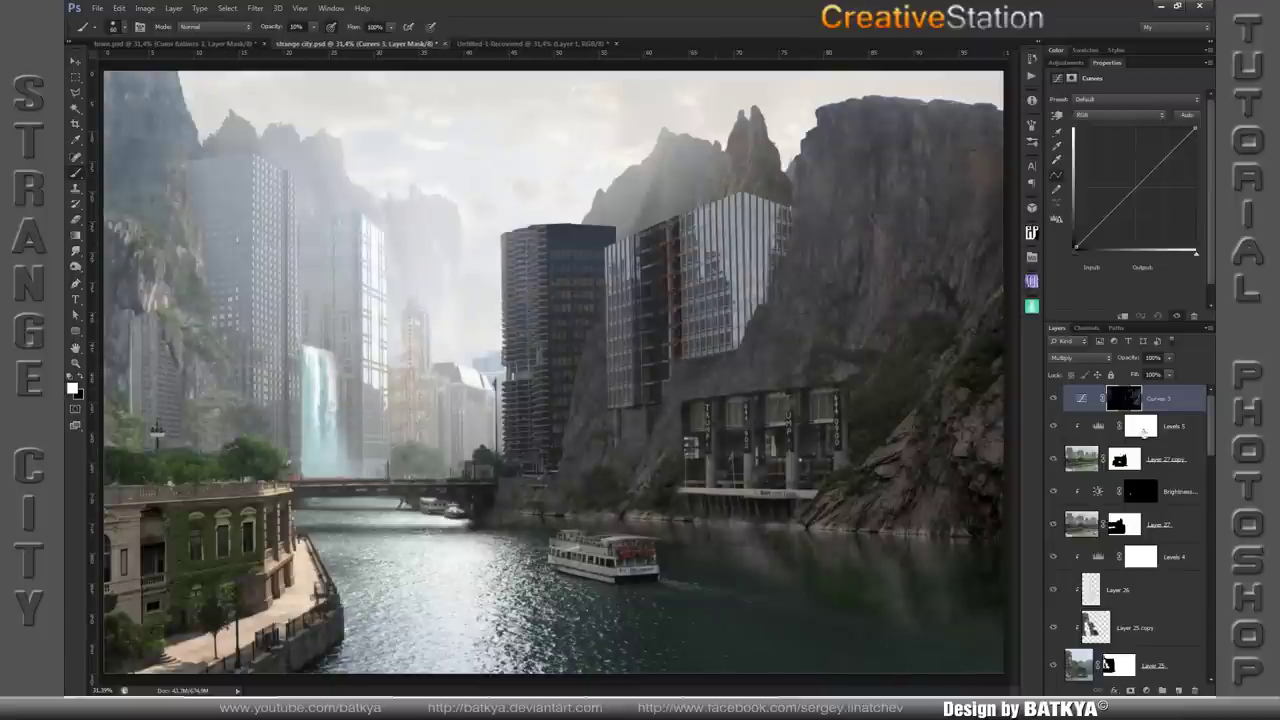
- Add a Color Balance adjustment and shift its Shadows slightly toward yellow
click(1147, 690)
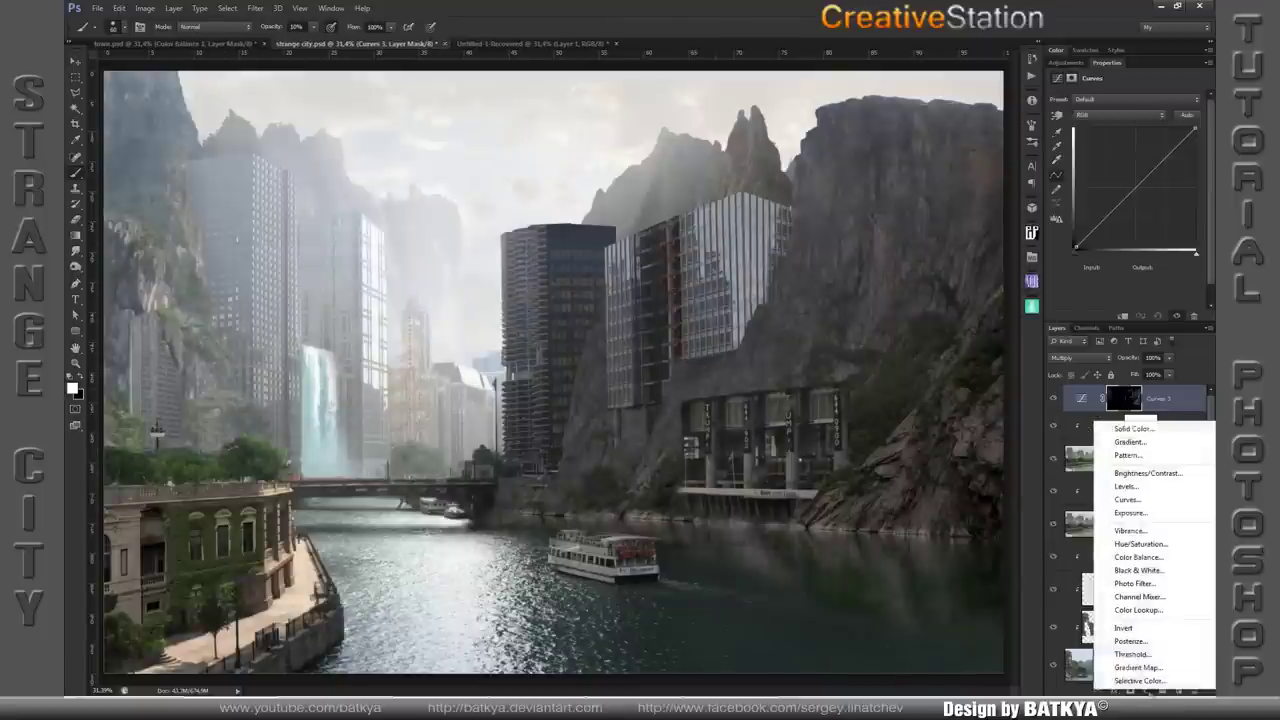
click(1168, 564)
click(1134, 100)
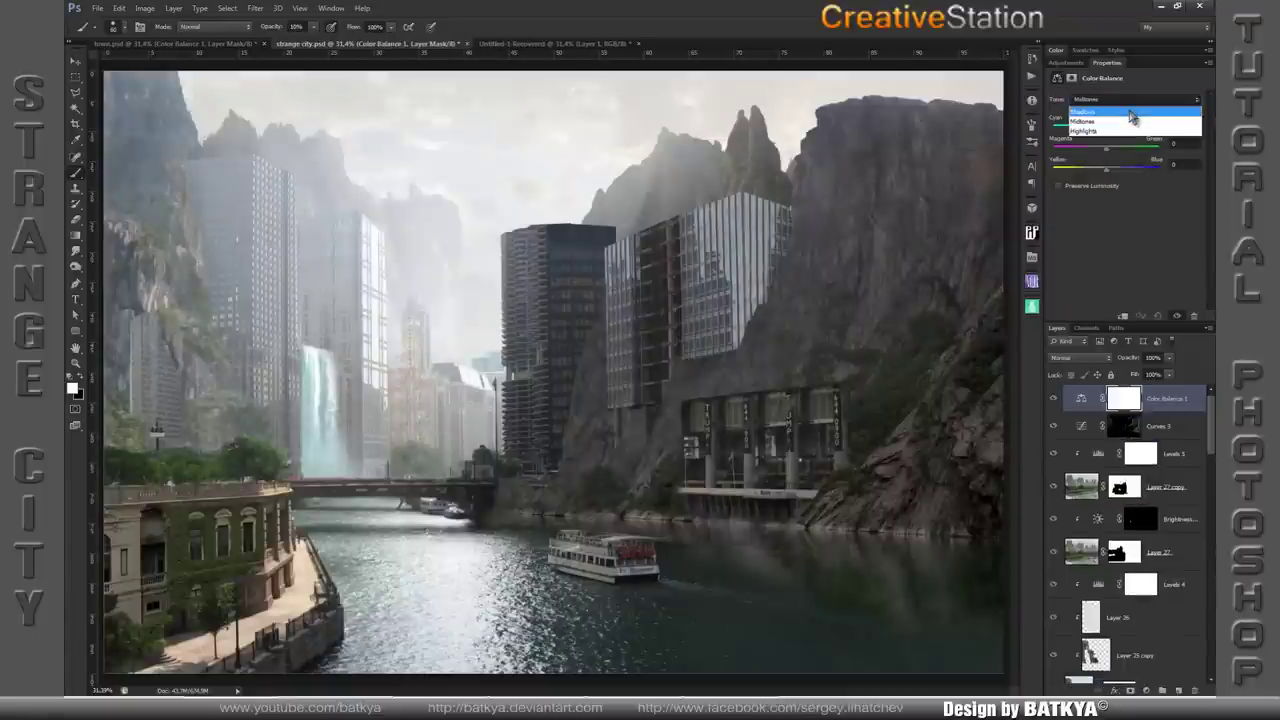
click(1130, 114)
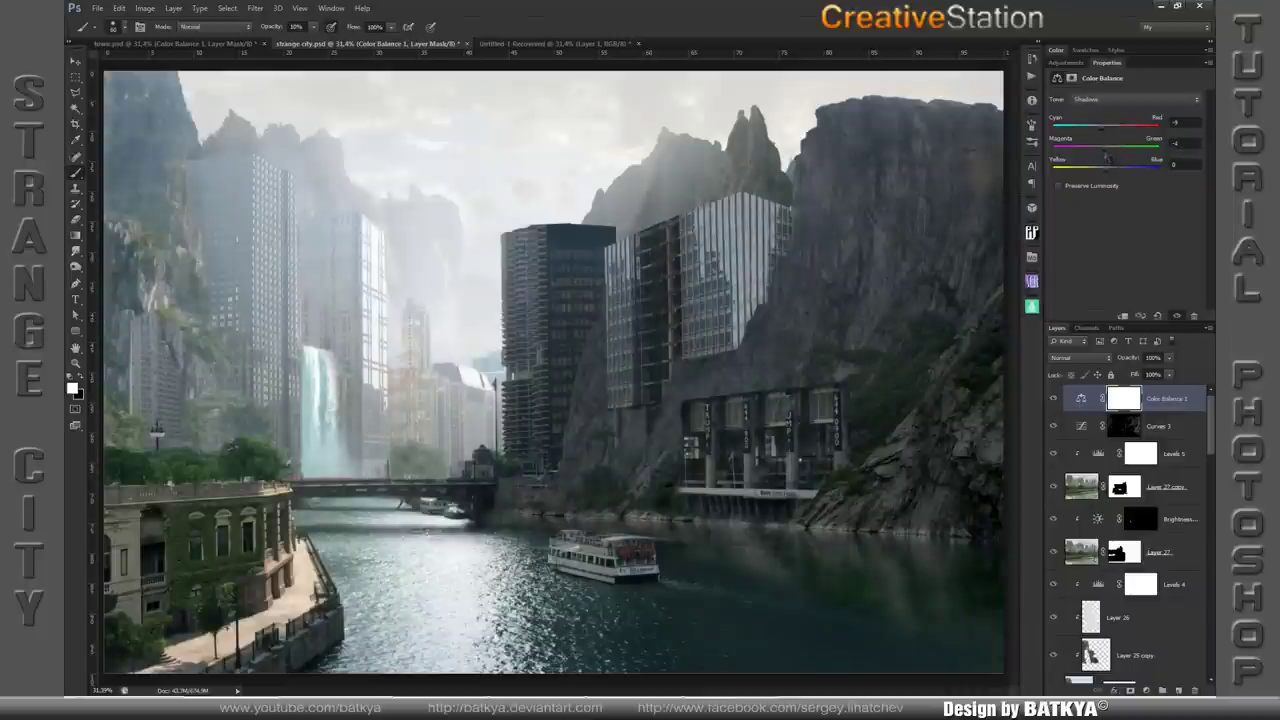
drag(1106, 167, 1108, 180)
- Set the Color Balance Midtones to about -7, +3, +7
click(1122, 104)
click(1122, 124)
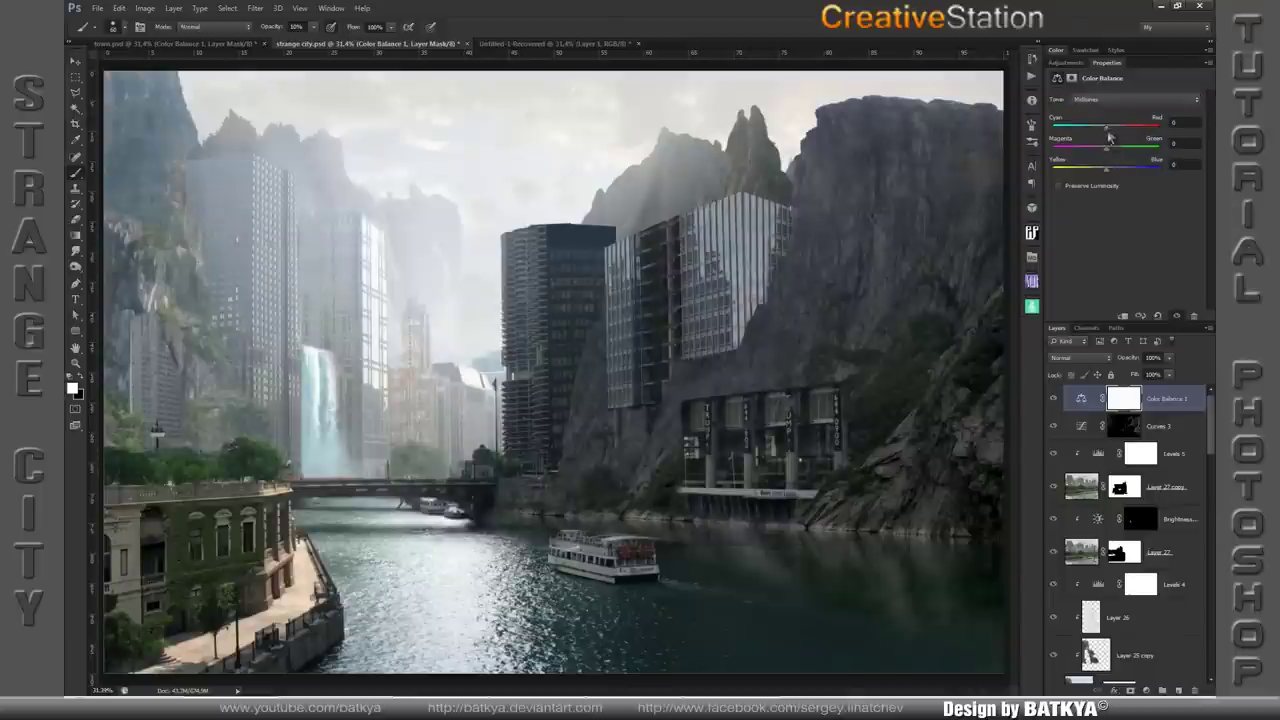
drag(1107, 130, 1106, 157)
drag(1107, 168, 1108, 175)
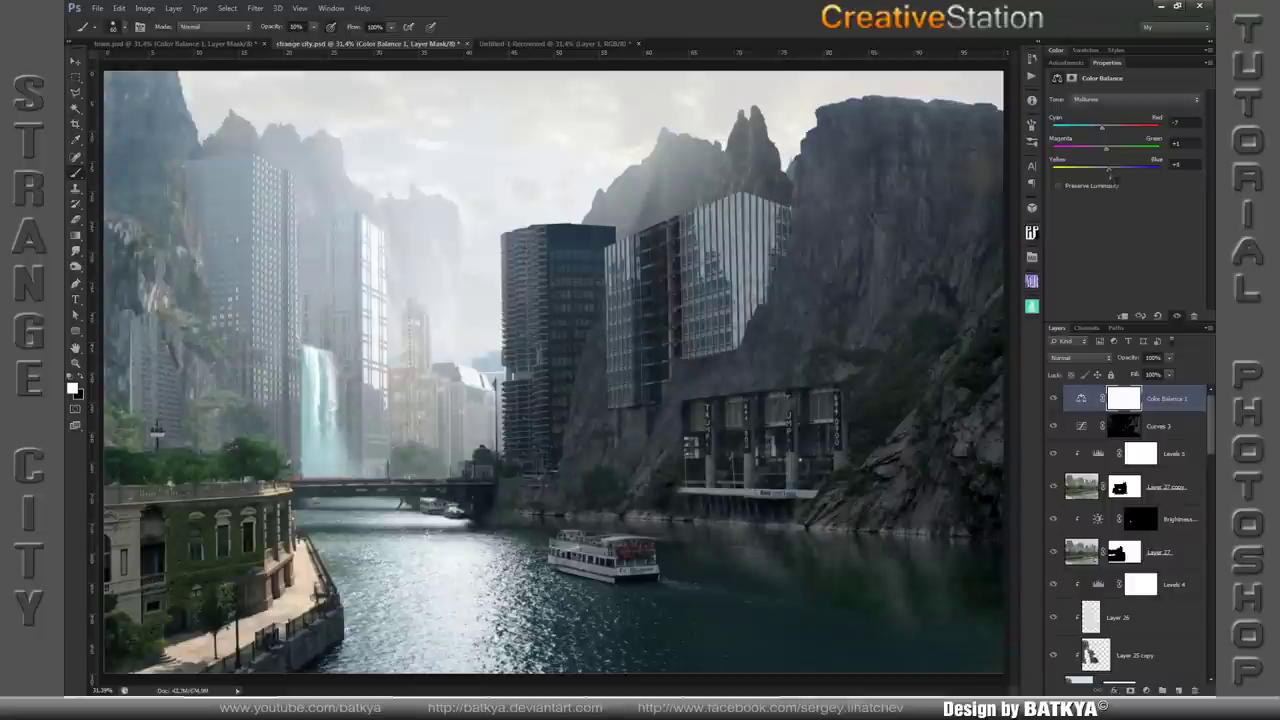
- Shift the Color Balance Highlights slightly toward green and yellow
click(1110, 99)
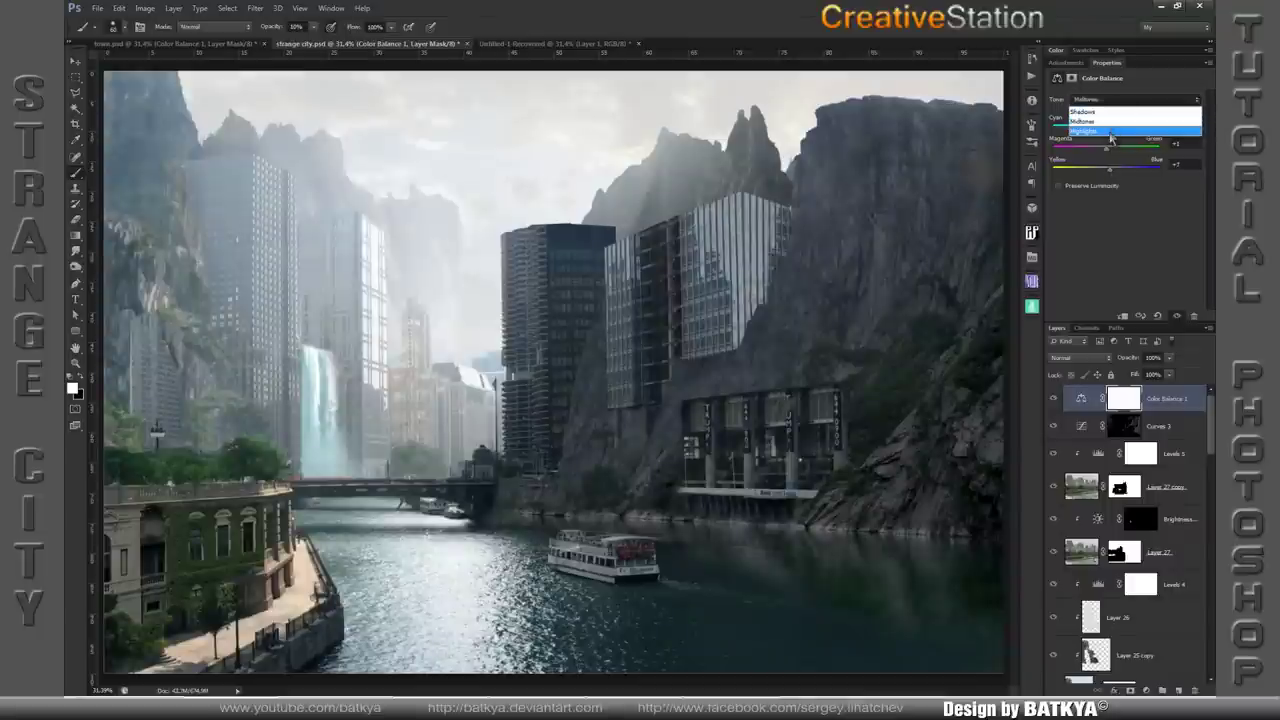
click(1110, 120)
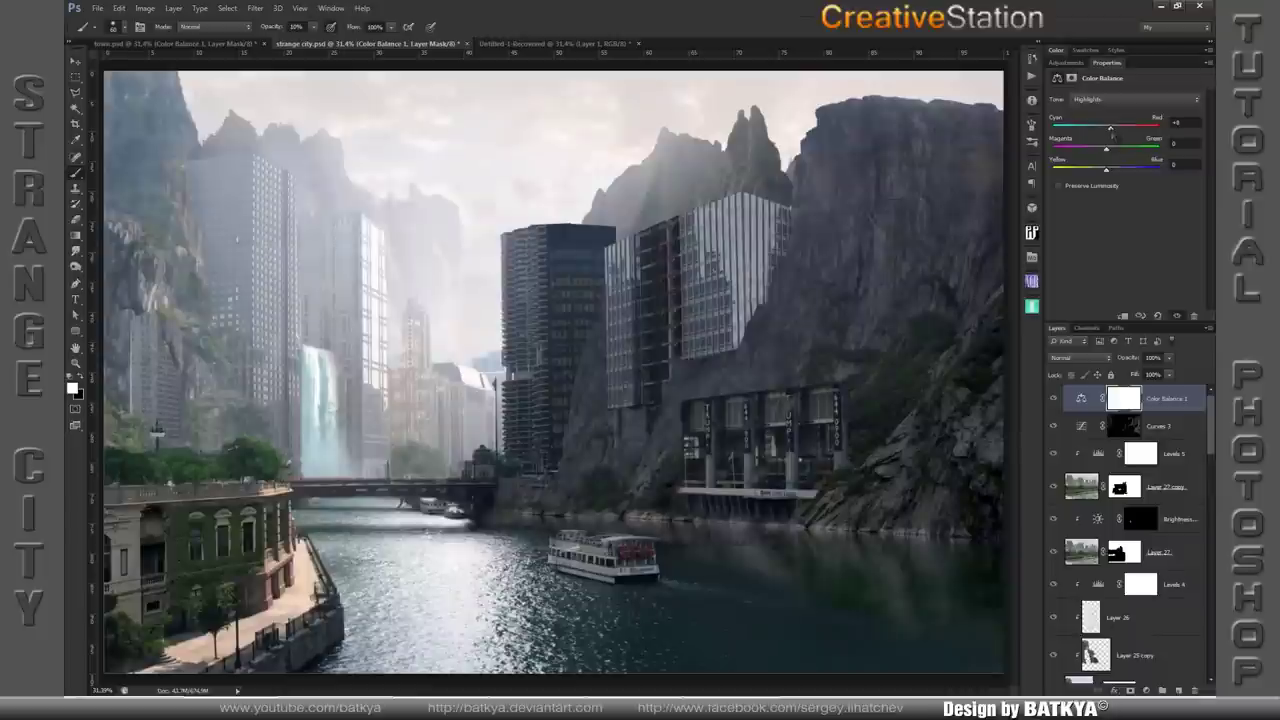
drag(1106, 156, 1109, 158)
drag(1106, 172, 1104, 174)
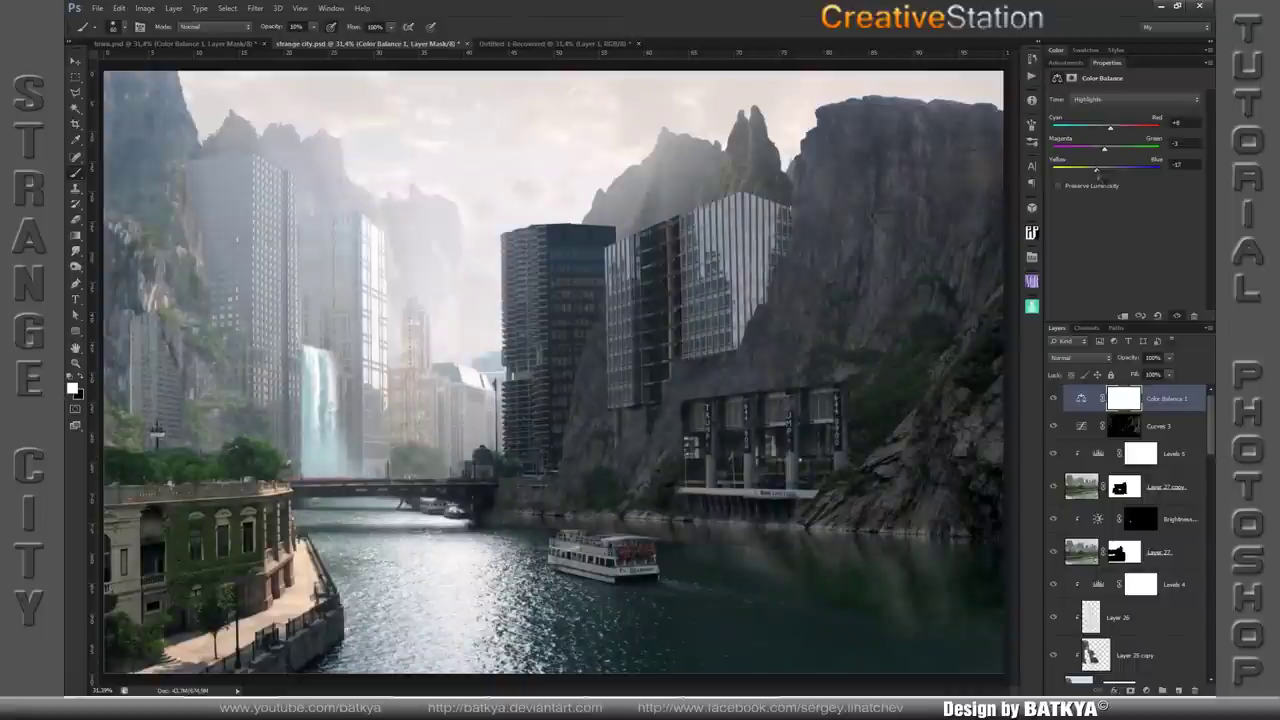
drag(1098, 171, 1093, 176)
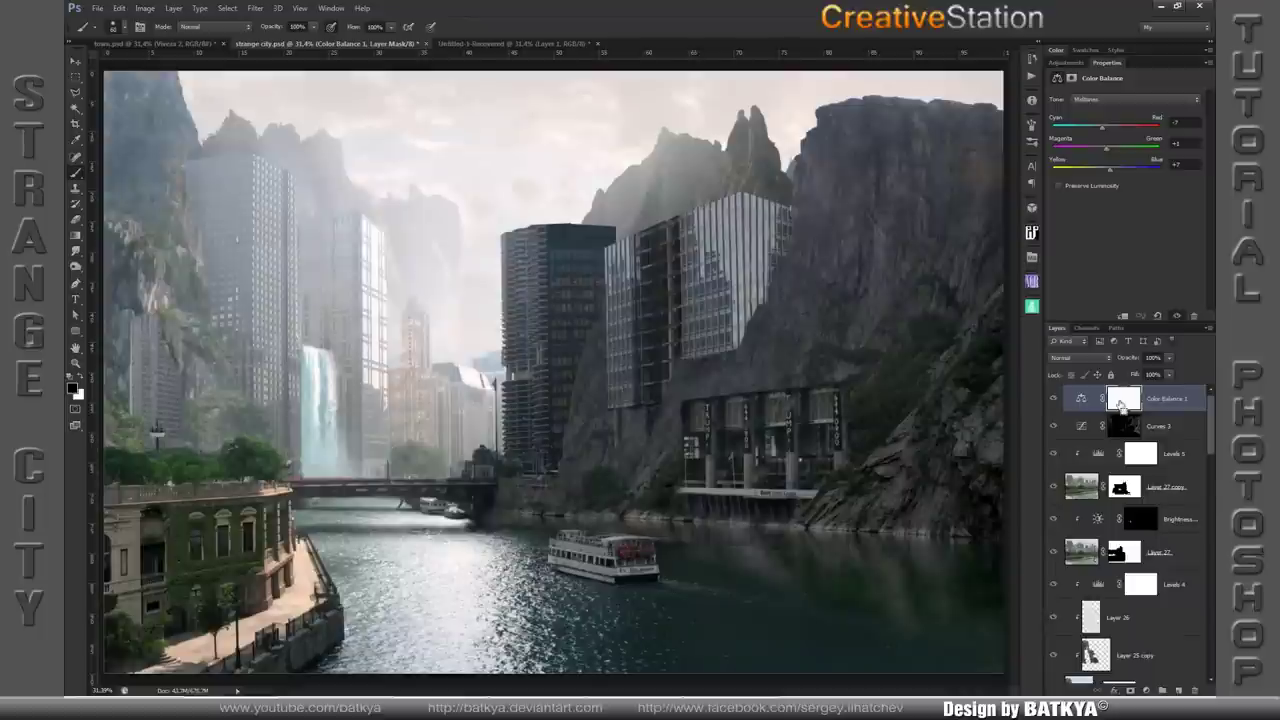
- Stamp visible layers and grade them in Viveza 2: Brightness -2%, Structure about 6%, Blue 0%
key(ctrl+shift+alt+e)
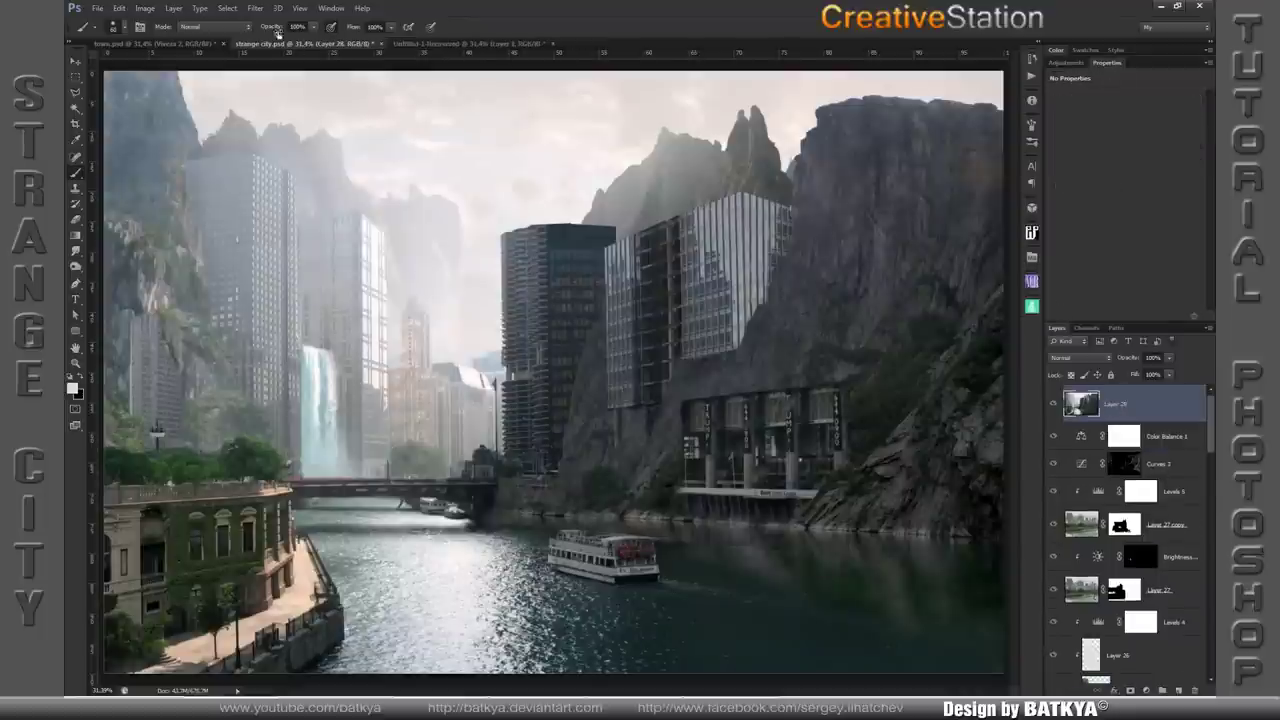
click(255, 8)
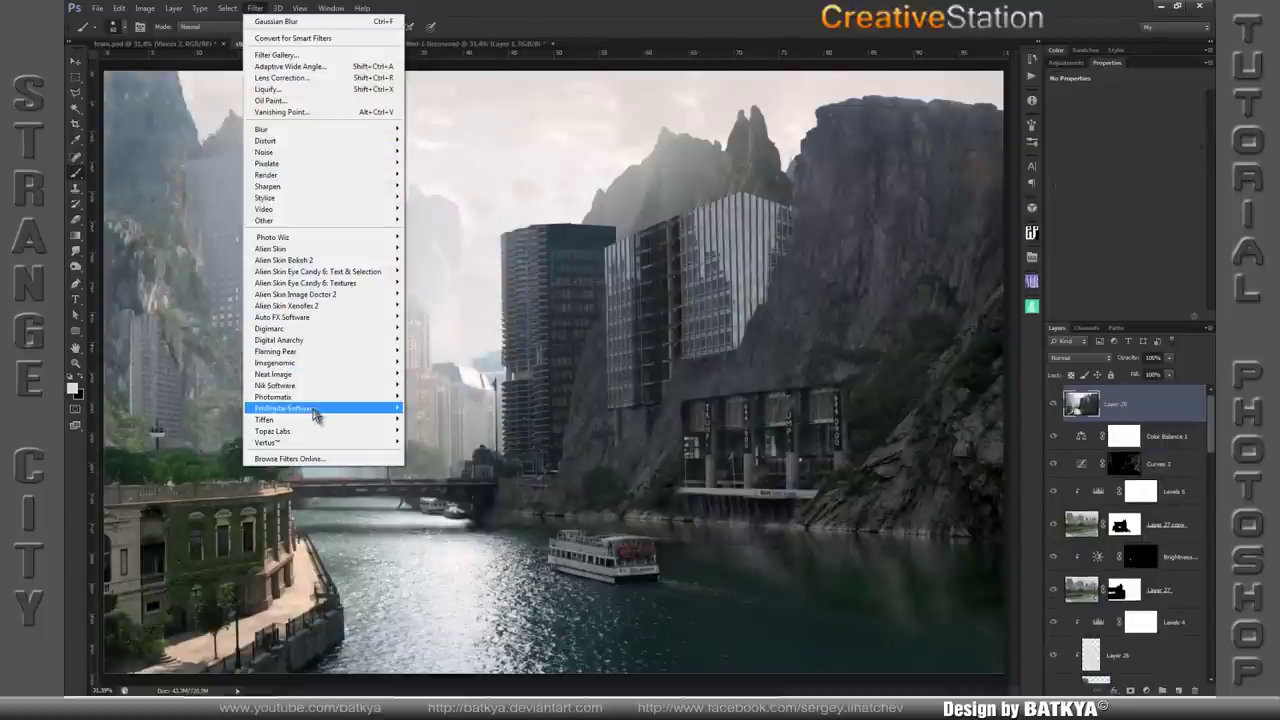
mouse_move(275, 385)
click(178, 465)
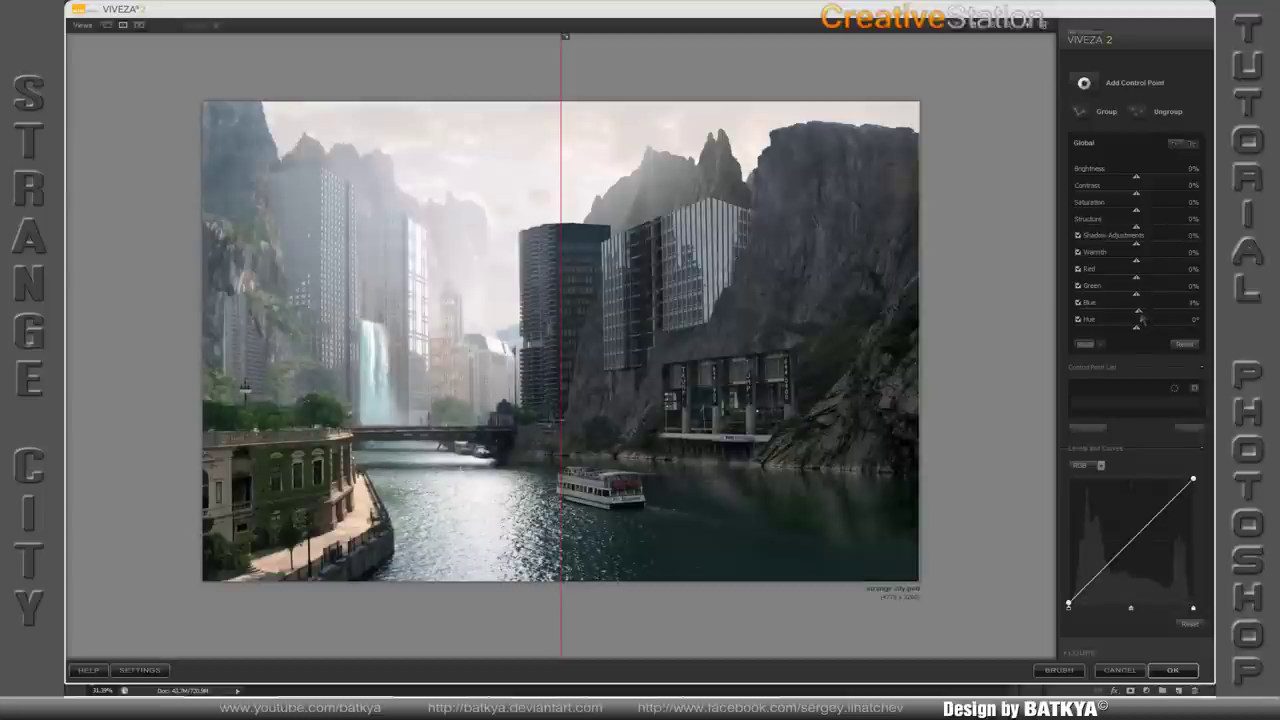
drag(1136, 227, 1140, 244)
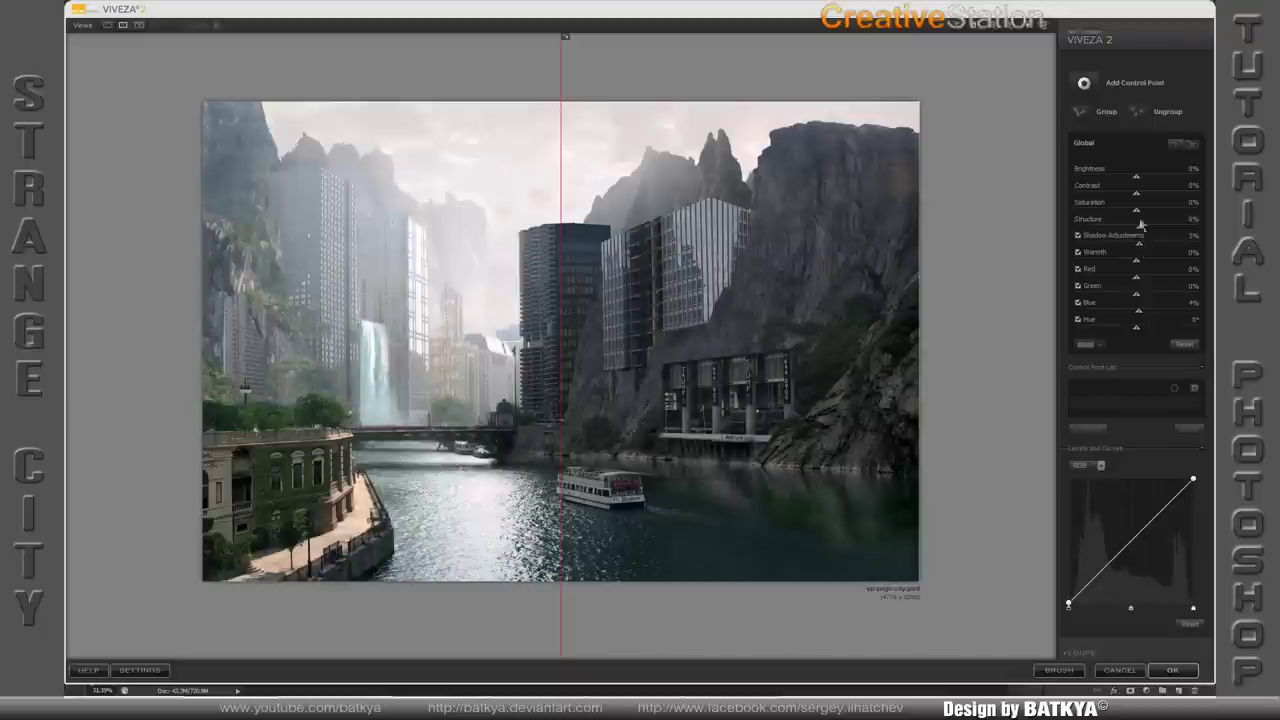
drag(1136, 181, 1134, 181)
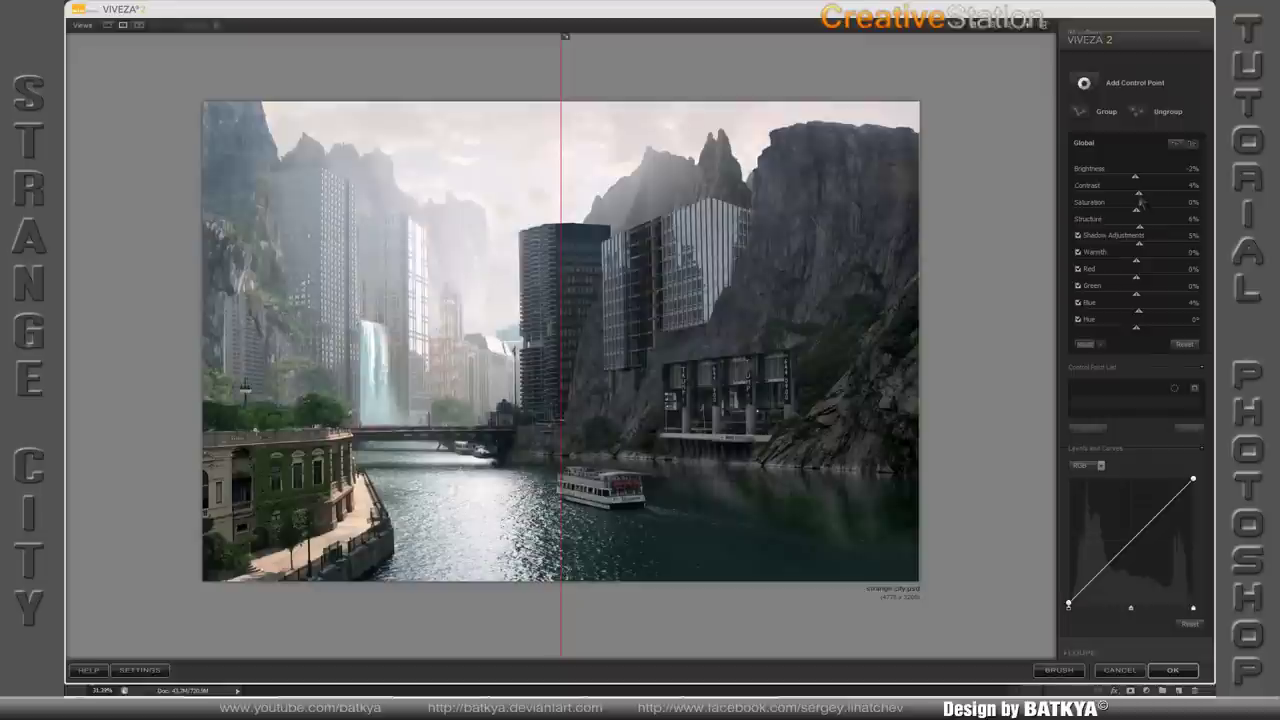
mouse_move(561, 298)
mouse_down()
mouse_move(271, 300)
mouse_move(410, 305)
mouse_up()
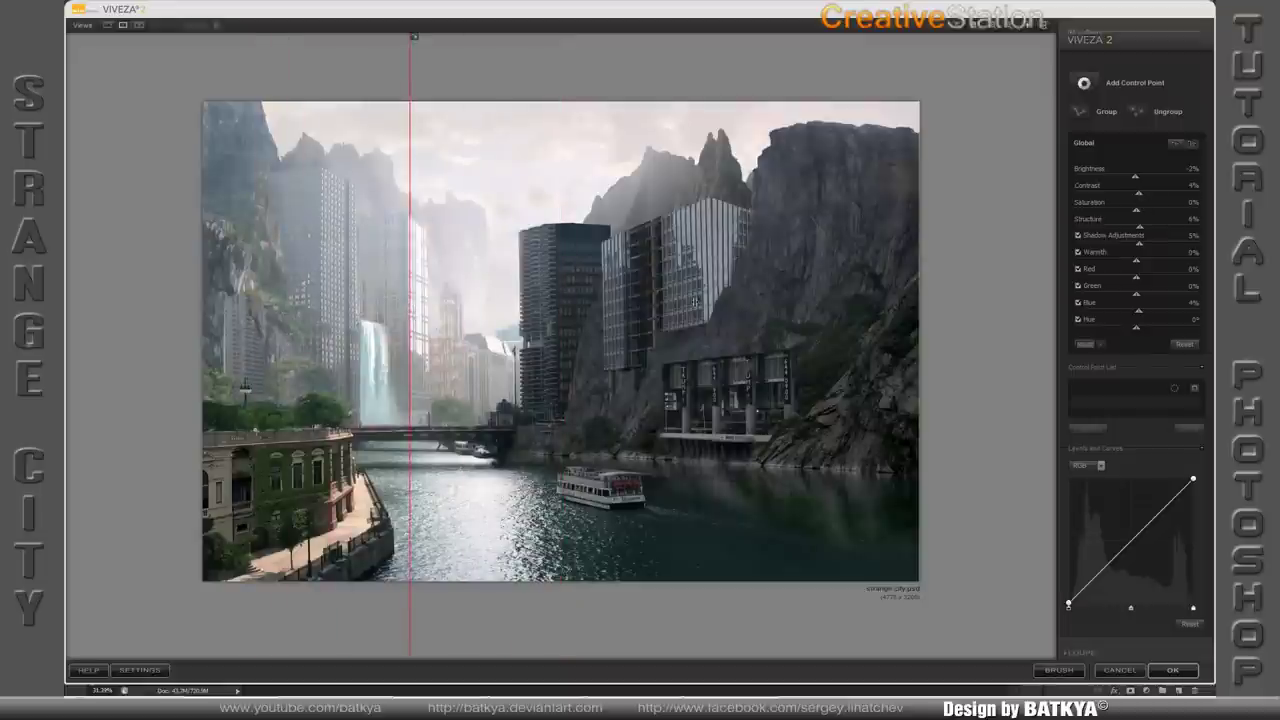
drag(1137, 312, 1145, 316)
click(1172, 669)
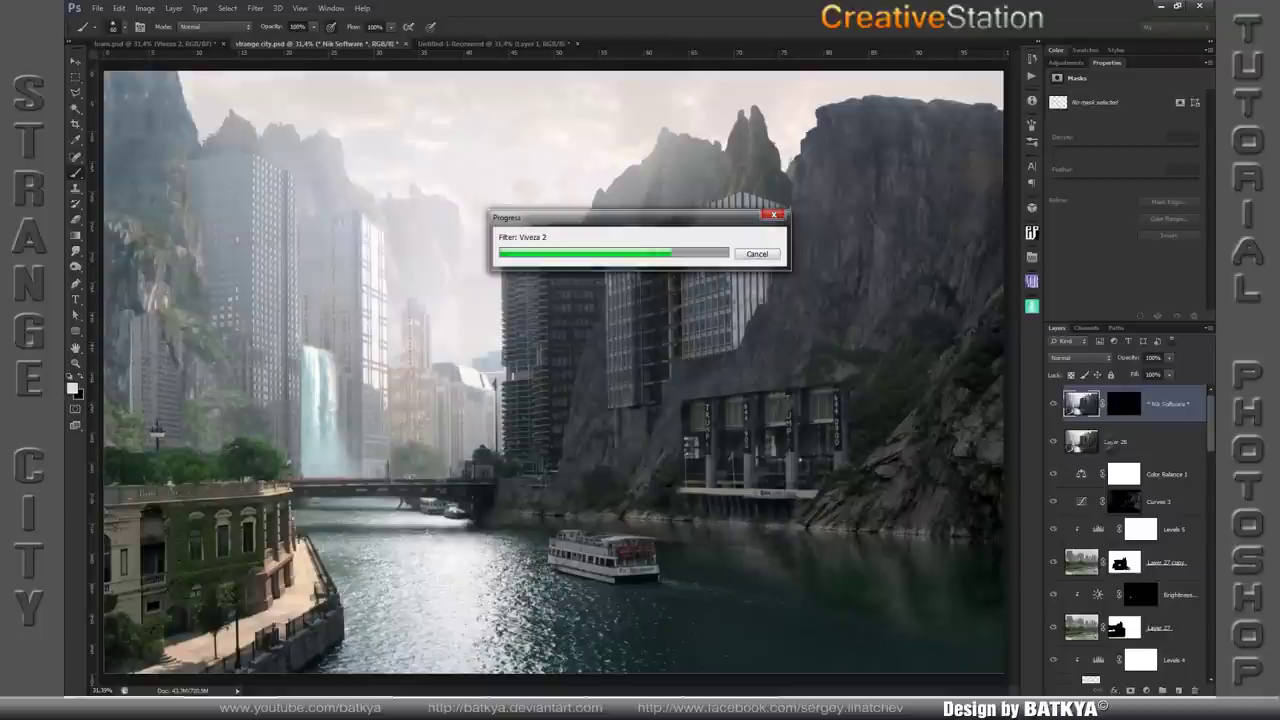
- Select the Viveza 2 layer and duplicate it as Viveza 2 copy
click(1126, 436)
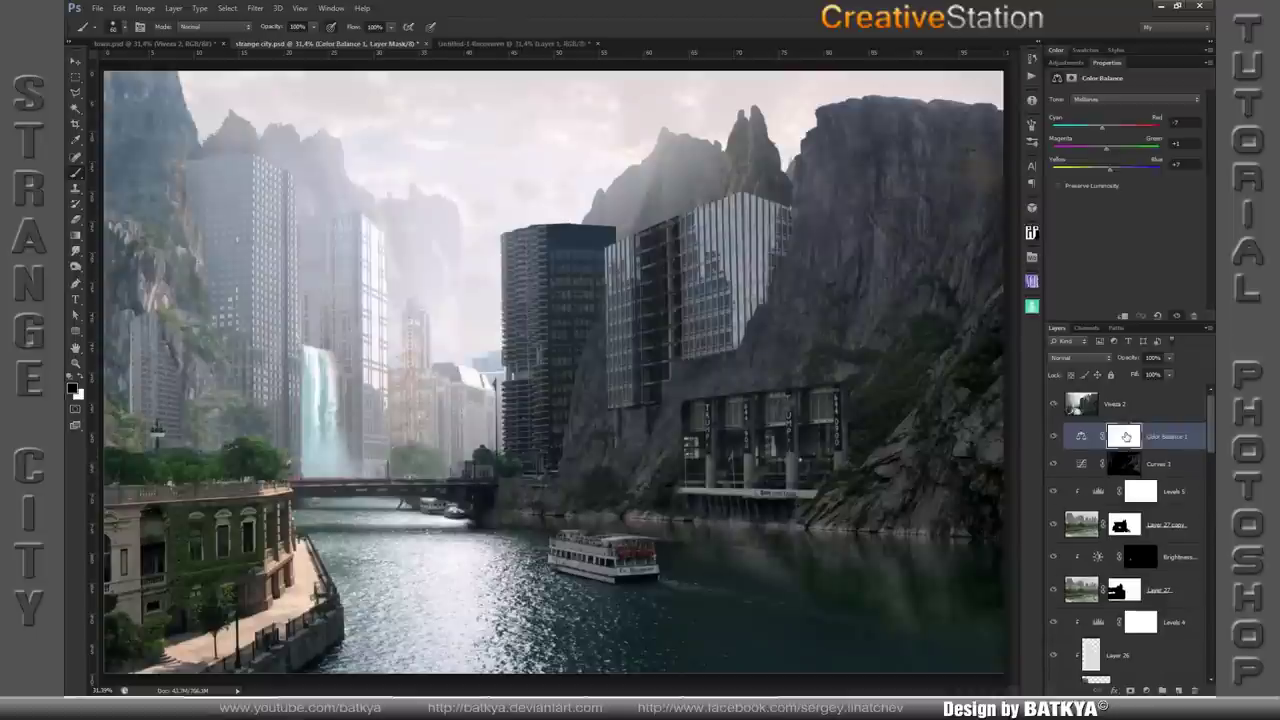
click(1115, 403)
key(ctrl+j)
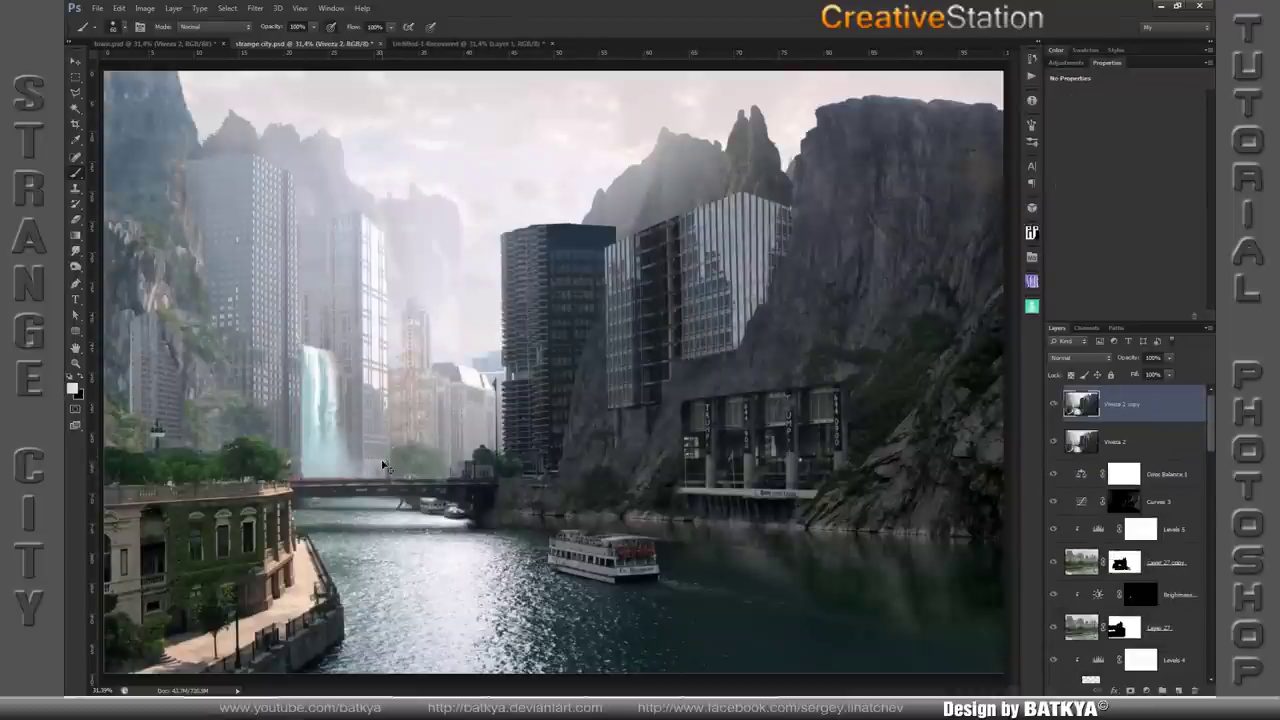
click(255, 8)
mouse_move(272, 431)
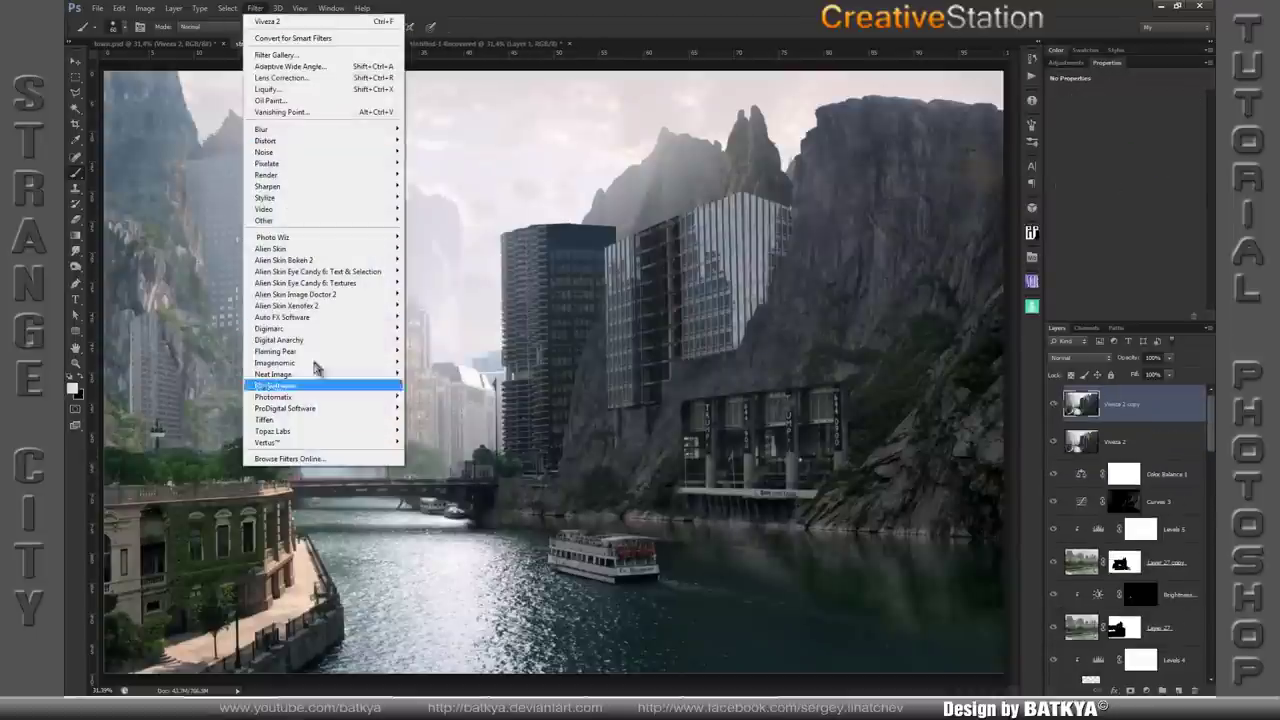
- Apply Topaz Adjust's HDR - Sketch preset with slightly lower exposure, highlights 0.04 and shadows 0.06
click(232, 431)
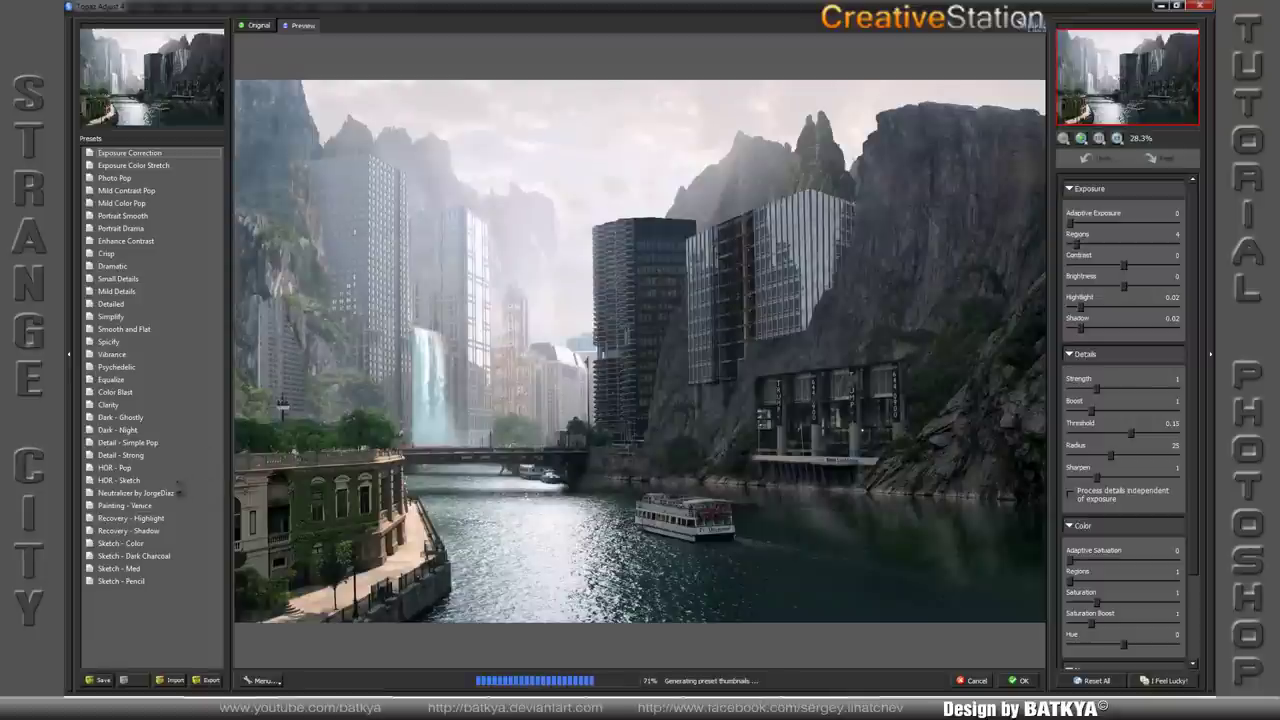
click(150, 481)
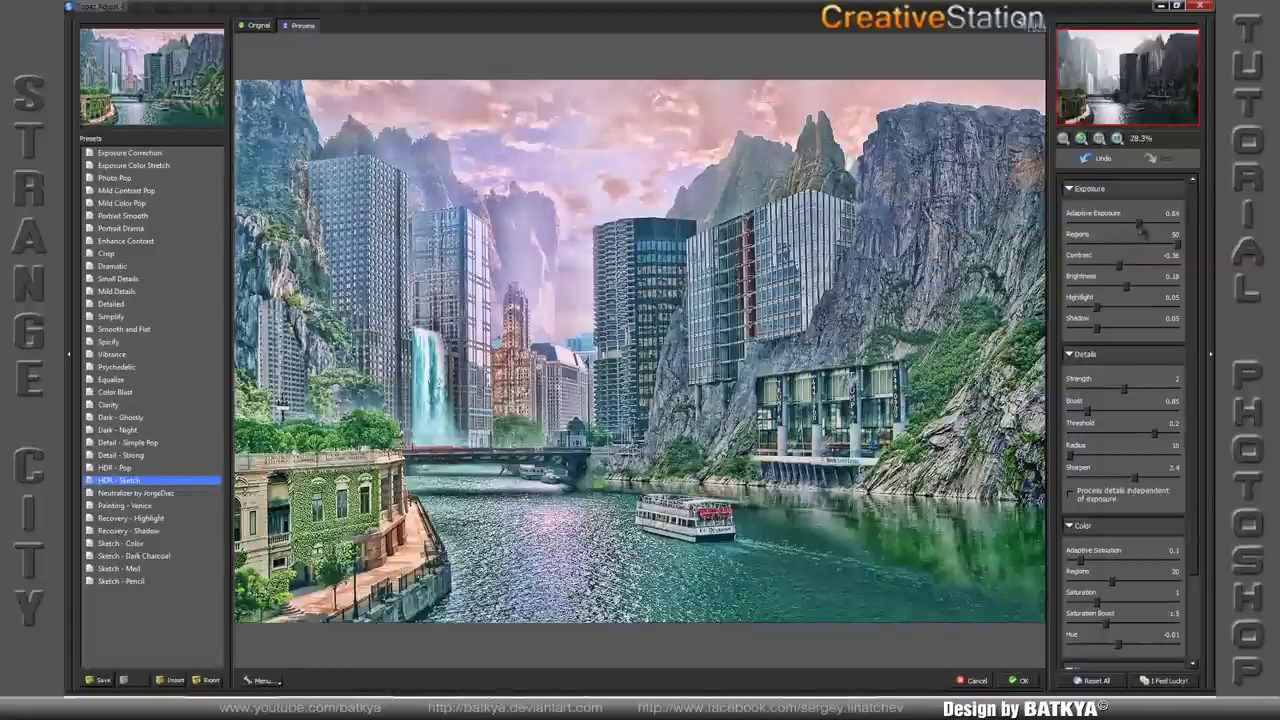
drag(1133, 226, 1118, 231)
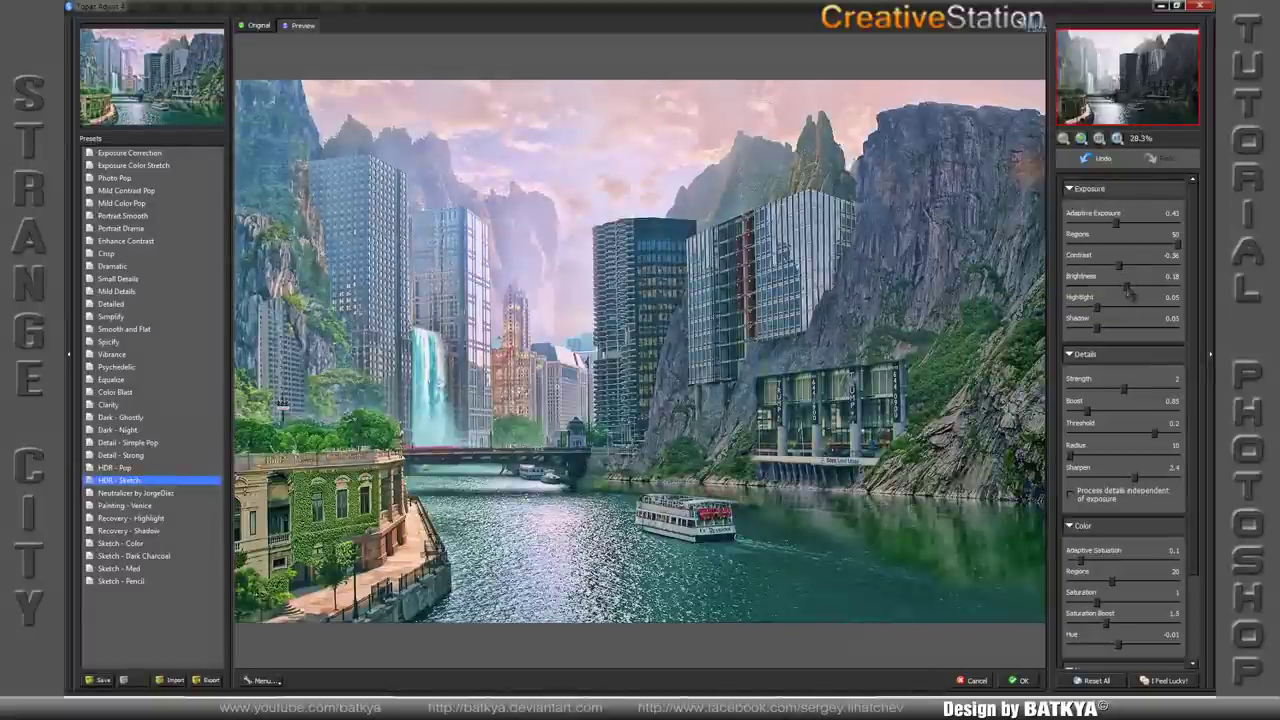
drag(1129, 290, 1133, 292)
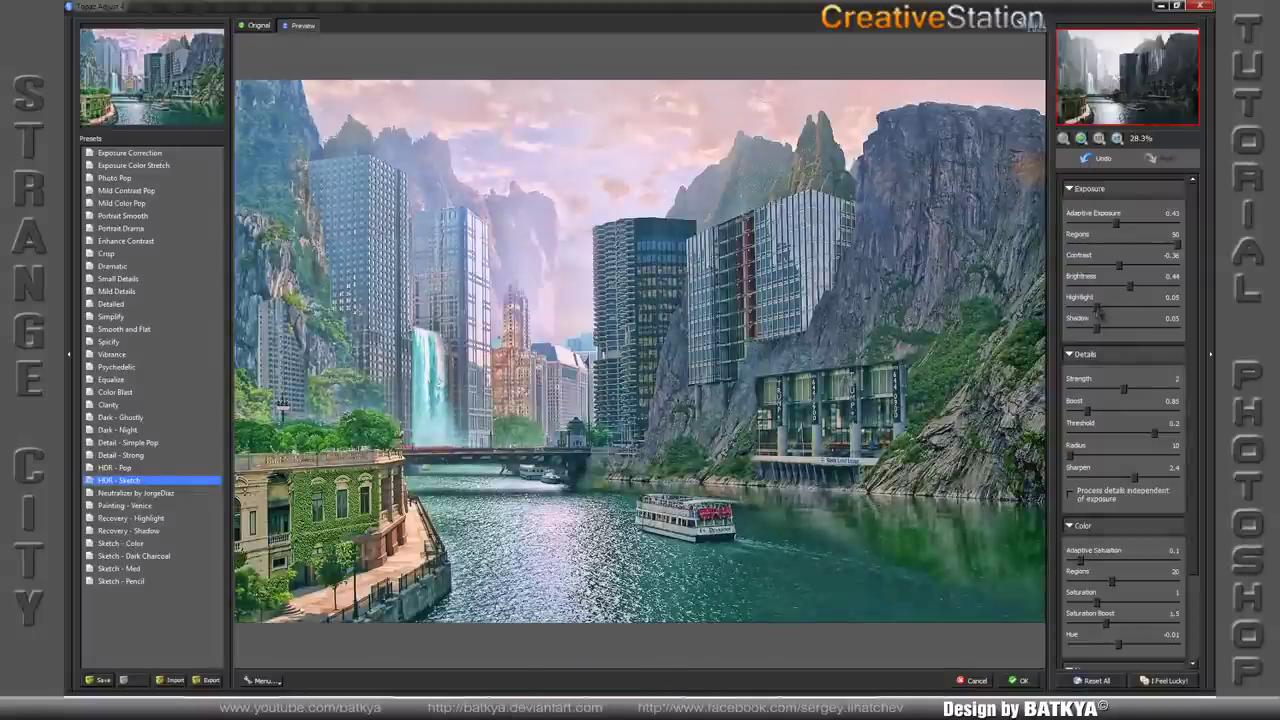
drag(1098, 311, 1094, 311)
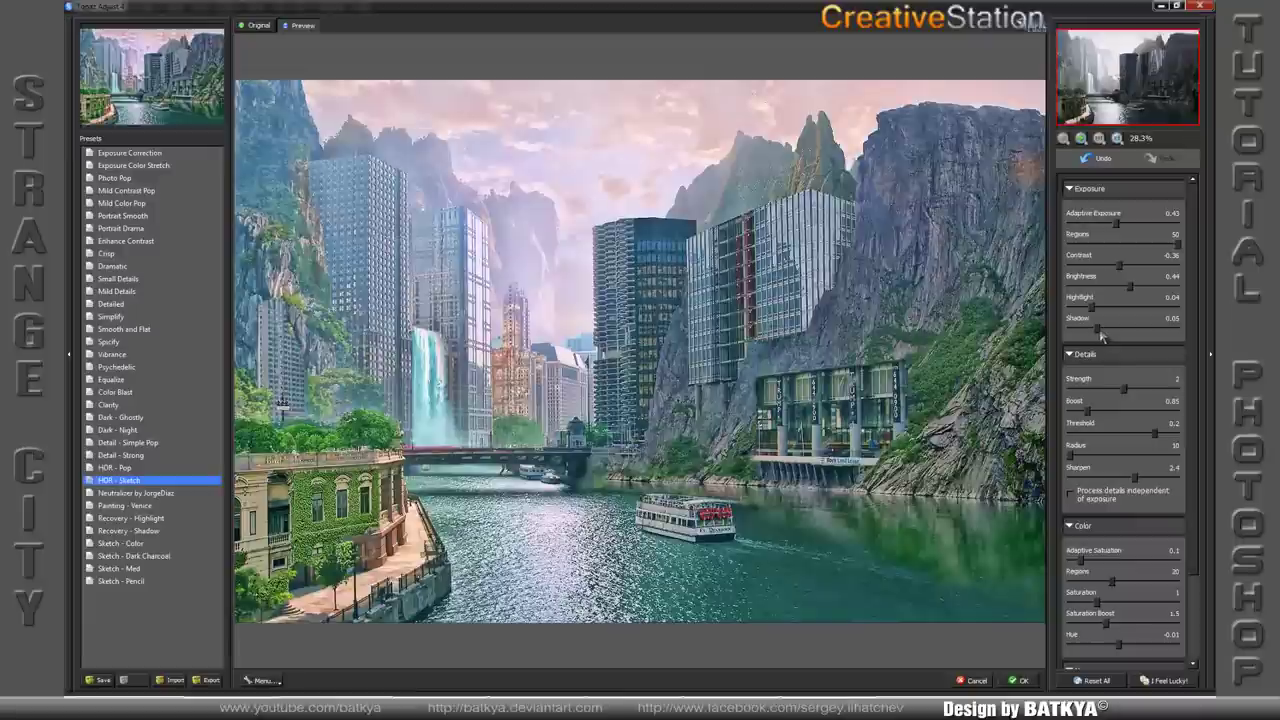
click(1102, 336)
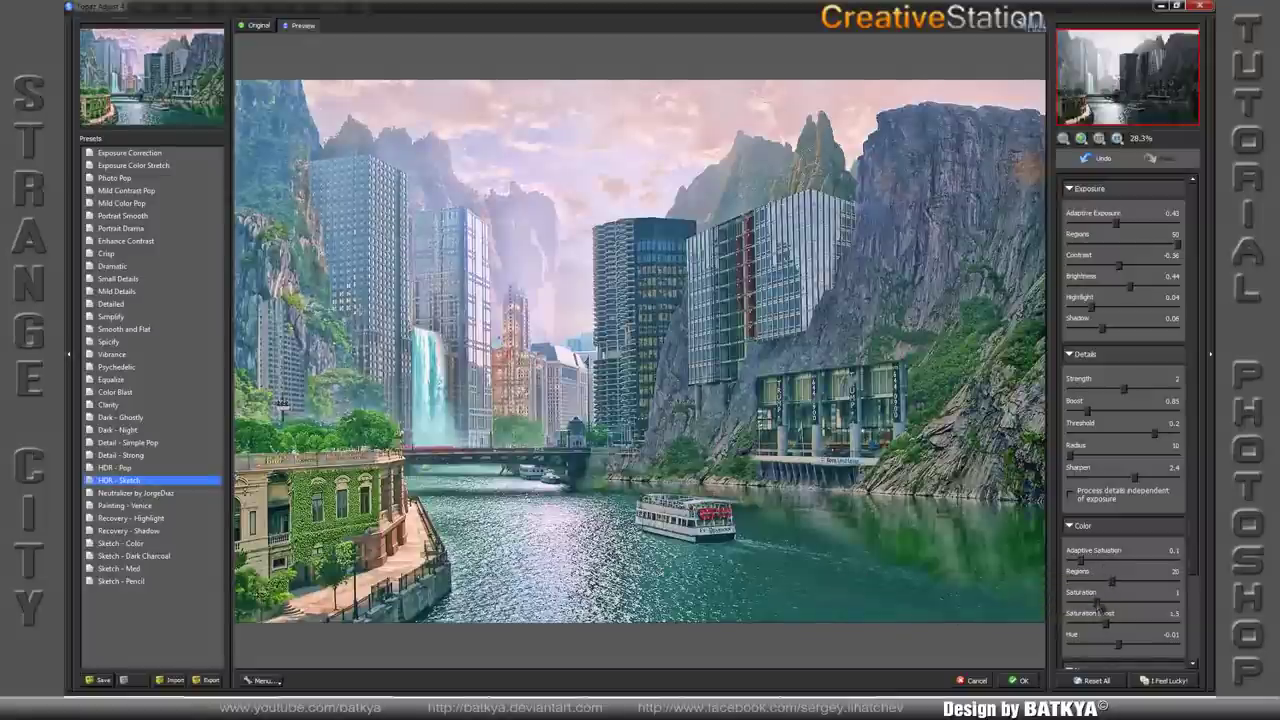
- Lower saturation to 0.98, darken the brightness considerably, and apply the Topaz adjustments
drag(1097, 604, 1096, 606)
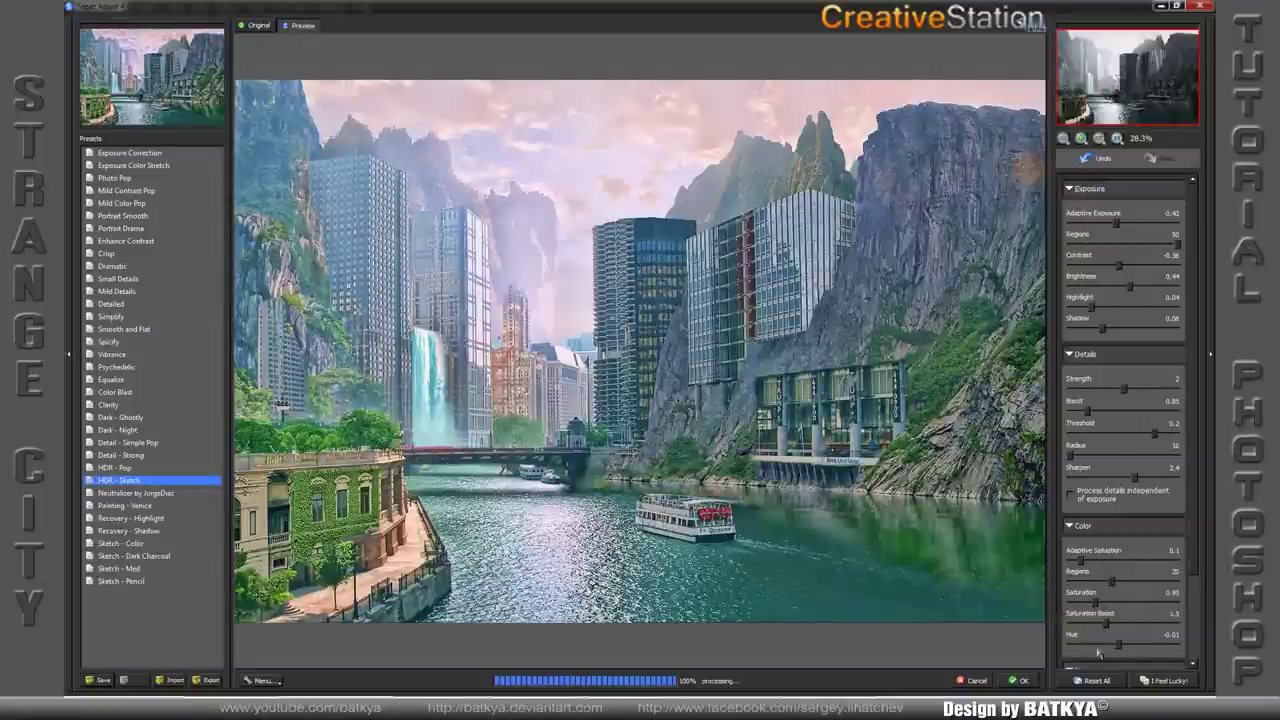
drag(1107, 626, 1098, 625)
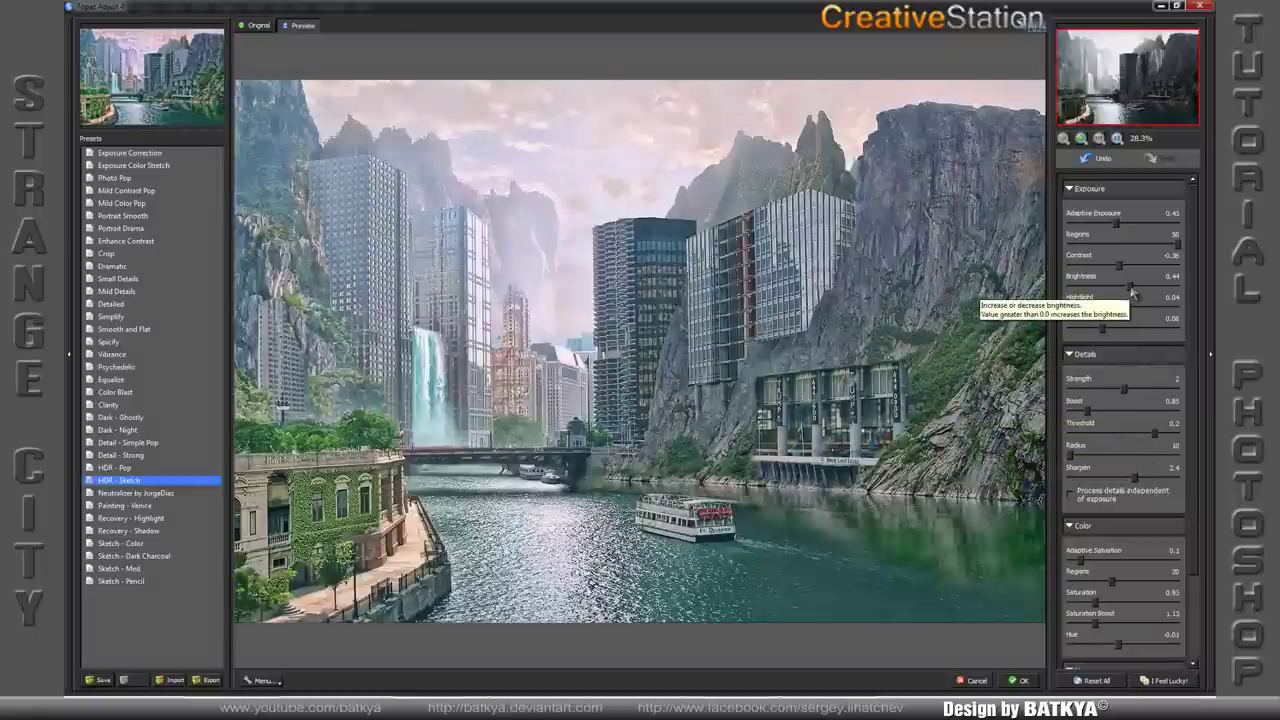
drag(1131, 289, 1113, 296)
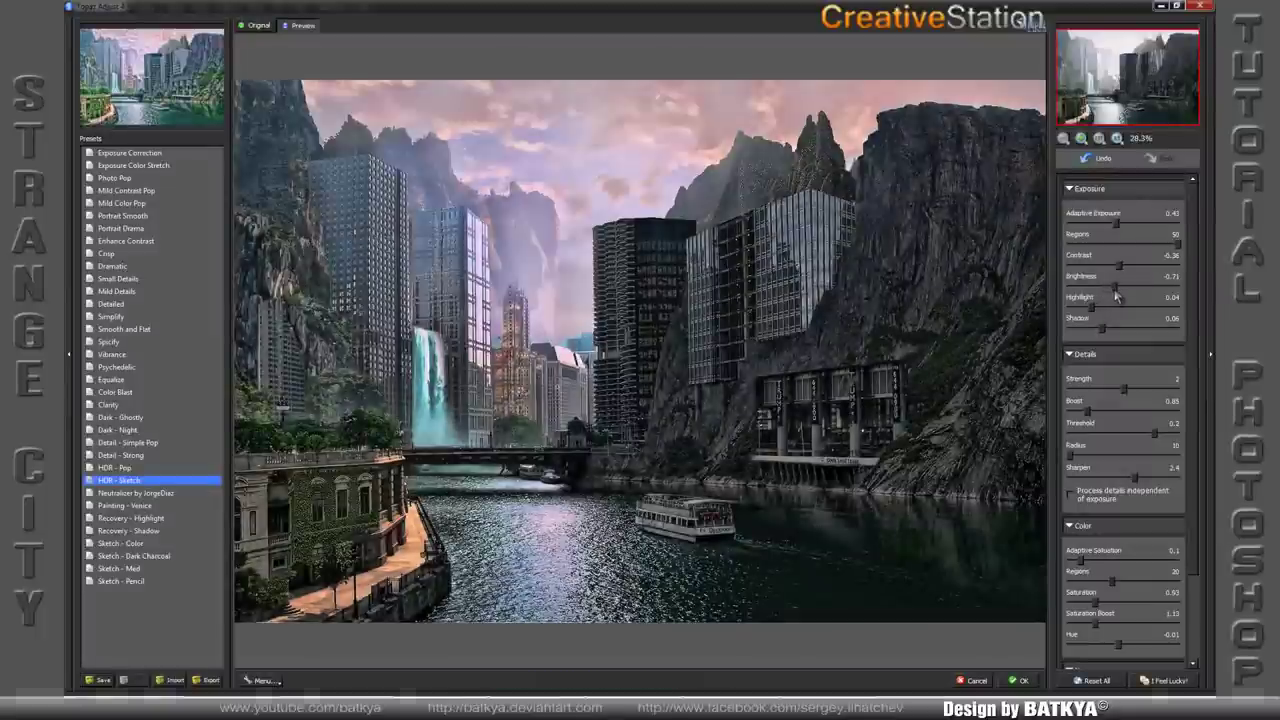
drag(1115, 295, 1118, 293)
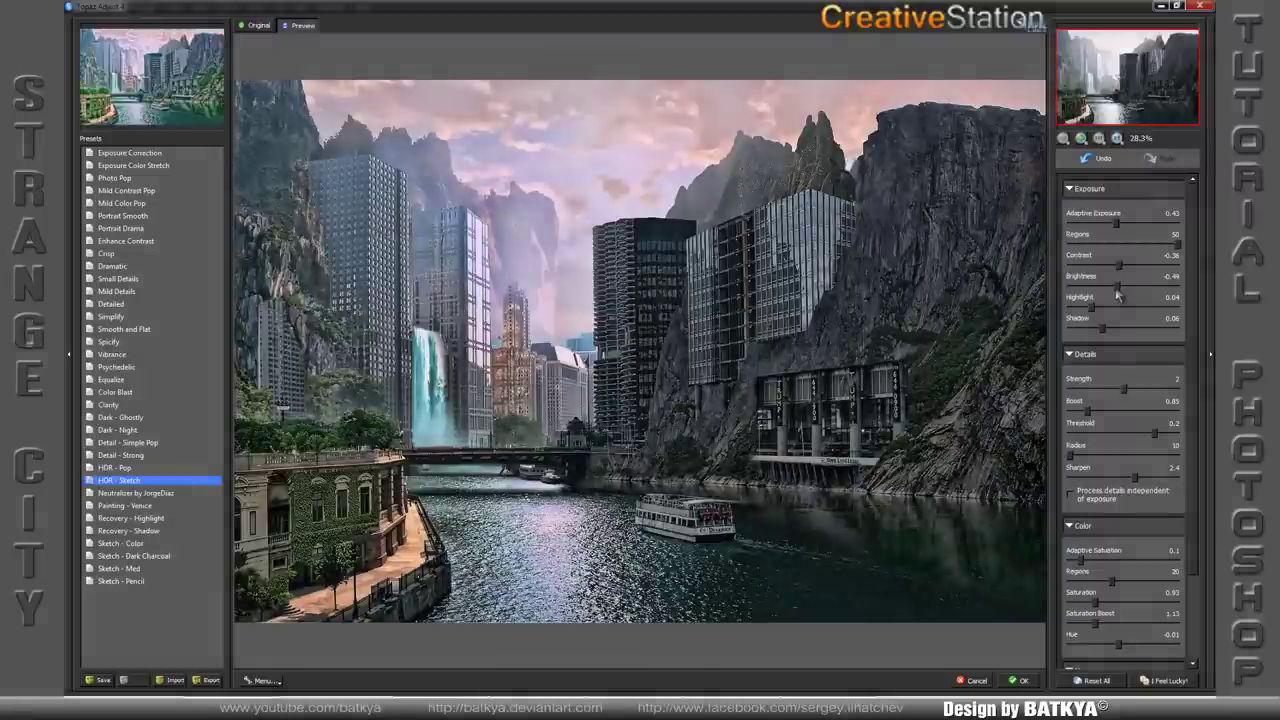
click(1021, 681)
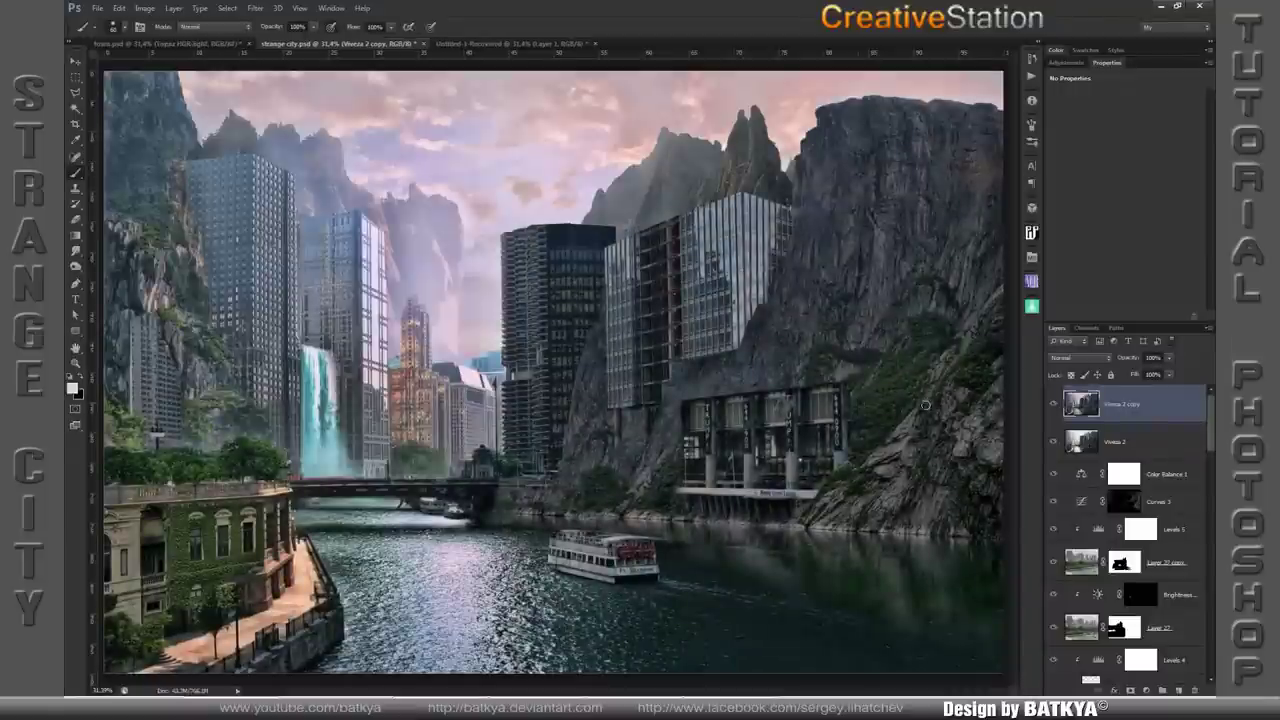
- Set the Viveza 2 copy layer to 44% opacity and add a layer mask
drag(1130, 360, 1099, 362)
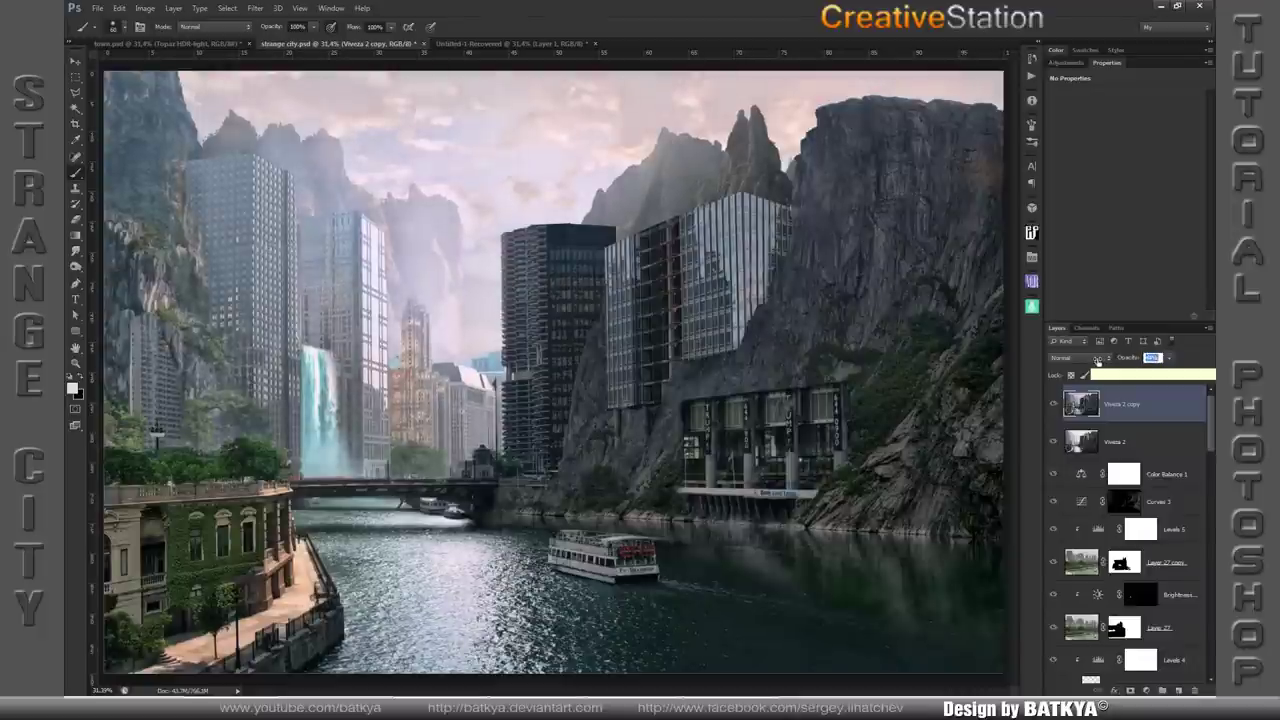
key(Return)
click(1131, 690)
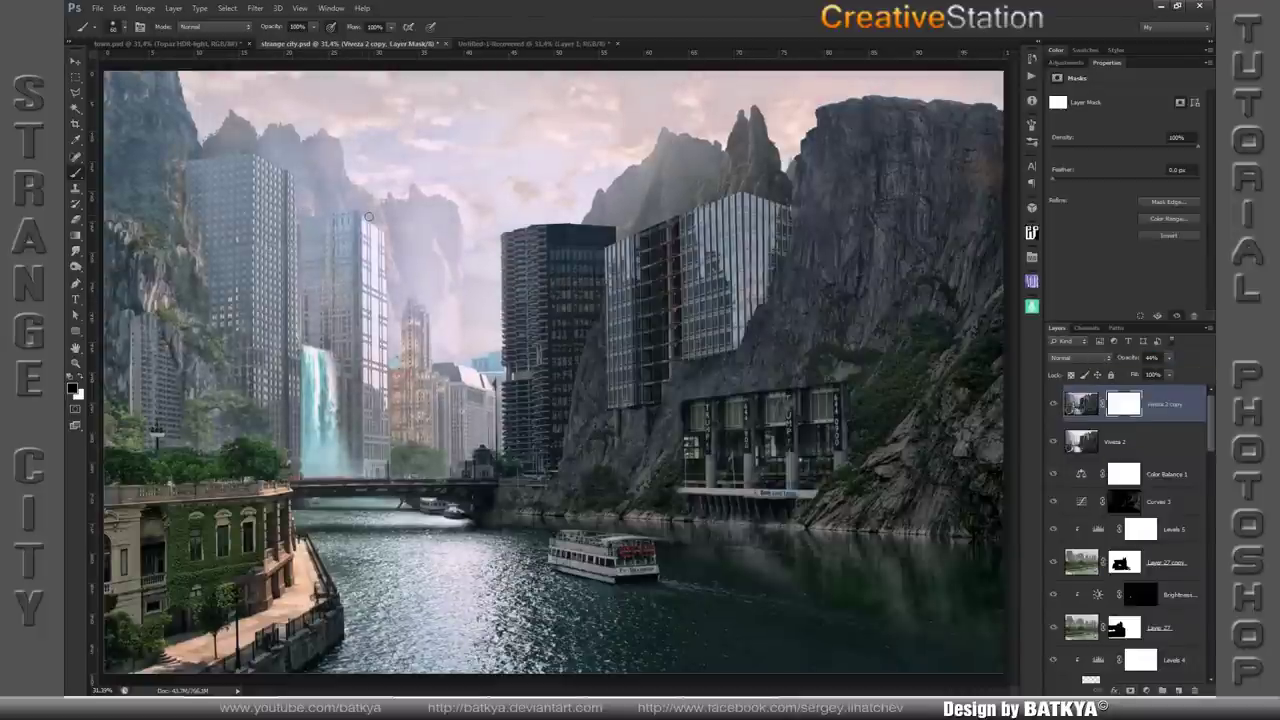
- Paint the mask black over the sky, distant mountains, tower and buildings
key(bracketright)
key(bracketright)
key(bracketright)
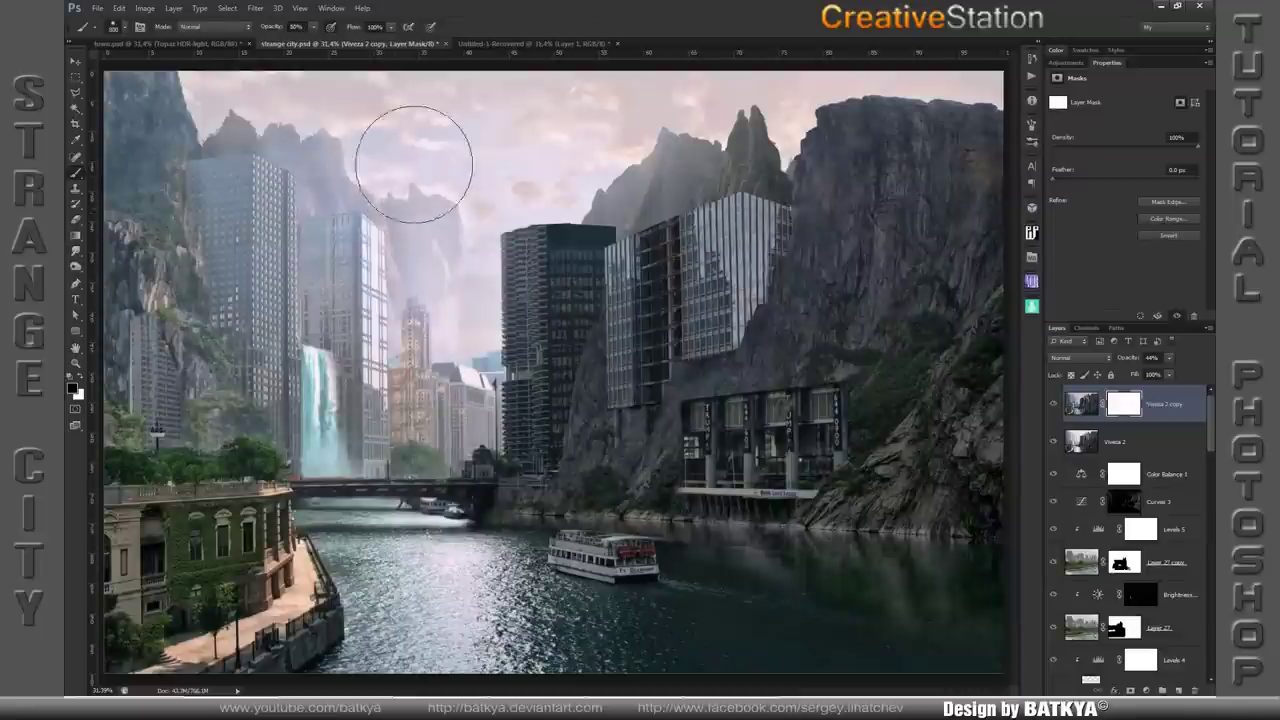
mouse_move(414, 157)
mouse_down()
mouse_move(286, 100)
mouse_move(428, 208)
mouse_move(437, 243)
mouse_move(491, 120)
mouse_move(457, 119)
mouse_move(765, 90)
mouse_move(449, 183)
mouse_move(437, 327)
mouse_up()
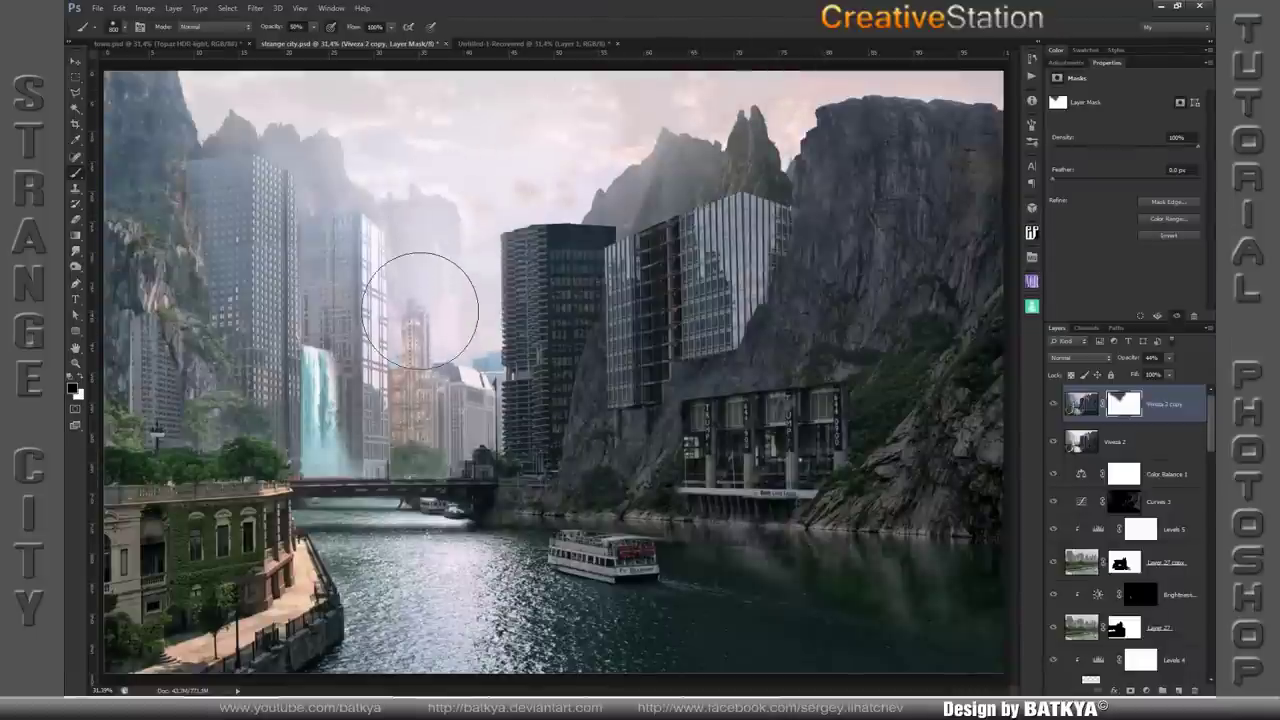
key(bracketleft)
key(bracketleft)
key(bracketleft)
key(bracketleft)
key(bracketleft)
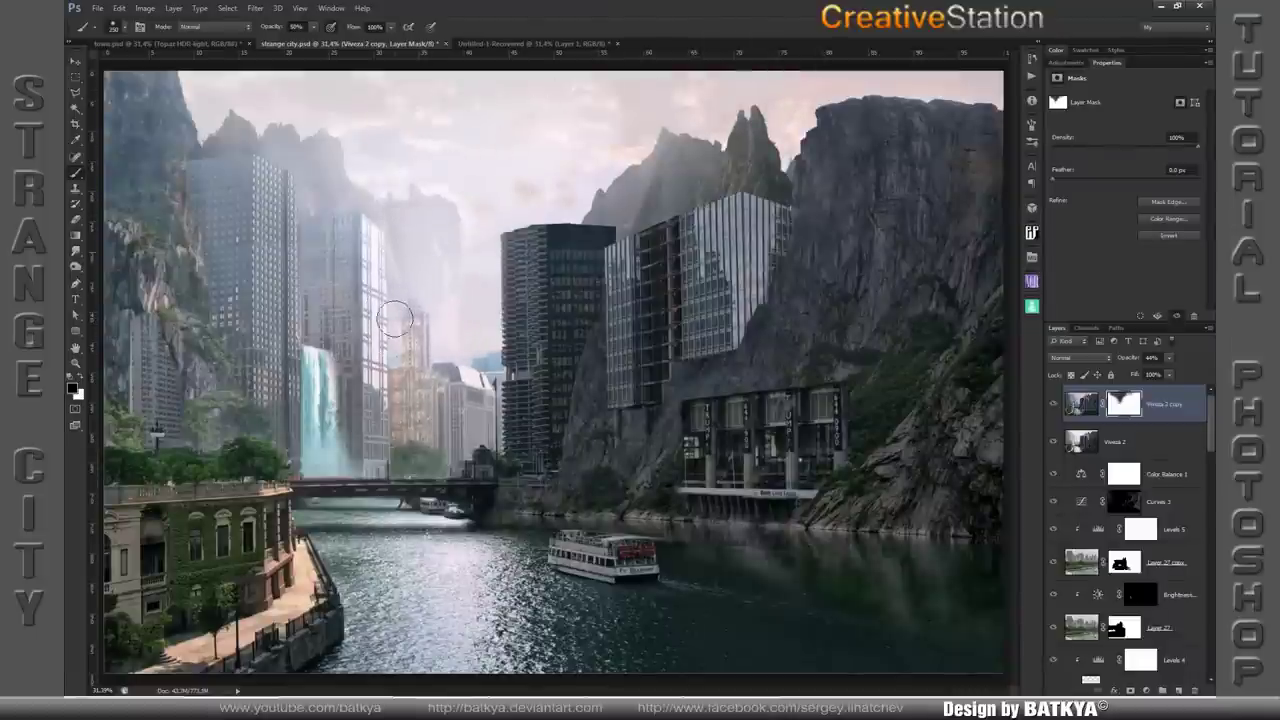
drag(395, 318, 326, 172)
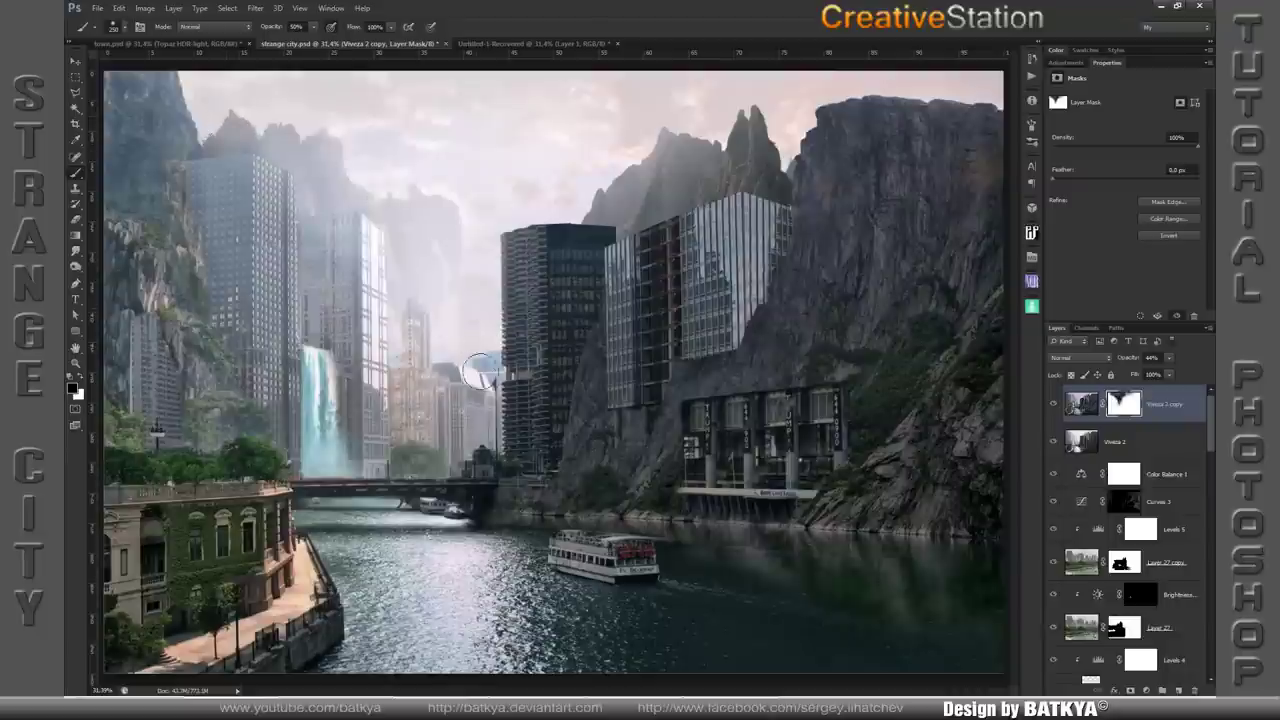
drag(482, 338, 480, 425)
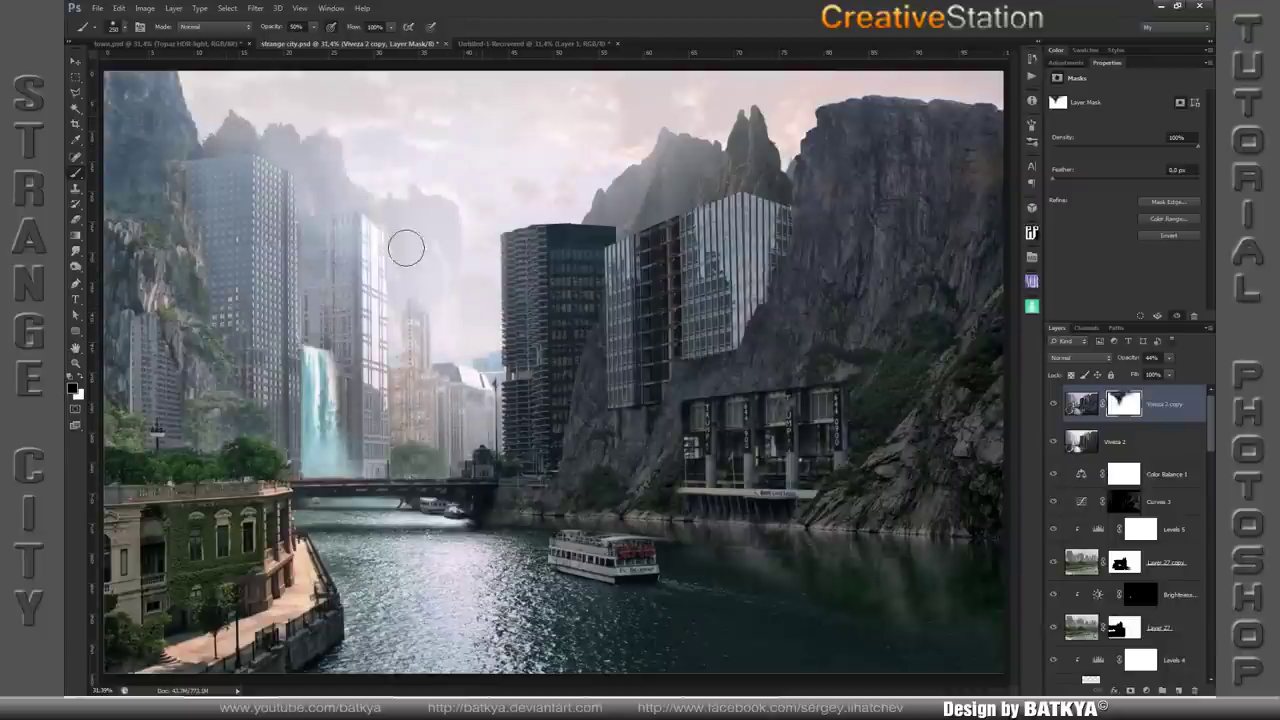
click(410, 376)
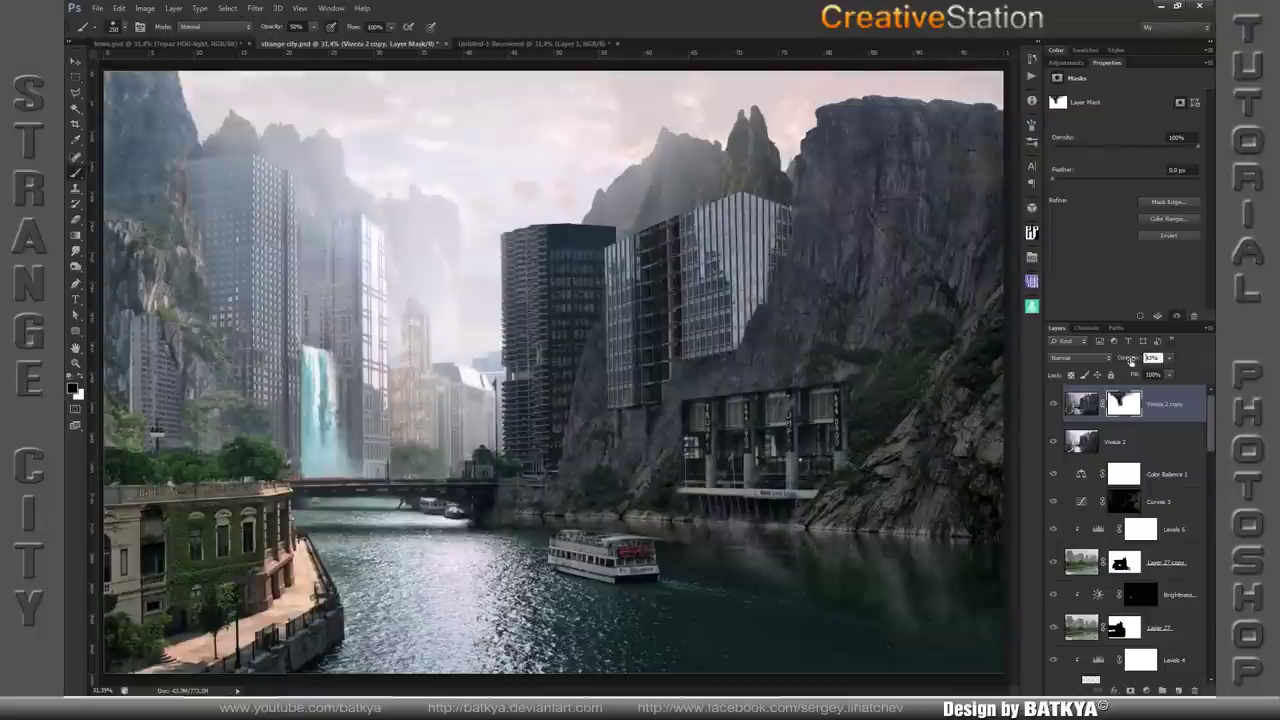